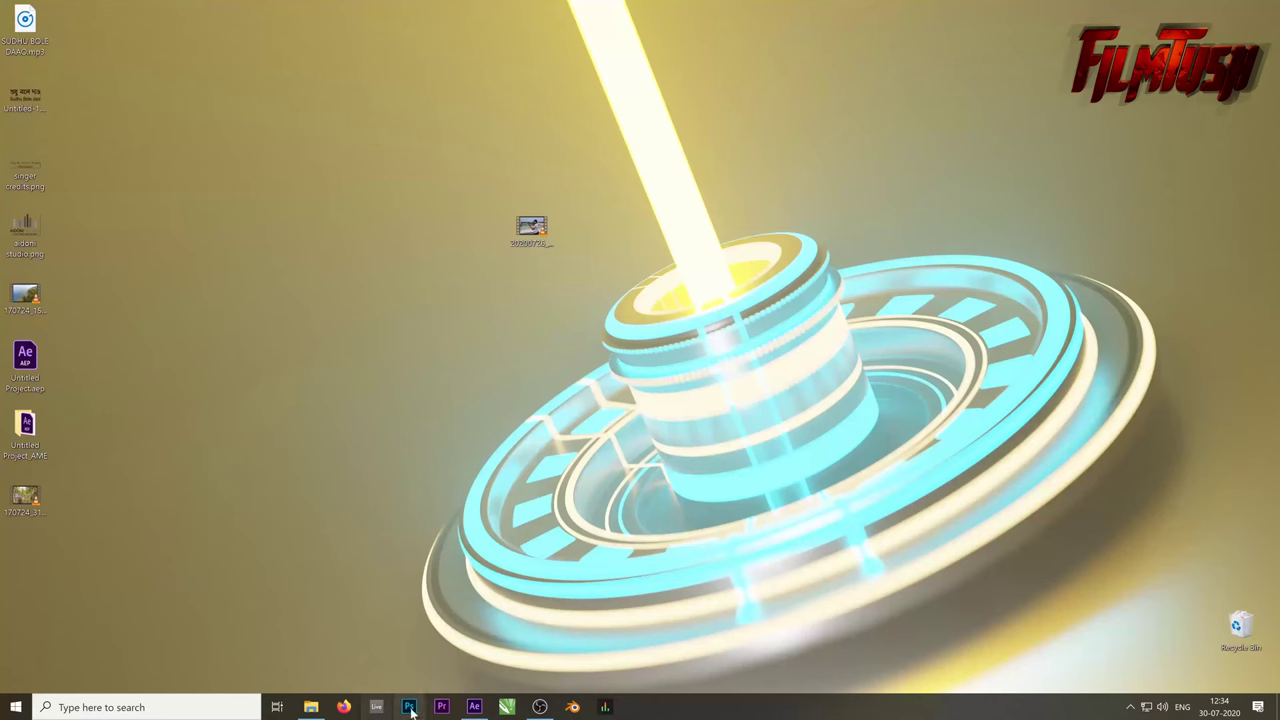
Import the toy-gun clip 20200726_142339.mp4 from the Desktop into the After Effects project
left_click(475, 707)
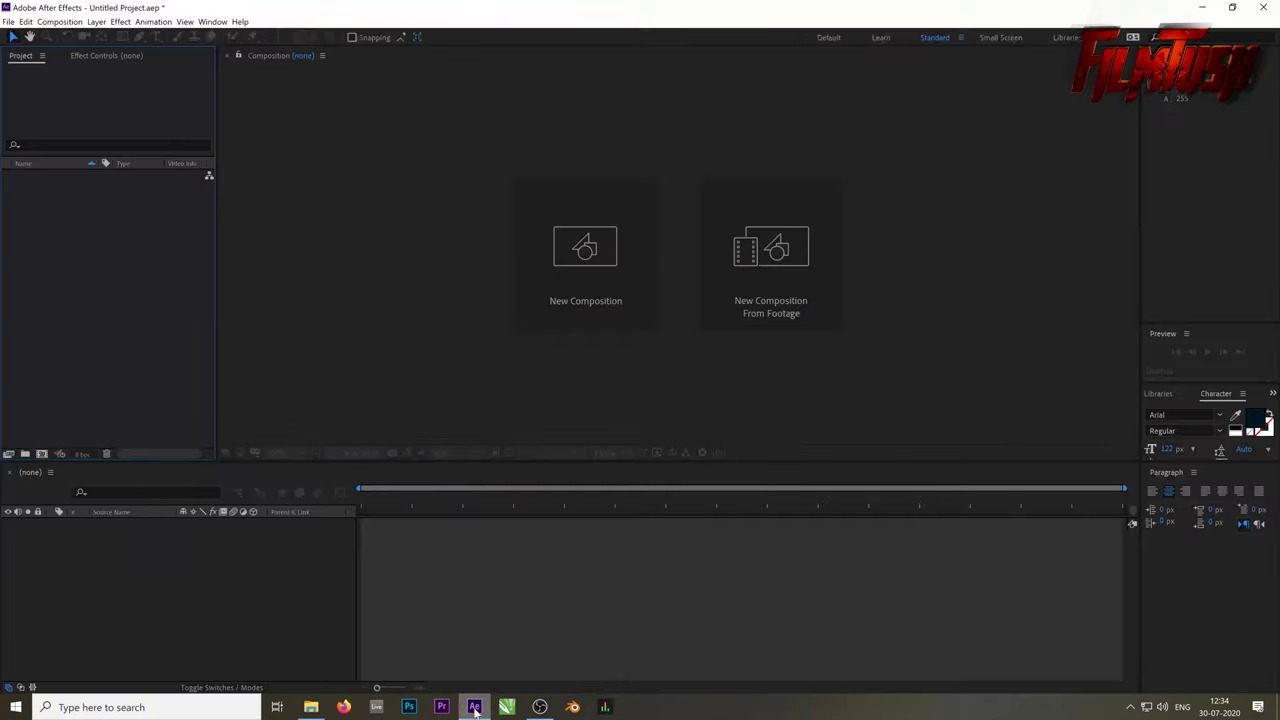
double_click(118, 262)
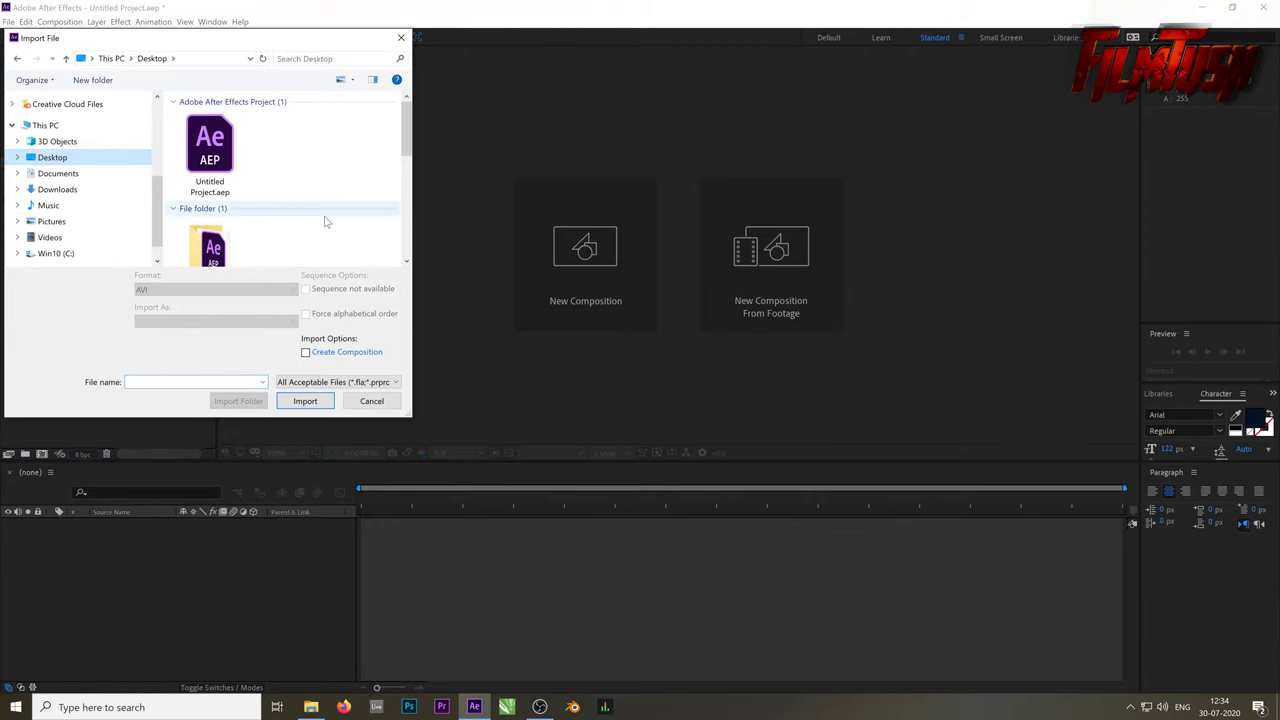
scroll(323, 217, "down", 5)
scroll(340, 220, "down", 5)
double_click(360, 222)
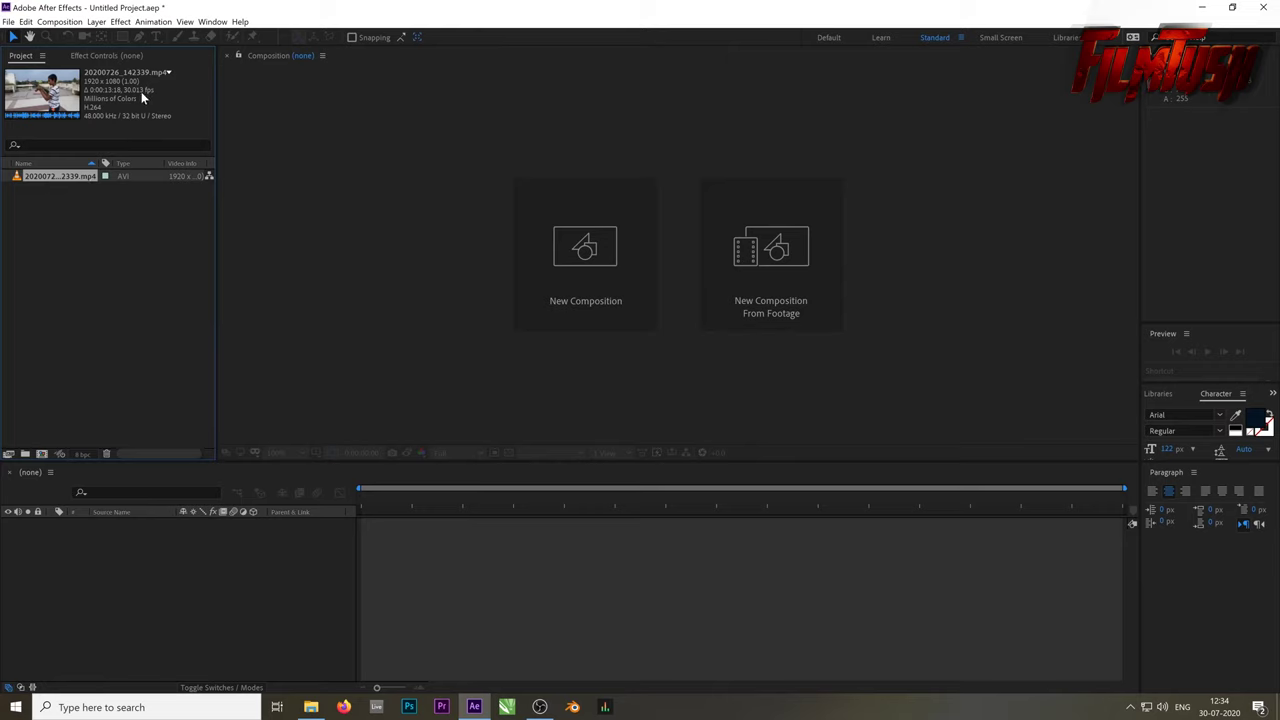
Conform the 20200726_142339.mp4 footage to a 30 fps frame rate
right_click(81, 177)
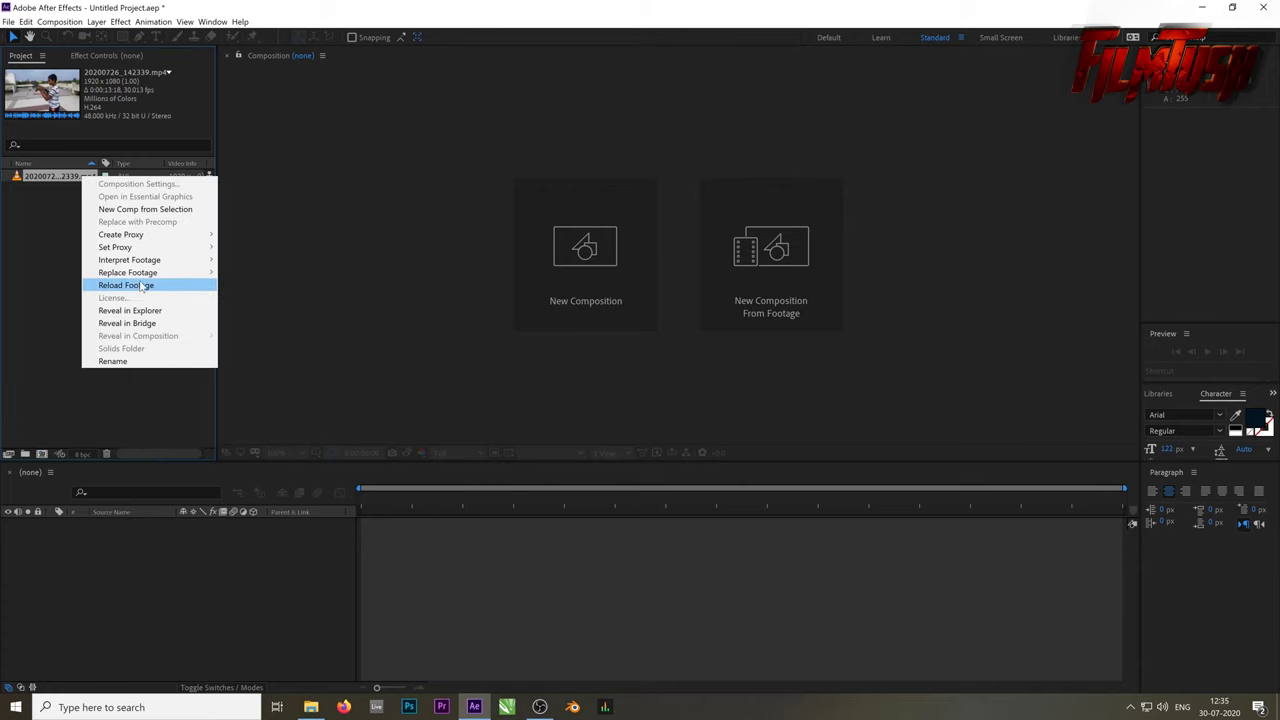
mouse_move(155, 261)
left_click(245, 261)
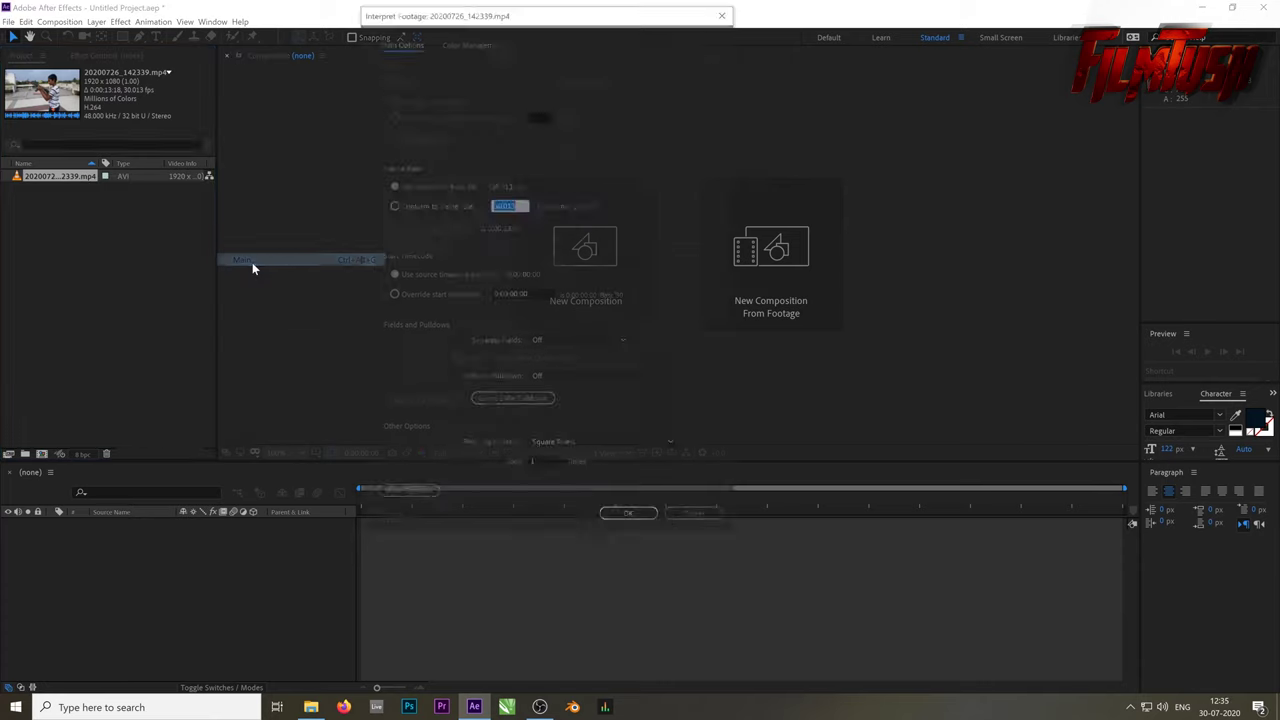
type("30")
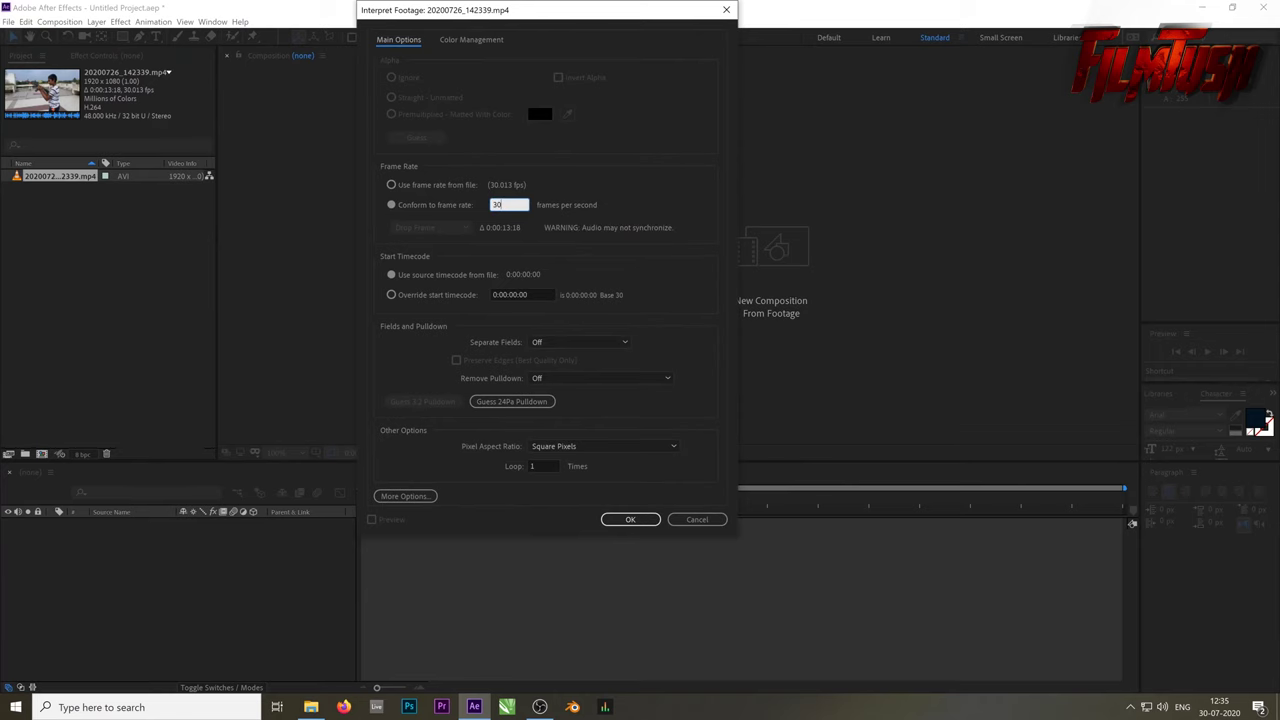
key("Return")
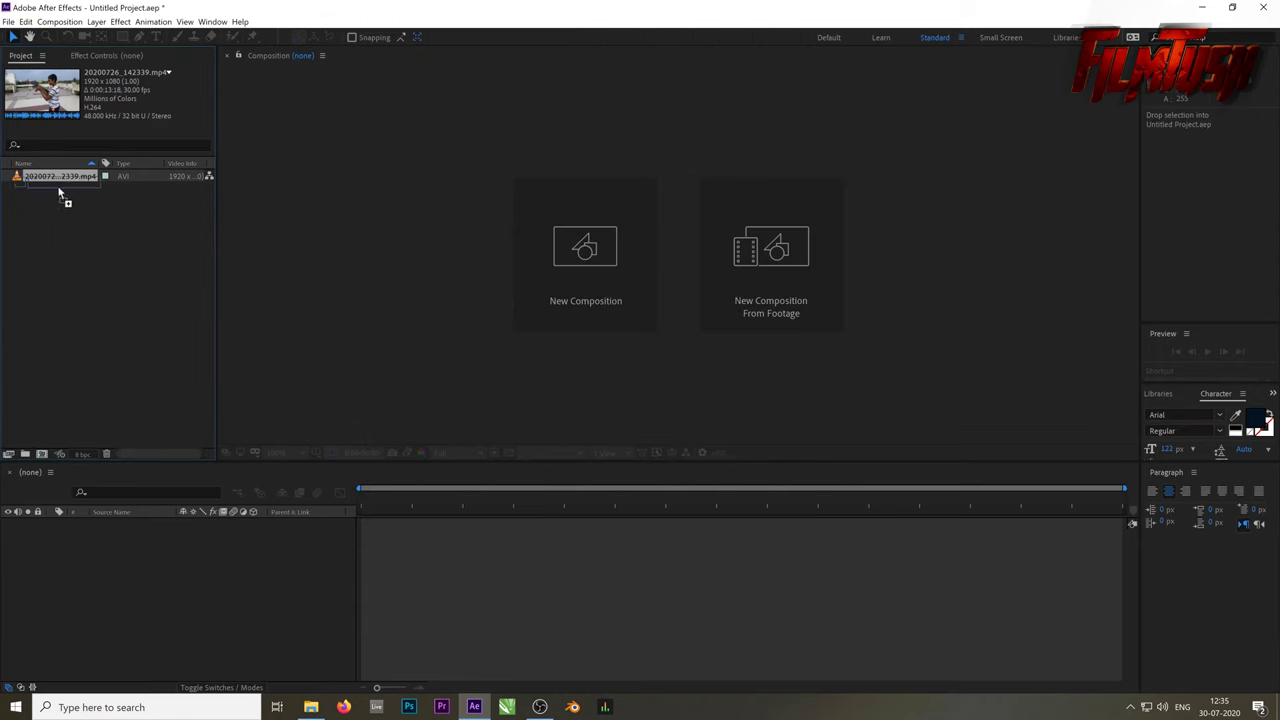
Create a composition from the clip and dismiss the reopened Import dialog
left_click_drag(55, 181, 46, 455)
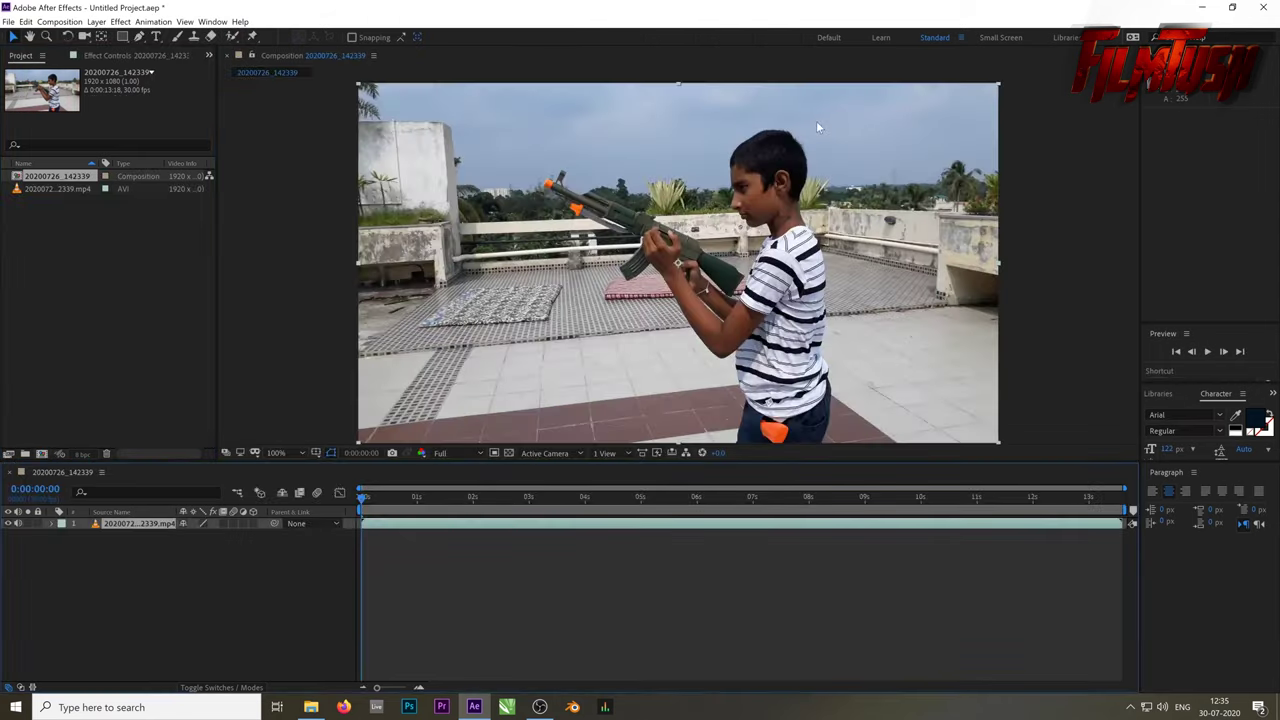
double_click(108, 322)
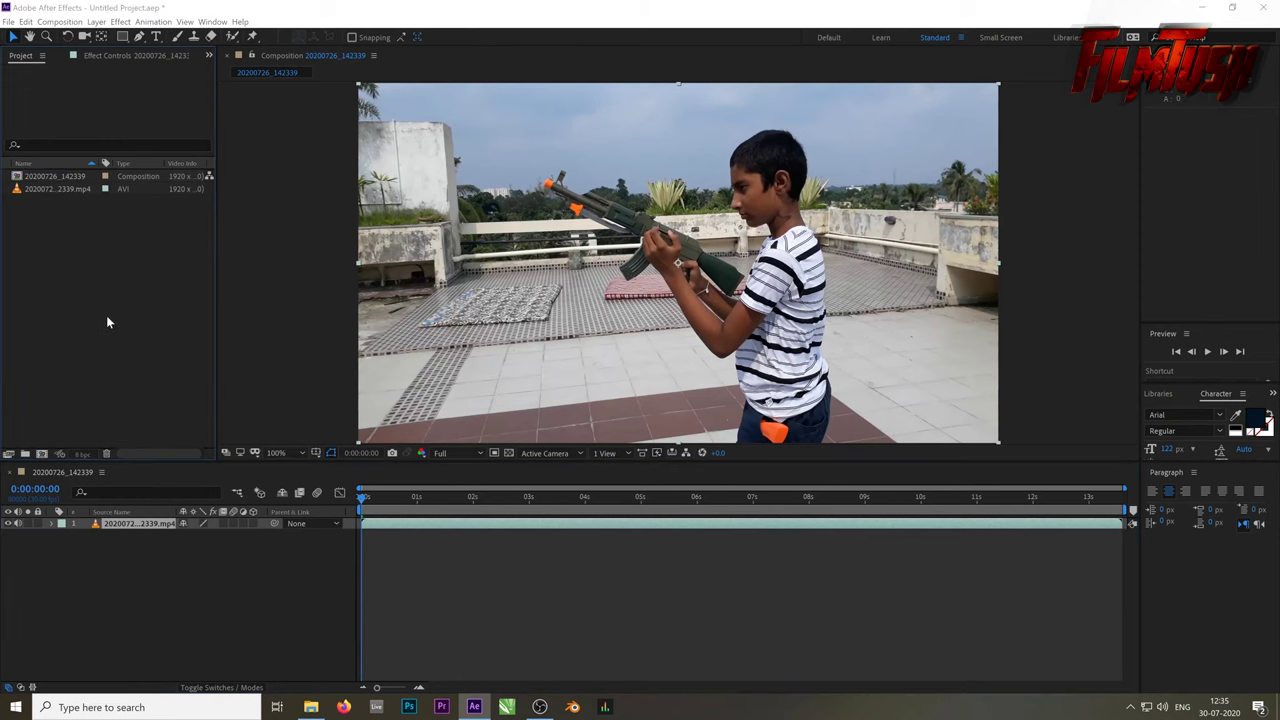
left_click(400, 38)
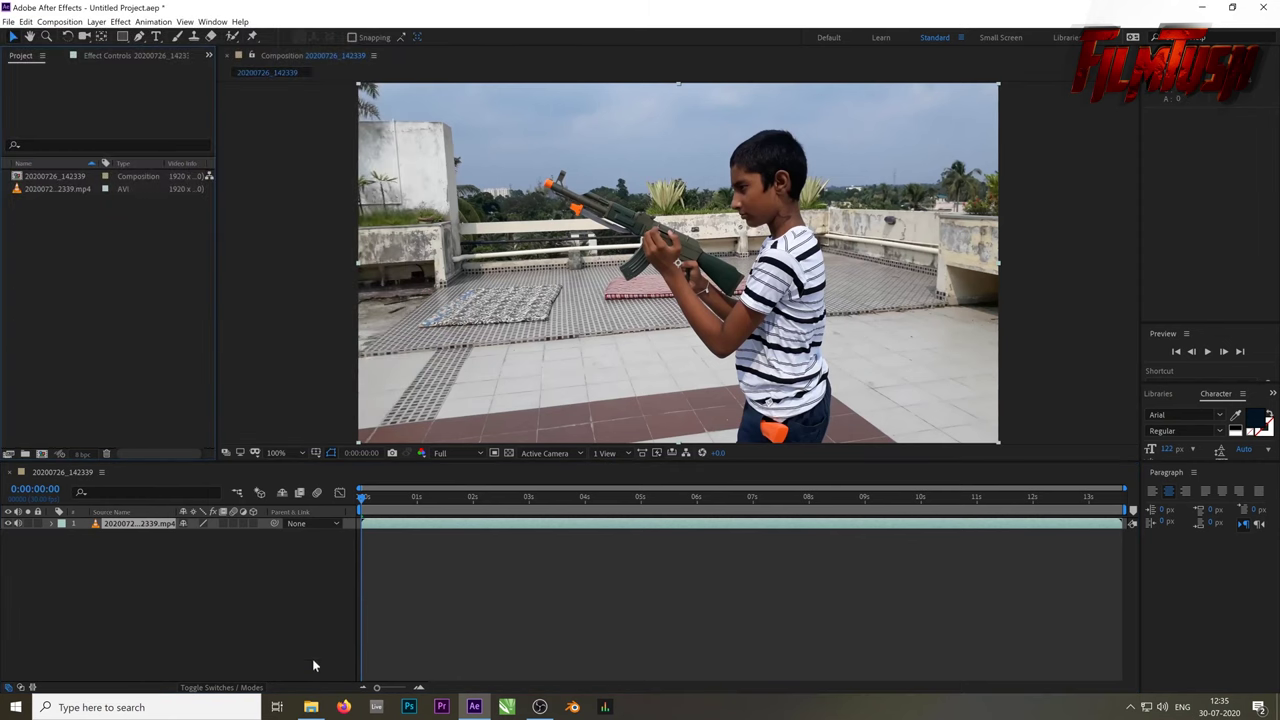
Drag Muzzle_Flash_06.mov from the 11. Muzzle_Flashes folder into the After Effects Project panel
left_click(316, 708)
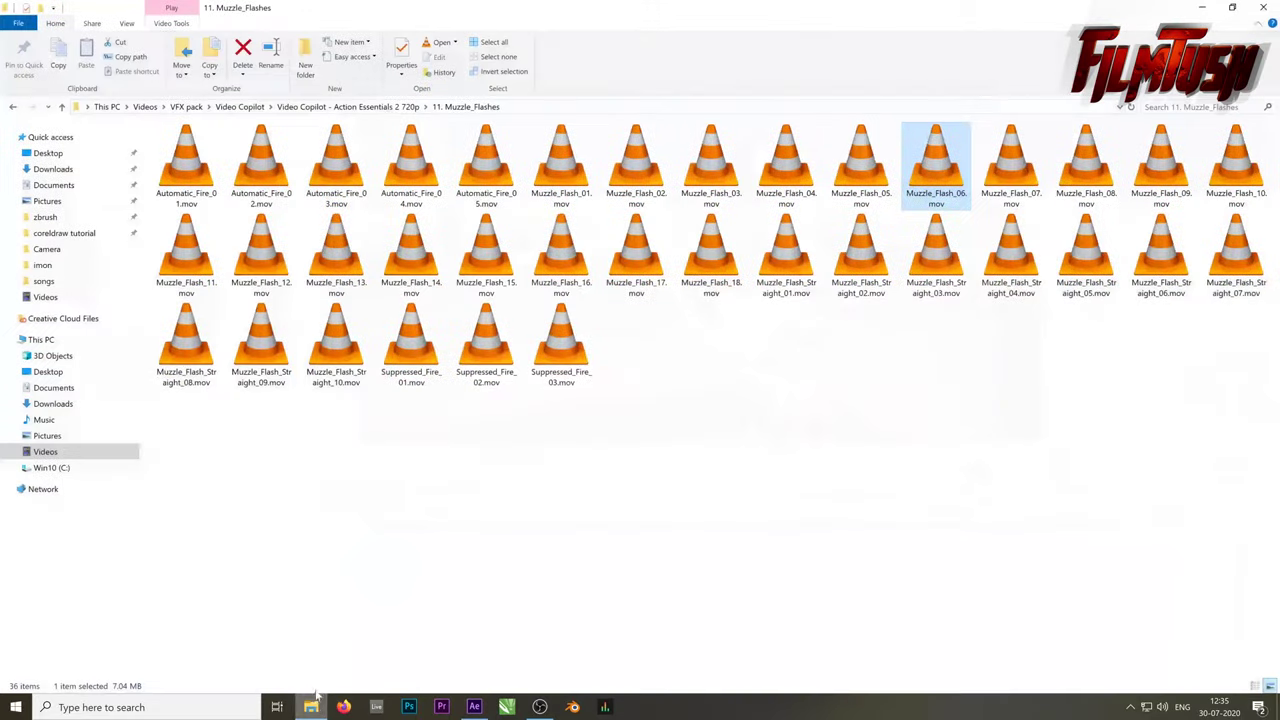
mouse_move(942, 172)
left_mouse_down()
mouse_move(478, 712)
mouse_move(97, 263)
left_mouse_up()
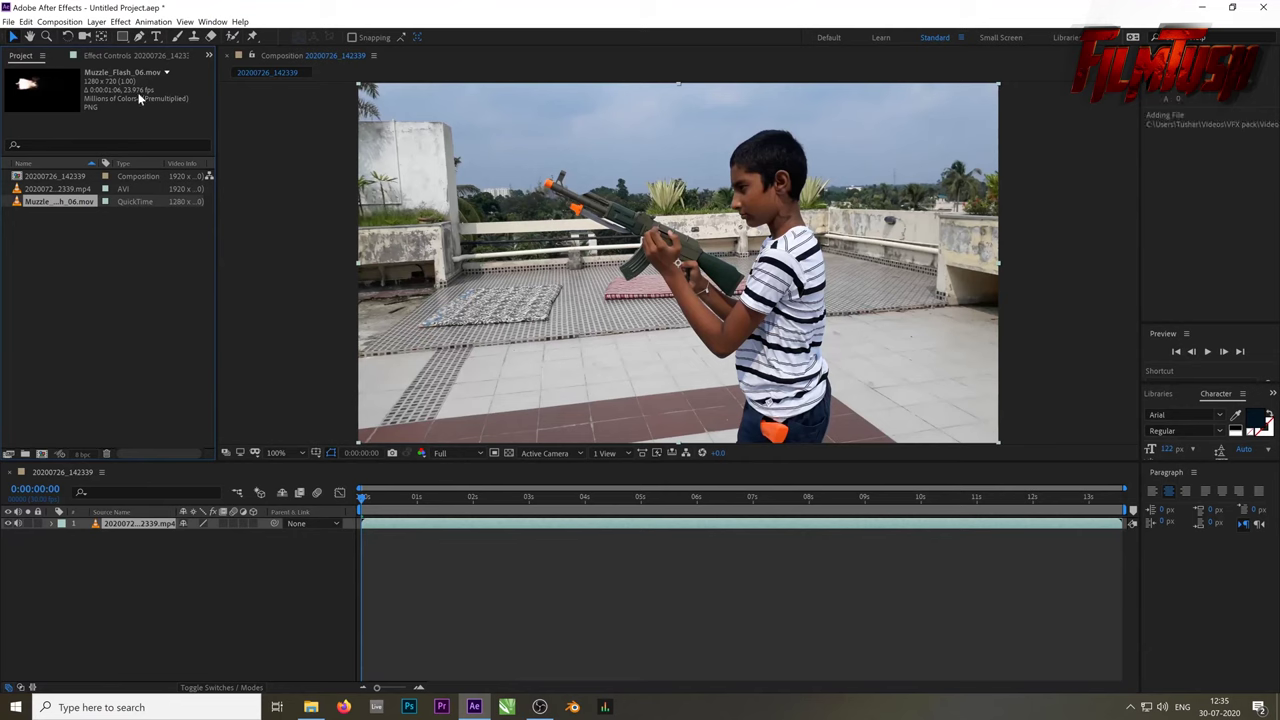
Set Muzzle_Flash_06.mov's conformed frame rate to 30 fps
right_click(52, 202)
mouse_move(108, 285)
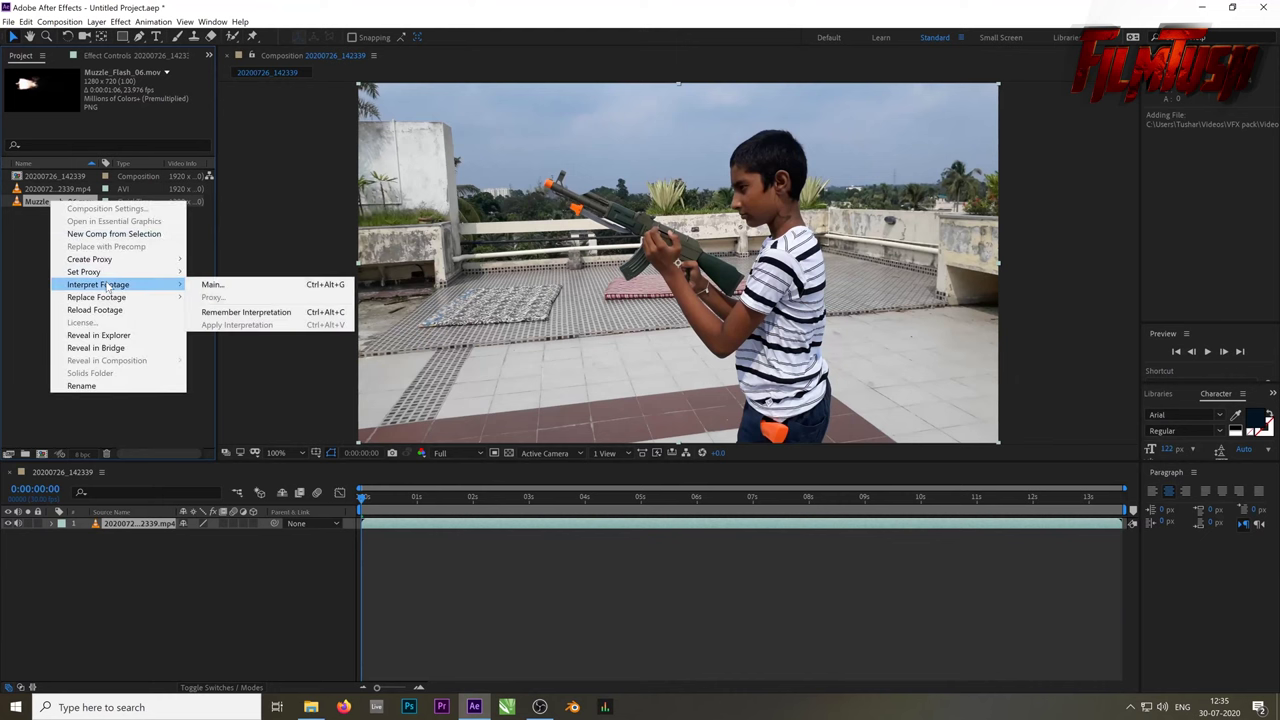
left_click(316, 288)
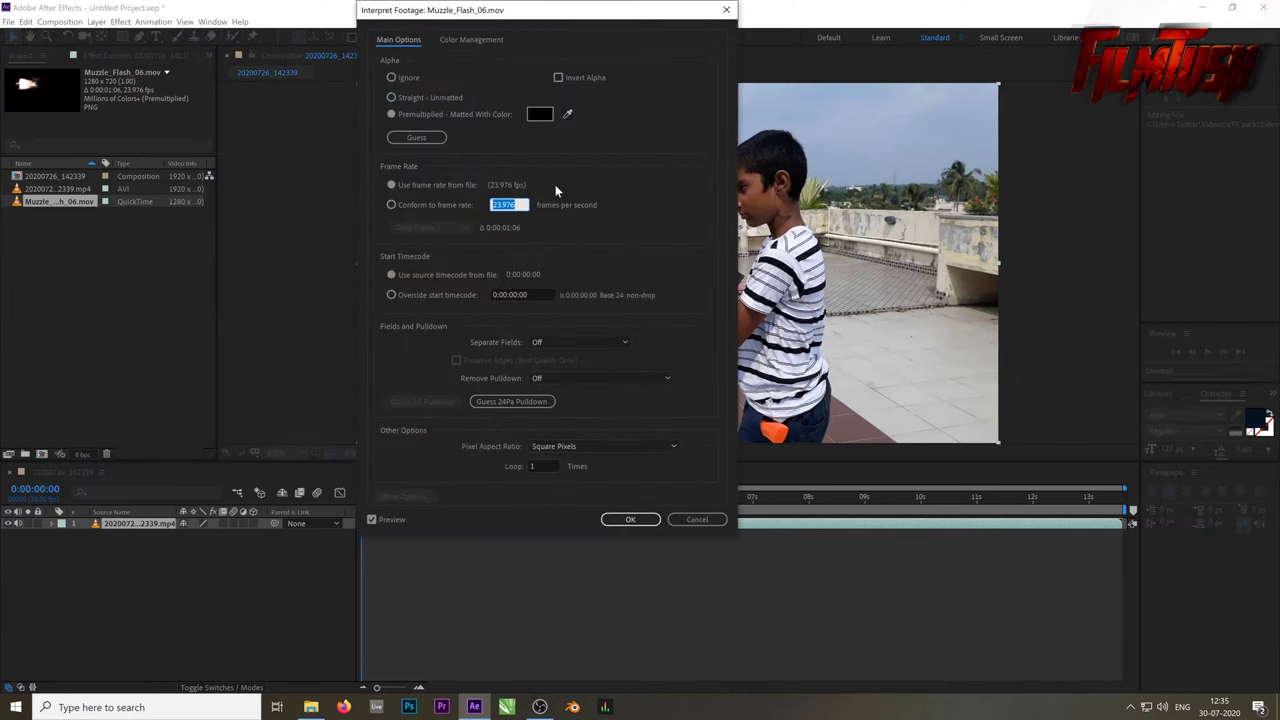
type("30")
key("Return")
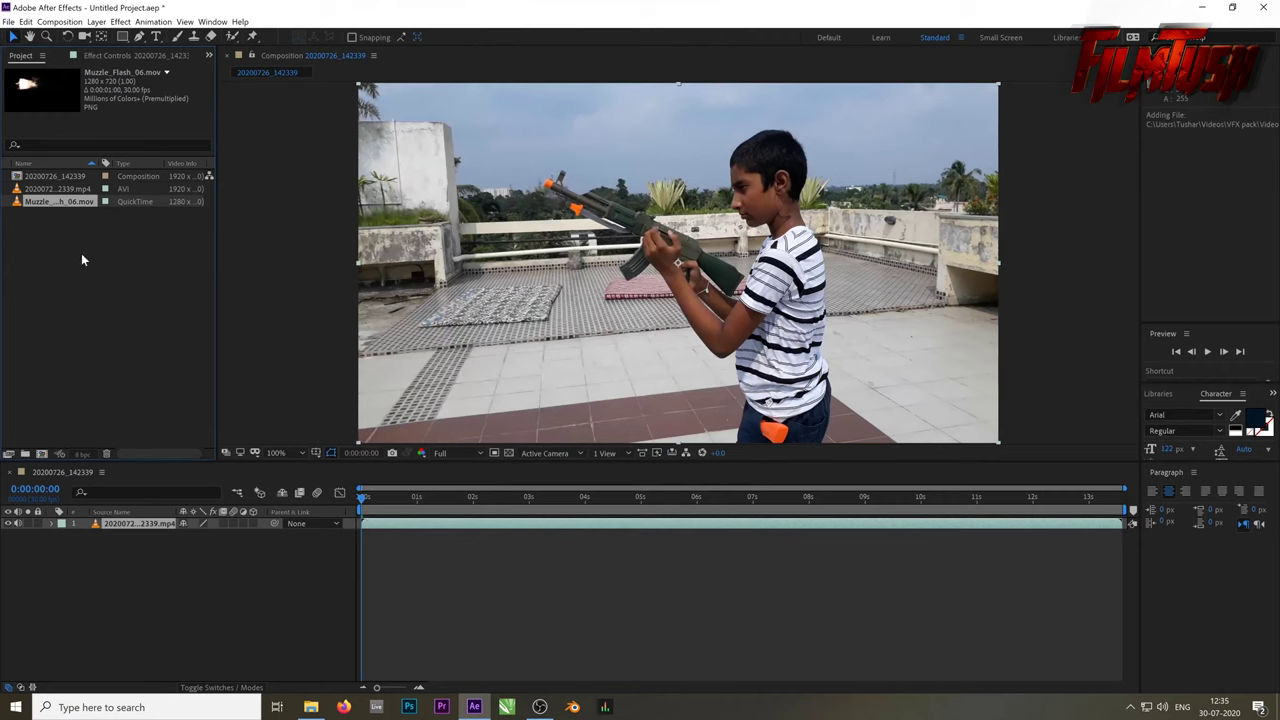
Add Muzzle_Flash_06.mov above the clip as a 3D layer
left_click_drag(65, 199, 128, 532)
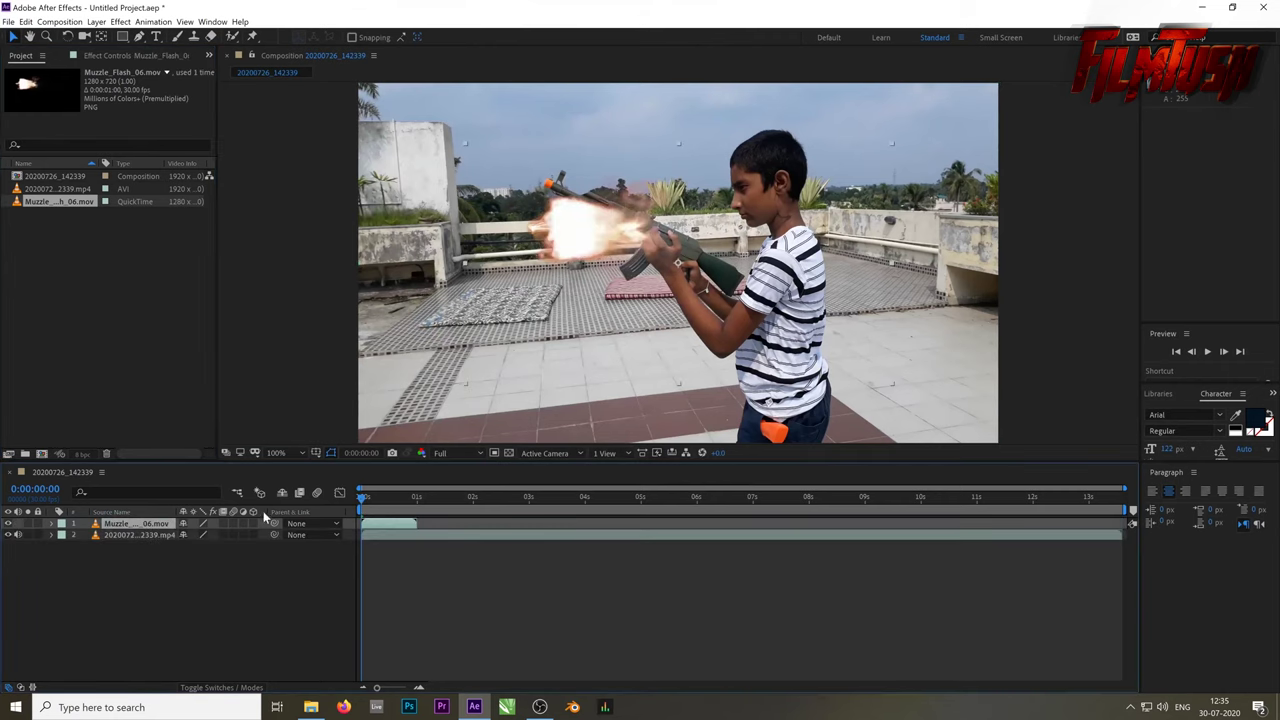
left_click(253, 523)
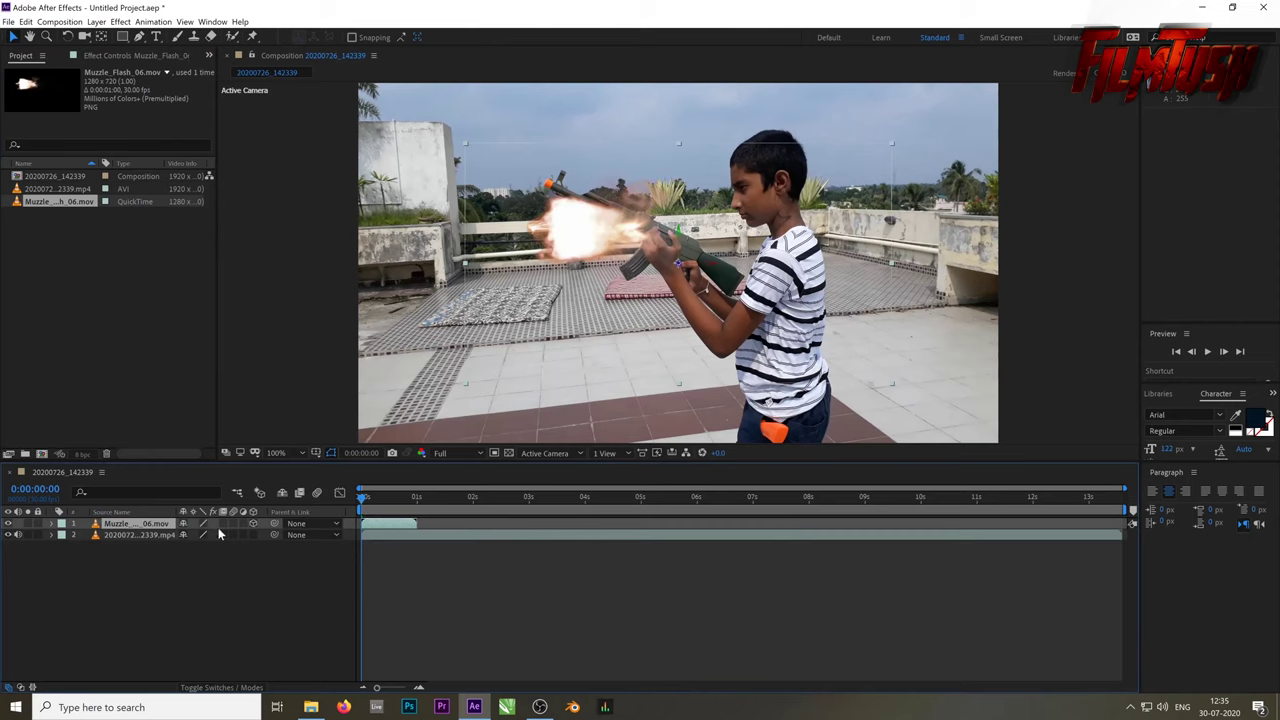
left_click(61, 524)
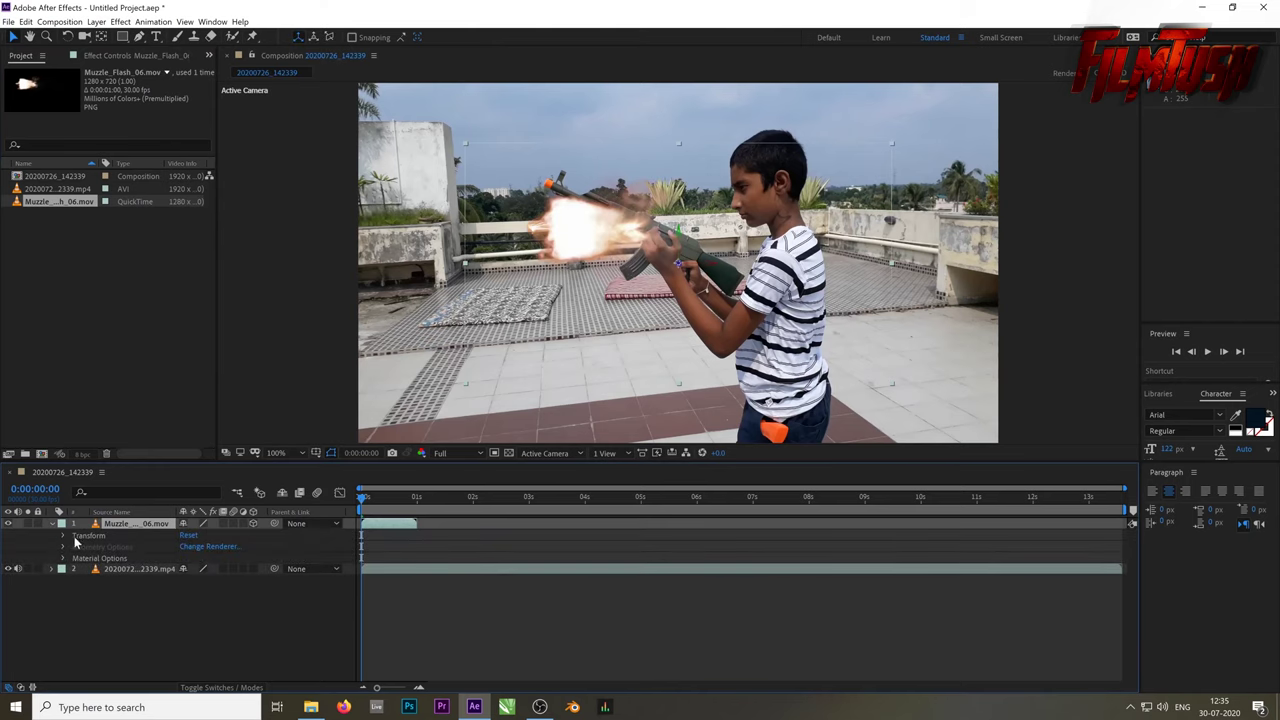
Flip the flash 180° in Y Rotation and scale it to about 70%
key("r")
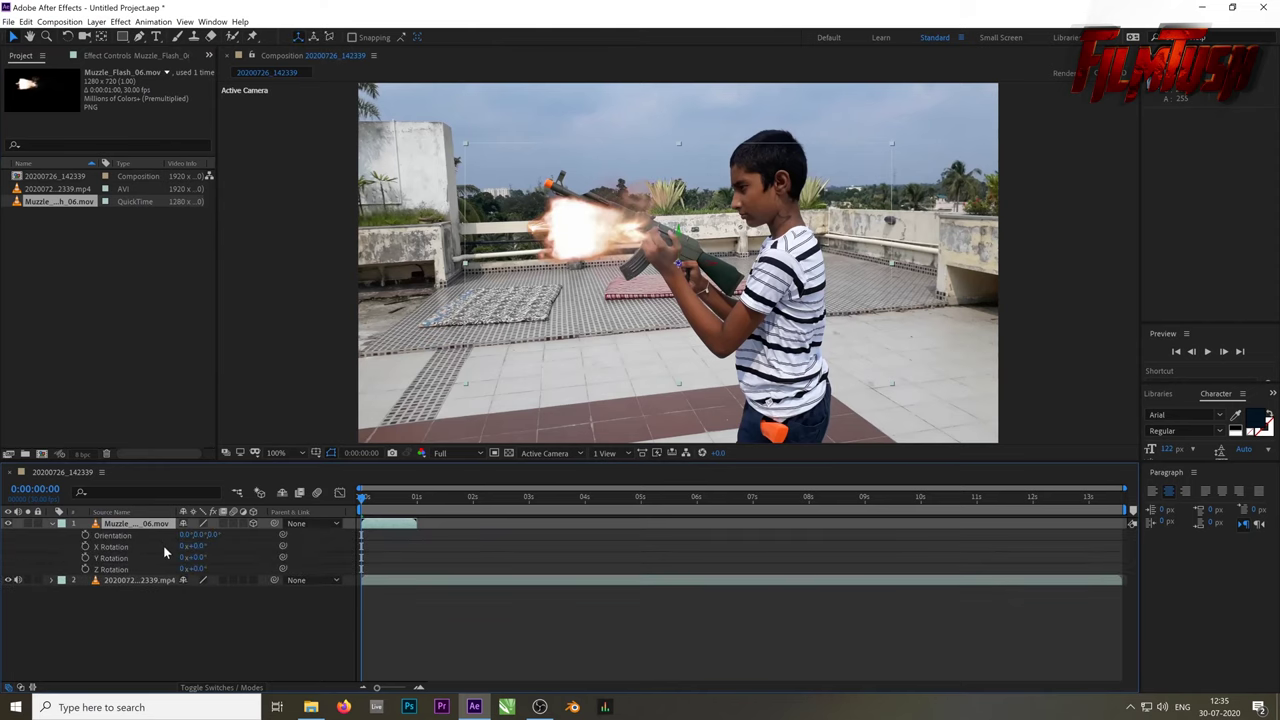
left_click(198, 558)
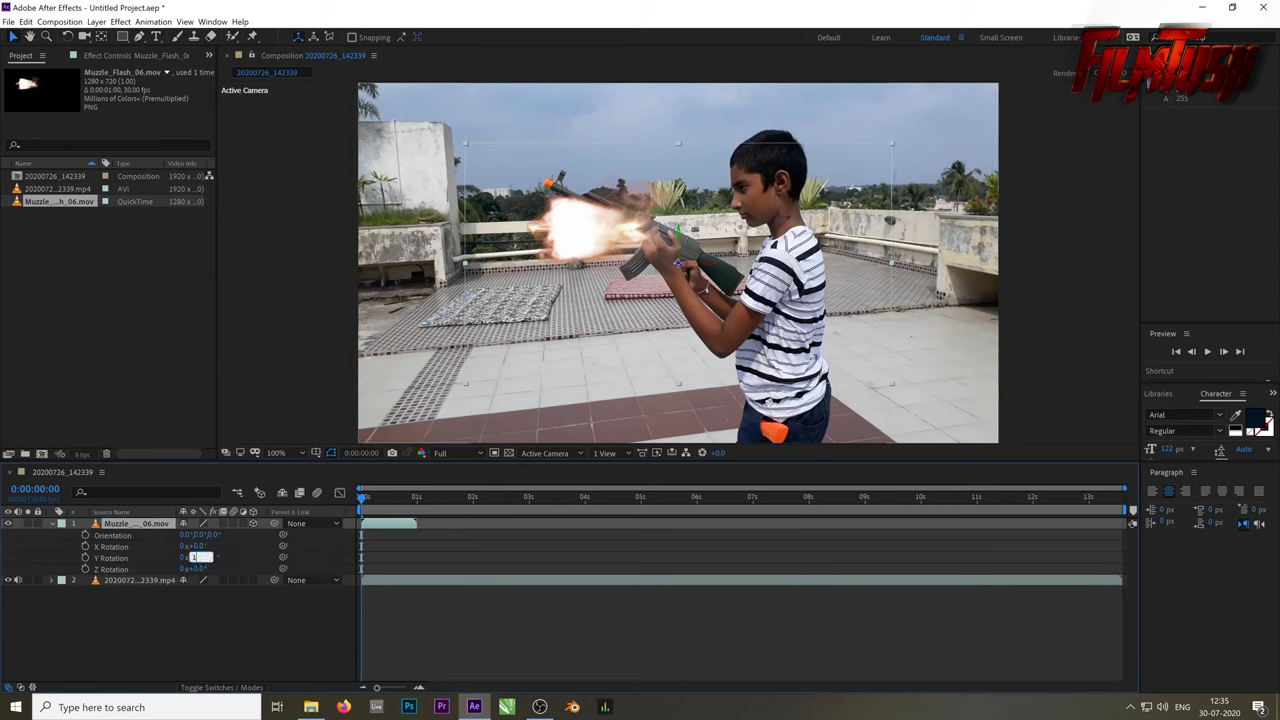
type("180")
key("Return")
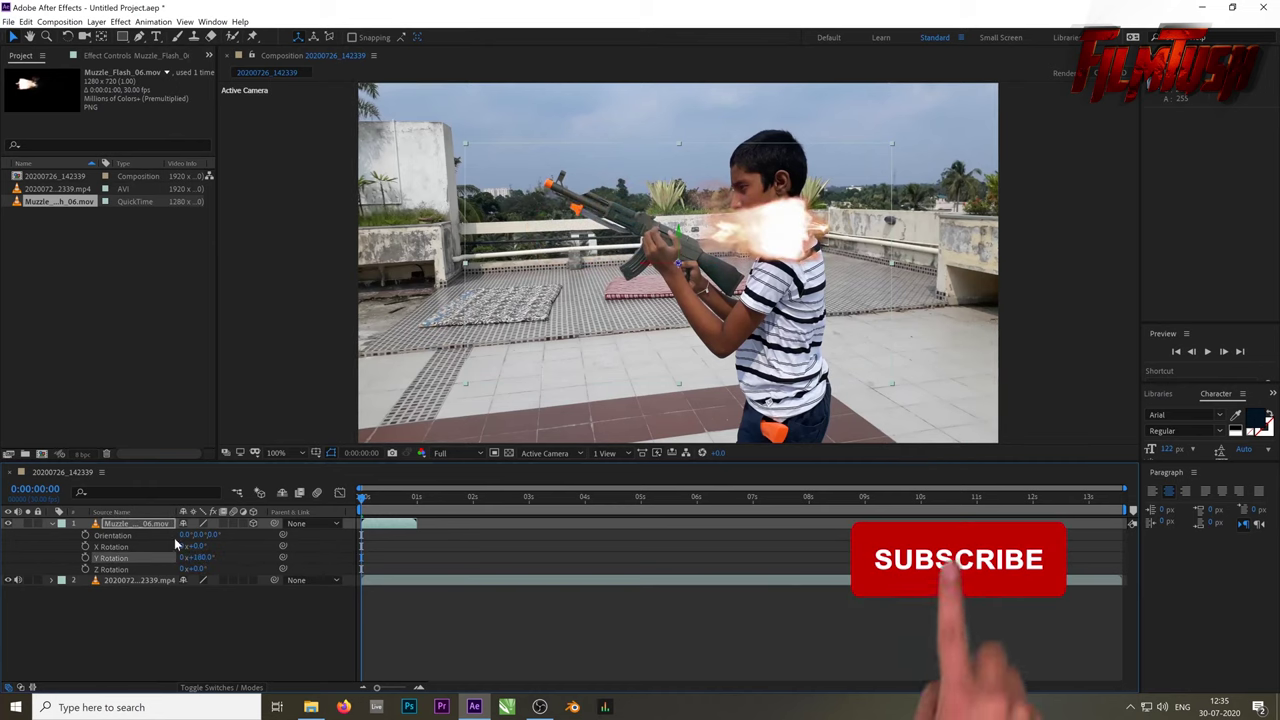
key("s")
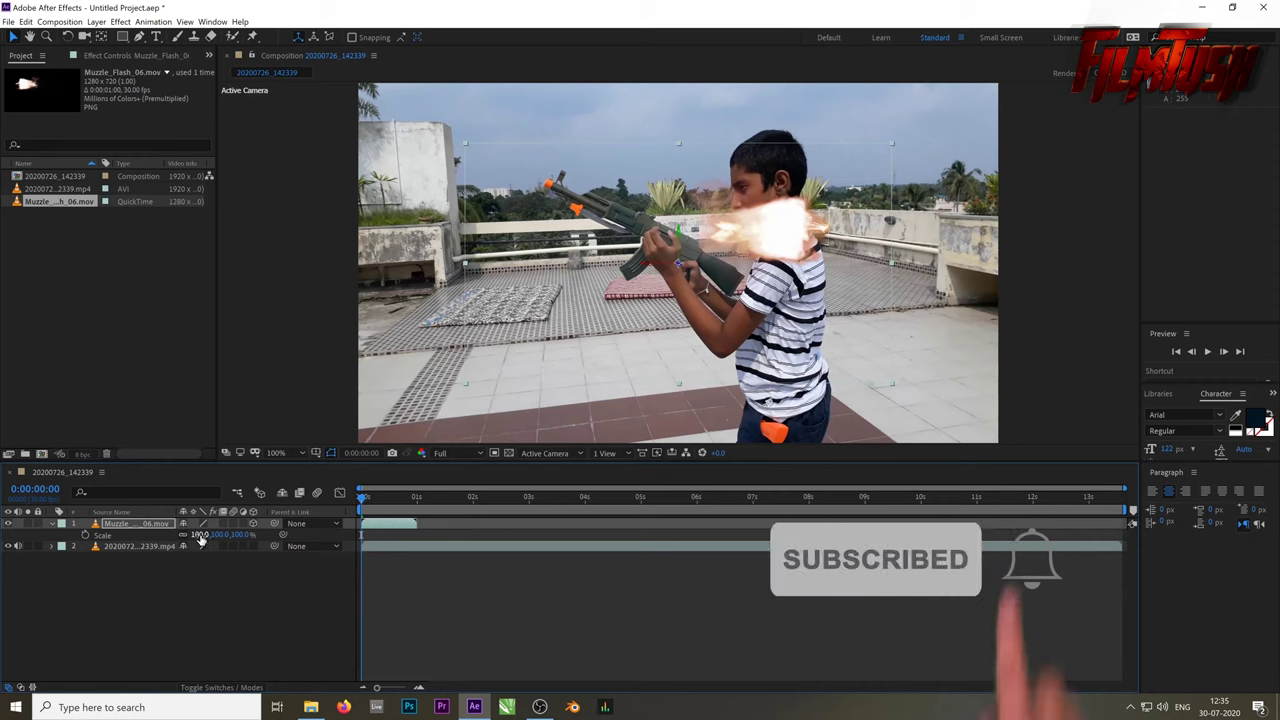
left_click_drag(210, 536, 185, 538)
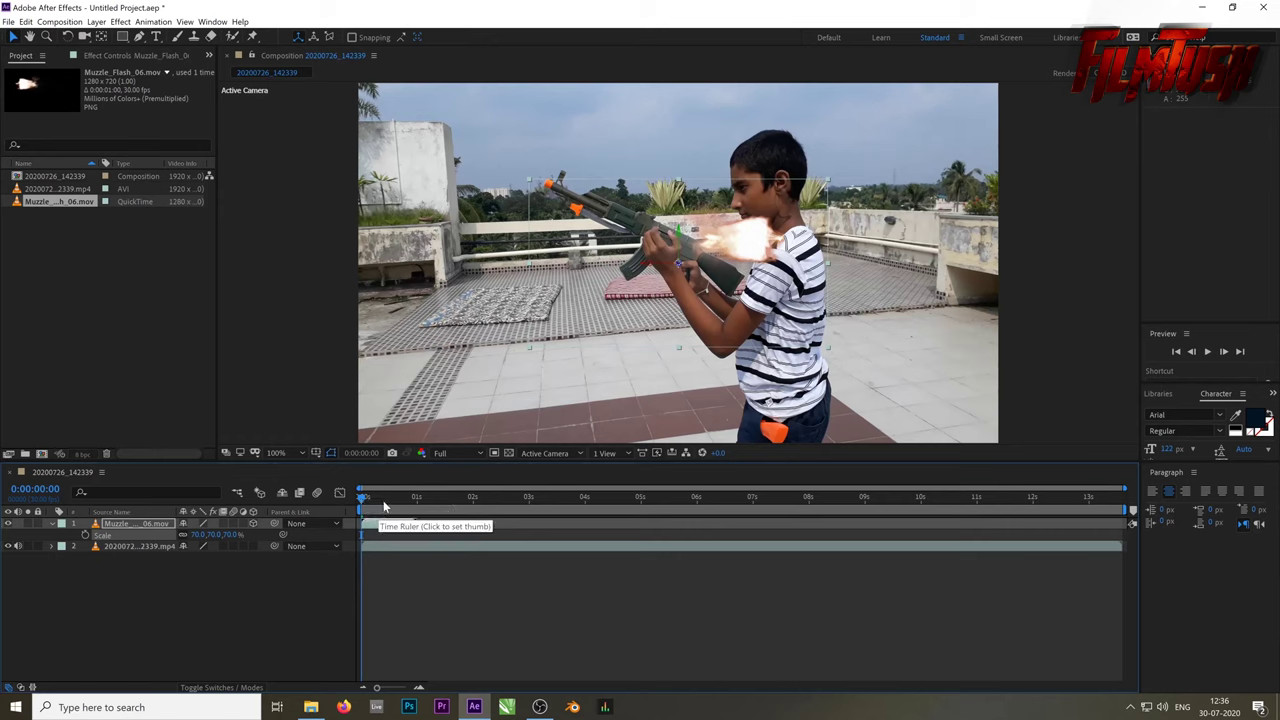
Hide the muzzle flash and step frame by frame through the clip looking for the shot
left_click(10, 525)
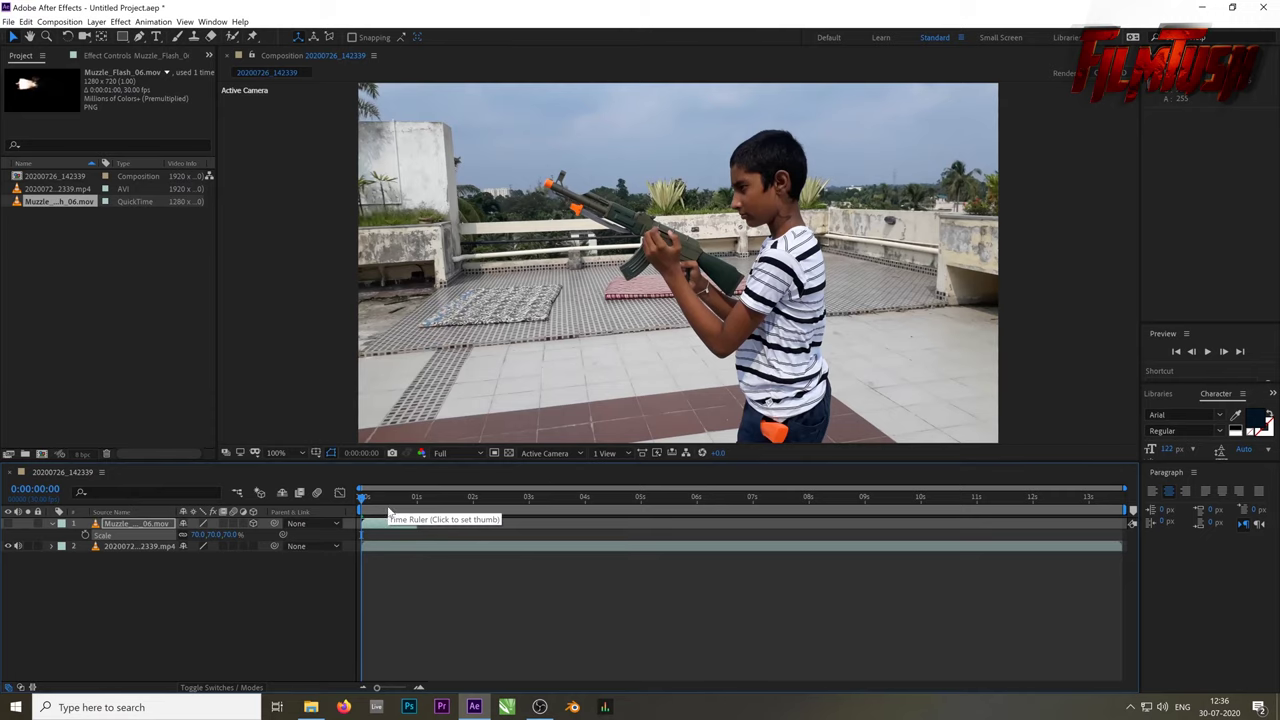
key("Page_Up")
key("Page_Up")
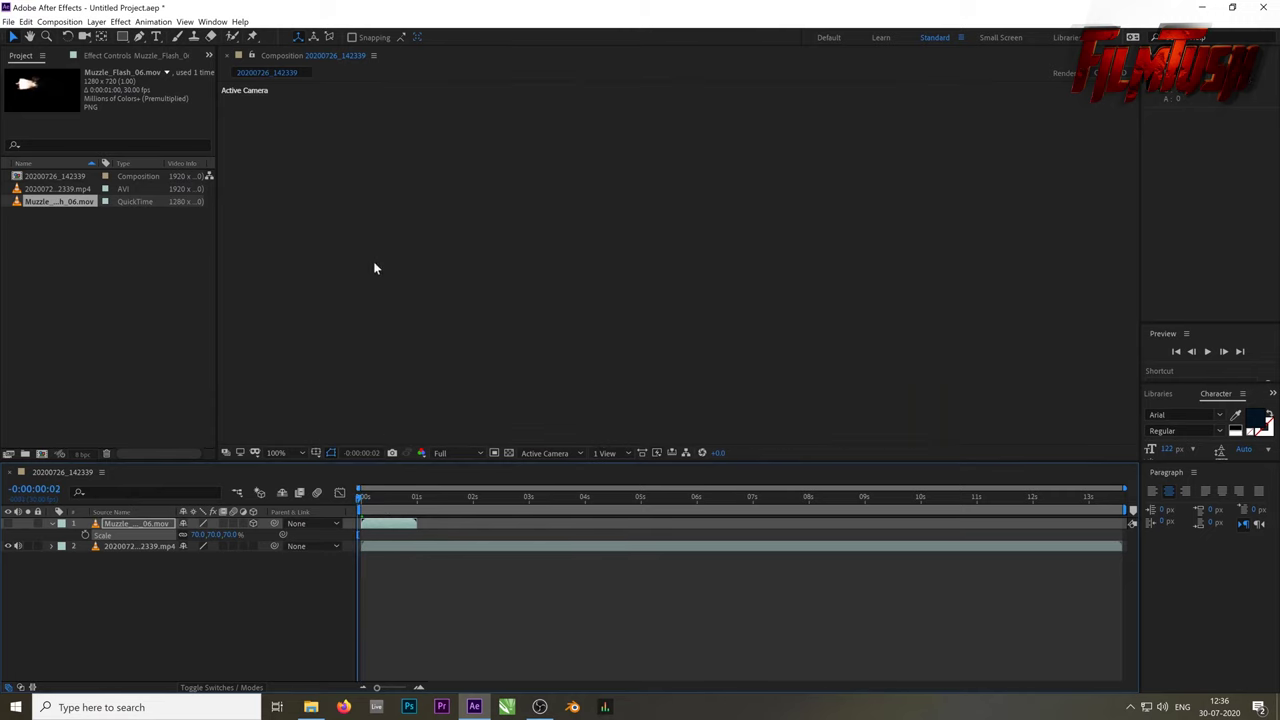
key("Page_Down")
key("Page_Down")
key("Page_Down")
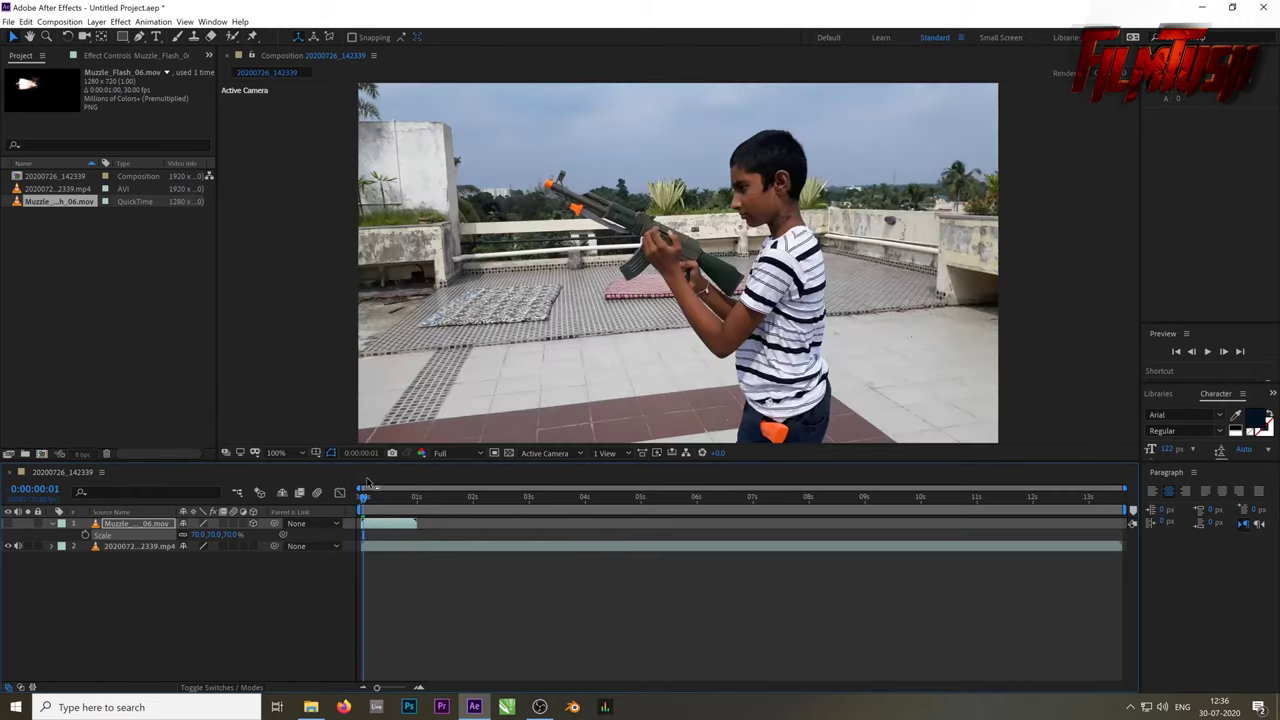
key("Page_Down")
key("Page_Down")
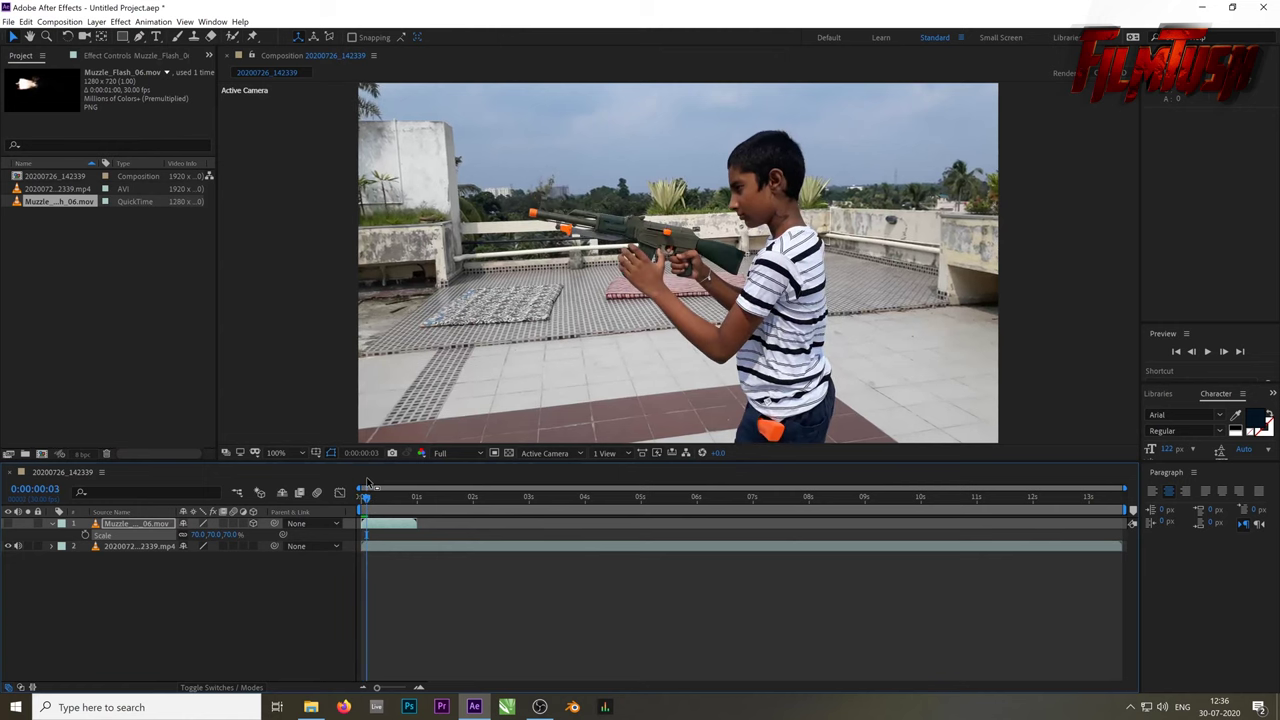
key("Page_Down")
key("Page_Down")
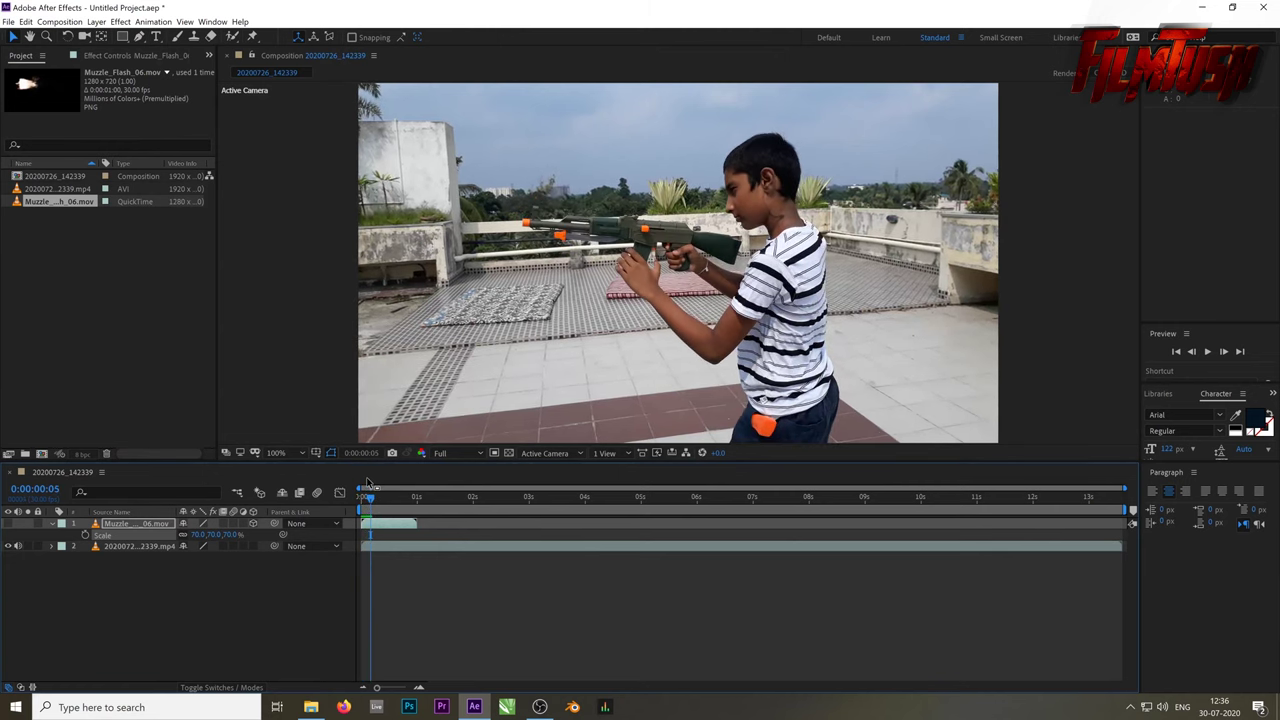
key("Page_Down")
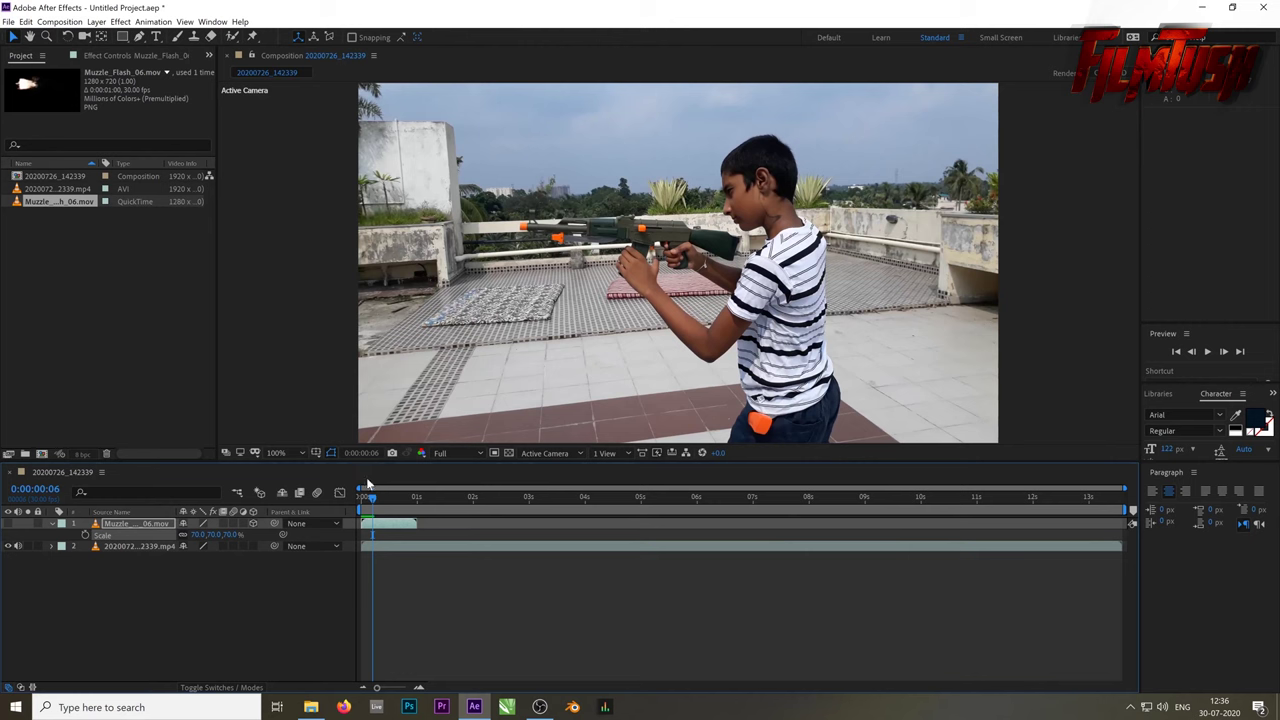
key("Page_Down")
key("Page_Down")
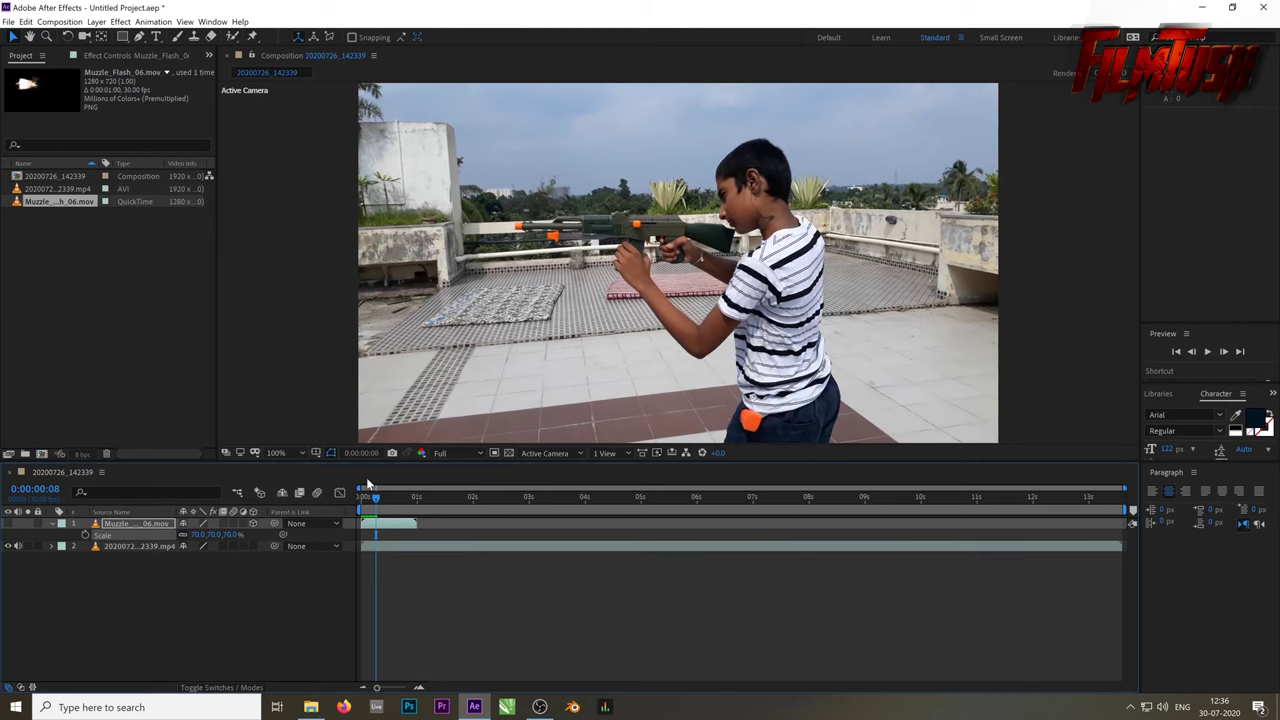
key("Page_Down")
key("Page_Down")
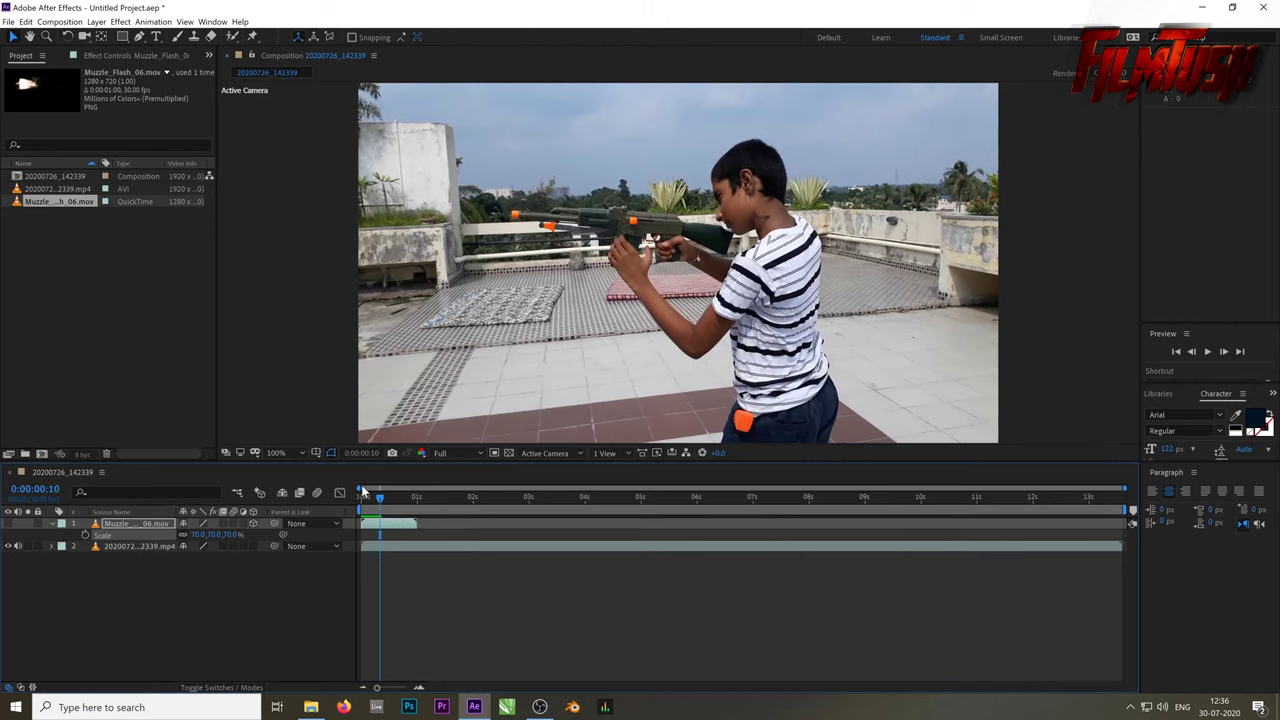
key("Page_Down")
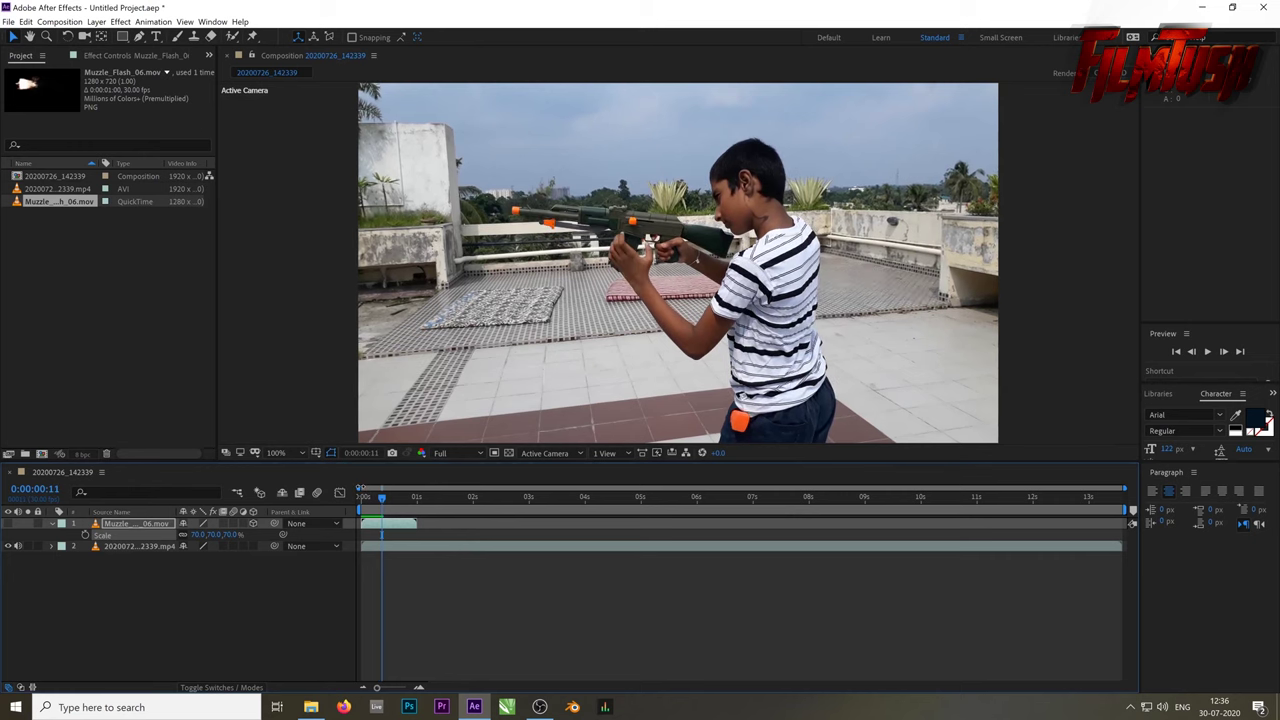
Settle on the firing frame 0:00:00:05 and start the flash layer there
key("Page_Up")
key("Page_Up")
key("Page_Up")
key("Page_Up")
key("Page_Up")
key("Page_Up")
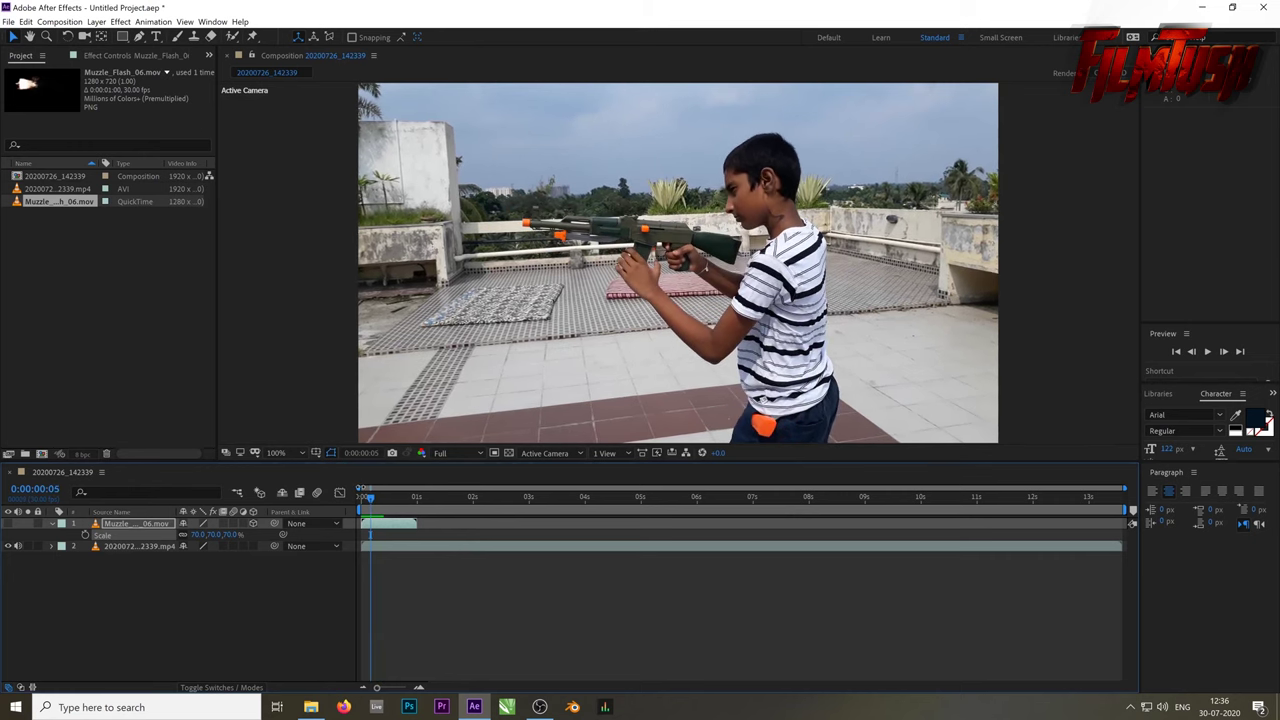
key("Page_Up")
key("Page_Up")
key("Page_Up")
key("Page_Down")
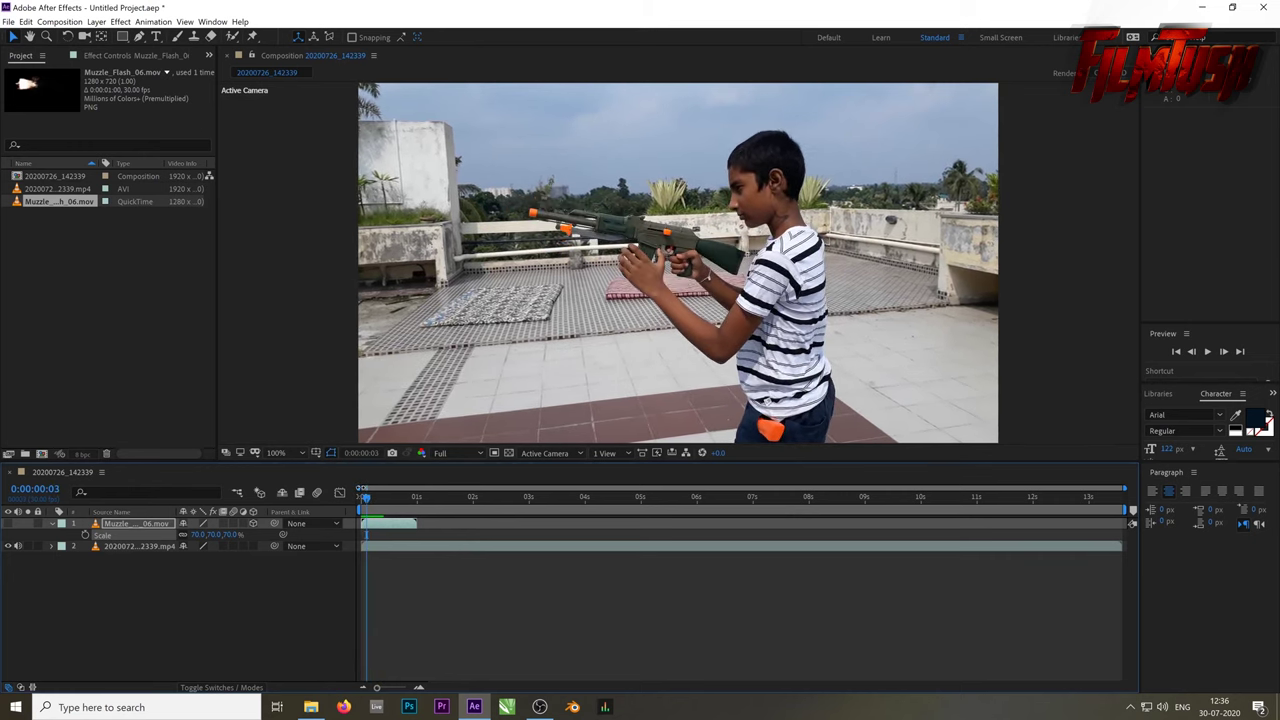
key("Page_Down")
key("Page_Down")
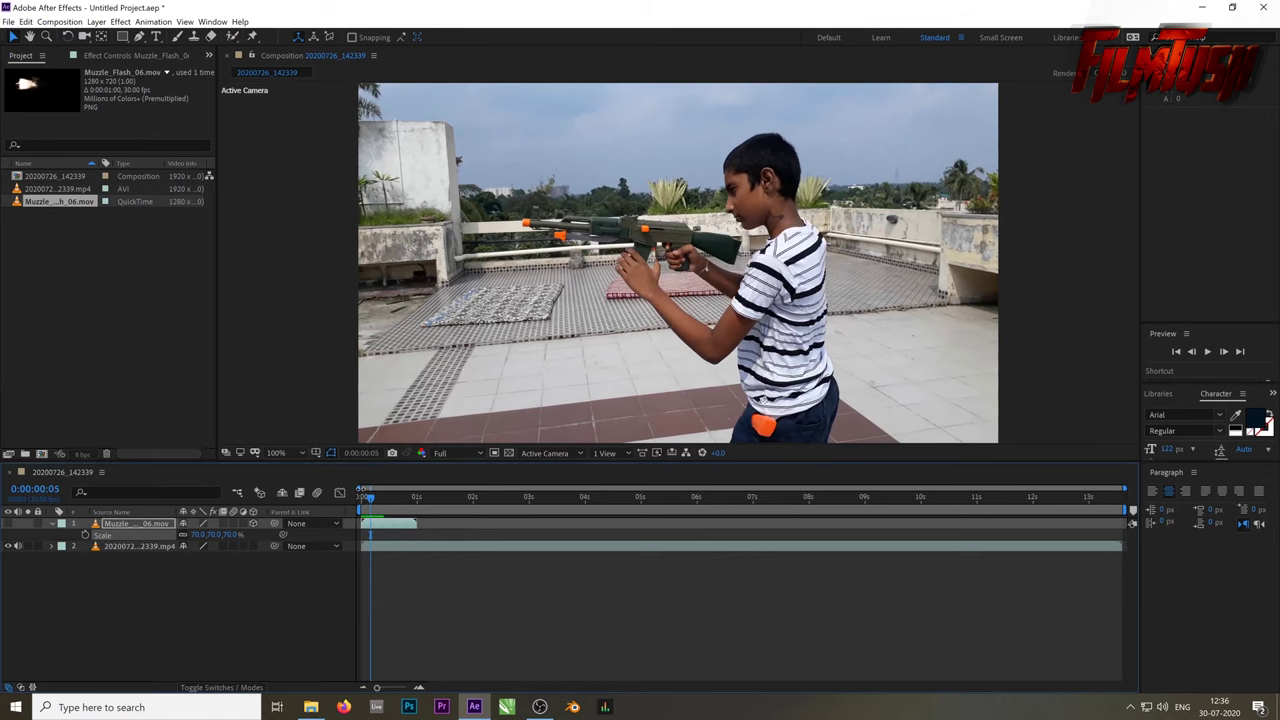
key("Page_Up")
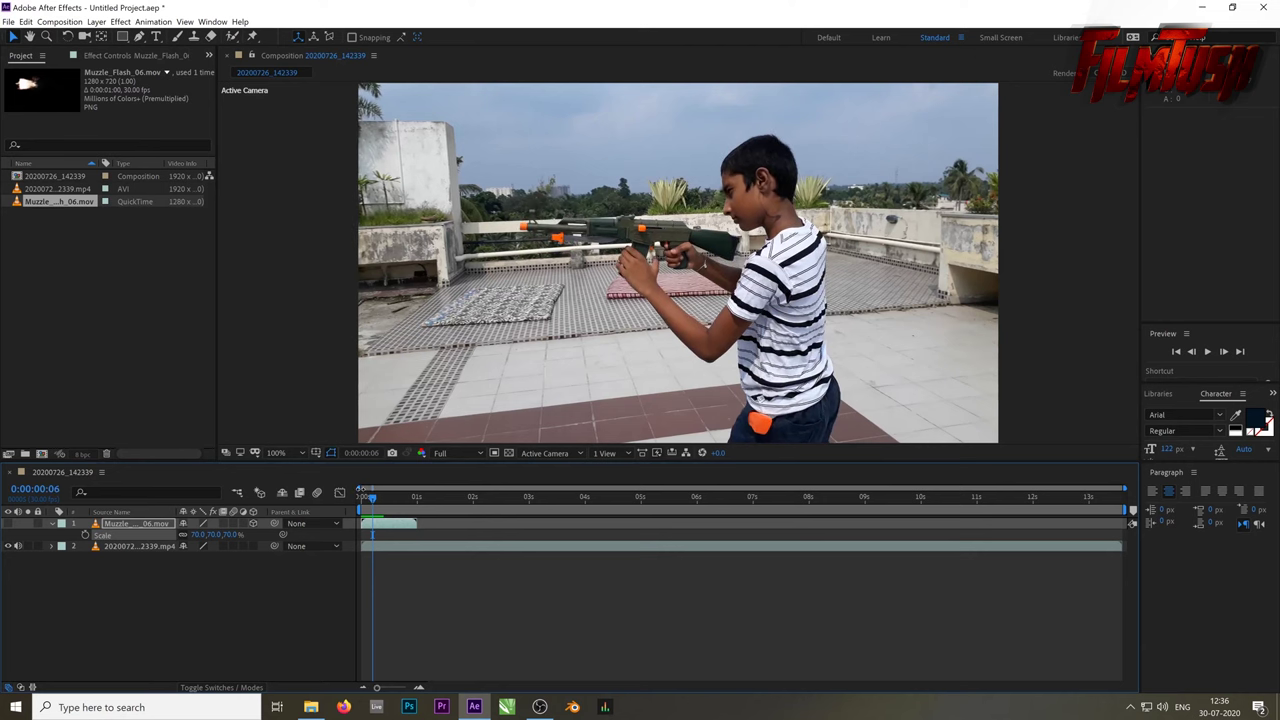
key("Page_Down")
key("Page_Up")
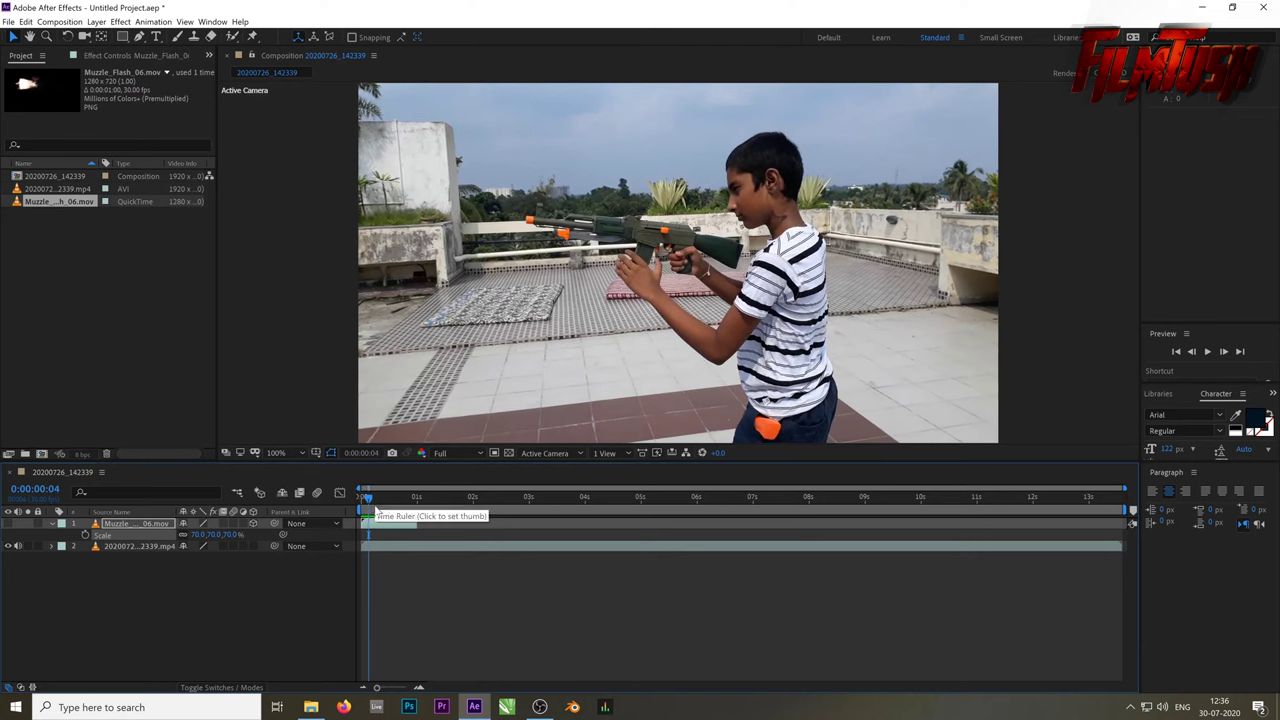
key("Page_Down")
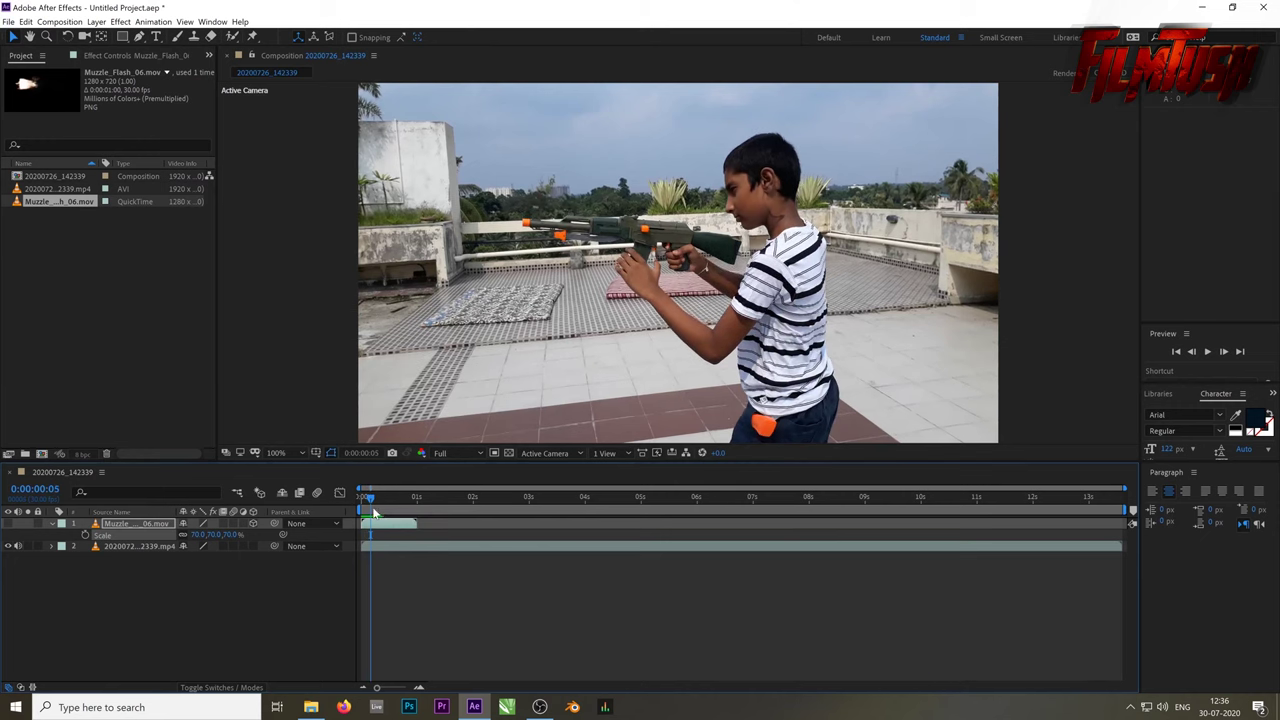
left_click_drag(384, 527, 395, 525)
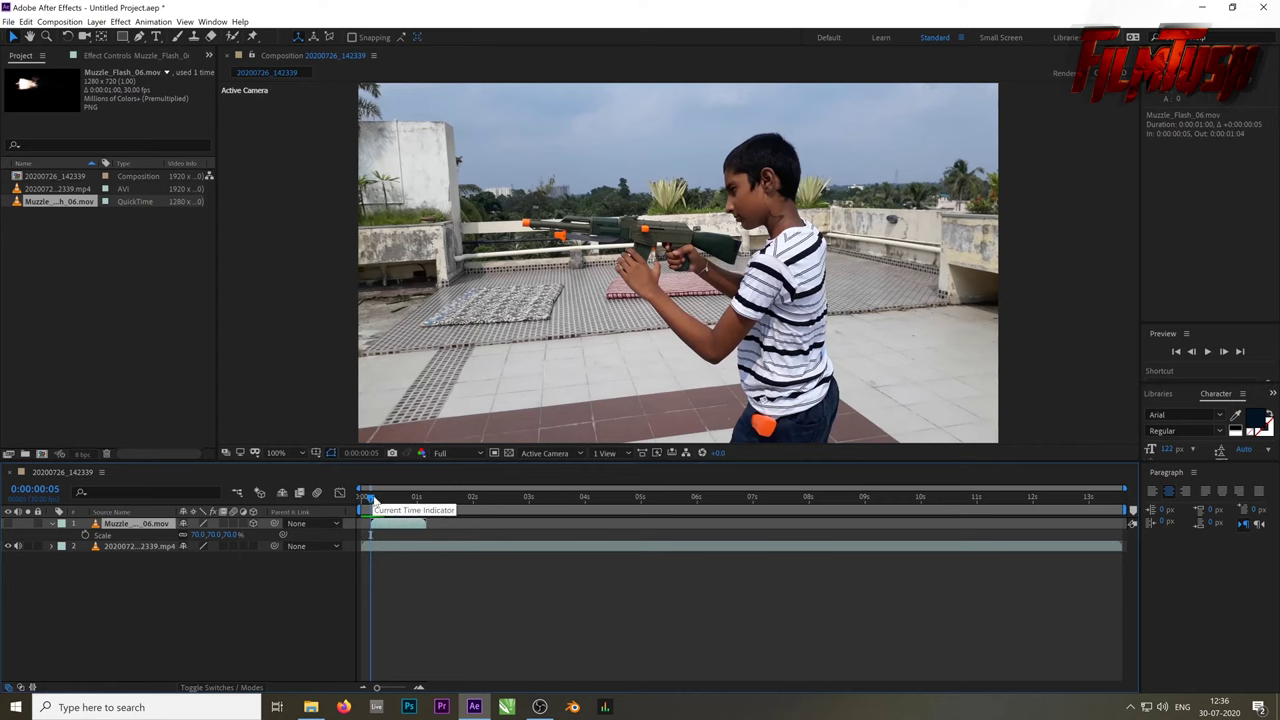
Show the muzzle flash again and drag it onto the rifle's muzzle
left_click(8, 523)
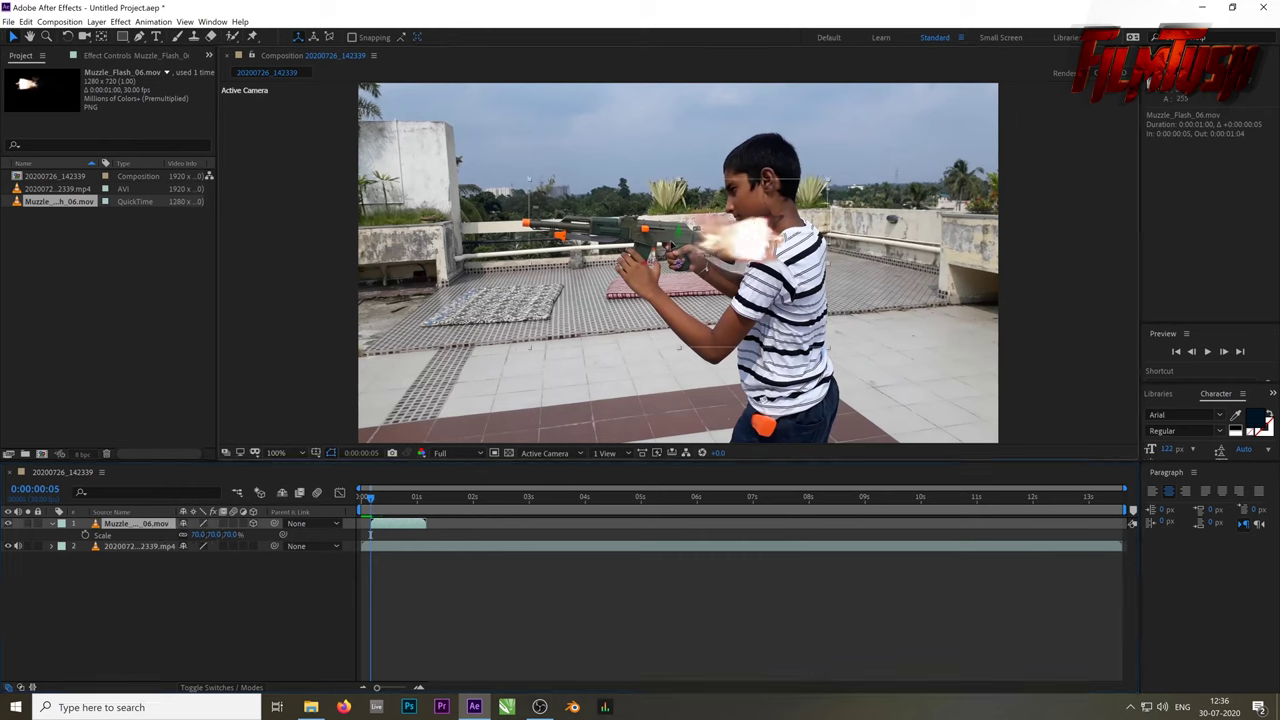
mouse_move(745, 240)
left_mouse_down()
mouse_move(492, 226)
mouse_move(505, 226)
left_mouse_up()
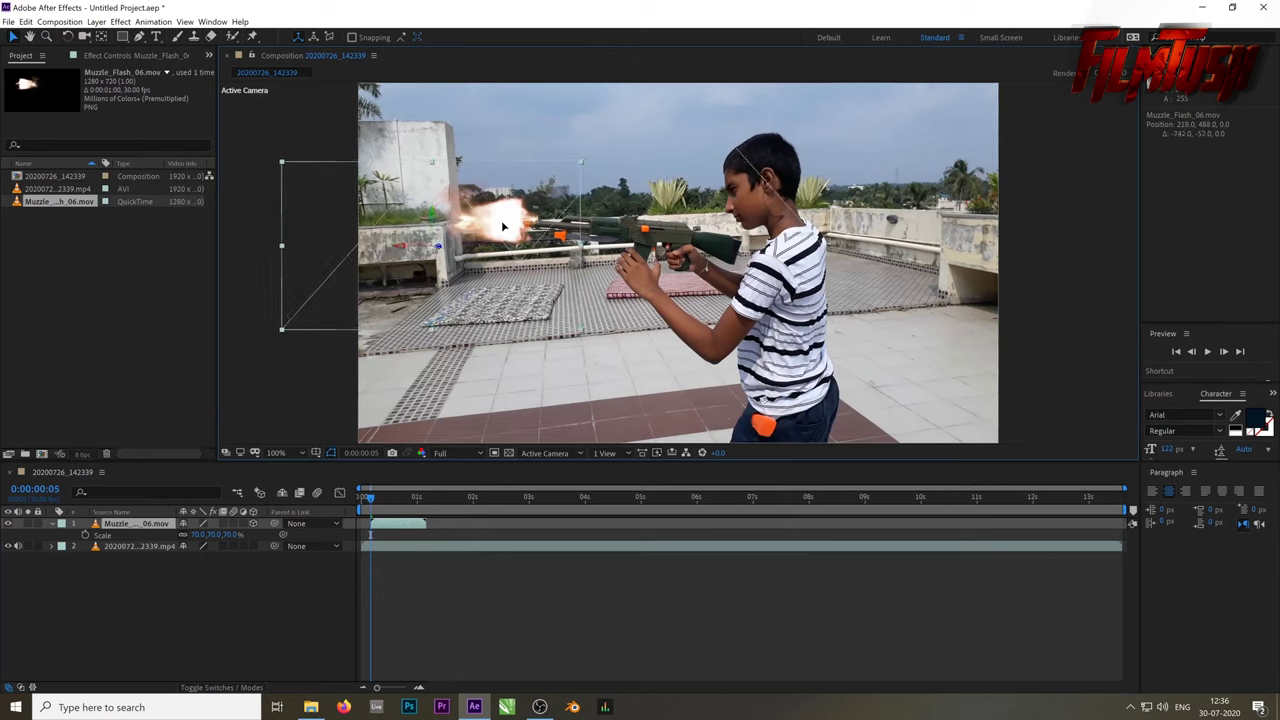
left_click_drag(505, 226, 498, 228)
Shrink the flash to 64% and fine-tune its position at the barrel tip
key("s")
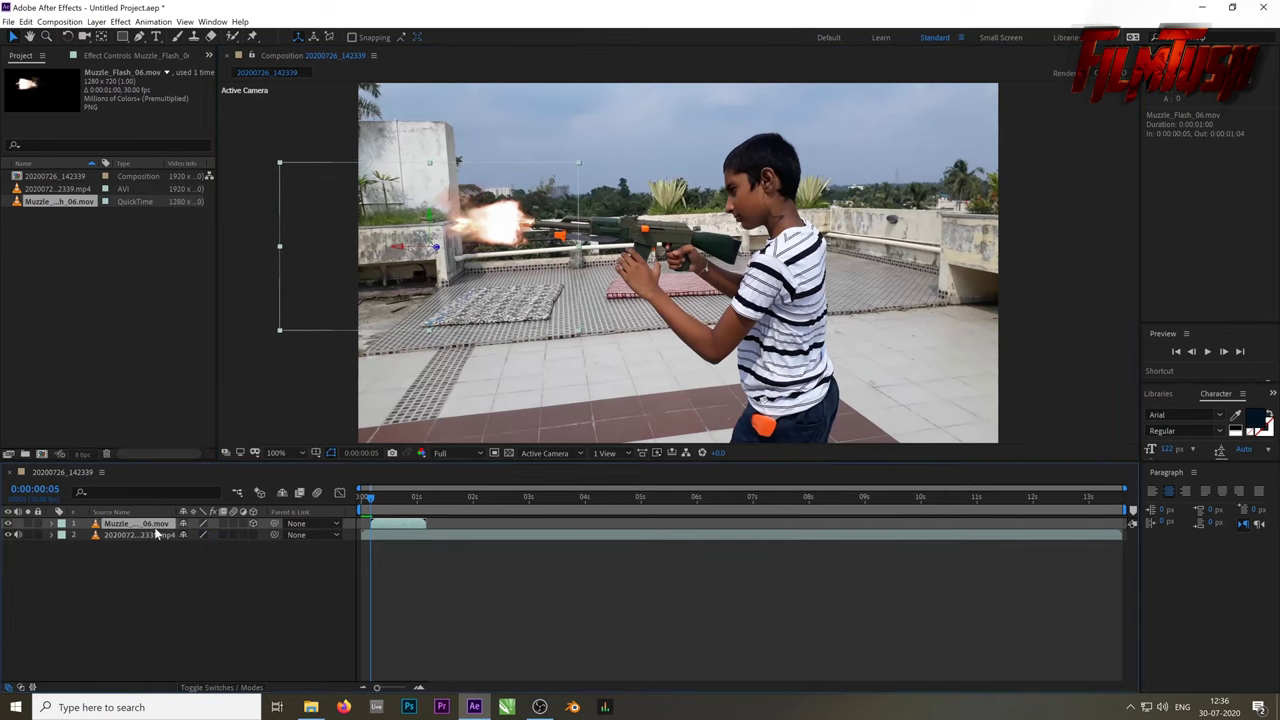
key("s")
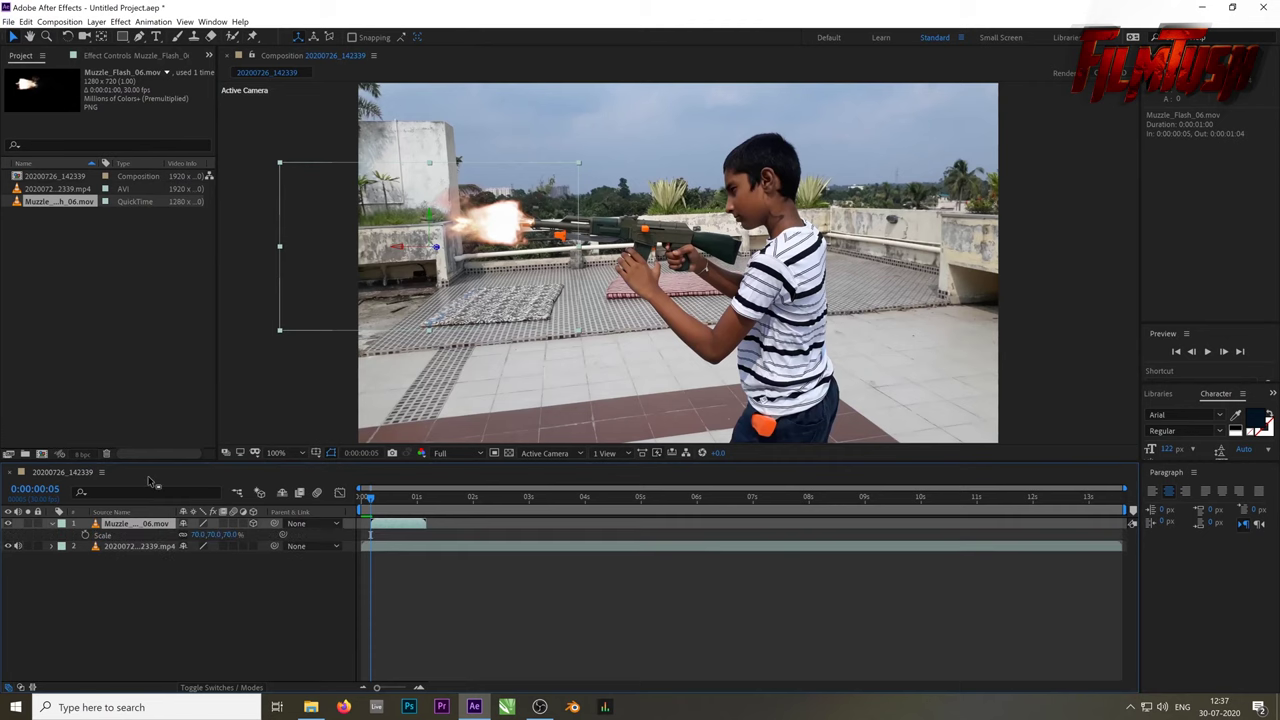
left_click_drag(183, 537, 180, 537)
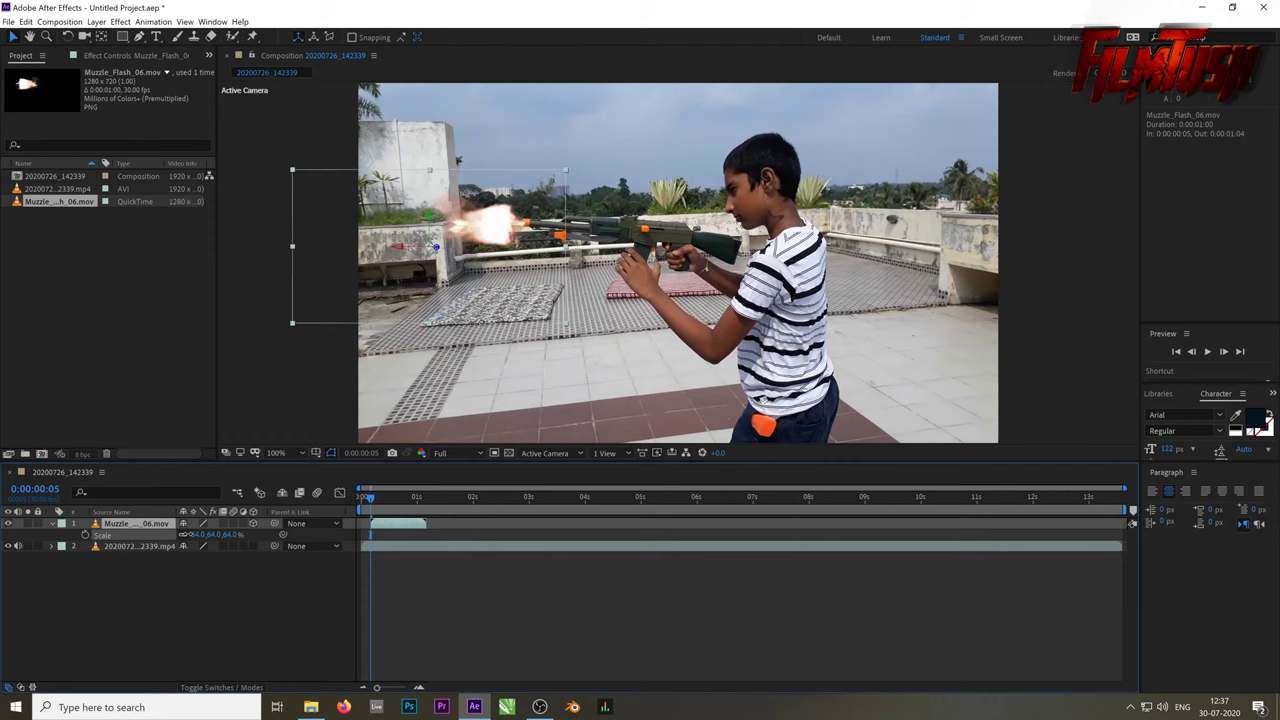
left_click_drag(500, 226, 508, 226)
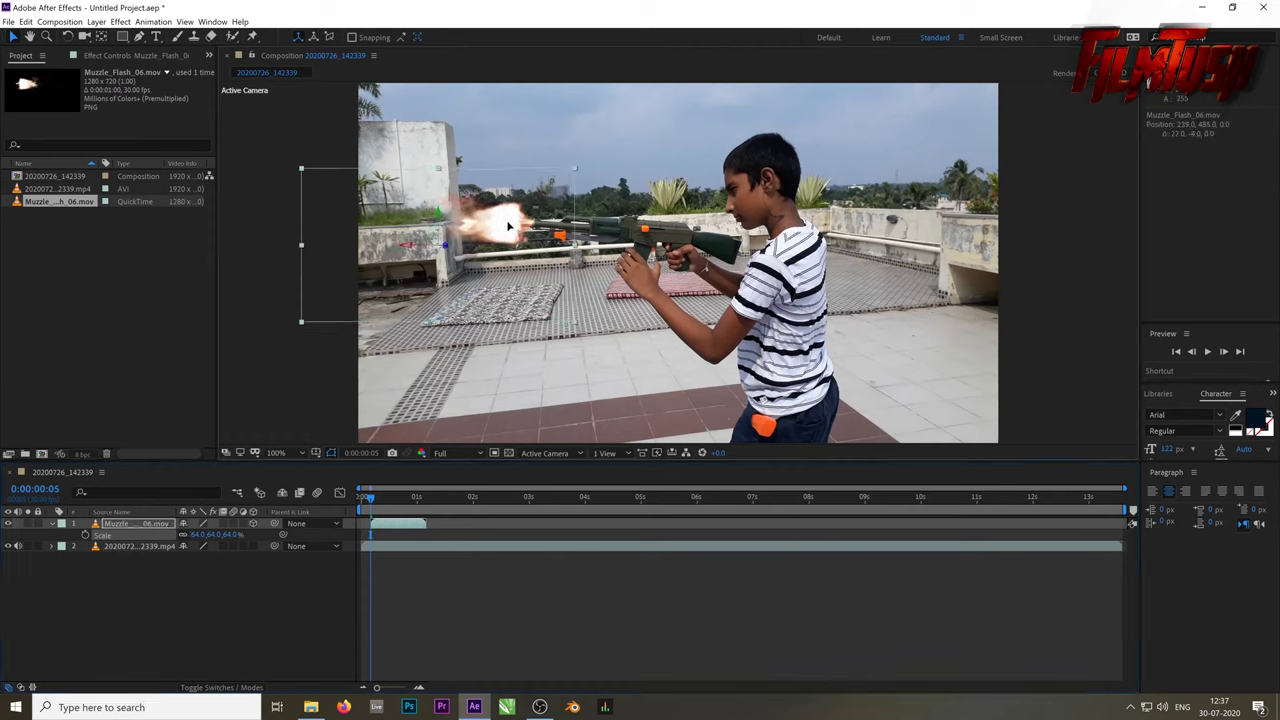
left_click_drag(508, 226, 512, 225)
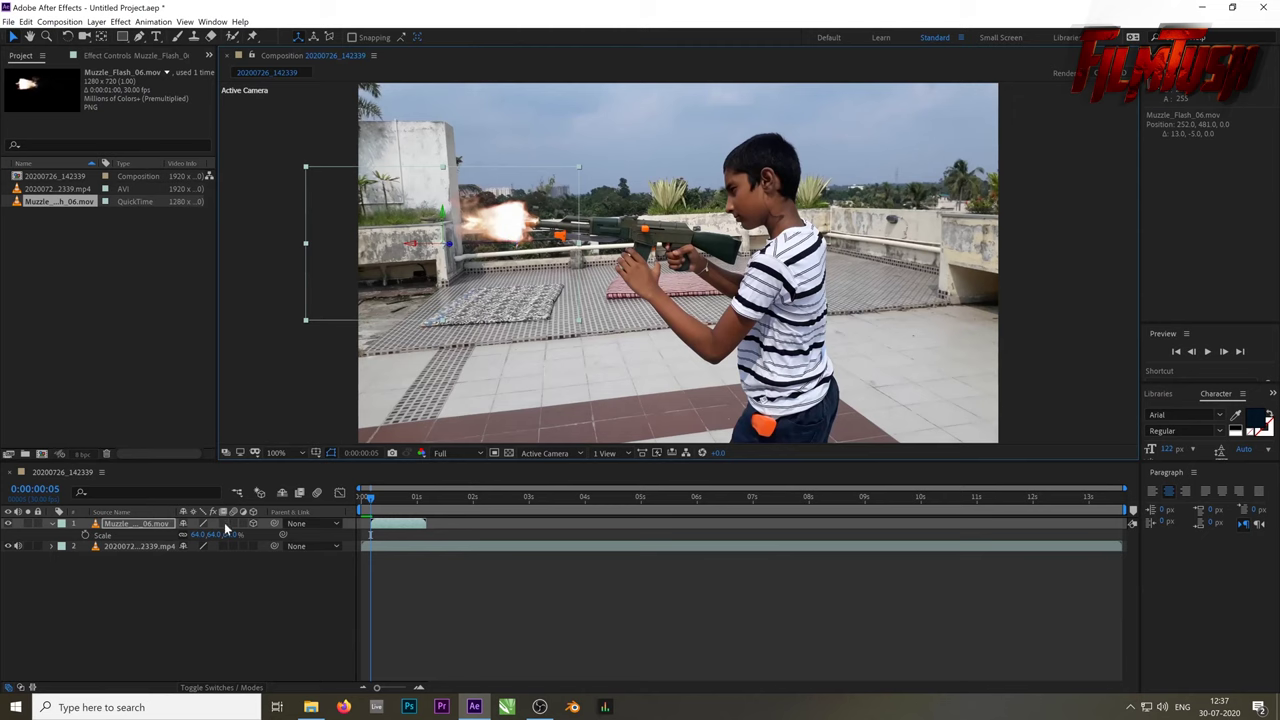
Compare Add and Screen blend modes on the flash layer, settling on Screen
left_click(205, 687)
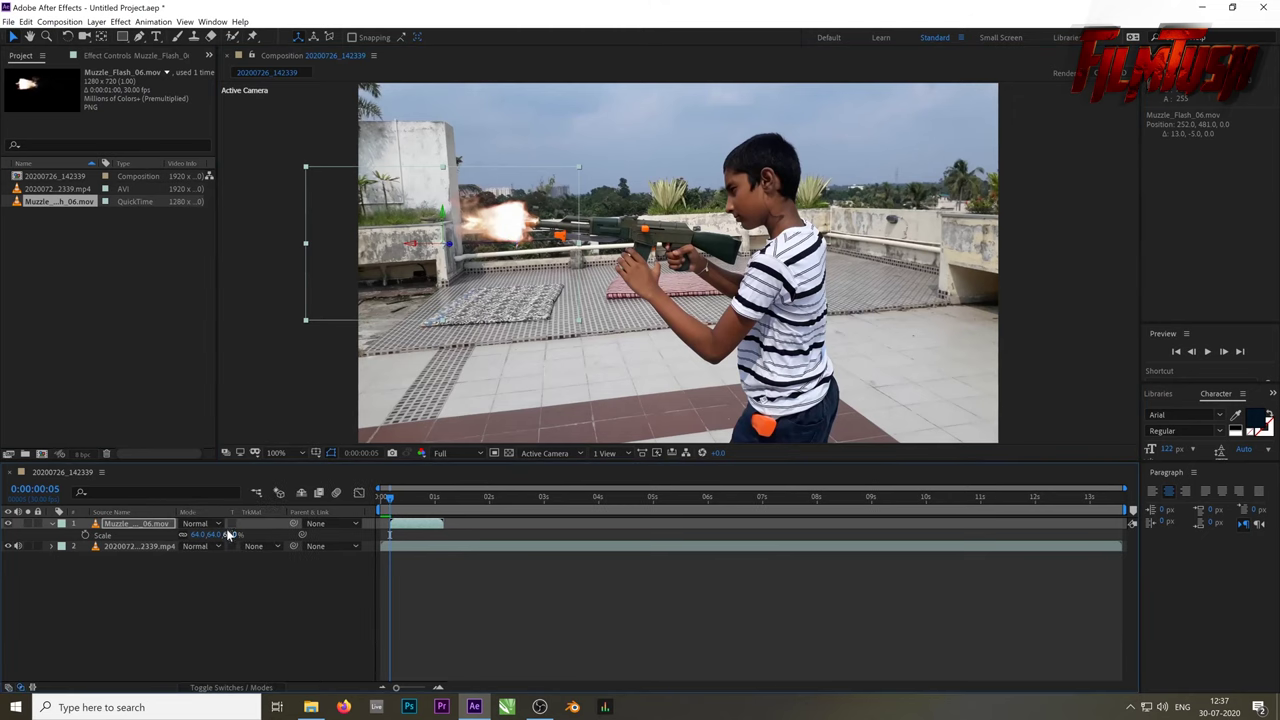
left_click(218, 524)
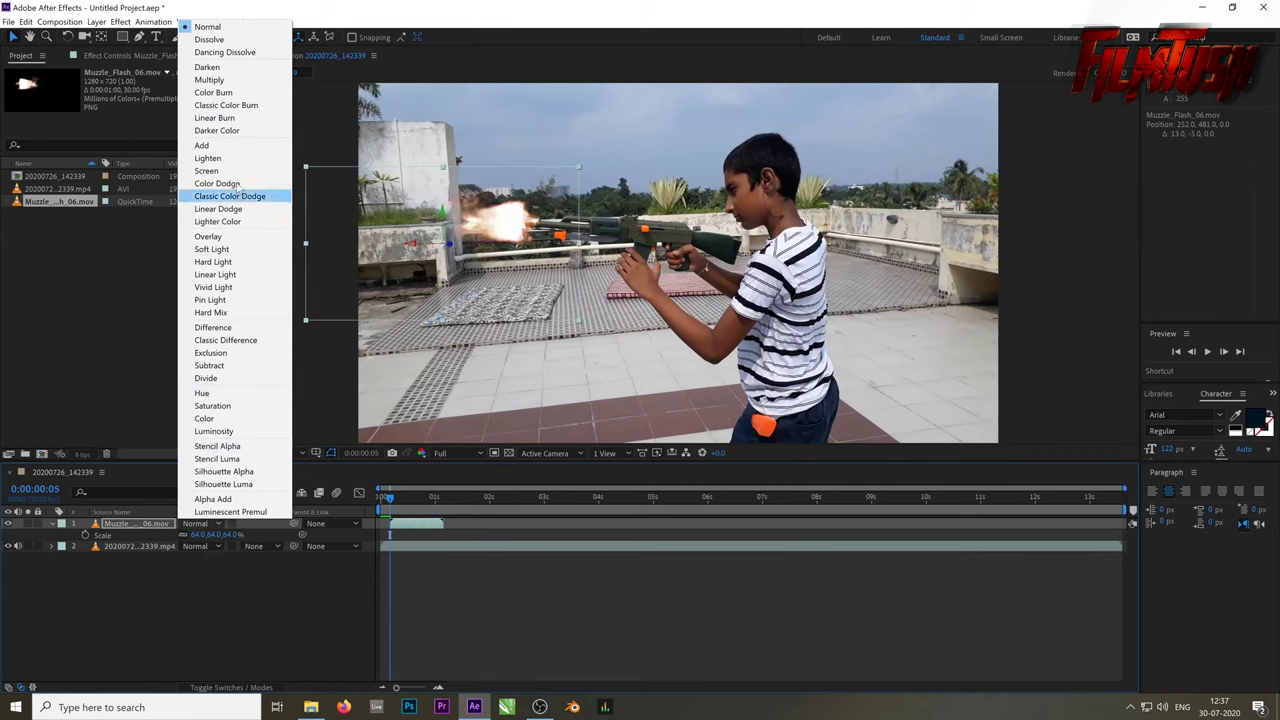
left_click(231, 145)
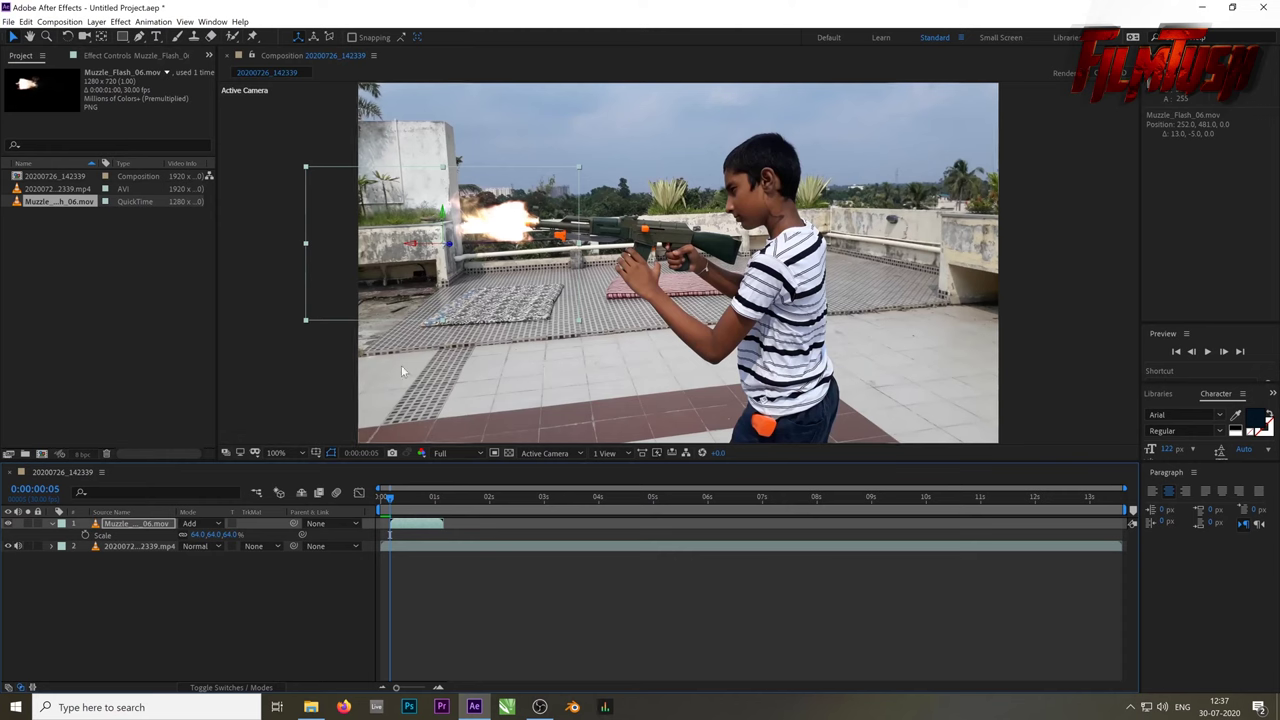
left_click(209, 527)
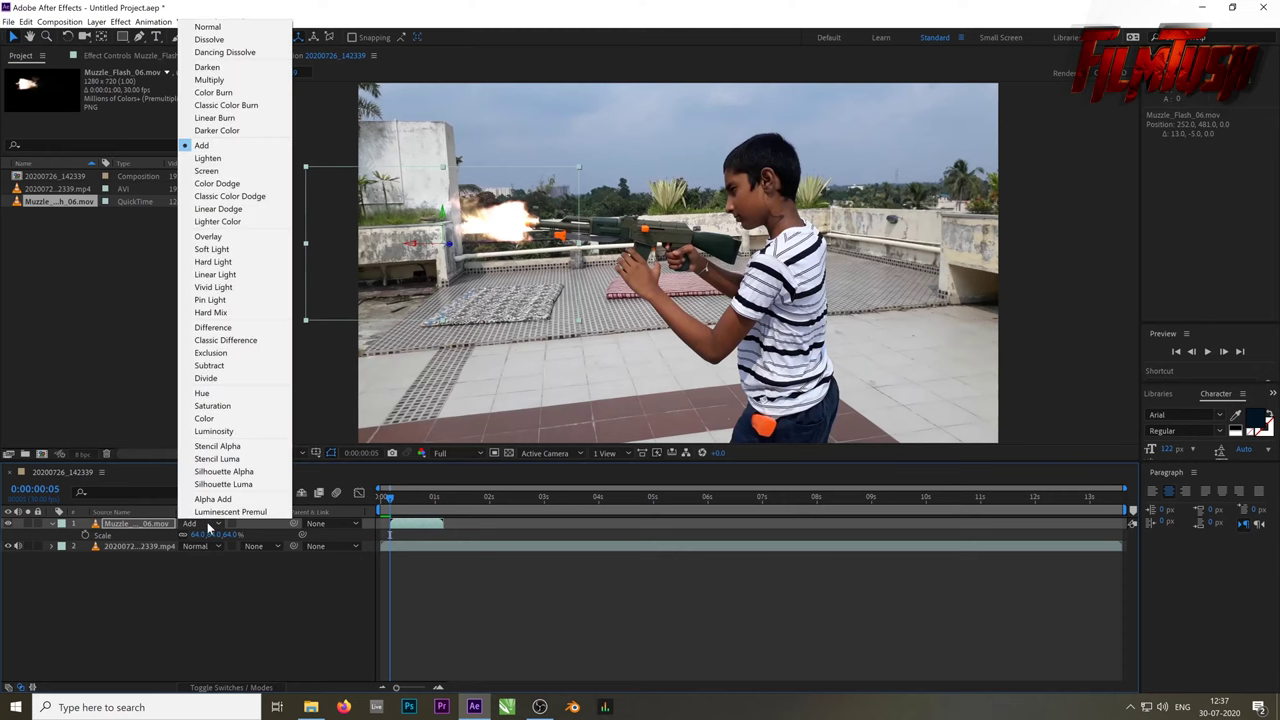
left_click(210, 171)
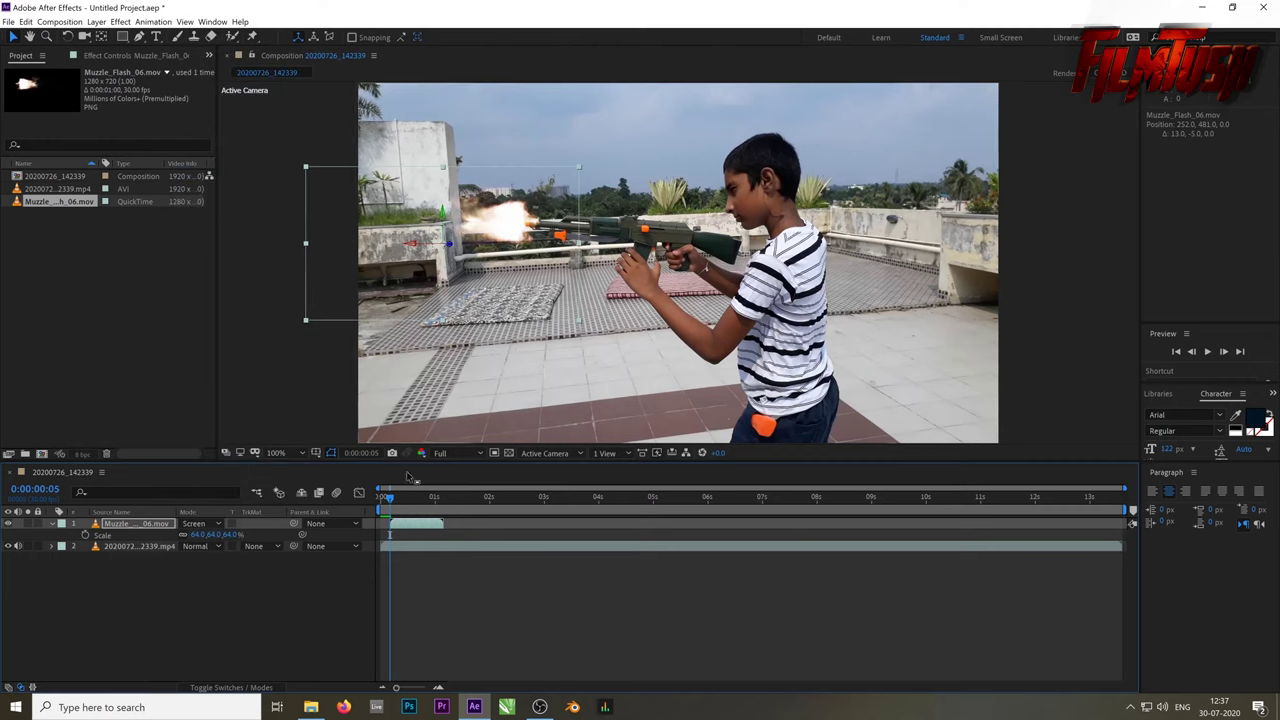
left_click(214, 527)
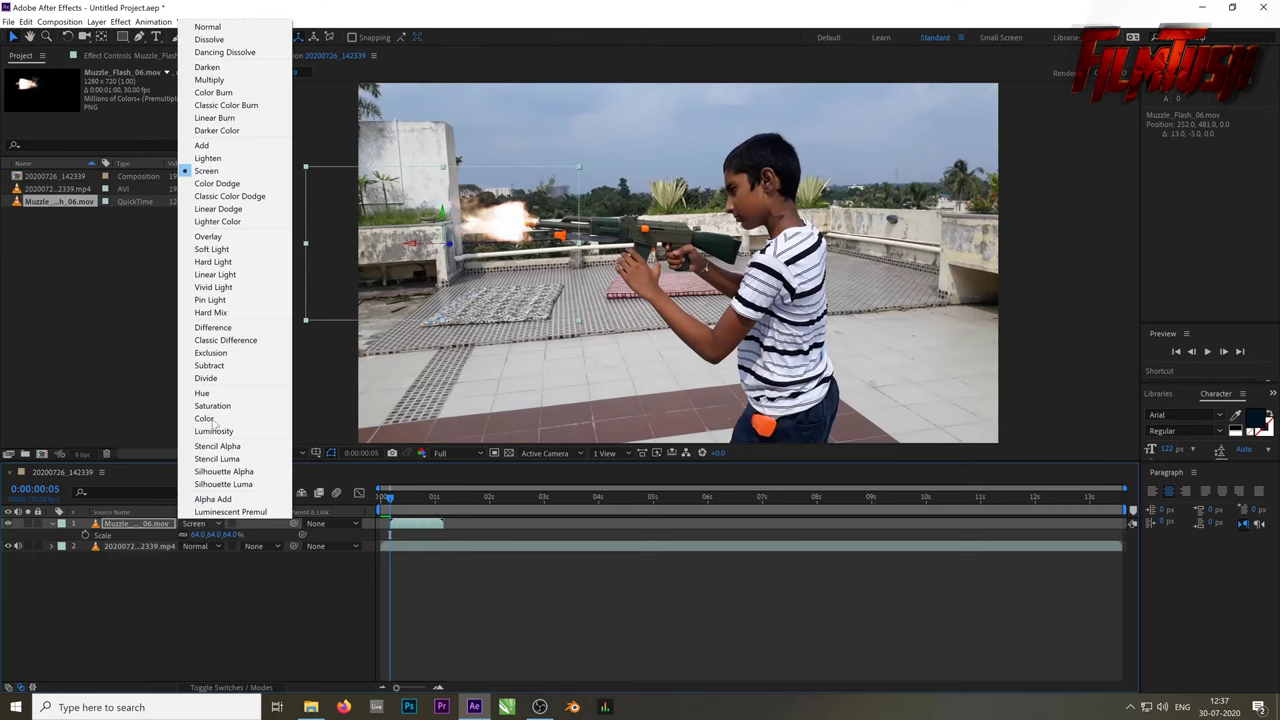
left_click(224, 147)
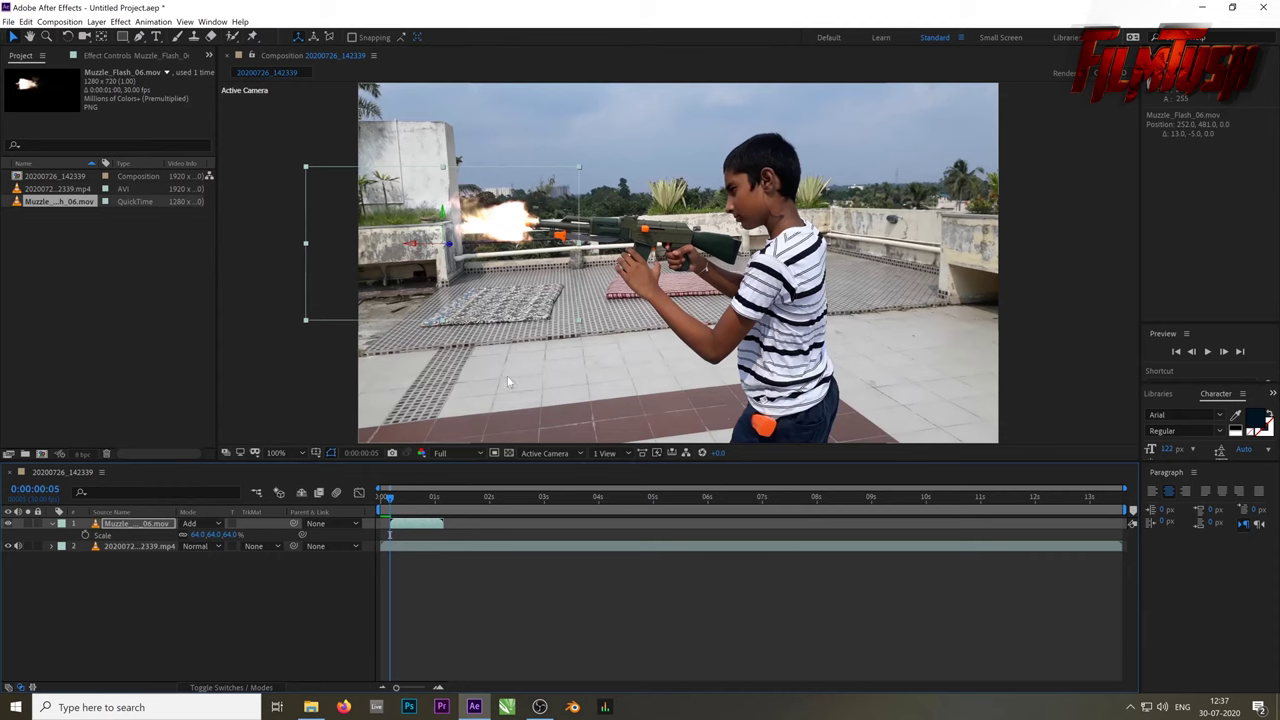
left_click(211, 525)
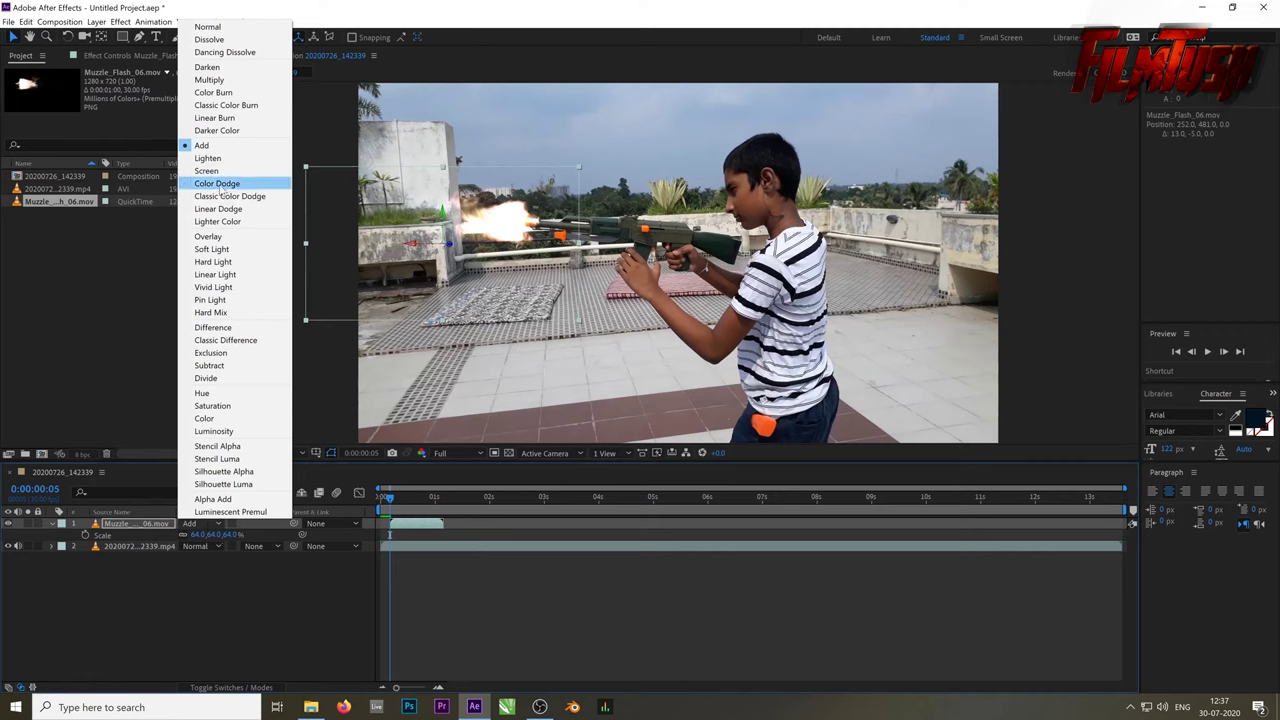
left_click(222, 172)
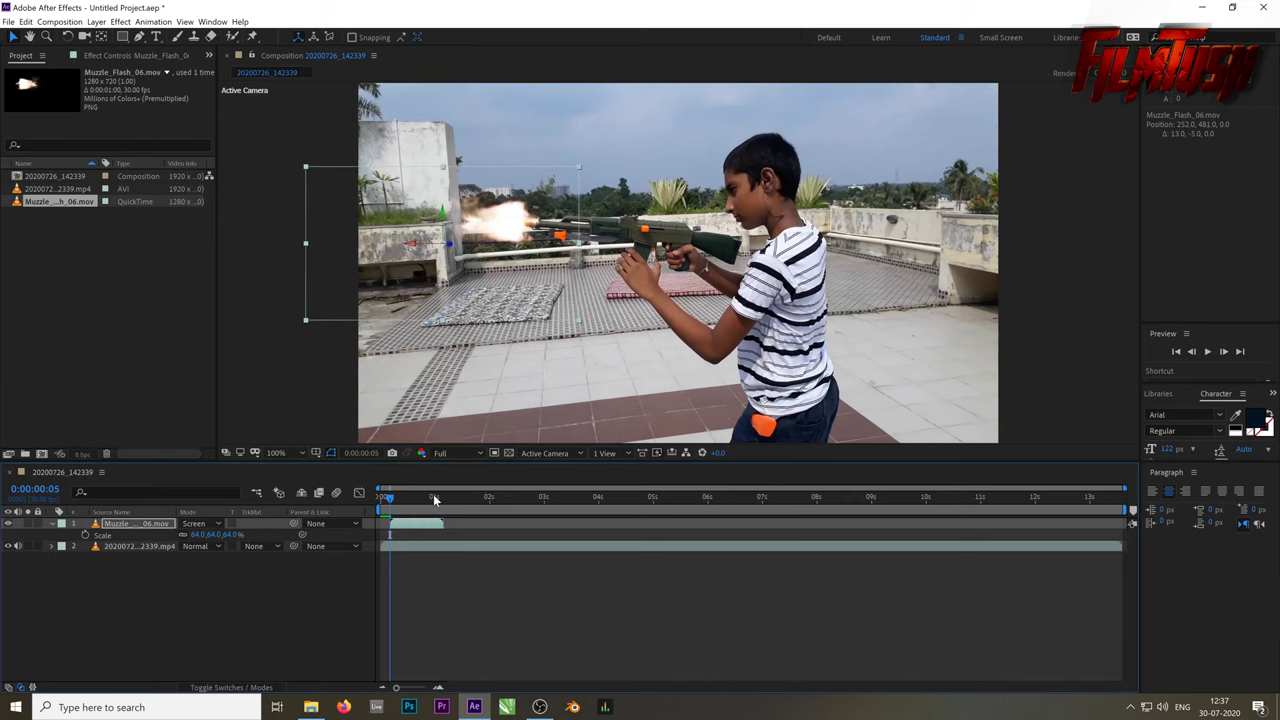
Preview the first flash from just before 0:00:00:05, then move ahead and preview again
left_click_drag(393, 505, 386, 508)
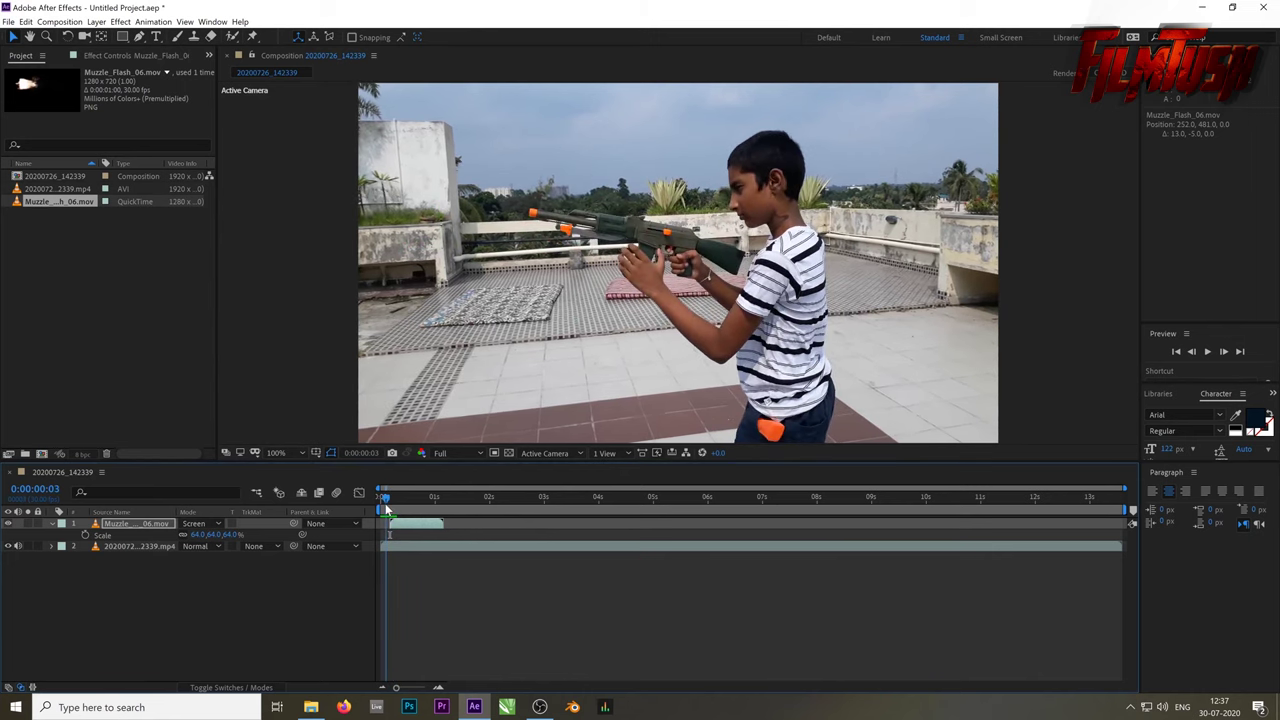
key("space")
key("space")
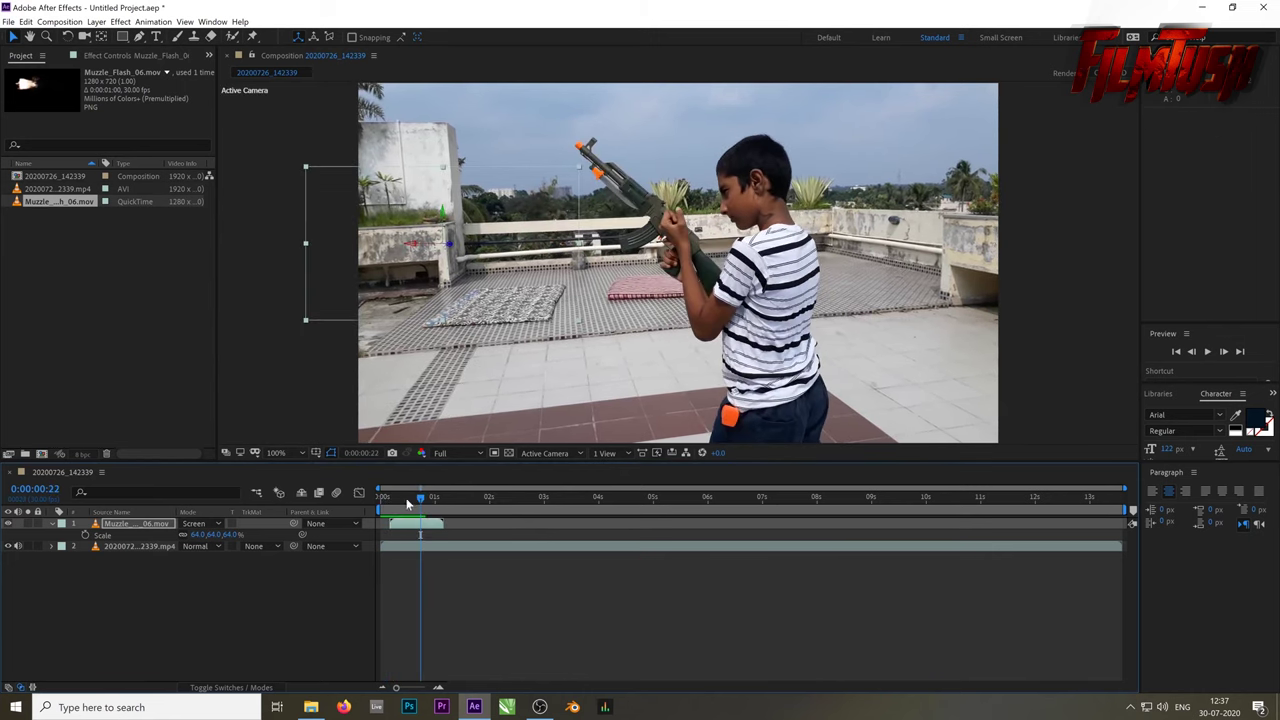
left_click_drag(423, 502, 398, 506)
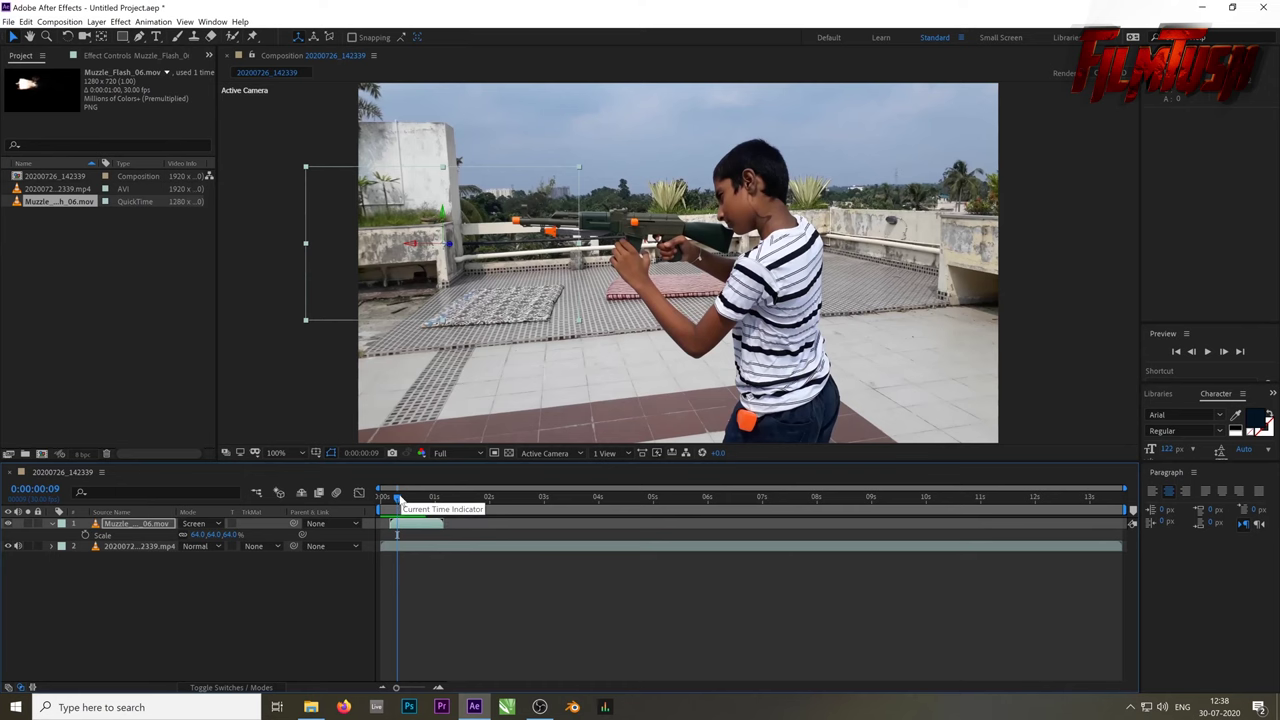
left_click_drag(399, 499, 401, 499)
key("space")
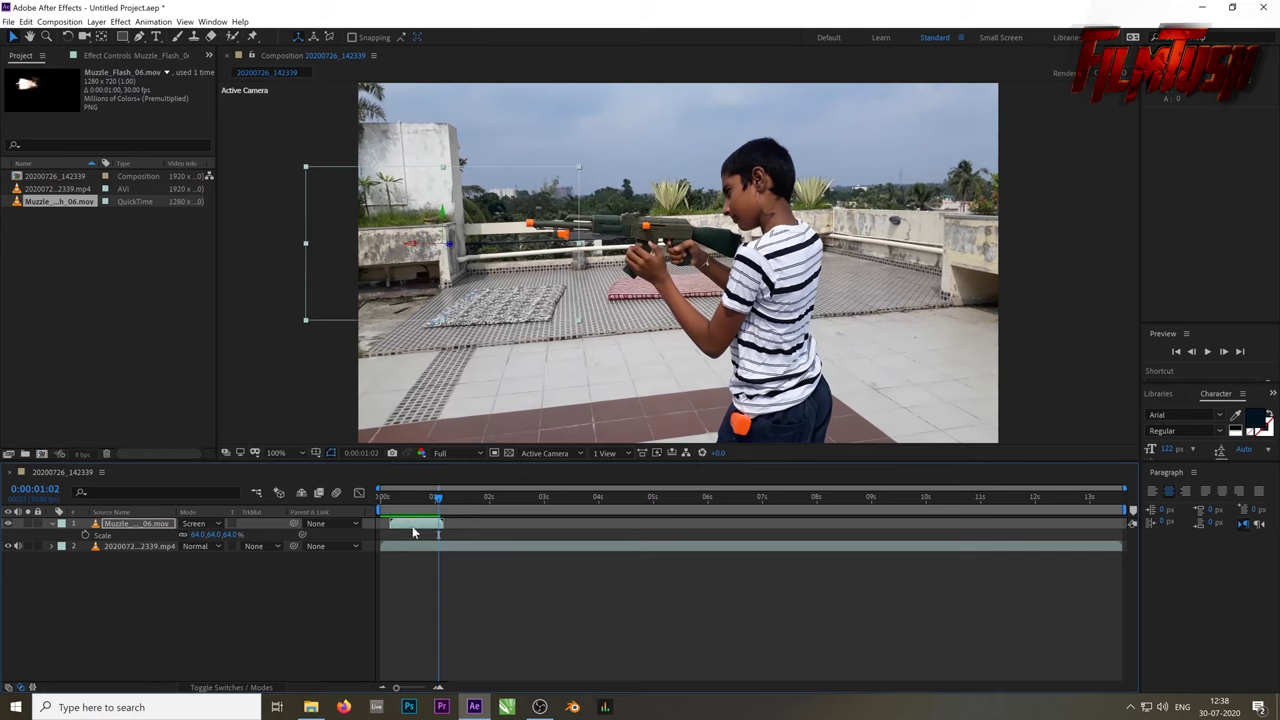
Duplicate the flash layer and start the copy at 0:00:01:02
key("ctrl+d")
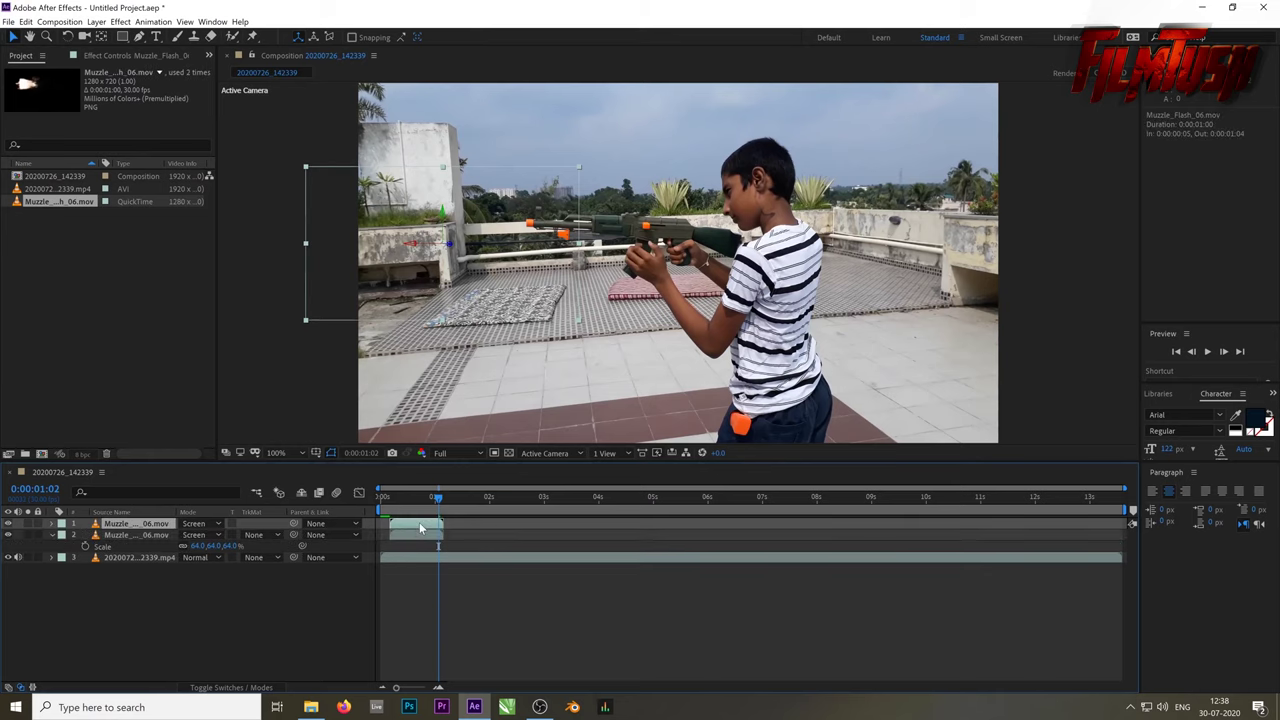
left_click_drag(420, 528, 465, 535)
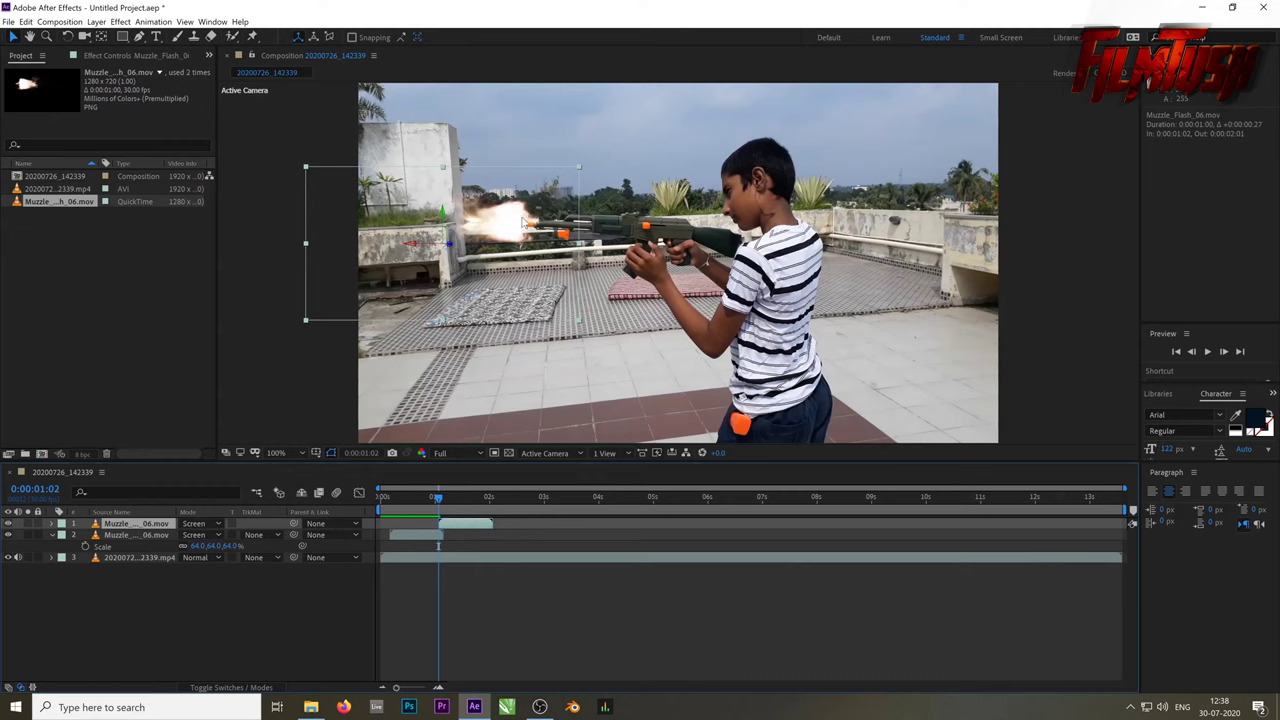
left_click_drag(517, 222, 520, 224)
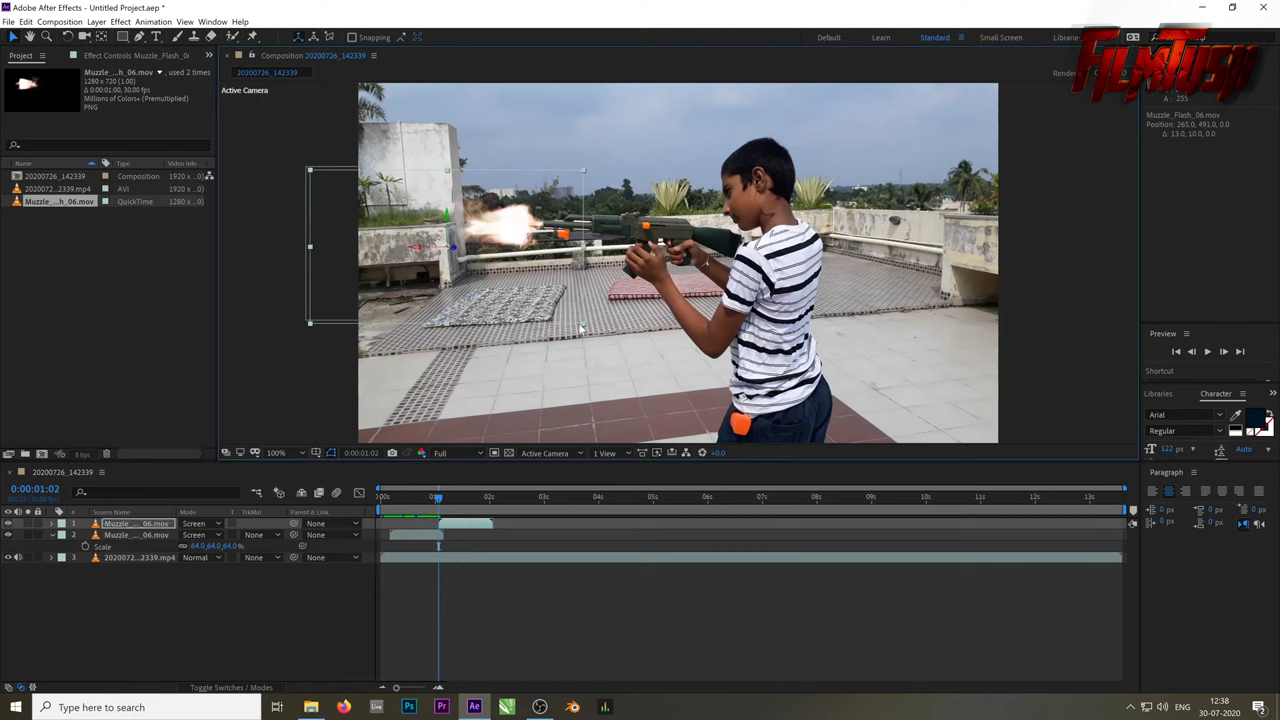
Scale the second flash to 55%, place it on the muzzle, and check frame 0:00:01:07
key("s")
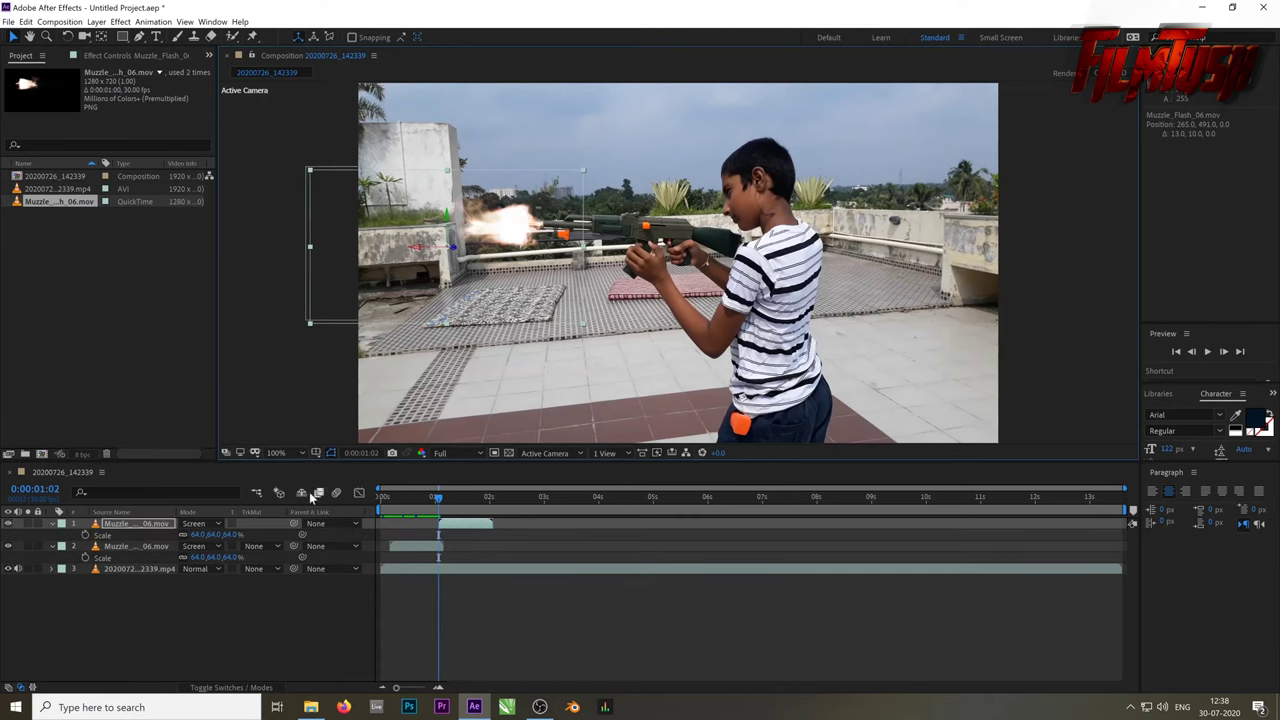
left_click_drag(196, 534, 184, 534)
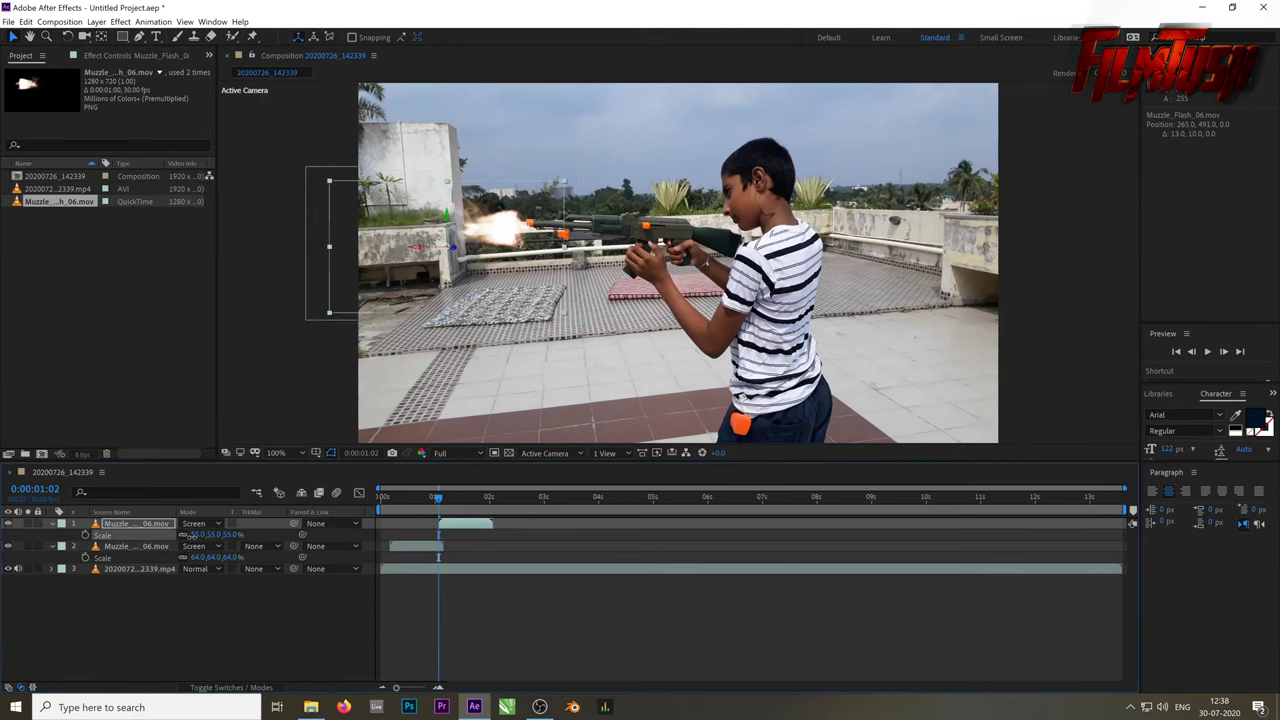
left_click_drag(516, 231, 530, 226)
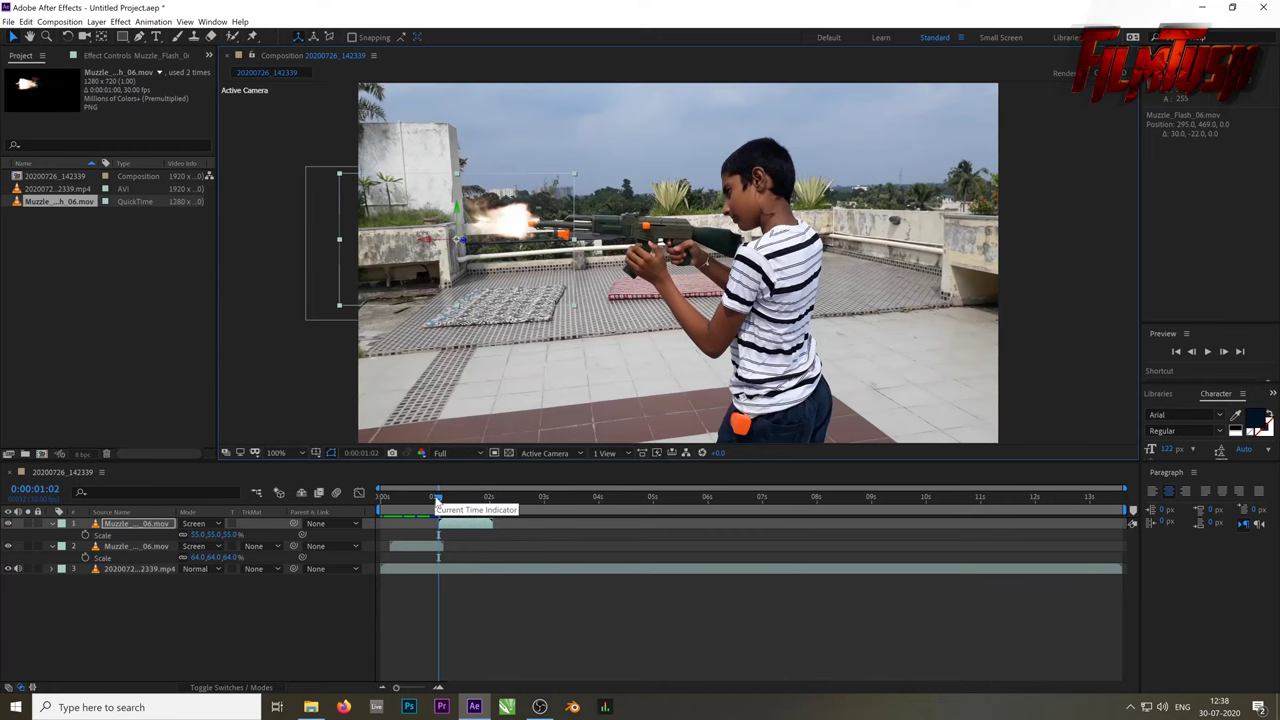
left_click(443, 494)
left_click_drag(443, 494, 446, 494)
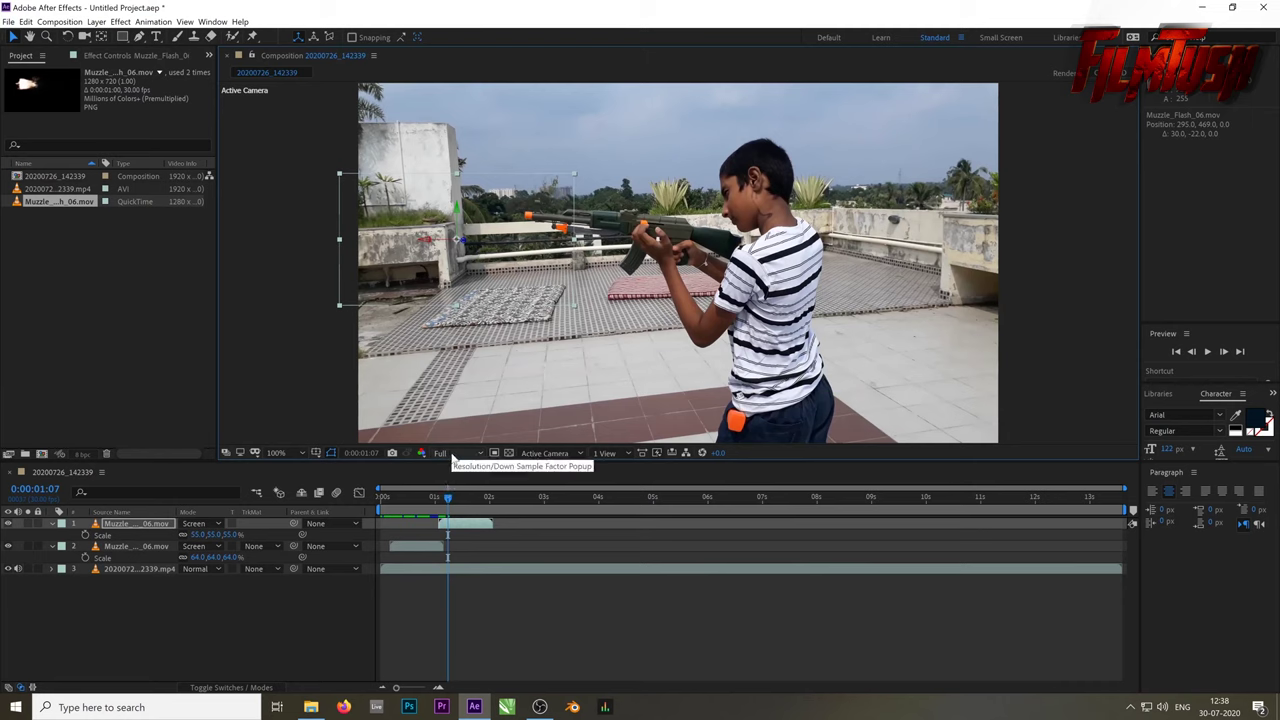
Step forward frame by frame to the next shot at 0:00:01:29
key("Page_Down")
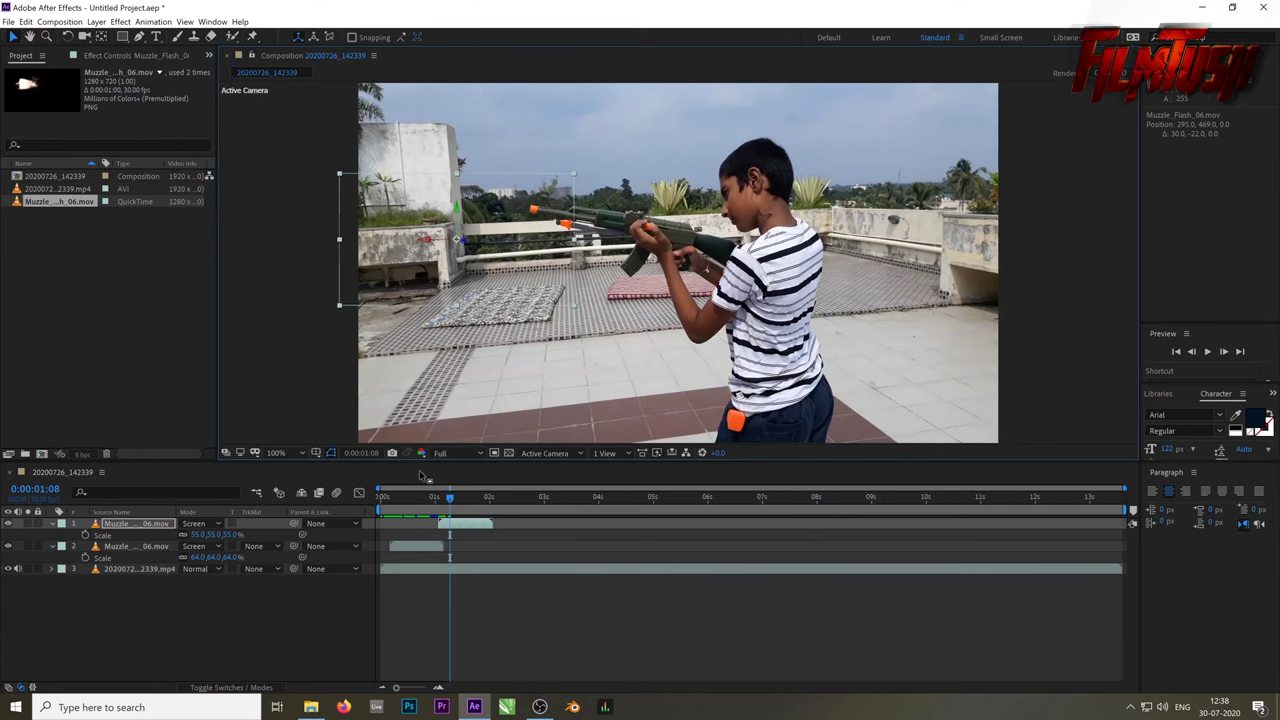
key("Page_Down")
key("Page_Down")
key("Page_Down")
key("Page_Down")
key("Page_Down")
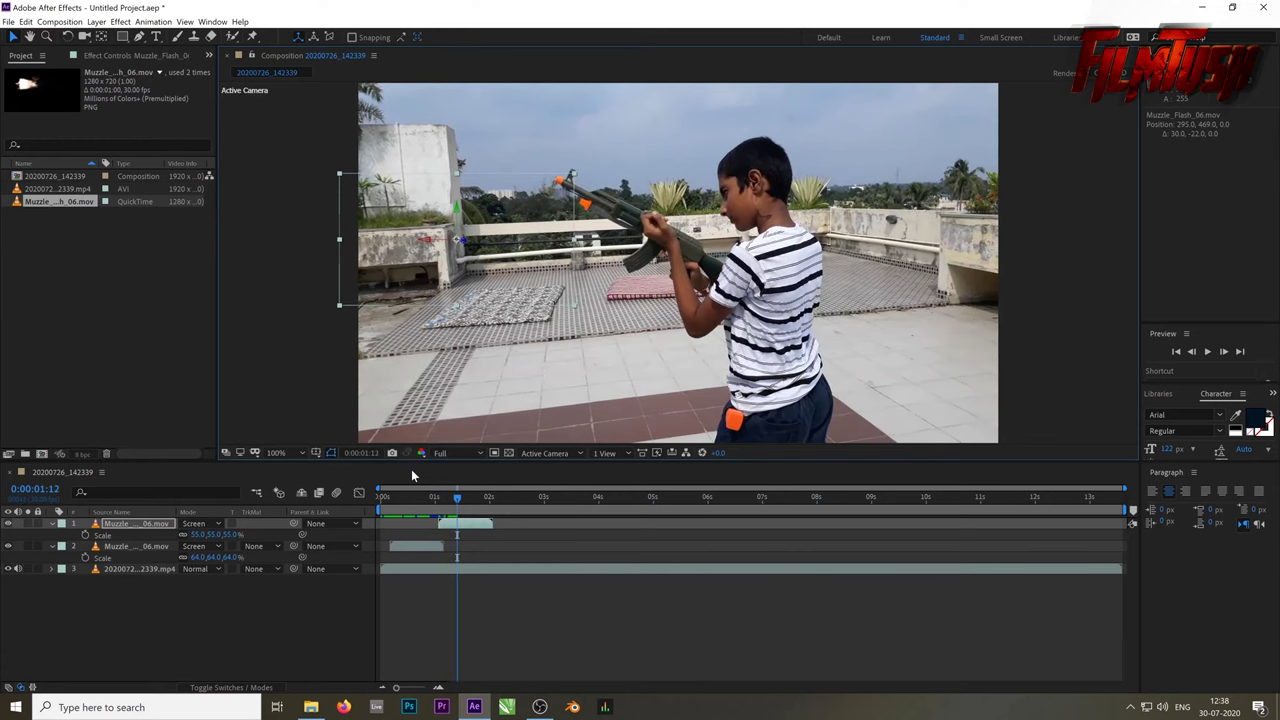
key("Page_Down")
key("Page_Down")
key("Page_Down")
key("Page_Down")
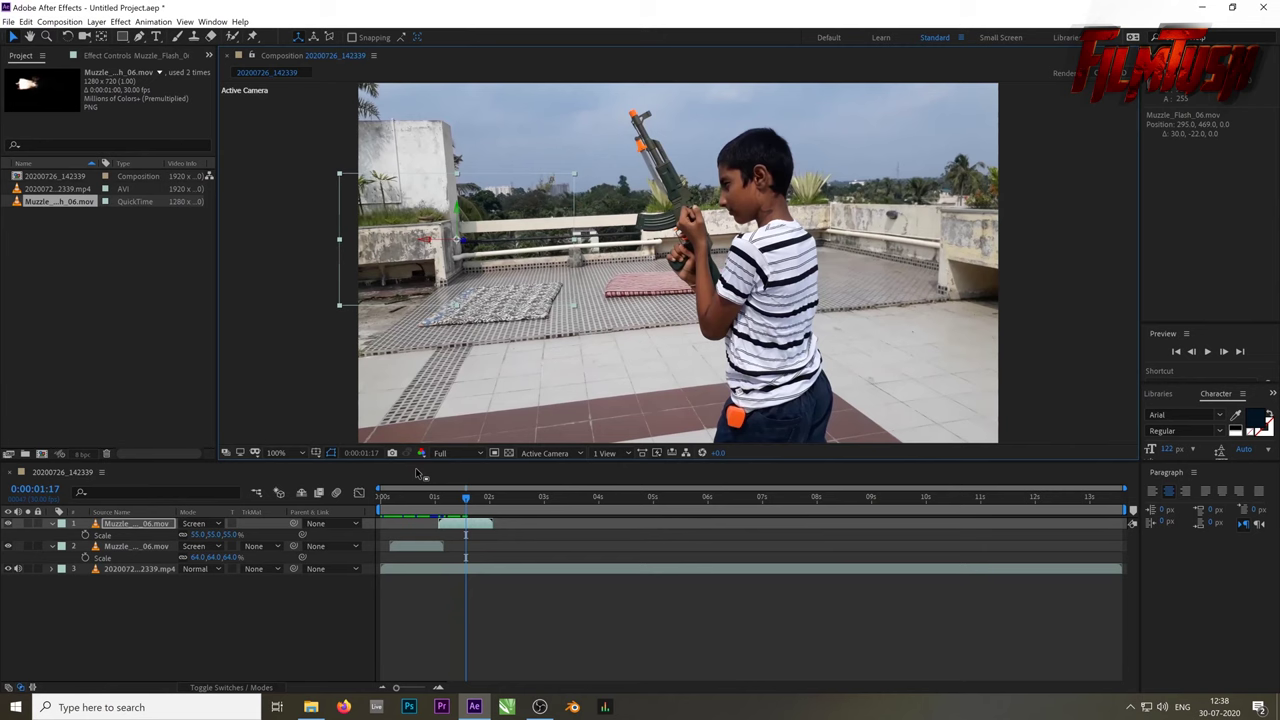
key("Page_Down")
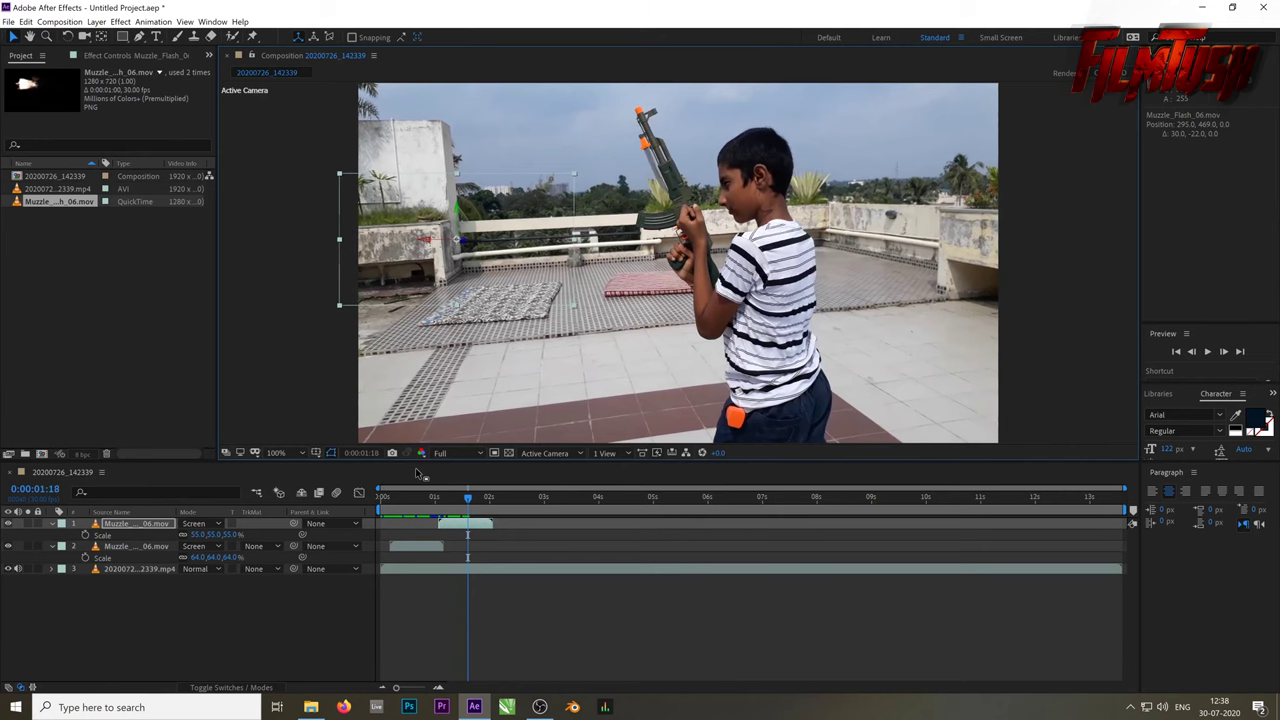
key("Page_Down")
key("Page_Down")
key("Page_Down")
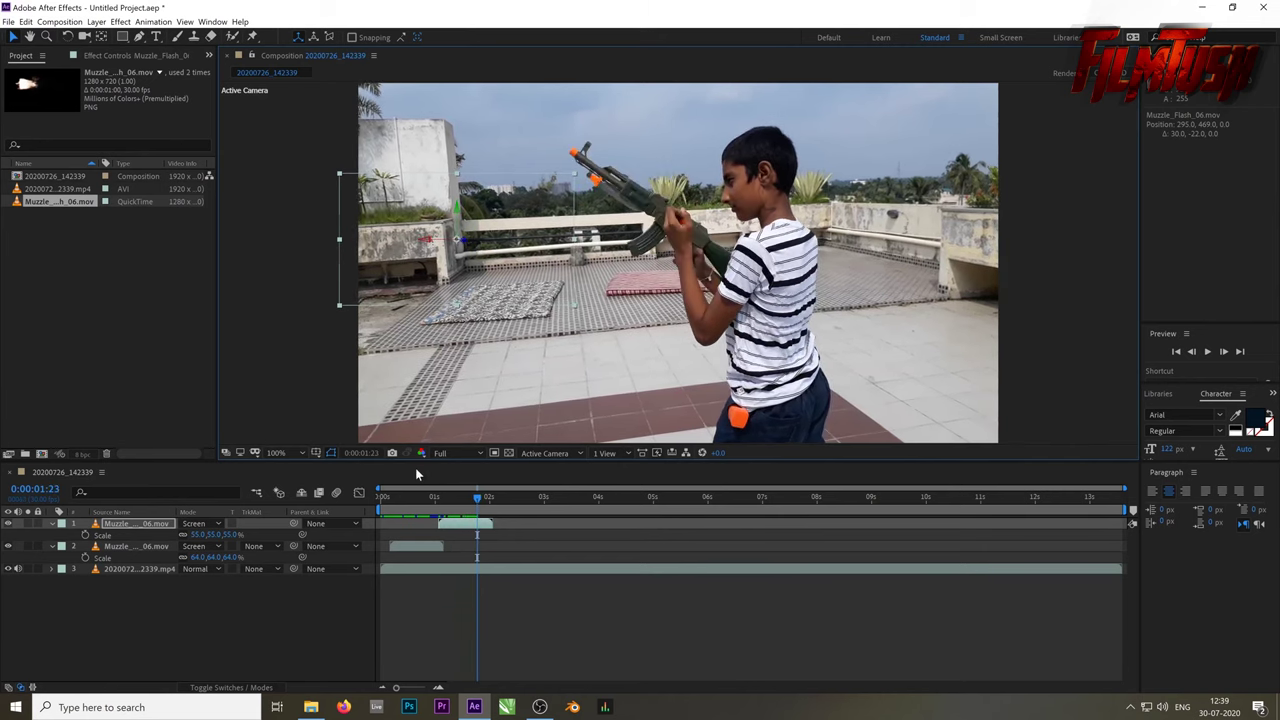
key("Page_Down")
key("Page_Down")
key("Page_Down")
key("Page_Down")
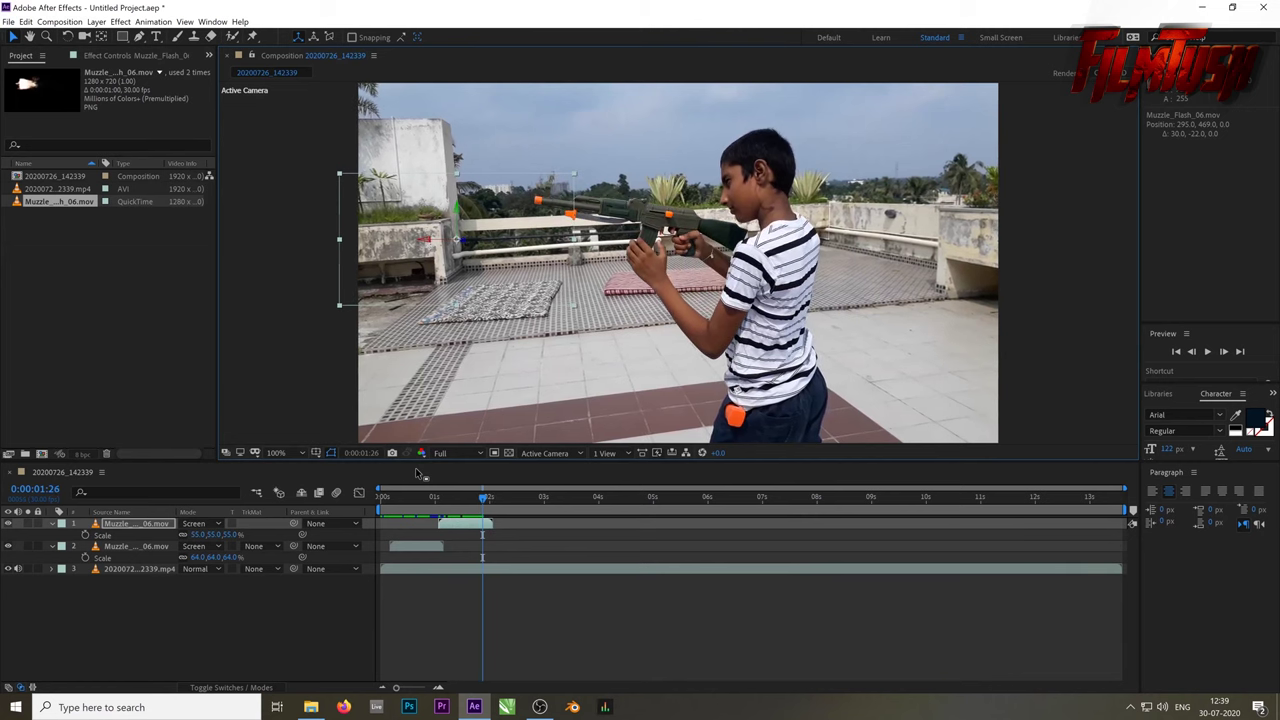
key("Page_Down")
key("Page_Down")
key("Page_Down")
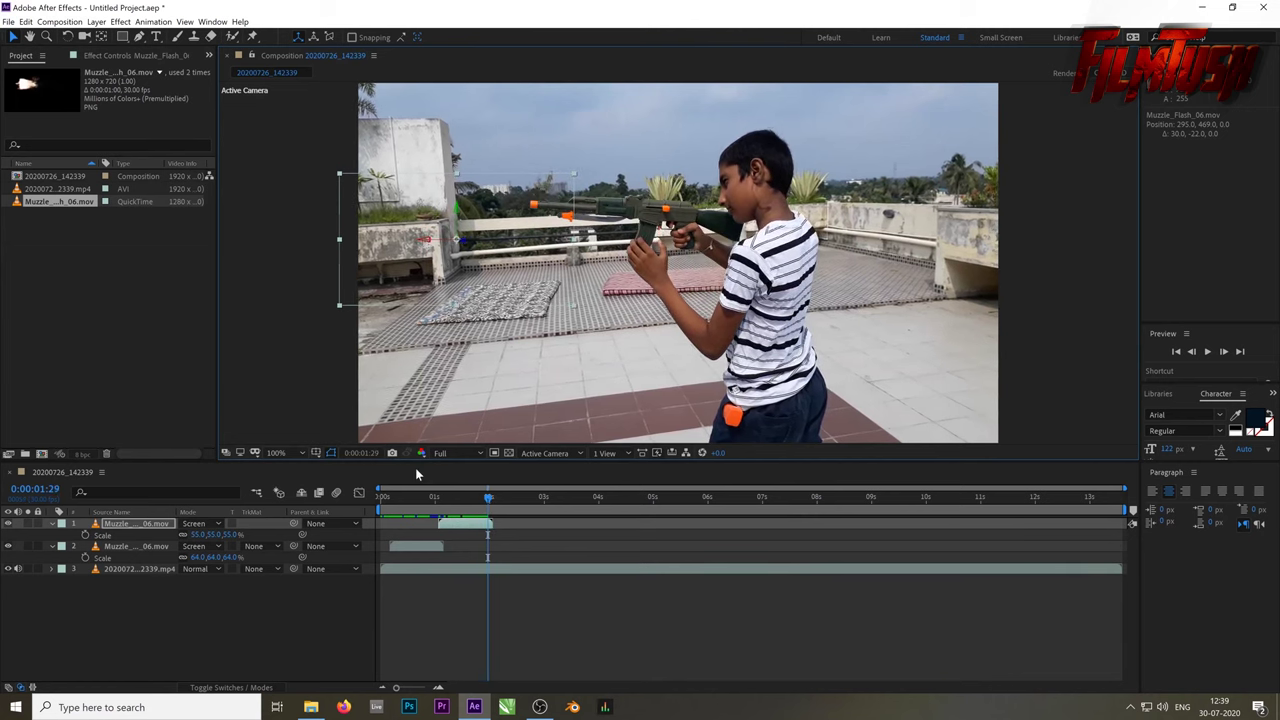
Duplicate the muzzle flash layer, start the copy at 0:00:01:29, and move it onto the muzzle
left_click(465, 528)
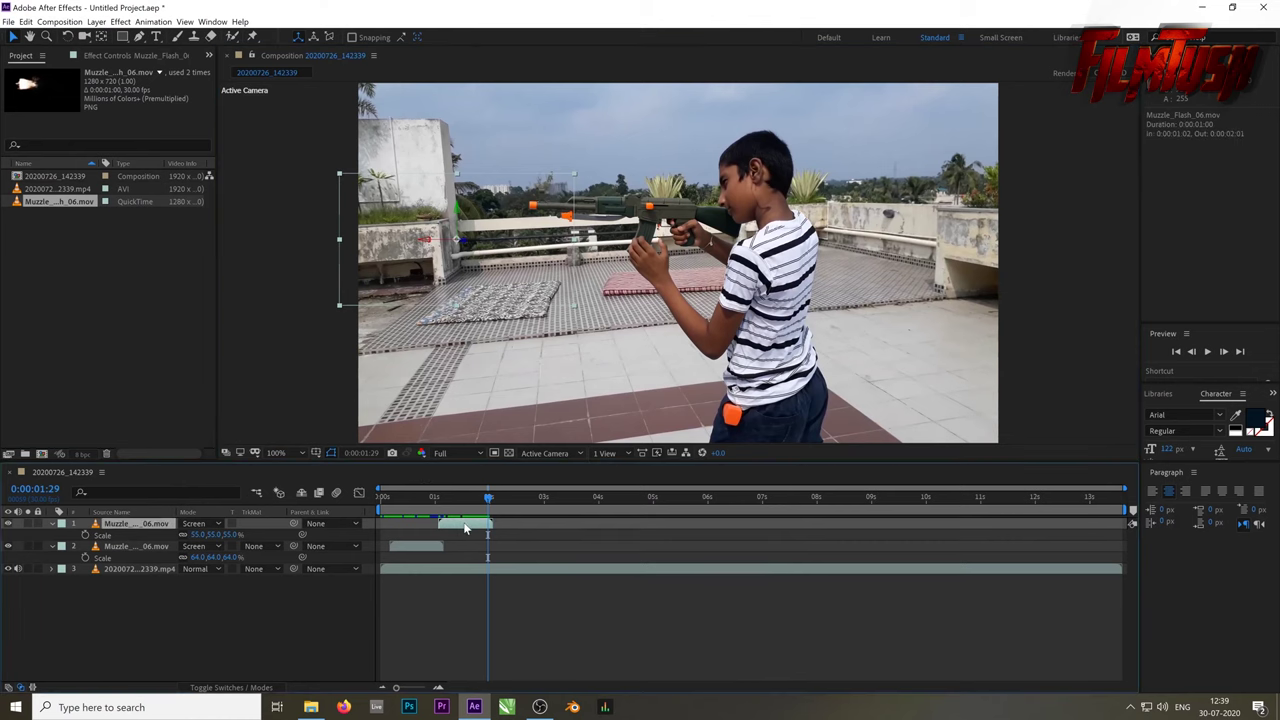
left_click(434, 545)
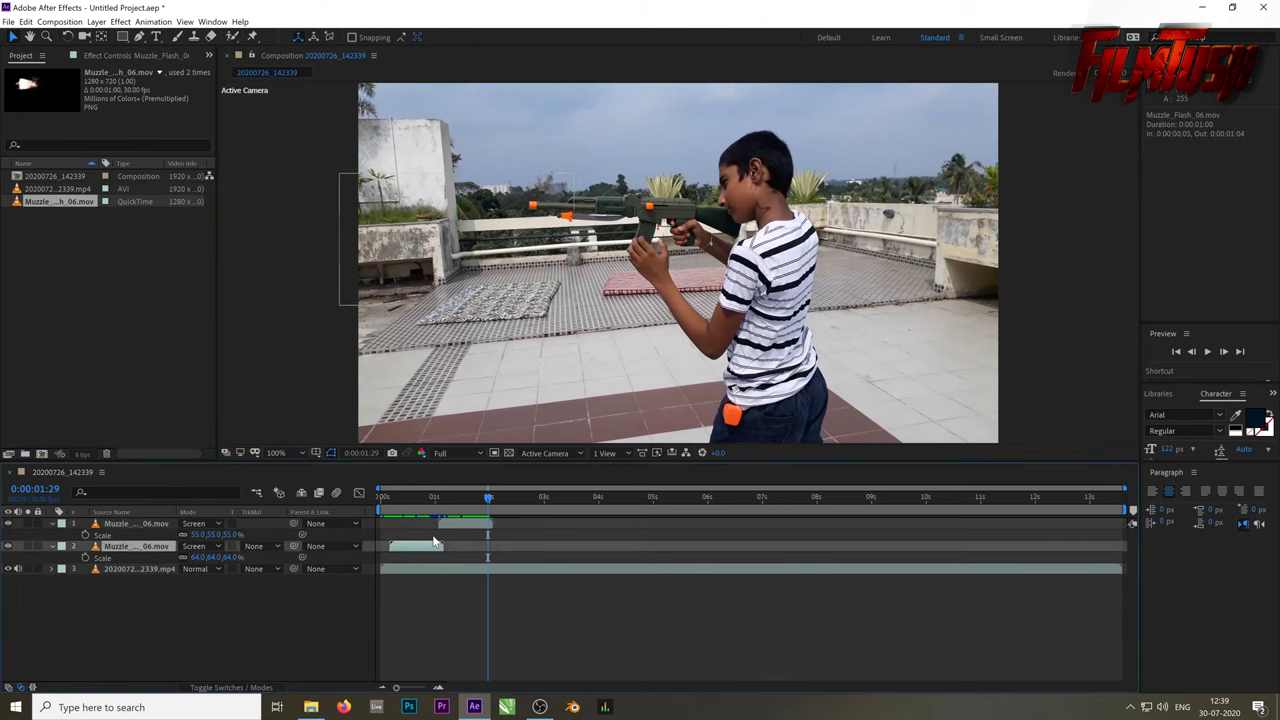
key("ctrl+d")
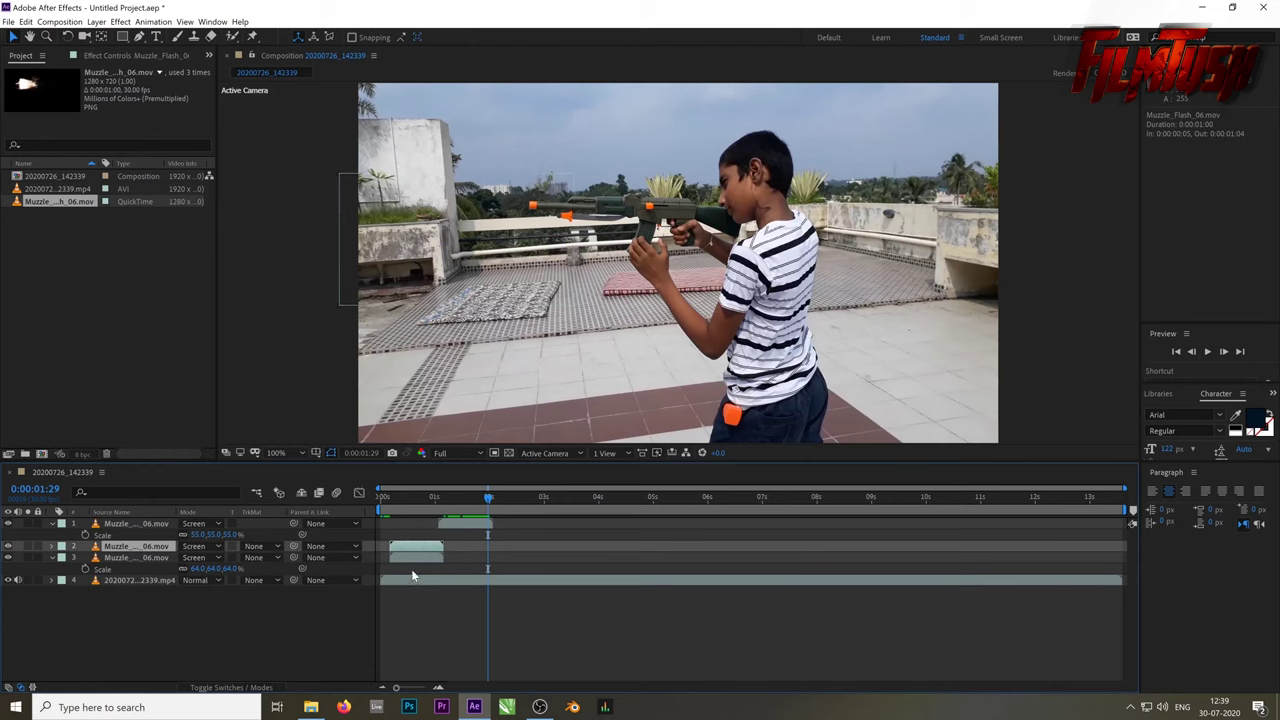
left_click_drag(422, 550, 519, 546)
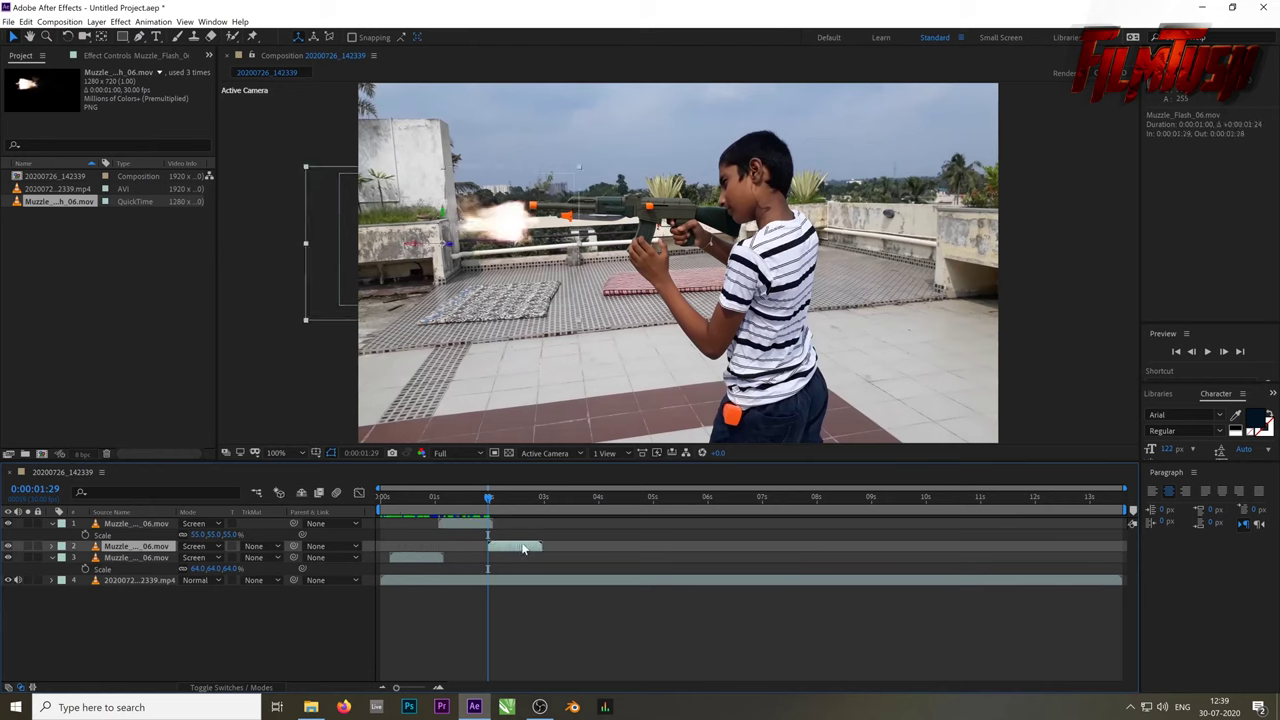
left_click_drag(510, 232, 518, 222)
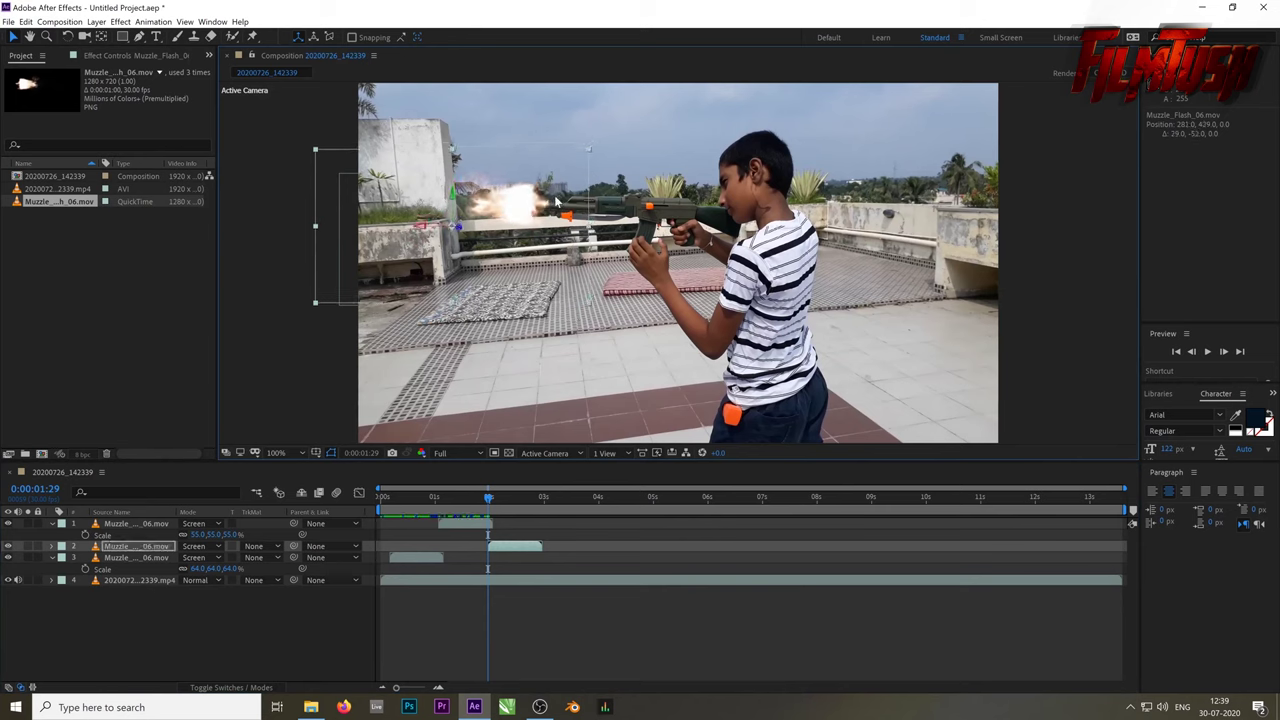
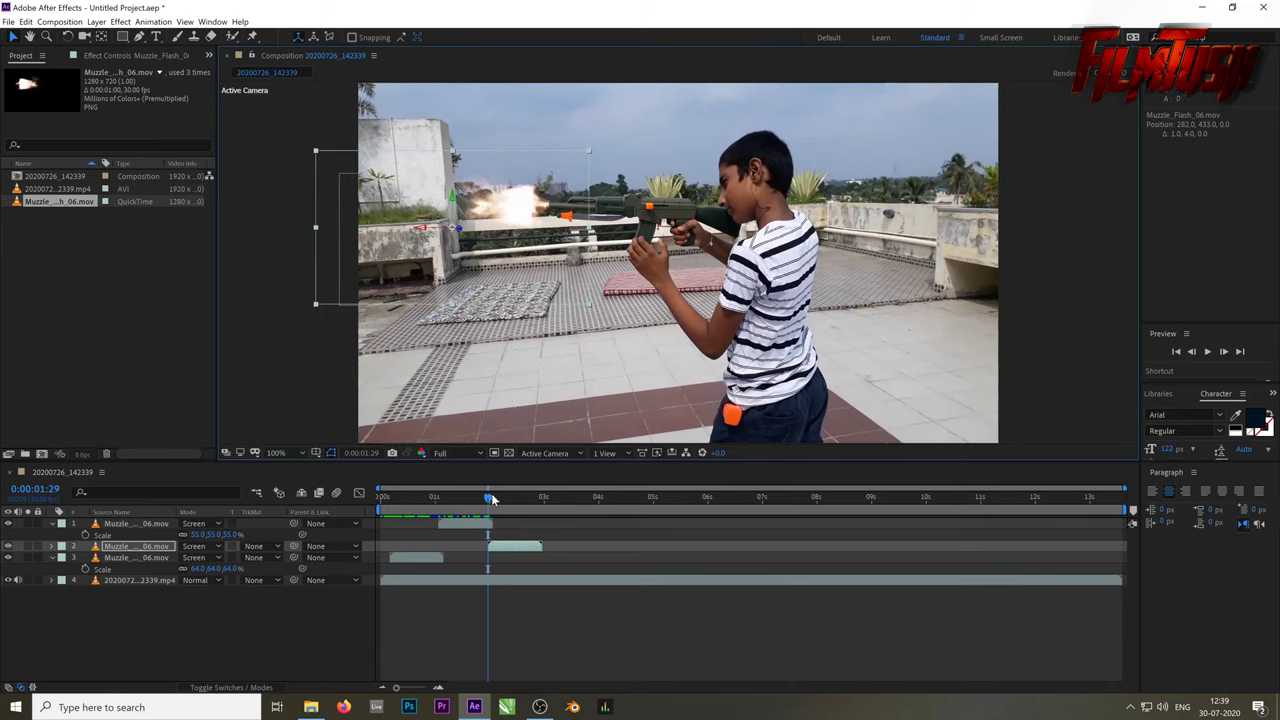
Preview the composition from the start to review the existing muzzle-flash timing
left_click_drag(491, 497, 371, 505)
key("space")
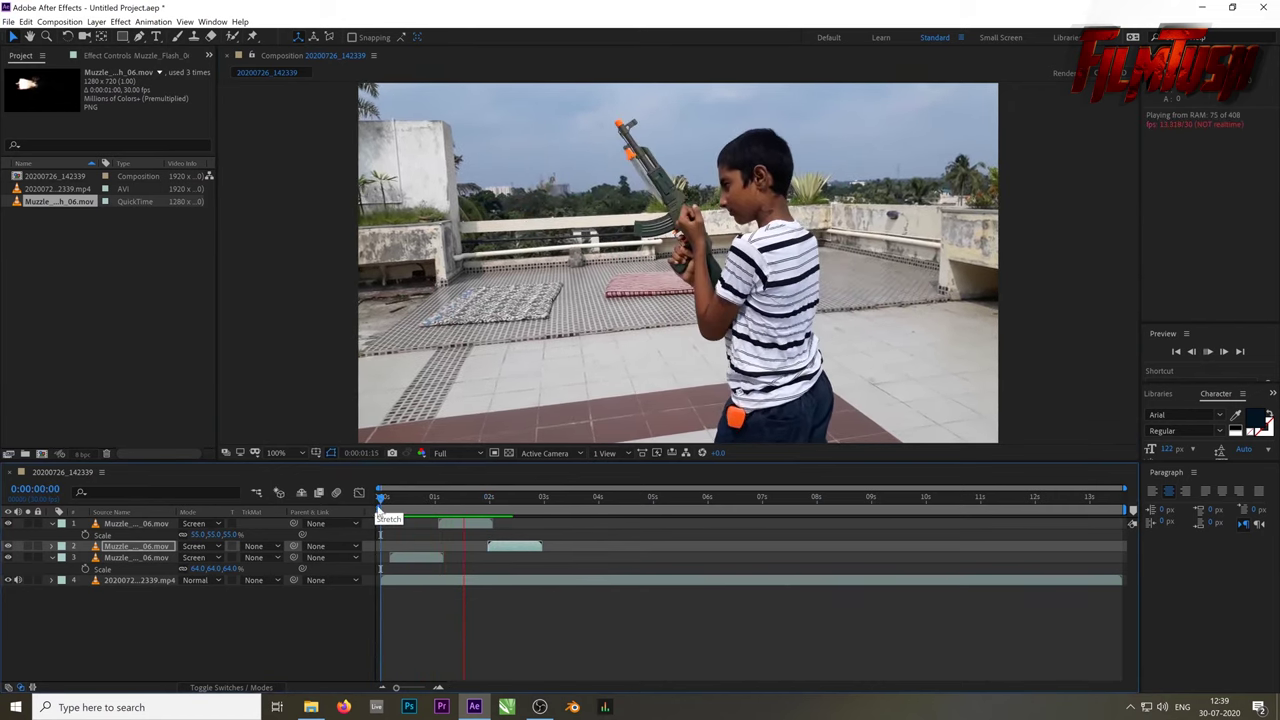
key("space")
Scrub past the first flash to the next gunshot at 0:00:02:29
left_click_drag(465, 499, 491, 503)
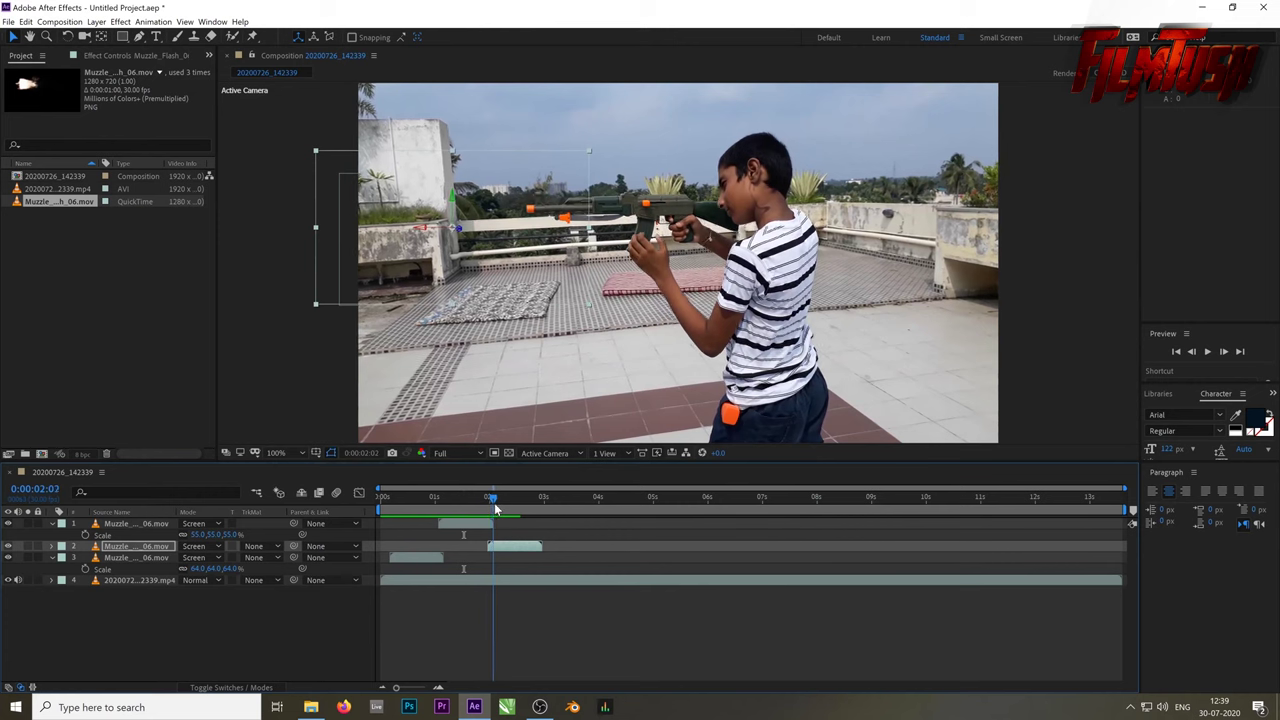
mouse_move(491, 503)
left_mouse_down()
mouse_move(503, 518)
mouse_move(514, 491)
left_mouse_up()
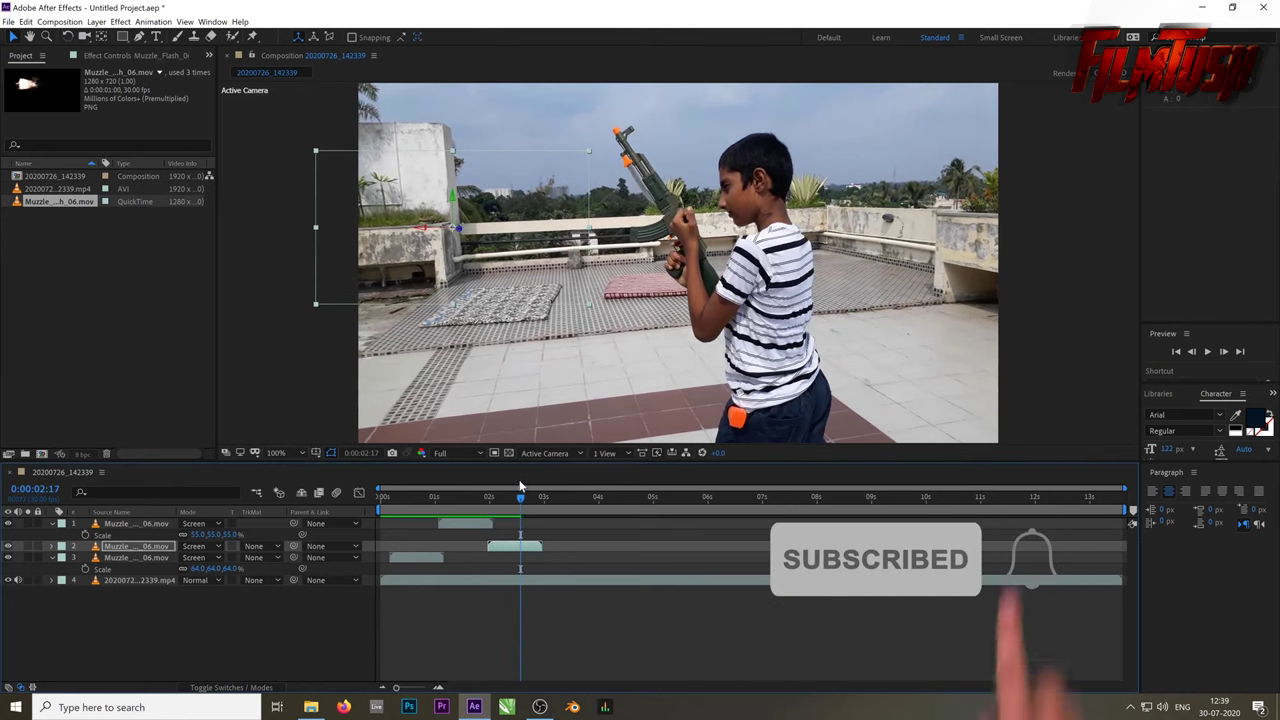
left_click_drag(514, 491, 517, 469)
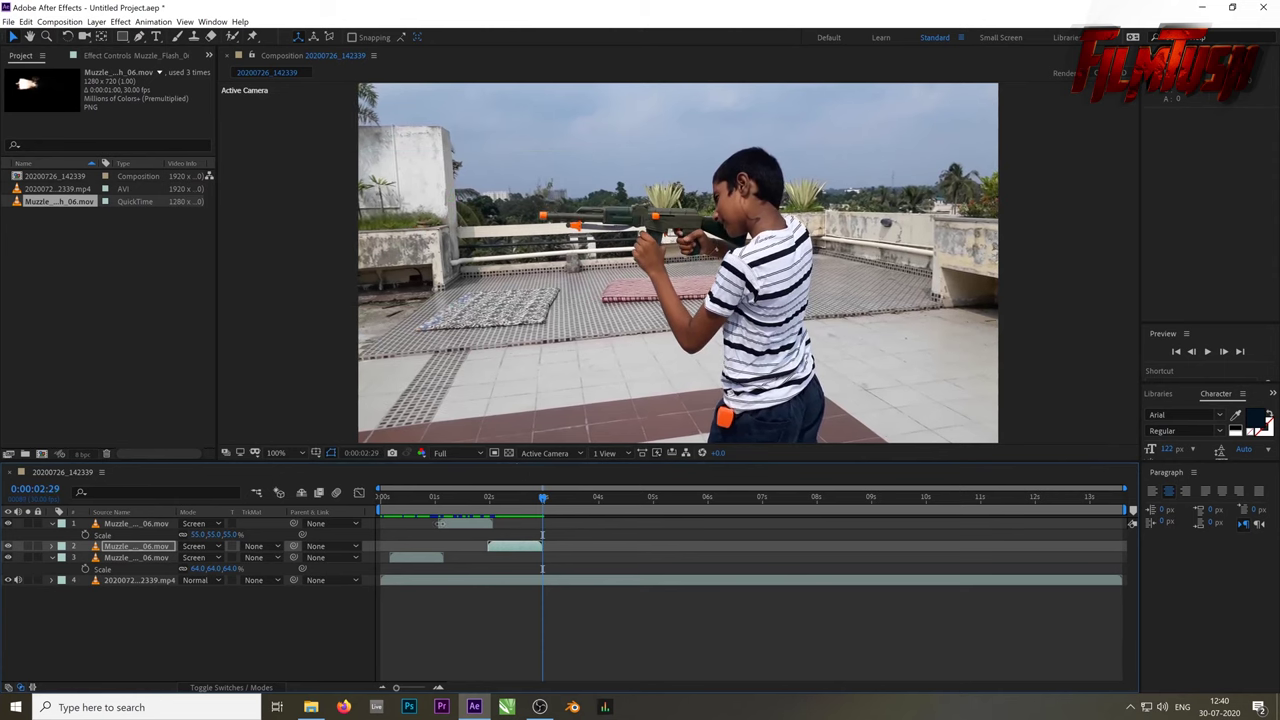
Duplicate muzzle-flash layer 2, start the copy at 0:00:02:29, and nudge it onto the gun barrel
left_click(520, 550)
key("ctrl+d")
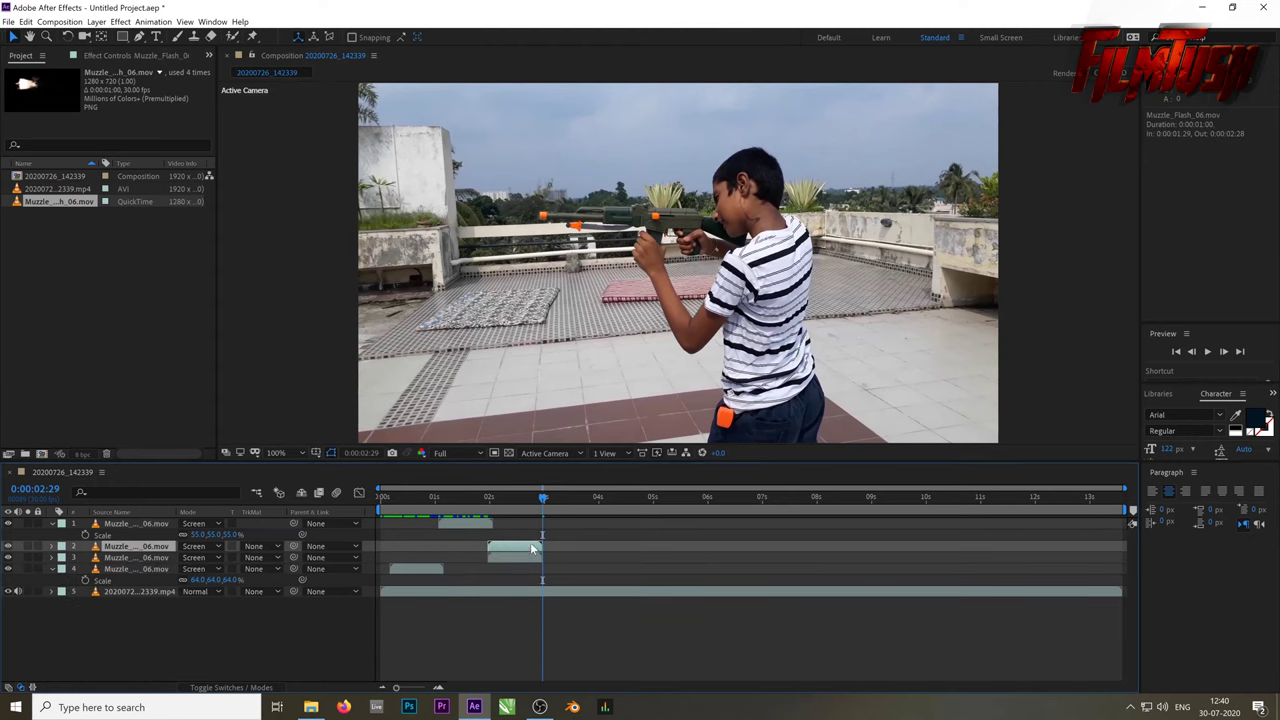
left_click_drag(532, 548, 588, 549)
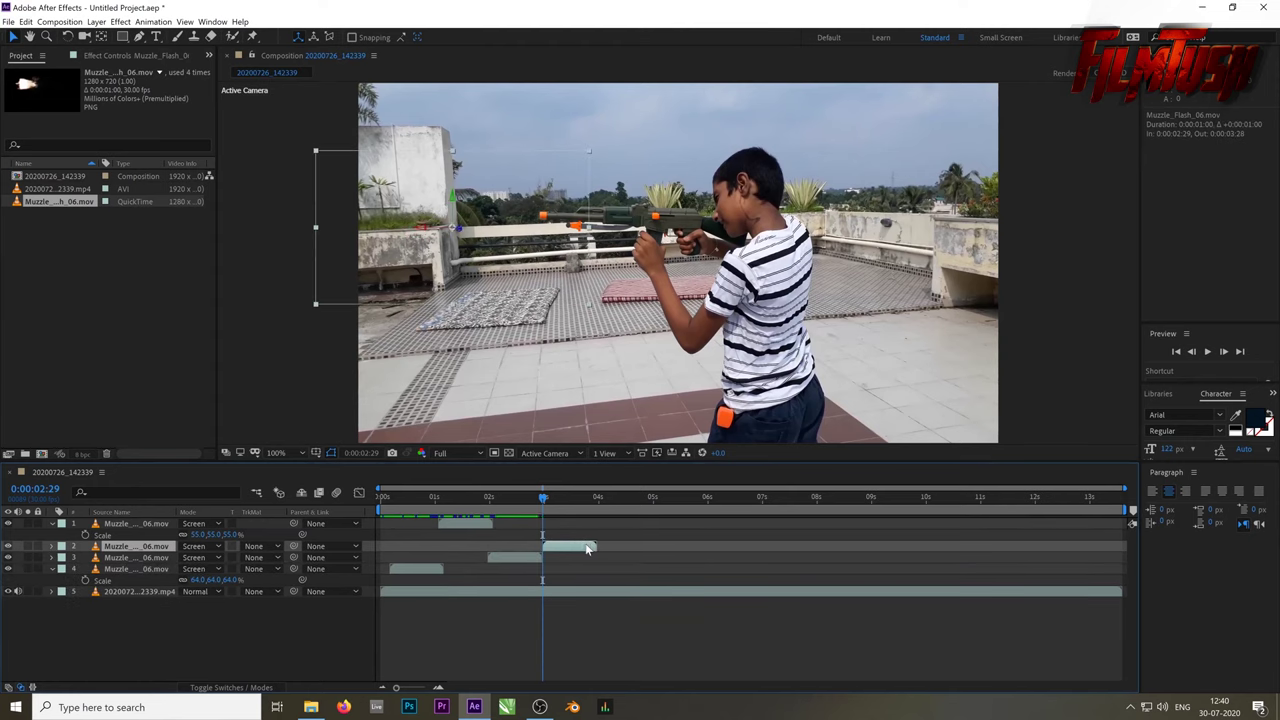
key("Caps_Lock")
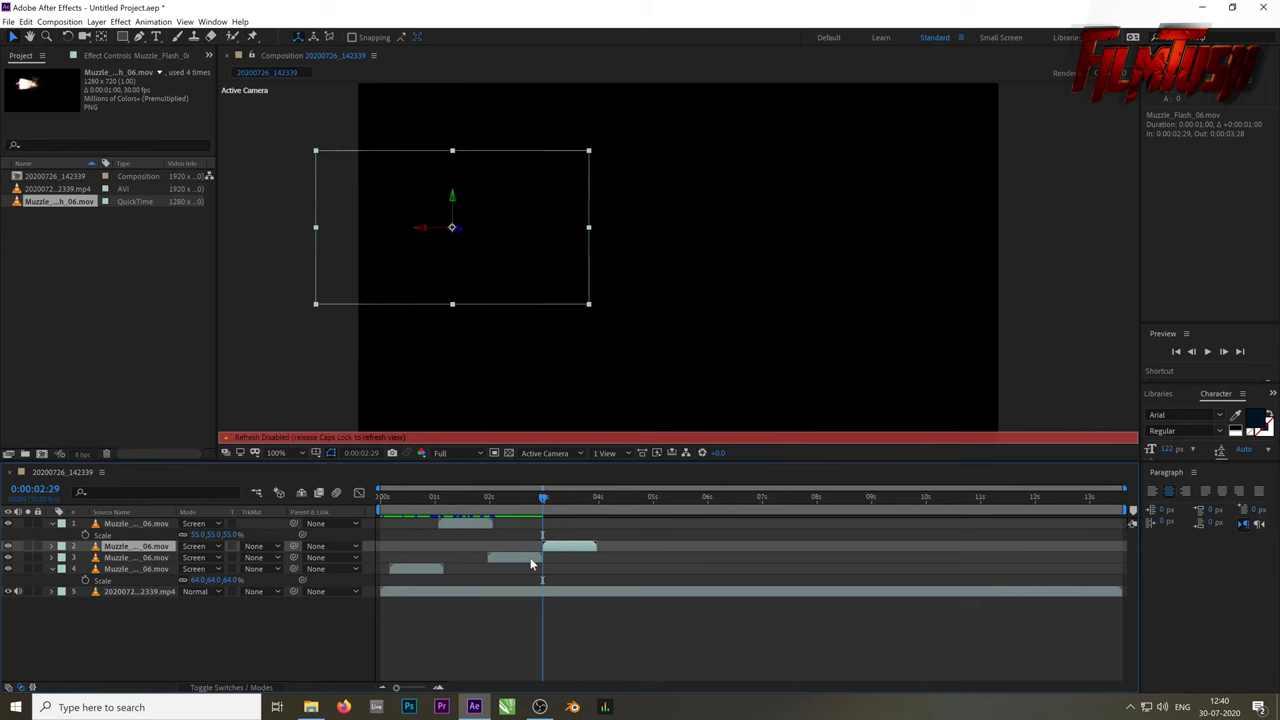
key("Caps_Lock")
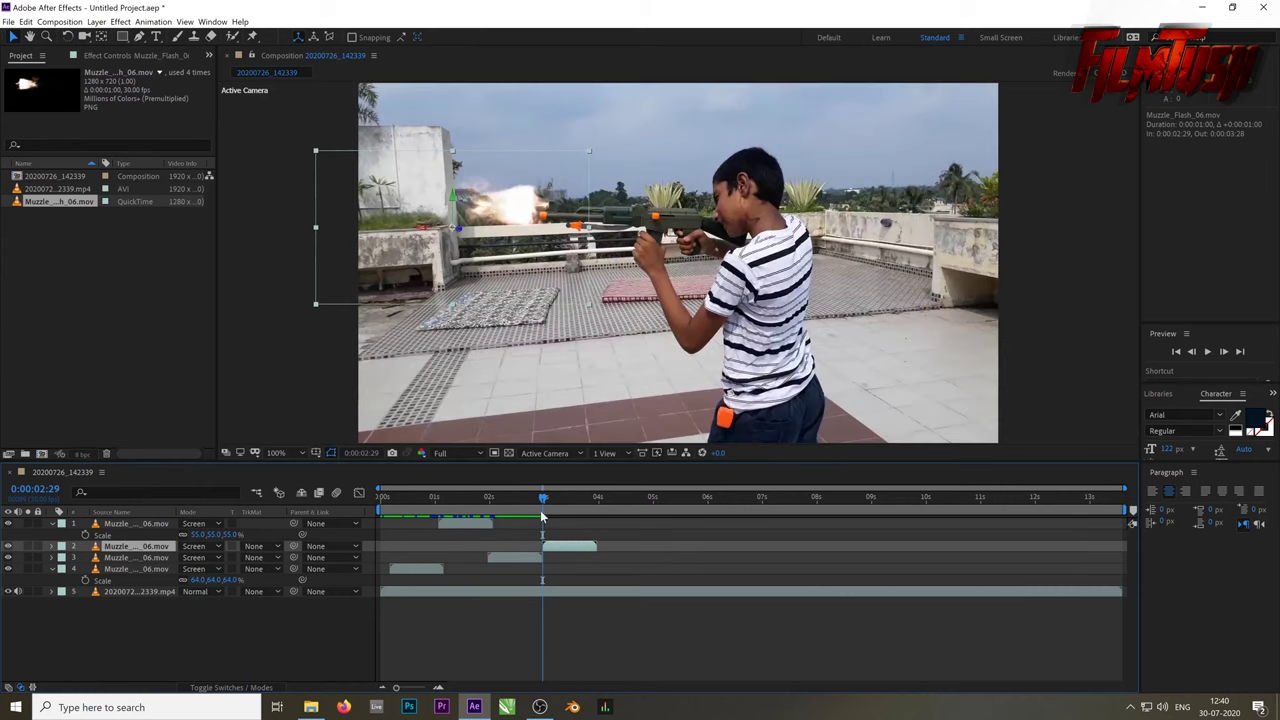
left_click_drag(529, 204, 535, 216)
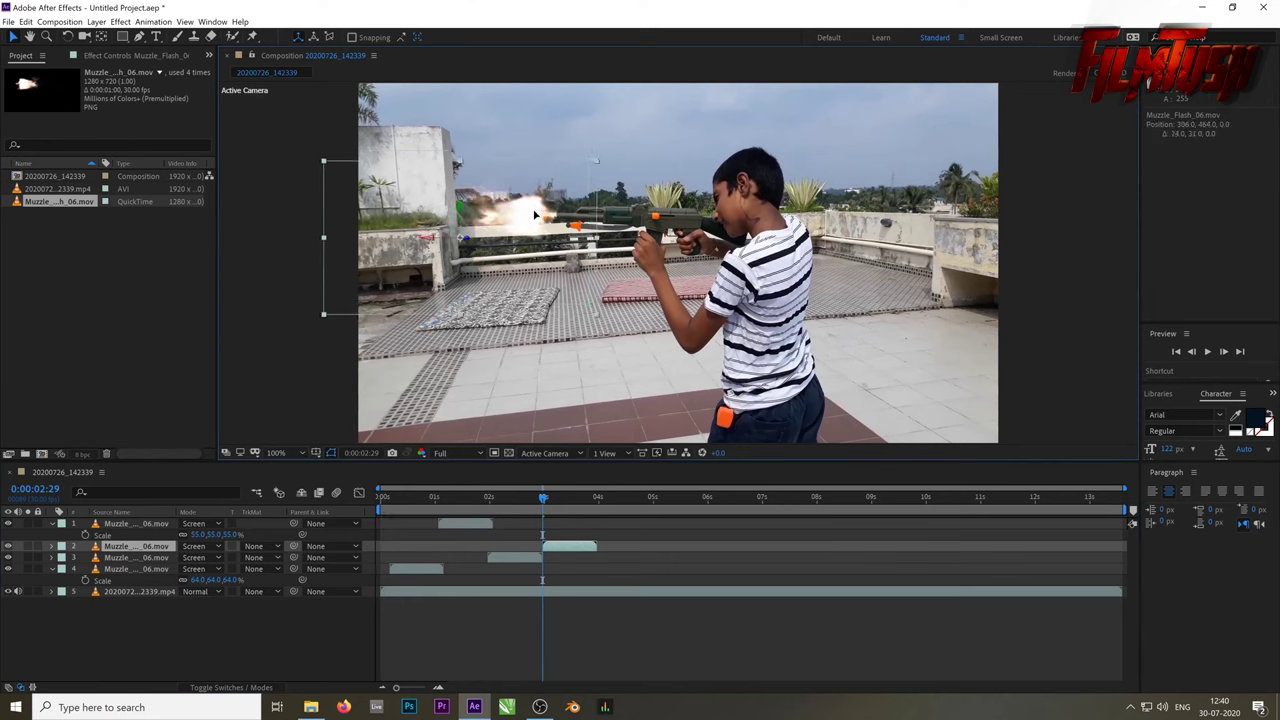
Preview the new flash around the 0:00:02:29 shot
key("space")
key("space")
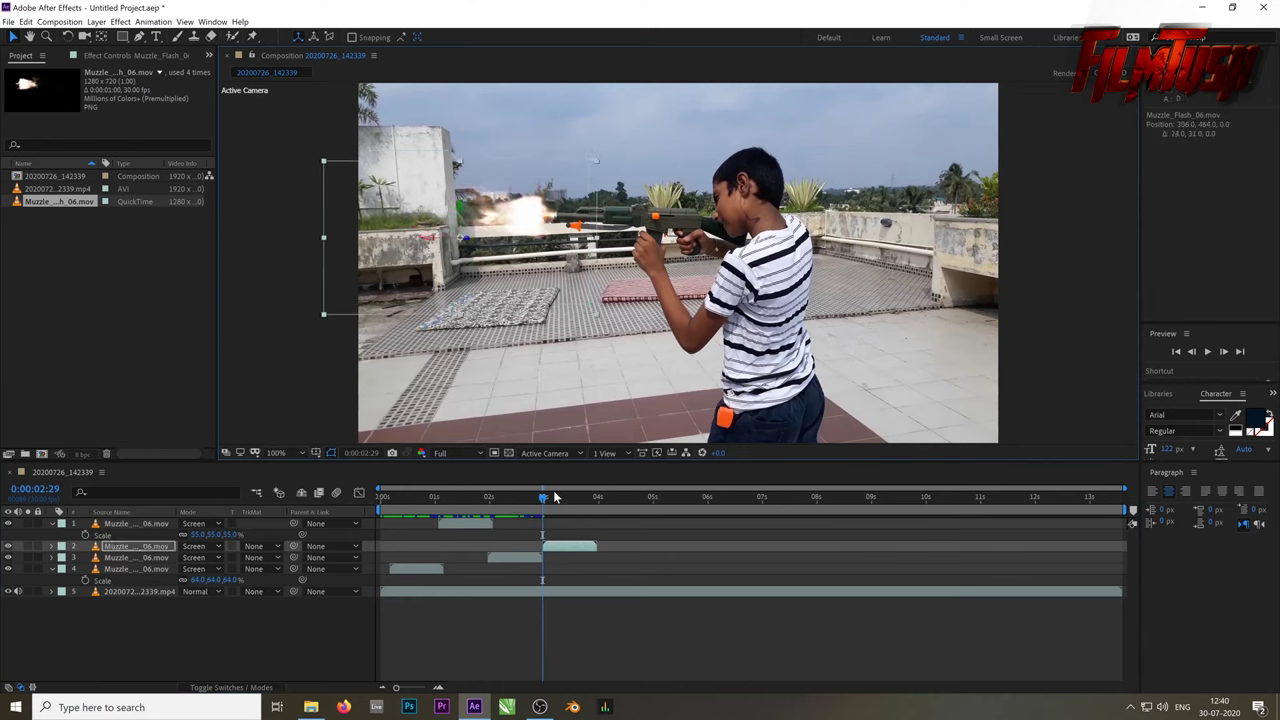
key("Page_Down")
key("Page_Down")
key("Page_Down")
key("Page_Down")
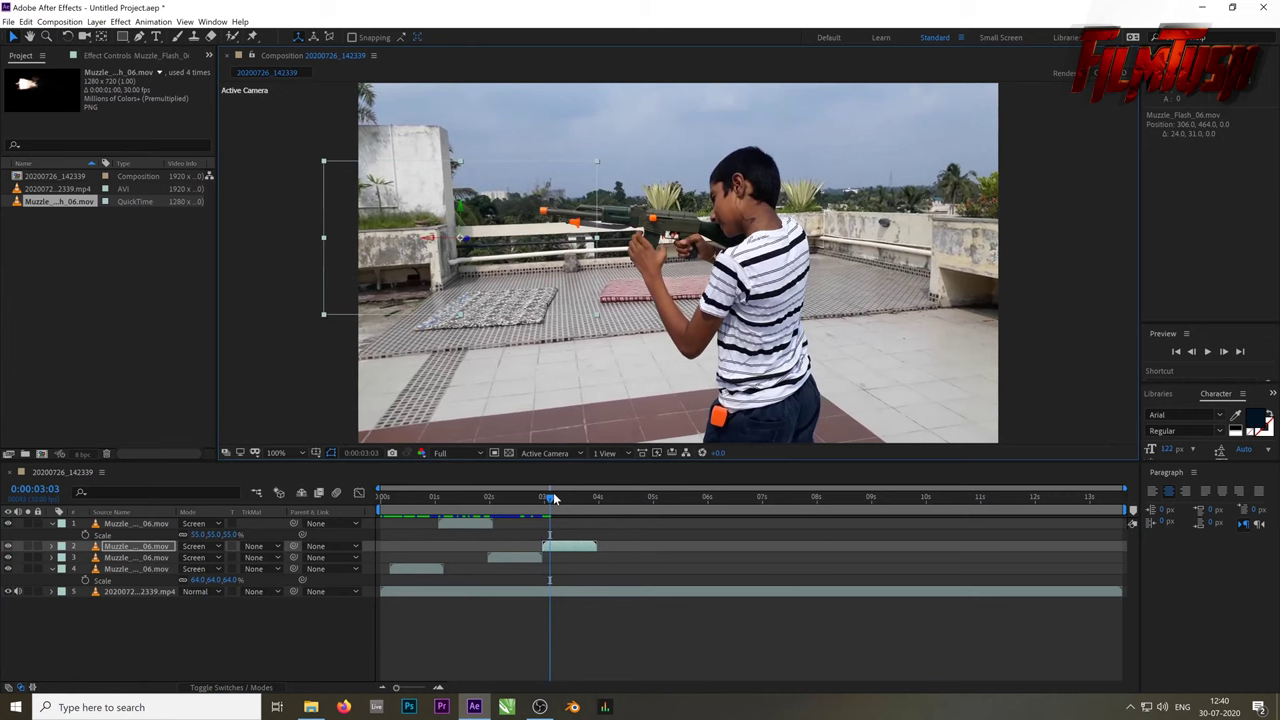
key("space")
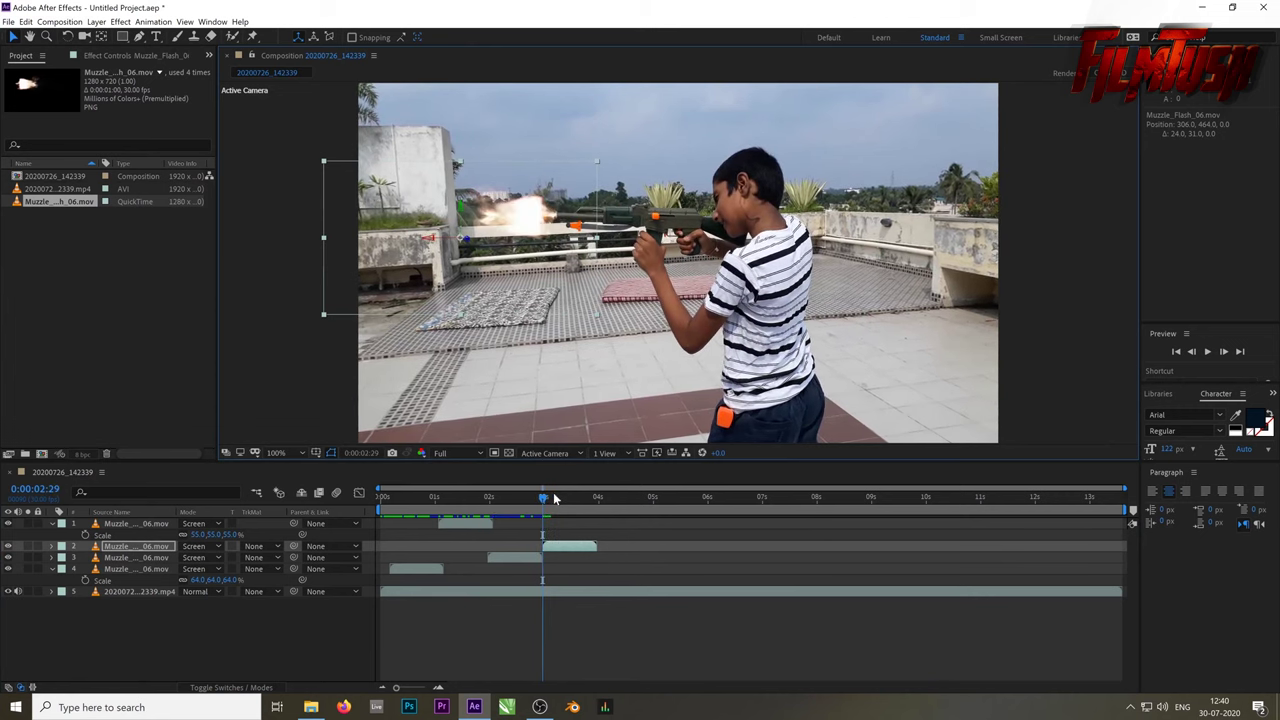
Play the new flash, then step forward frame by frame looking for the following shot
key("space")
key("Page_Down")
key("Page_Down")
key("Page_Down")
key("Page_Down")
key("Page_Down")
key("Page_Down")
key("Page_Down")
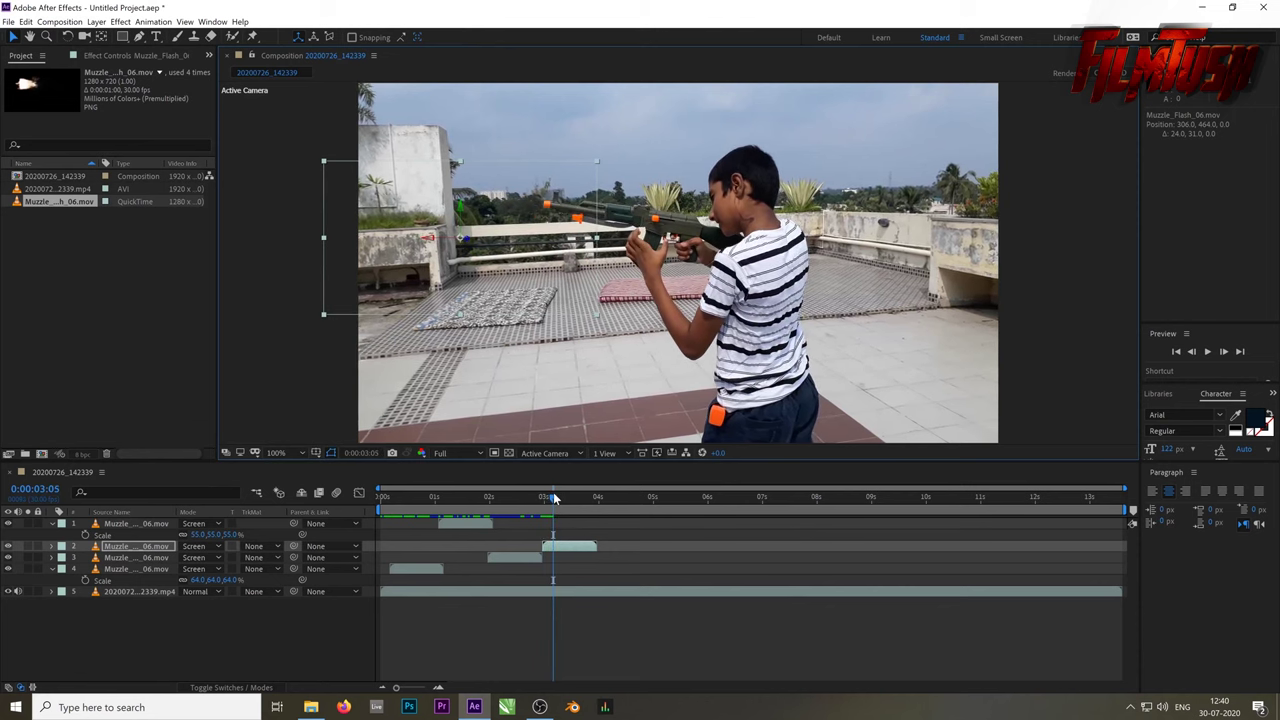
left_click_drag(555, 498, 563, 490)
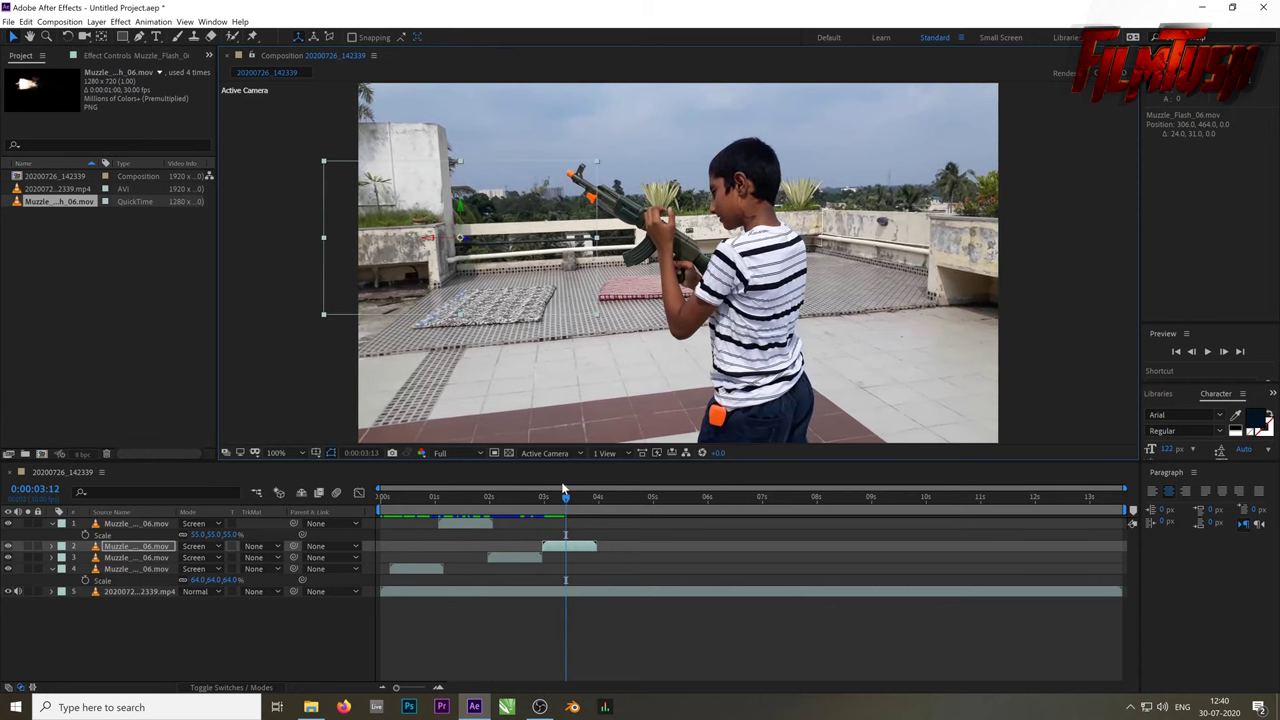
key("Page_Down")
key("Page_Down")
key("Page_Down")
key("Page_Down")
key("Page_Down")
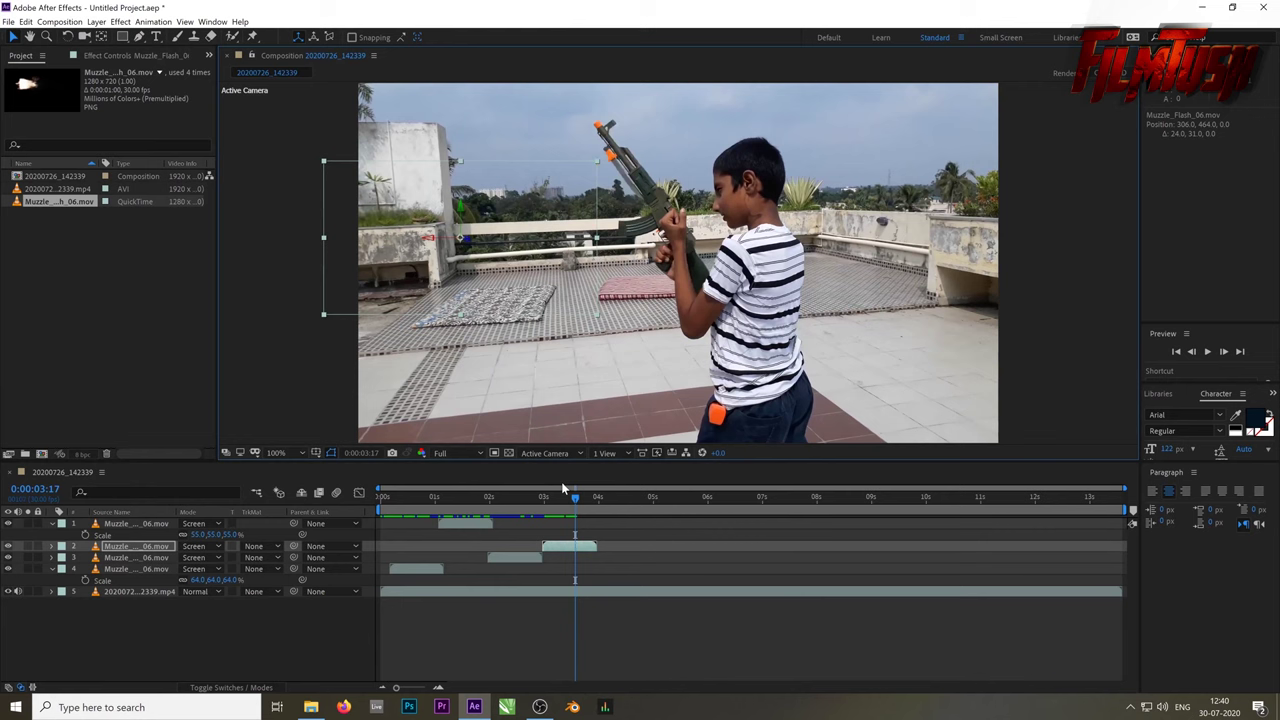
key("Page_Down")
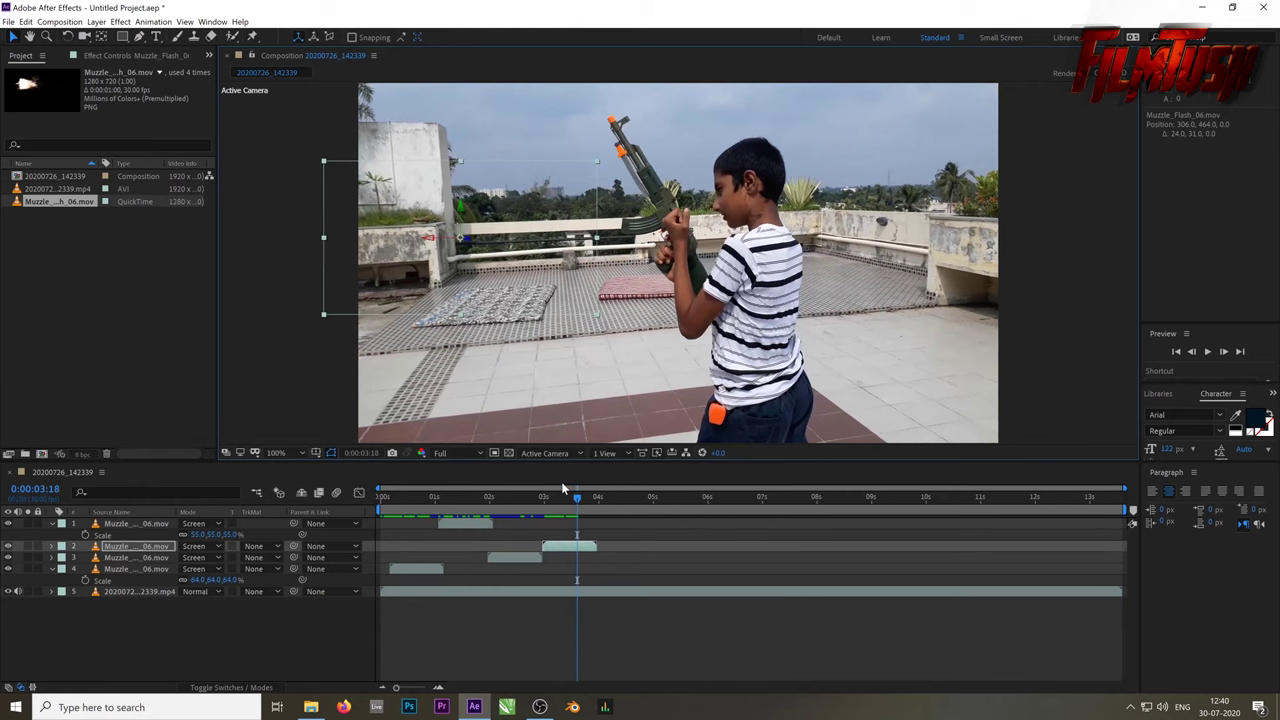
key("Page_Down")
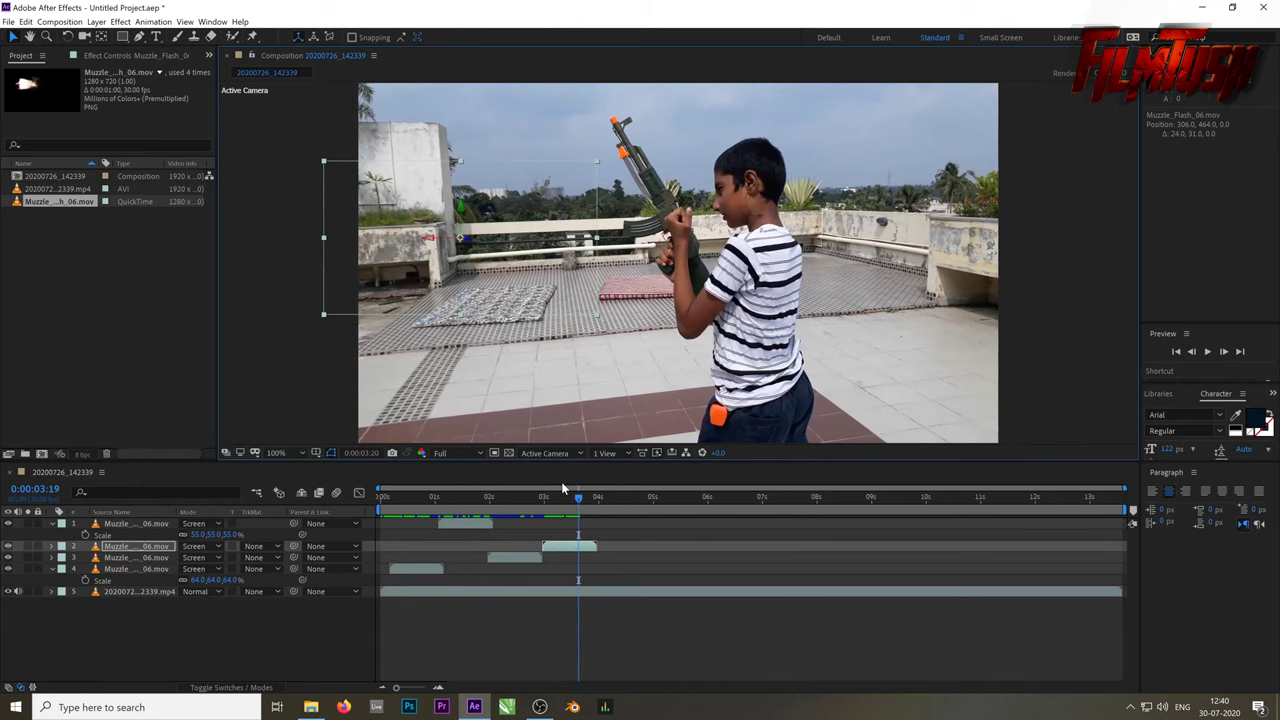
key("Page_Down")
key("Page_Down")
key("Page_Down")
key("Page_Down")
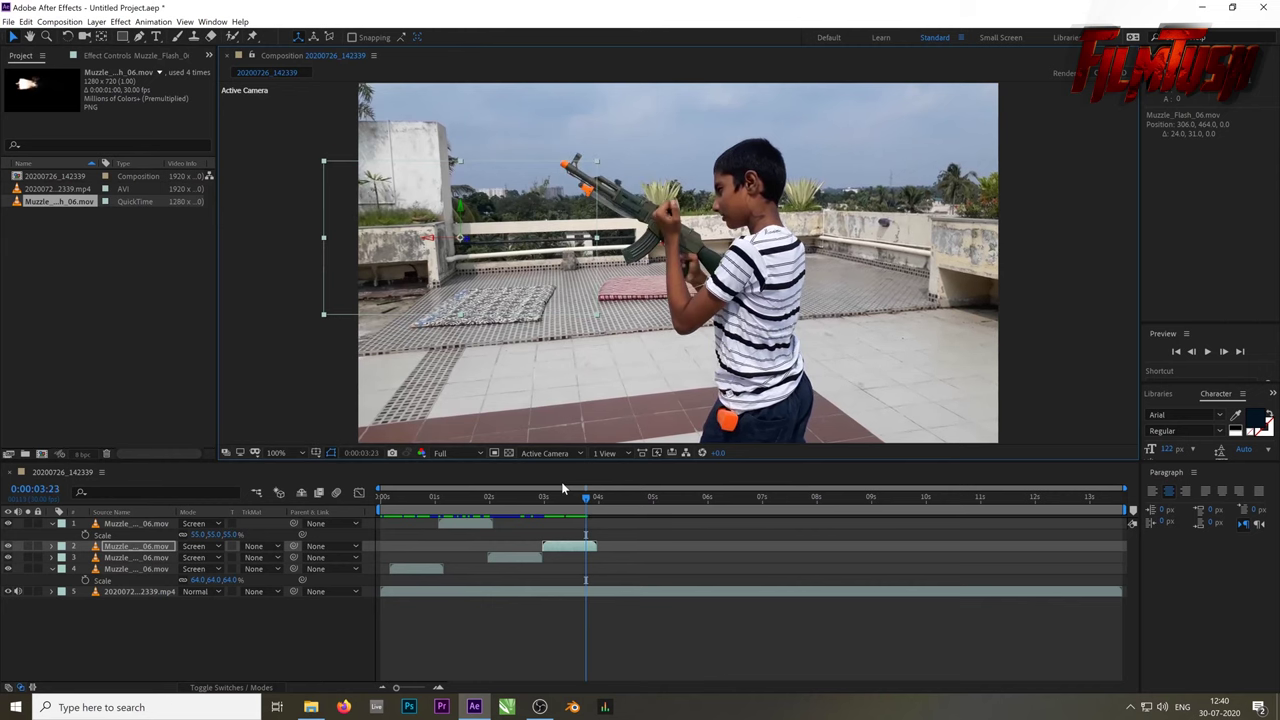
key("Page_Down")
key("Page_Down")
key("Page_Down")
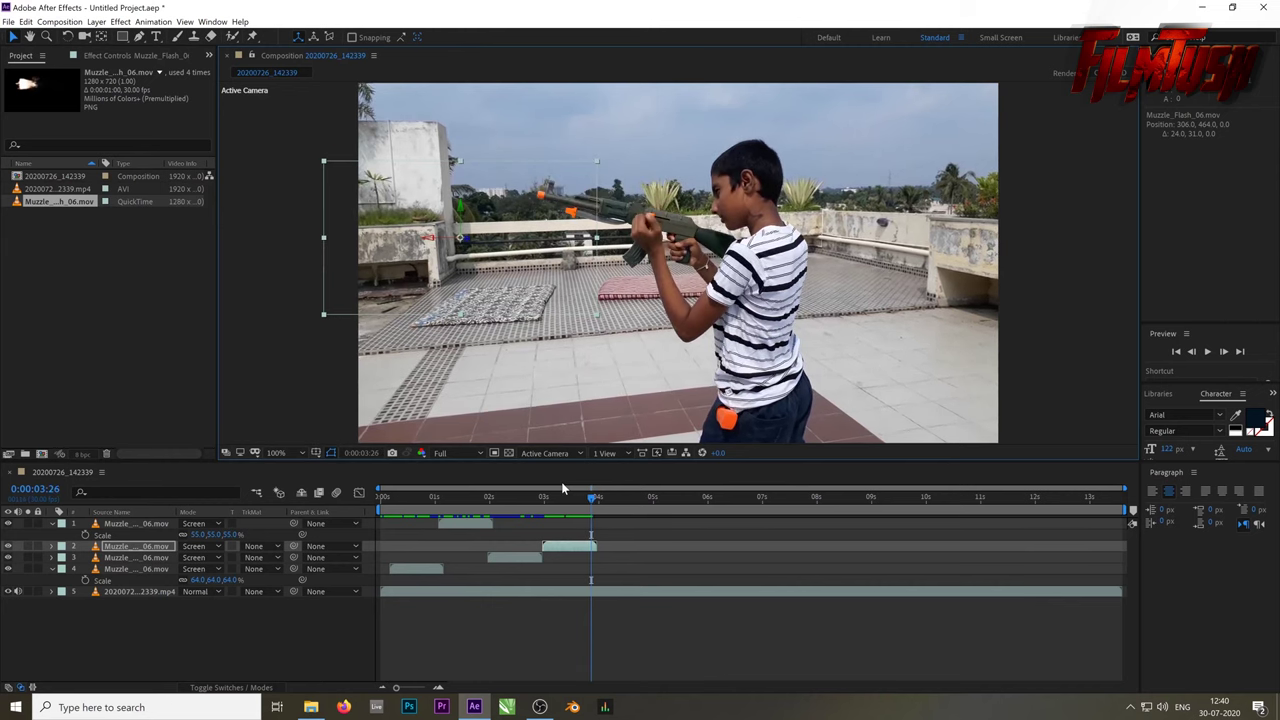
key("Page_Down")
key("Page_Down")
key("Page_Down")
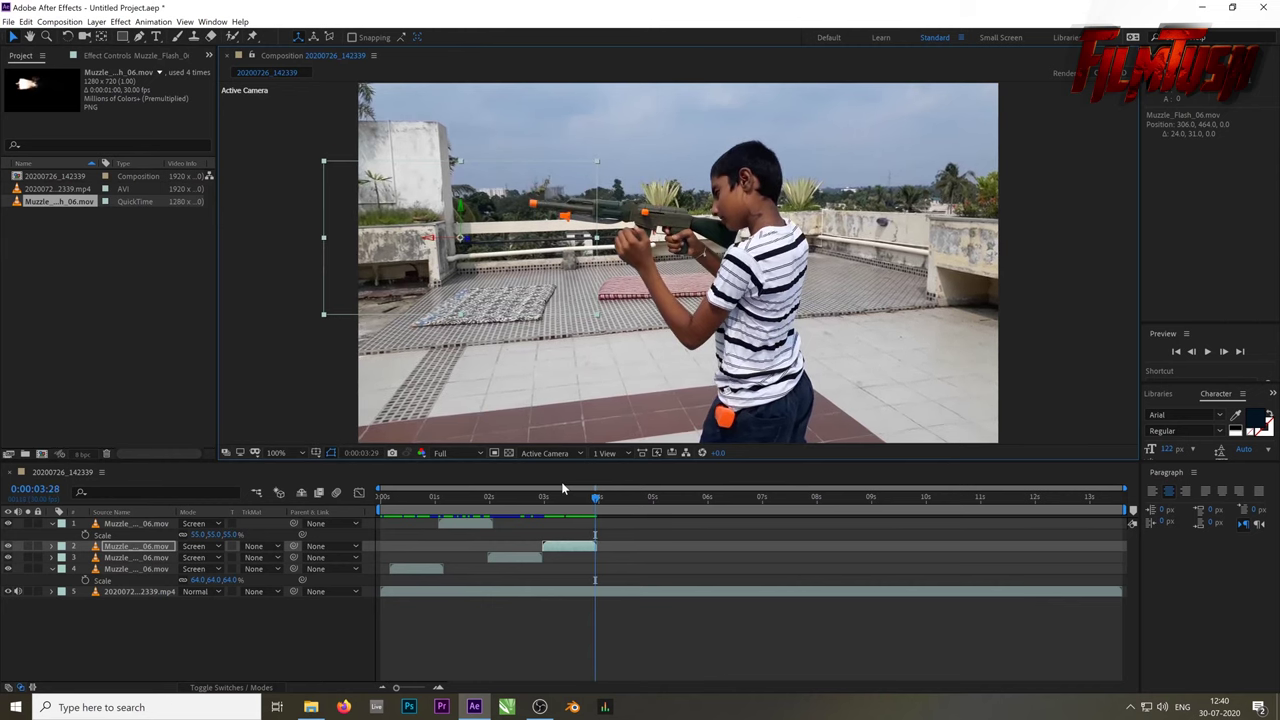
key("Page_Down")
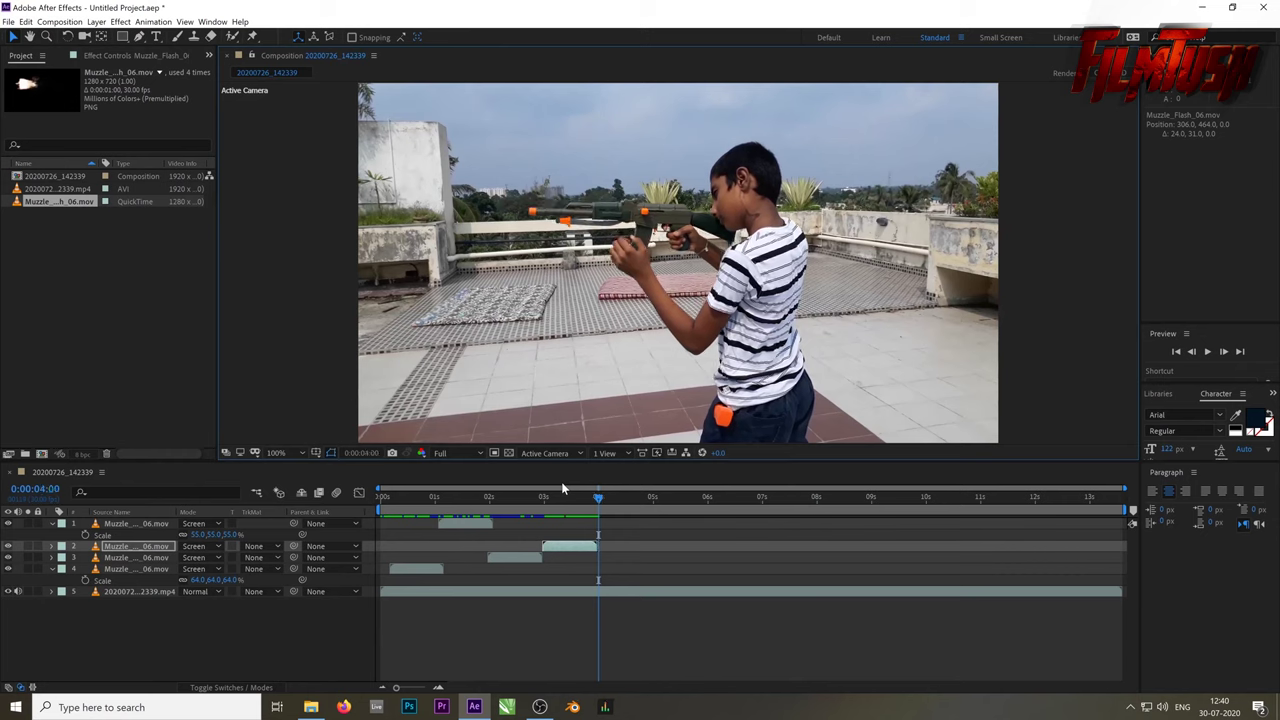
Pinpoint the gunshot frame at 0:00:04:01 and select the latest muzzle-flash layer
key("Page_Up")
key("Page_Up")
key("Page_Up")
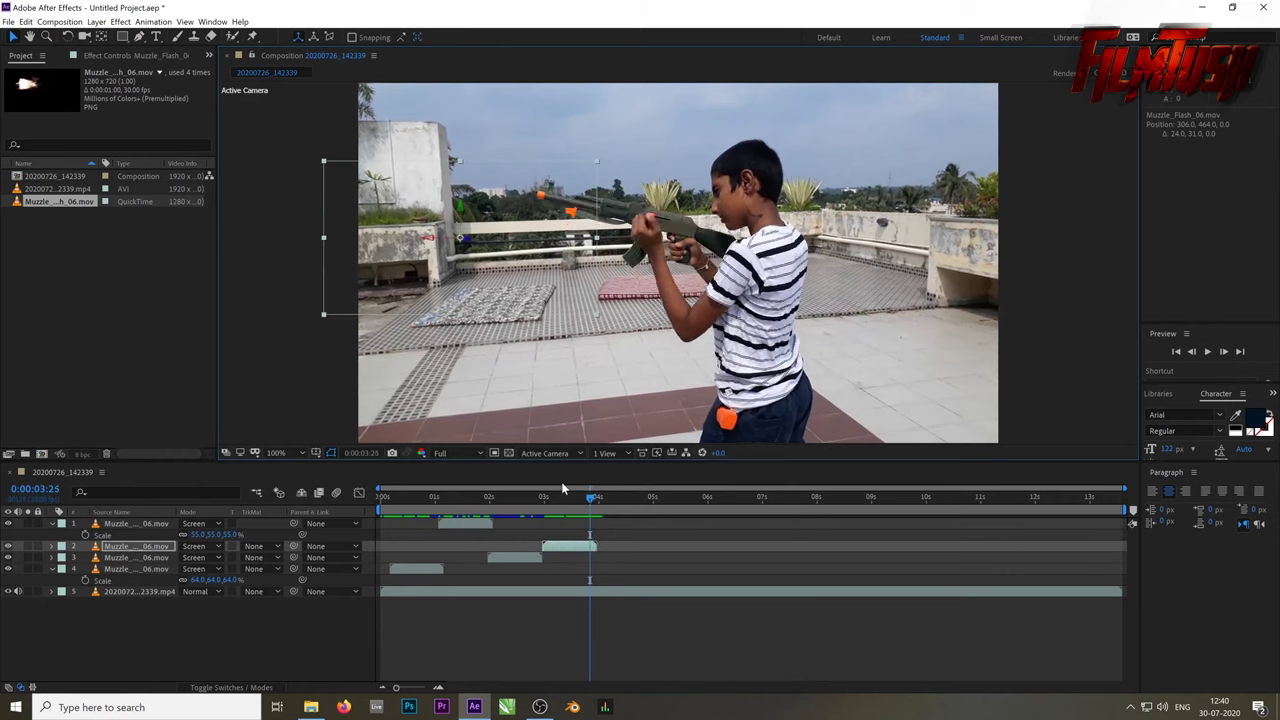
key("Page_Up")
key("Page_Up")
key("Page_Up")
key("Page_Up")
key("Page_Up")
key("Page_Up")
key("Page_Up")
key("Page_Up")
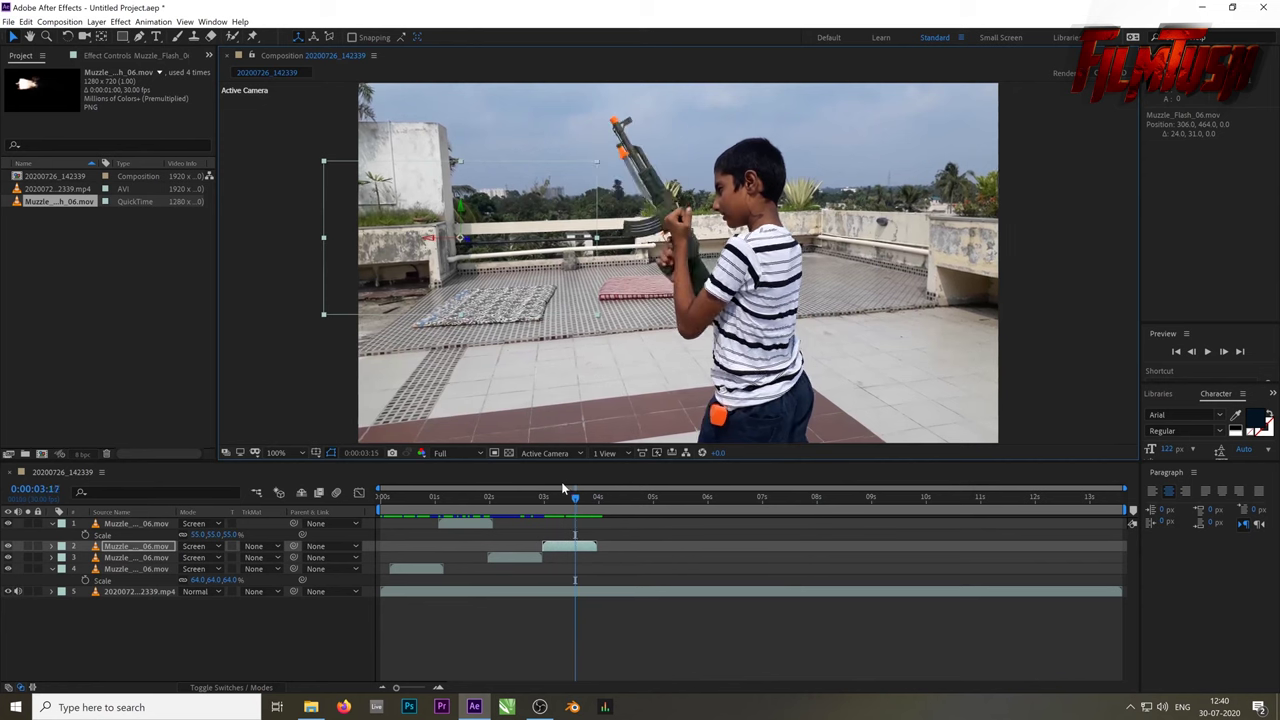
key("Page_Down")
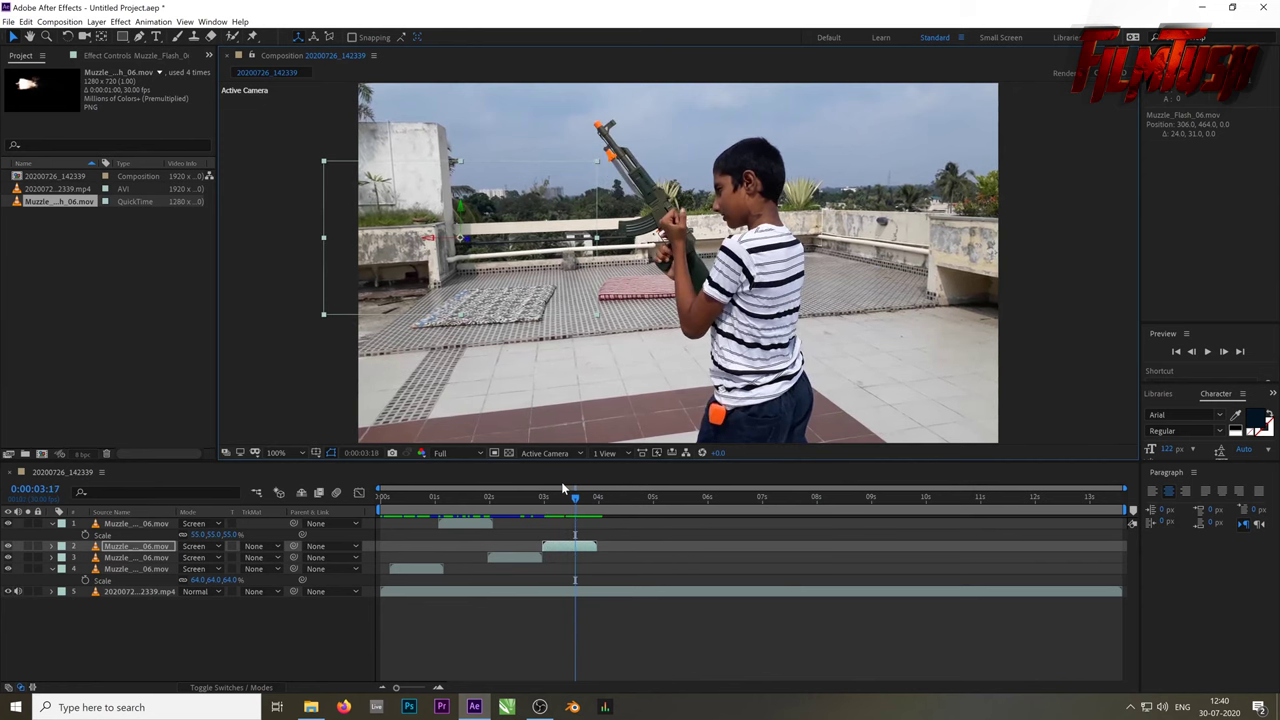
key("Page_Down")
key("Page_Down")
key("Page_Down")
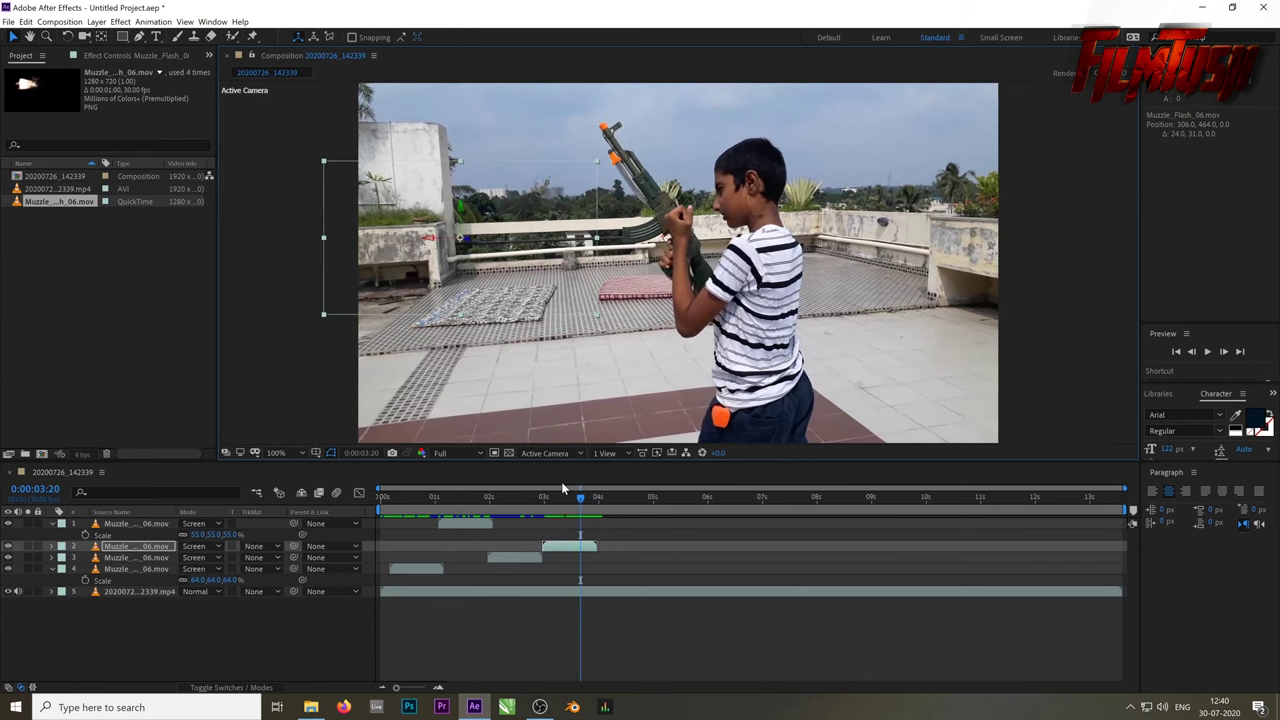
key("Page_Down")
key("Page_Down")
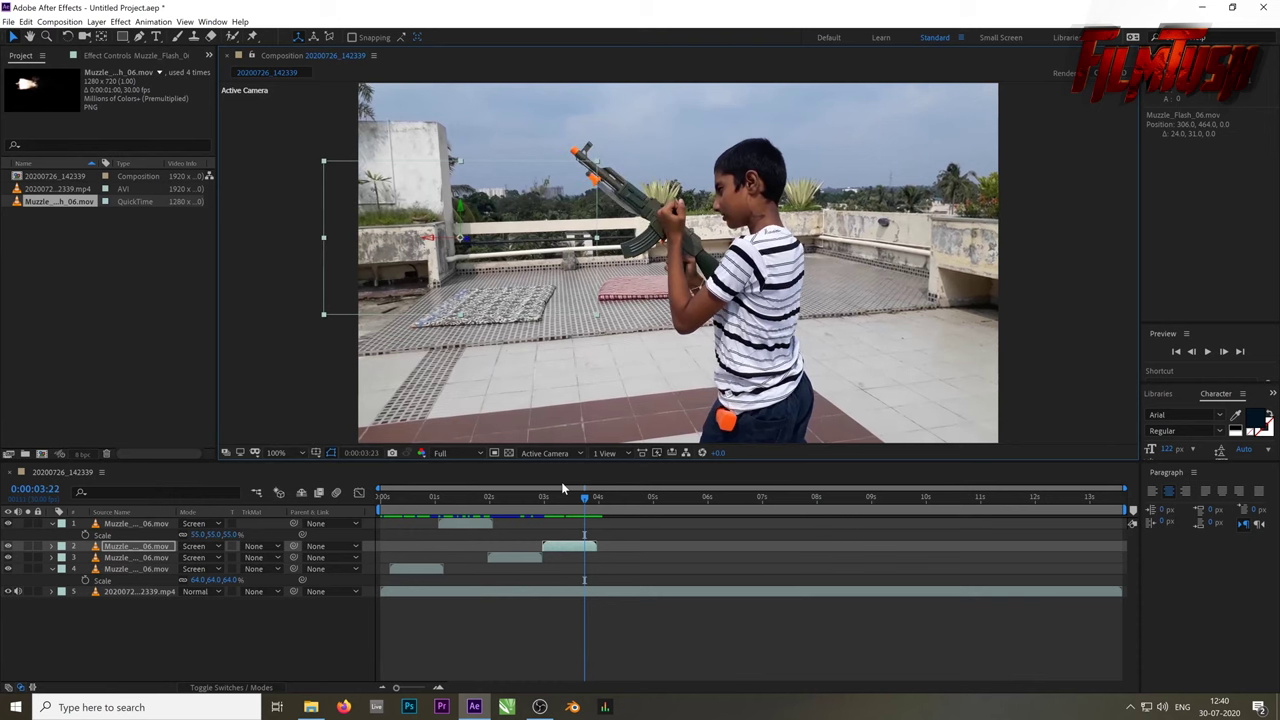
key("Page_Down")
key("Page_Down")
key("Page_Down")
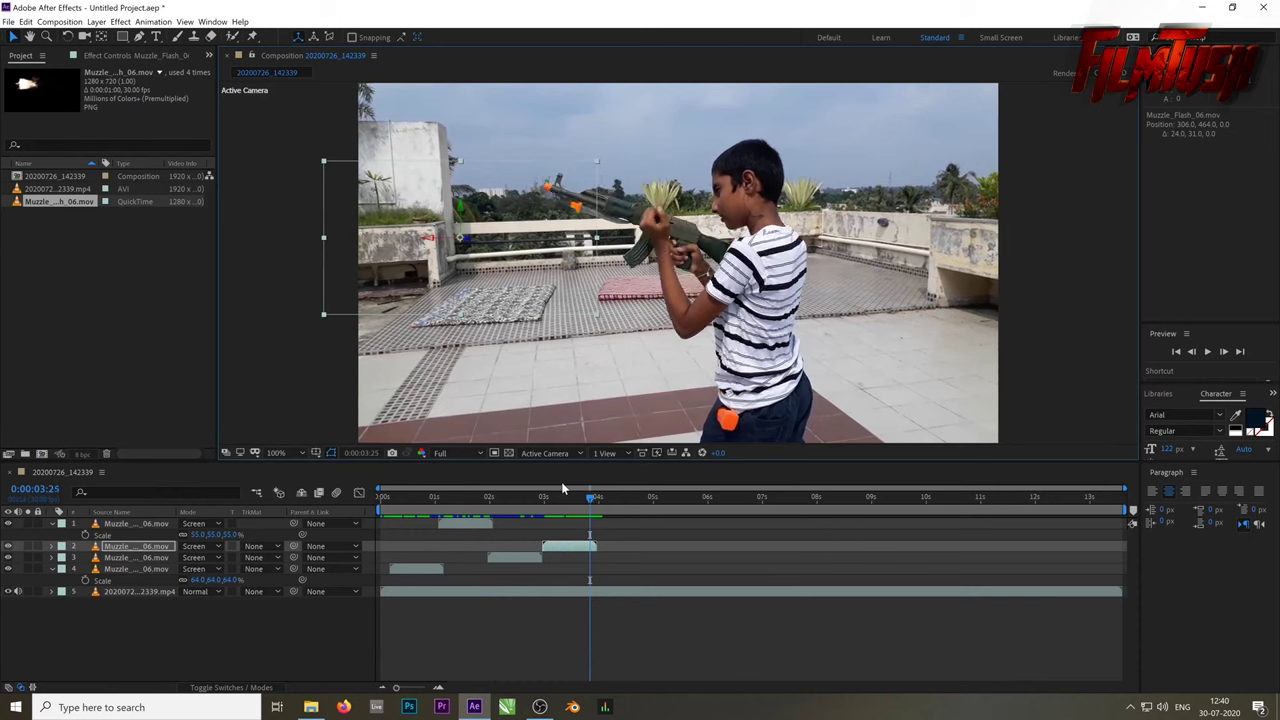
key("Page_Down")
key("Page_Down")
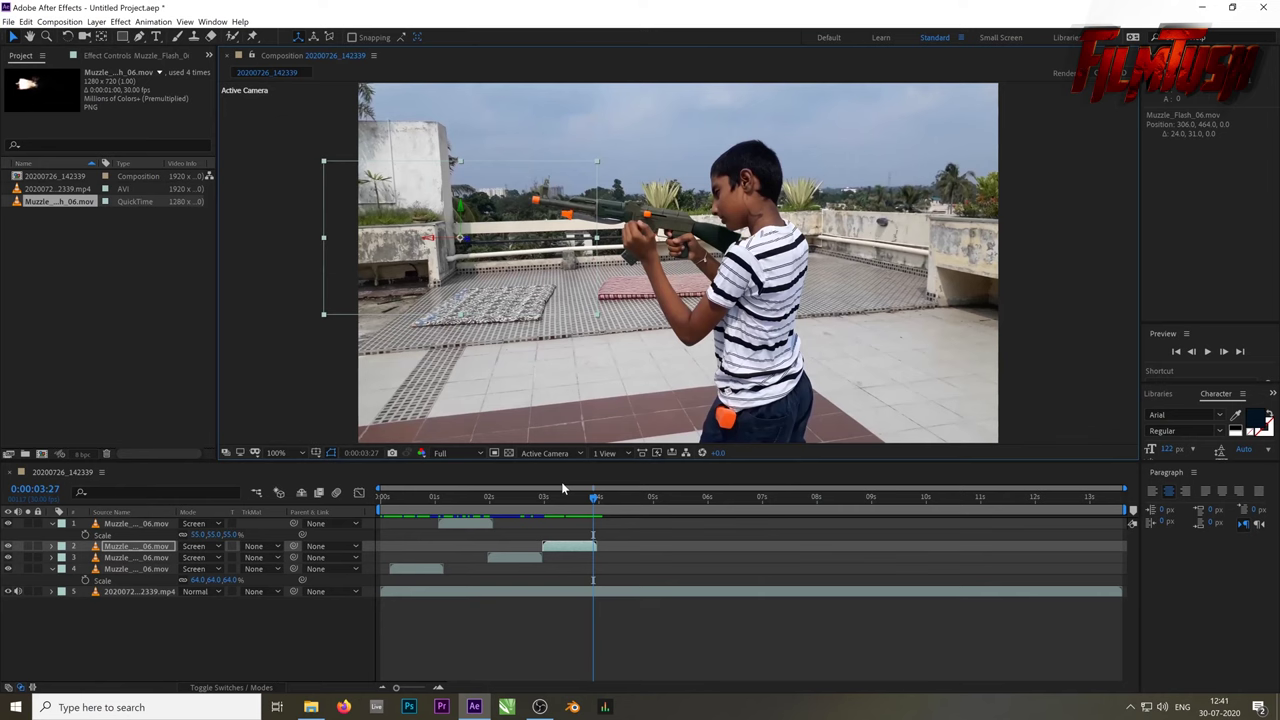
key("Page_Down")
key("Page_Down")
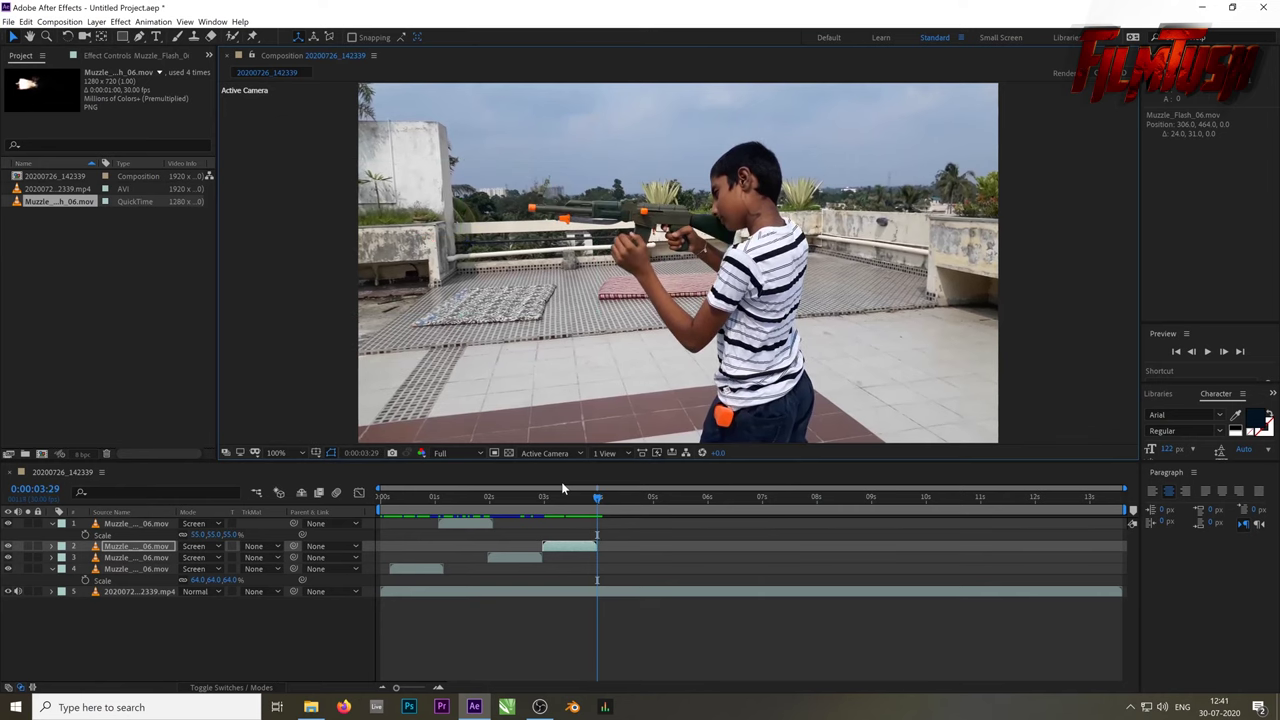
key("Page_Down")
key("Page_Down")
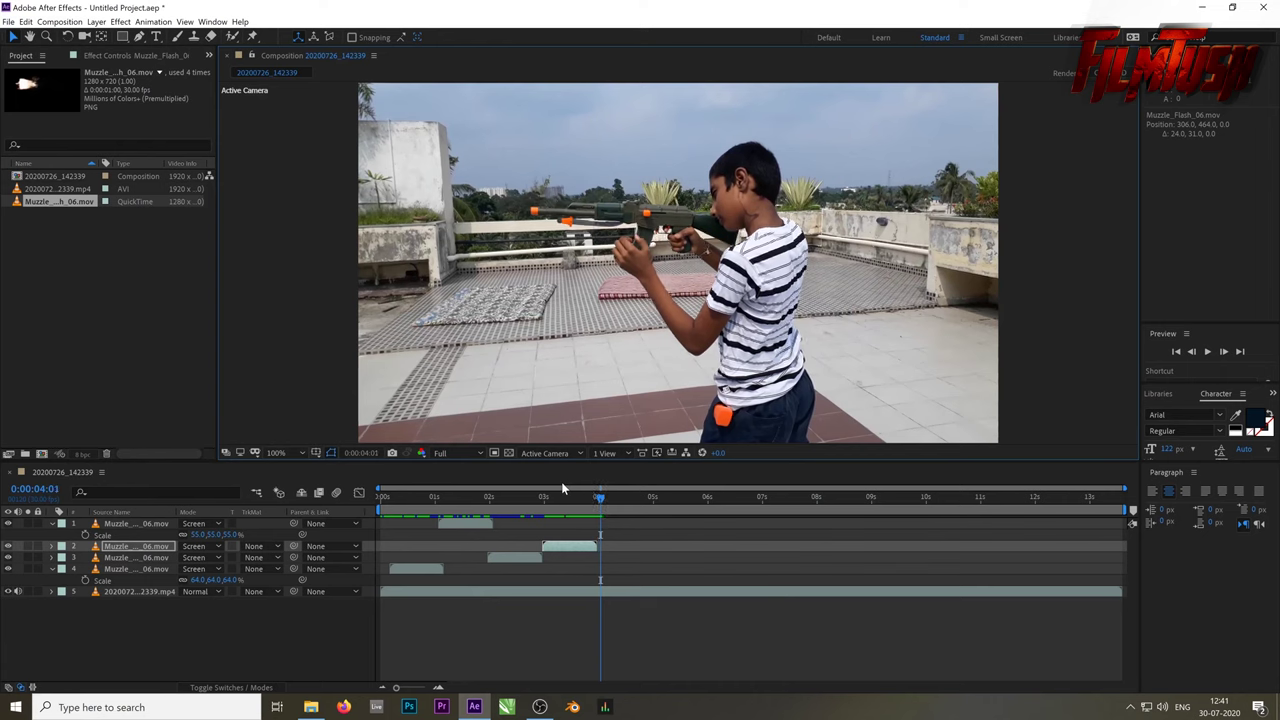
key("Page_Up")
key("Page_Up")
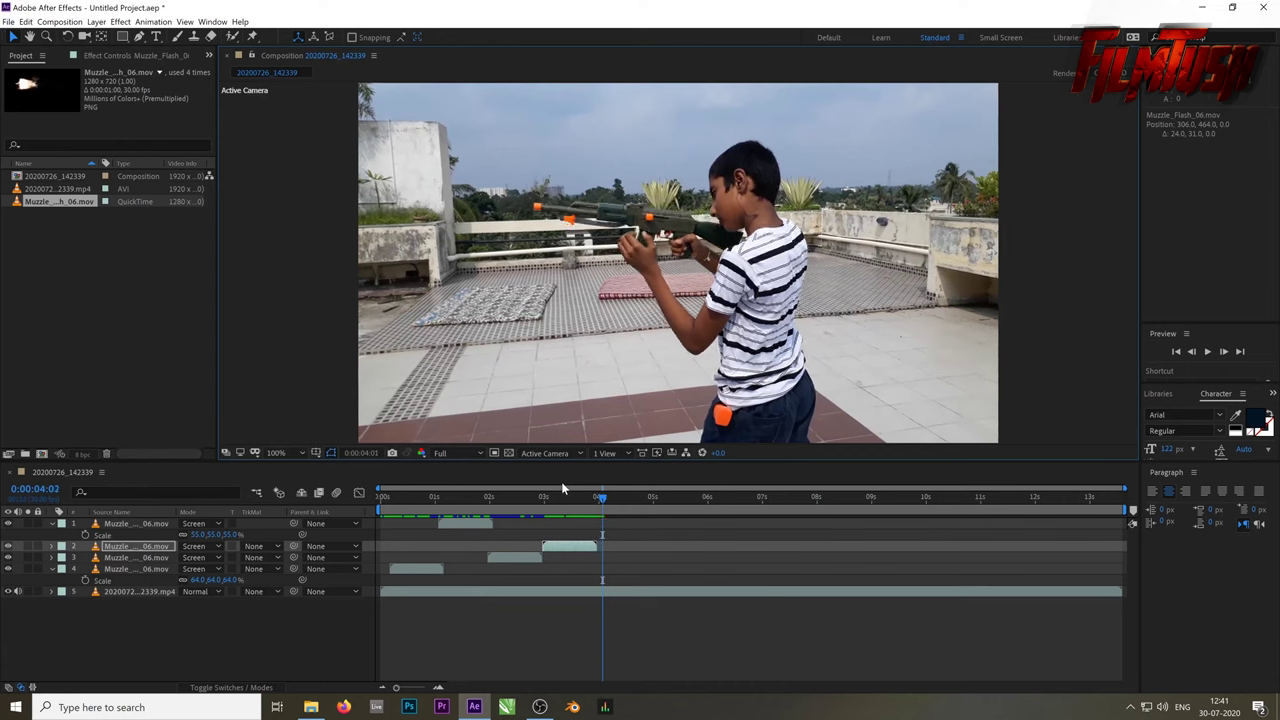
key("Page_Down")
key("Page_Down")
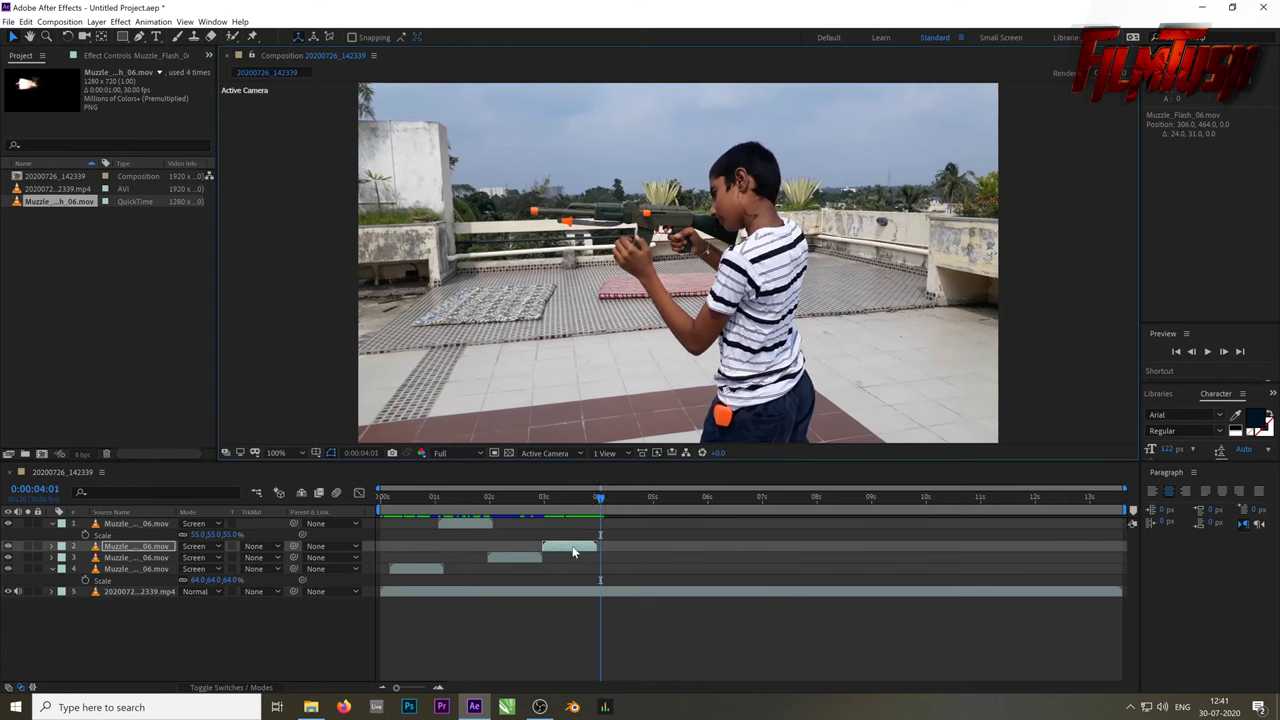
left_click(573, 551)
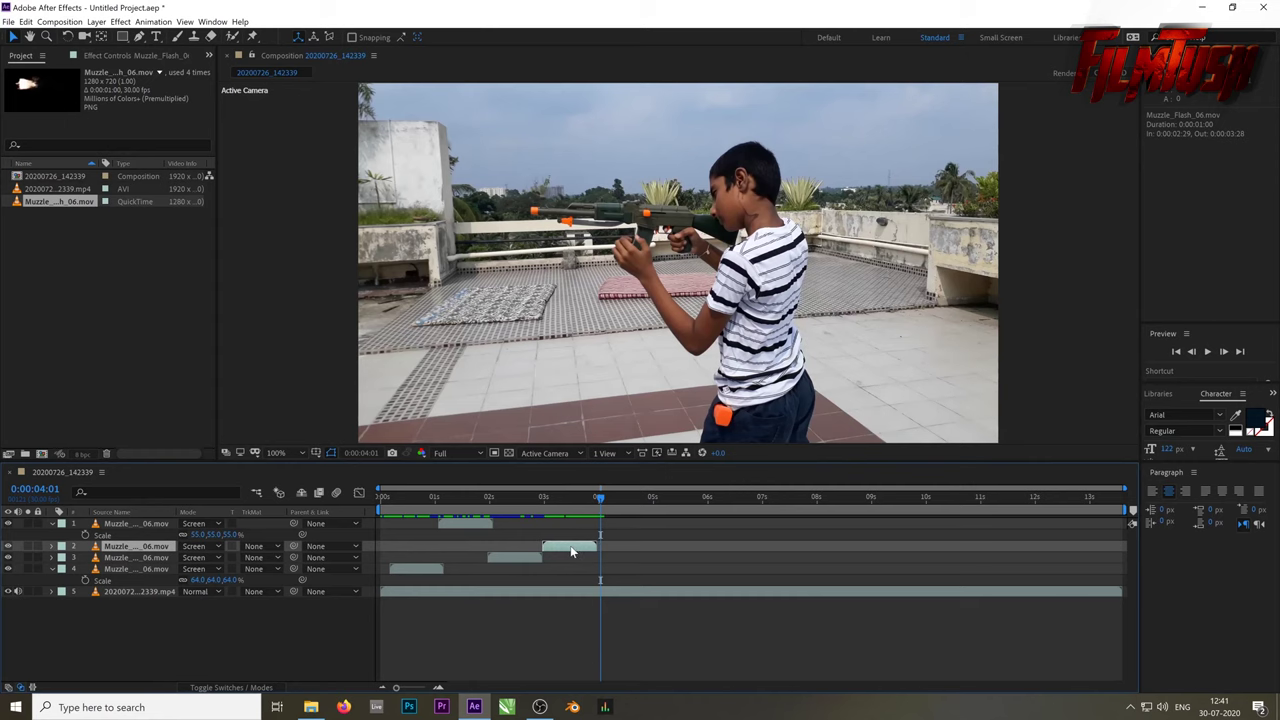
Duplicate the flash layer, start the copy at 0:00:04:01, and move it onto the barrel
key("ctrl+d")
left_click_drag(573, 549, 630, 551)
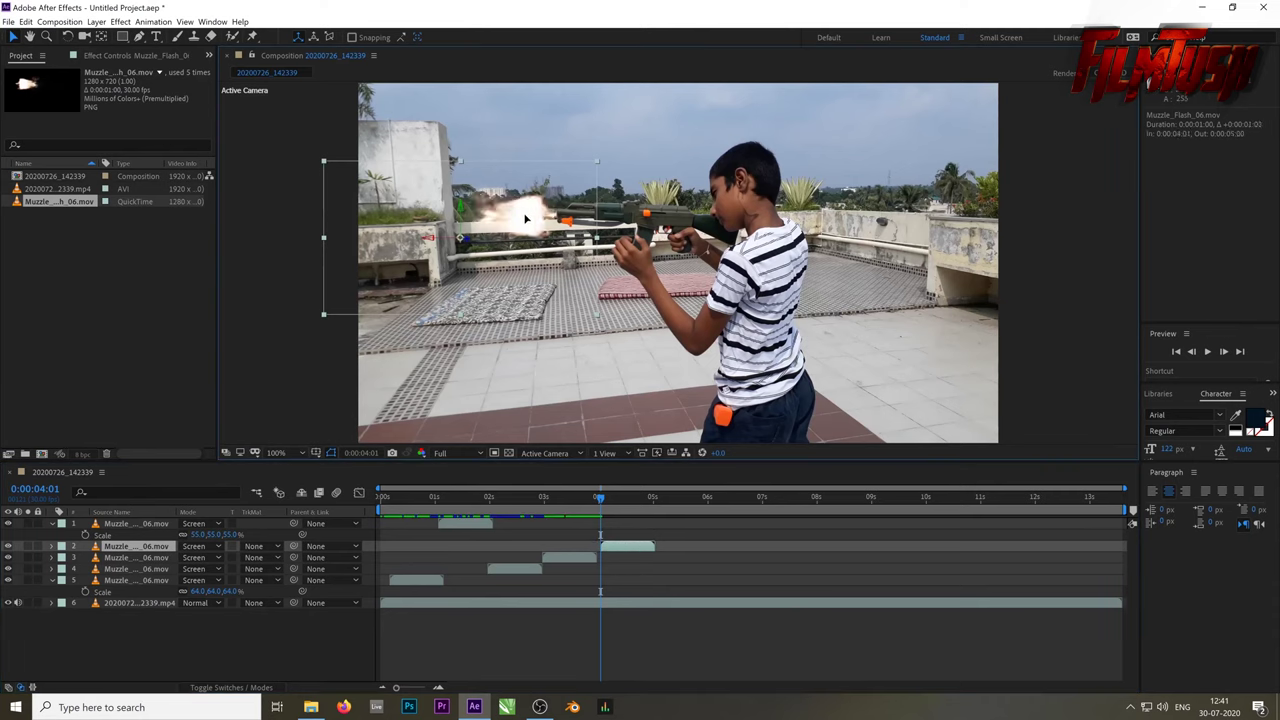
left_click_drag(525, 217, 530, 214)
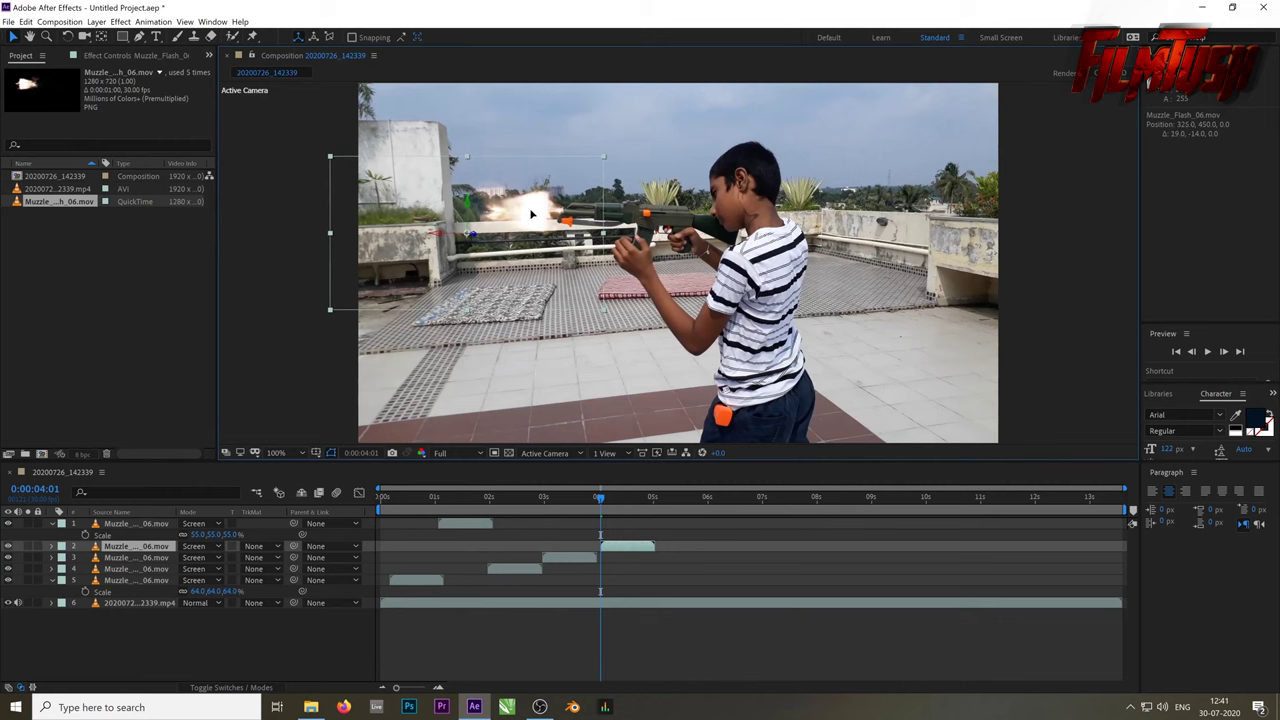
Scrub back and play a preview to check the flash timing
mouse_move(598, 500)
left_mouse_down()
mouse_move(616, 510)
mouse_move(361, 513)
left_mouse_up()
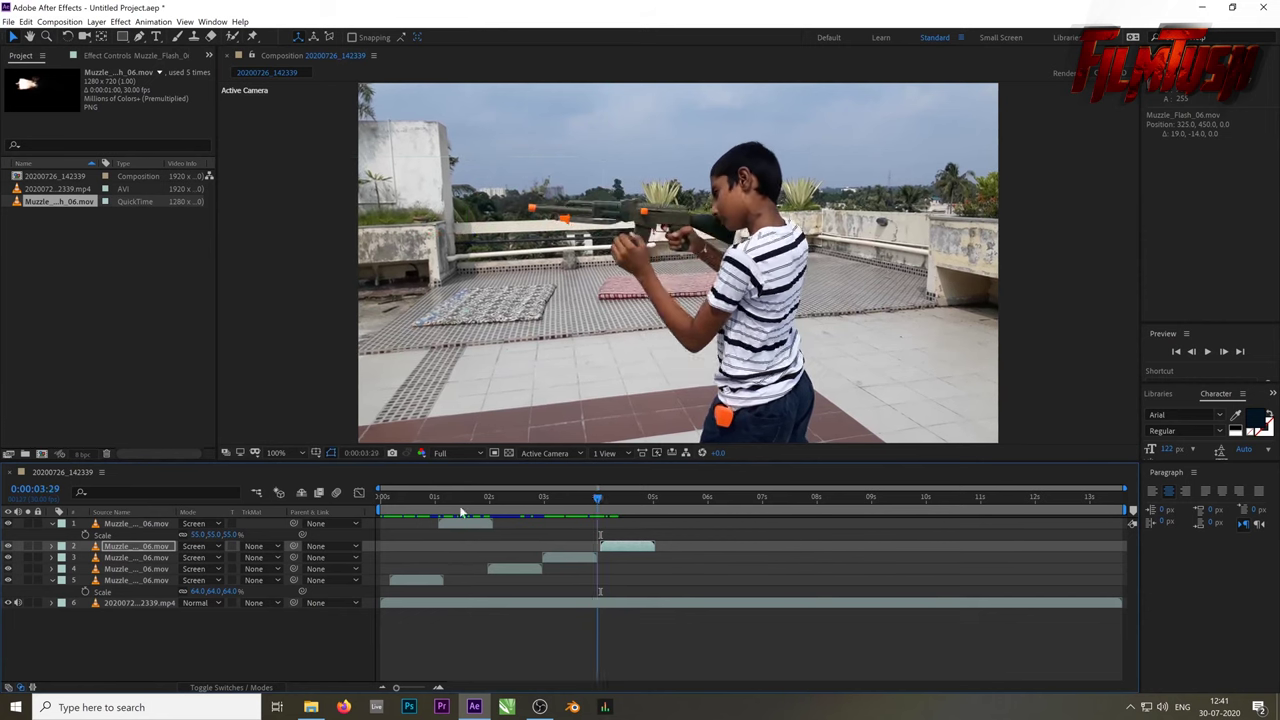
key("space")
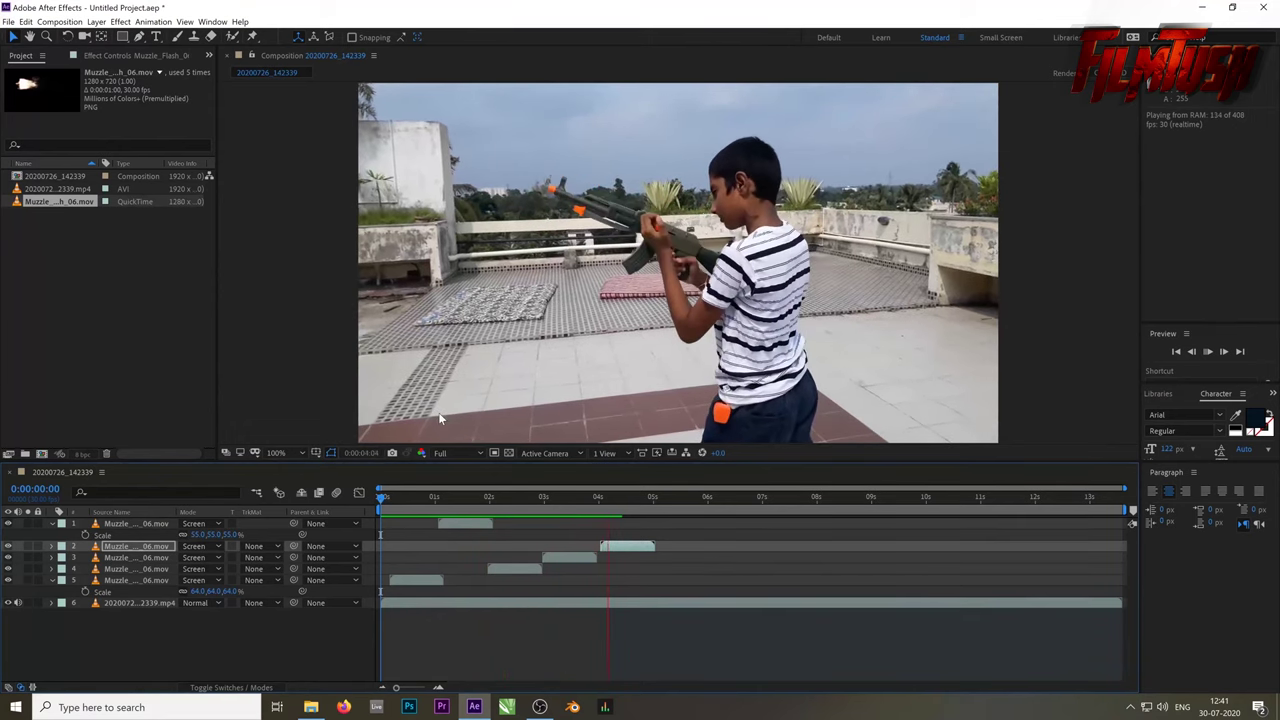
key("space")
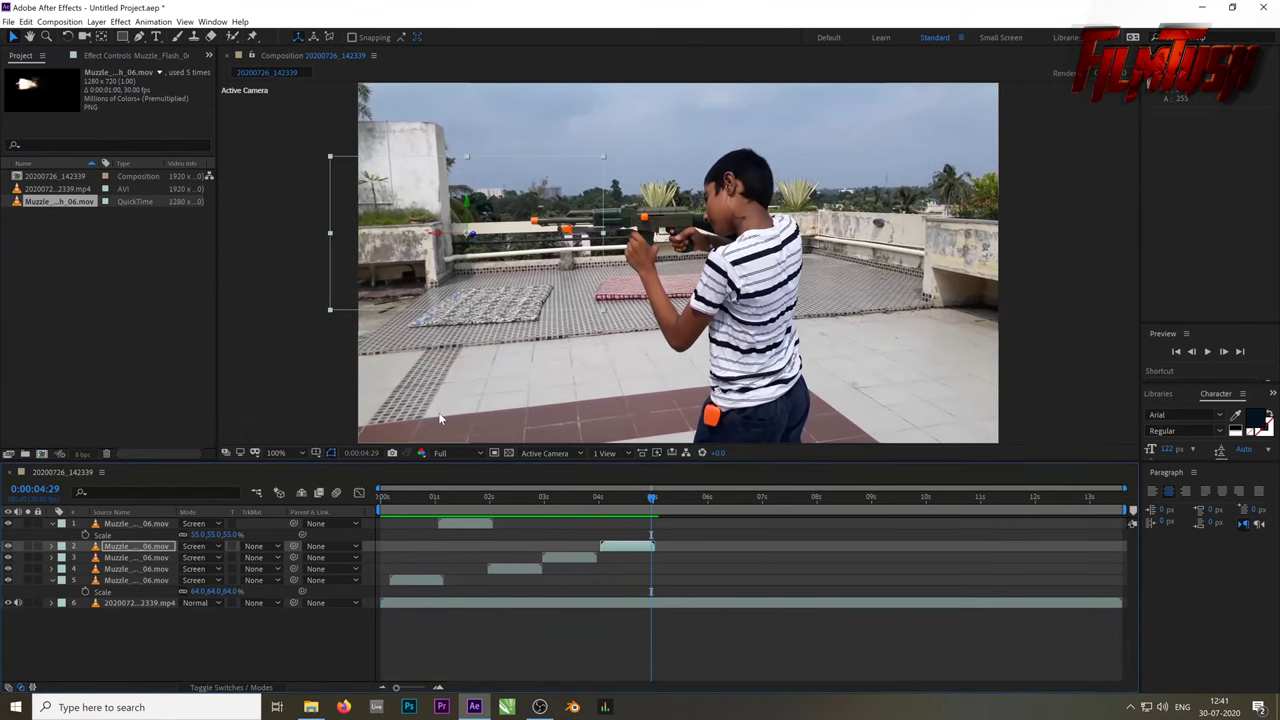
Locate the next gunshot frame at 0:00:04:28
left_click_drag(656, 507, 643, 521)
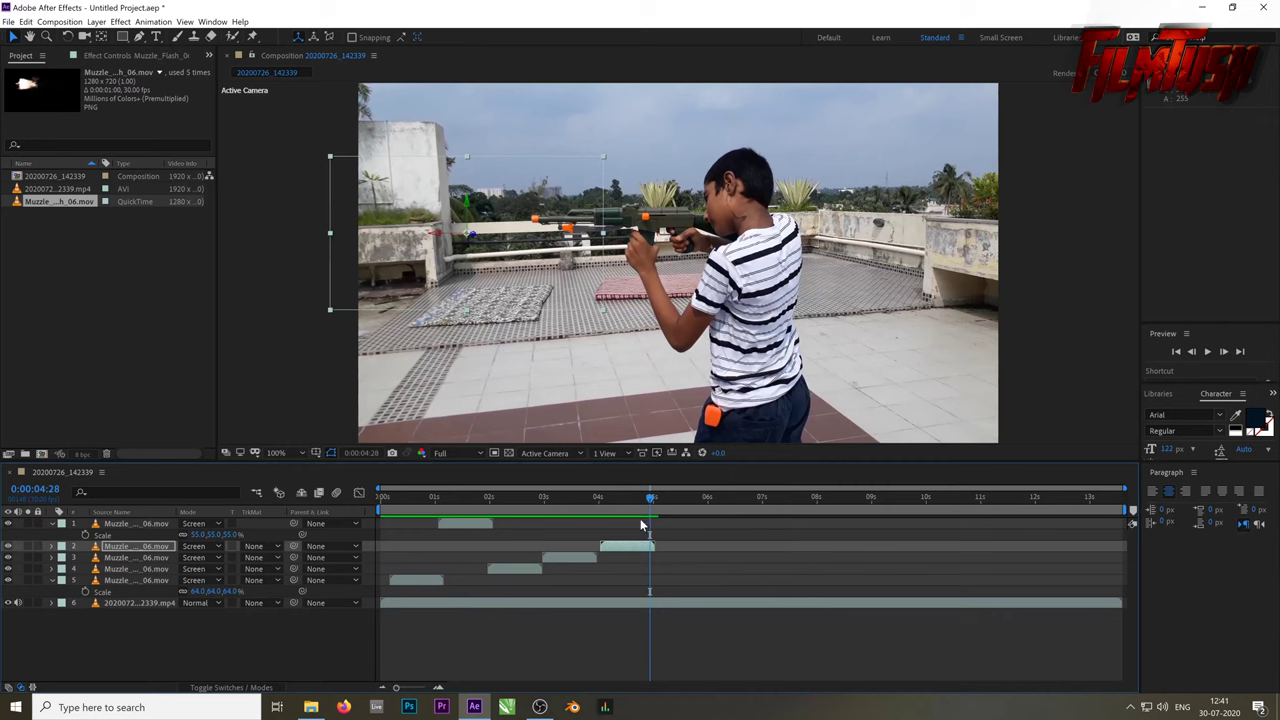
key("Page_Up")
key("Page_Down")
Duplicate the flash layer, start the copy at 0:00:04:28, and place it at the barrel tip
left_click(626, 552)
key("ctrl+d")
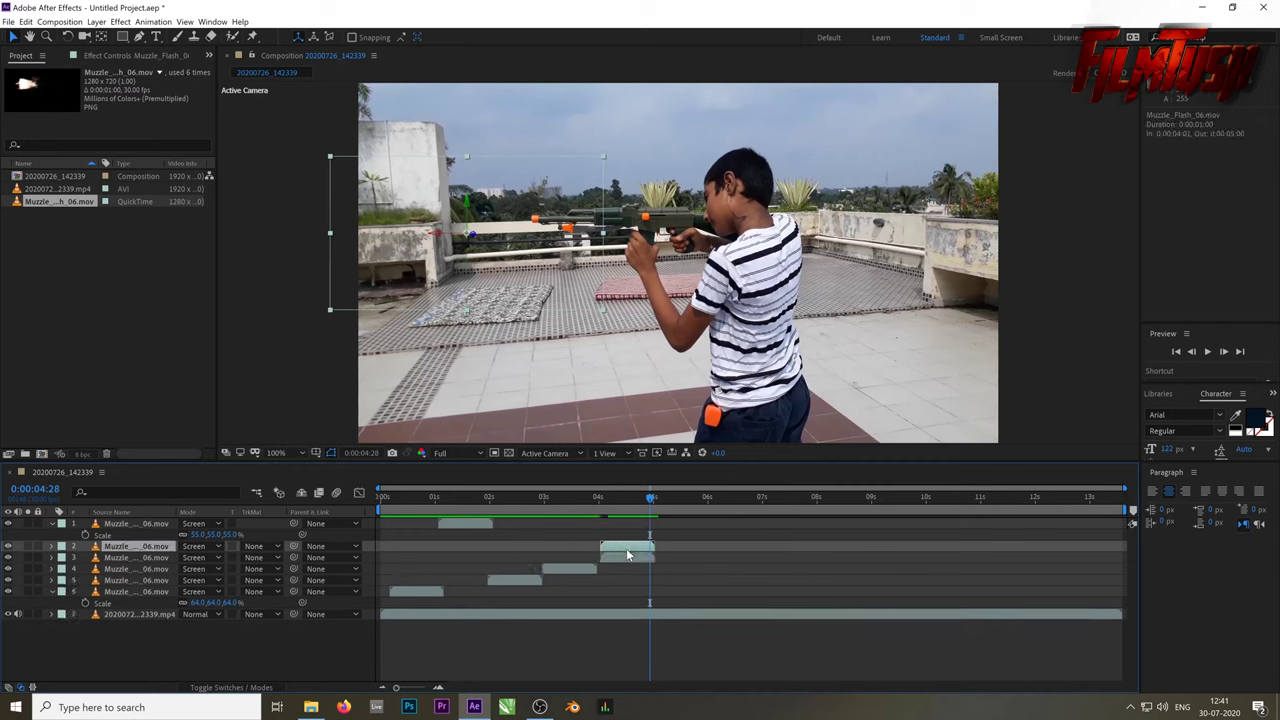
left_click_drag(628, 552, 676, 555)
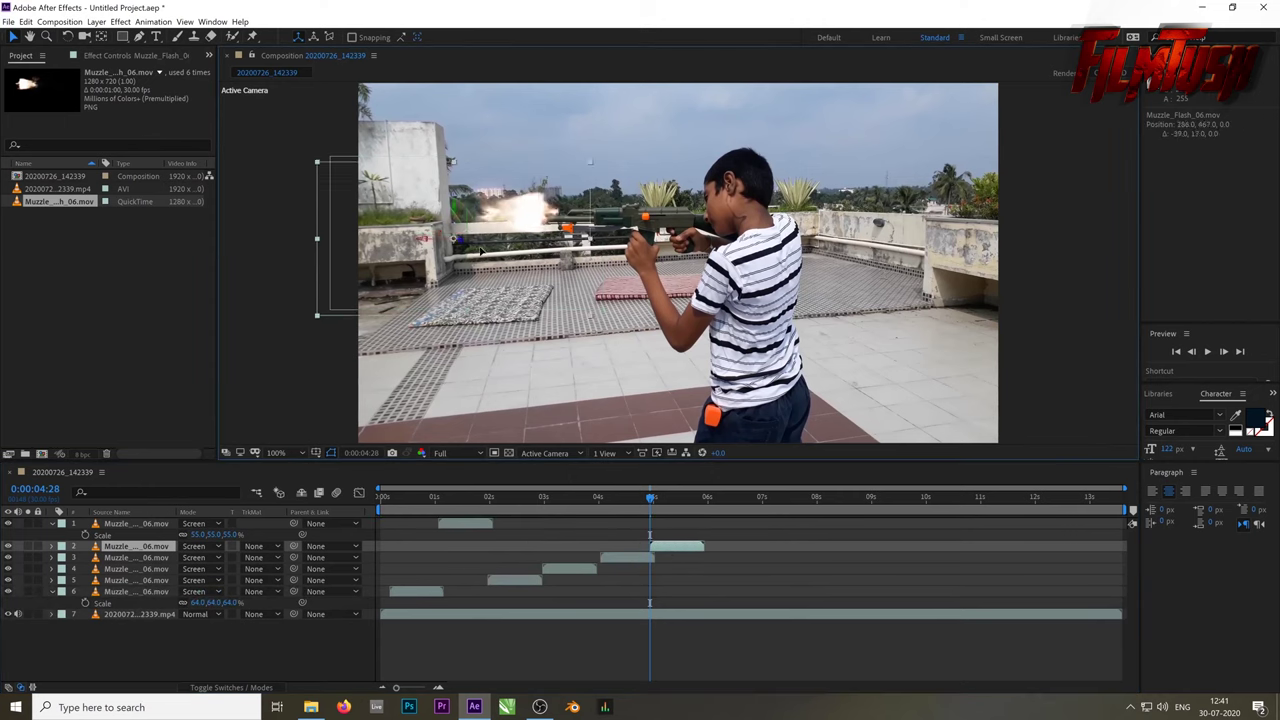
mouse_move(541, 203)
left_mouse_down()
mouse_move(487, 268)
mouse_move(519, 210)
left_mouse_up()
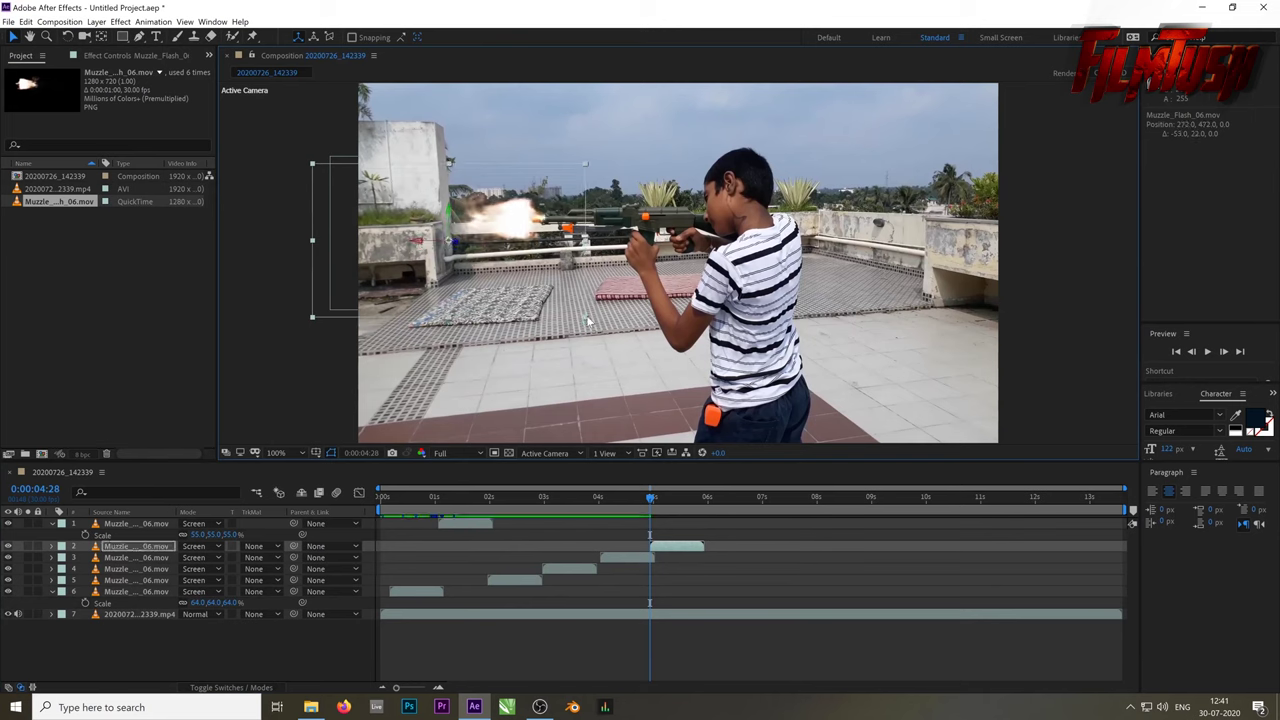
Set the newest flash's Scale to 68% and scrub and play through the shot to check it
key("s")
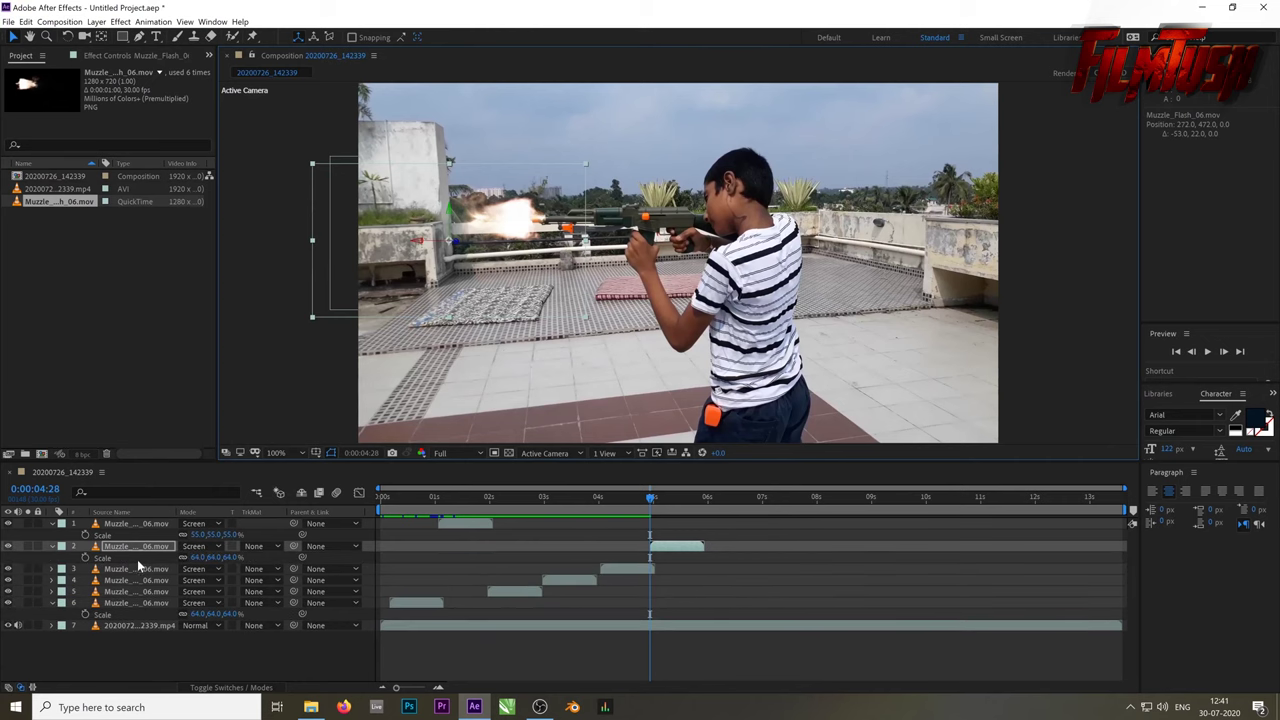
left_click_drag(195, 557, 200, 557)
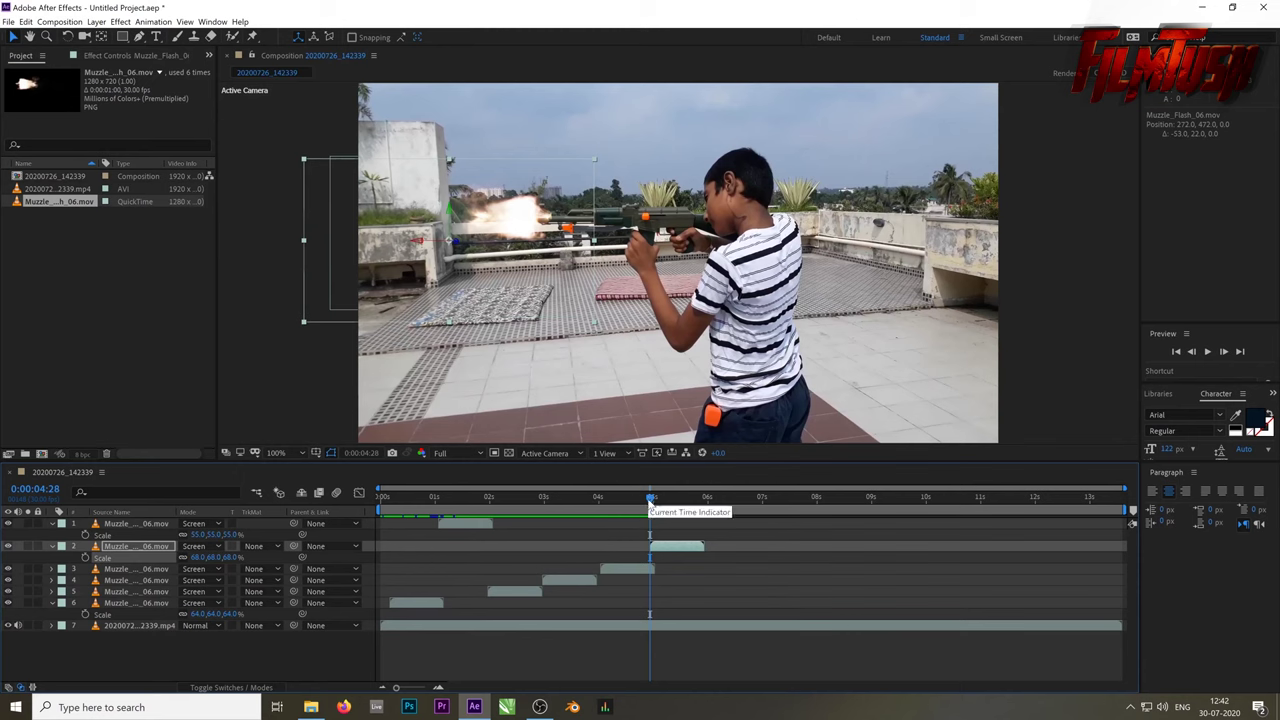
left_click_drag(650, 503, 705, 512)
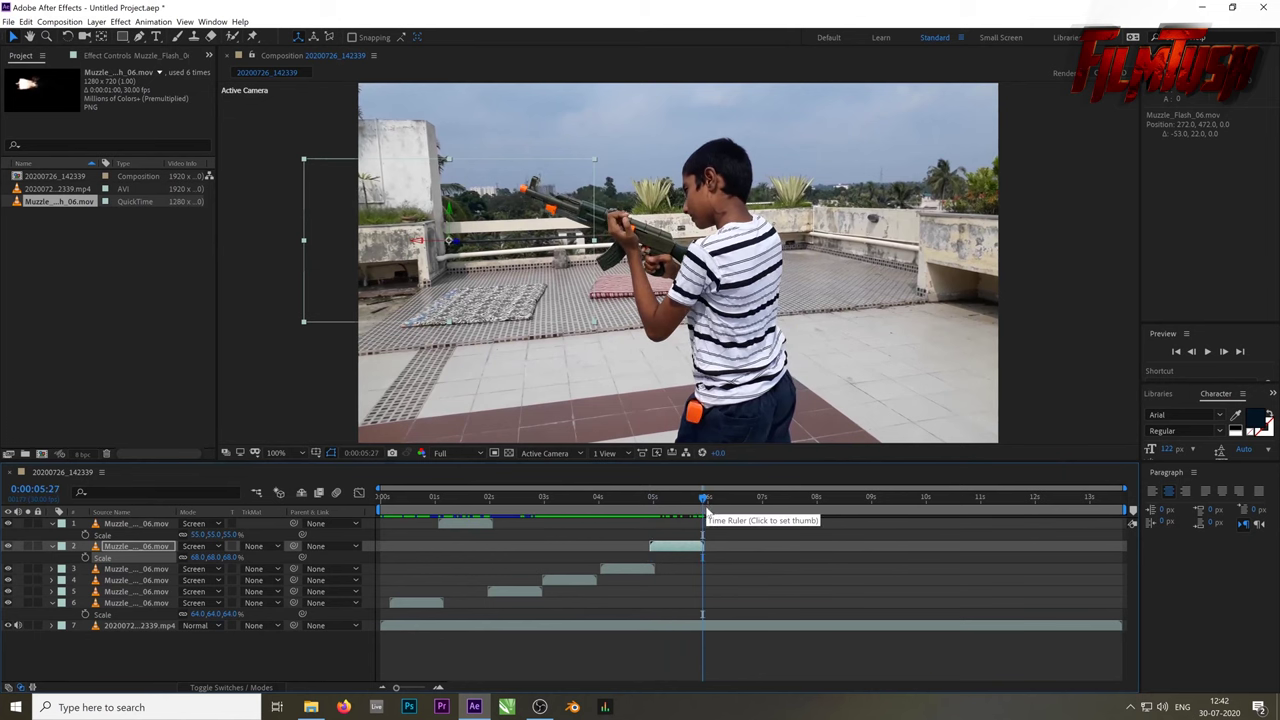
left_click_drag(706, 510, 660, 517)
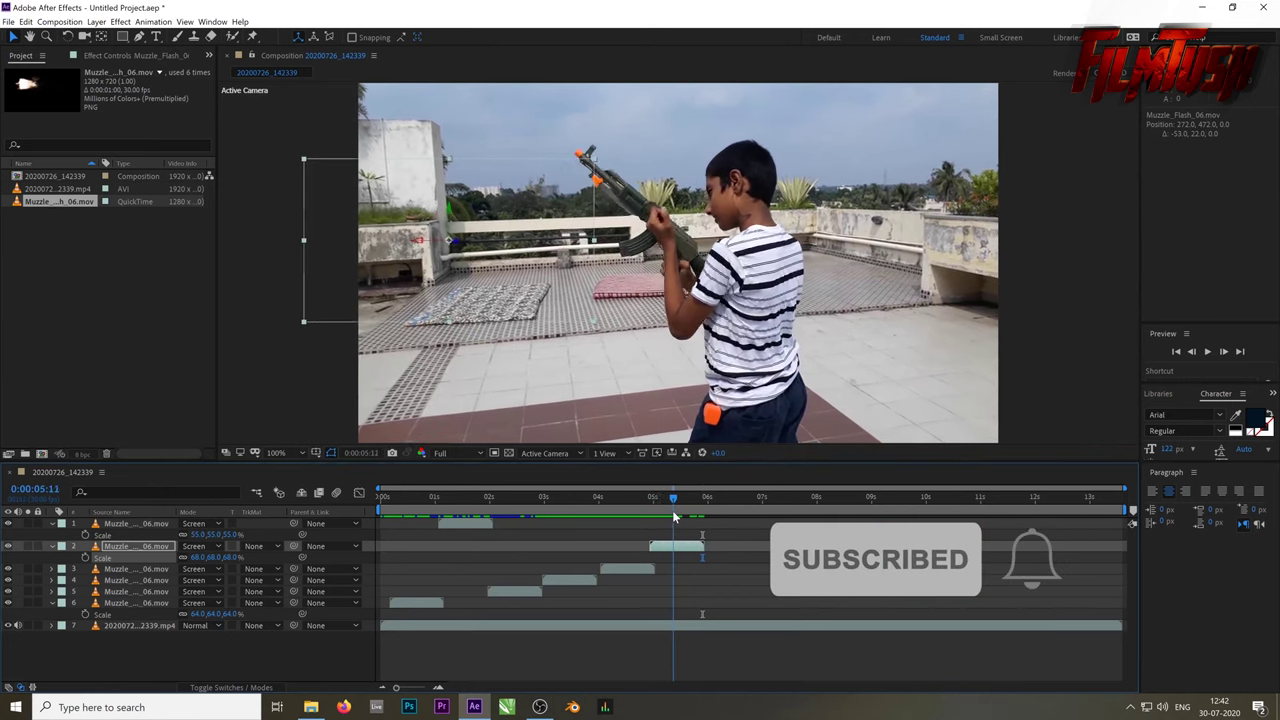
left_click_drag(660, 517, 678, 517)
key("space")
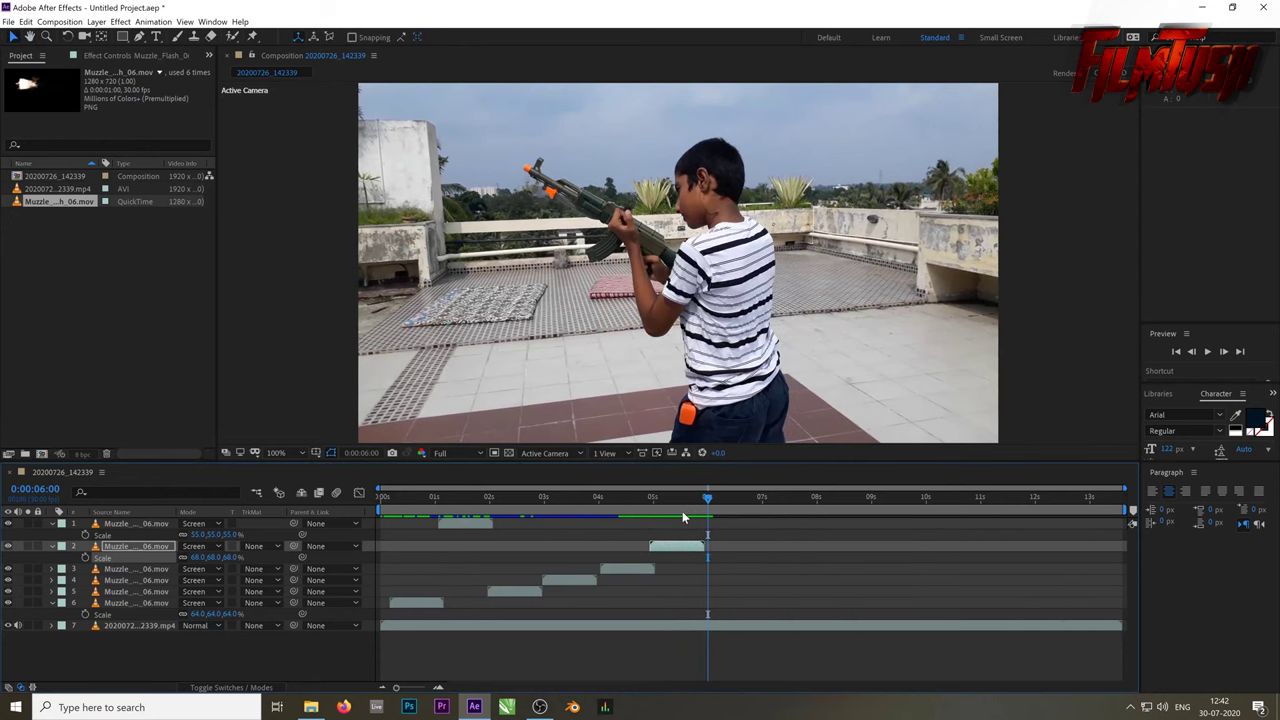
Step back and forth frame by frame around the 68% flash to review its timing
key("Page_Up")
key("Page_Up")
key("Page_Up")
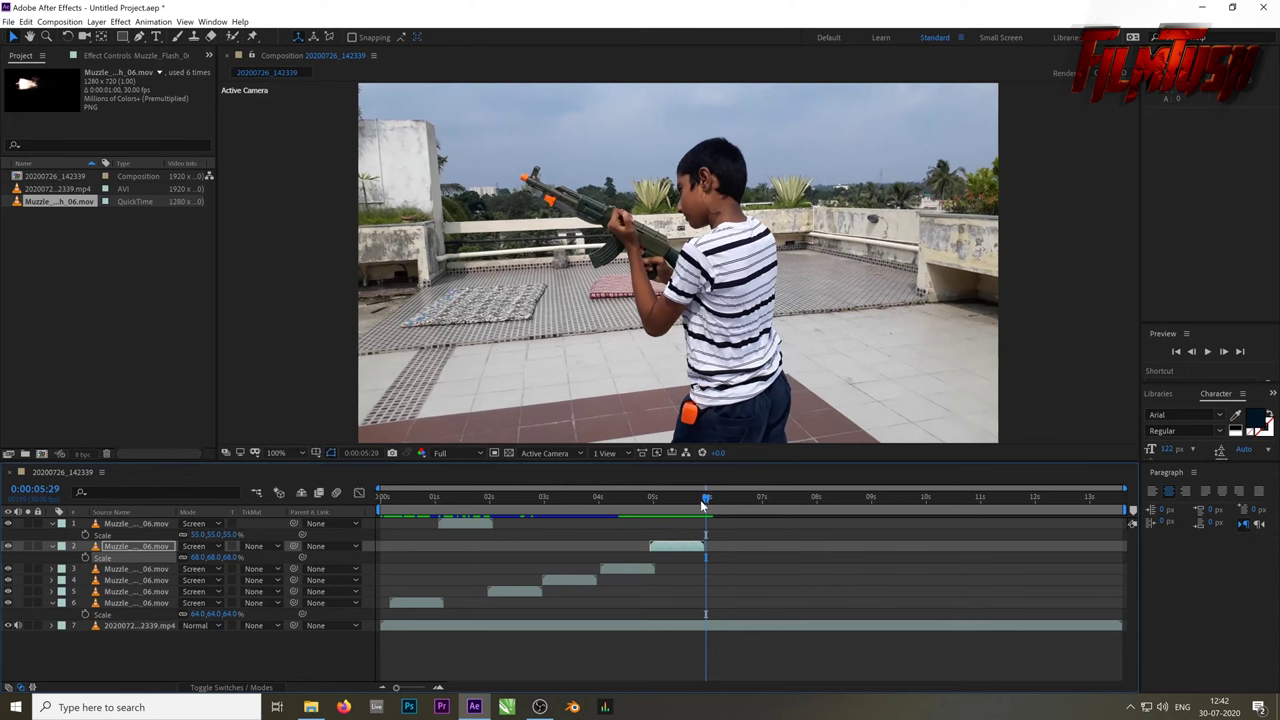
key("Page_Up")
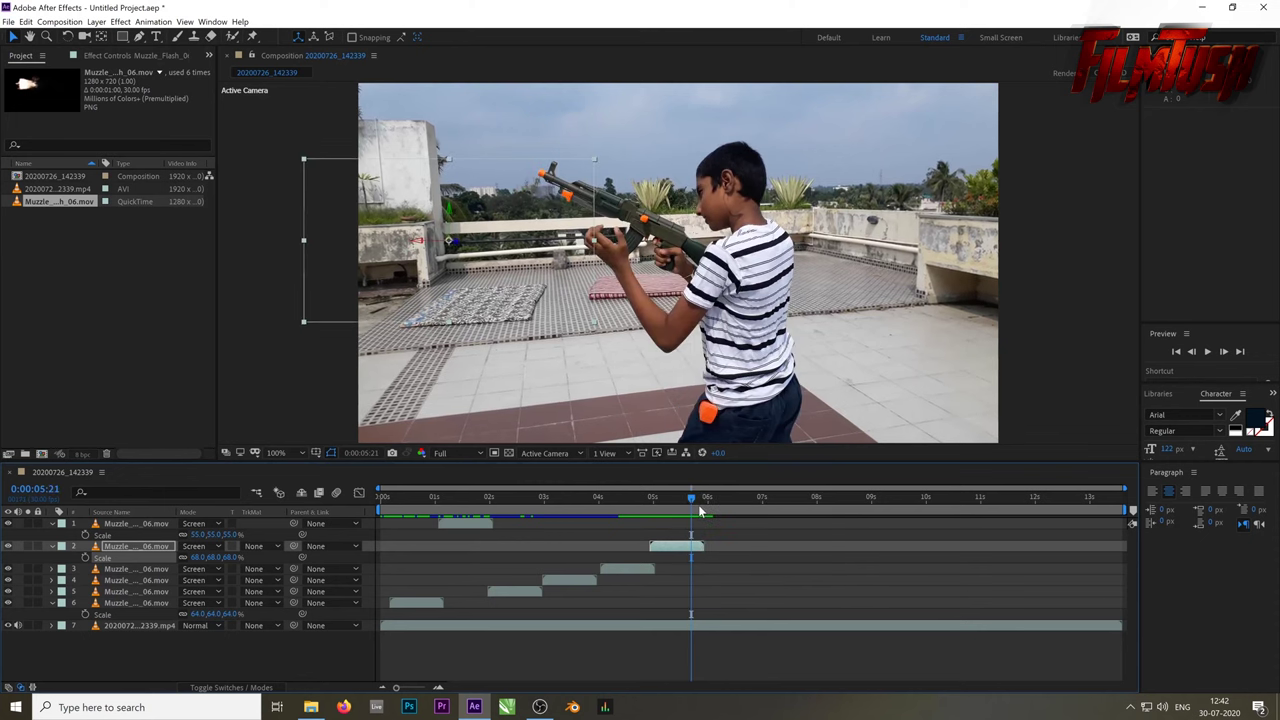
key("Page_Up")
key("Page_Up")
key("Page_Up")
key("Page_Up")
key("Page_Up")
key("Page_Up")
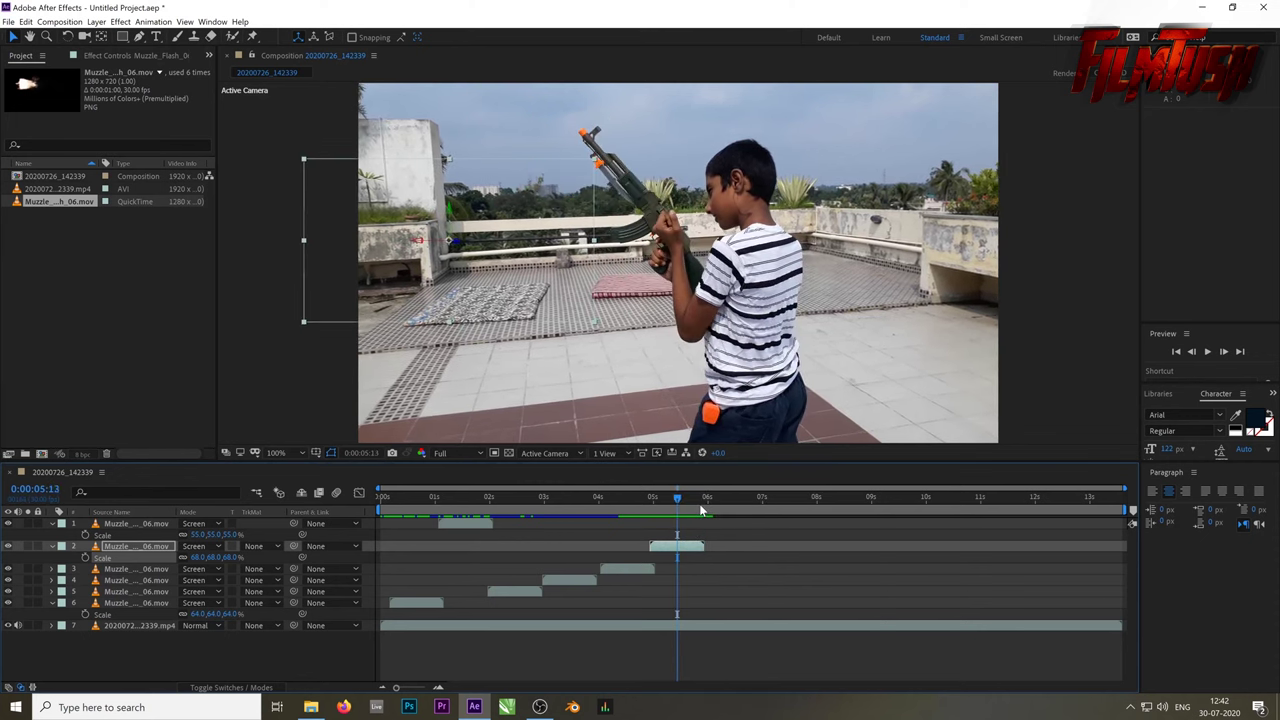
key("Page_Up")
key("Page_Up")
key("Page_Up")
key("Page_Up")
key("Page_Up")
key("Page_Up")
key("Page_Up")
key("Page_Up")
key("Page_Up")
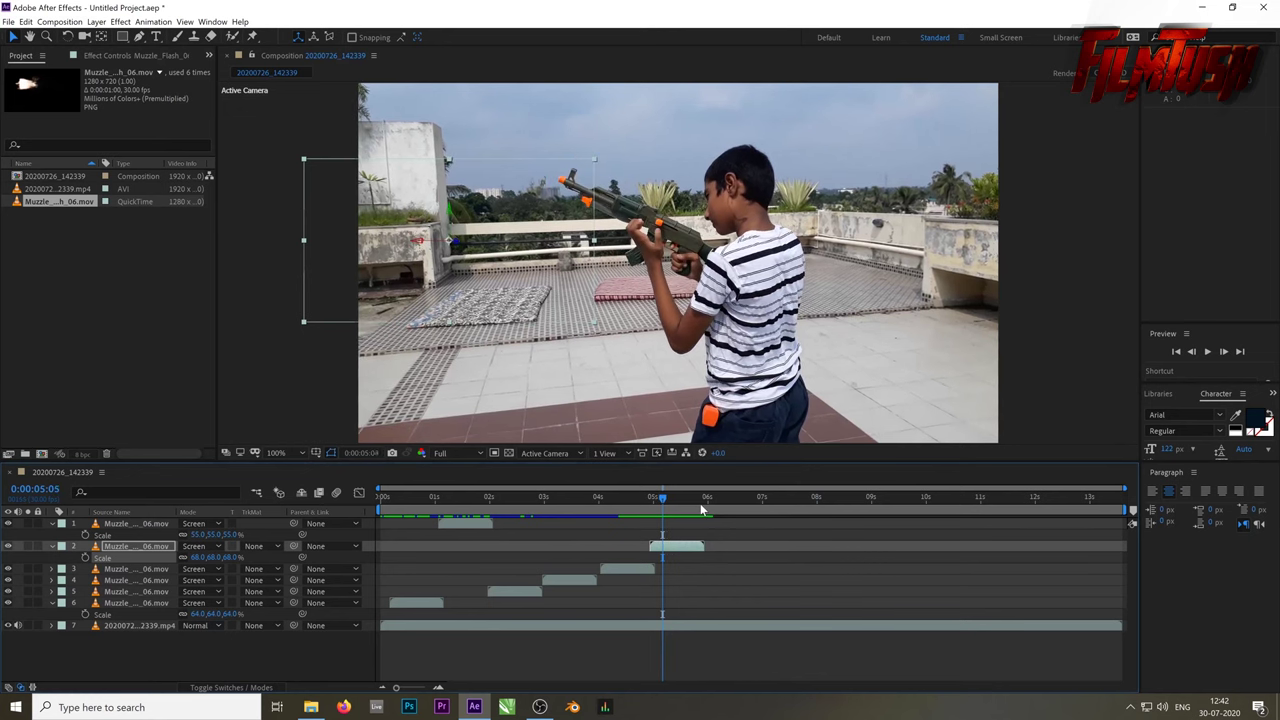
key("Page_Up")
key("Page_Up")
key("Page_Up")
key("Page_Up")
key("Page_Up")
key("Page_Down")
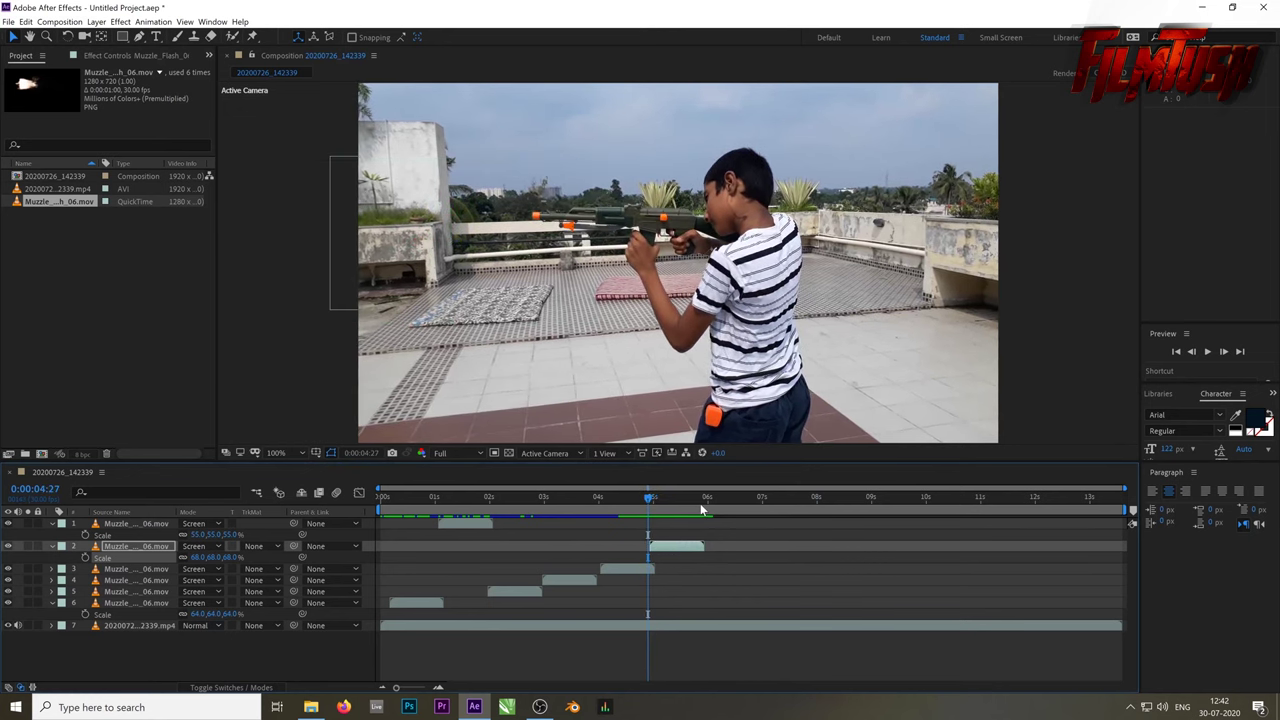
key("Page_Up")
key("Page_Down")
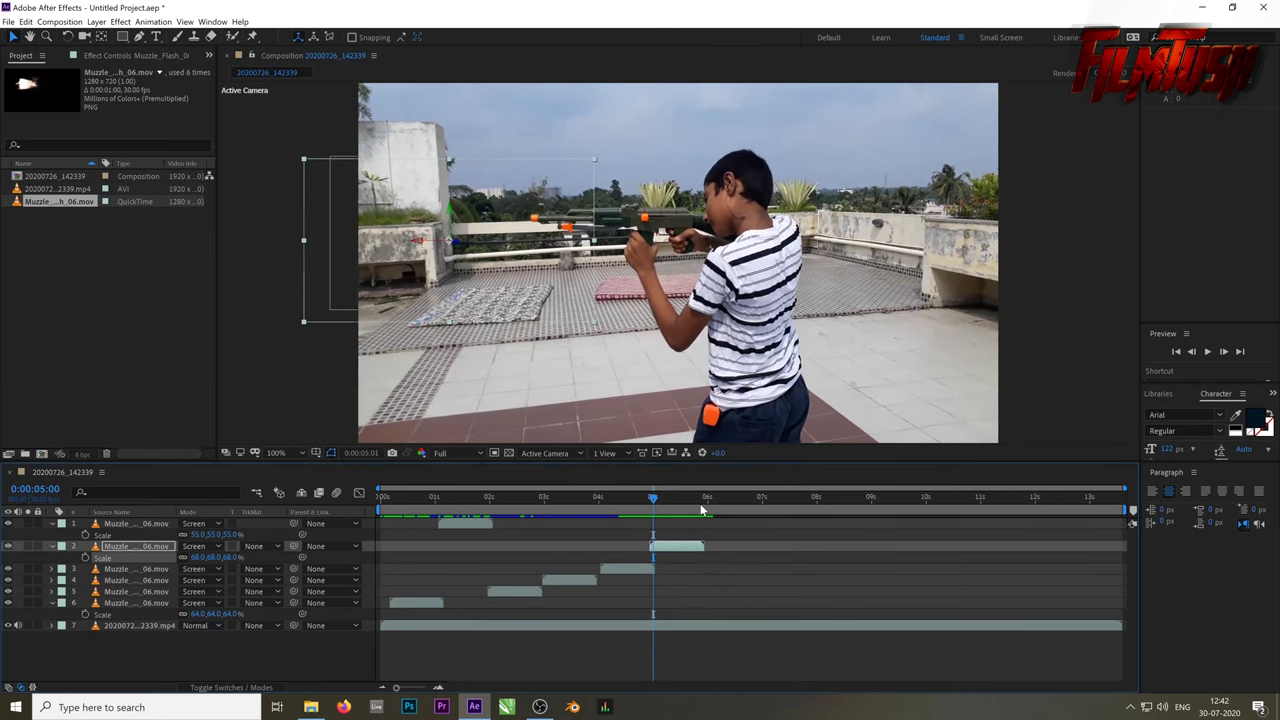
key("Page_Up")
key("Page_Up")
key("Page_Up")
key("Page_Down")
key("Page_Up")
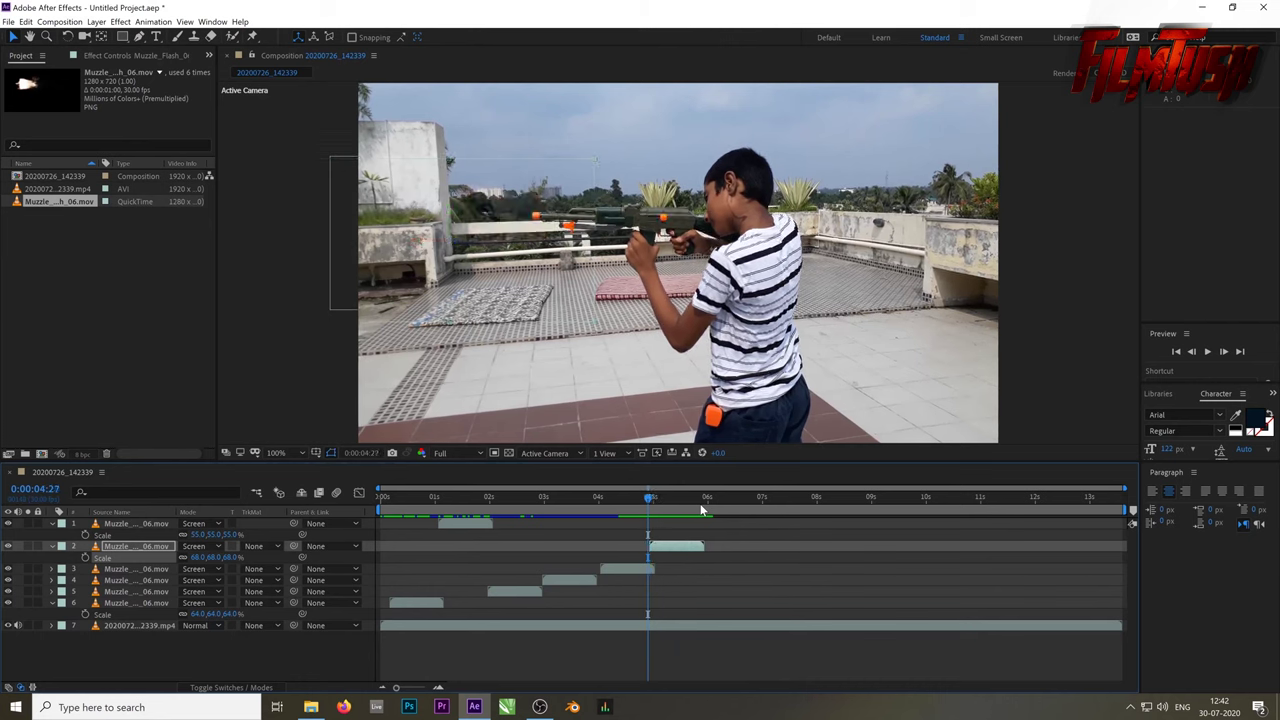
key("Page_Down")
key("Page_Up")
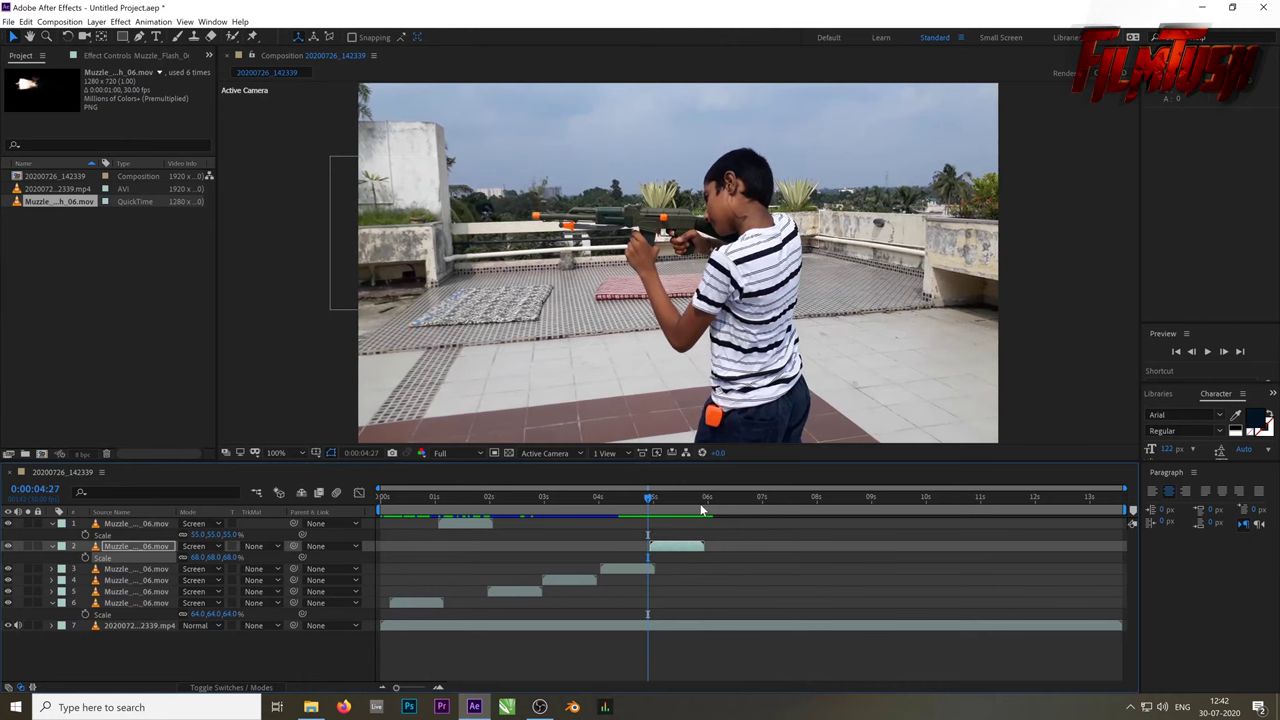
key("Page_Down")
key("Page_Up")
key("Page_Down")
key("Page_Down")
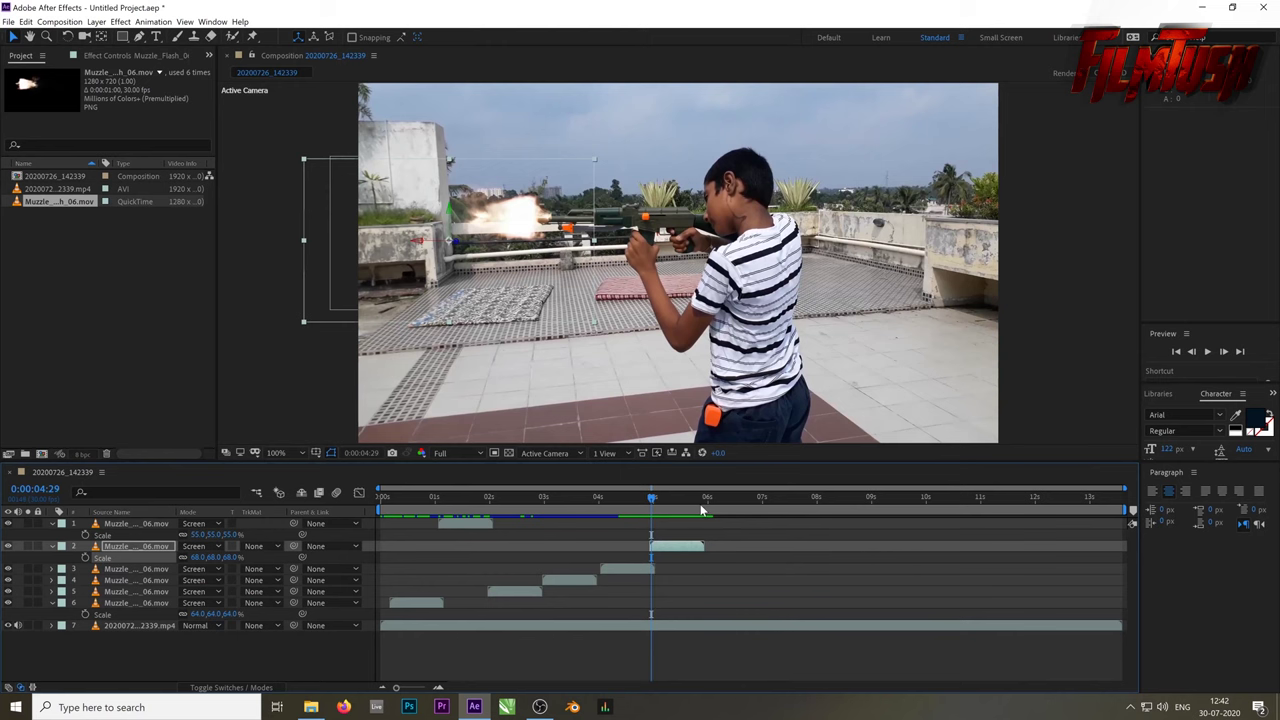
key("Page_Down")
key("Page_Down")
key("Page_Down")
key("Page_Down")
key("Page_Down")
key("Page_Down")
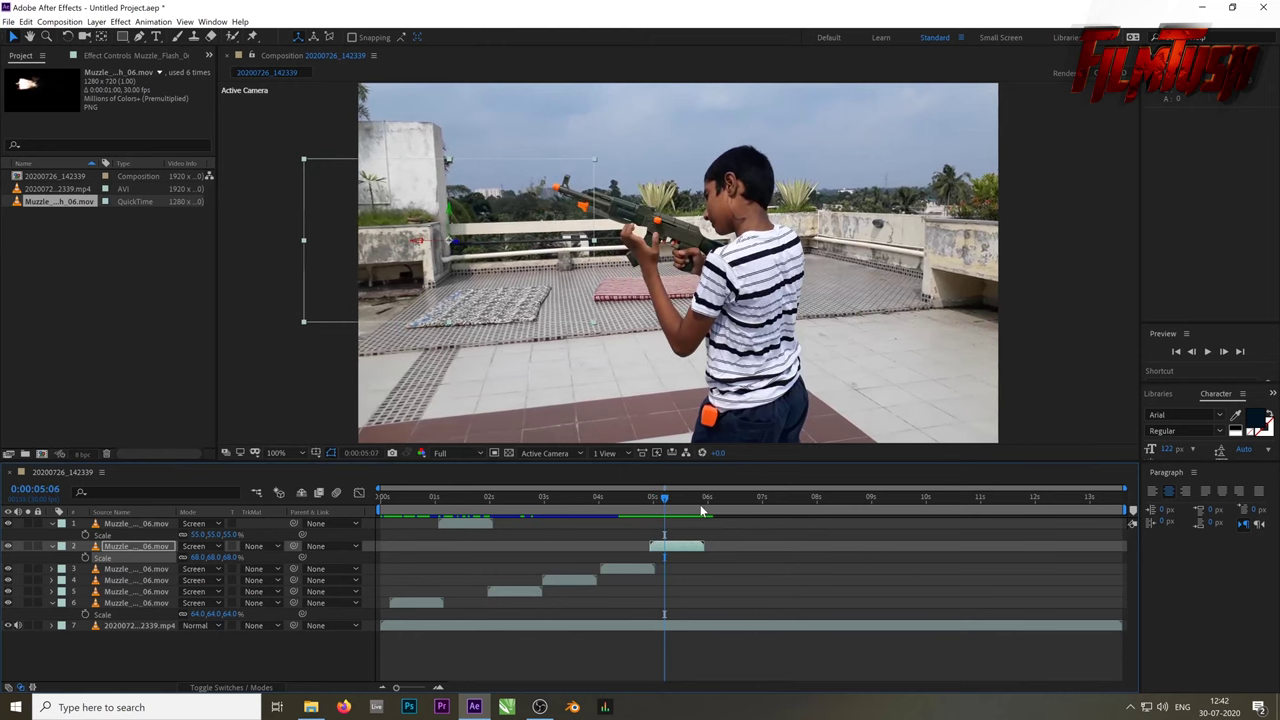
key("Page_Down")
key("Page_Down")
key("Page_Down")
Advance frame by frame through the later footage to about 0:00:05:28
key("Page_Down")
key("Page_Down")
key("Page_Down")
key("Page_Down")
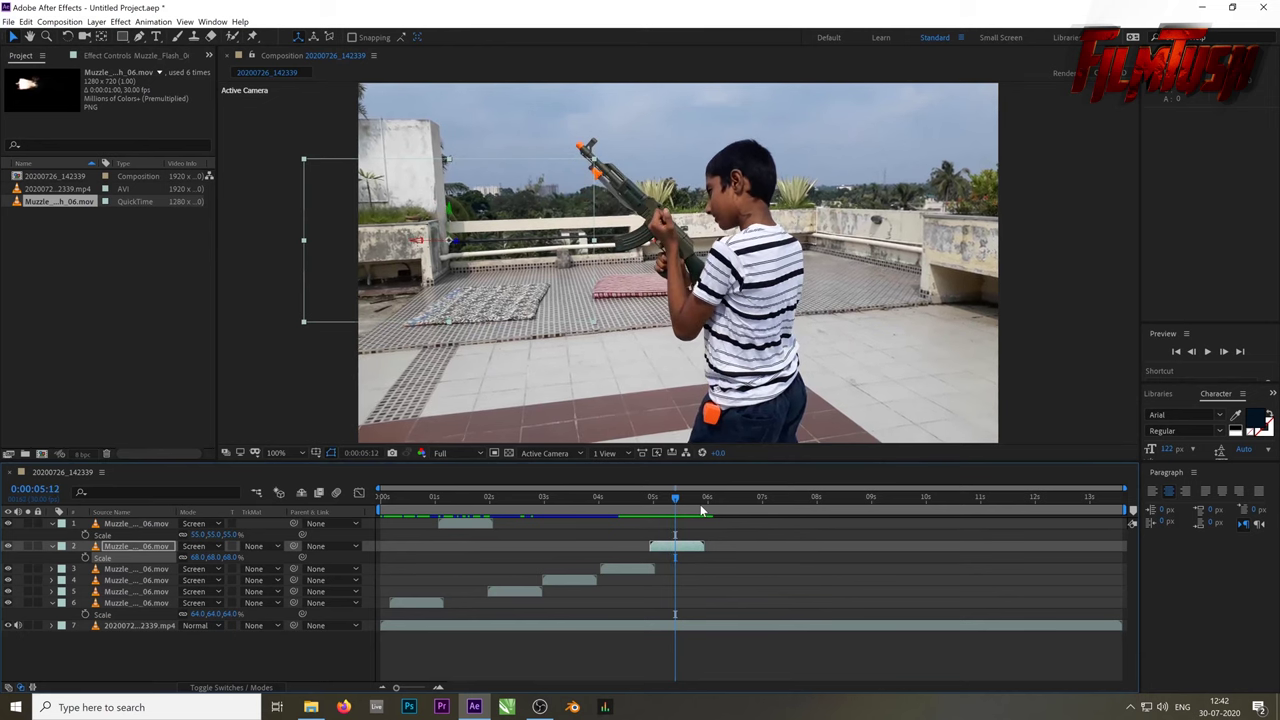
key("Page_Down")
key("Page_Down")
key("Page_Down")
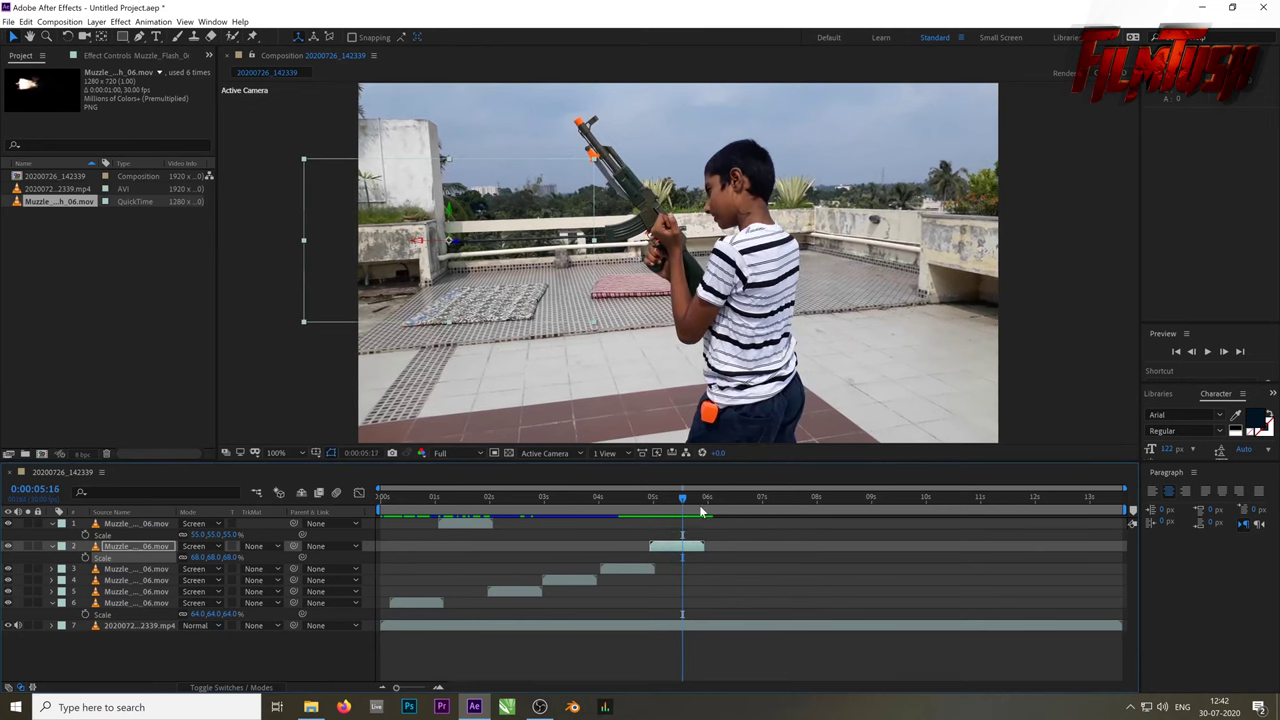
key("Page_Down")
key("Page_Down")
key("Page_Down")
key("Page_Down")
key("Page_Down")
key("Page_Down")
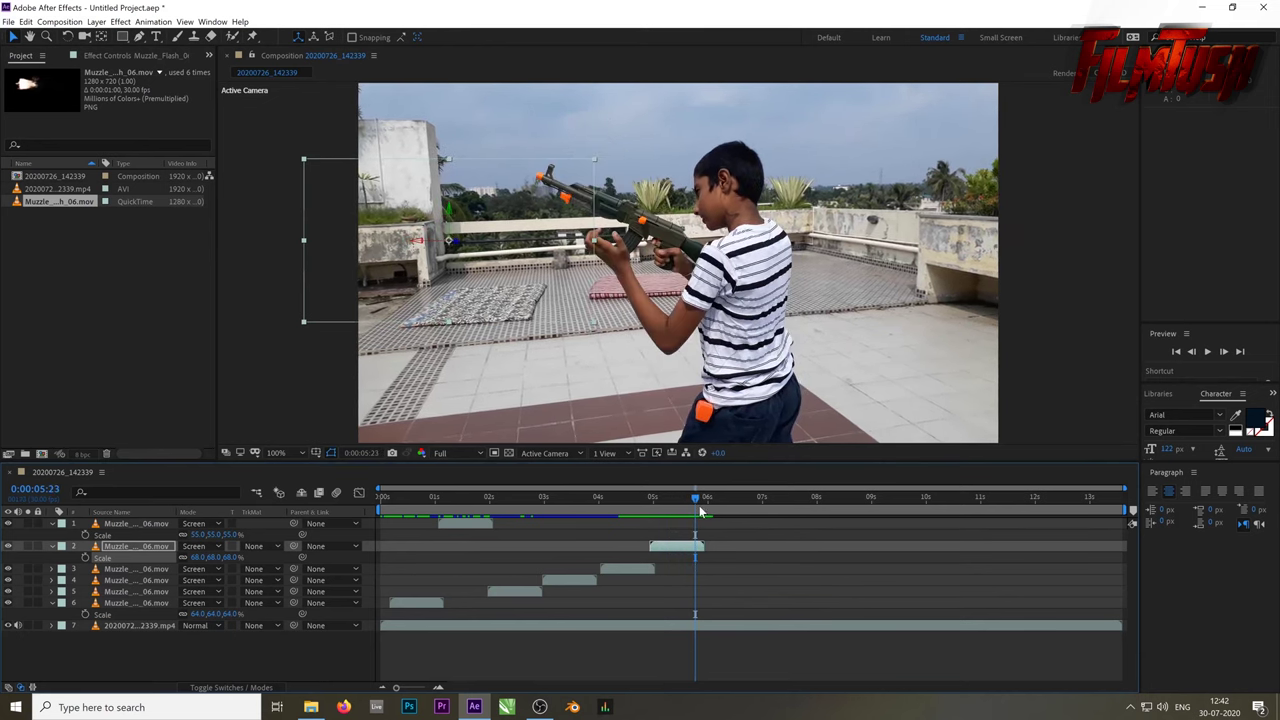
key("Page_Up")
key("Page_Up")
key("Page_Up")
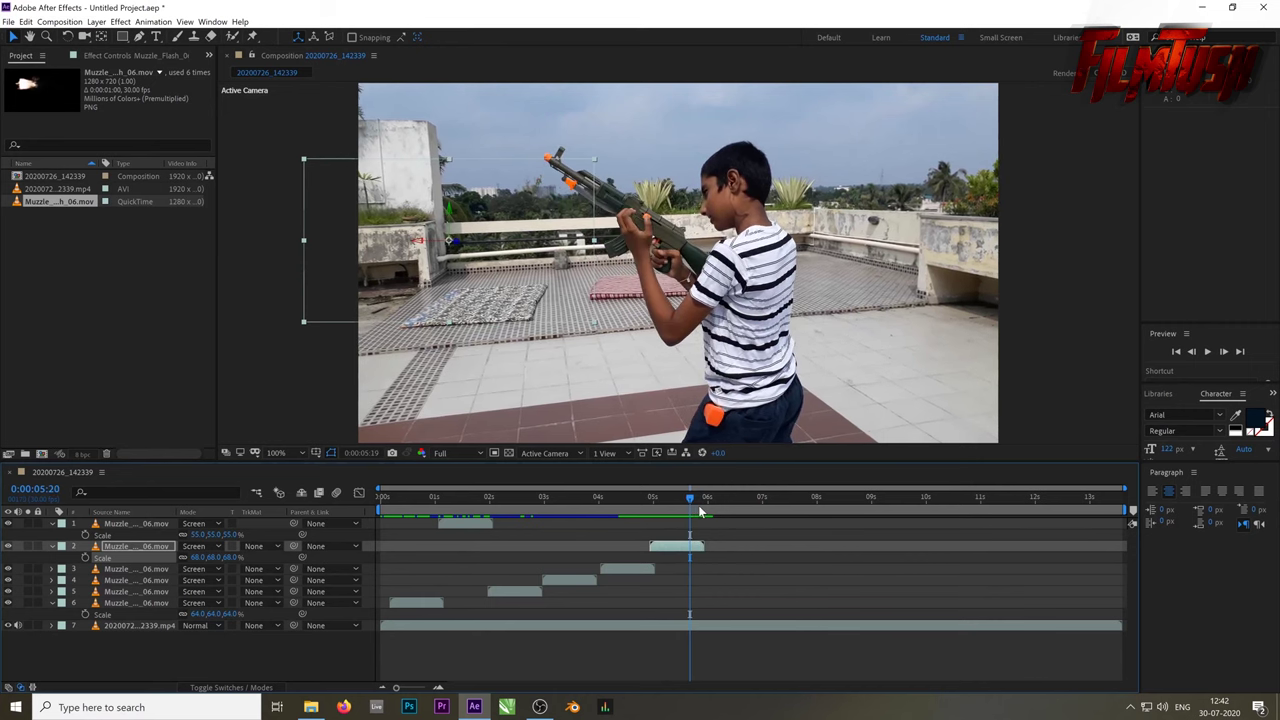
key("Page_Up")
key("Page_Up")
key("Page_Up")
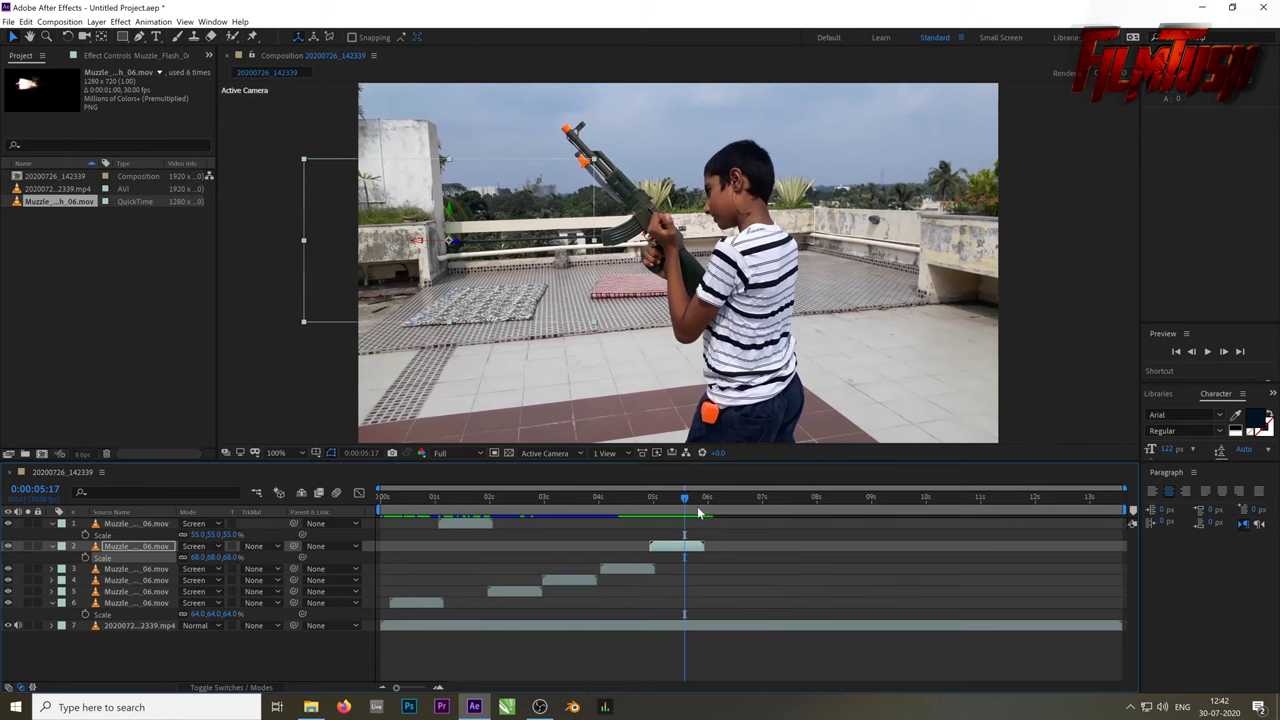
key("Page_Down")
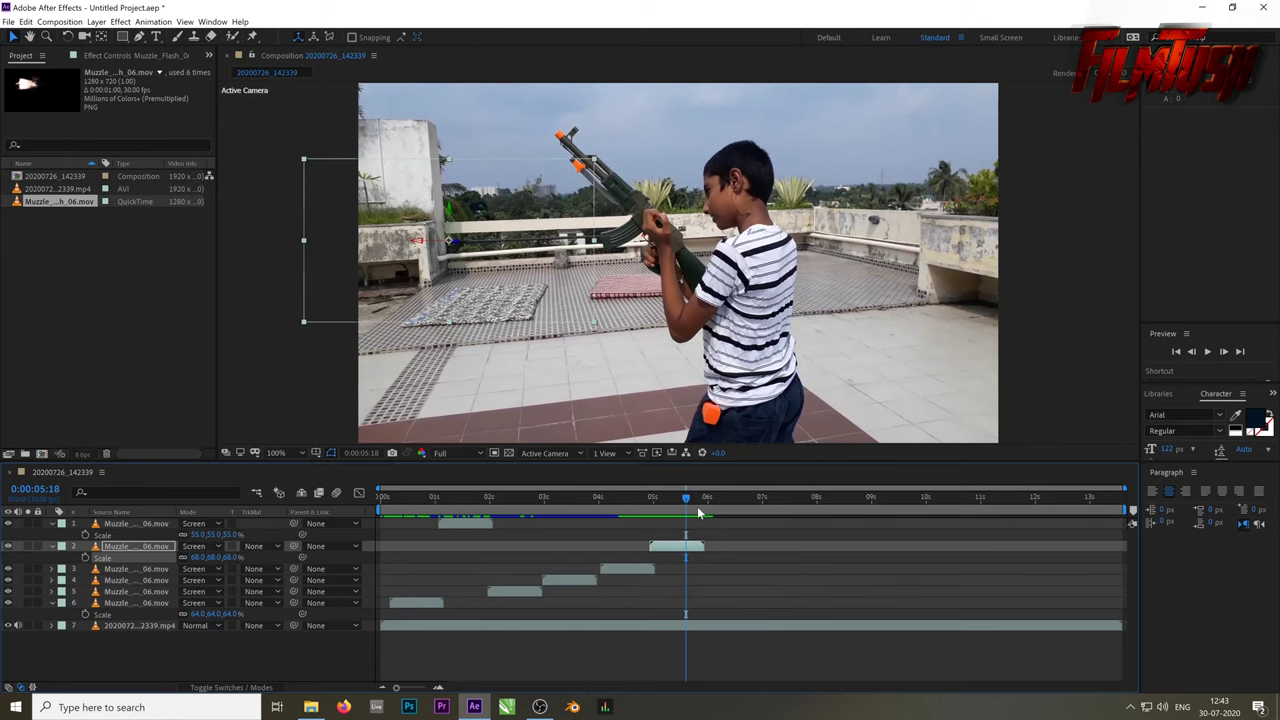
key("Page_Down")
key("Page_Down")
key("Page_Down")
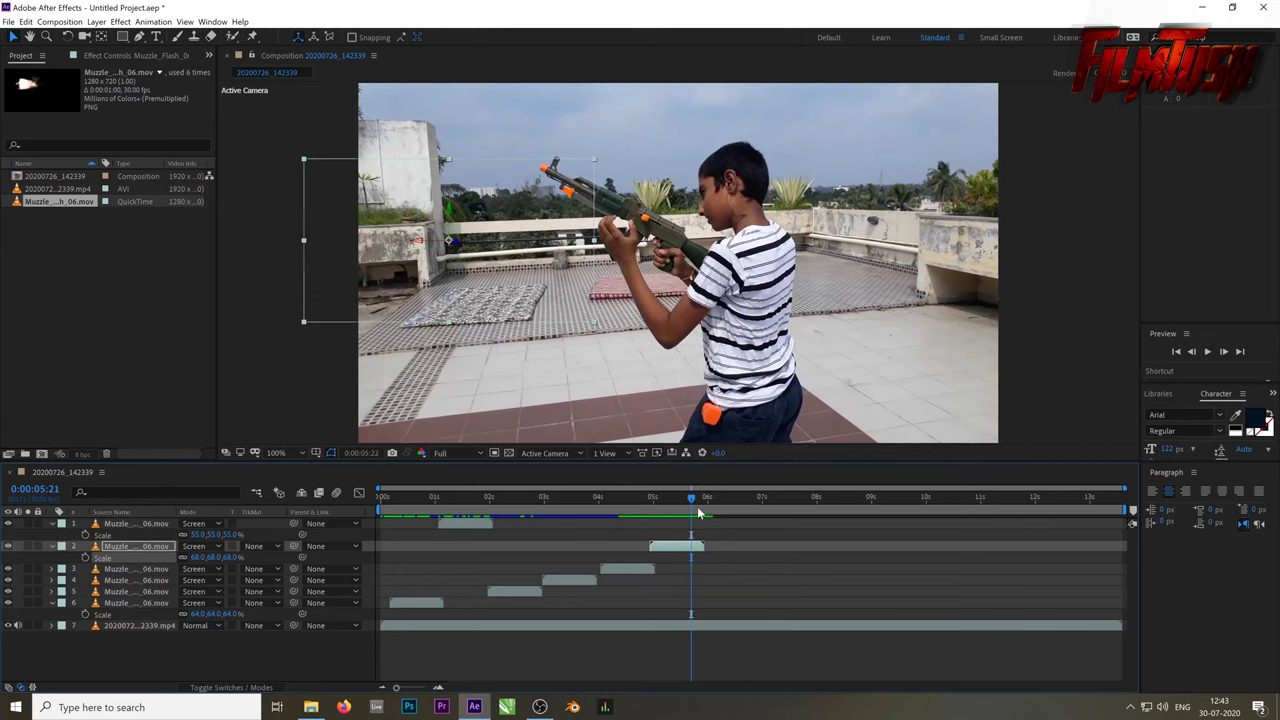
key("Page_Down")
key("Page_Down")
key("Page_Down")
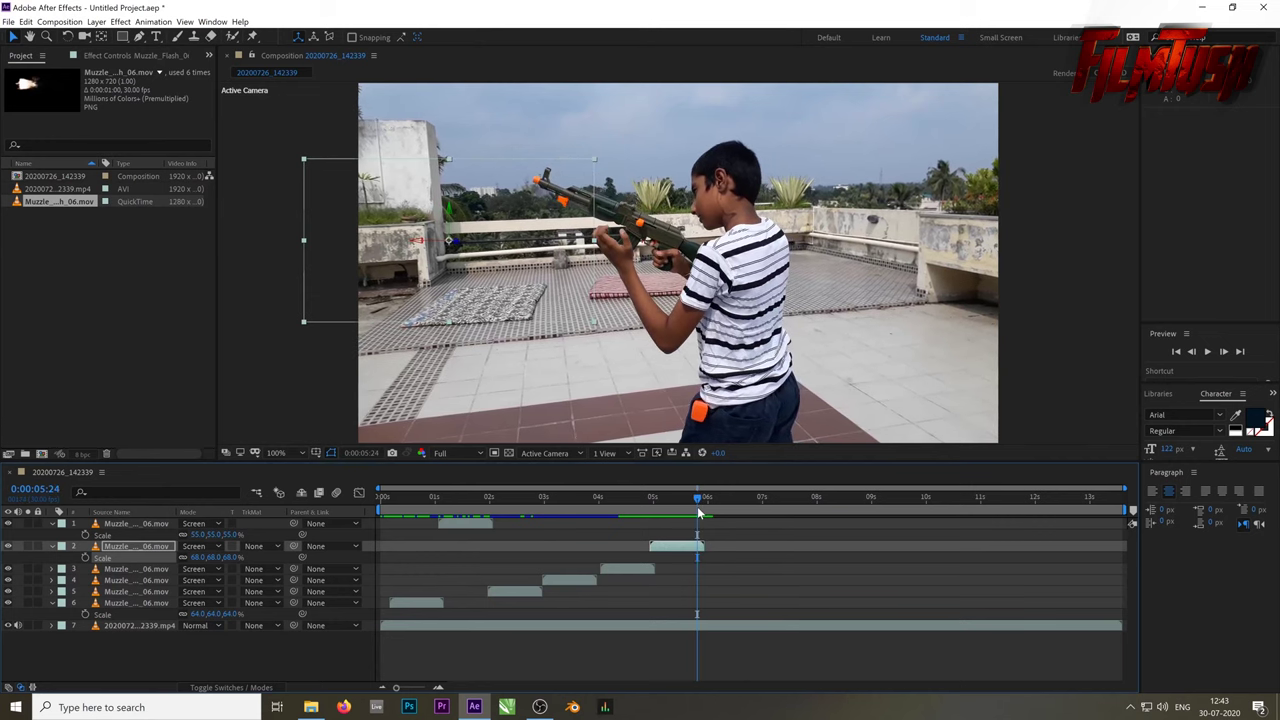
key("Page_Down")
key("Page_Down")
key("Page_Down")
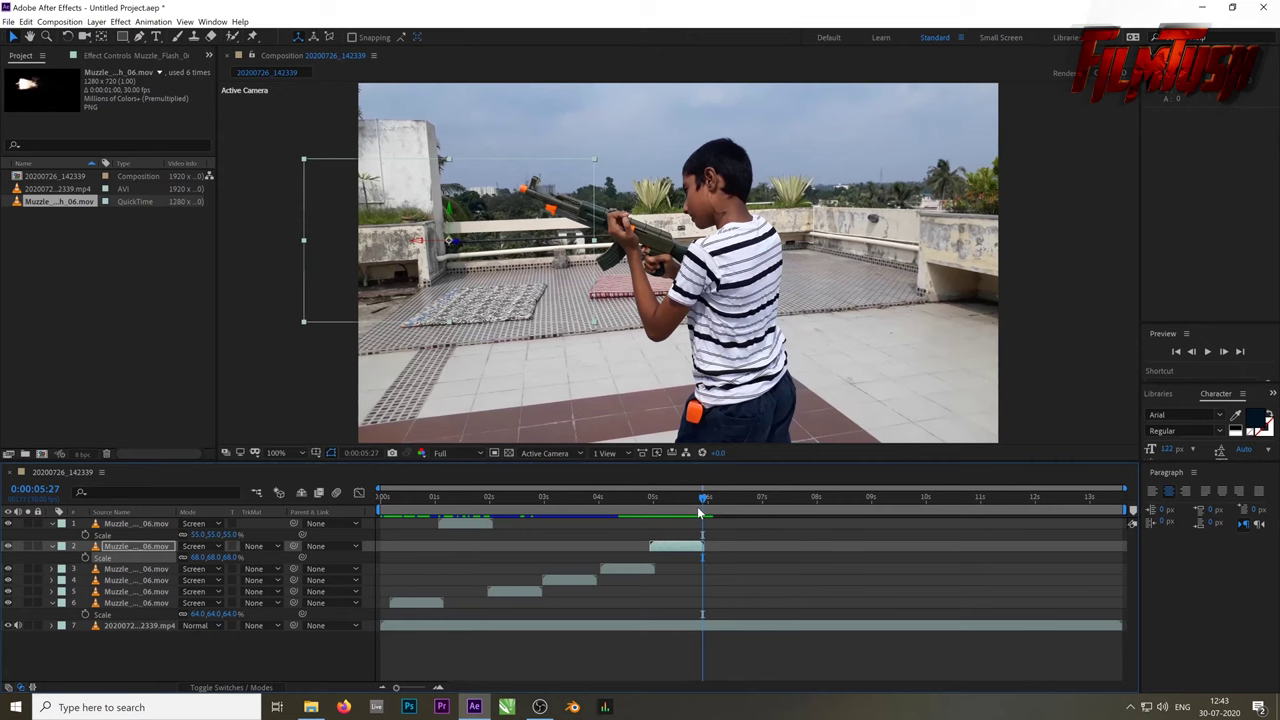
Step forward frame by frame to around the 6-second mark
key("Page_Down")
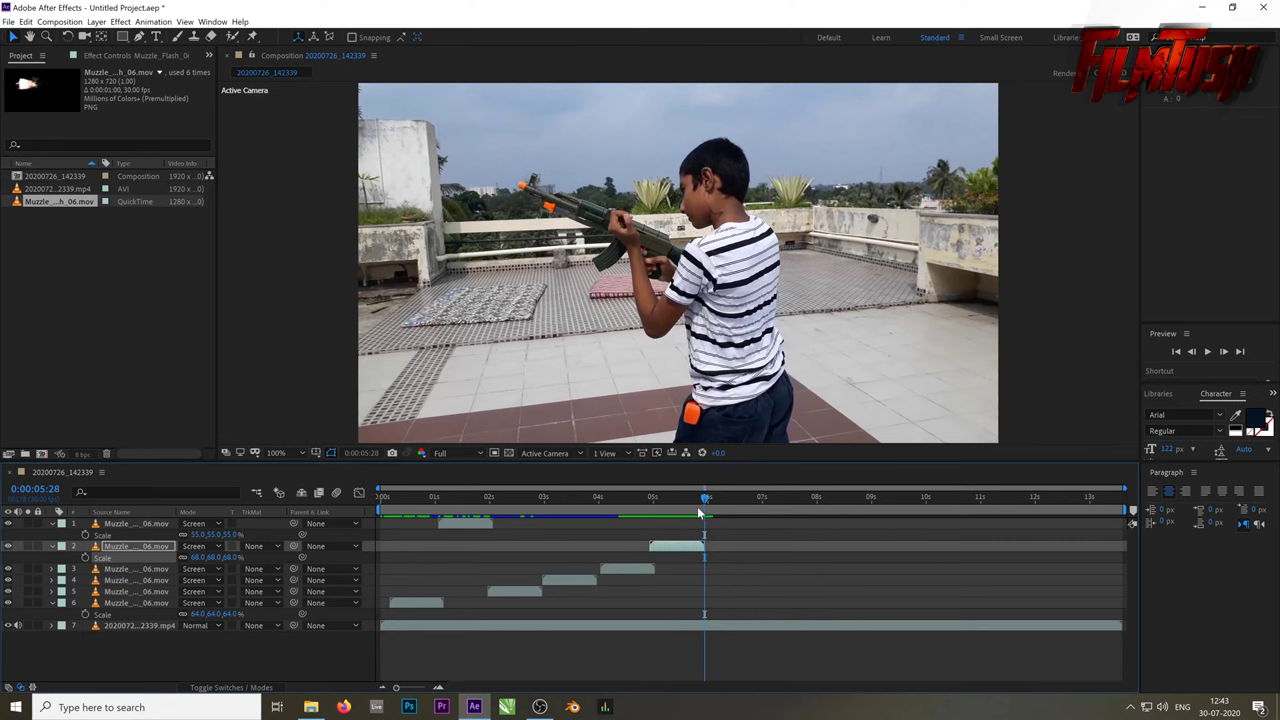
key("Page_Down")
key("Page_Down")
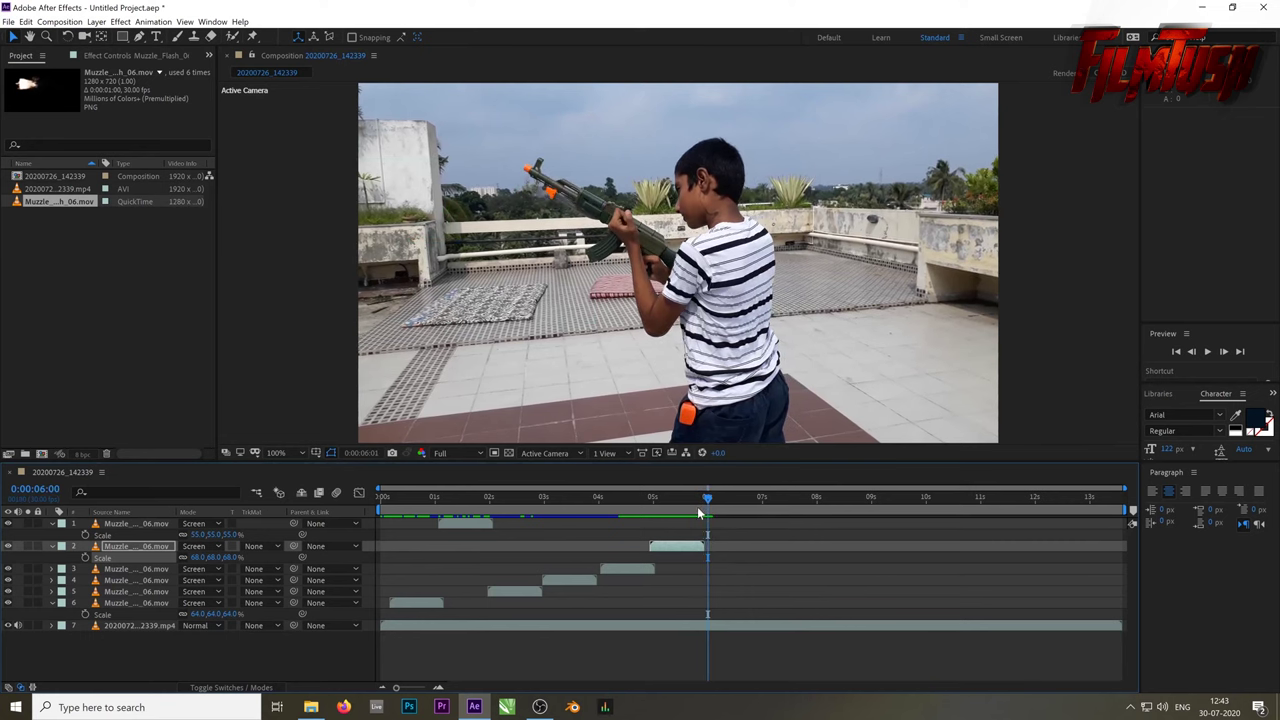
key("Page_Down")
key("Page_Down")
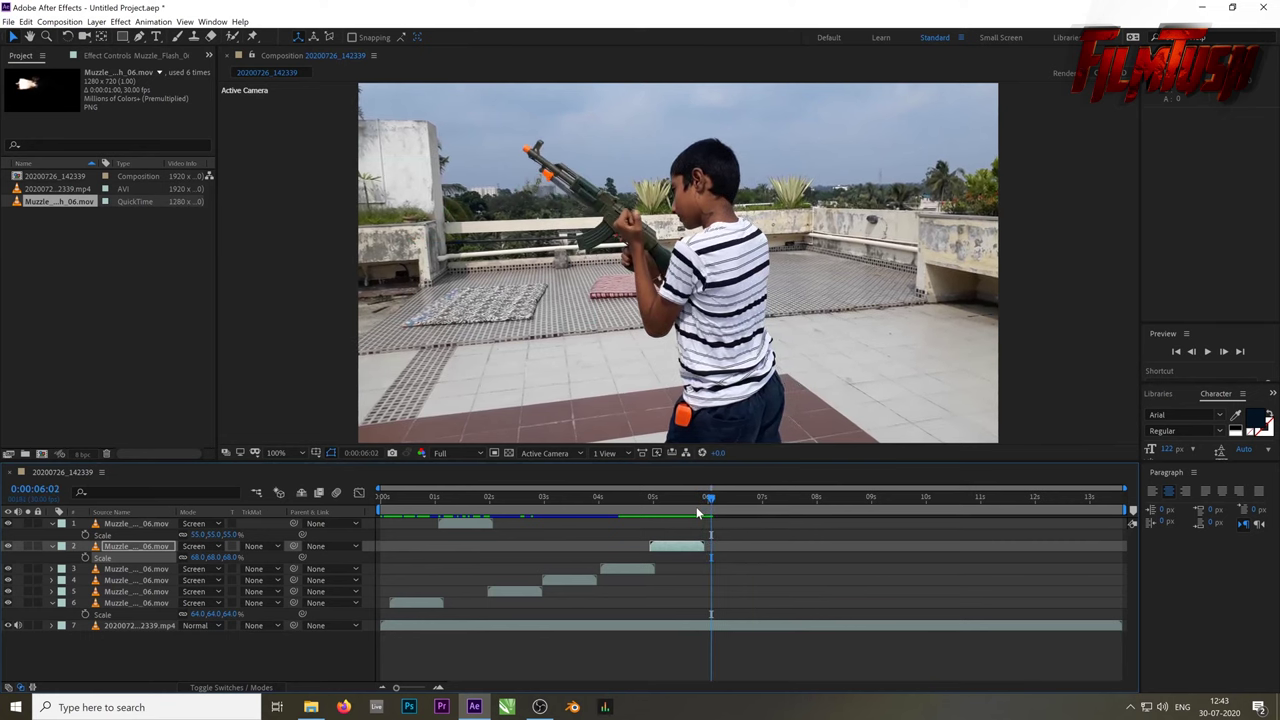
key("Page_Down")
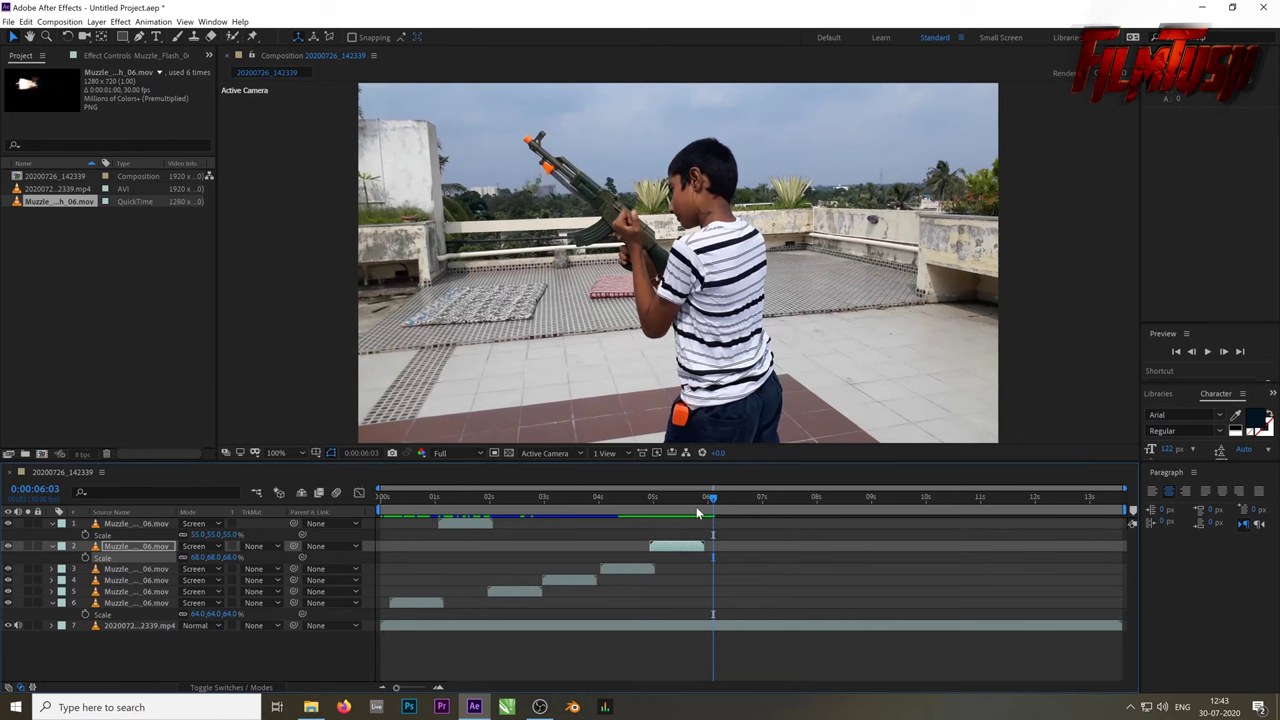
key("Page_Down")
key("Page_Down")
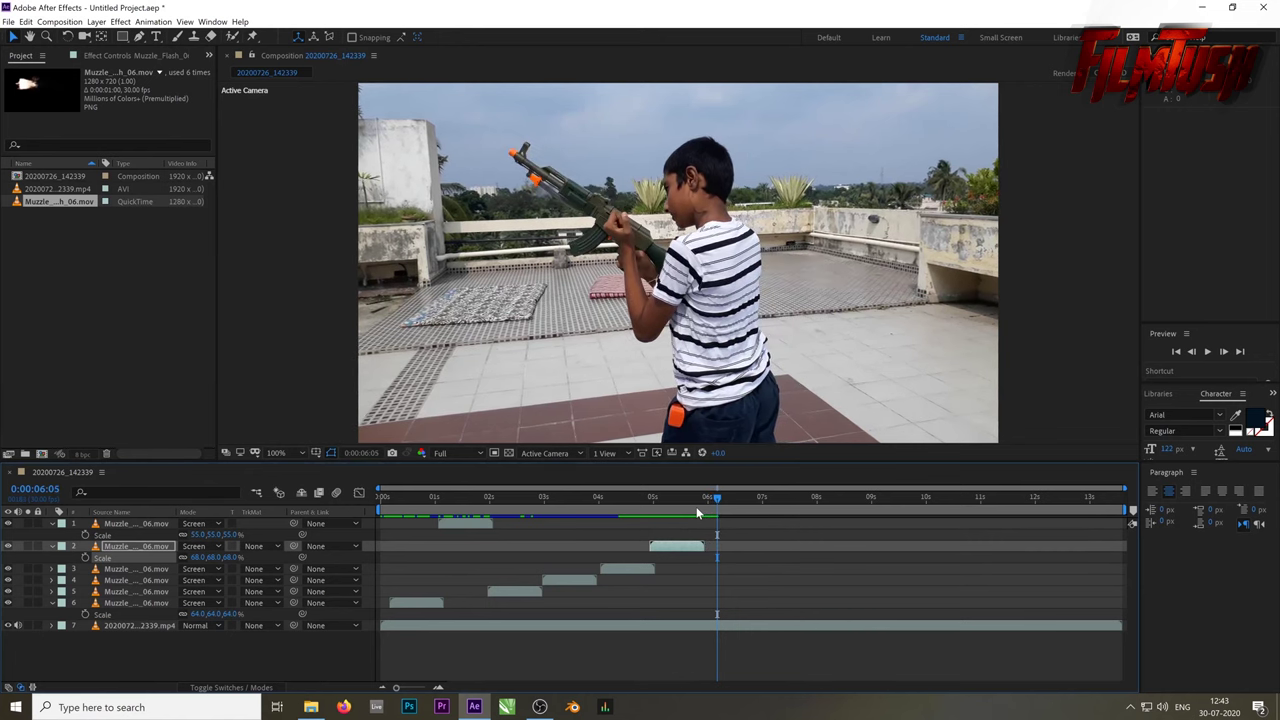
key("Page_Down")
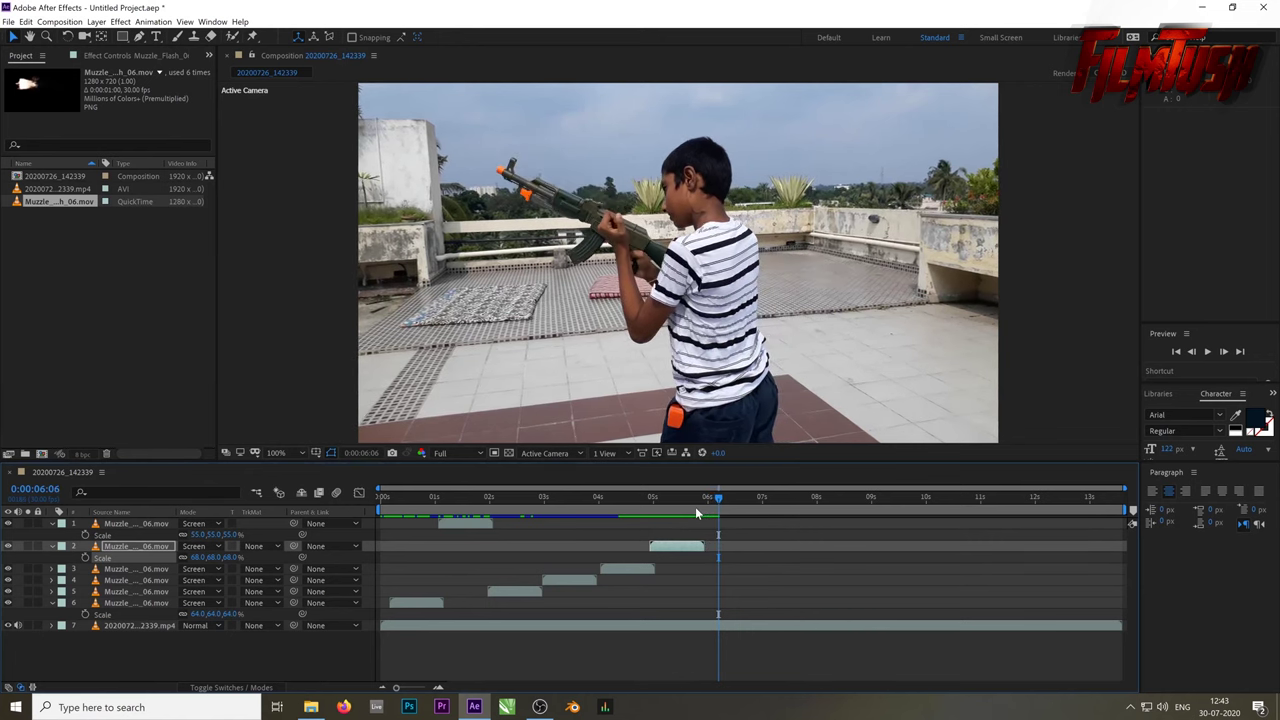
Keep stepping forward and settle on the level-gun firing frame at 0:00:07:02
key("Page_Down")
key("Page_Down")
key("Page_Down")
key("Page_Down")
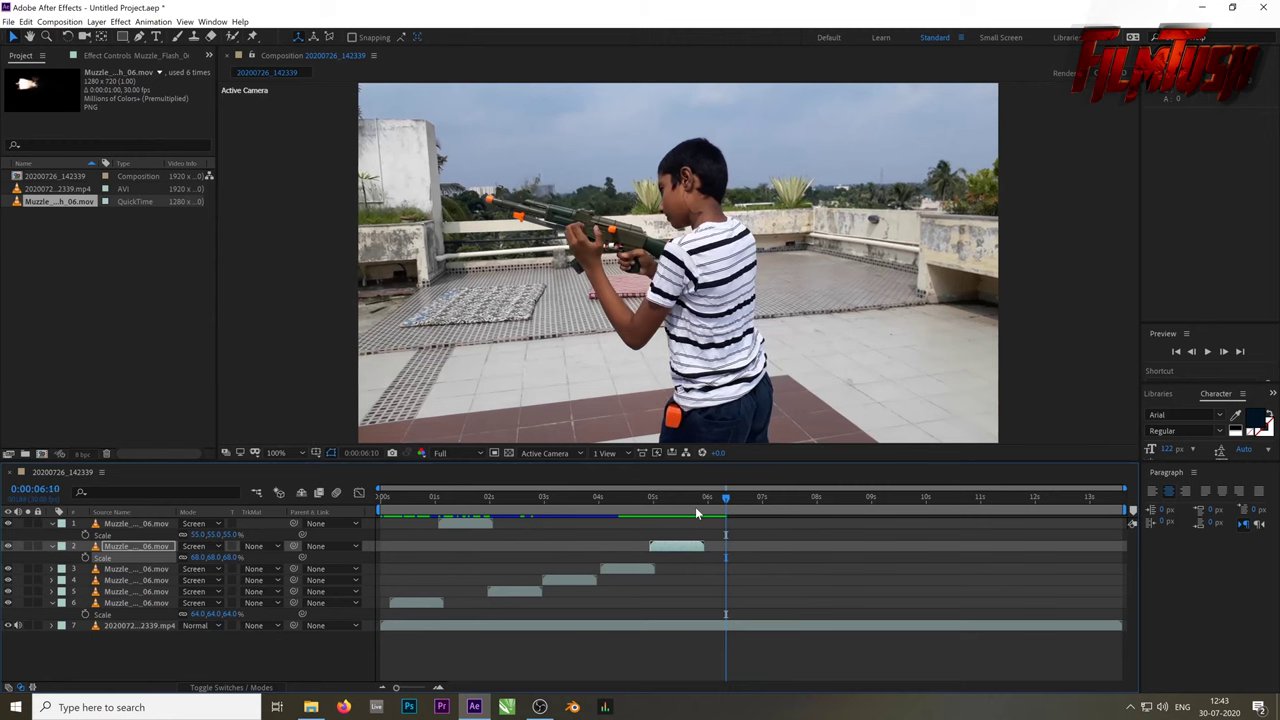
key("Page_Down")
key("Page_Down")
key("Page_Down")
key("Page_Down")
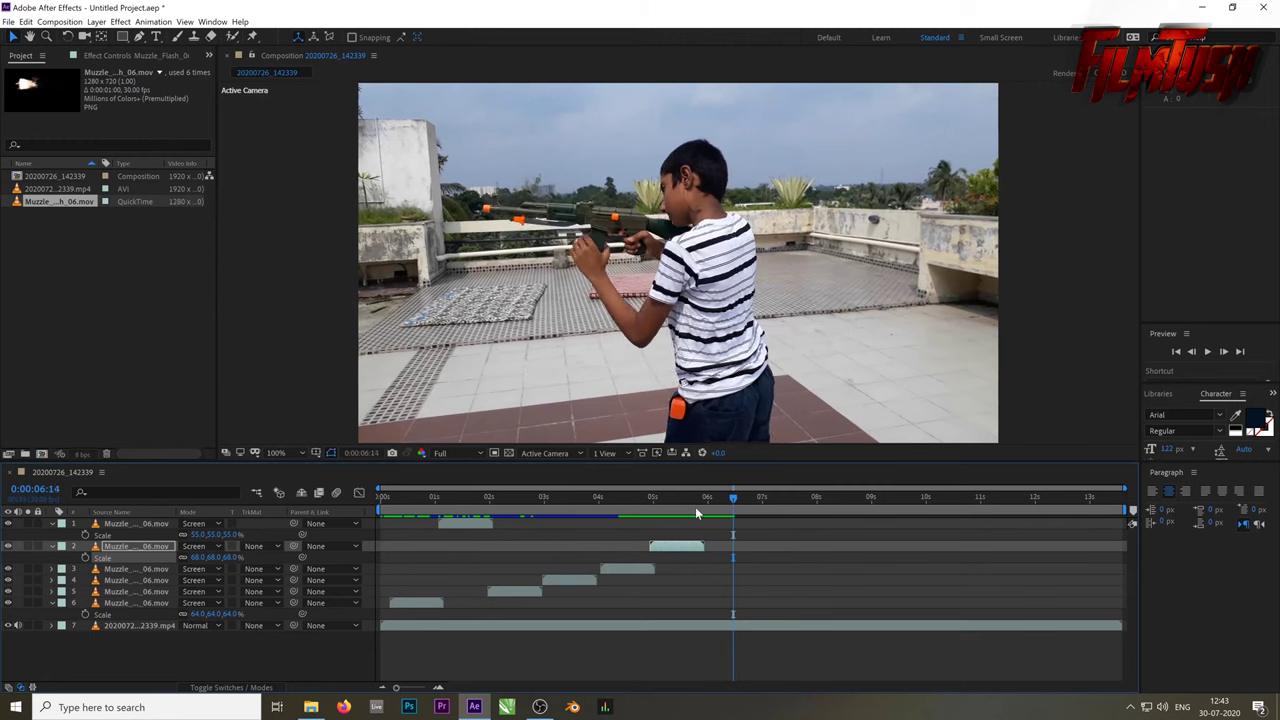
key("Page_Down")
key("Page_Down")
key("Page_Down")
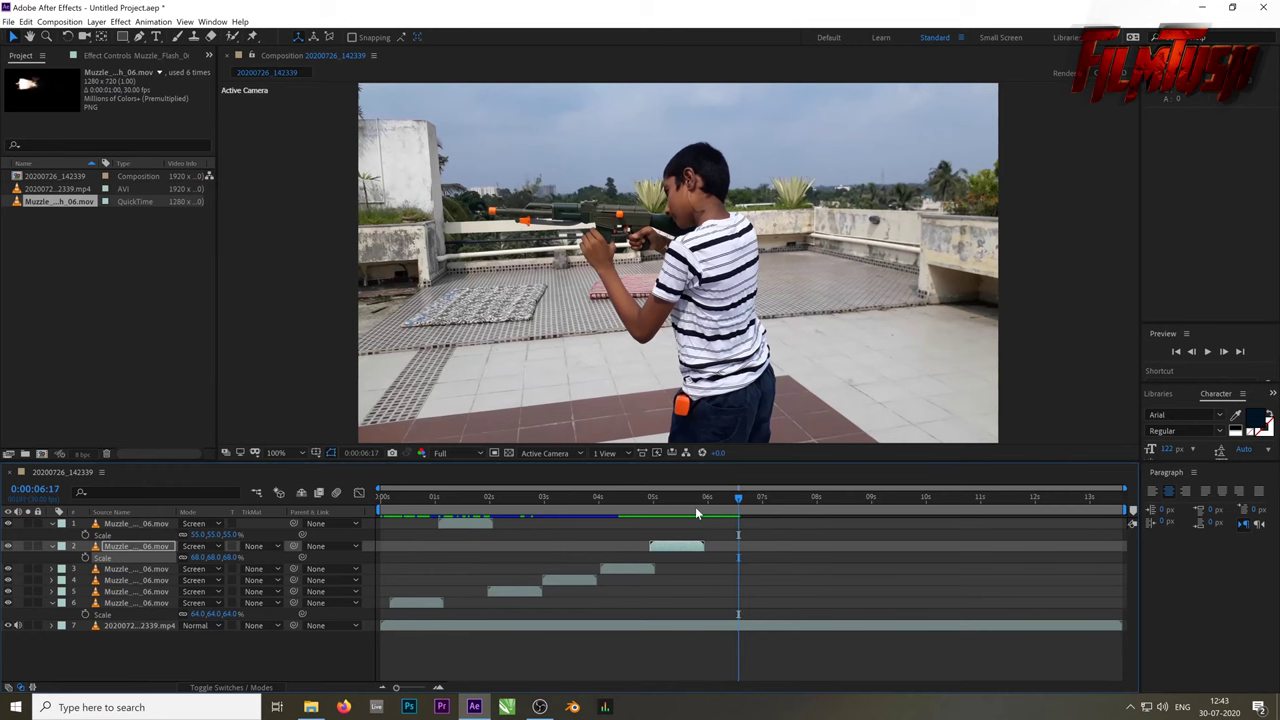
key("Page_Down")
key("Page_Down")
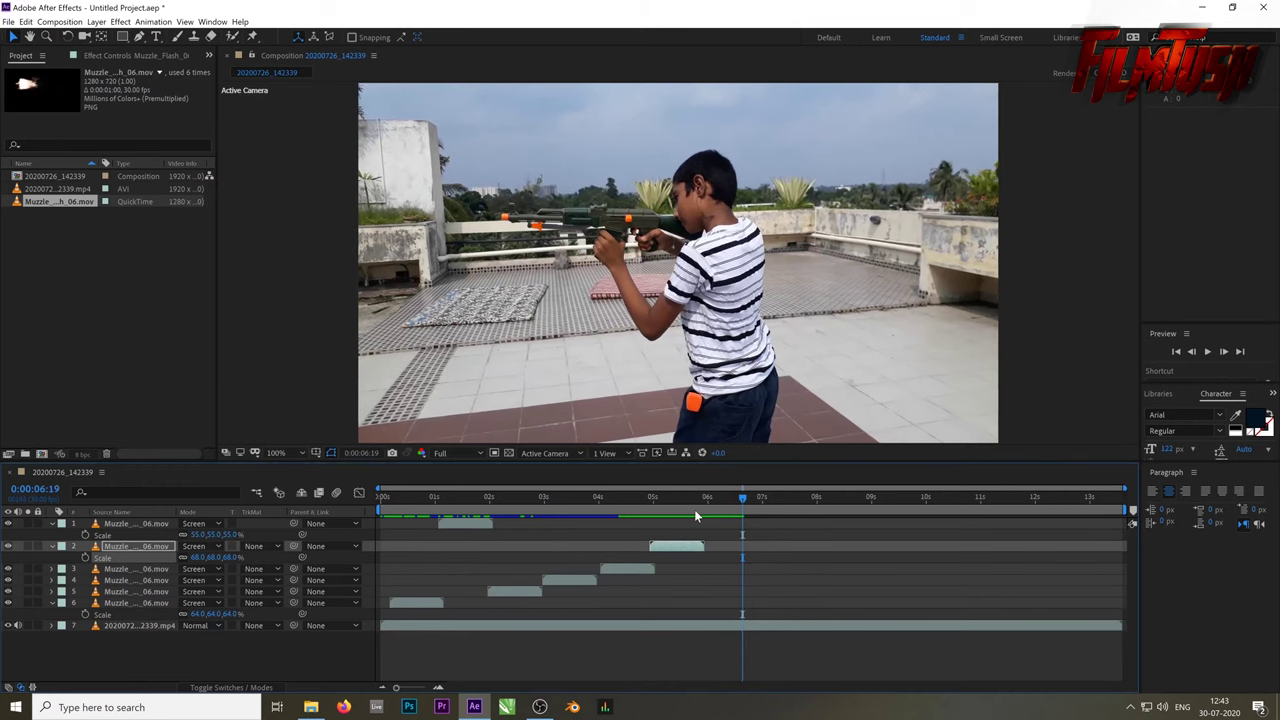
key("Page_Down")
key("Page_Down")
key("Page_Down")
key("Page_Down")
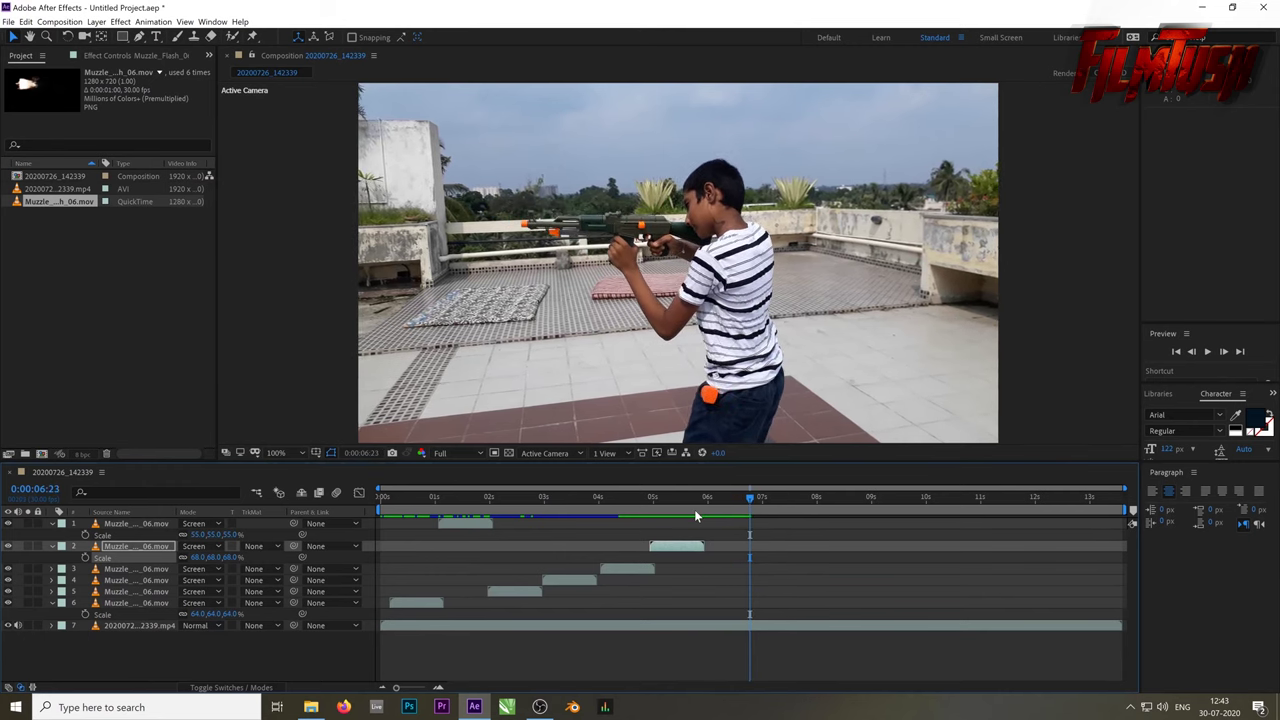
key("Page_Down")
key("Page_Down")
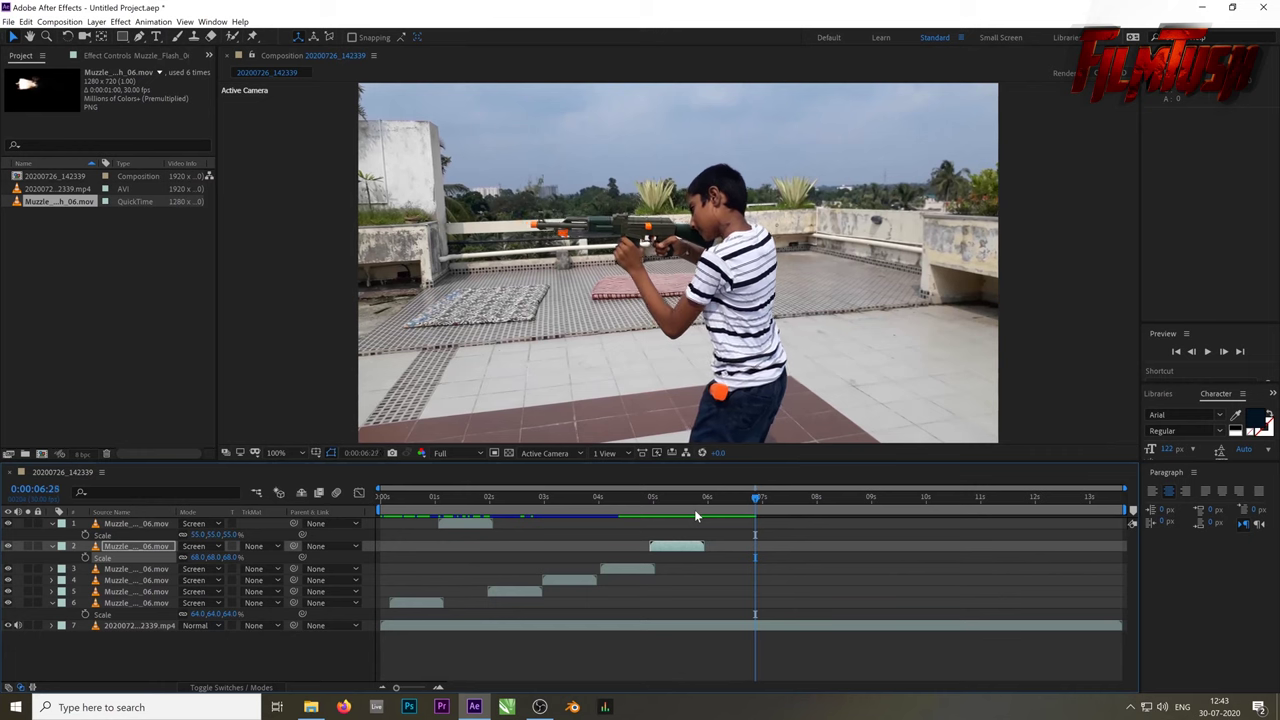
key("Page_Down")
key("Page_Down")
key("Page_Down")
key("Page_Down")
key("Page_Down")
key("Page_Down")
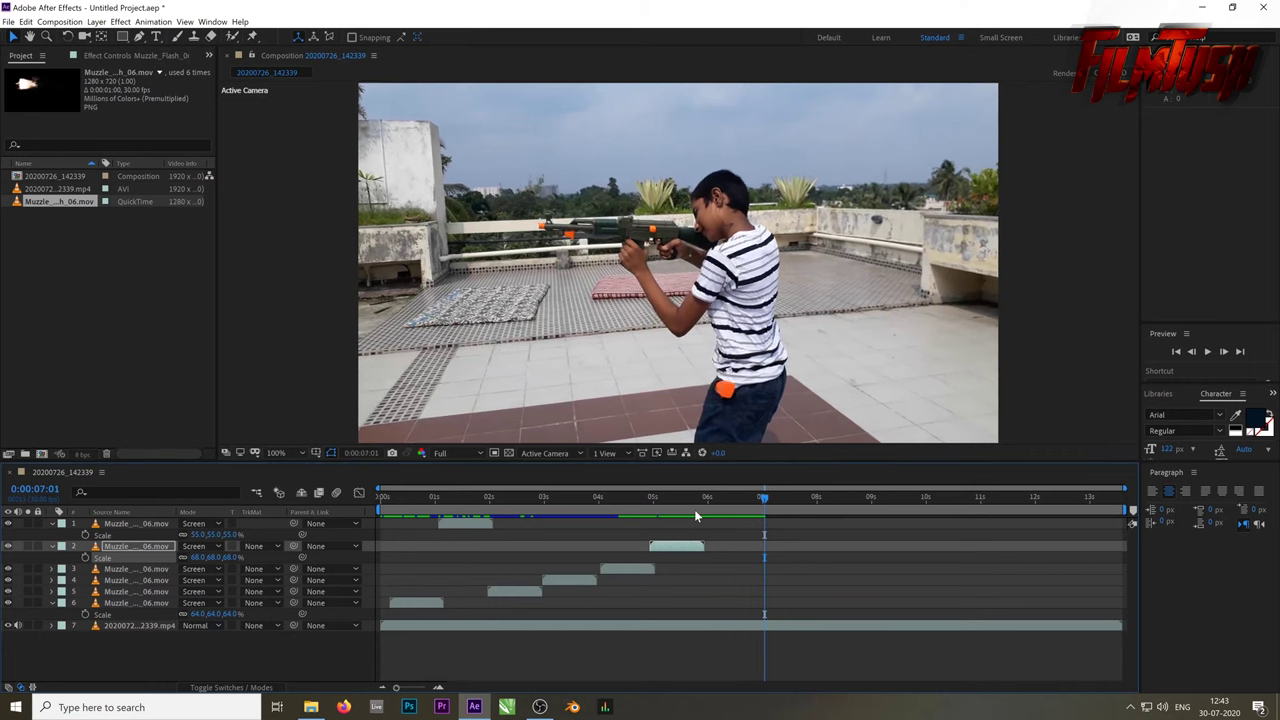
key("Page_Down")
key("Page_Down")
key("Page_Up")
key("Page_Up")
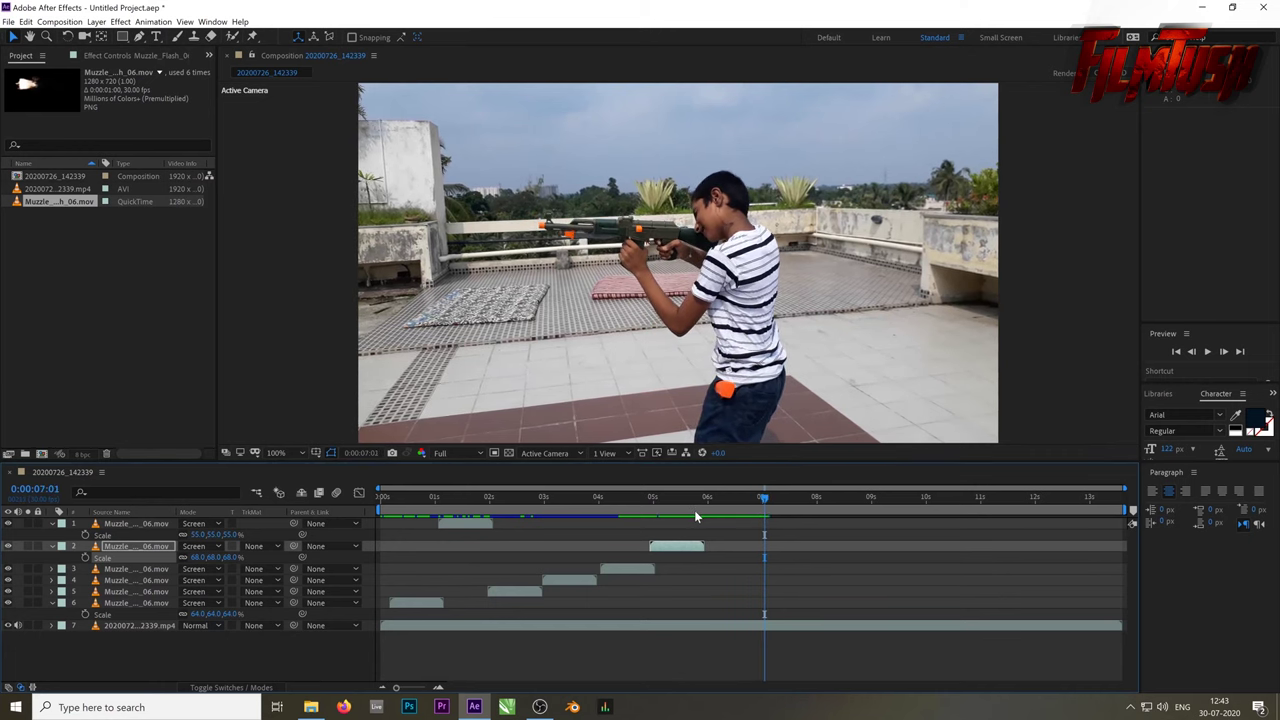
key("Page_Down")
Duplicate the last flash layer and start the copy at 0:00:07:02 near the barrel
left_click(689, 551)
key("ctrl+d")
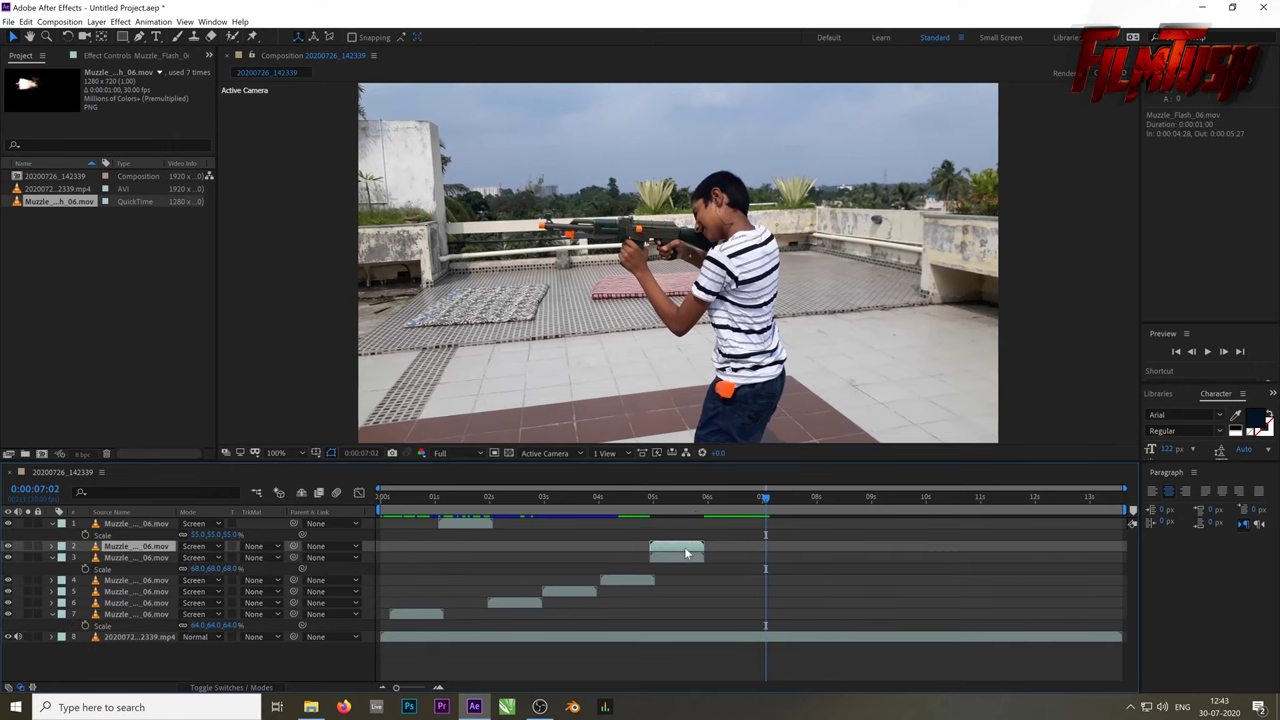
left_click_drag(688, 551, 806, 567)
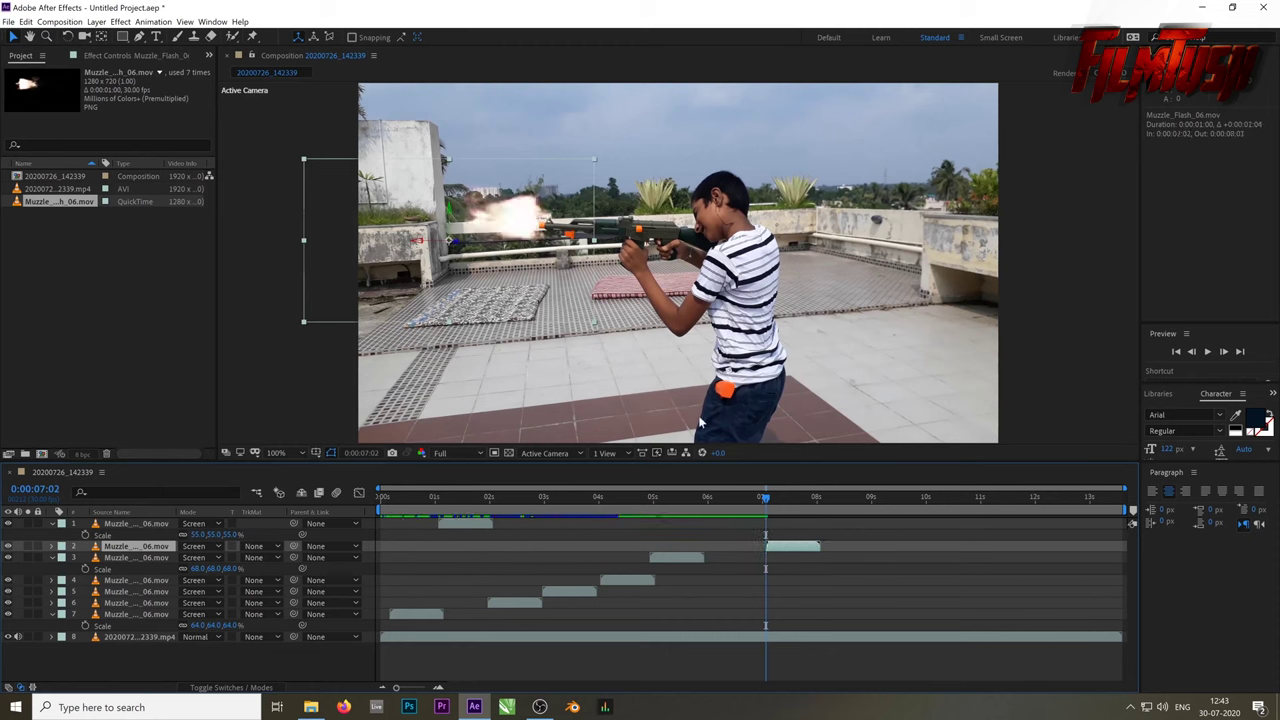
left_click_drag(540, 213, 536, 219)
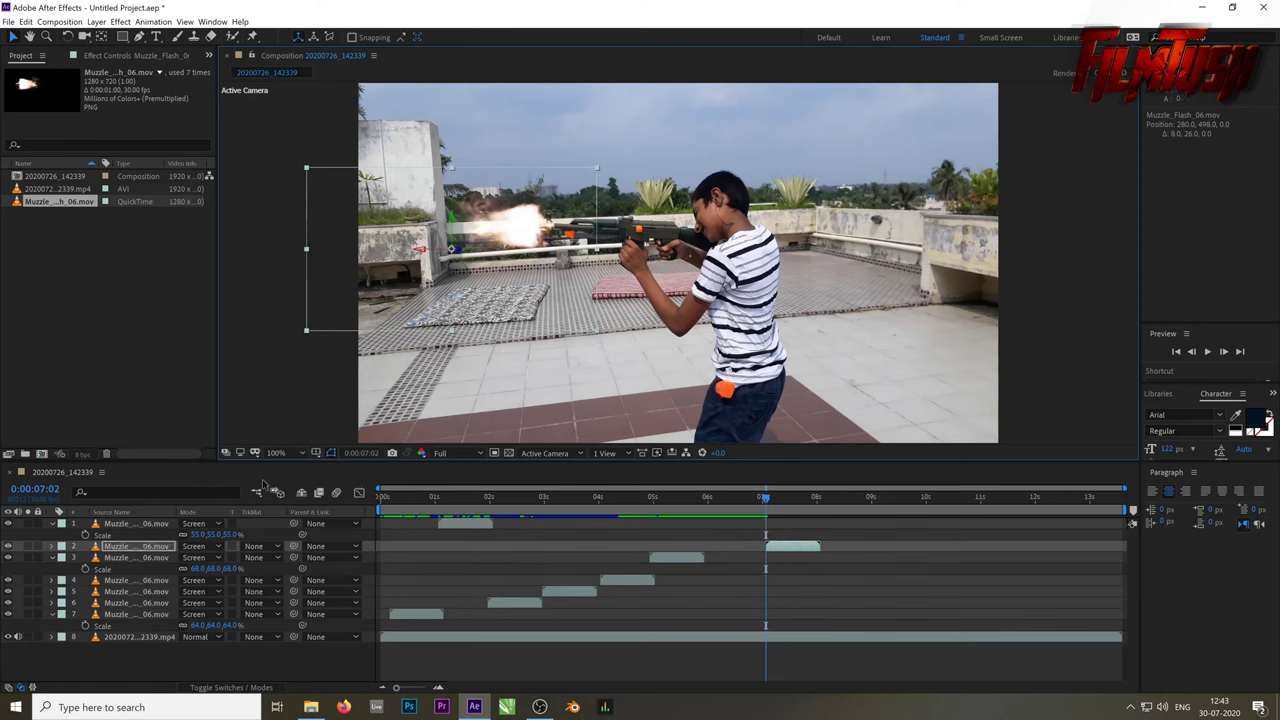
Scale the copy down to 59% and move it onto the barrel tip
key("s")
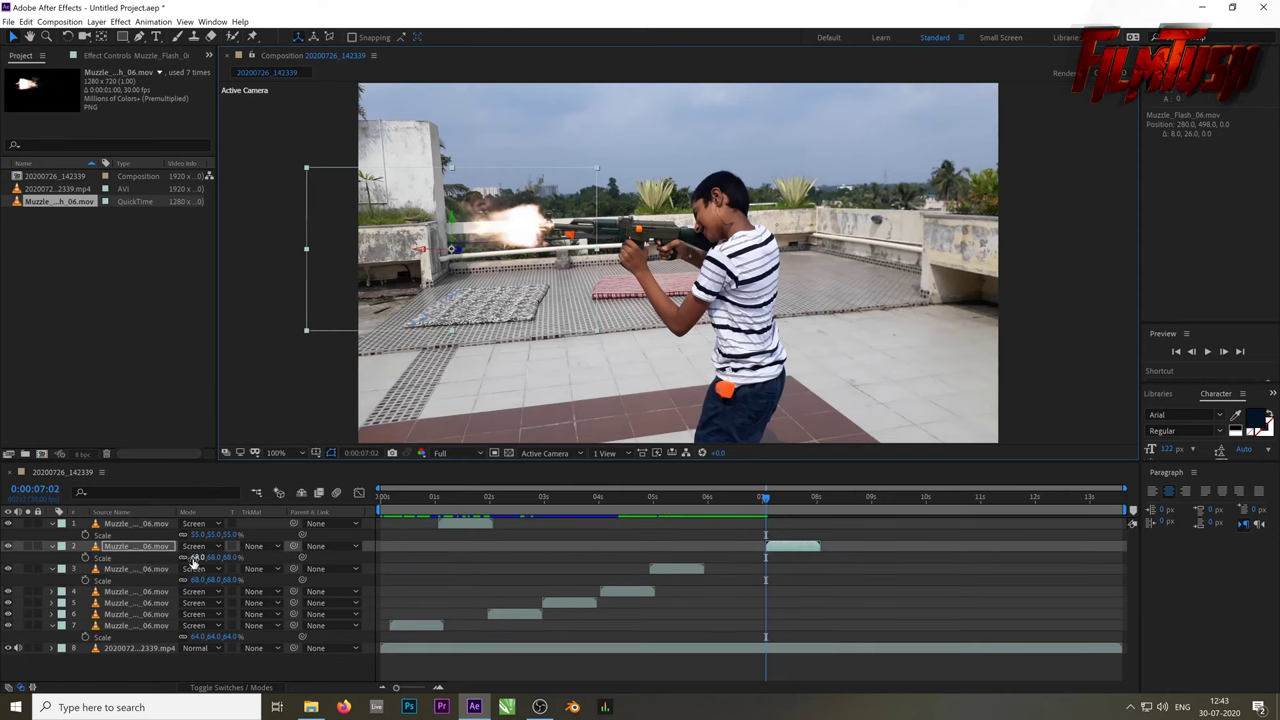
left_click_drag(195, 557, 180, 557)
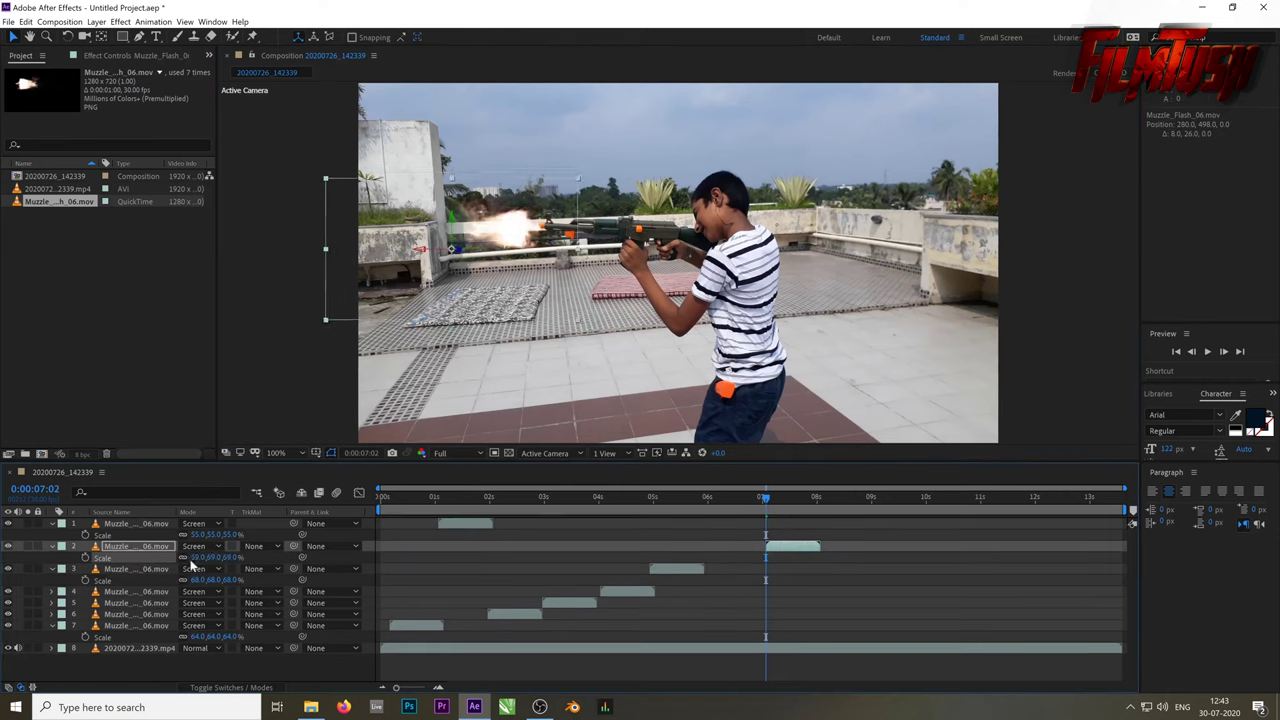
left_click_drag(504, 241, 515, 237)
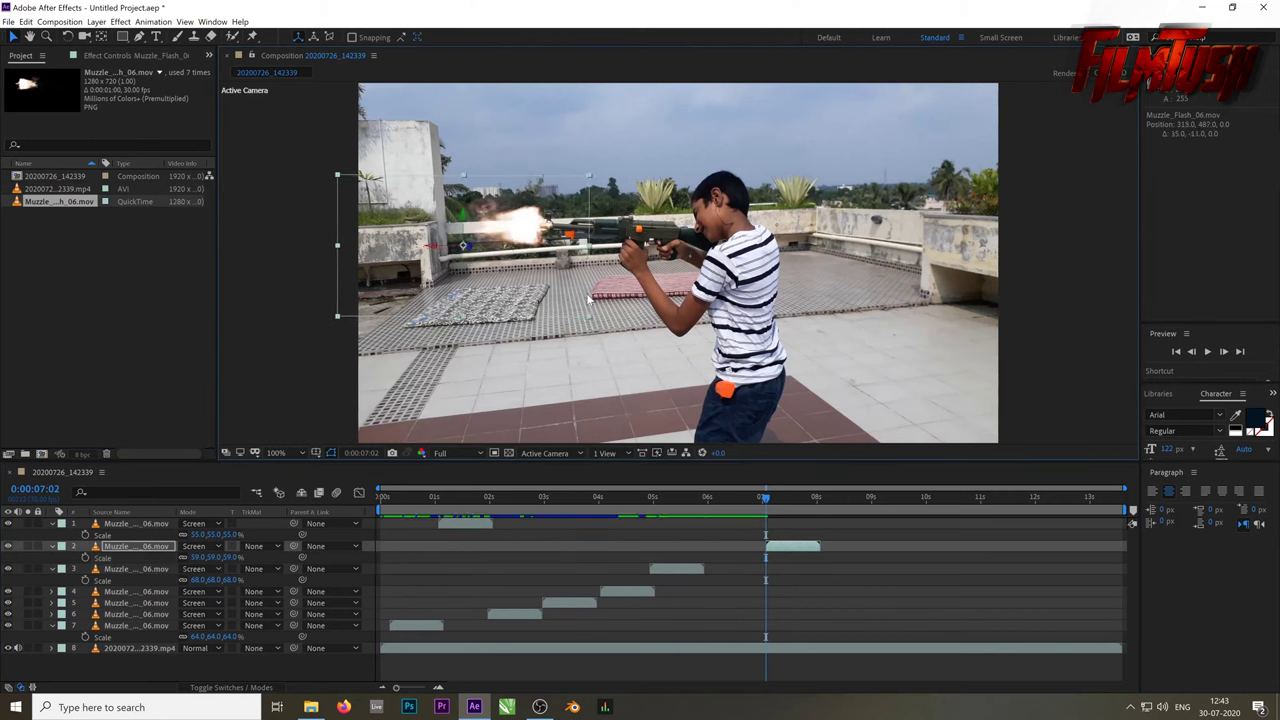
Preview the composition from the start to review all flashes
left_click_drag(766, 497, 297, 515)
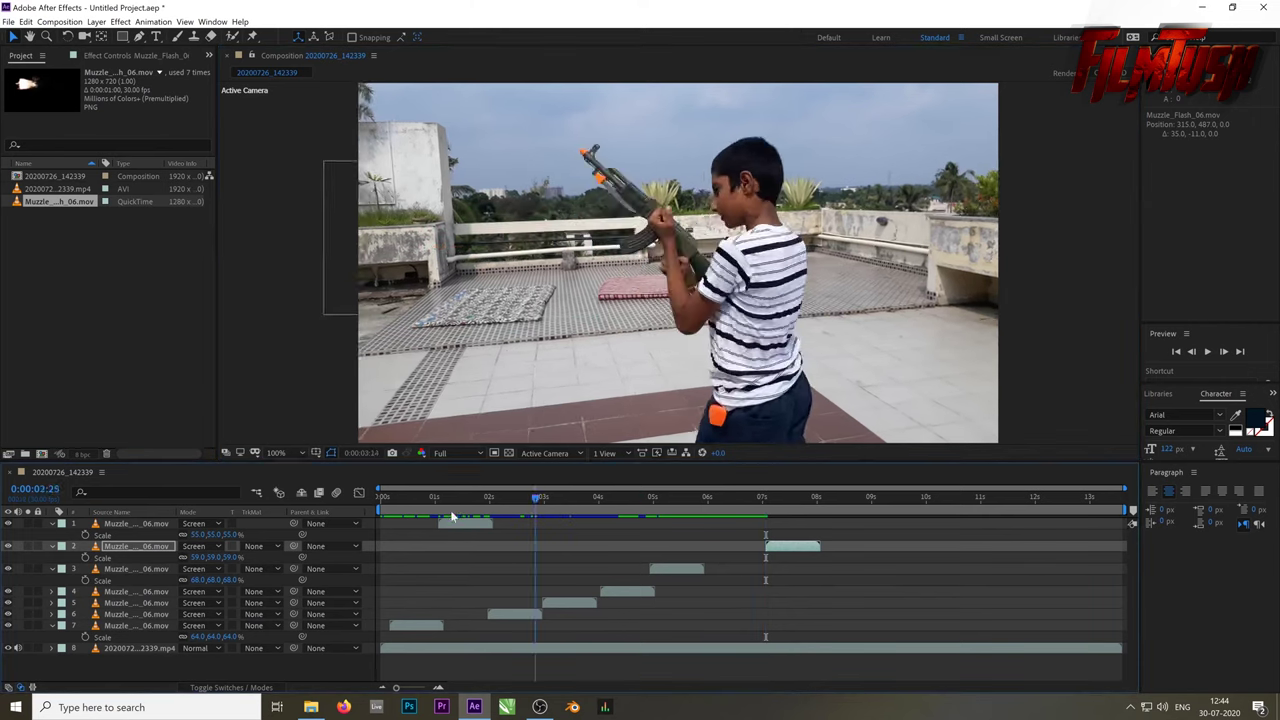
key("space")
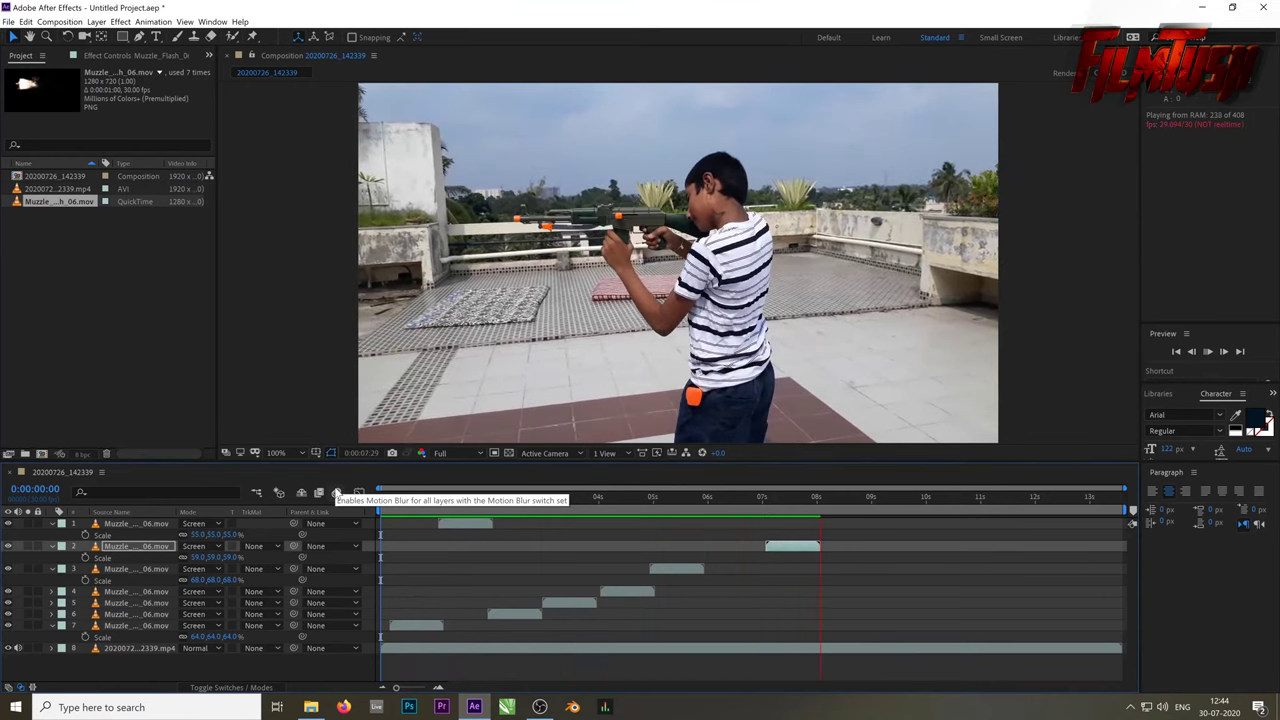
key("space")
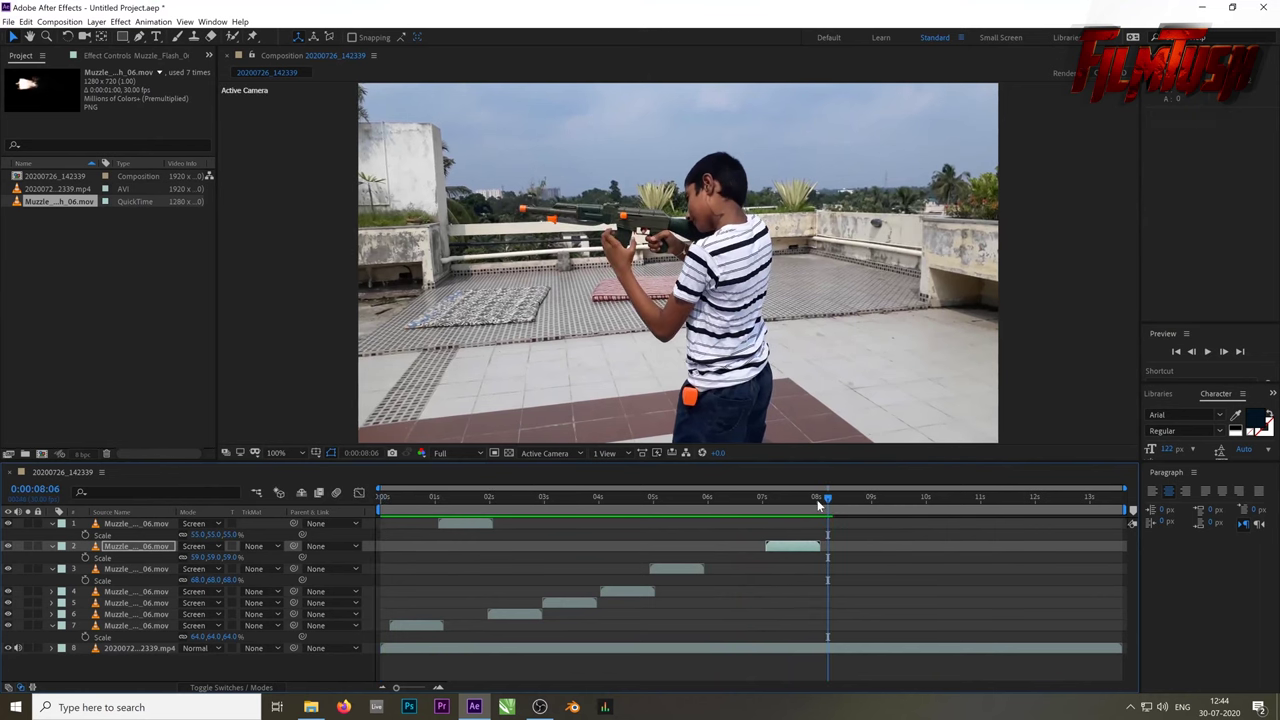
Replay from about 0:00:06:20, then stop and return the playhead to about 7 seconds
left_click(747, 498)
key("space")
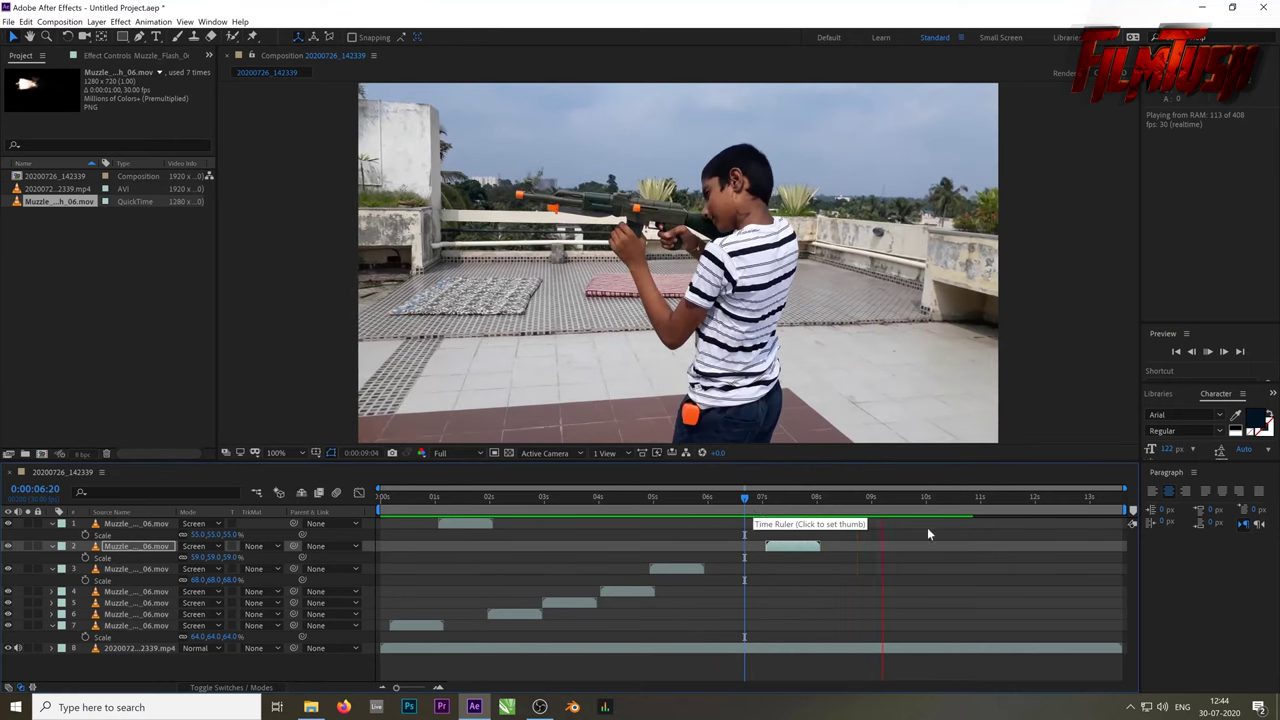
mouse_move(885, 505)
left_mouse_down()
mouse_move(772, 520)
mouse_move(798, 519)
left_mouse_up()
Step through the frames to the next firing frame at 0:00:08:01
left_click_drag(796, 513, 809, 502)
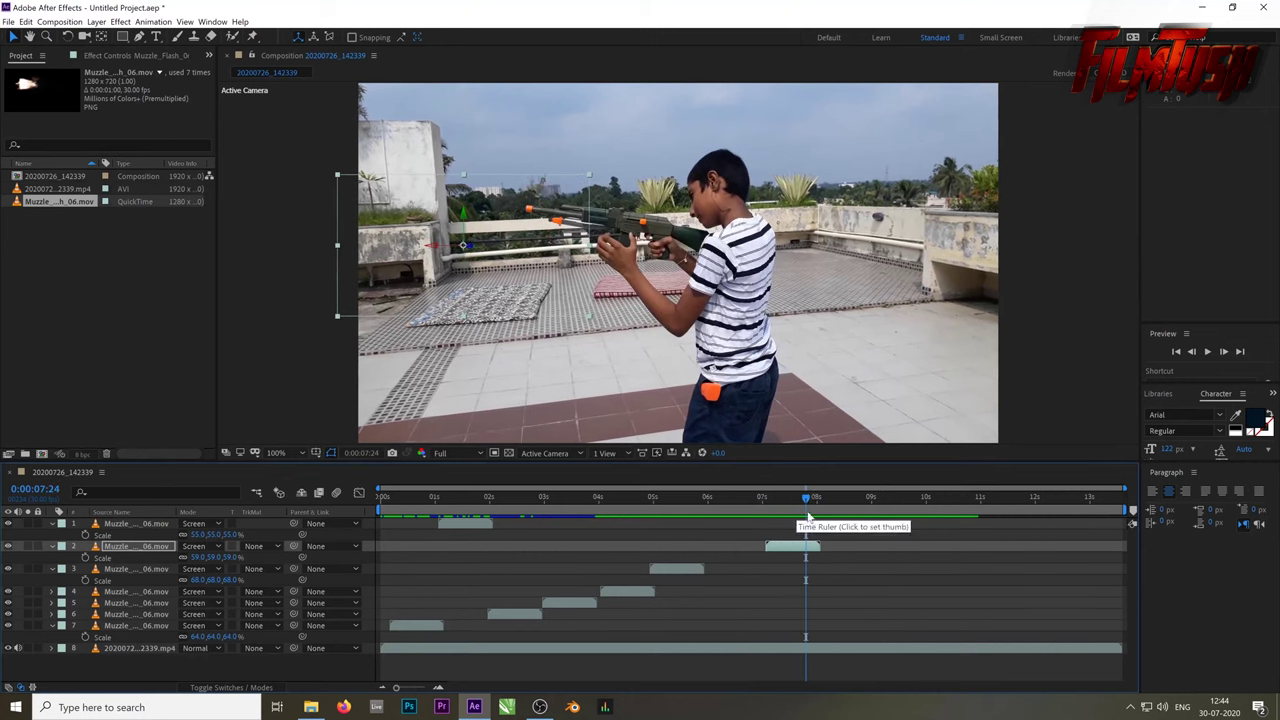
key("Page_Down")
key("Page_Down")
key("Page_Down")
key("Page_Down")
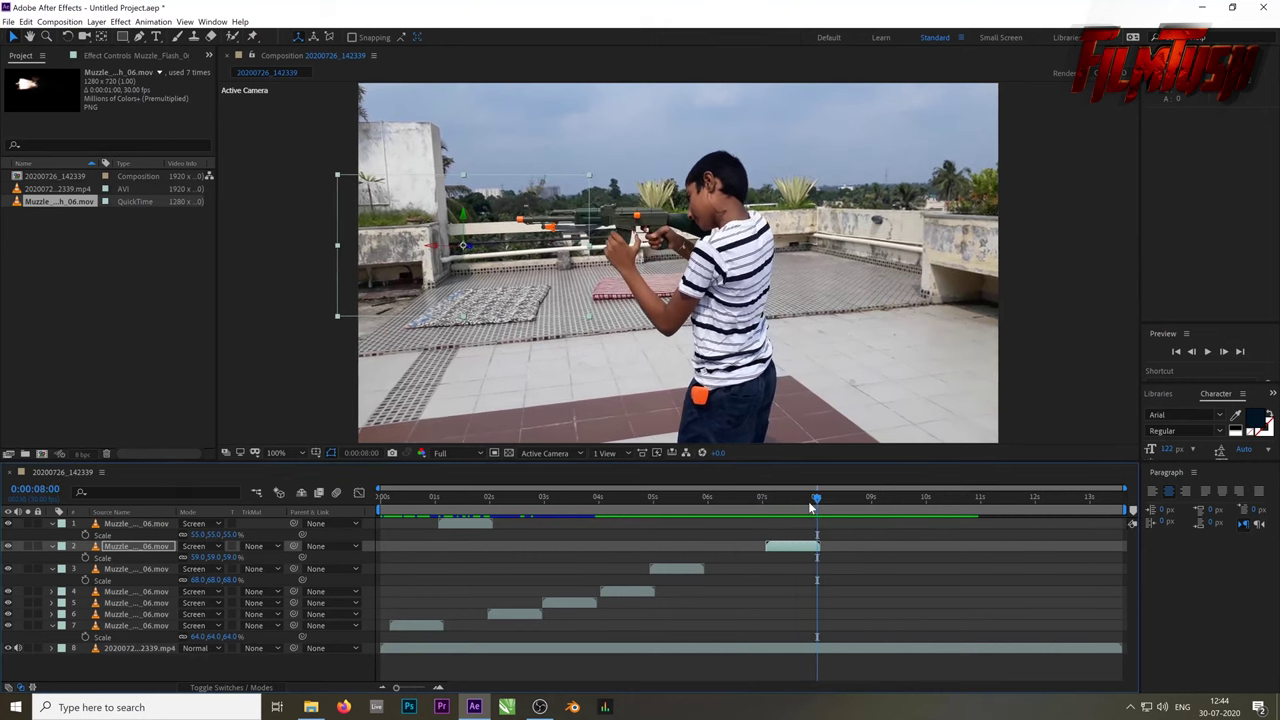
key("Page_Down")
key("Page_Down")
key("Page_Up")
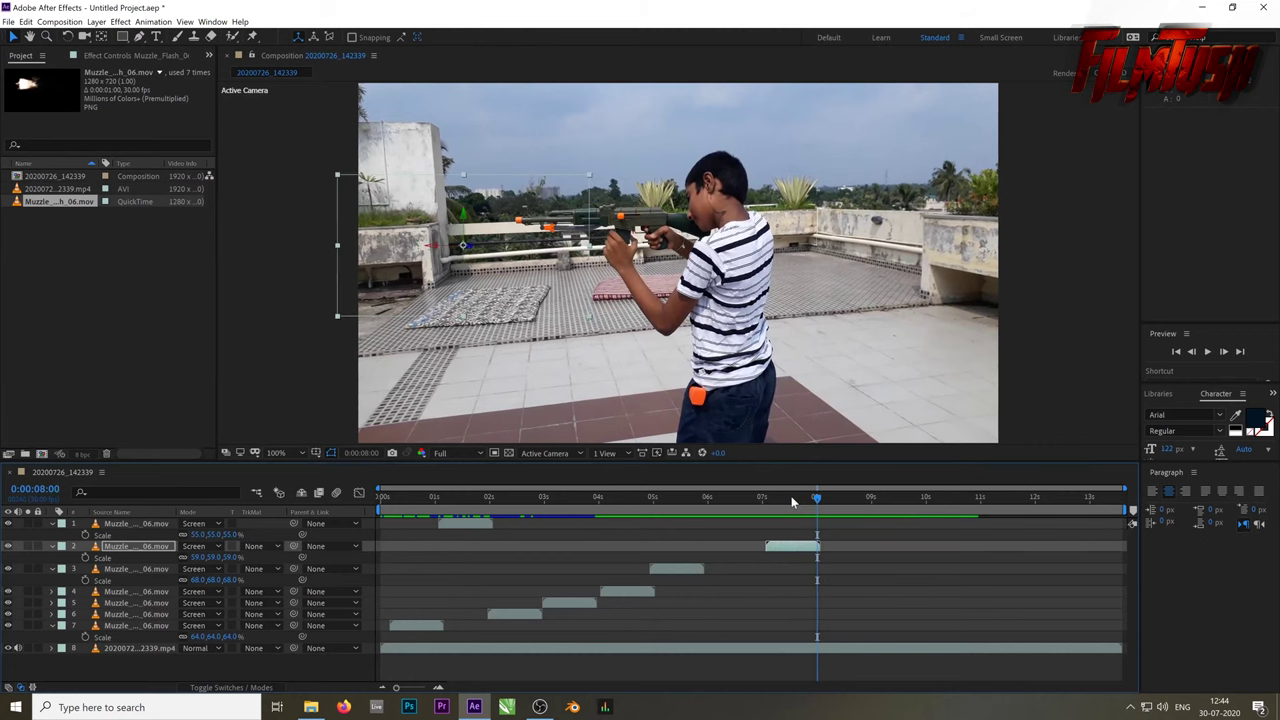
Duplicate the latest flash layer, start the copy at 8:01, and place it on the barrel tip
left_click(808, 550)
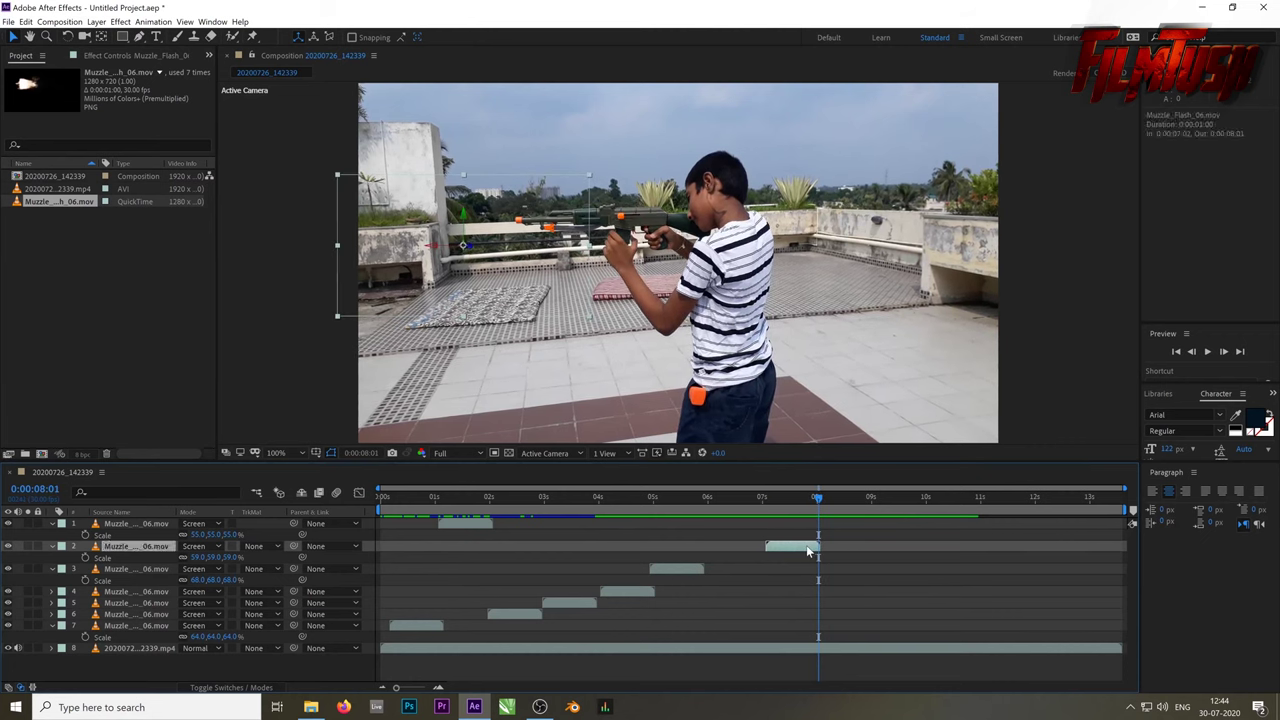
key("ctrl+d")
left_click_drag(805, 550, 856, 546)
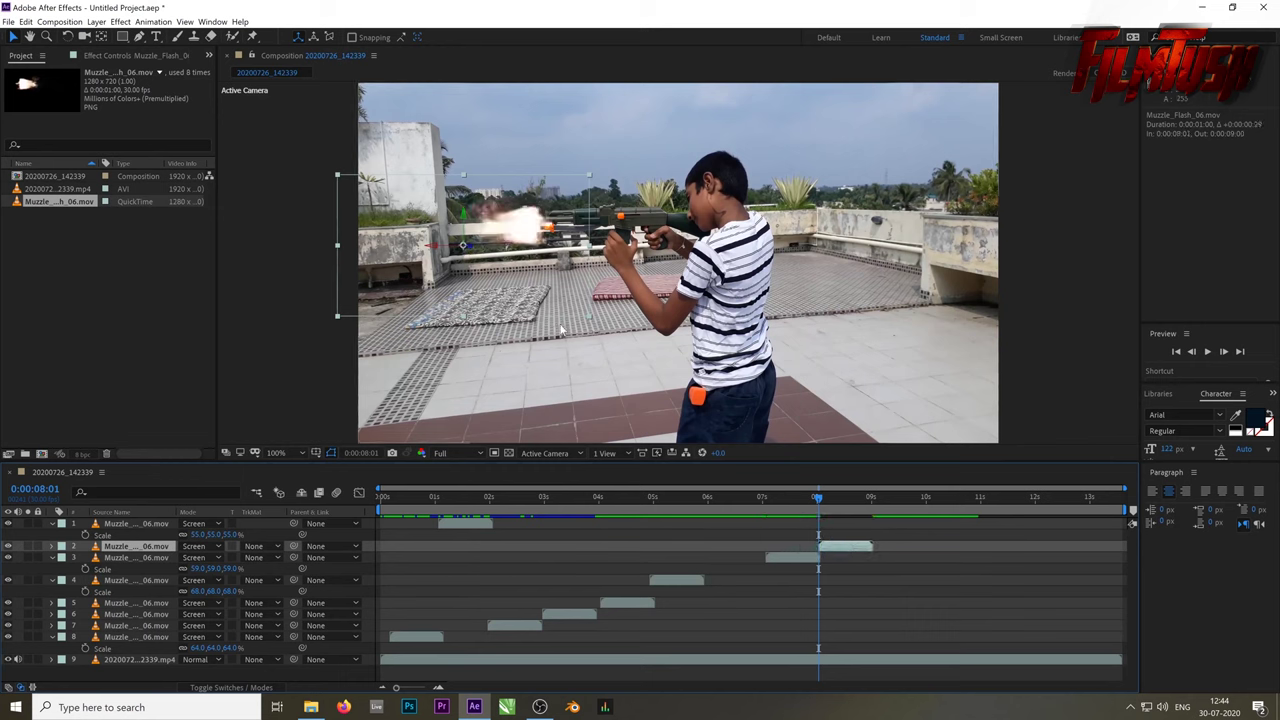
left_click_drag(516, 231, 493, 225)
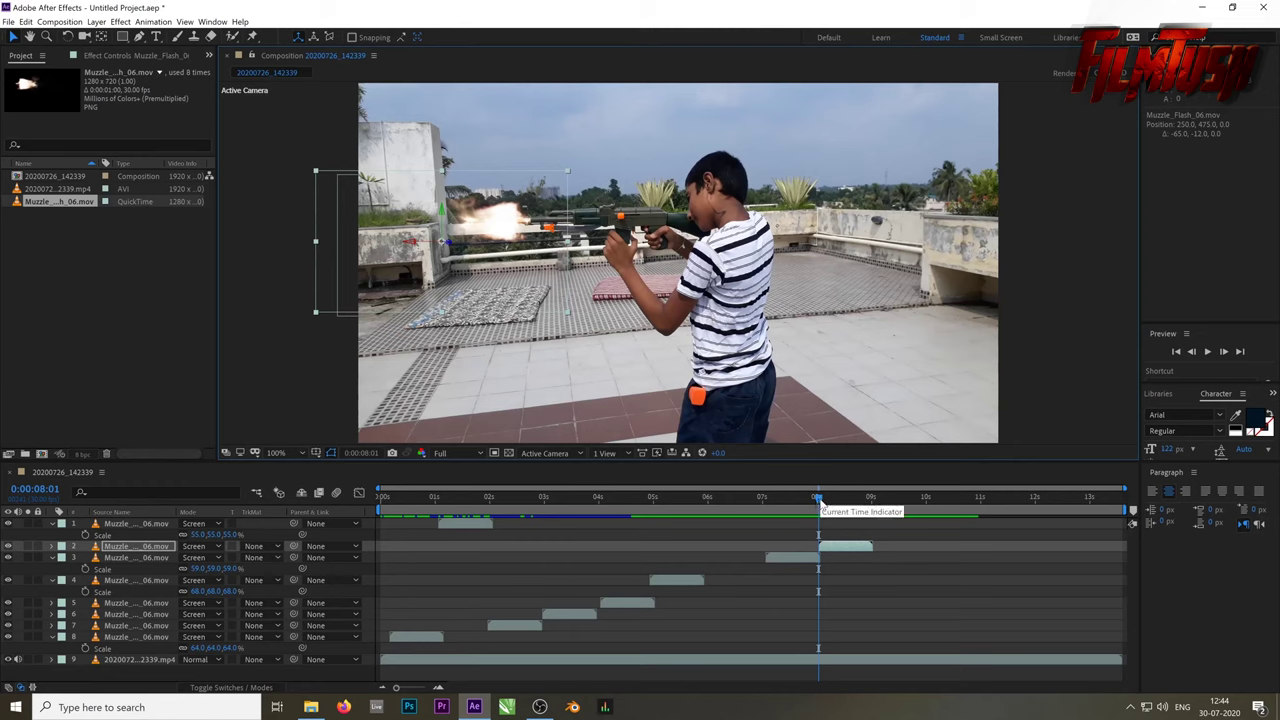
left_click_drag(818, 500, 862, 500)
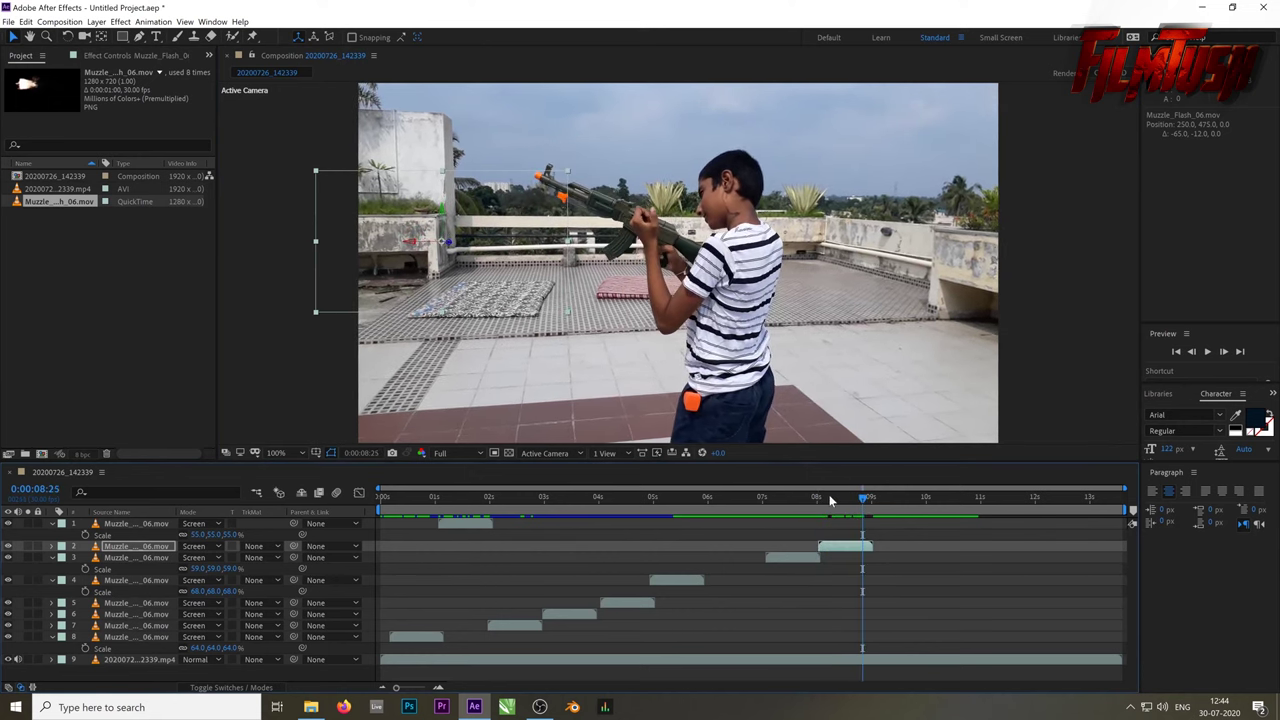
Duplicate the latest Muzzle_06.mov flash at 0:00:09:05 and raise the copy onto the barrel tip
key("Page_Down")
key("Page_Down")
key("Page_Down")
key("Page_Down")
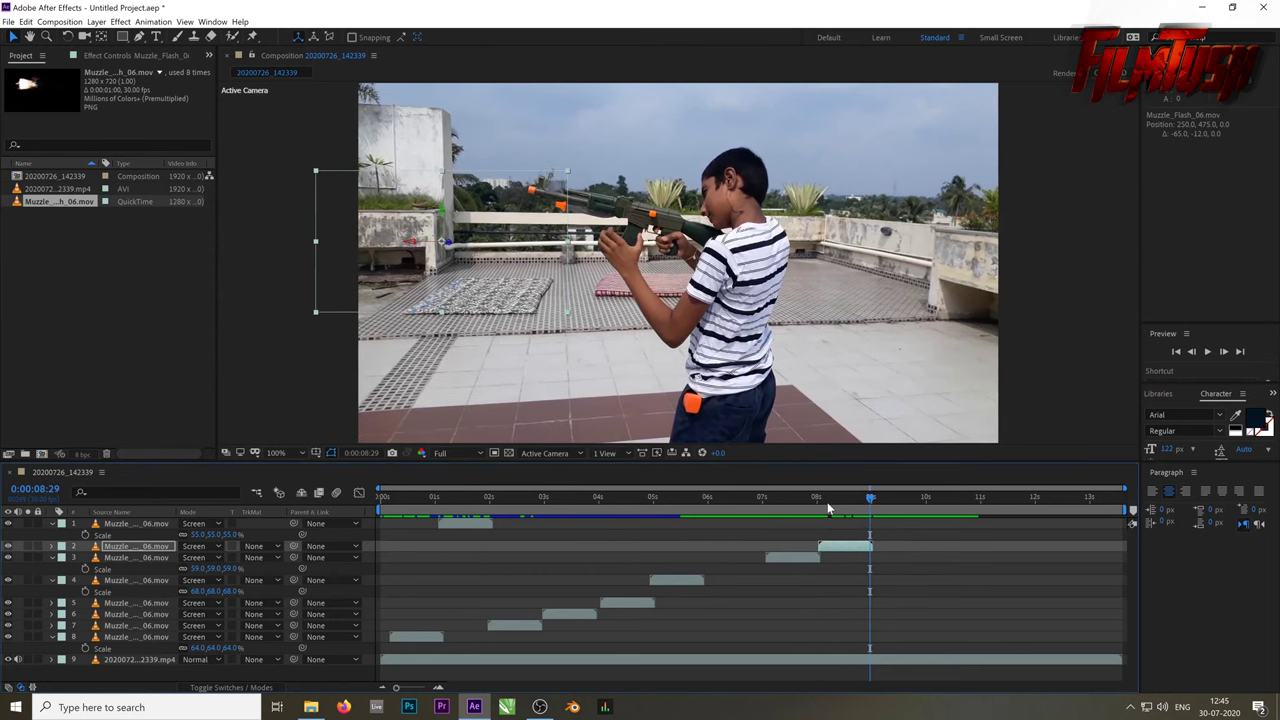
key("Page_Down")
key("Page_Down")
key("Page_Down")
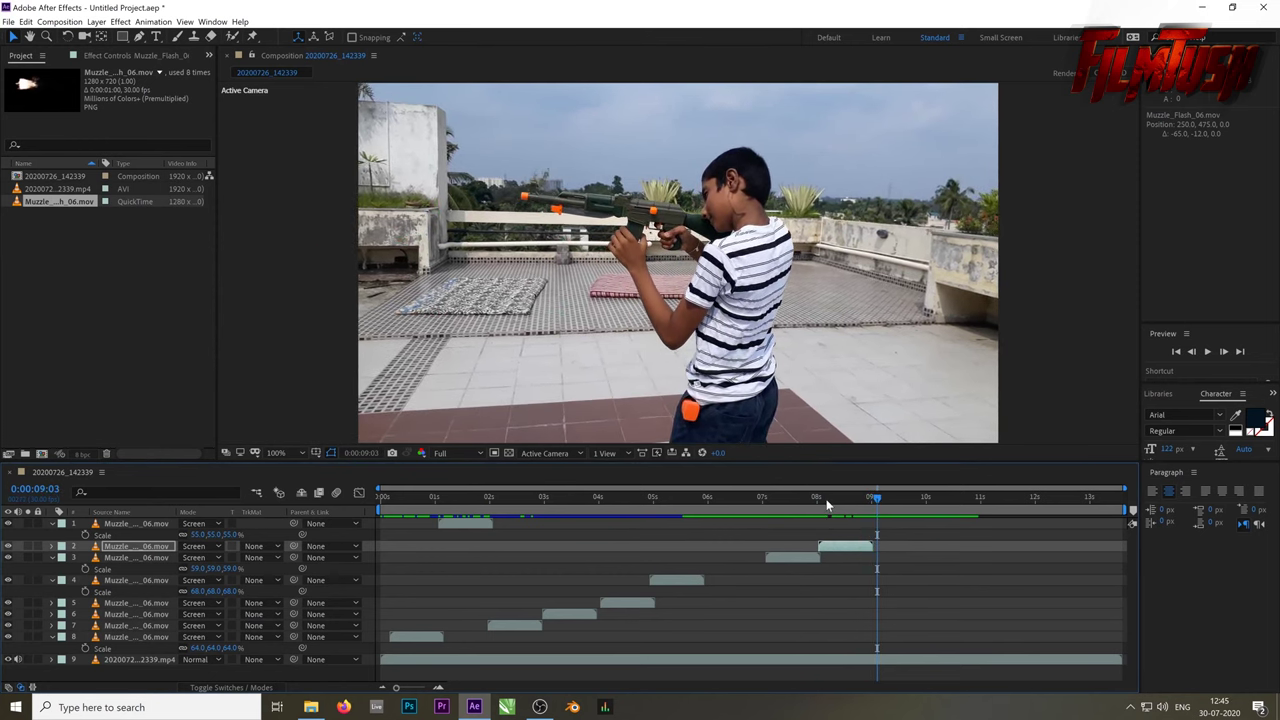
key("Page_Down")
key("Page_Down")
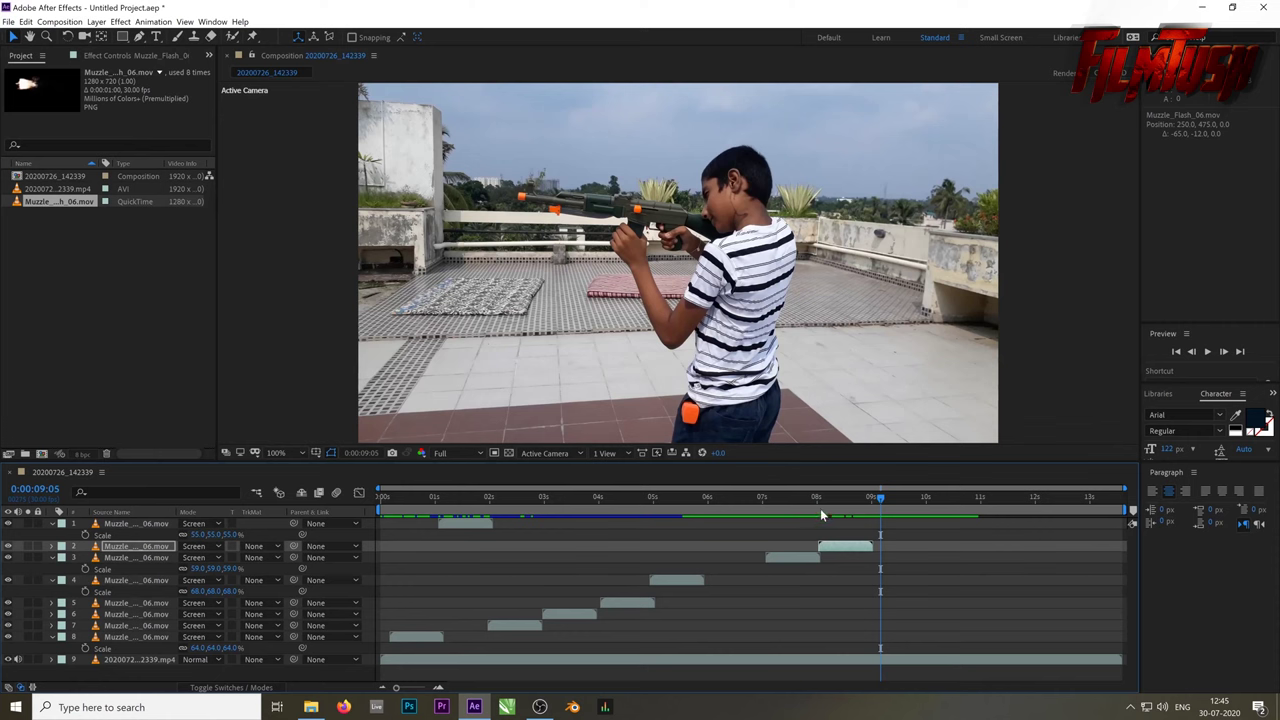
left_click(865, 550)
key("ctrl+d")
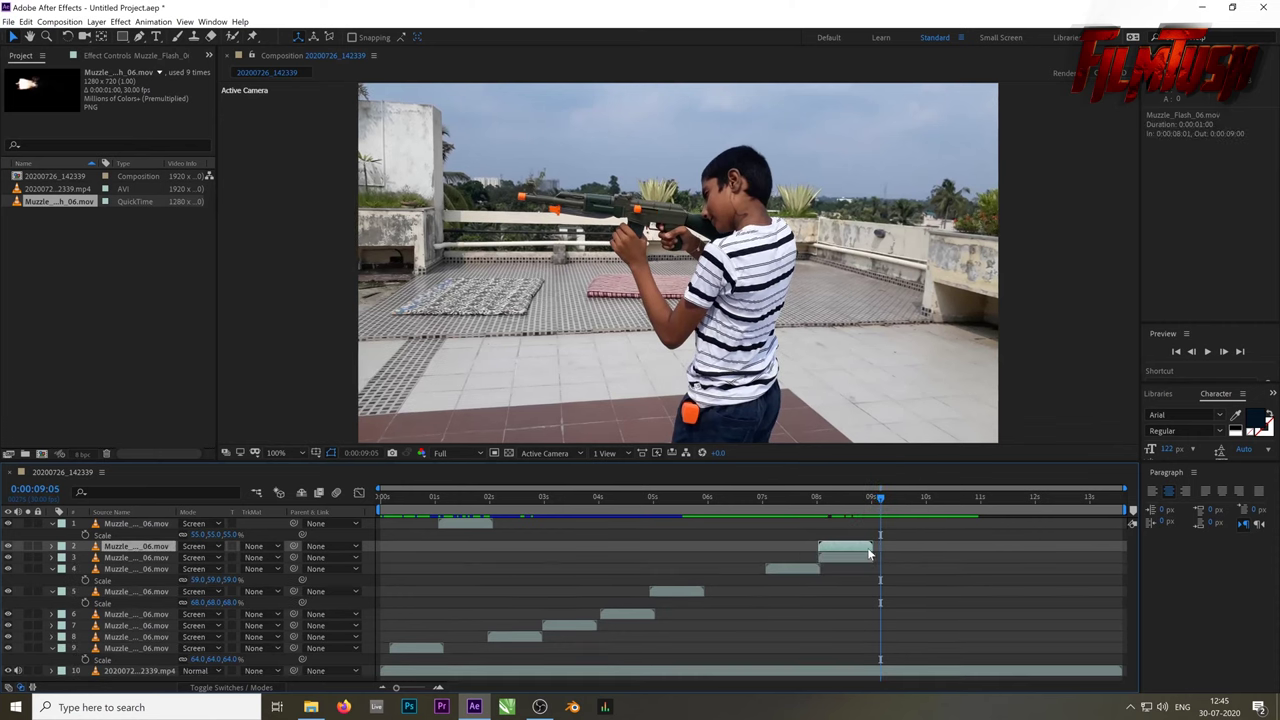
left_click_drag(865, 548, 928, 554)
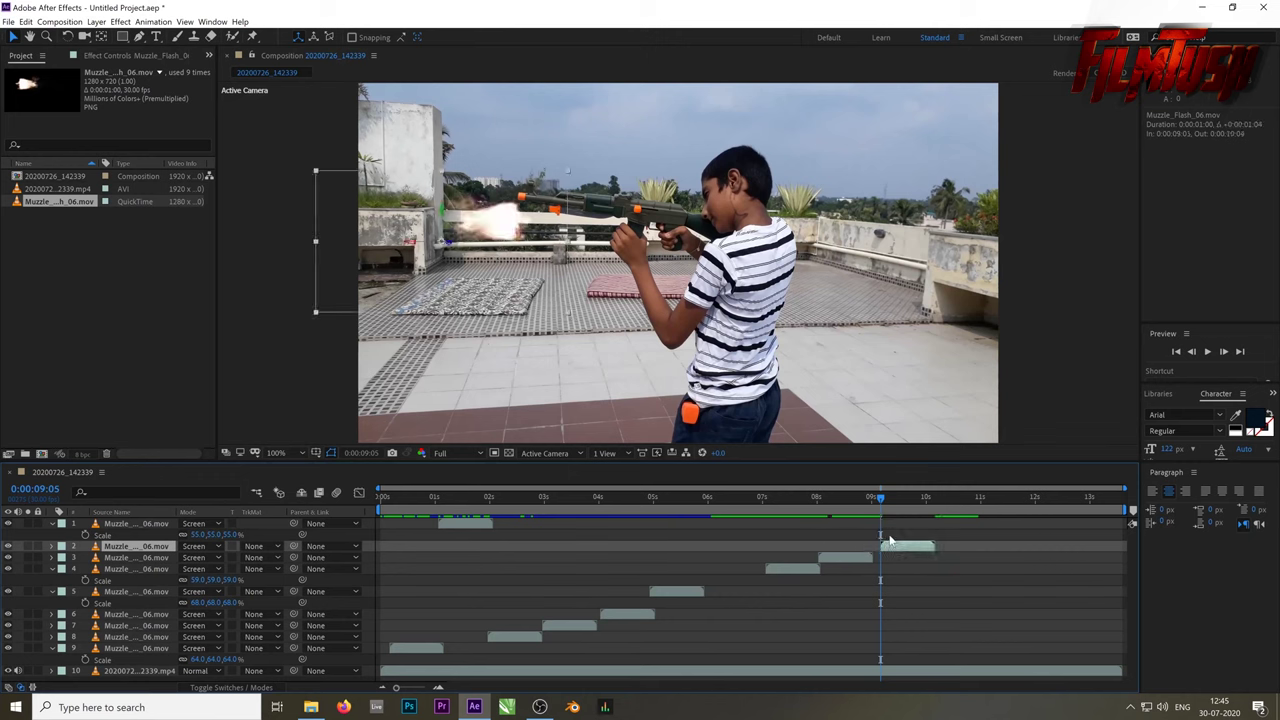
left_click_drag(474, 231, 479, 206)
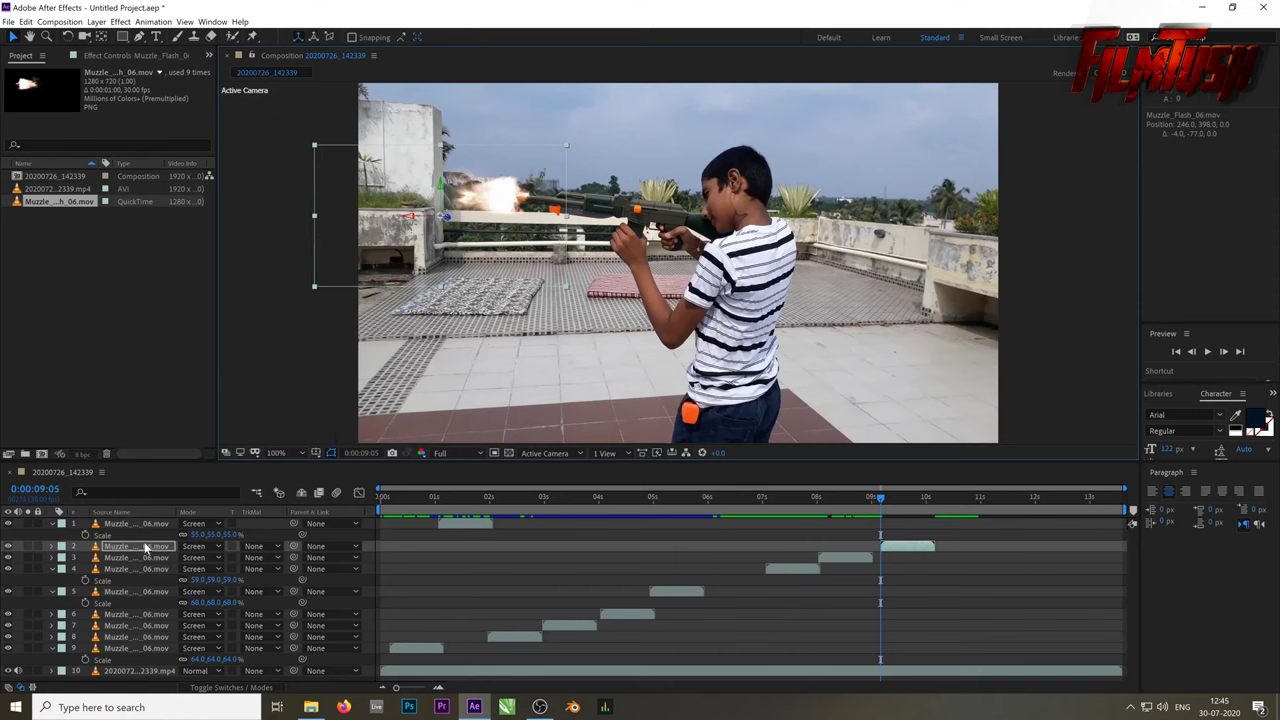
Flip the 9:05 flash 180° in Y Rotation, tilt it in Z, and preview it on the barrel
key("r")
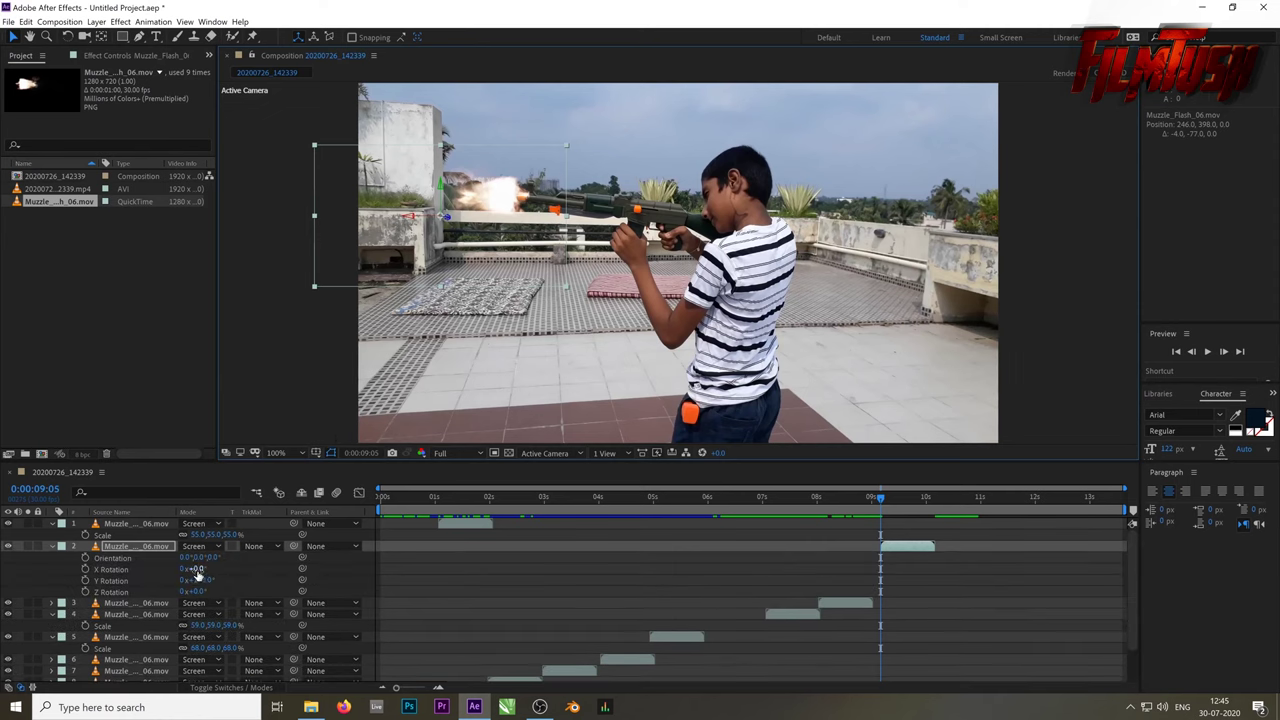
left_click_drag(204, 581, 200, 568)
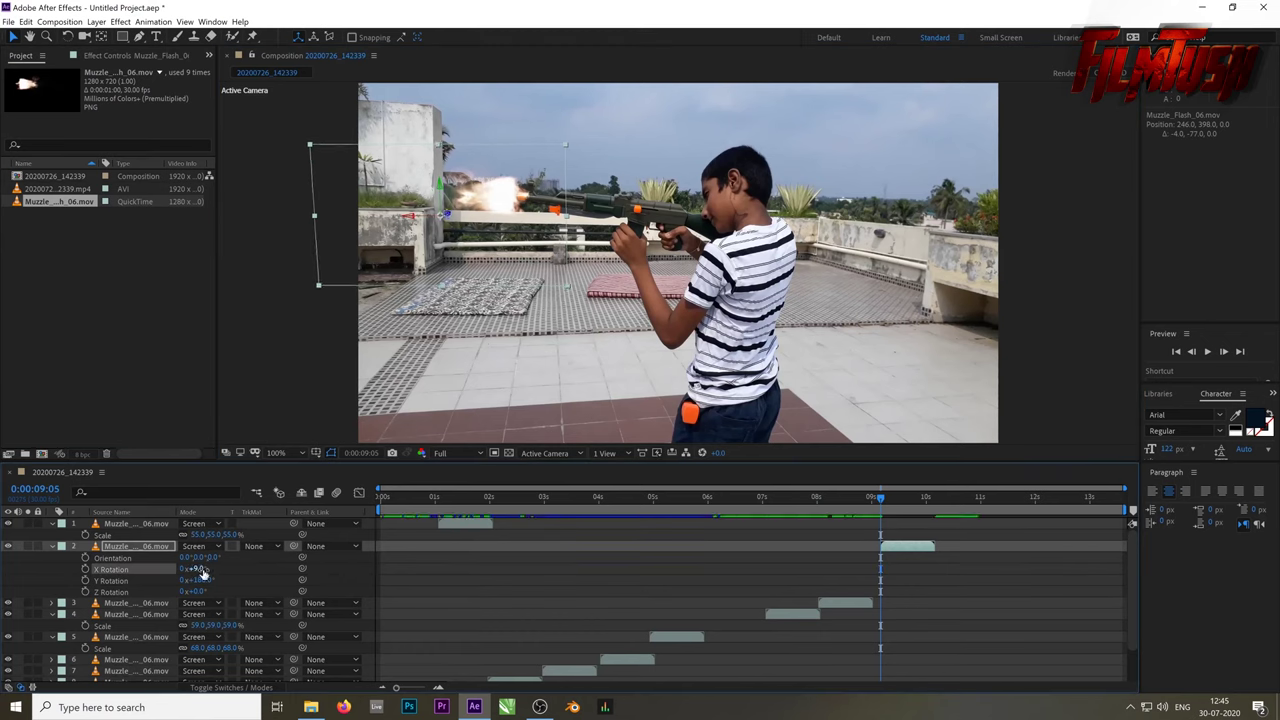
key("ctrl+z")
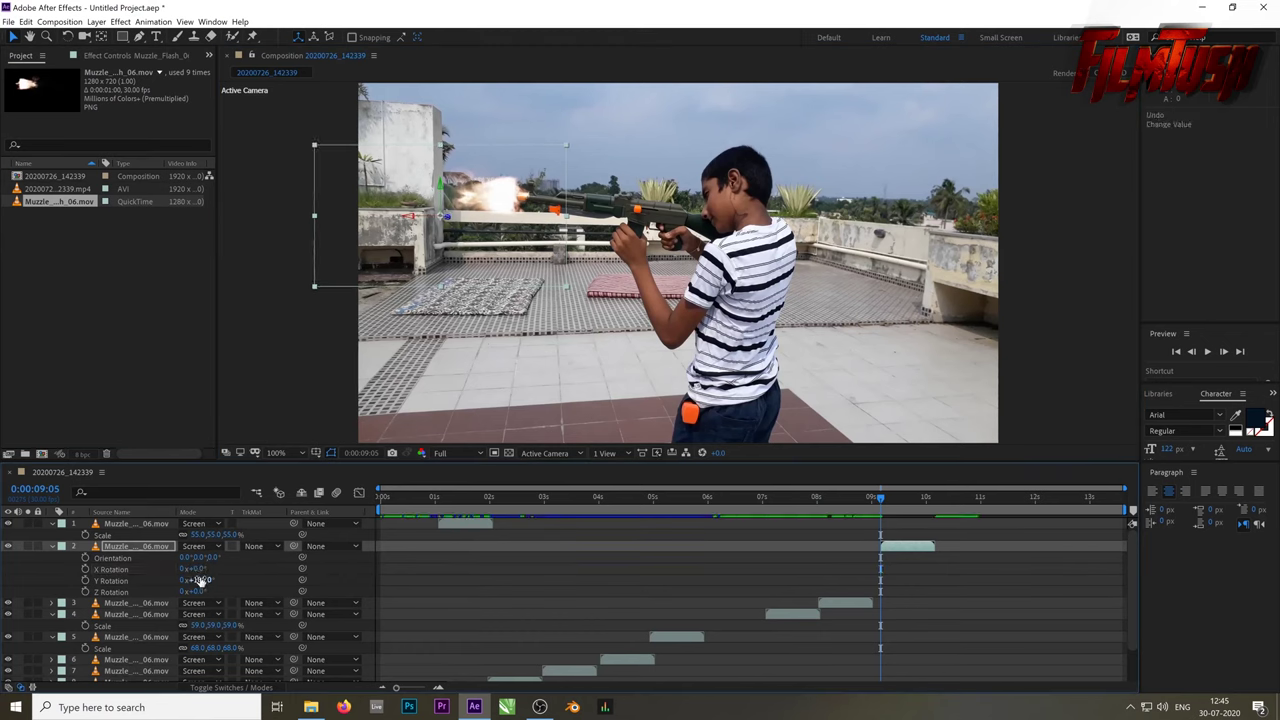
left_click_drag(197, 569, 207, 597)
left_click_drag(197, 592, 205, 592)
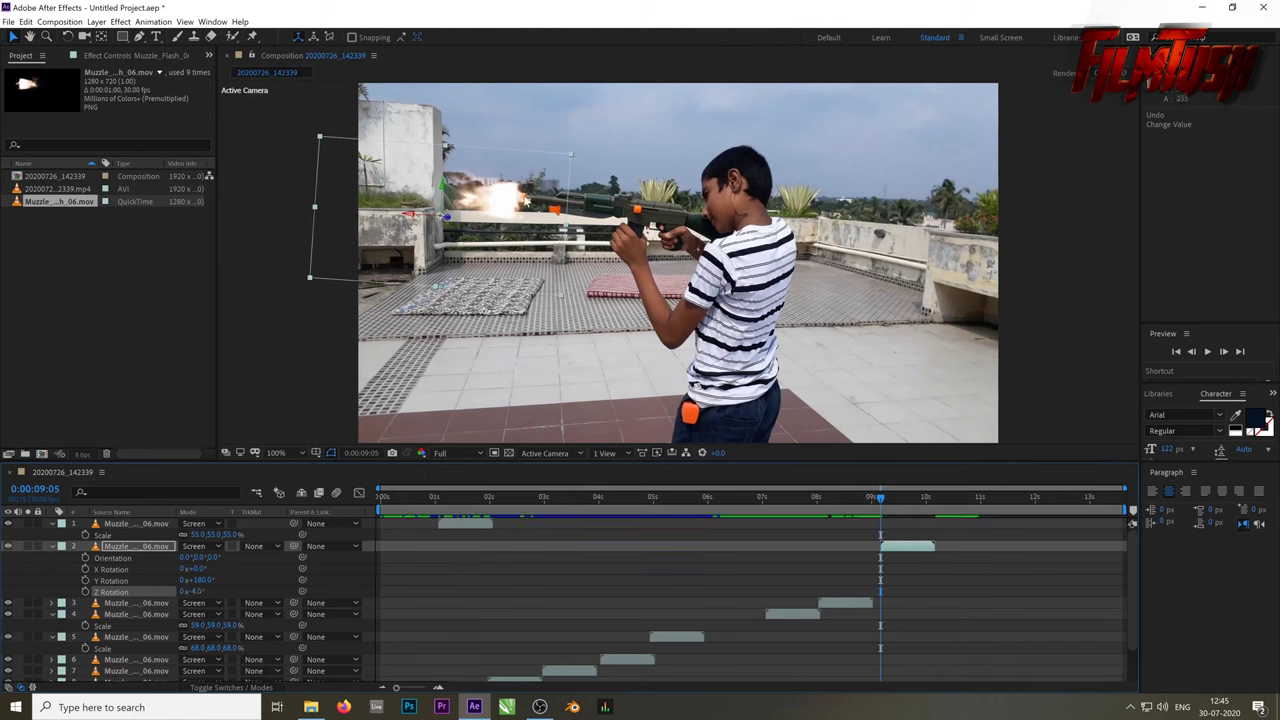
left_click_drag(503, 206, 507, 201)
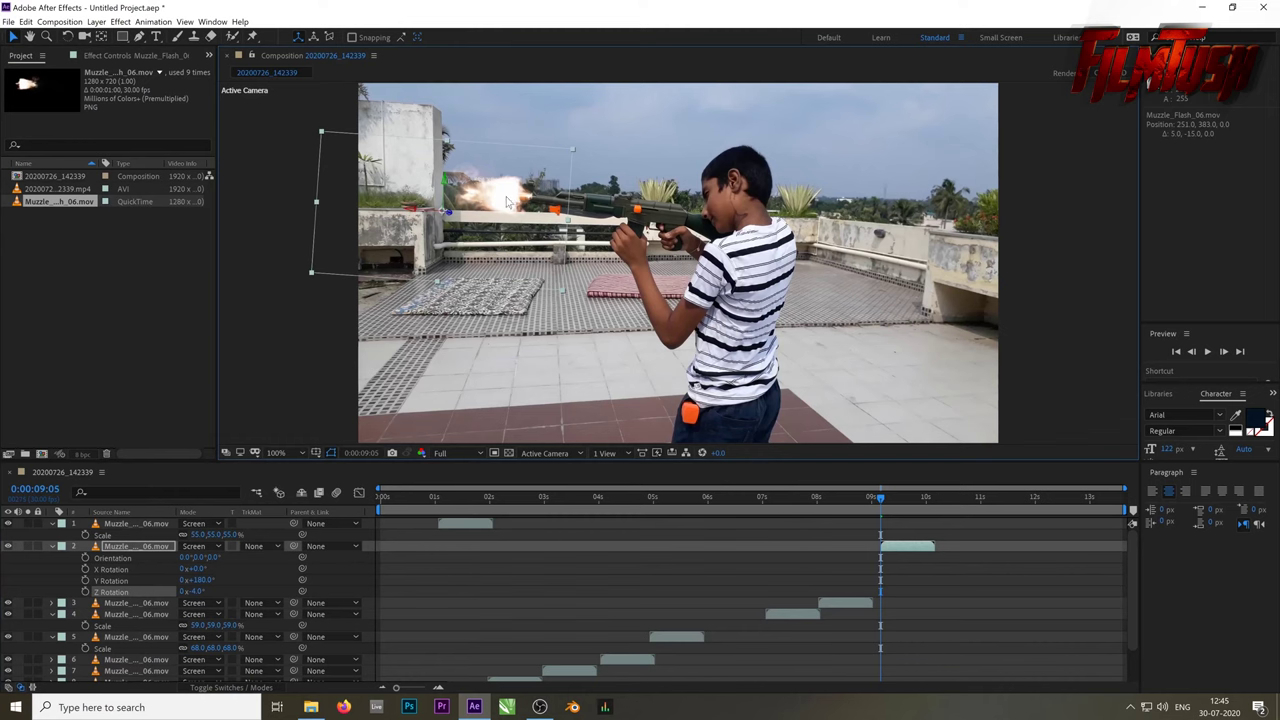
key("space")
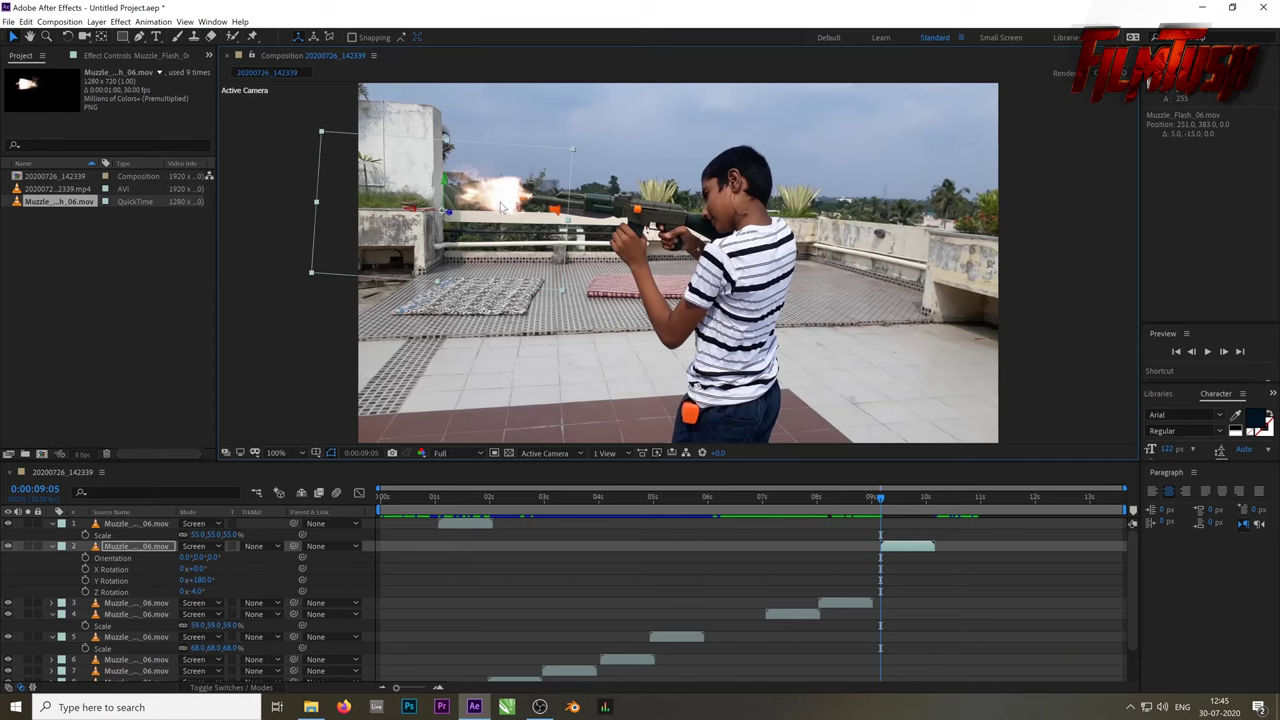
Fine-tune the Z Rotation to about -5° and reposition the flash on the barrel tip
left_click(197, 591)
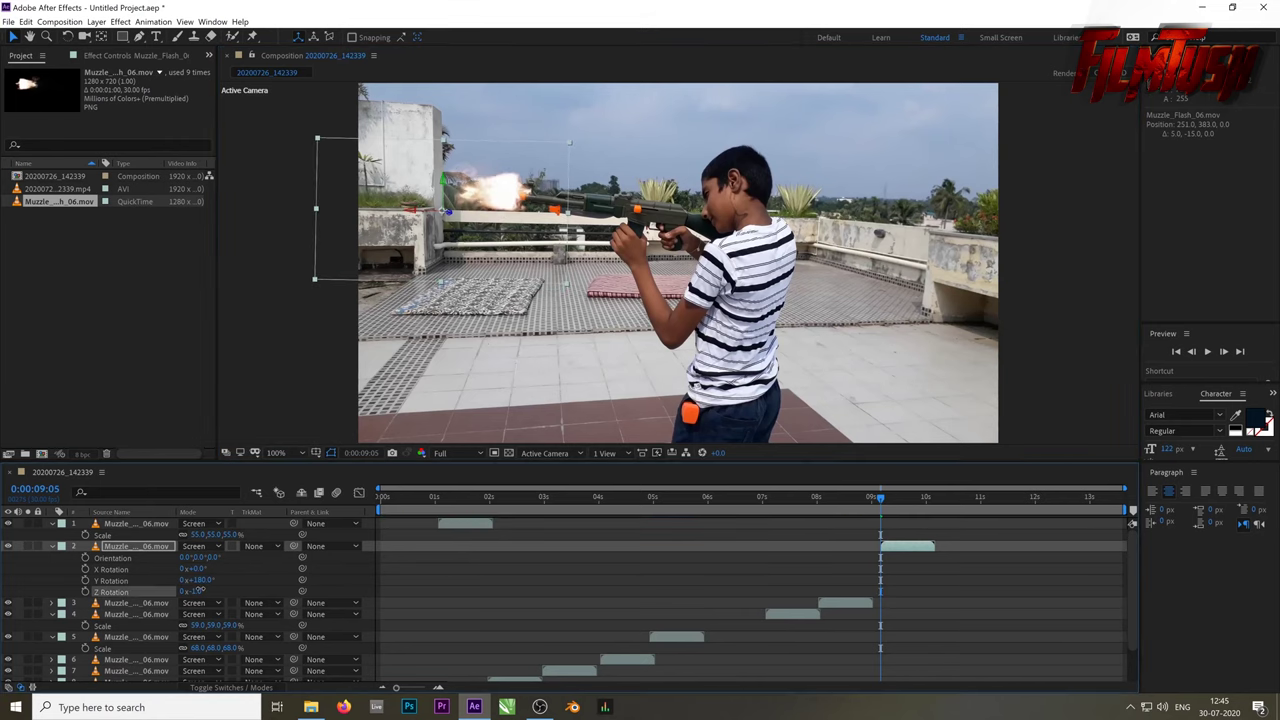
left_click_drag(197, 591, 190, 591)
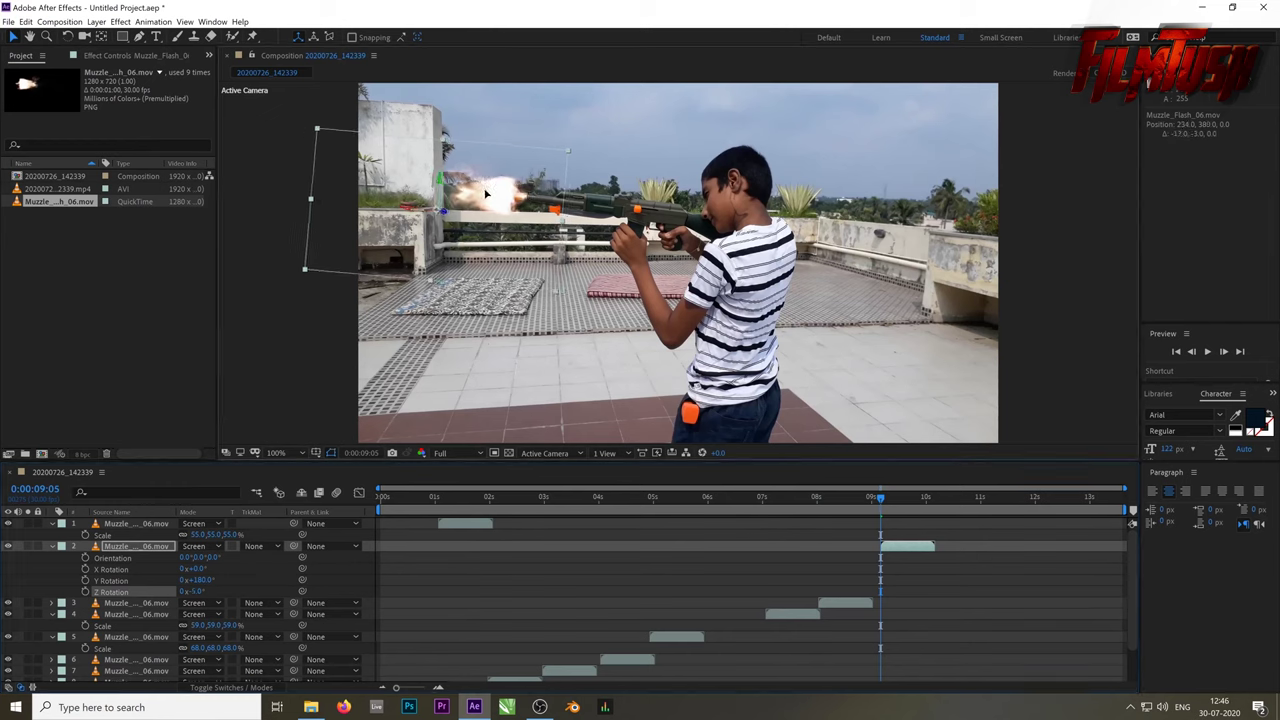
left_click_drag(484, 193, 466, 206)
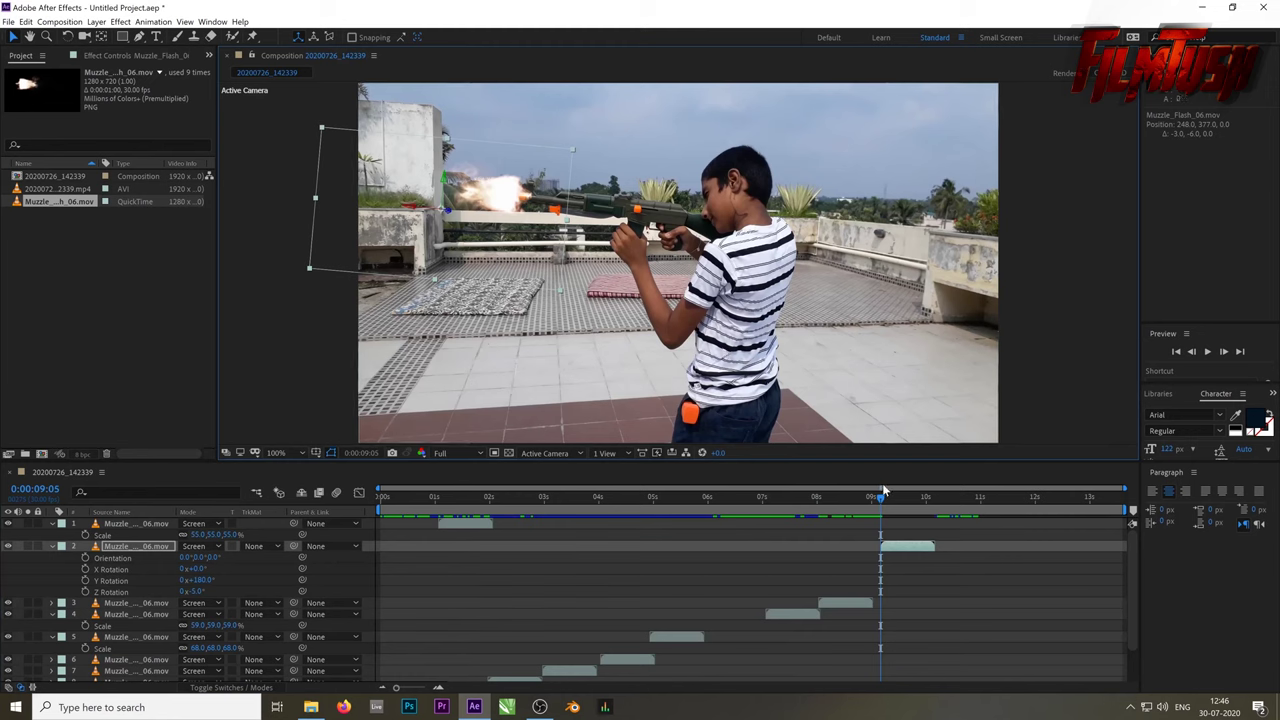
Step frame by frame to the shot at 0:00:10:05 and duplicate the muzzle flash layer there
key("Page_Down")
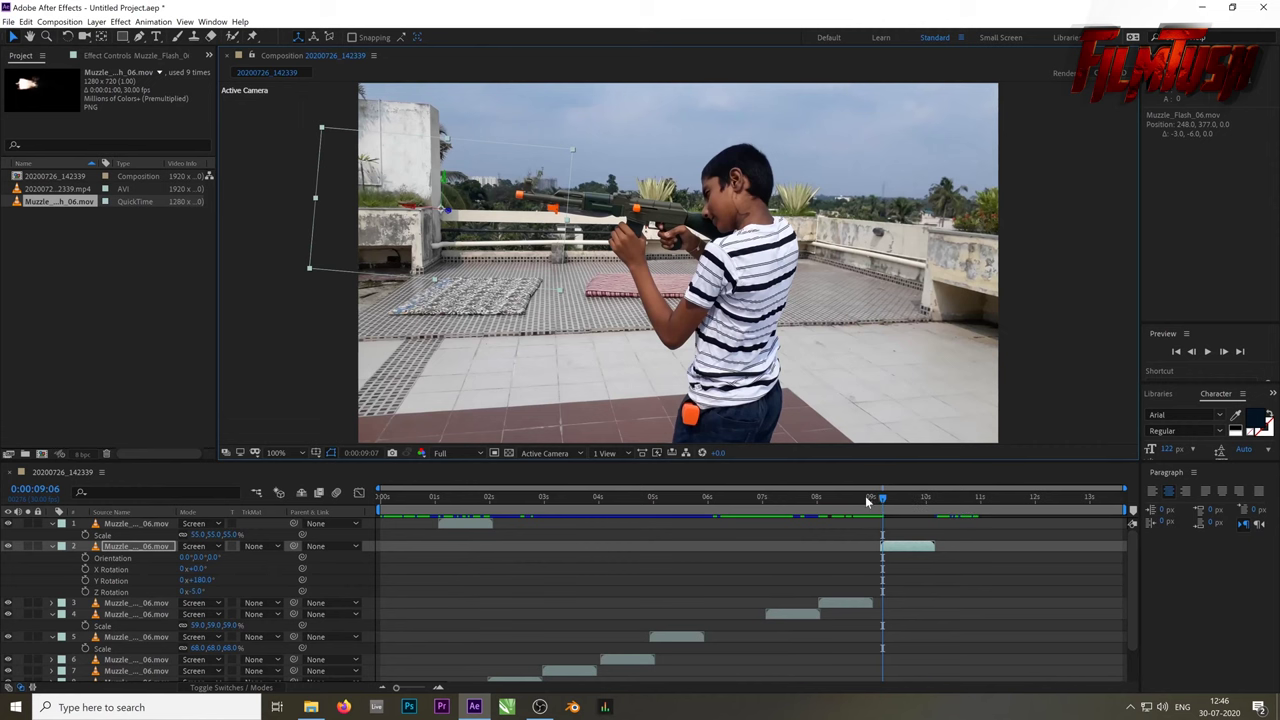
key("Page_Down")
key("Page_Down")
key("Page_Down")
key("Page_Down")
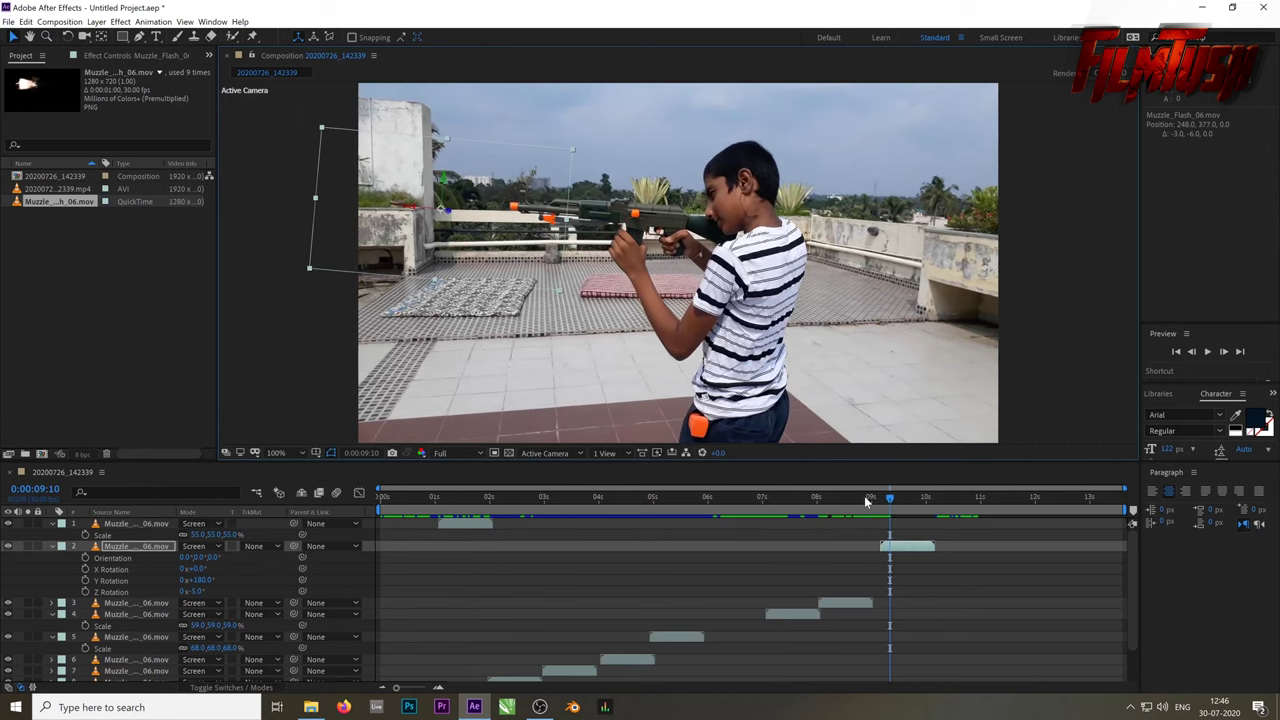
key("Page_Down")
key("Page_Down")
key("Page_Down")
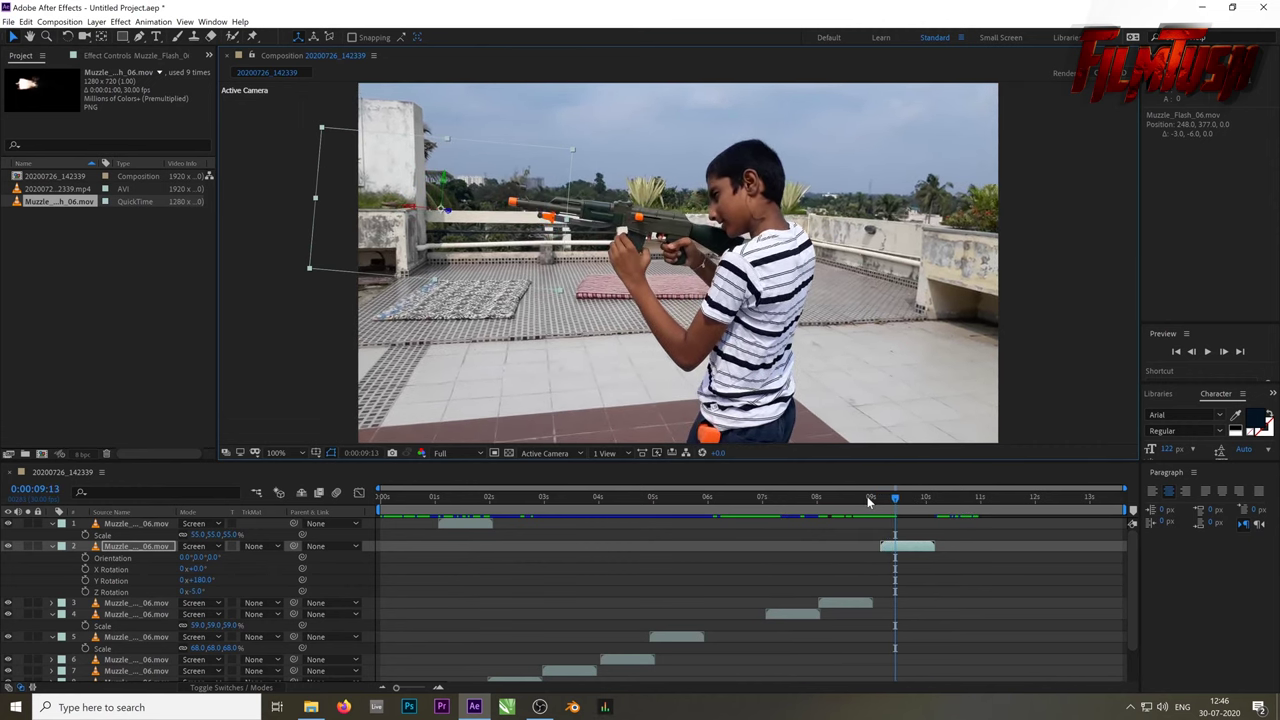
key("Page_Down")
key("Page_Down")
key("Page_Down")
key("Page_Down")
key("Page_Down")
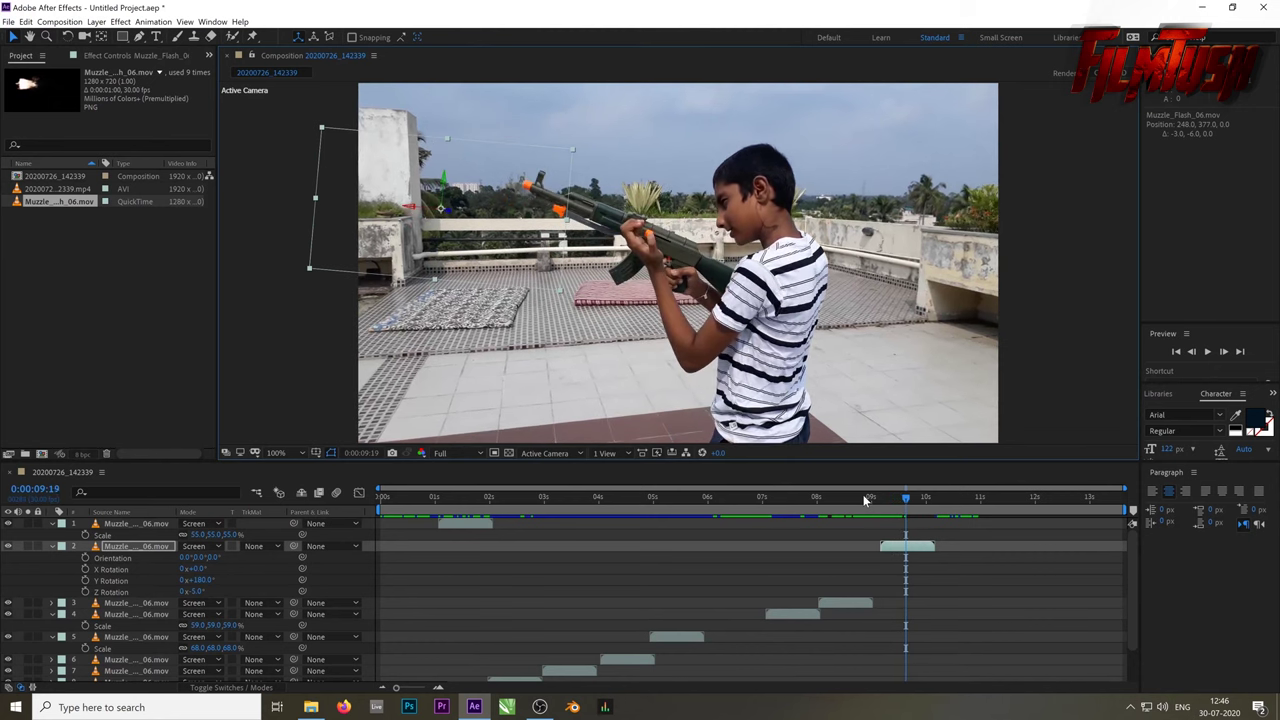
key("Page_Down")
key("Page_Down")
key("Page_Down")
key("Page_Down")
key("Page_Down")
key("Page_Down")
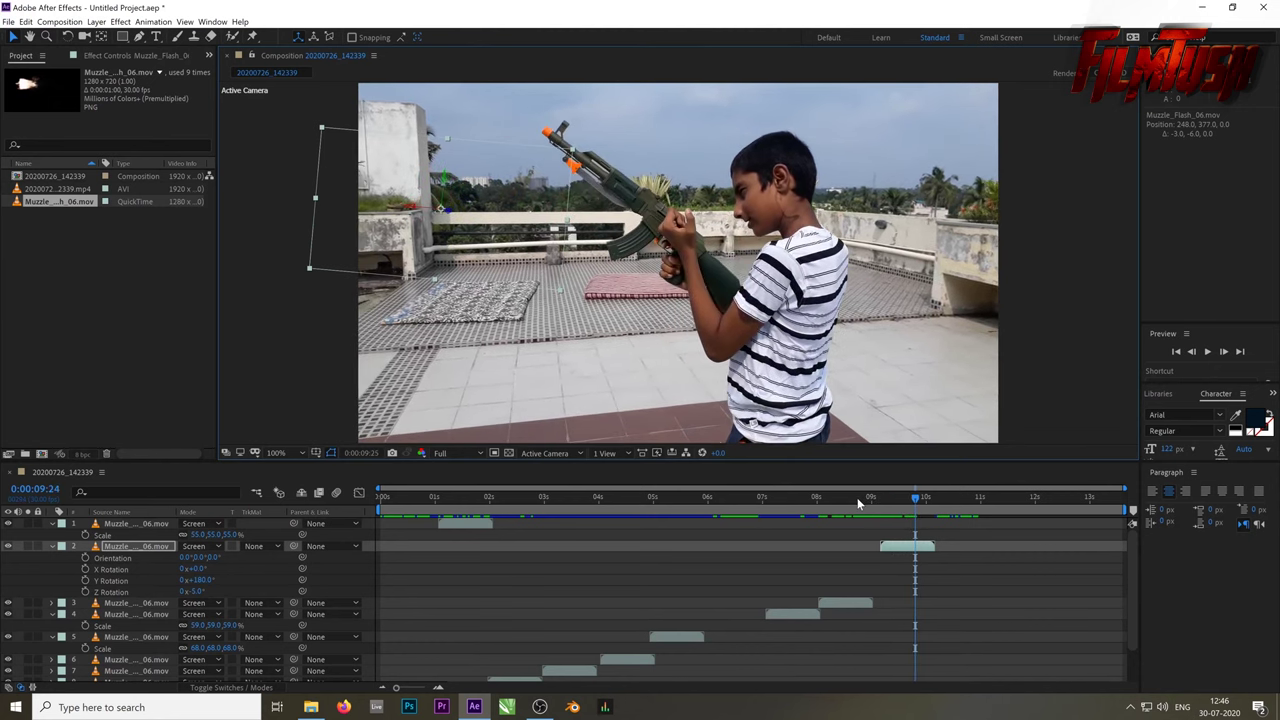
key("Page_Down")
key("Page_Down")
key("Page_Down")
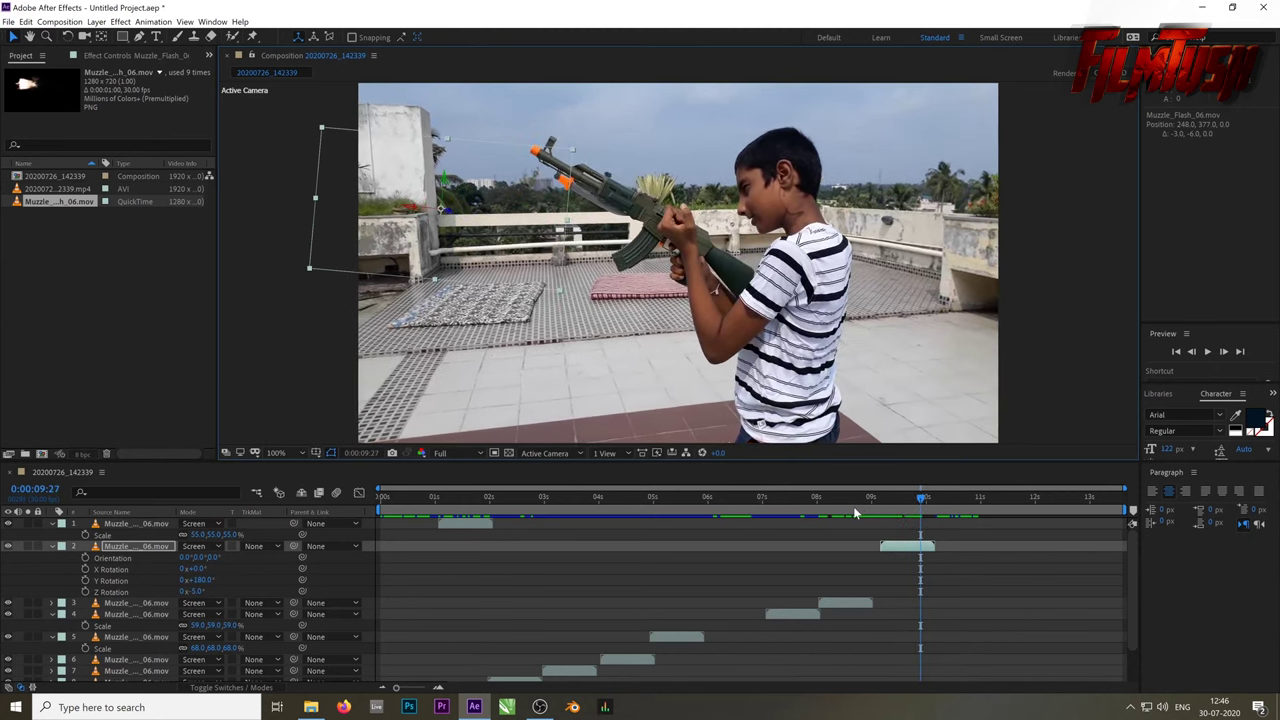
key("Page_Down")
key("Page_Down")
key("Page_Down")
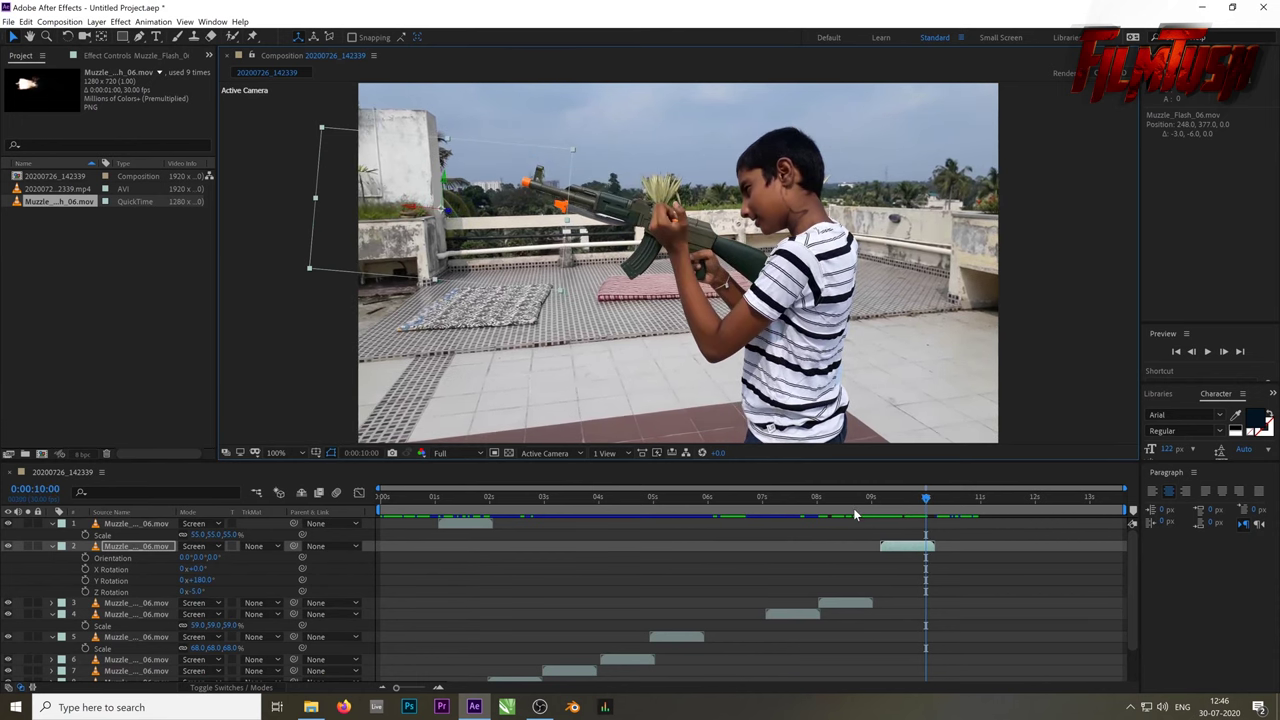
key("Page_Down")
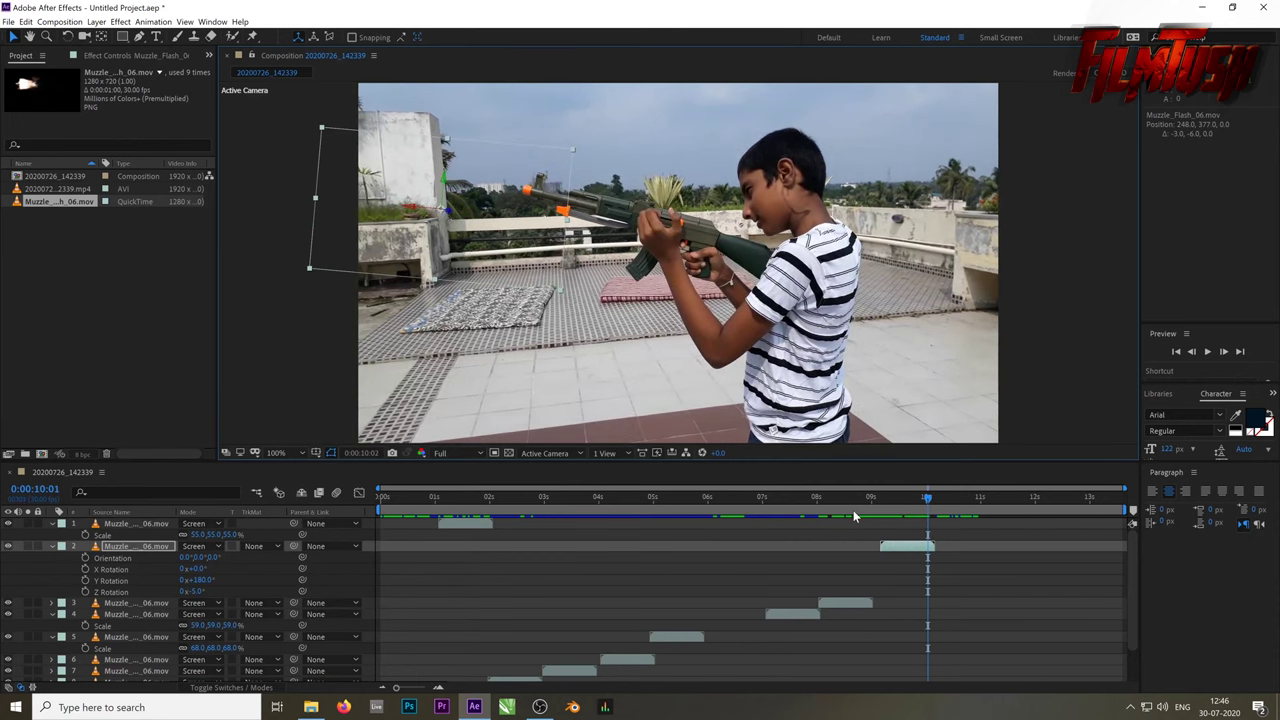
key("Page_Down")
key("Page_Down")
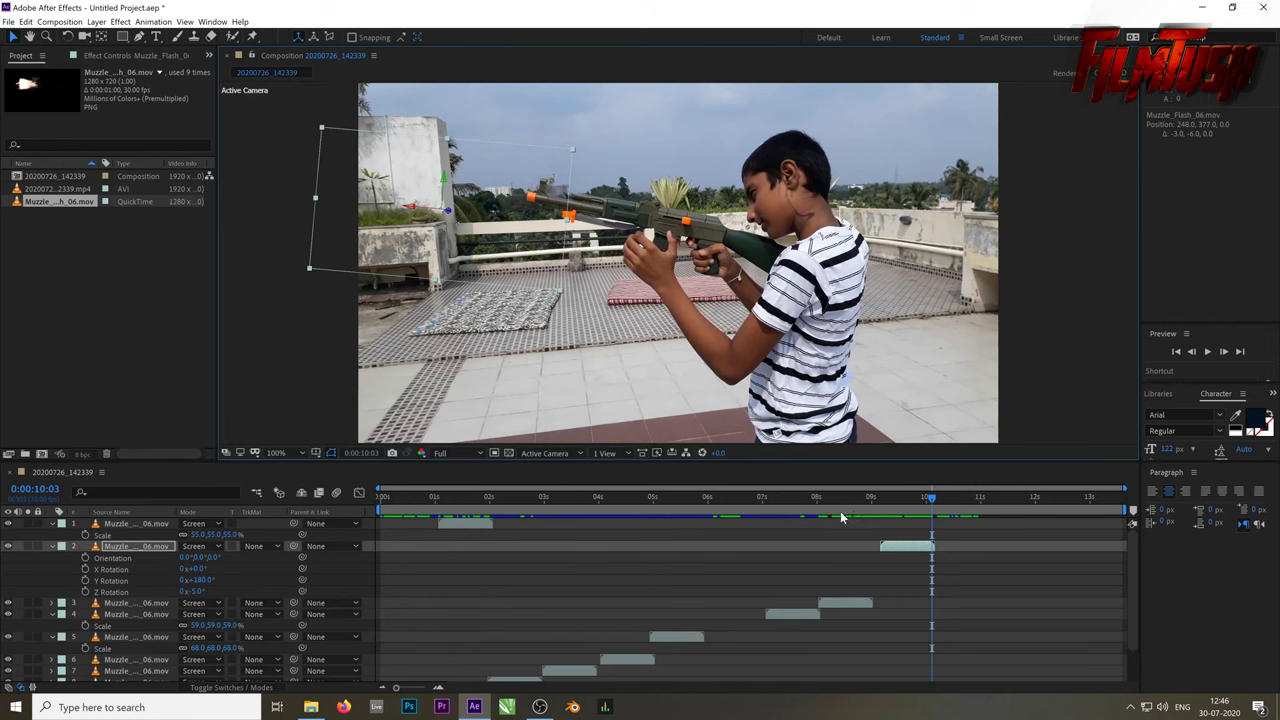
key("Page_Down")
key("Page_Down")
key("Page_Down")
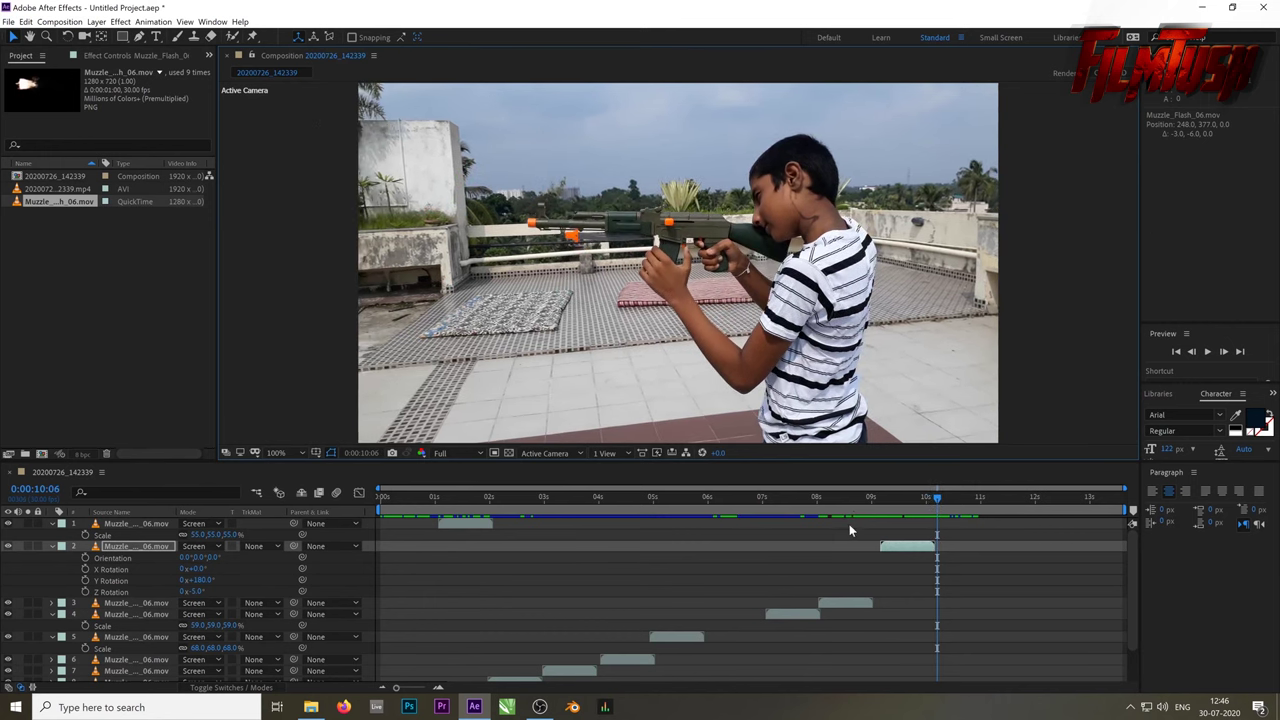
key("Page_Up")
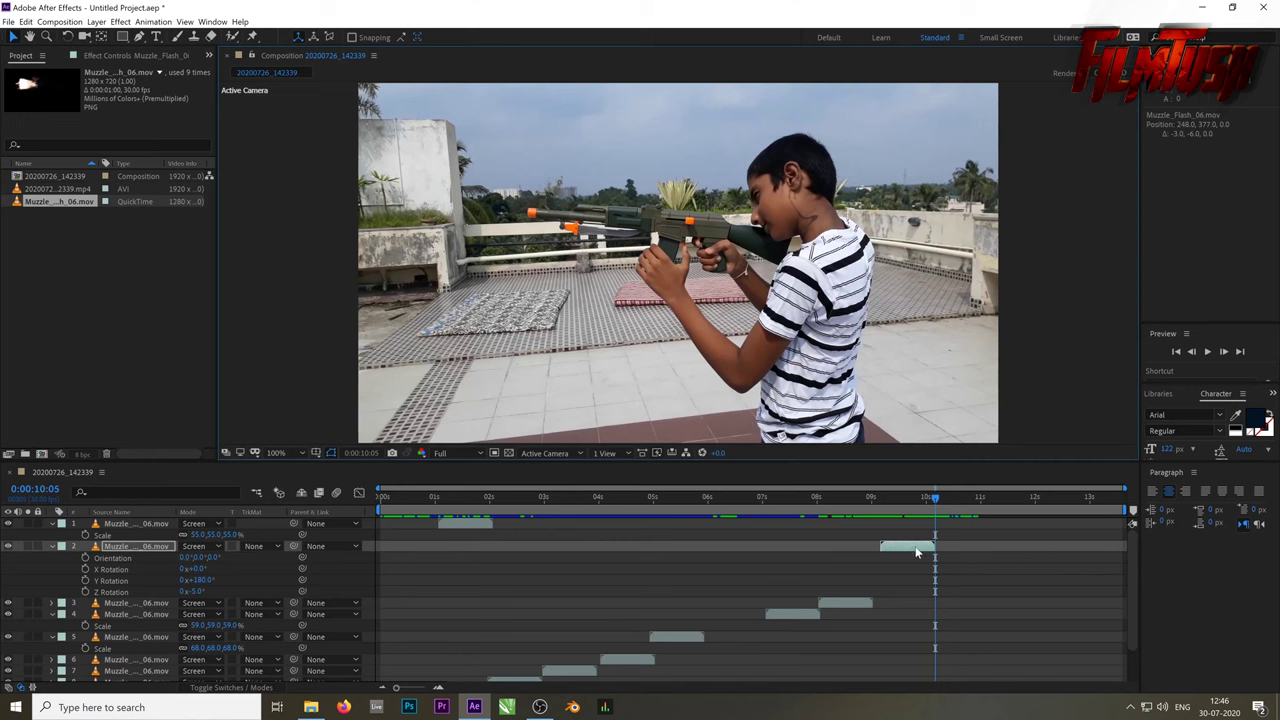
key("ctrl+d")
Start the duplicated flash one frame later and move it onto the barrel tip
left_click_drag(914, 548, 979, 553)
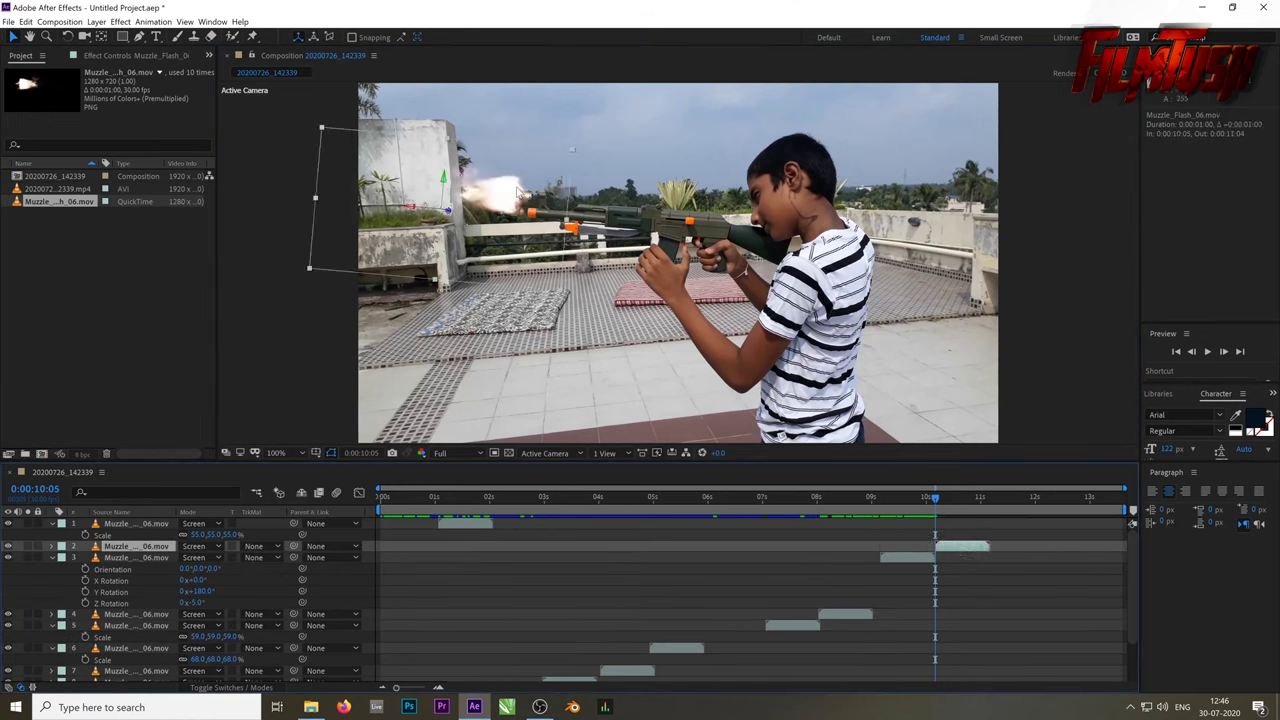
left_click_drag(506, 190, 516, 207)
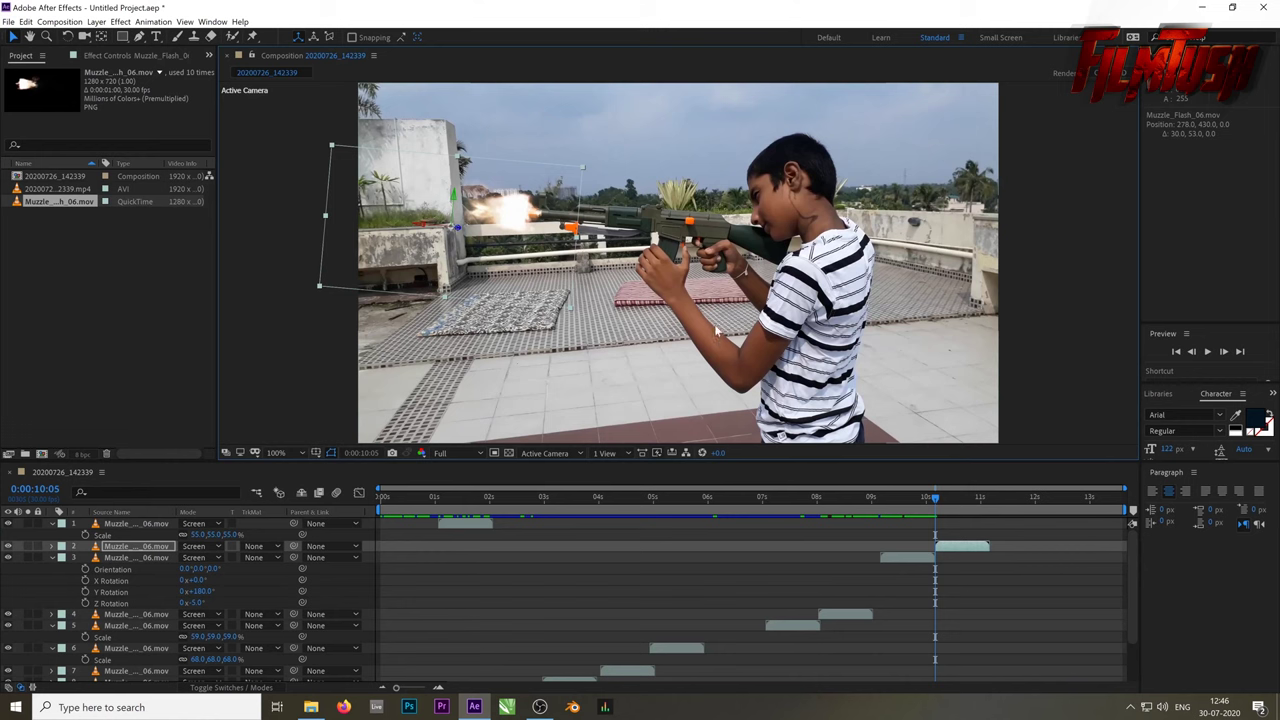
key("Page_Down")
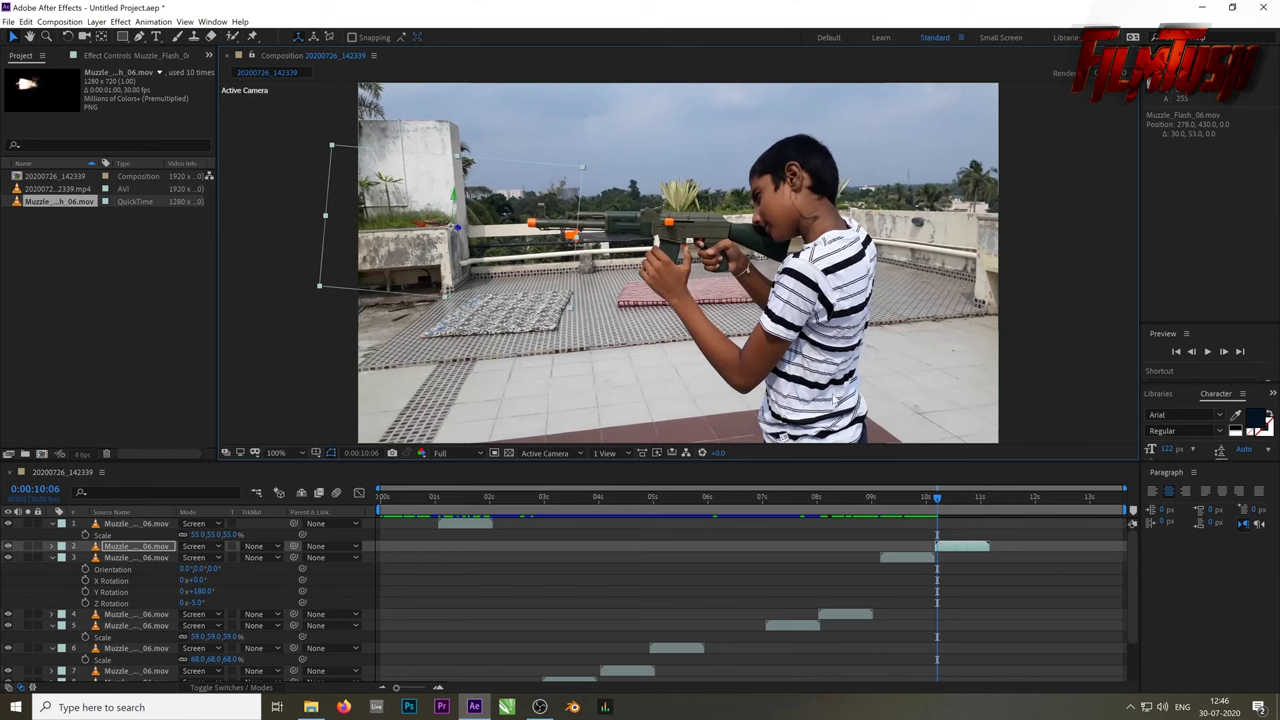
left_click_drag(952, 548, 956, 548)
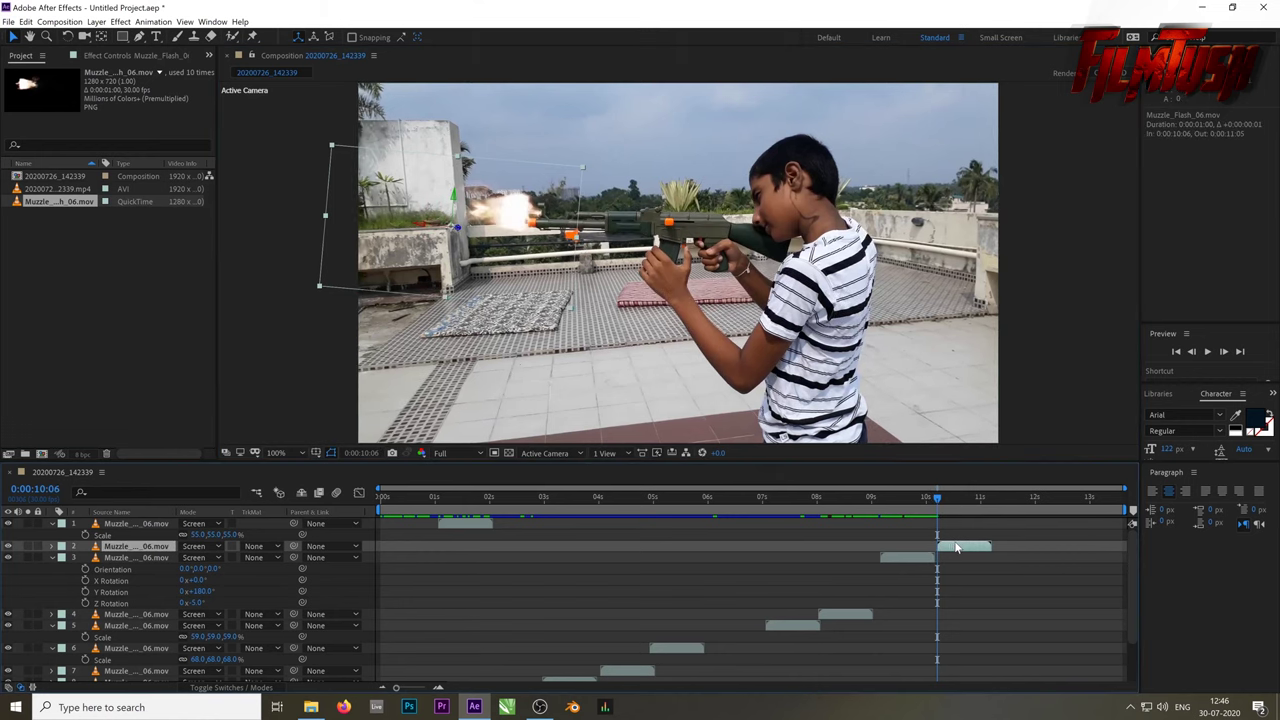
left_click_drag(514, 215, 515, 224)
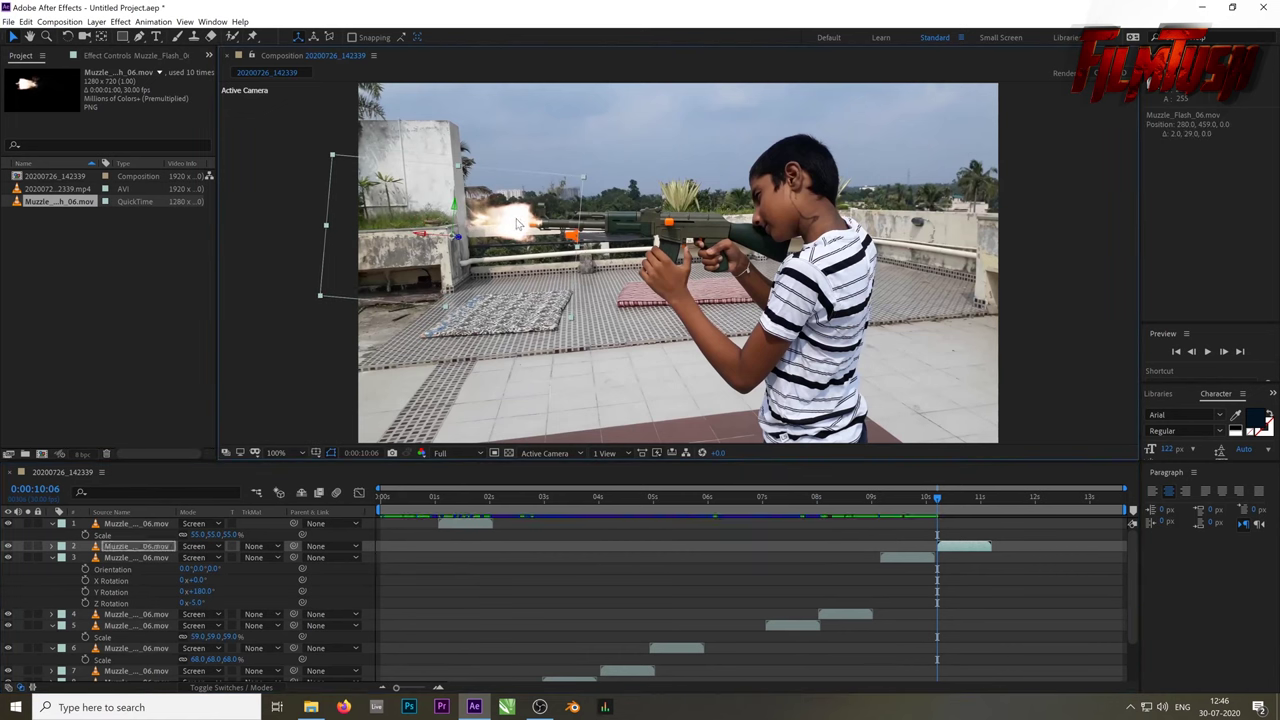
Replace that copy with a fresh duplicate of the earlier flash starting at 0:00:10:06, aligned to the barrel
key("Delete")
left_click(853, 604)
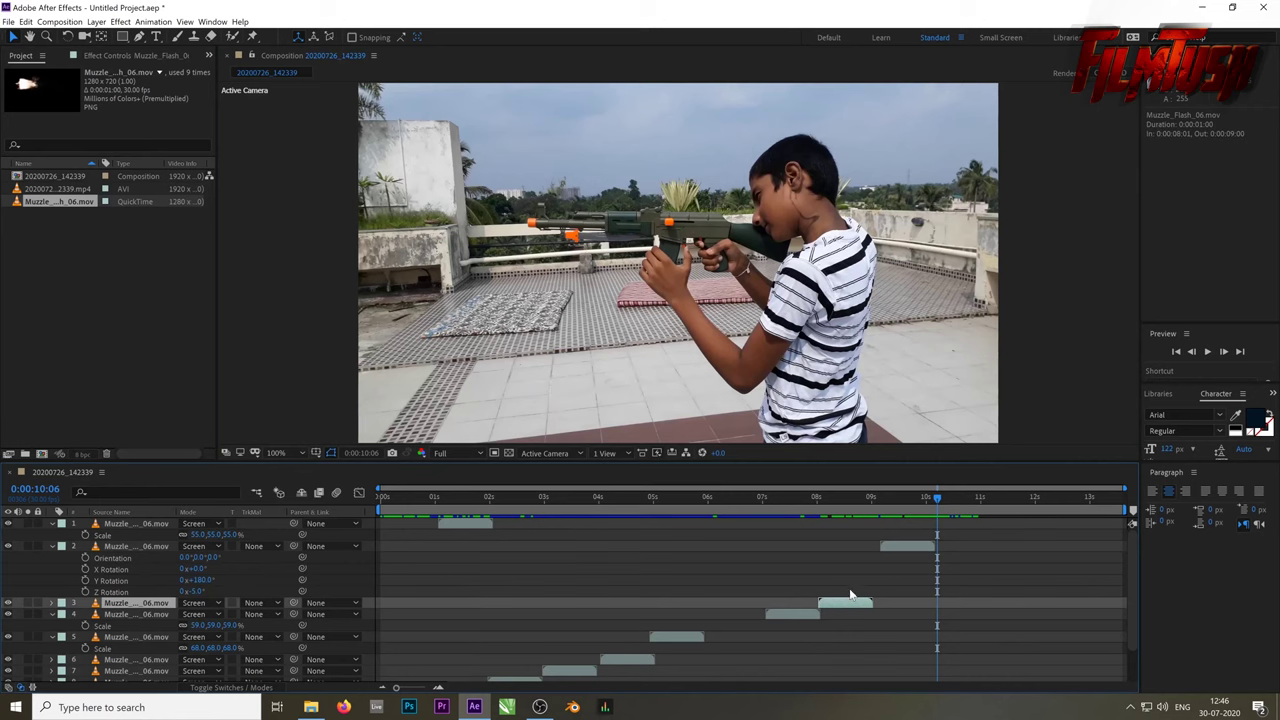
key("ctrl+d")
left_click_drag(851, 600, 963, 614)
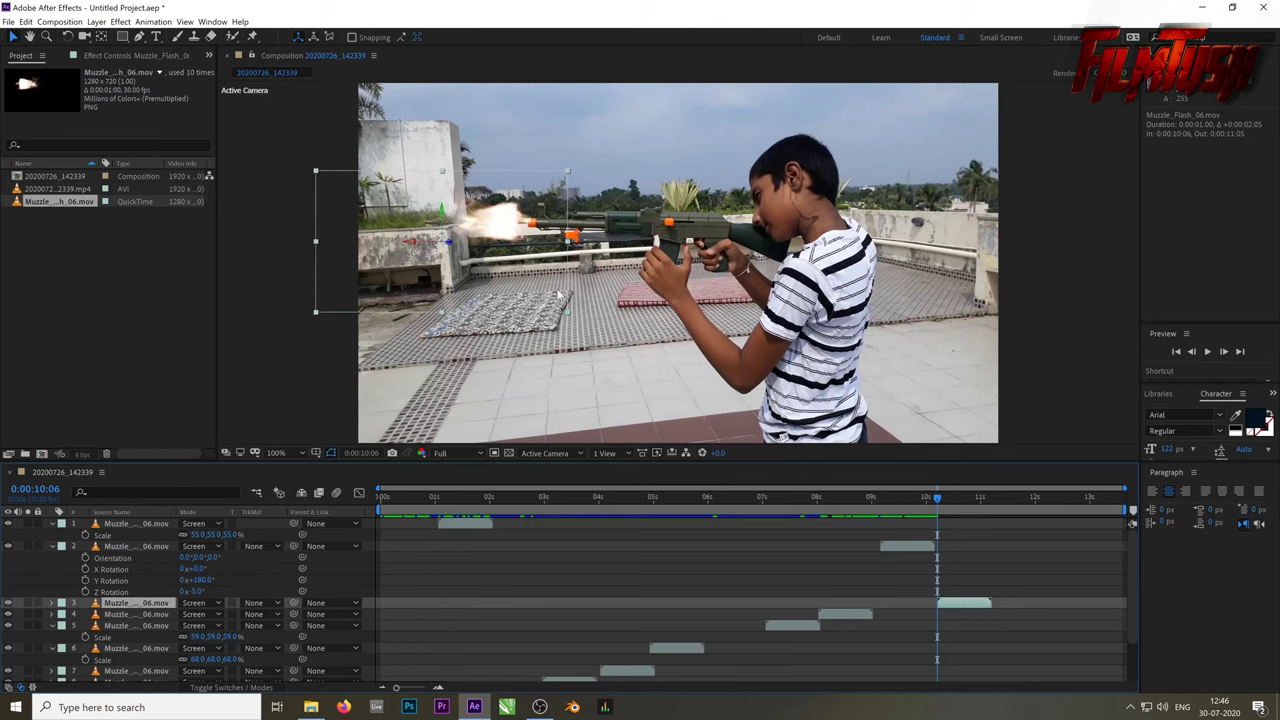
left_click_drag(505, 217, 515, 217)
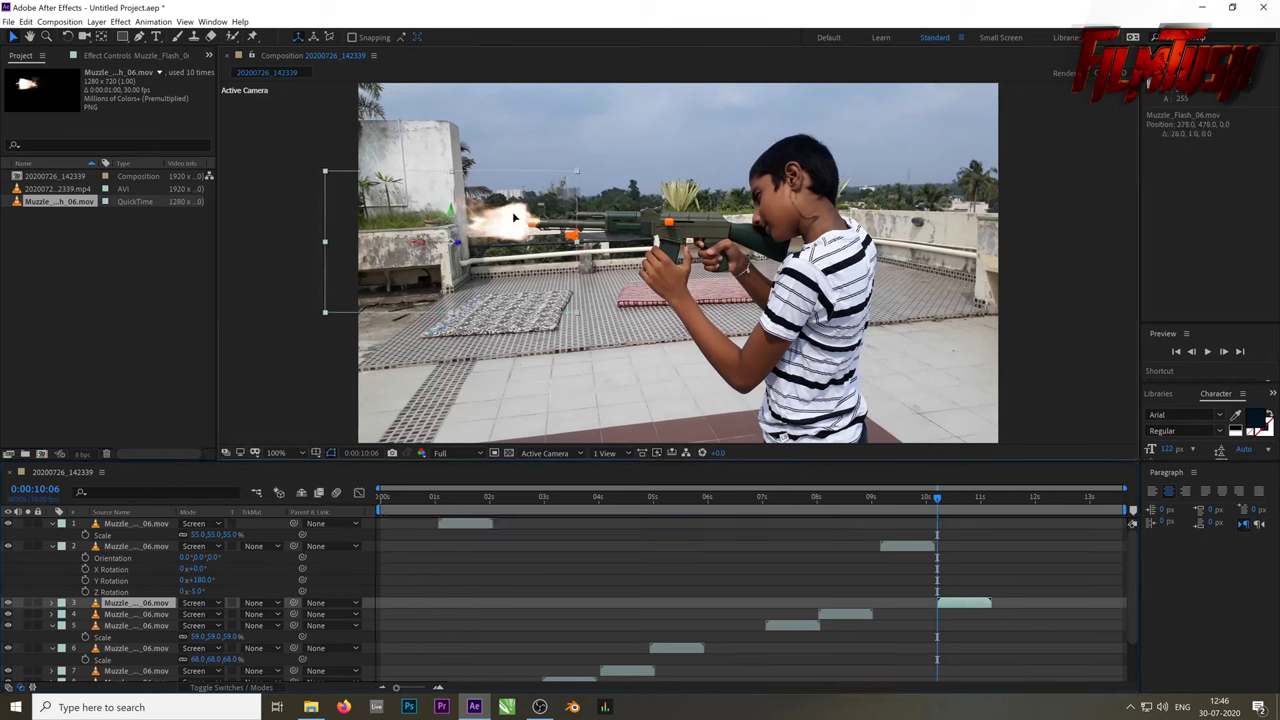
key("Return")
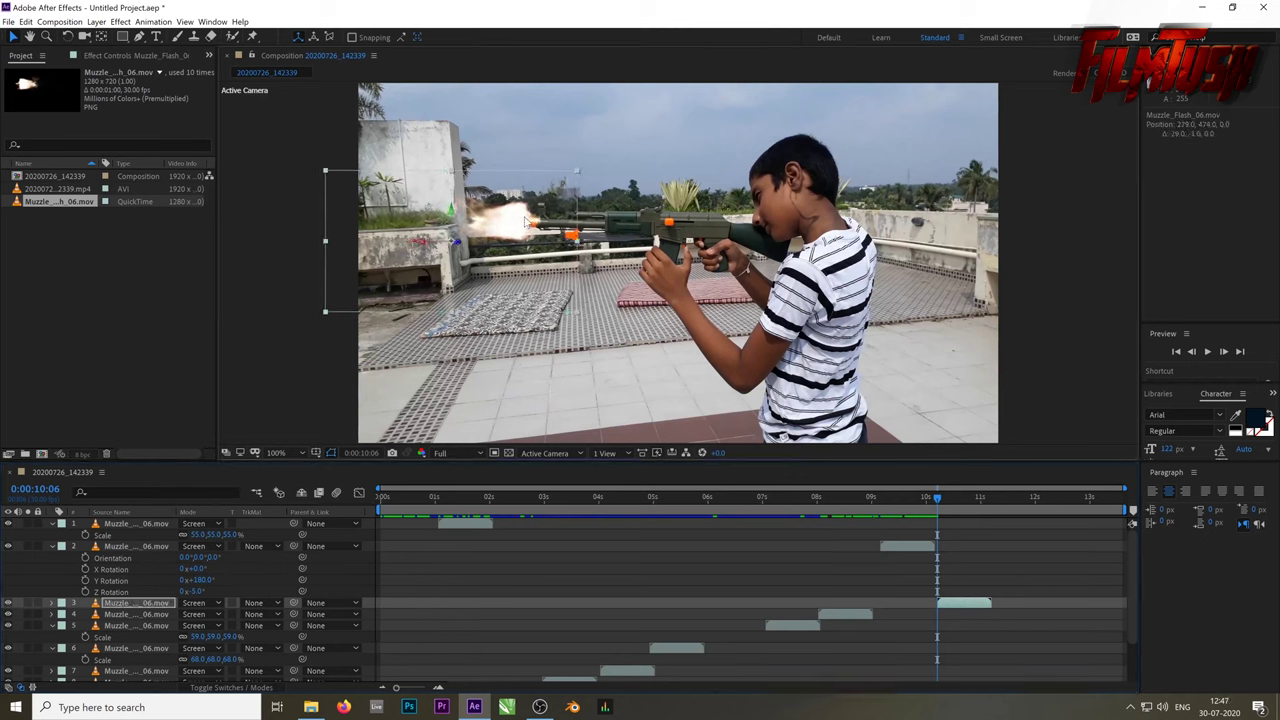
Step back and forth around the 10:06 flash to review its timing
key("Page_Down")
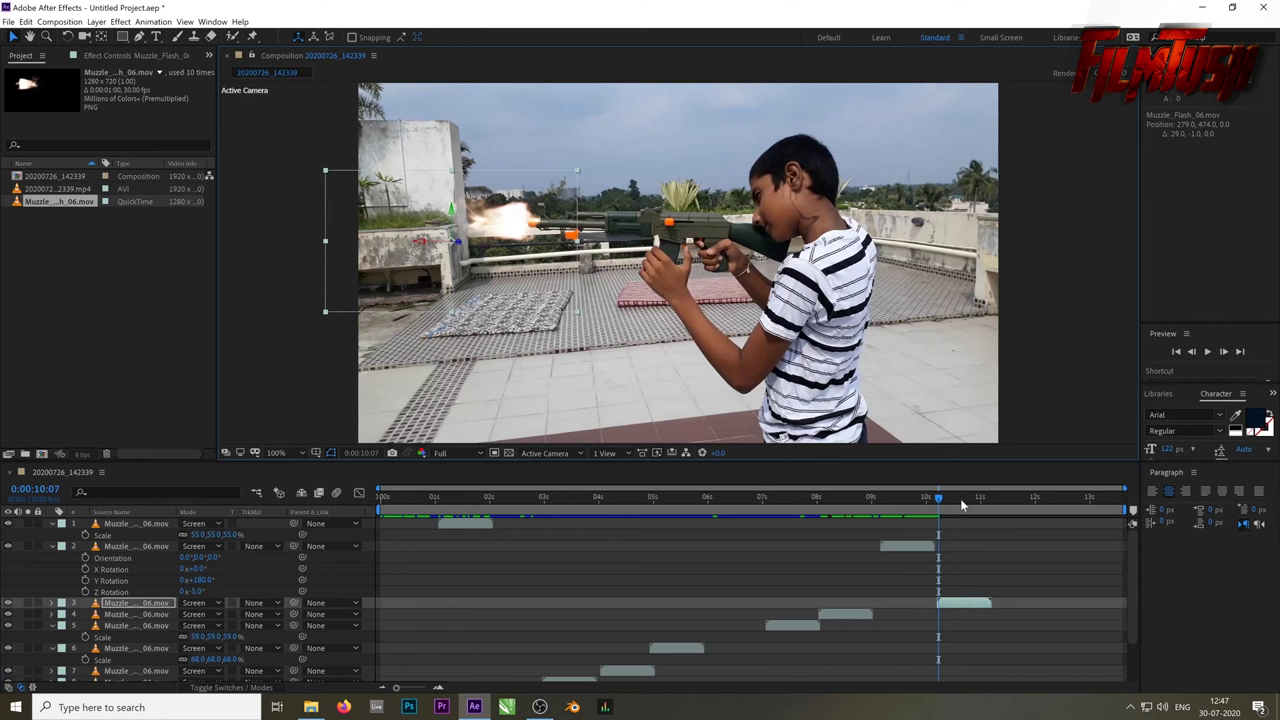
key("Page_Down")
key("Page_Down")
key("Page_Down")
key("Page_Down")
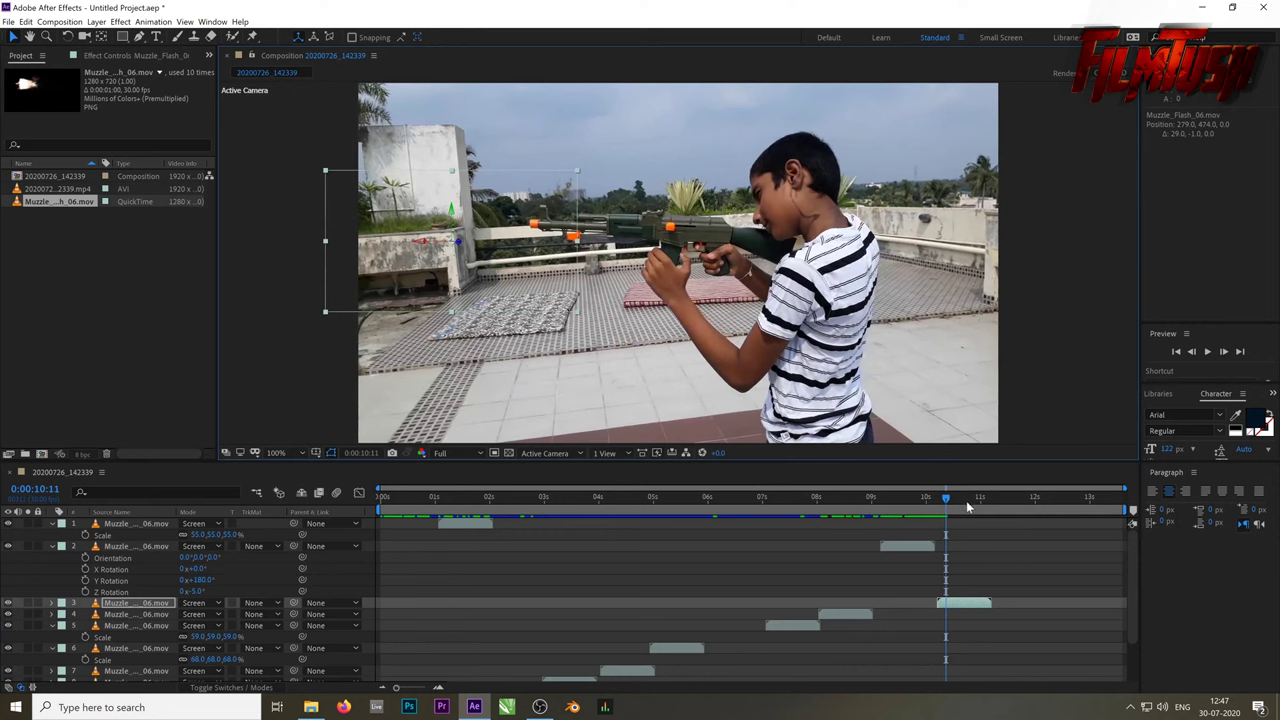
left_click_drag(946, 503, 935, 502)
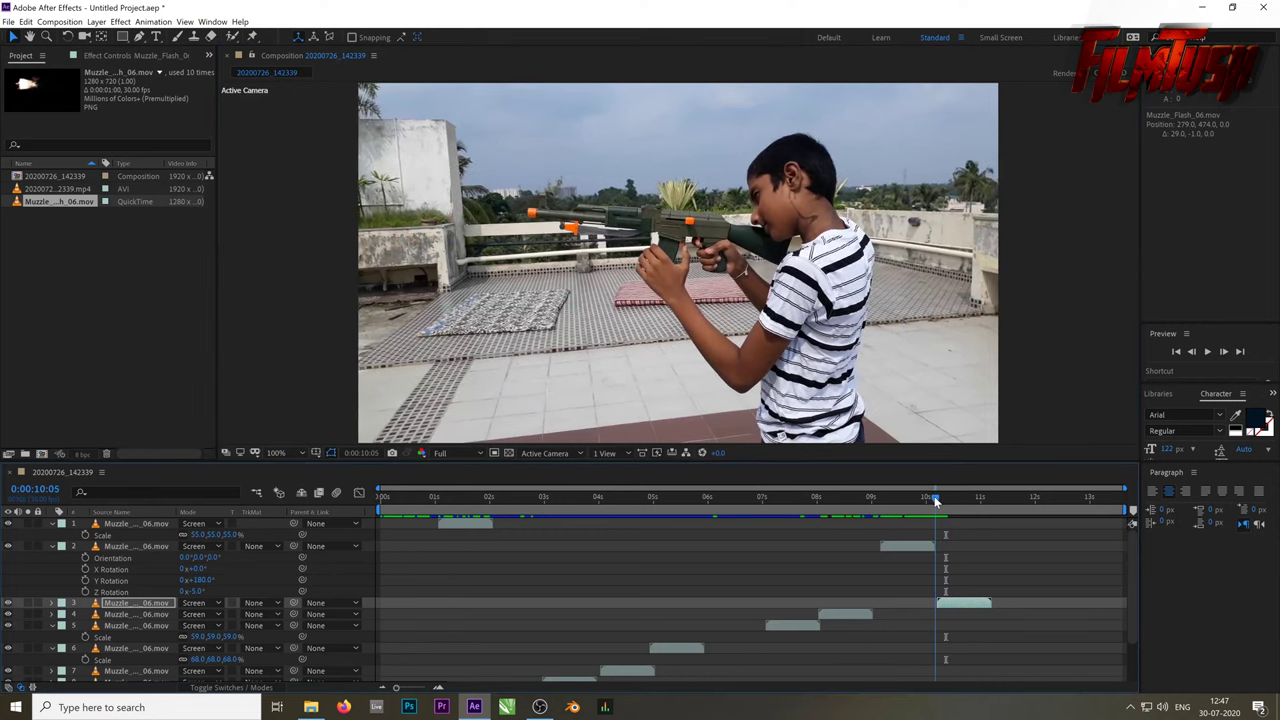
key("Page_Down")
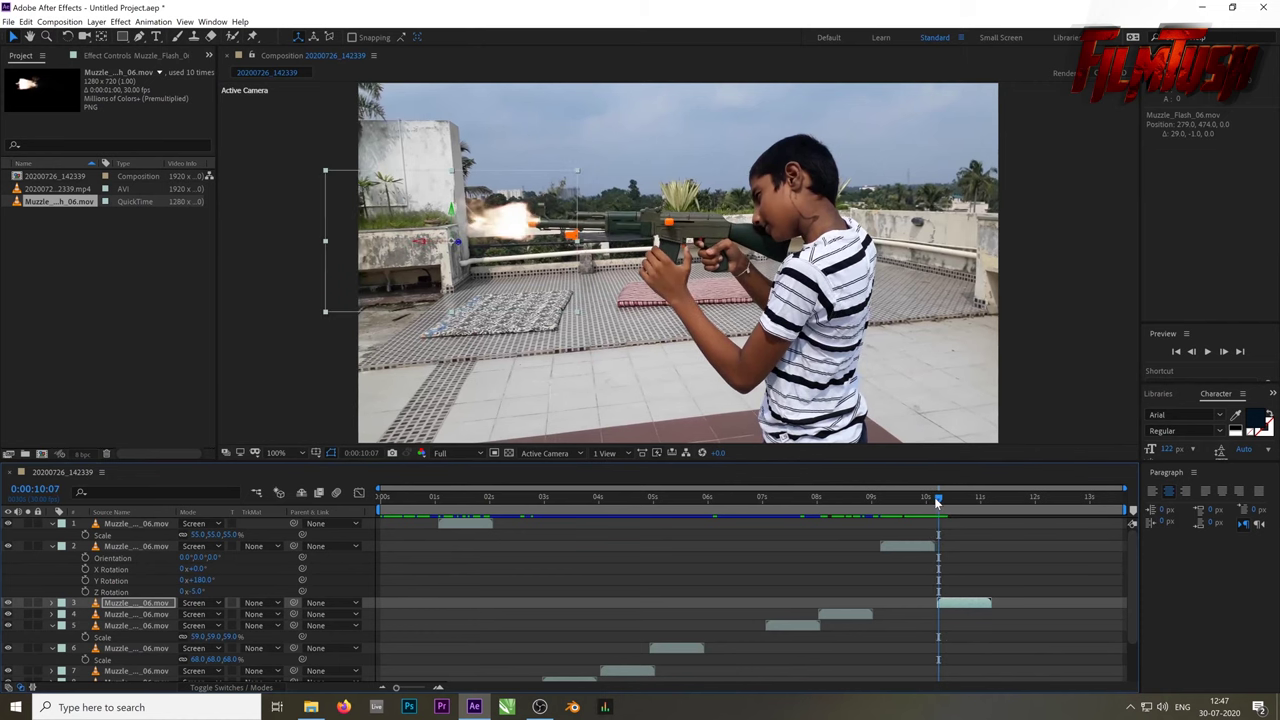
key("Page_Down")
key("Page_Down")
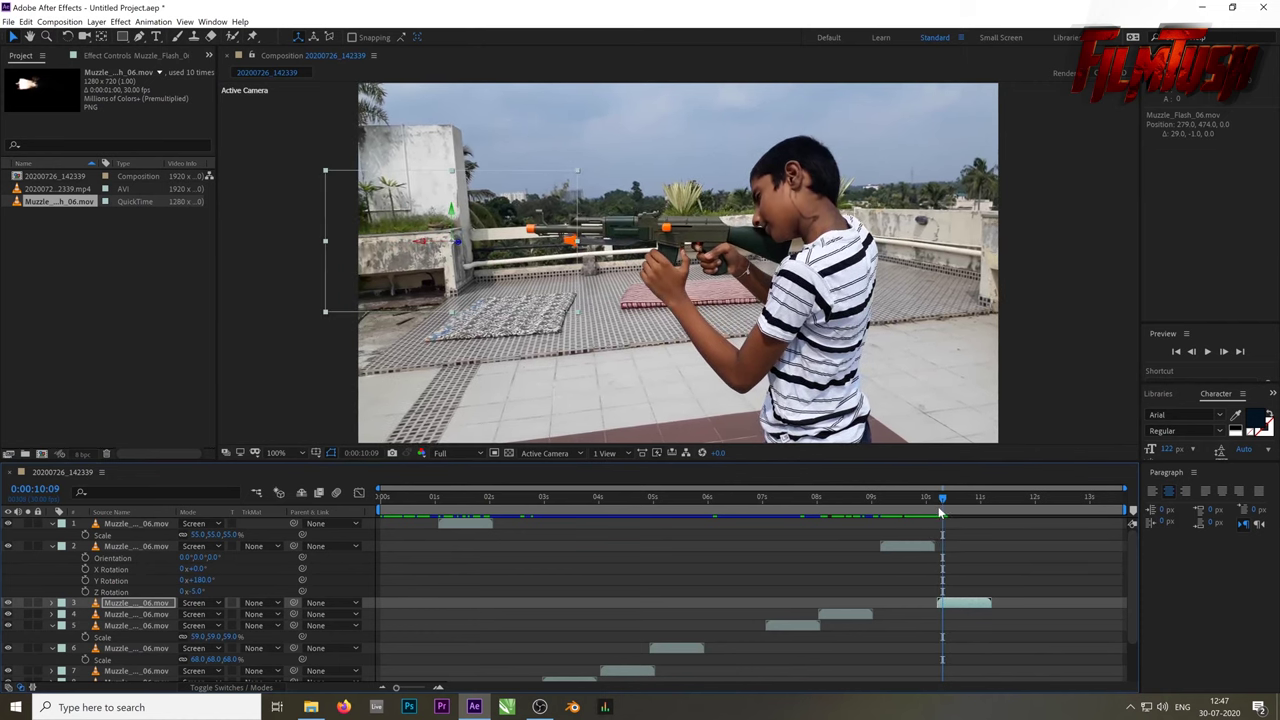
key("Page_Down")
key("Page_Down")
key("Page_Down")
key("Page_Down")
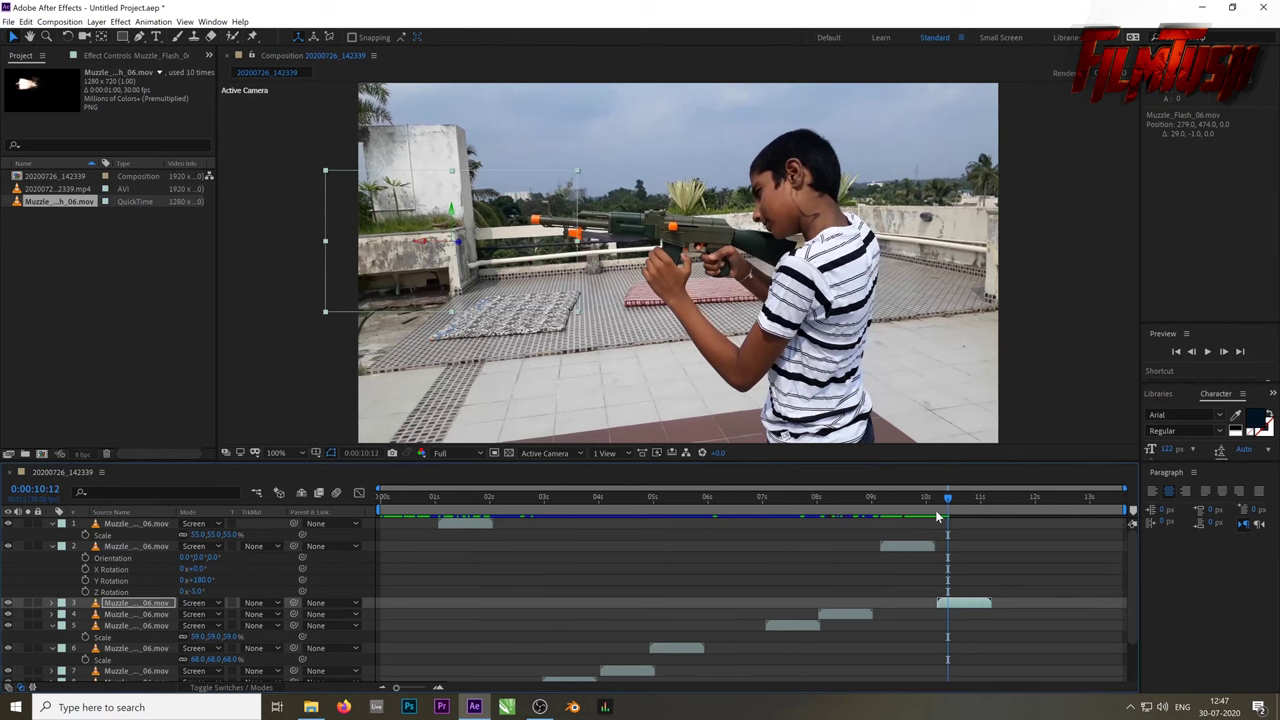
key("Page_Down")
key("Page_Down")
key("Page_Down")
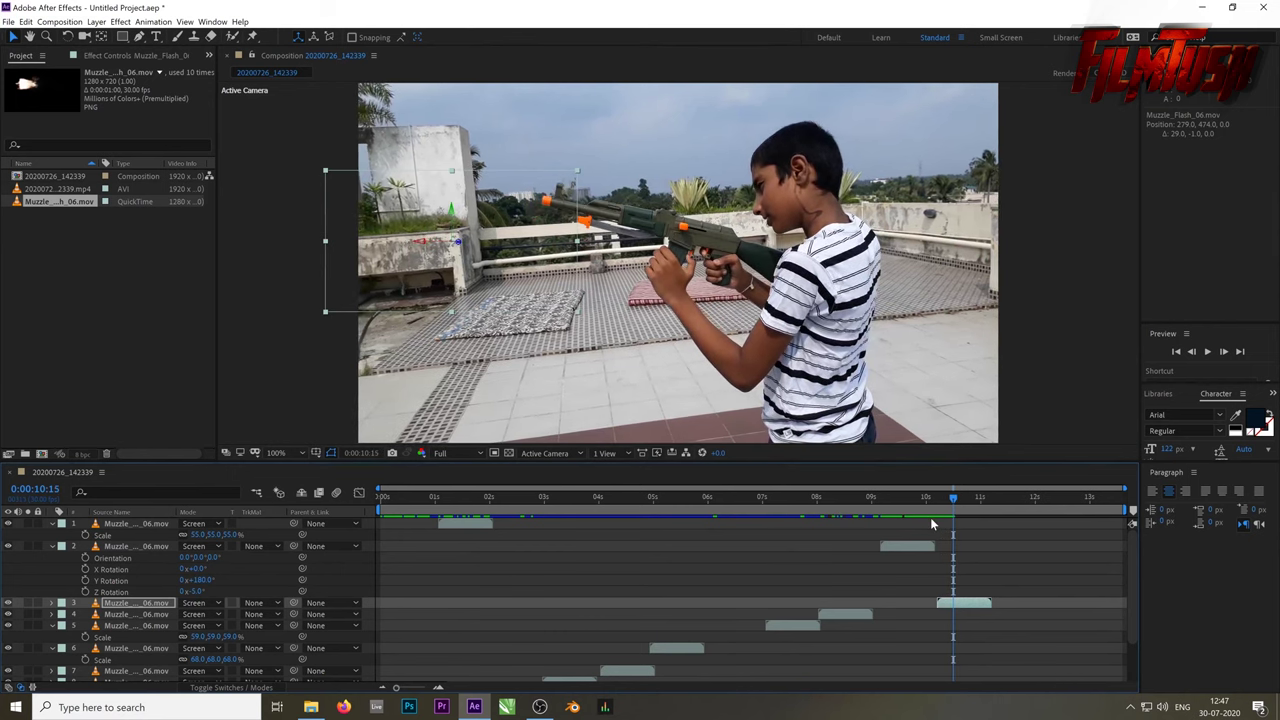
key("Page_Down")
Step frame by frame toward the clip's end, reaching about 0:00:13:06
key("Page_Down")
key("Page_Down")
key("Page_Down")
key("Page_Down")
key("Page_Down")
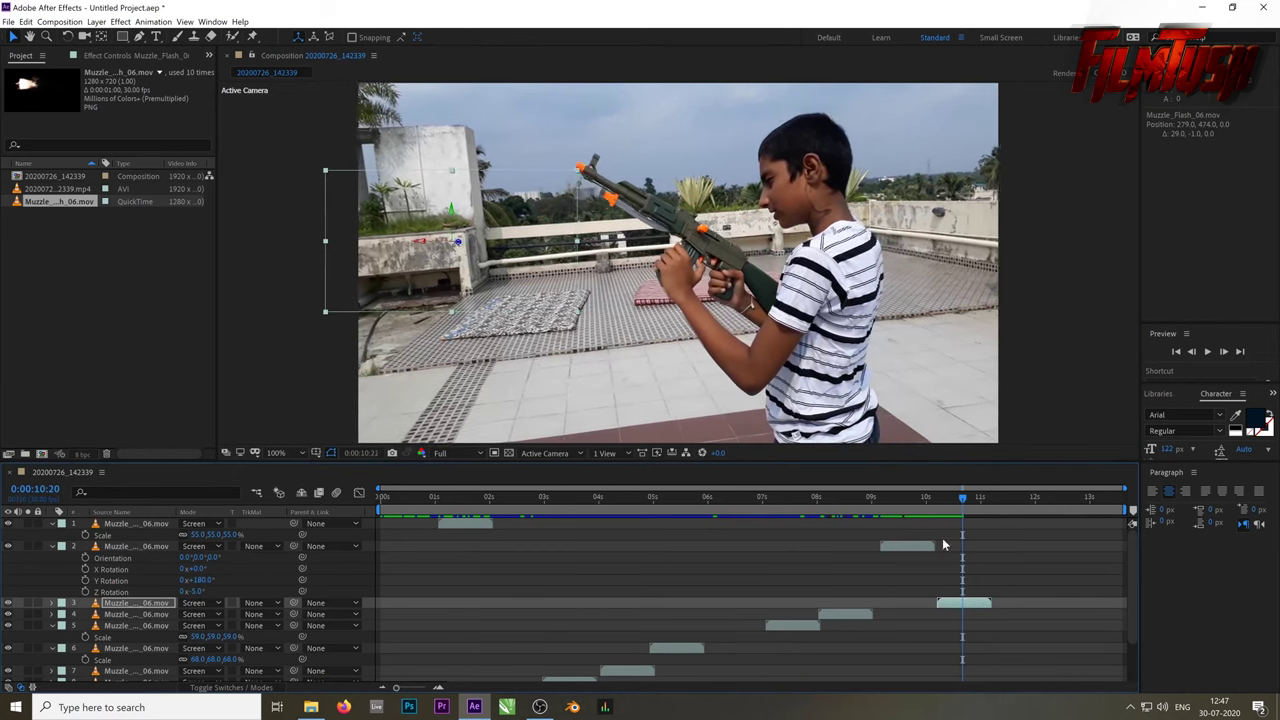
key("Page_Down")
key("Page_Down")
key("Page_Down")
key("Page_Down")
key("Page_Down")
key("Page_Down")
key("Page_Down")
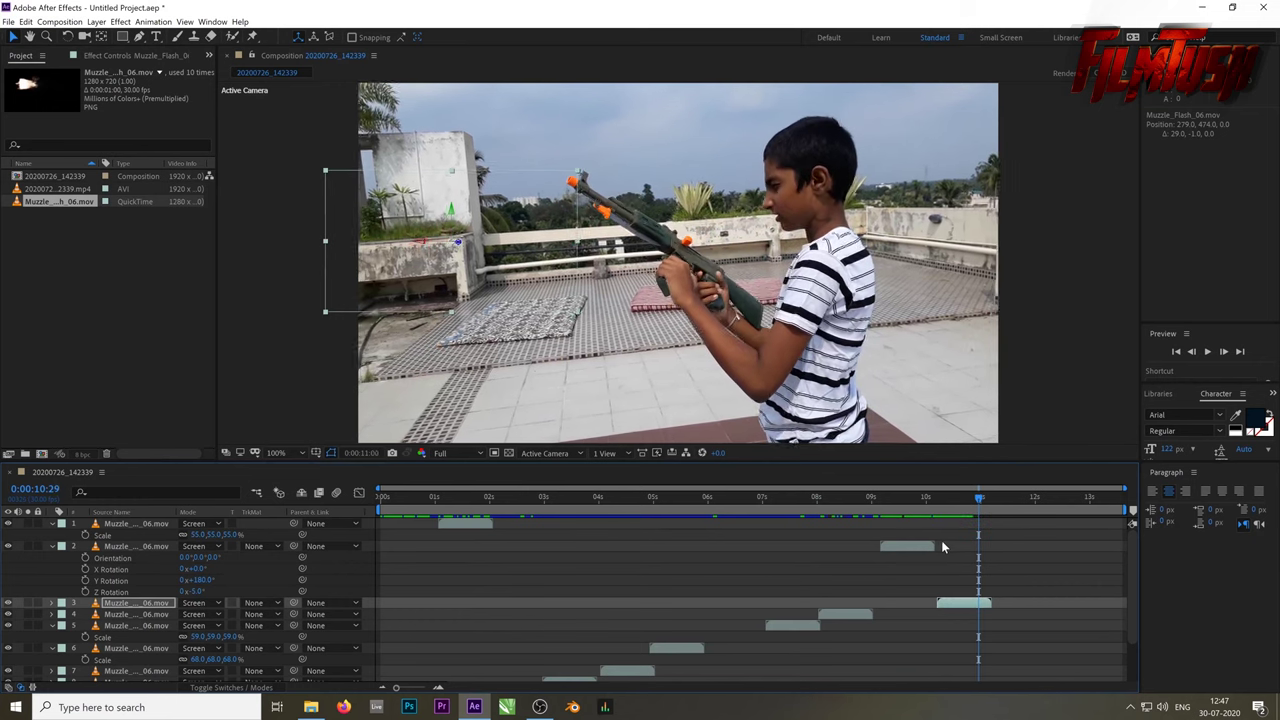
key("Page_Down")
key("Page_Down")
key("Page_Down")
key("Page_Down")
key("Page_Down")
key("Page_Down")
key("Page_Down")
key("Page_Down")
key("Page_Down")
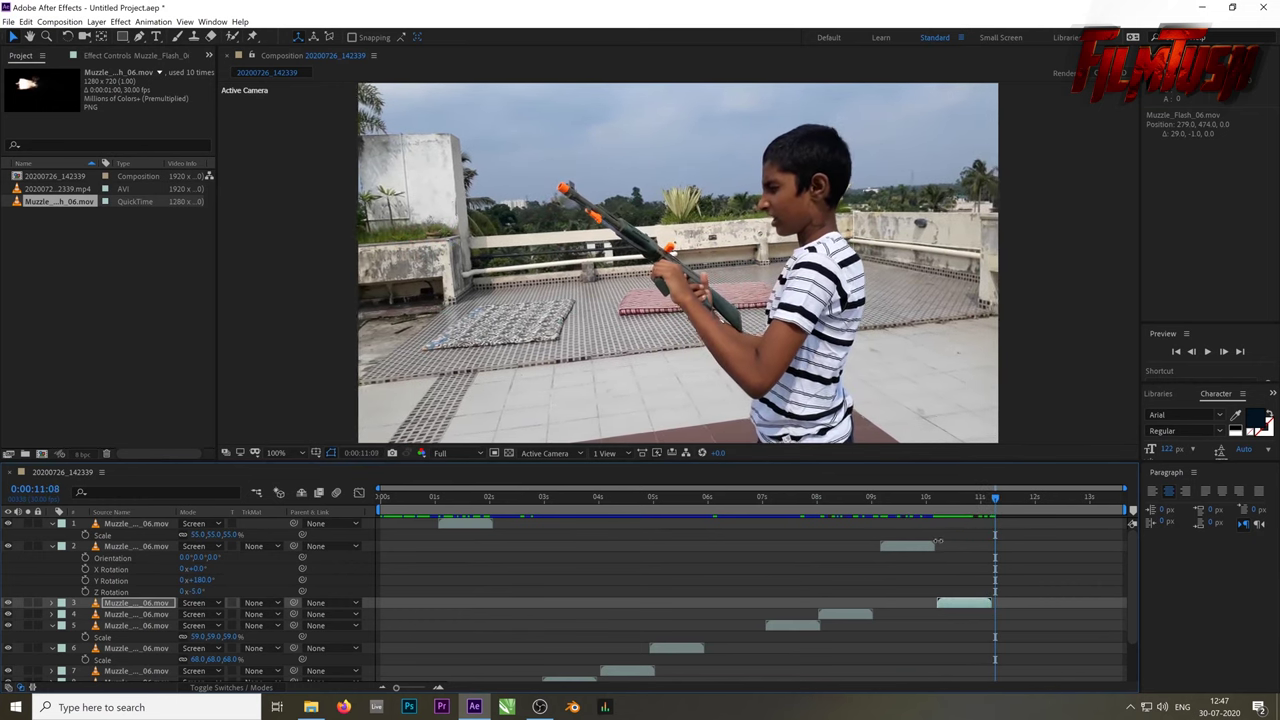
key("Page_Down")
key("Page_Down")
key("Page_Down")
key("Page_Down")
key("Page_Down")
key("Page_Down")
key("Page_Down")
key("Page_Down")
key("Page_Down")
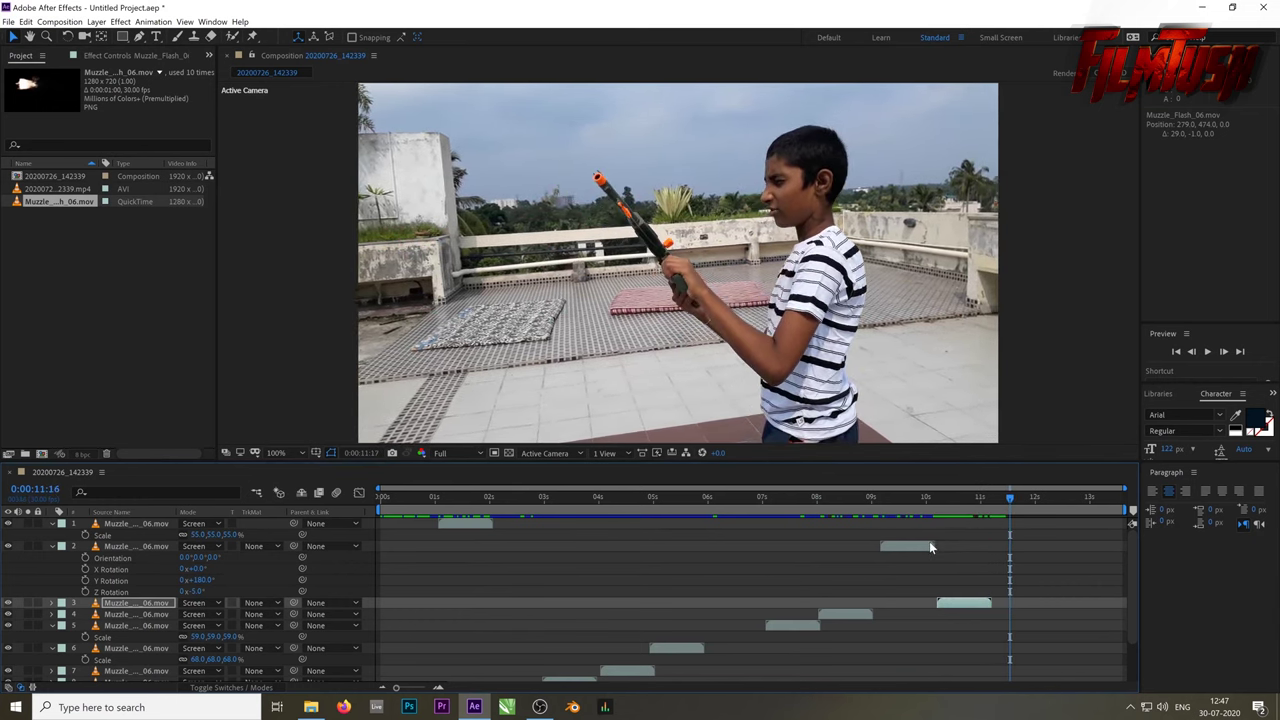
key("Page_Down")
key("Page_Down")
key("Page_Down")
key("Page_Down")
key("Page_Down")
key("Page_Down")
key("Page_Down")
key("Page_Down")
key("Page_Down")
key("Page_Down")
key("Page_Down")
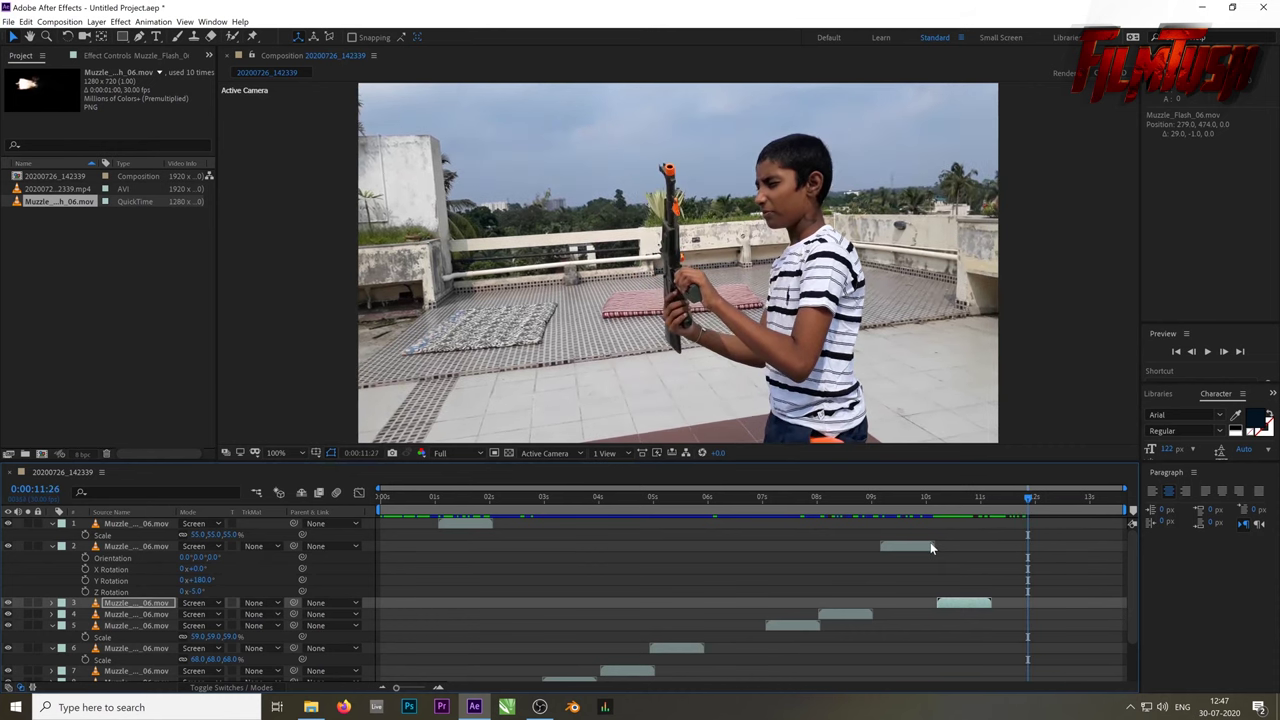
key("Page_Down")
key("Page_Down")
key("Page_Down")
key("Page_Down")
key("Page_Down")
key("Page_Down")
key("Page_Down")
key("Page_Down")
key("Page_Down")
key("Page_Down")
key("Page_Down")
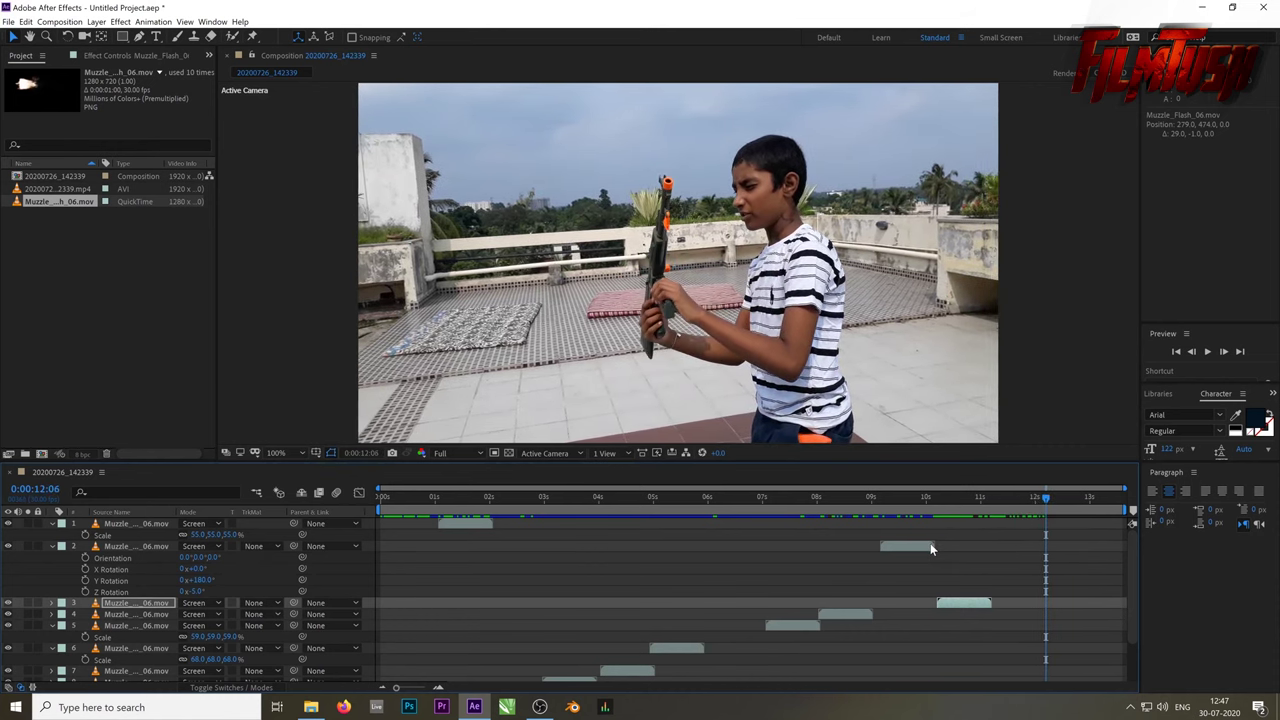
key("Page_Down")
key("Page_Down")
key("Page_Down")
key("Page_Down")
key("Page_Down")
key("Page_Down")
key("Page_Down")
key("Page_Down")
key("Page_Down")
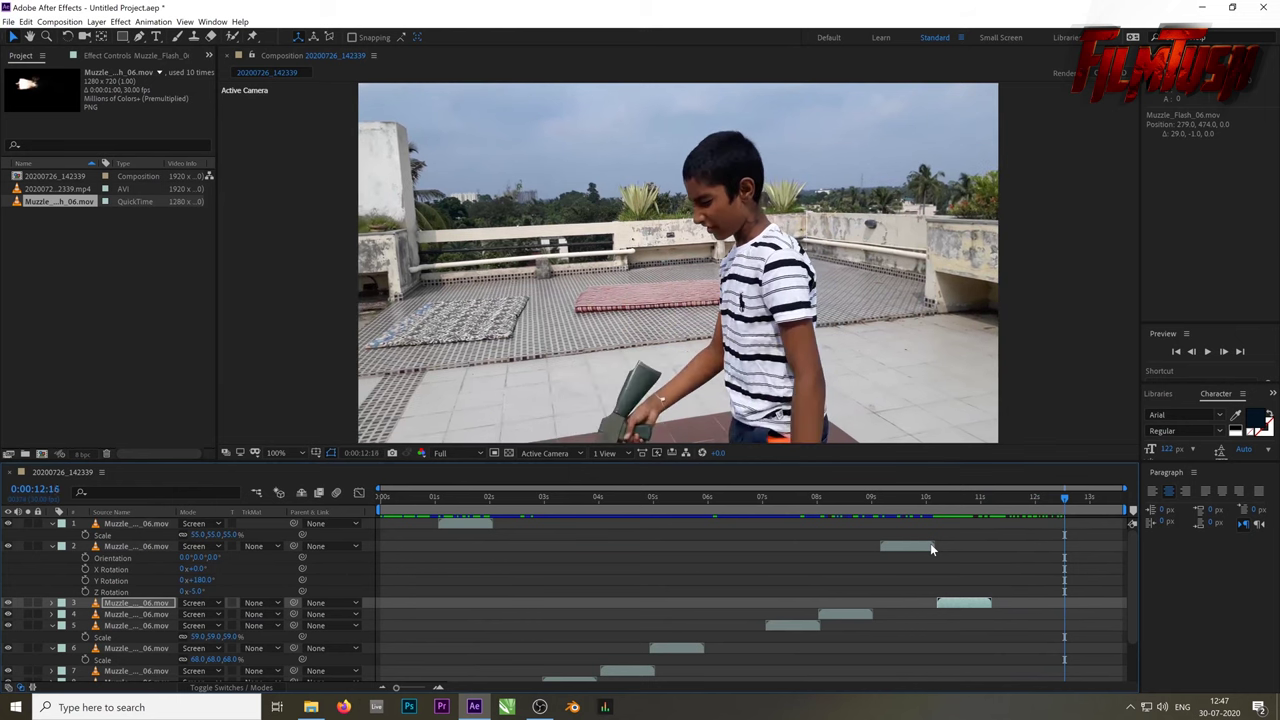
key("Page_Down")
key("Page_Down")
key("Page_Down")
key("Page_Down")
key("Page_Down")
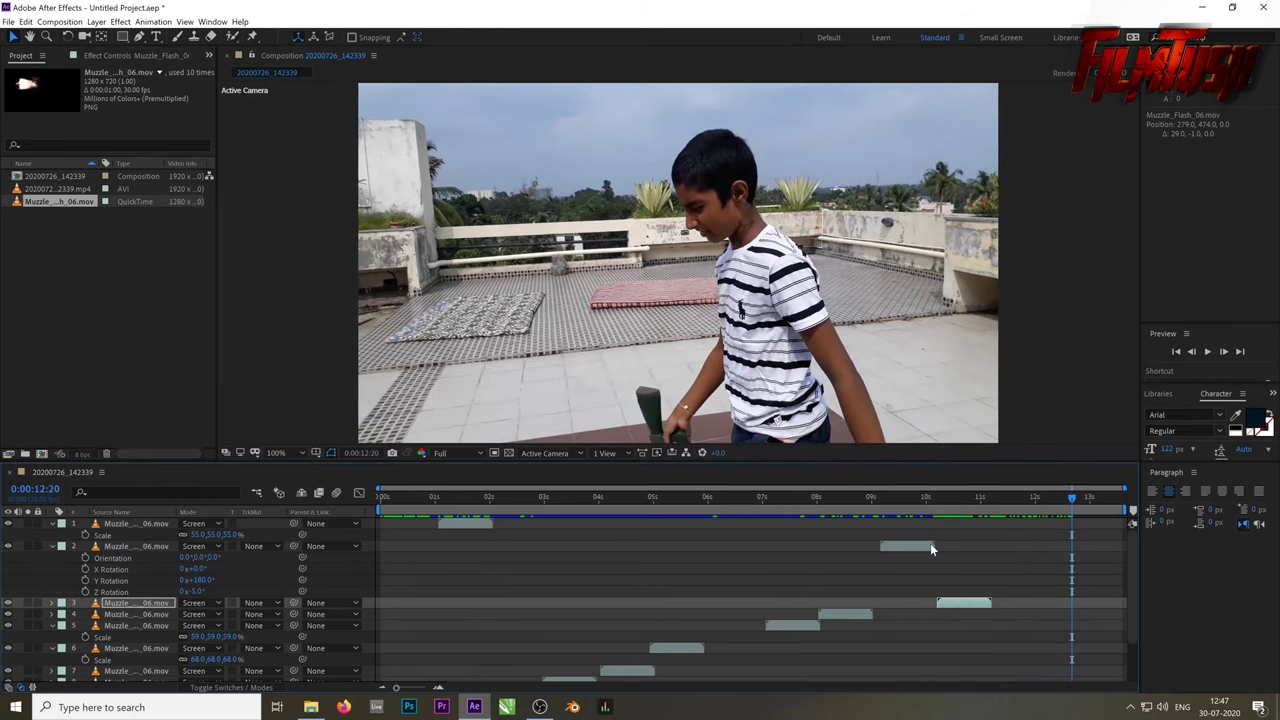
key("Page_Down")
key("Page_Down")
key("Page_Down")
key("Page_Down")
key("Page_Down")
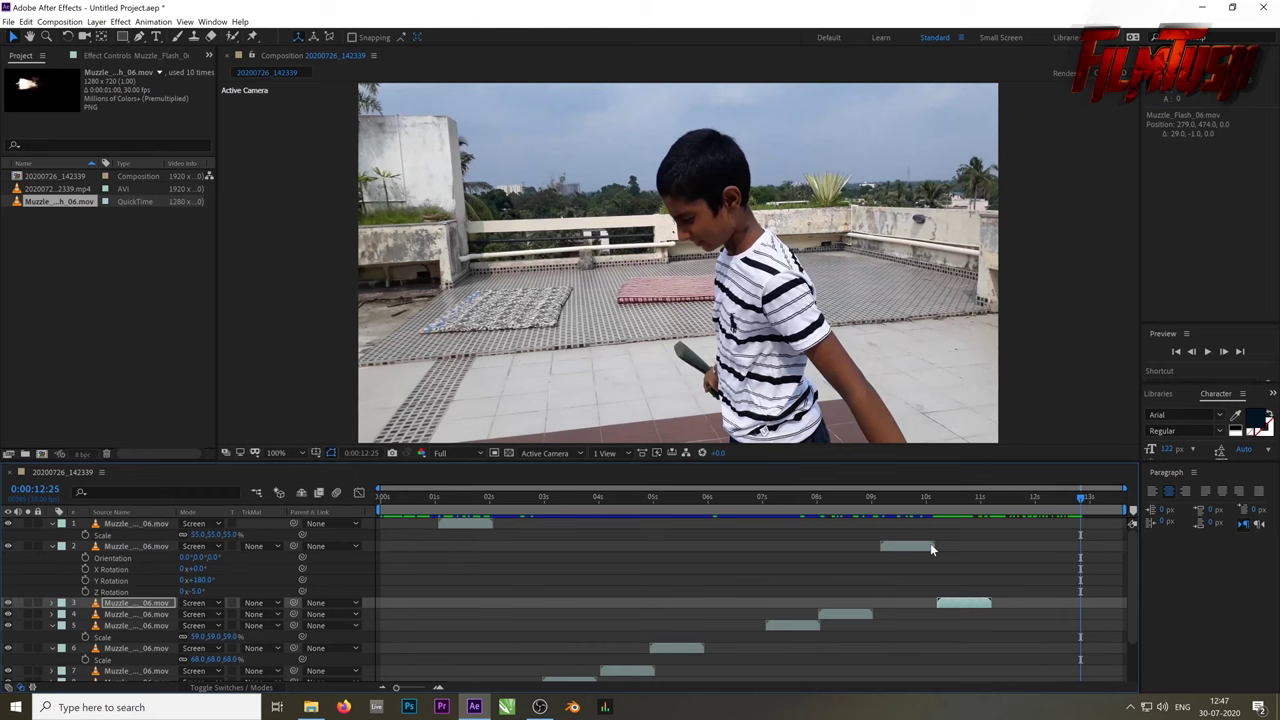
key("Page_Down")
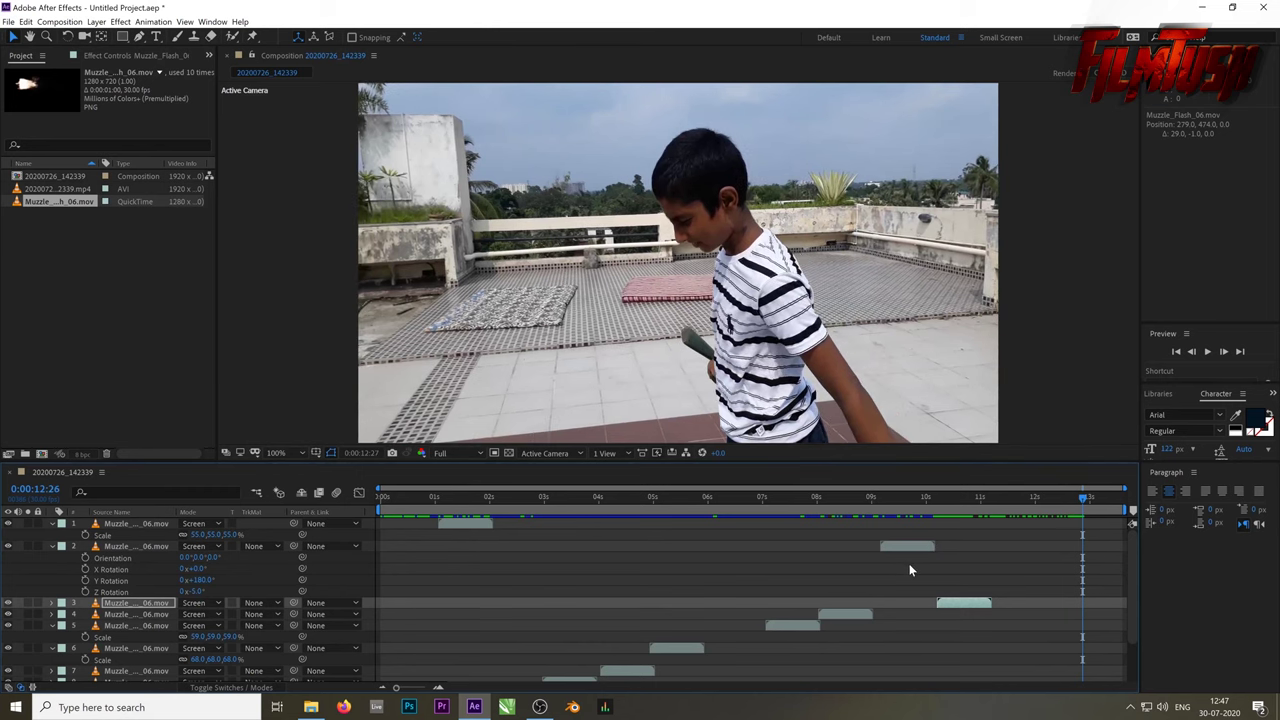
key("Page_Down")
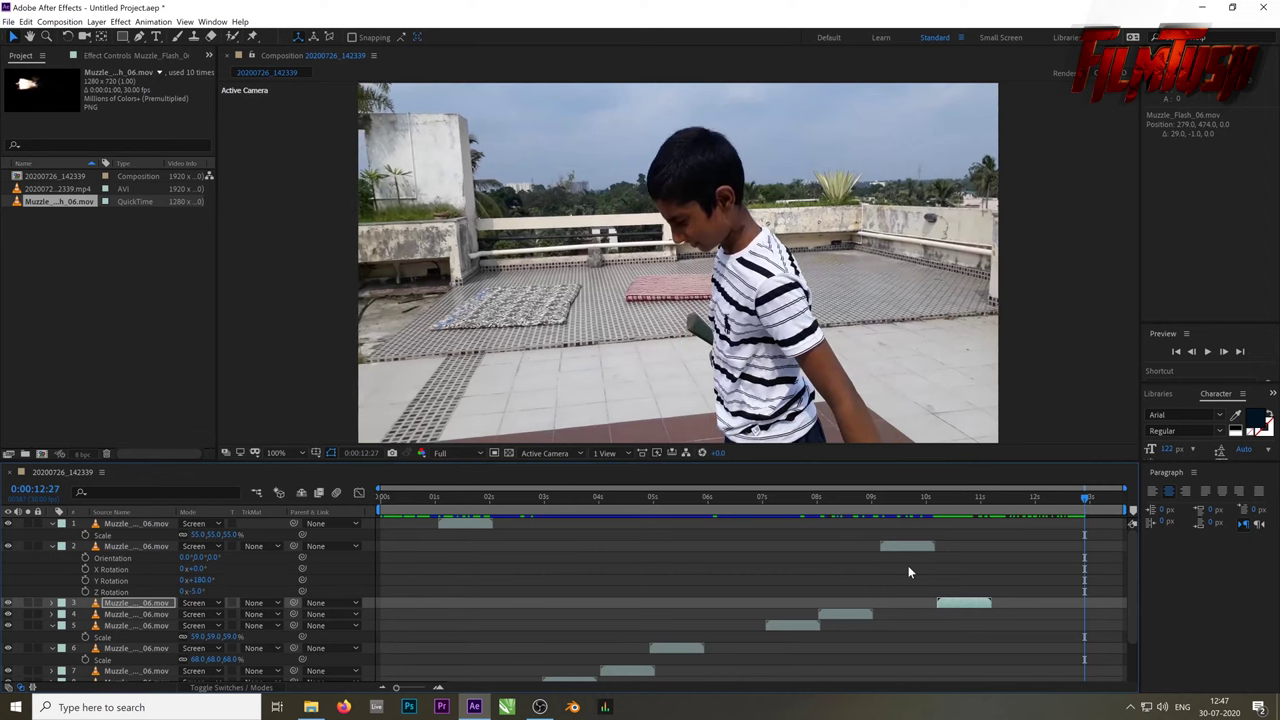
key("Page_Down")
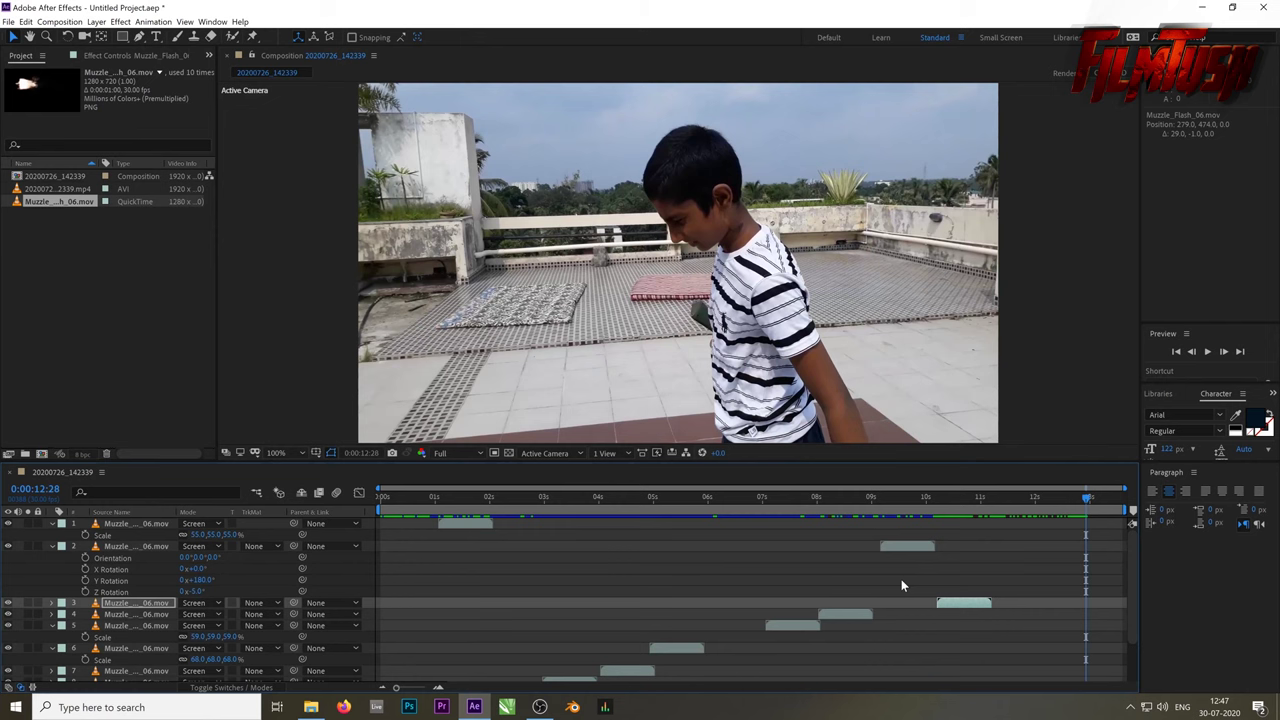
key("Page_Down")
key("Page_Down")
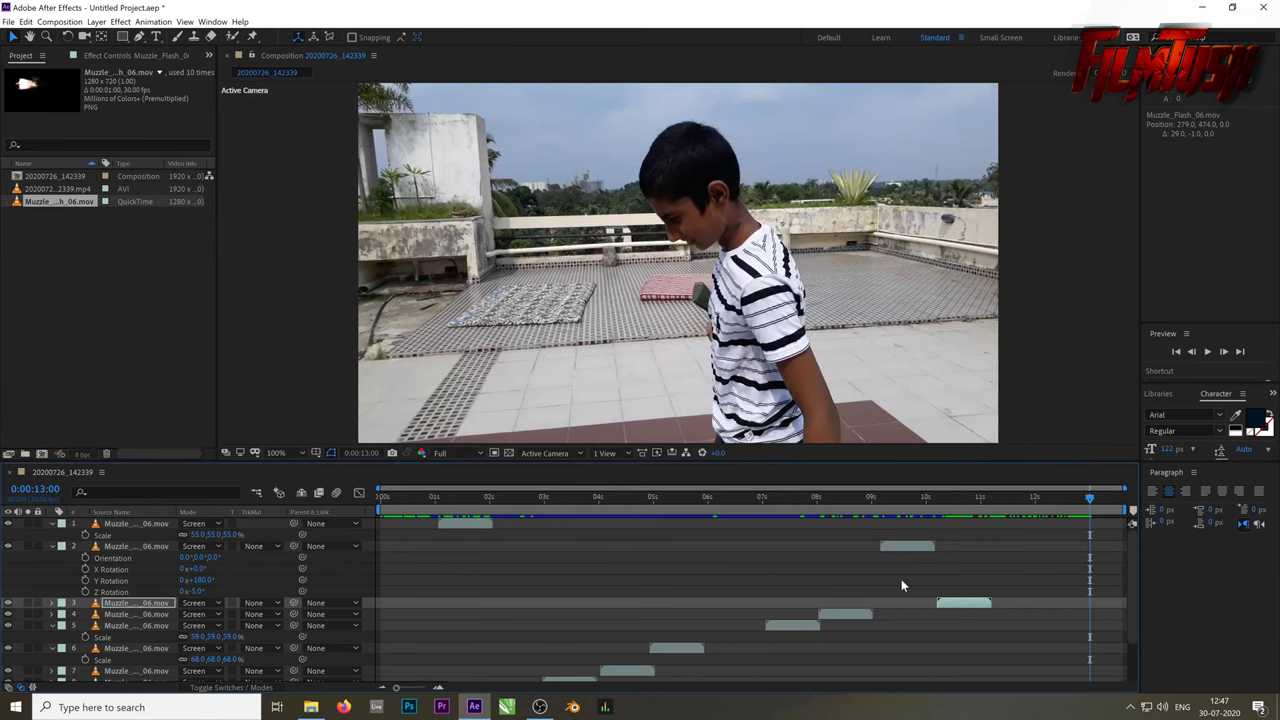
key("Page_Down")
key("Page_Down")
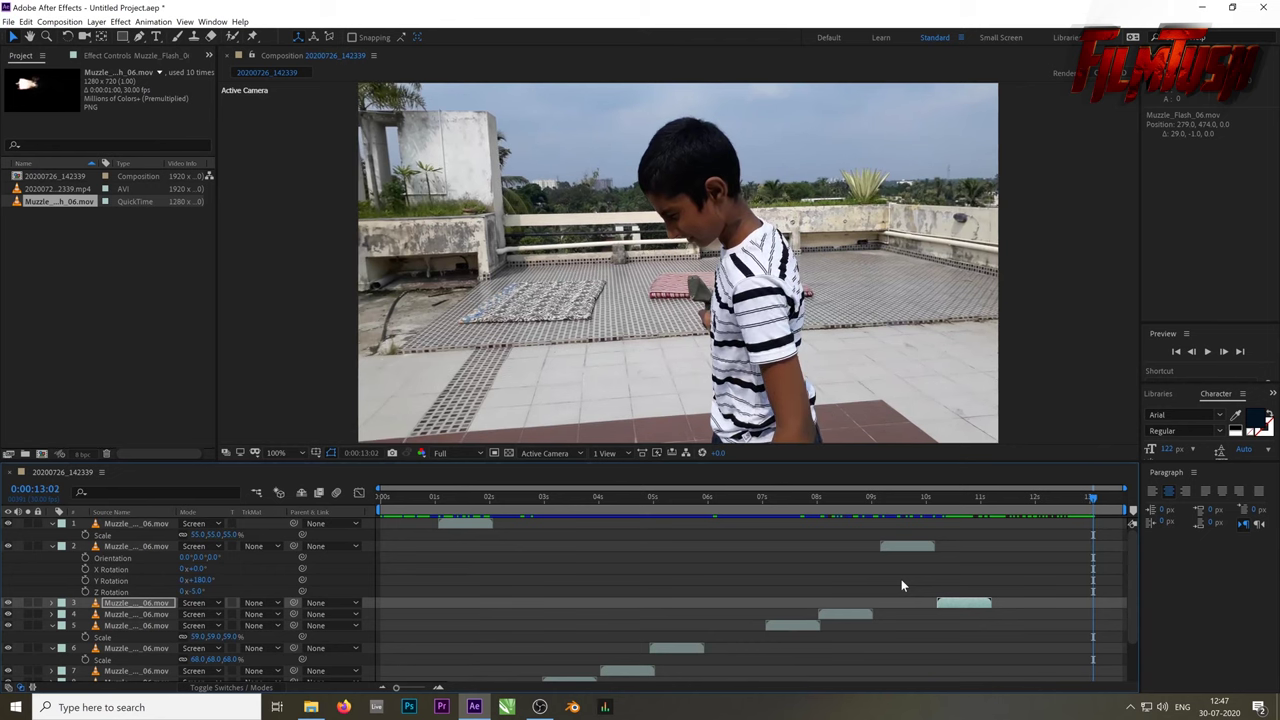
key("Page_Down")
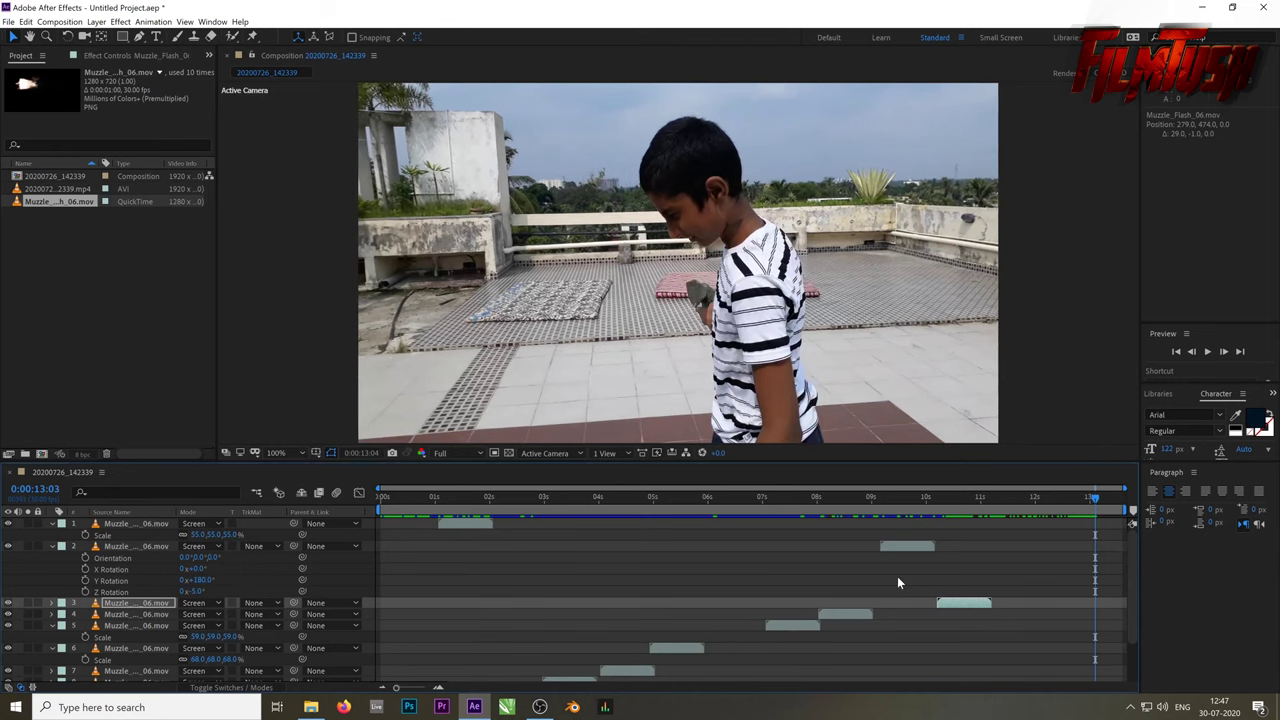
key("Page_Down")
key("Page_Down")
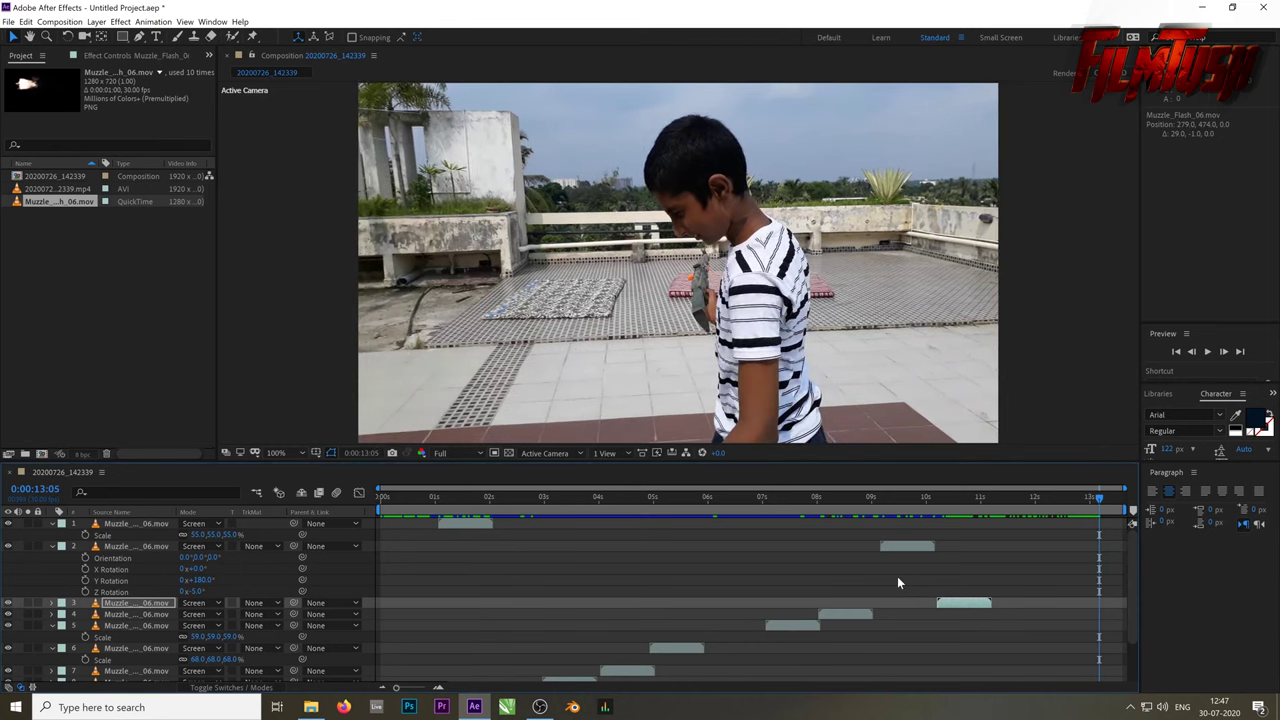
key("Page_Down")
key("Page_Down")
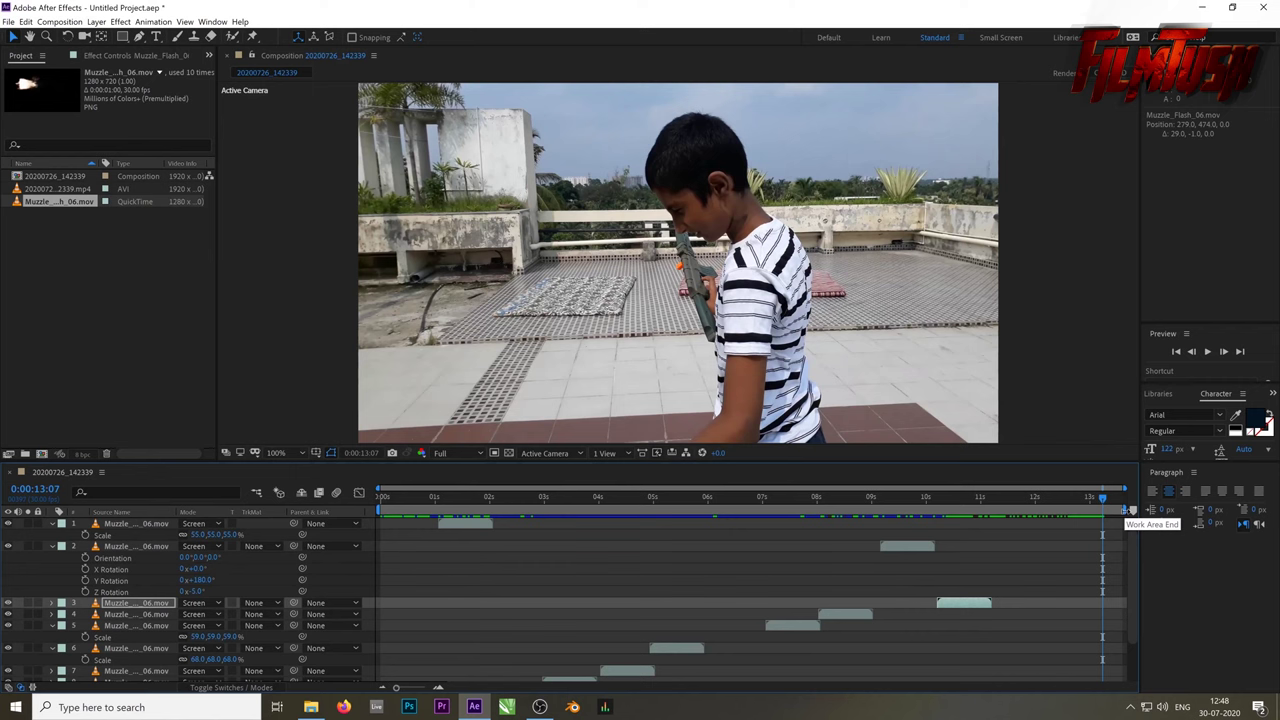
End the work area at 0:00:13:07 and trim the composition to the work area
left_click_drag(1132, 511, 1104, 512)
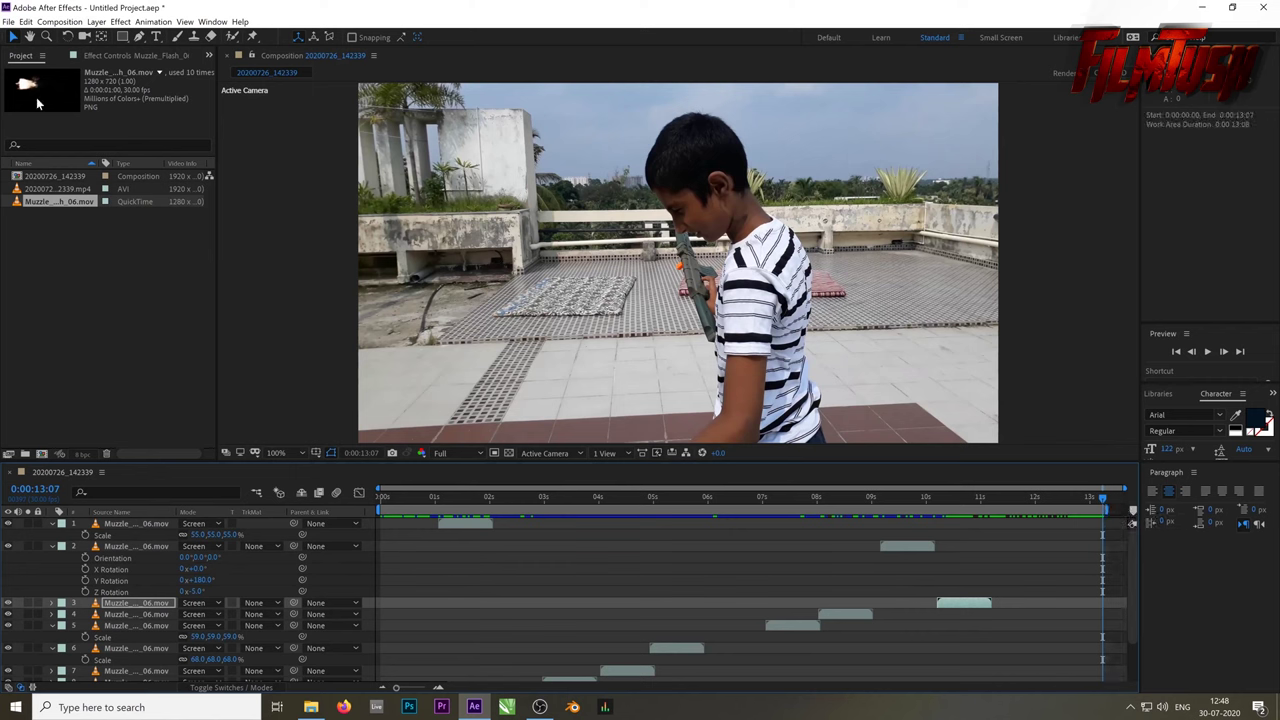
left_click(76, 21)
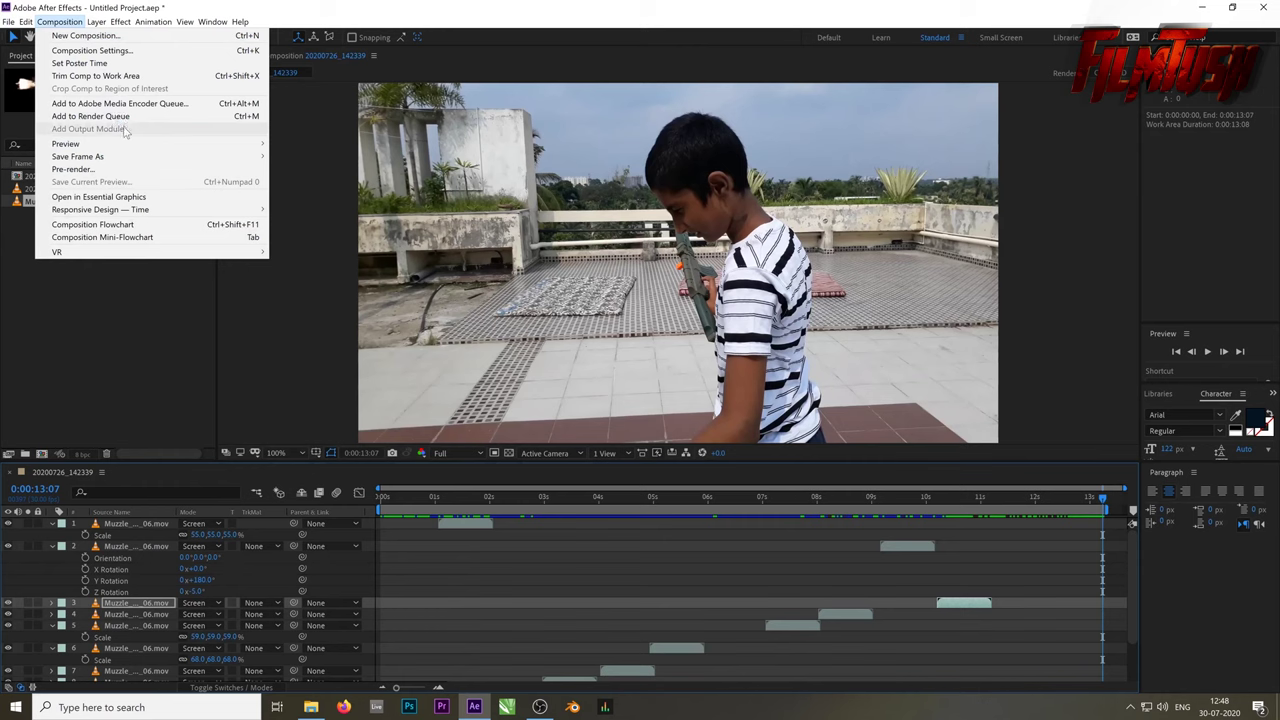
left_click(126, 76)
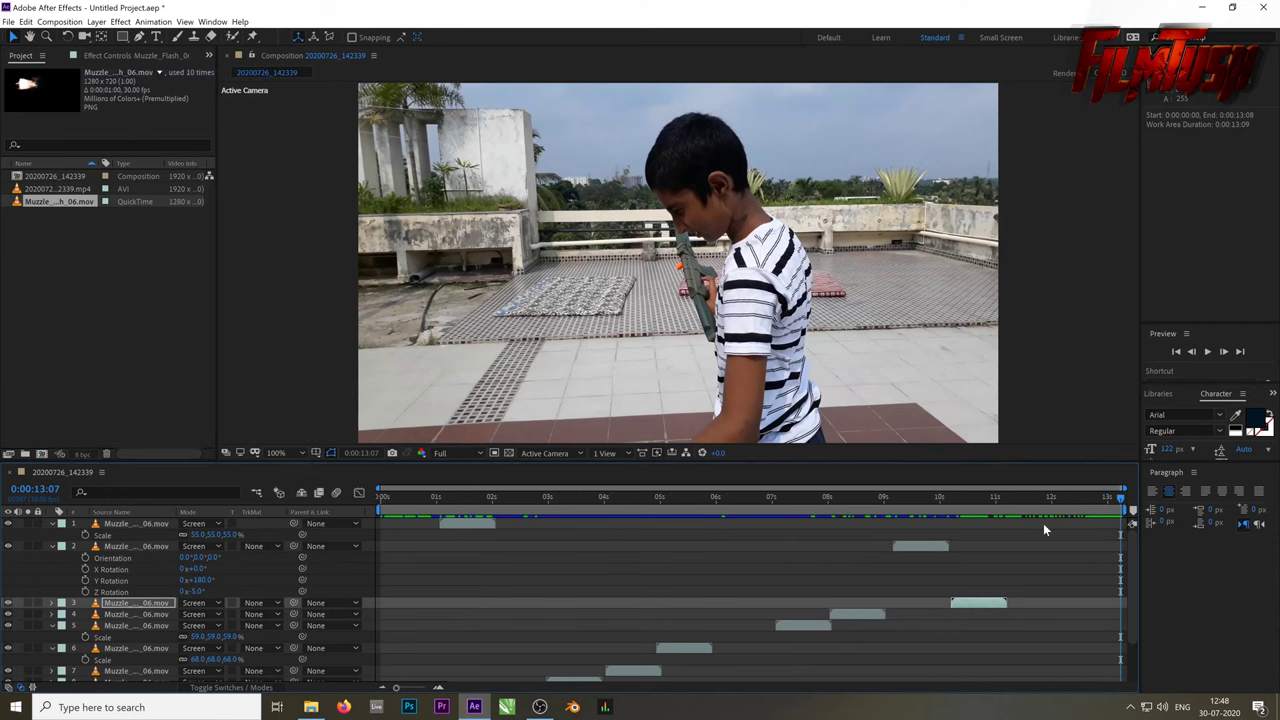
Collapse the open properties of layers 1, 2, 5, 6 and 10
left_click_drag(1120, 500, 270, 495)
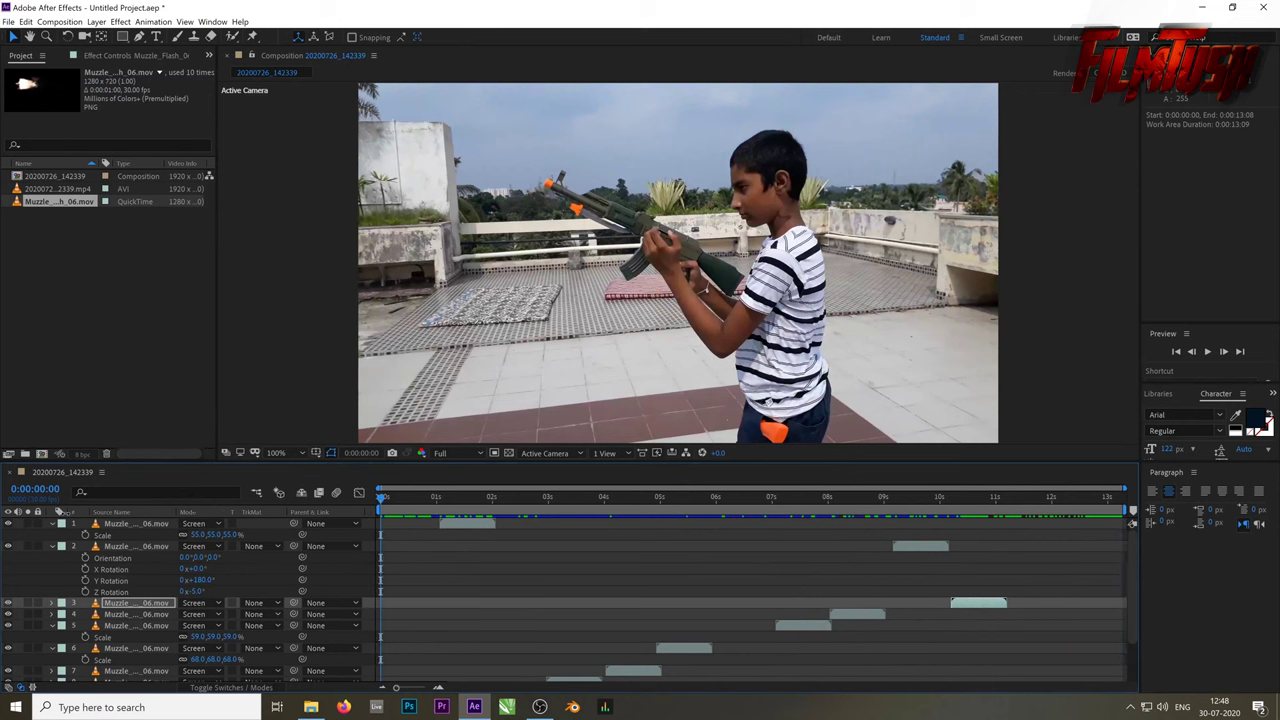
left_click(52, 524)
left_click(52, 535)
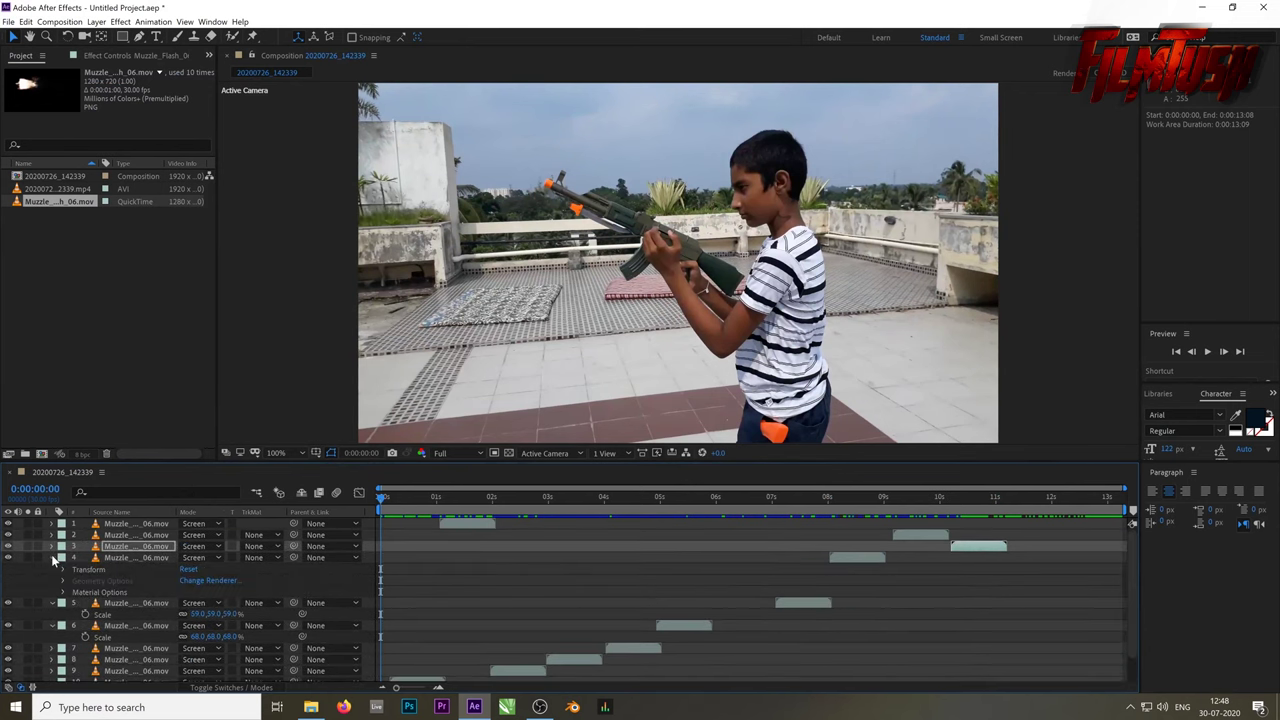
left_click(52, 569)
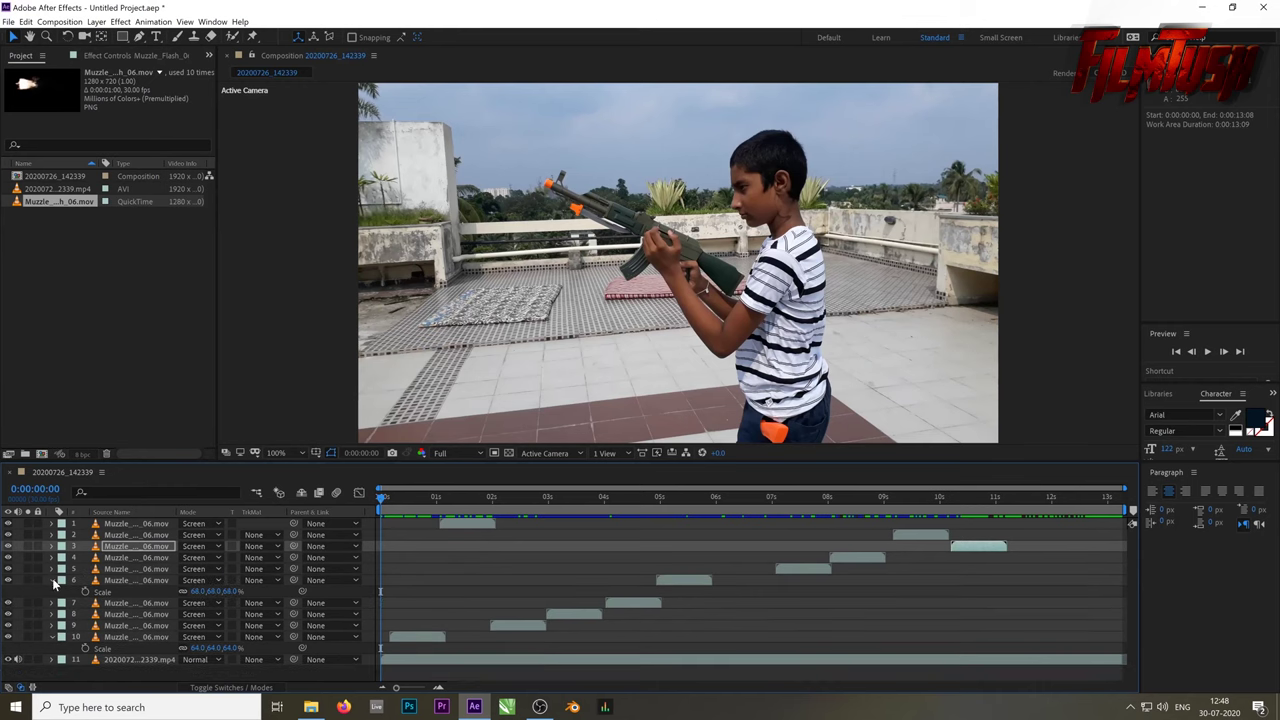
left_click(52, 580)
left_click(52, 625)
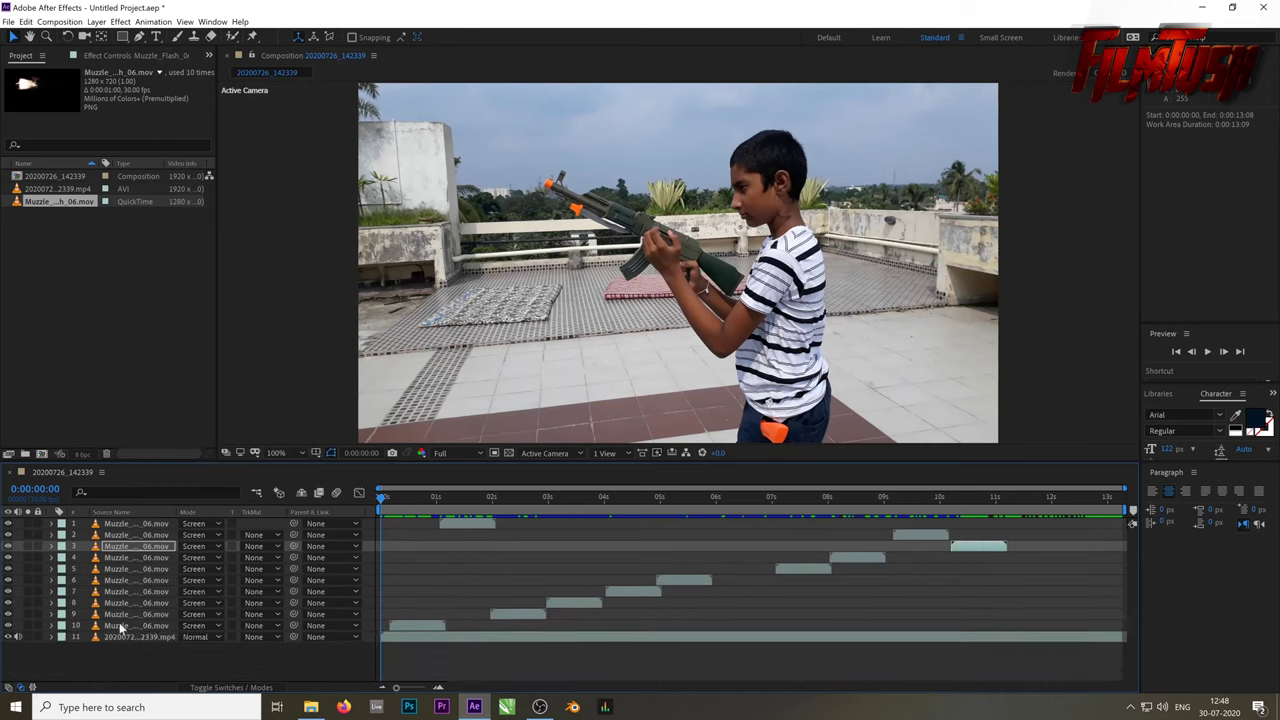
Preview the trimmed composition, then scrub back to the first shot and select layer 1
key("space")
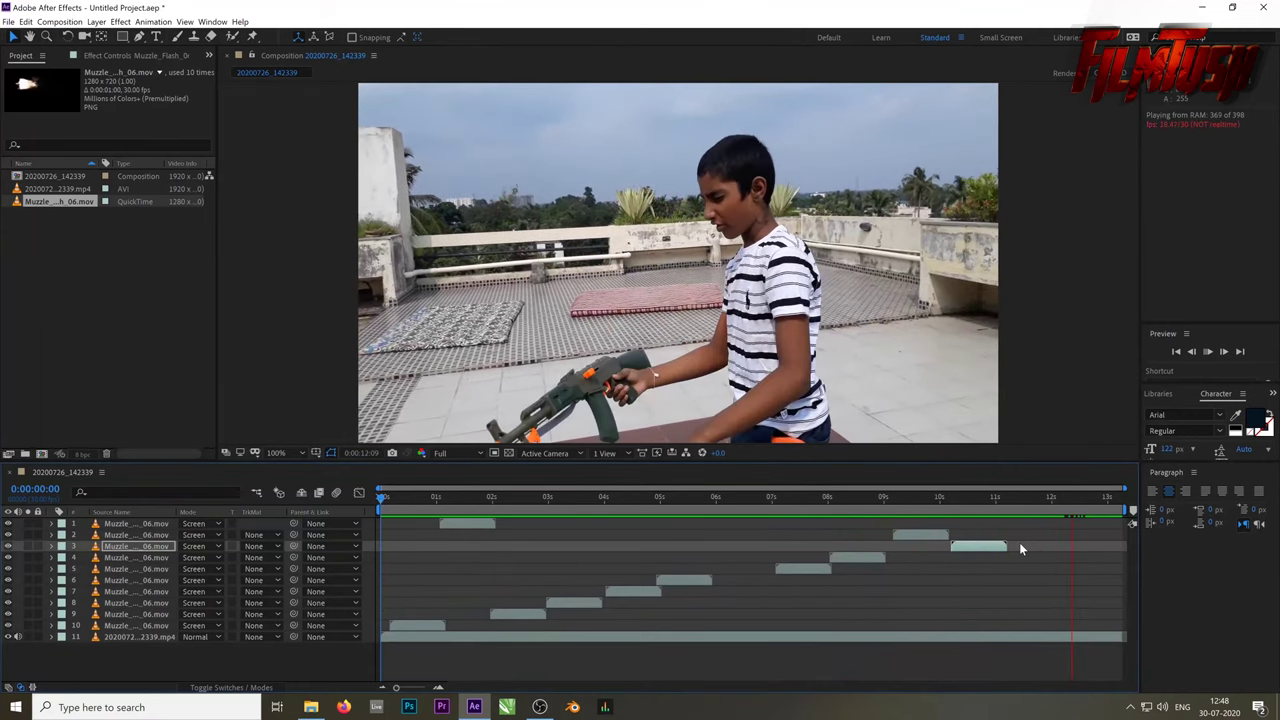
key("space")
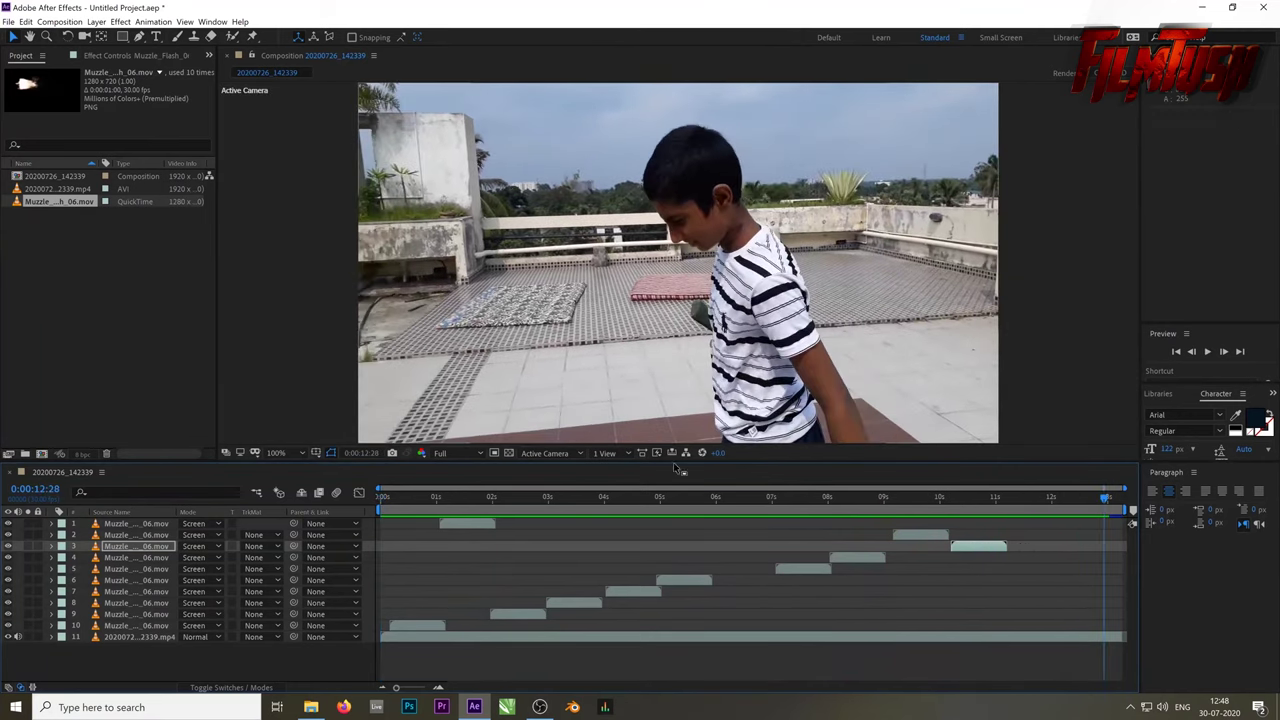
left_click(448, 497)
mouse_move(431, 508)
left_mouse_down()
mouse_move(390, 513)
mouse_move(434, 523)
left_mouse_up()
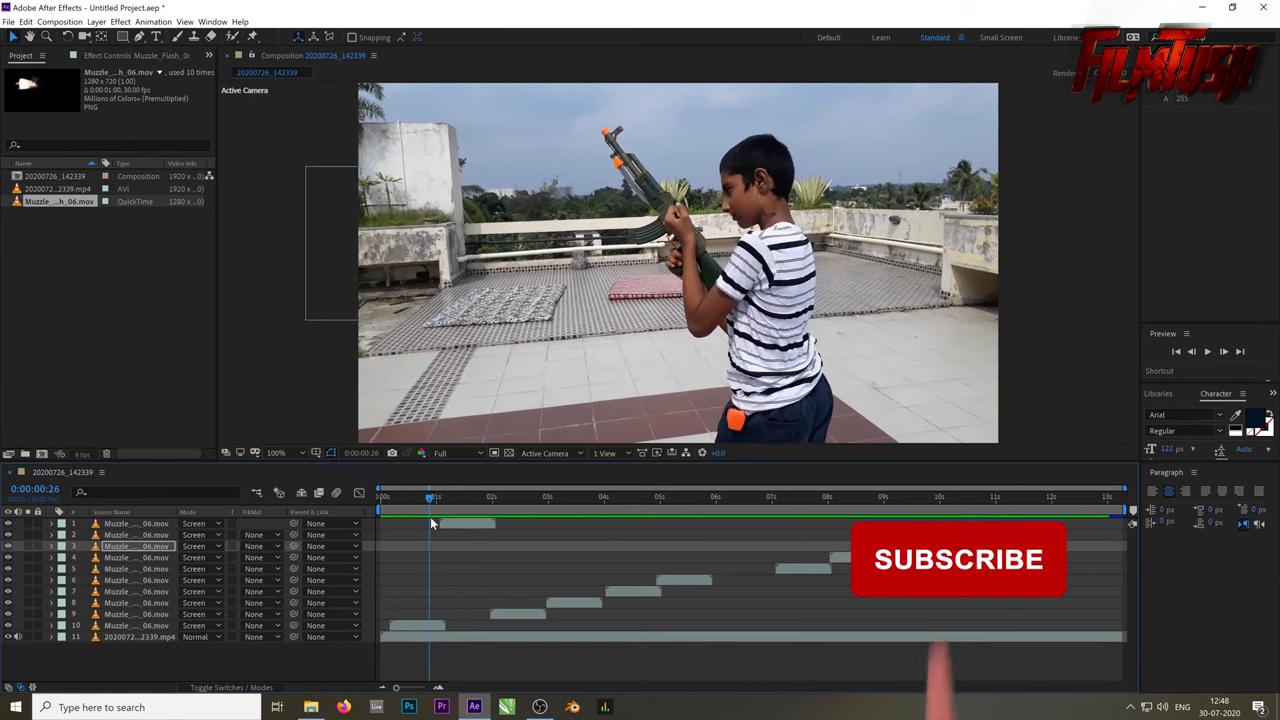
left_click(440, 523)
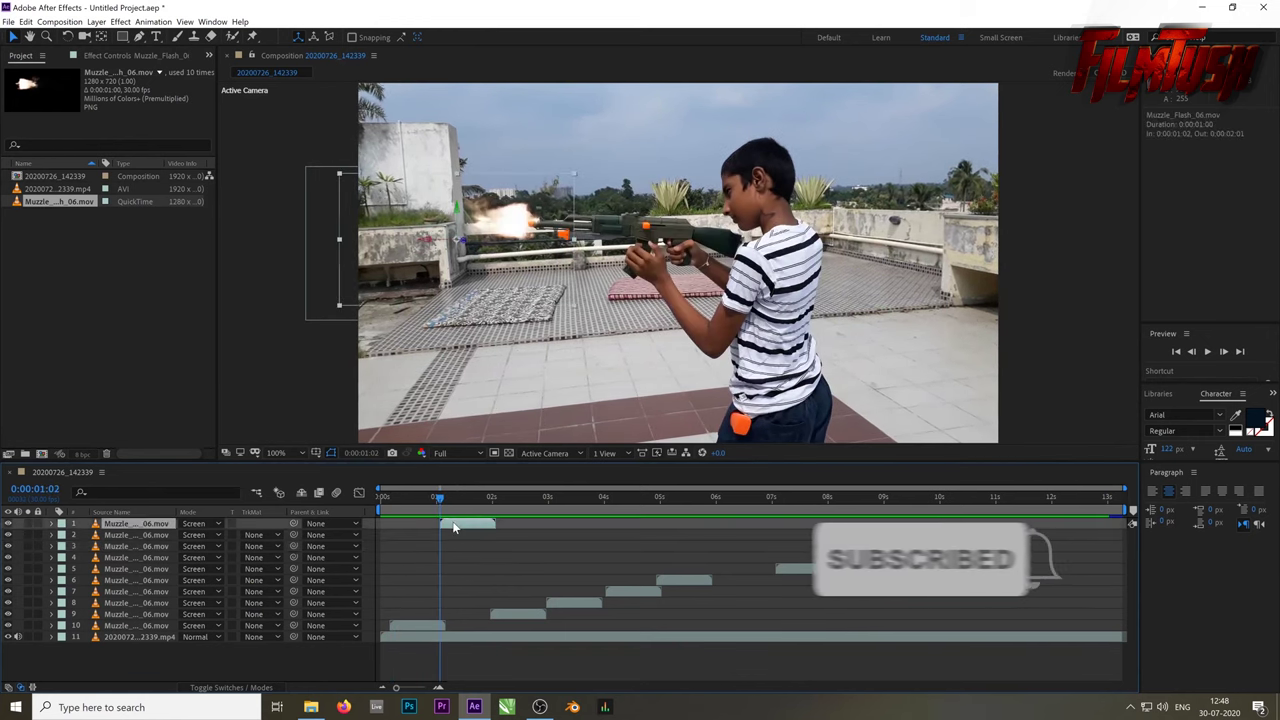
Preview Muzzle_Flash_07.mov in VLC, then drag the file over to After Effects
key("alt+Tab")
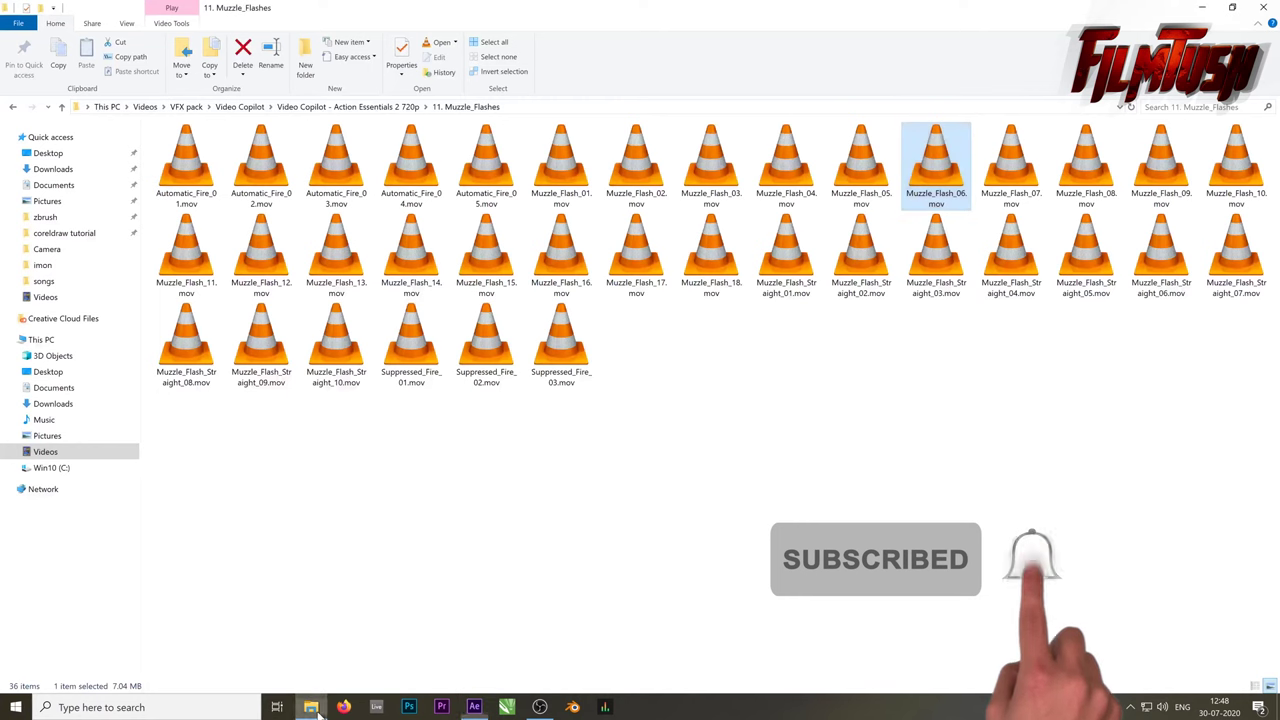
double_click(1022, 178)
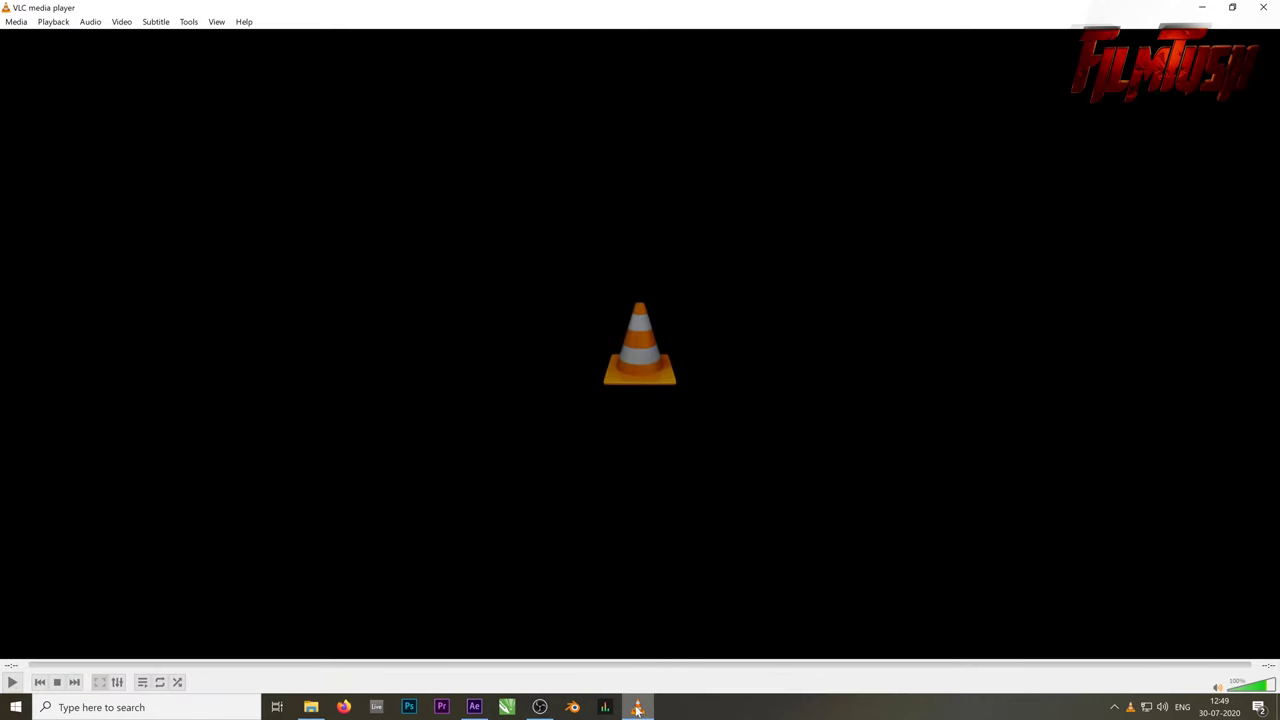
left_click(12, 682)
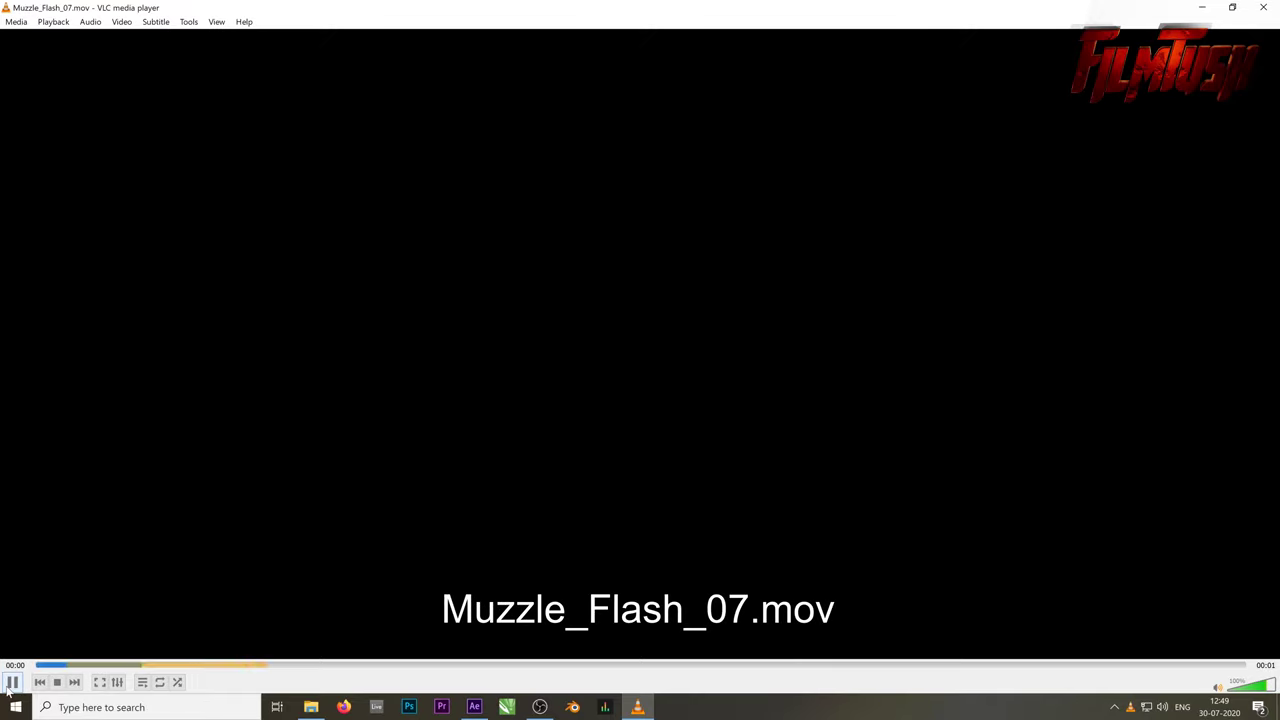
left_click(1263, 7)
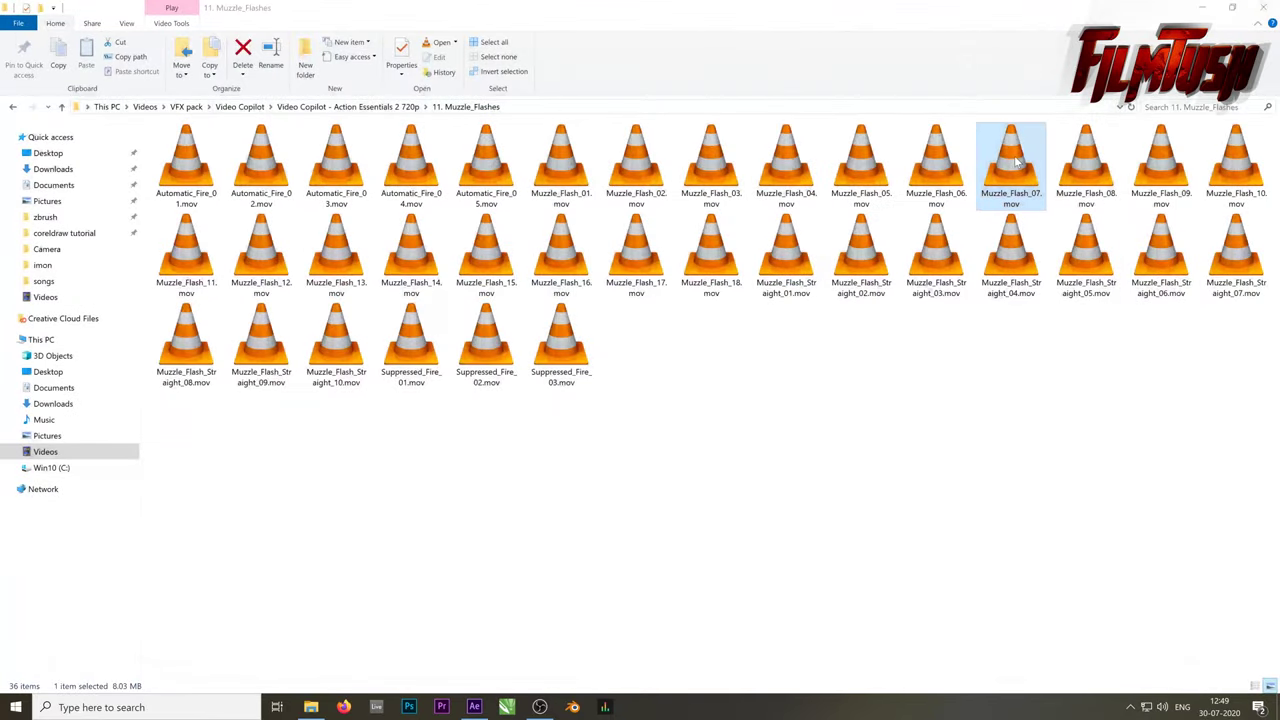
left_click_drag(866, 357, 477, 710)
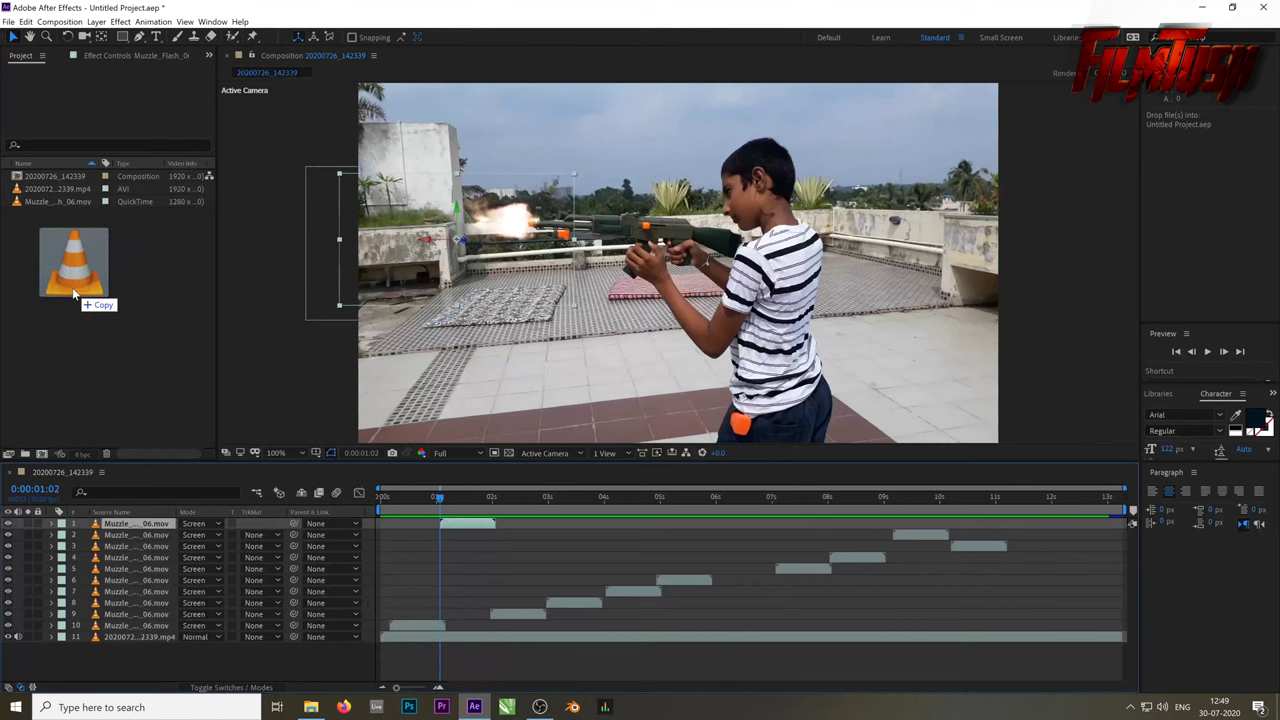
Import Muzzle_Flash_07.mov, conform its frame rate to 30 fps, and drop it in as top layer
left_click_drag(477, 709, 72, 287)
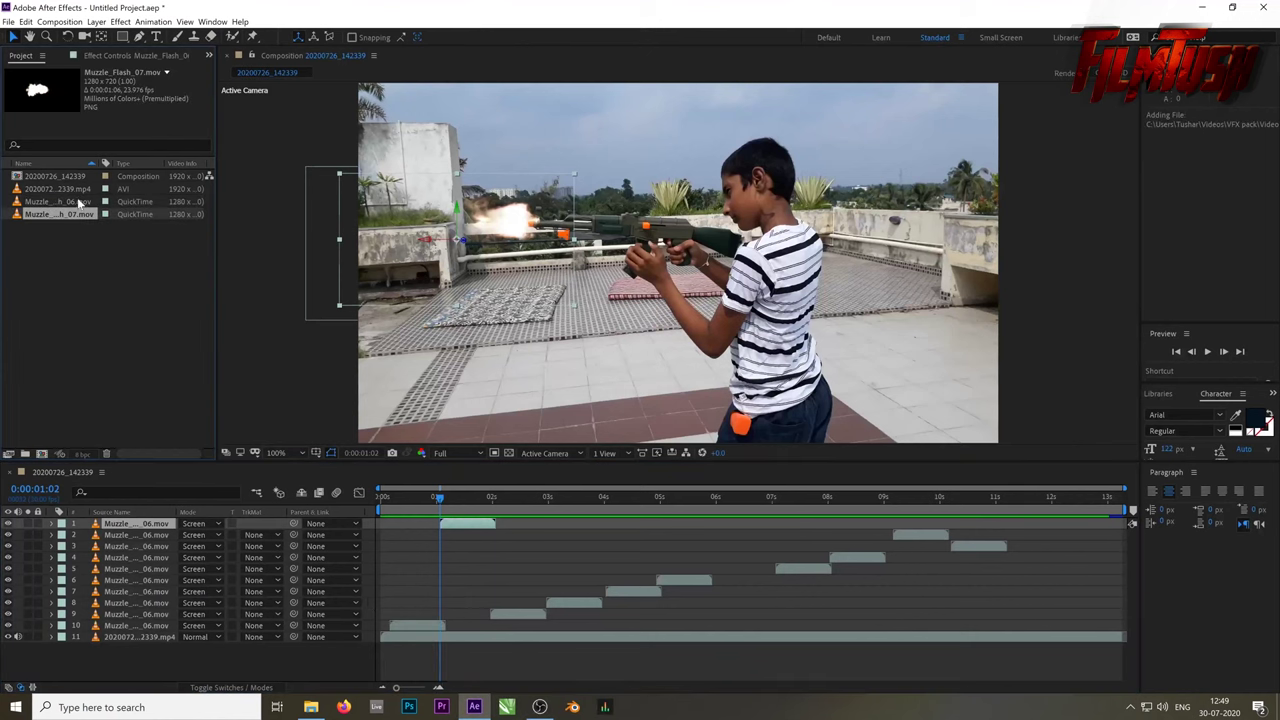
right_click(50, 220)
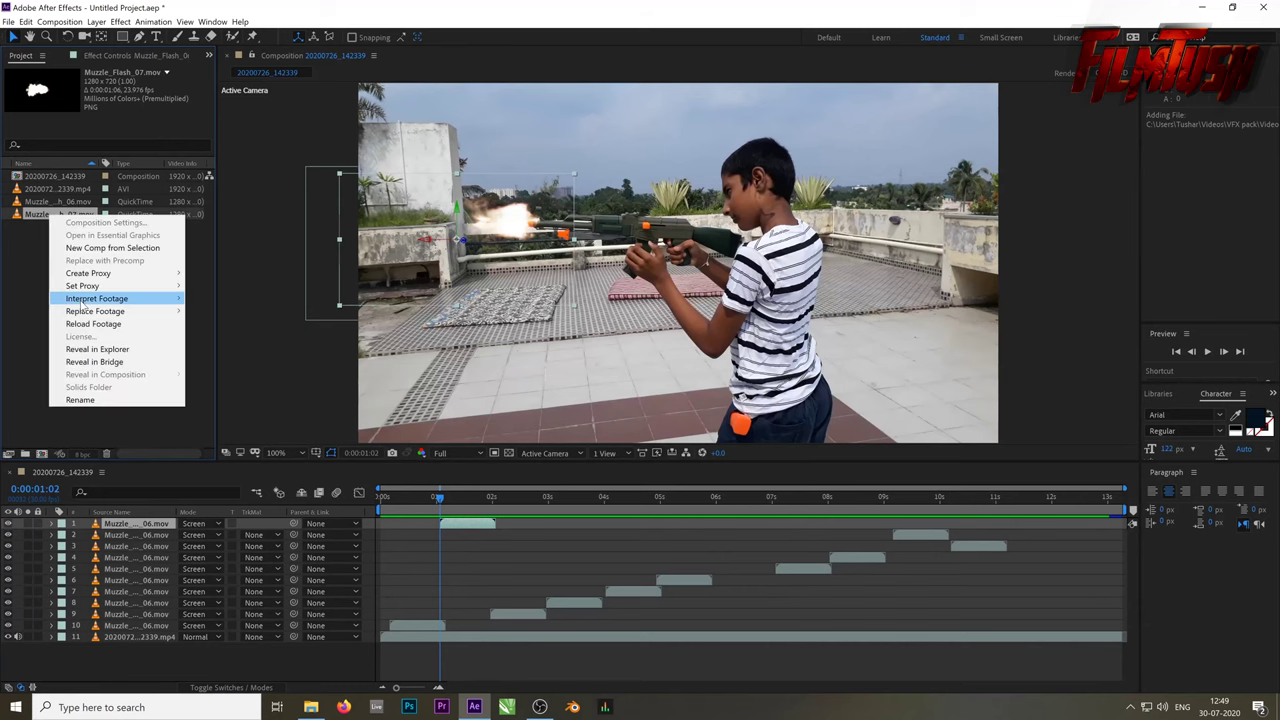
mouse_move(84, 300)
left_click(219, 301)
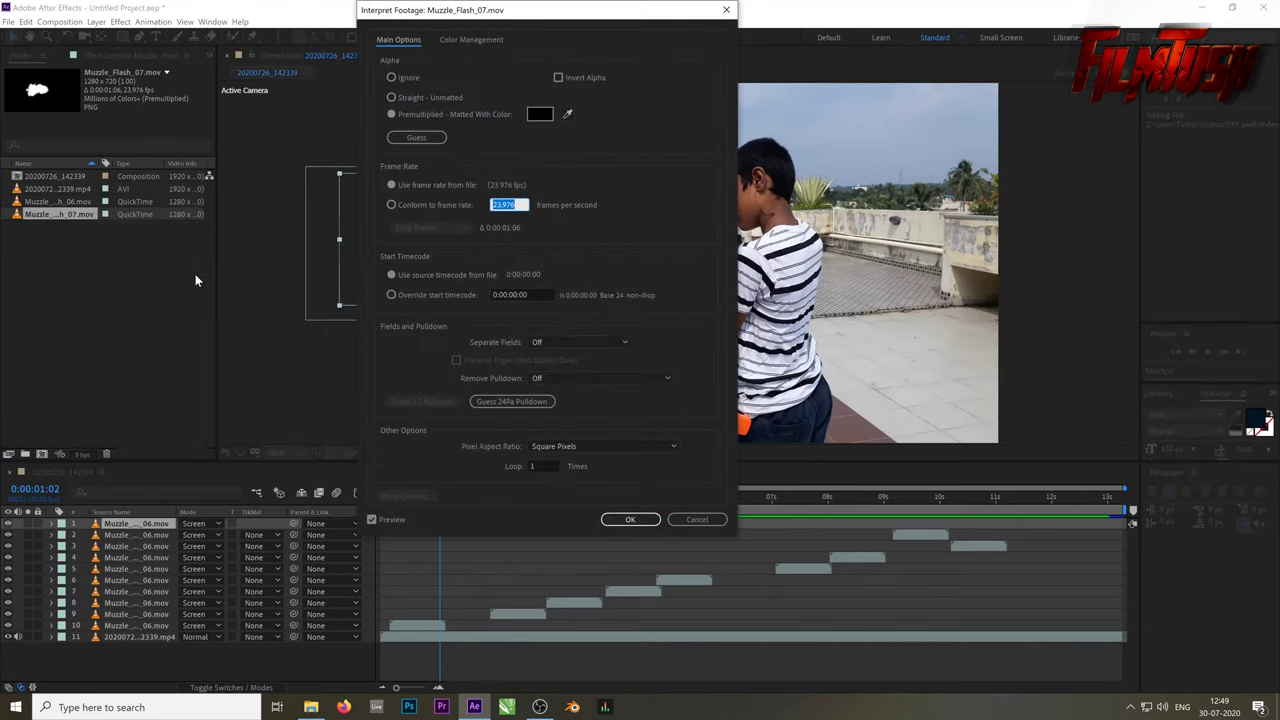
type("30")
key("Return")
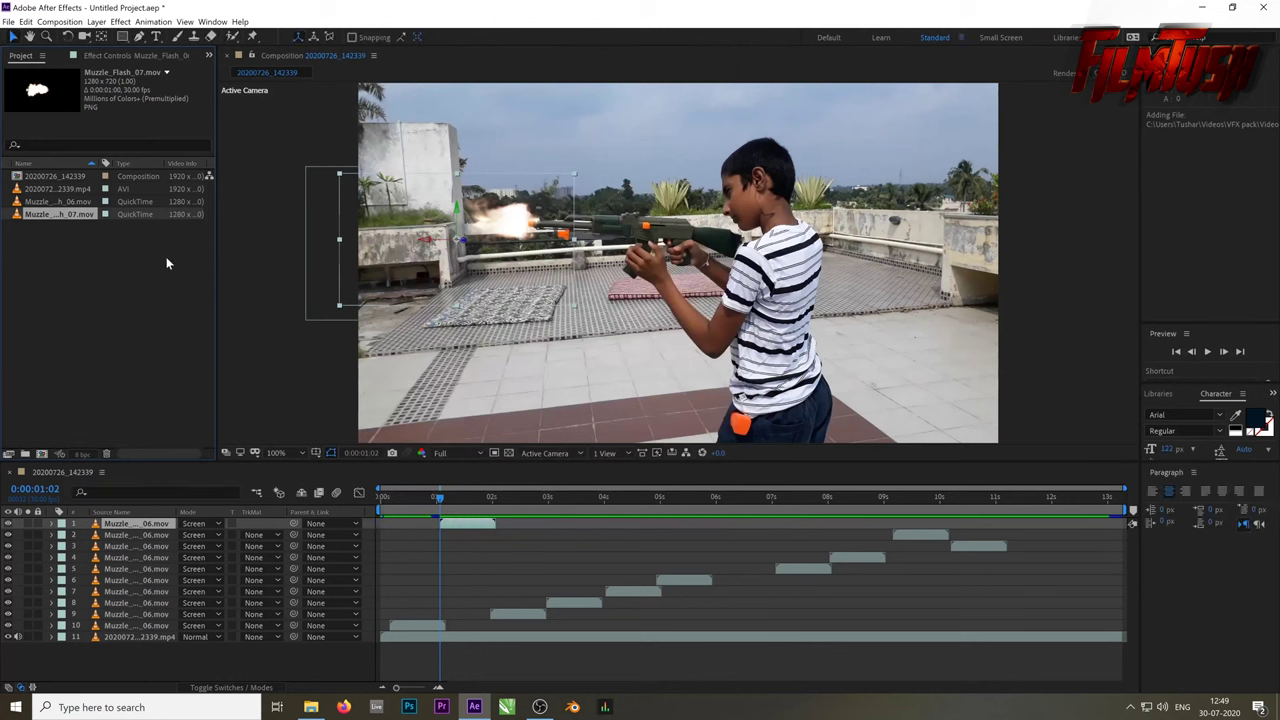
left_click_drag(83, 218, 170, 514)
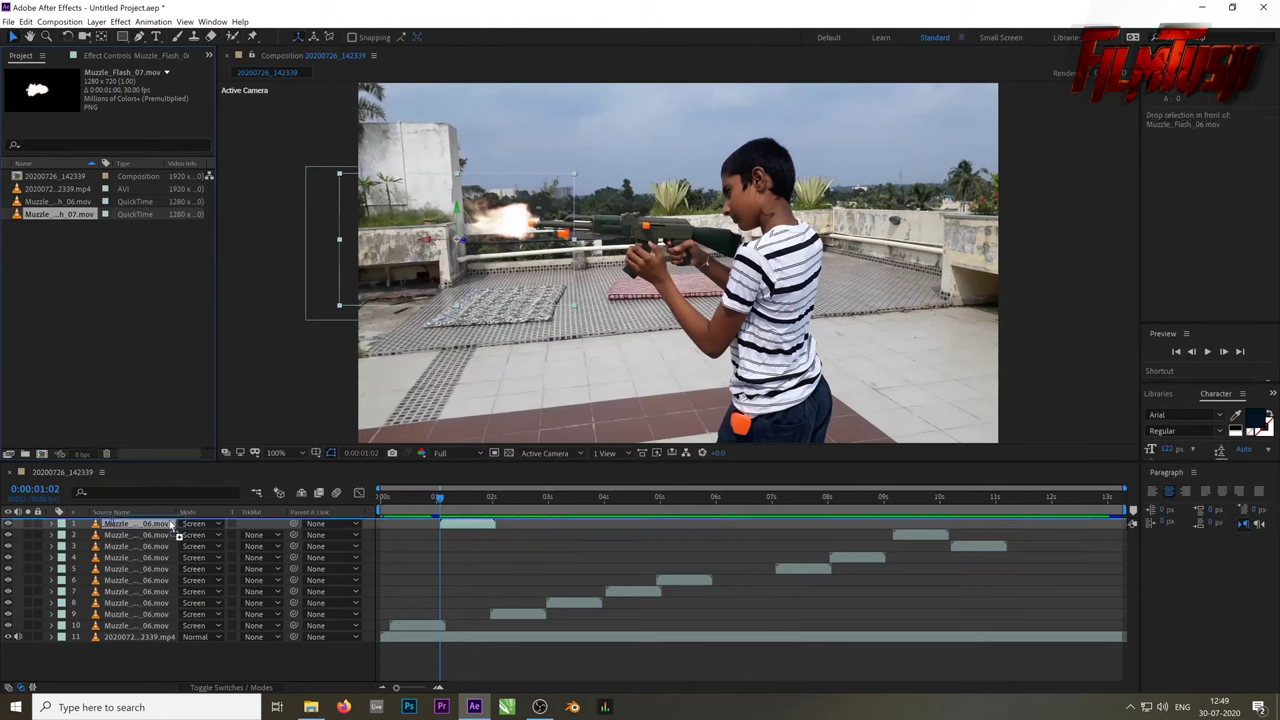
left_click_drag(170, 514, 171, 524)
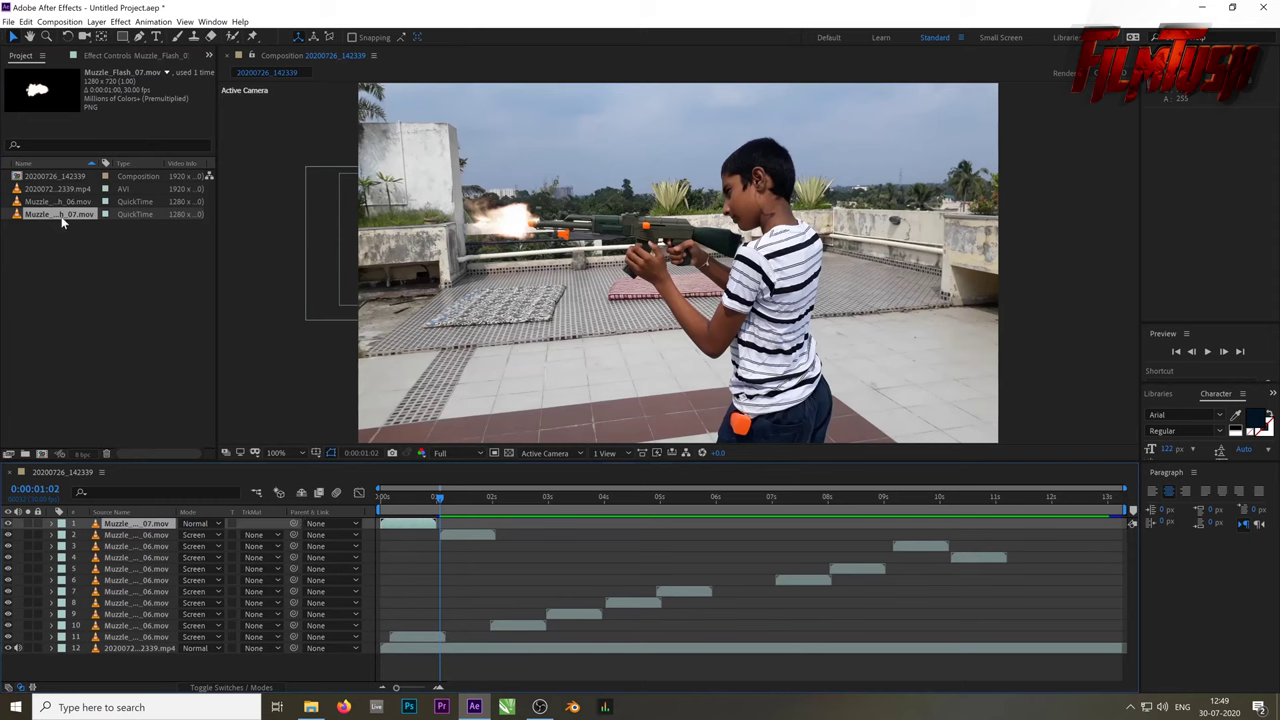
Set Muzzle_Flash_07's Y Rotation to 180° and start its clip at 0:00:01:02
left_click(257, 685)
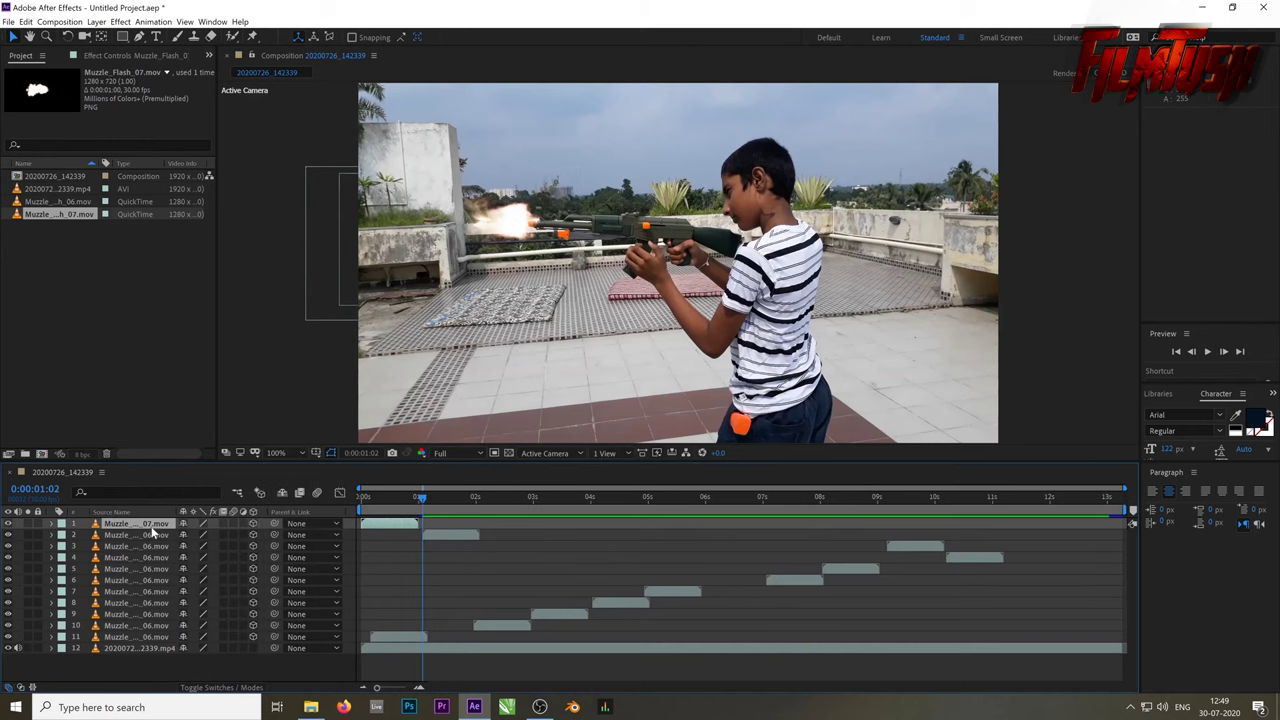
left_click(51, 524)
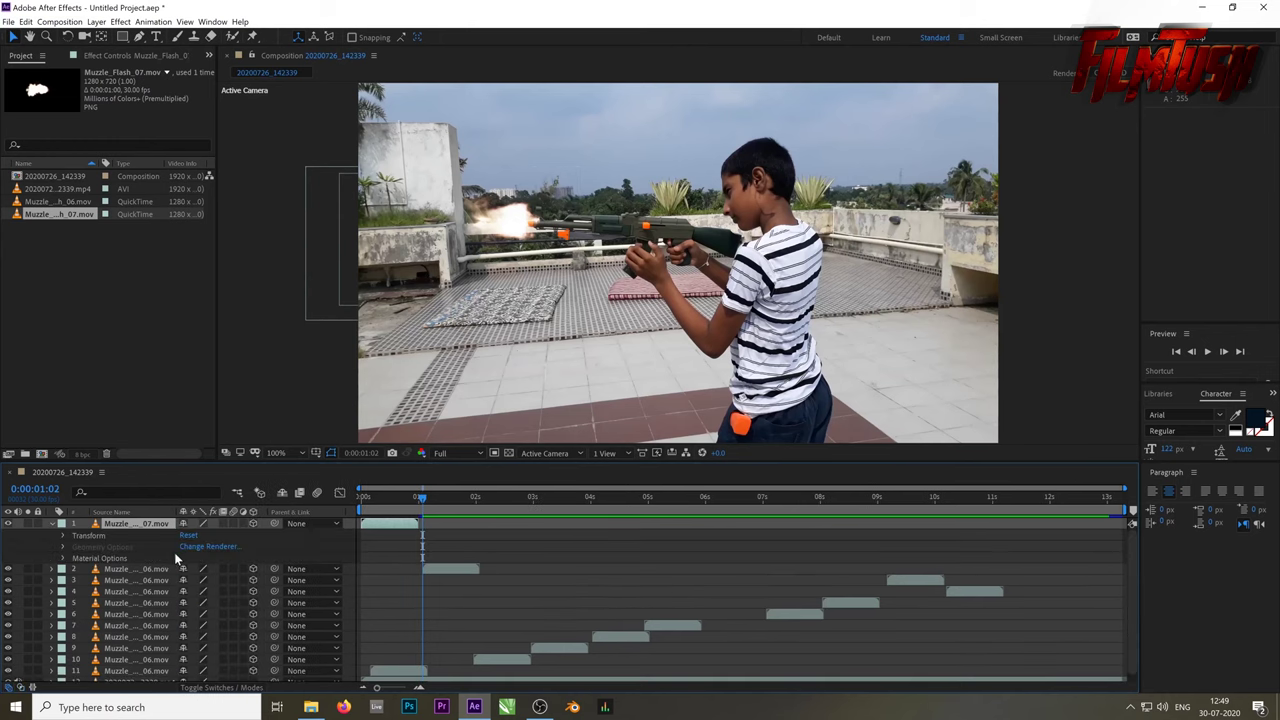
left_click(65, 536)
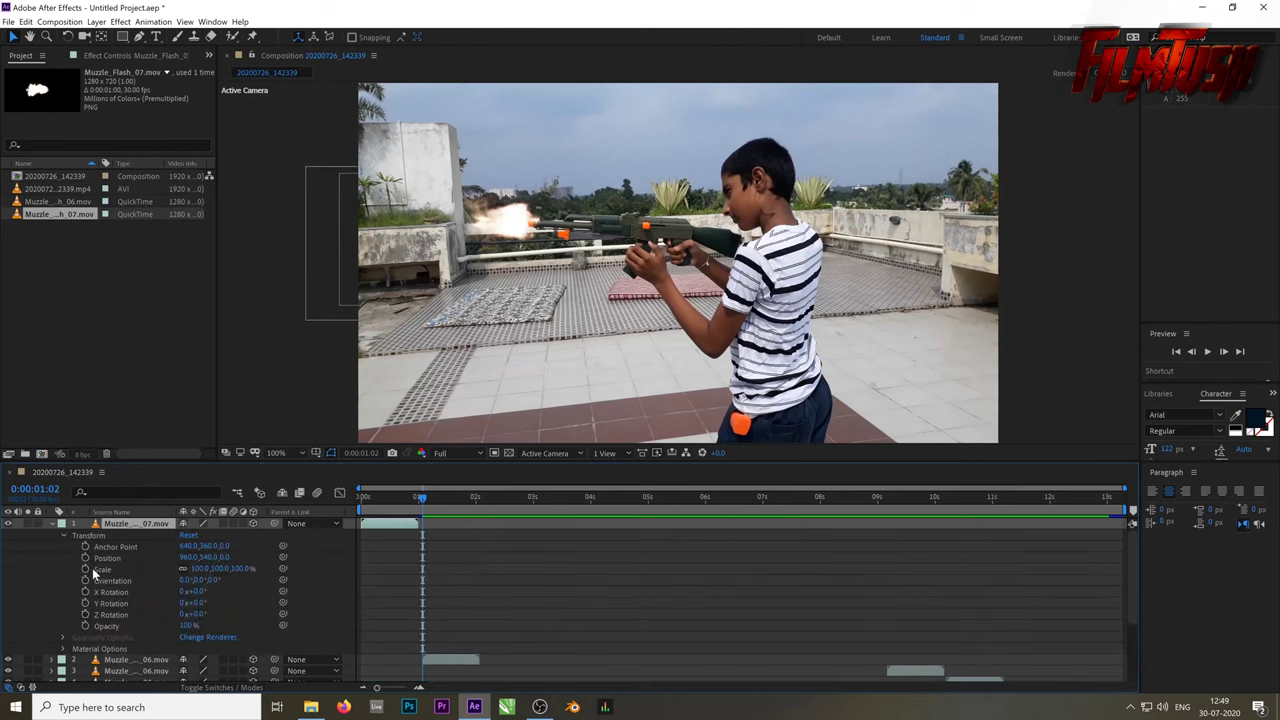
key("r")
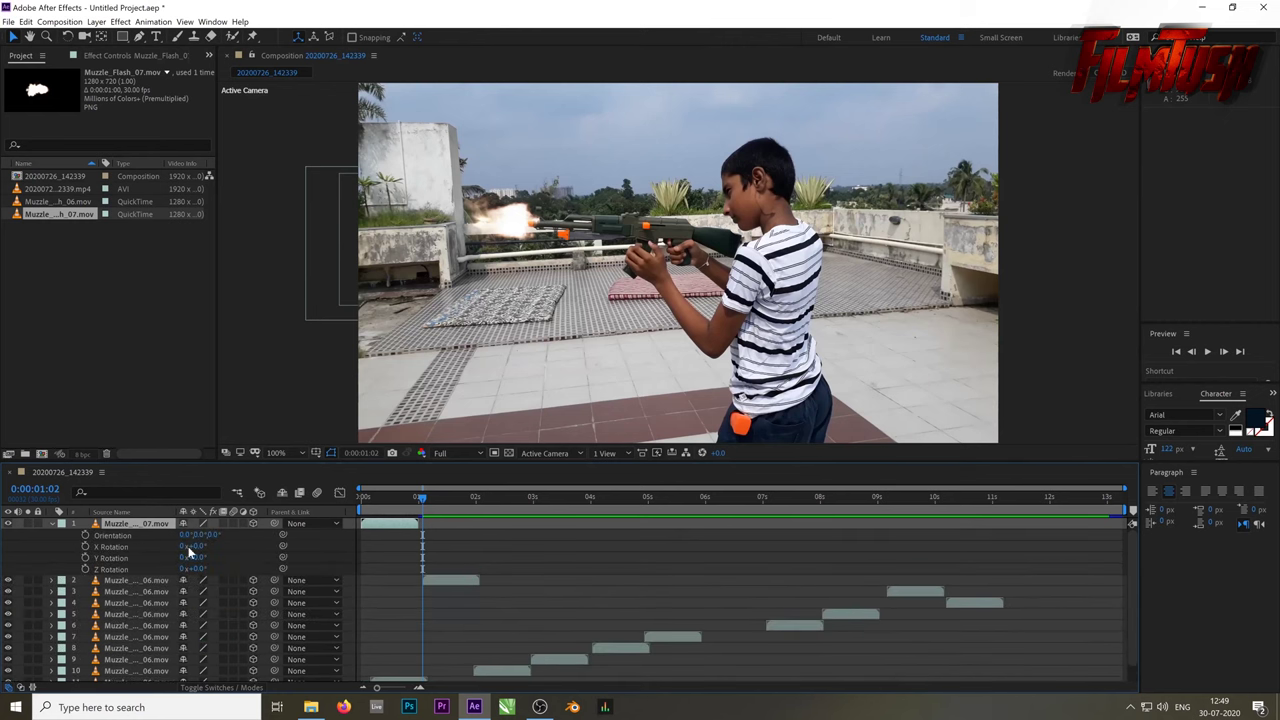
left_click(196, 558)
type("180")
key("Return")
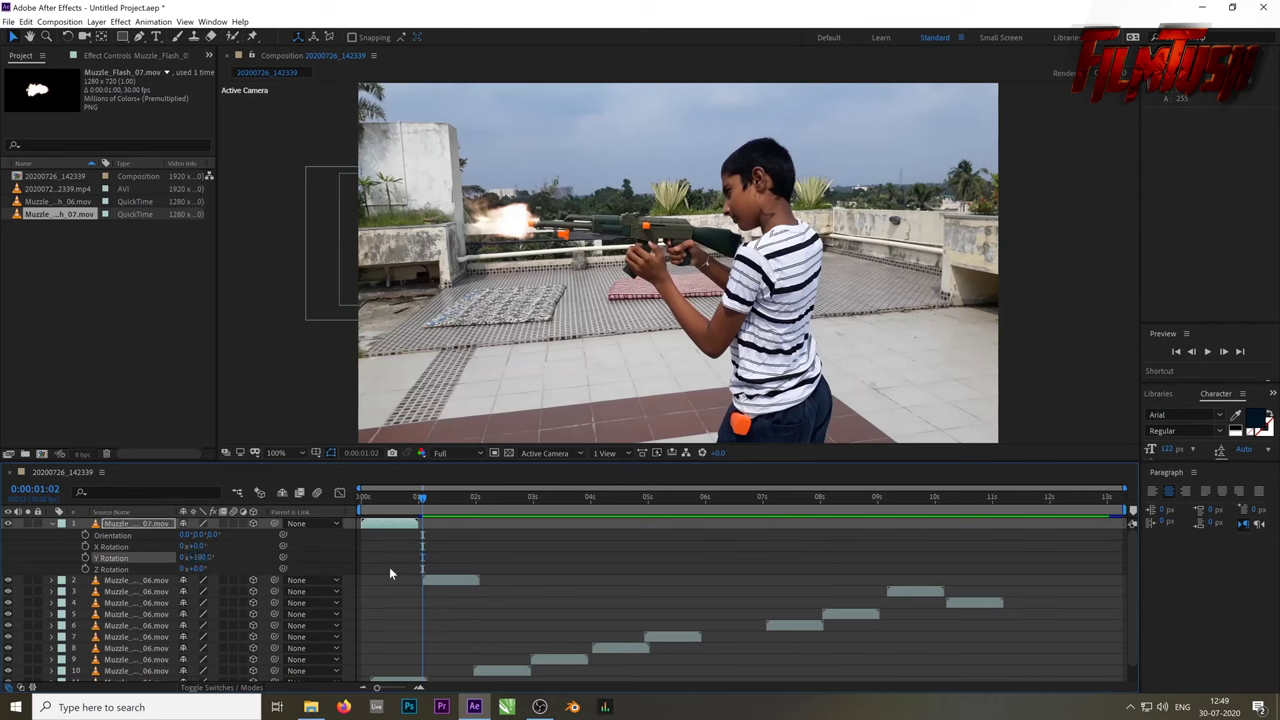
left_click_drag(395, 528, 453, 525)
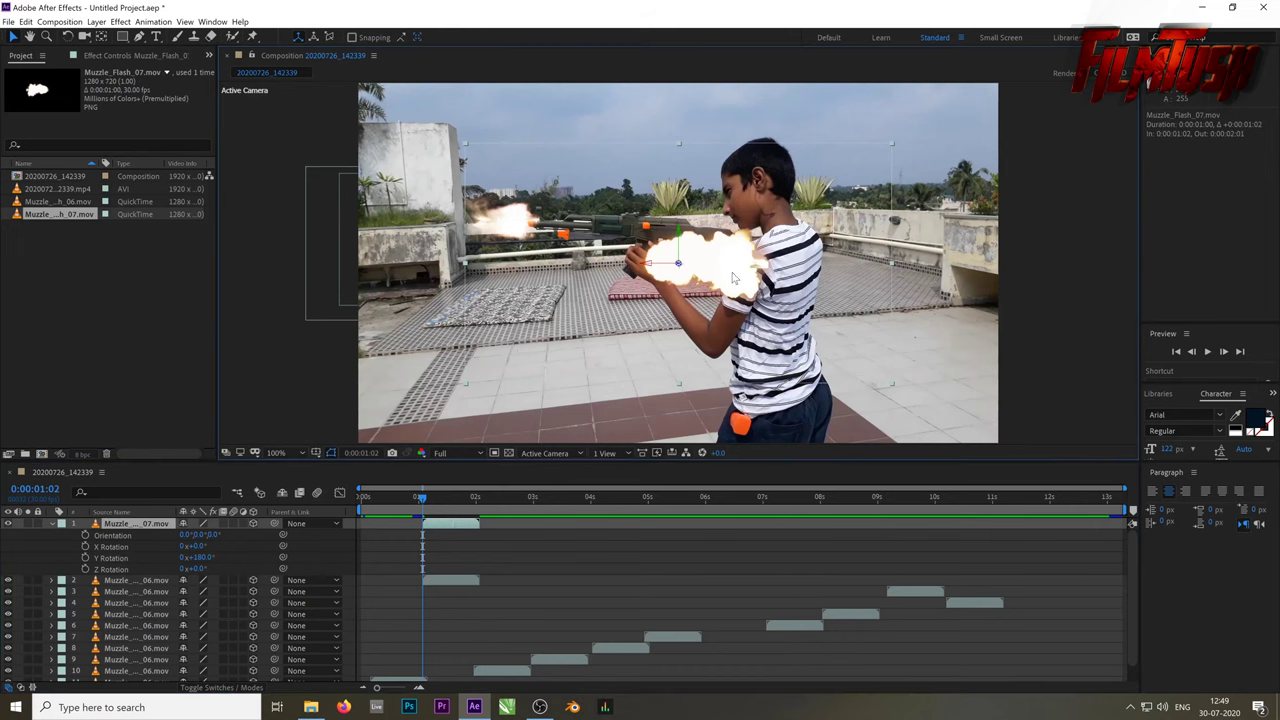
Set Muzzle_Flash_07's blend mode to Add and drag the flash onto the toy gun's barrel
left_click(53, 523)
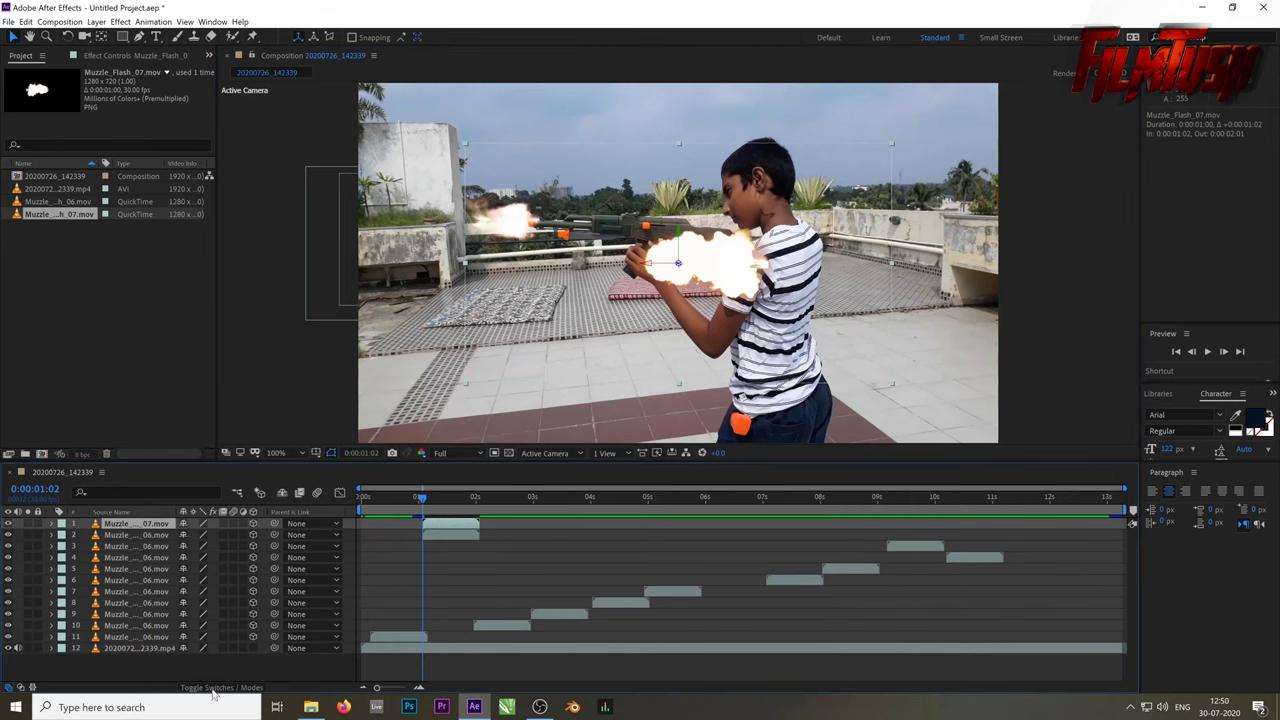
left_click(216, 688)
left_click(213, 524)
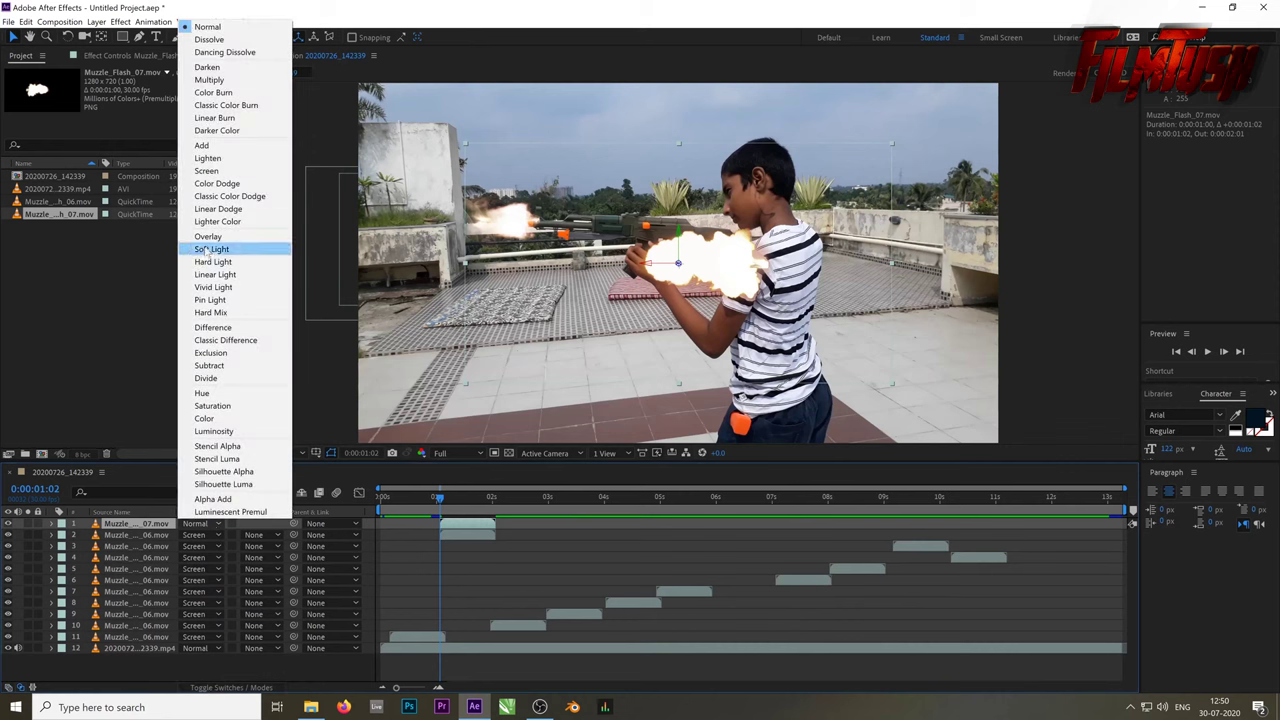
left_click(216, 147)
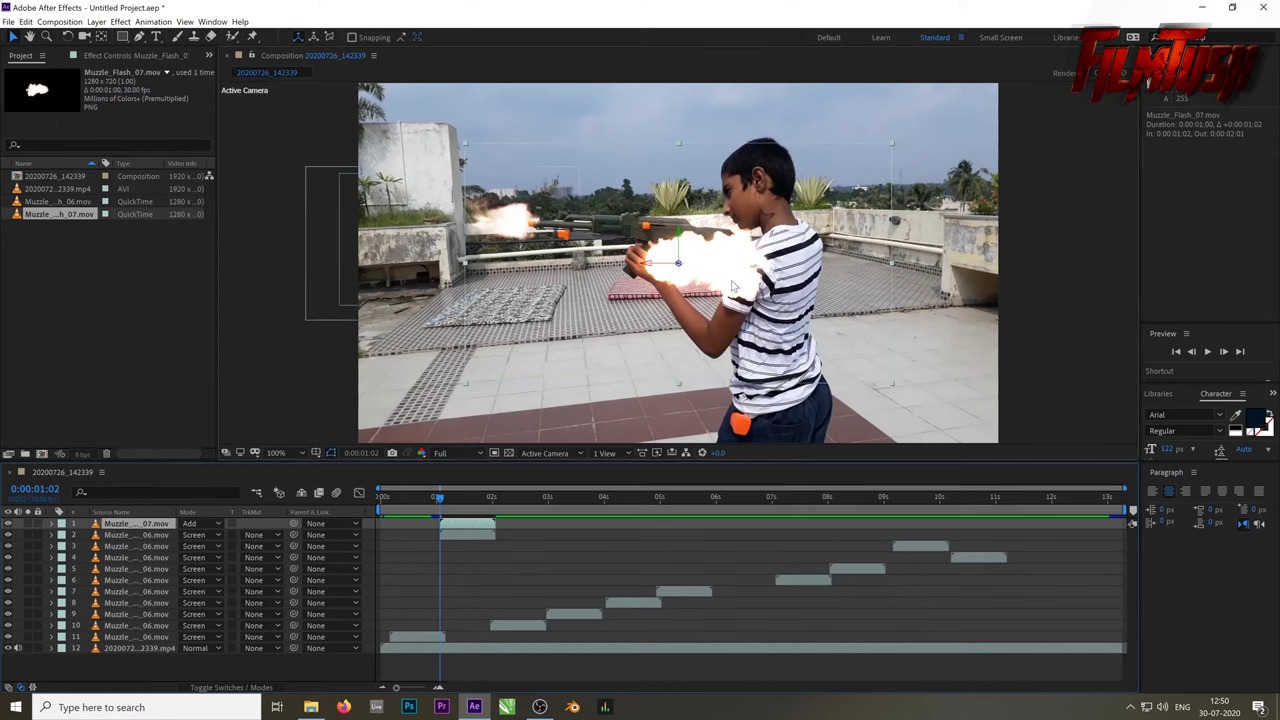
mouse_move(677, 263)
left_mouse_down()
mouse_move(467, 214)
mouse_move(490, 215)
left_mouse_up()
Scale the muzzle flash to 58% and fine-tune its position at the barrel tip
key("w")
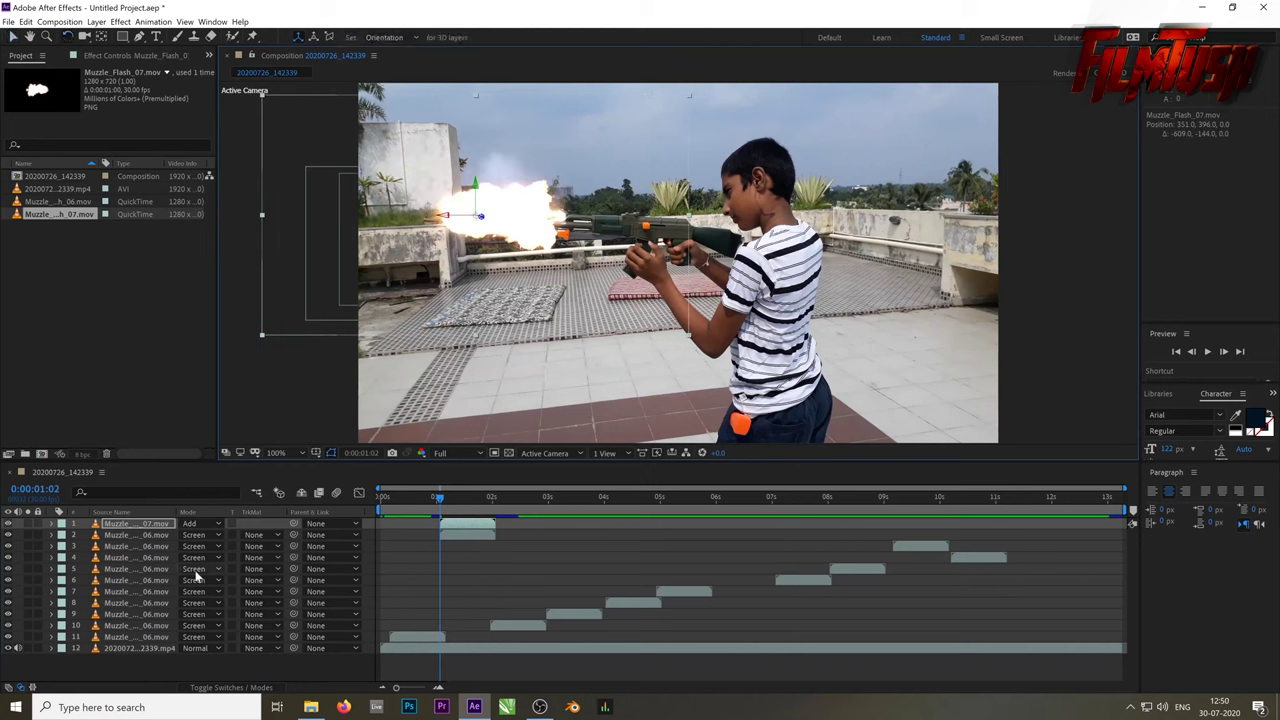
key("s")
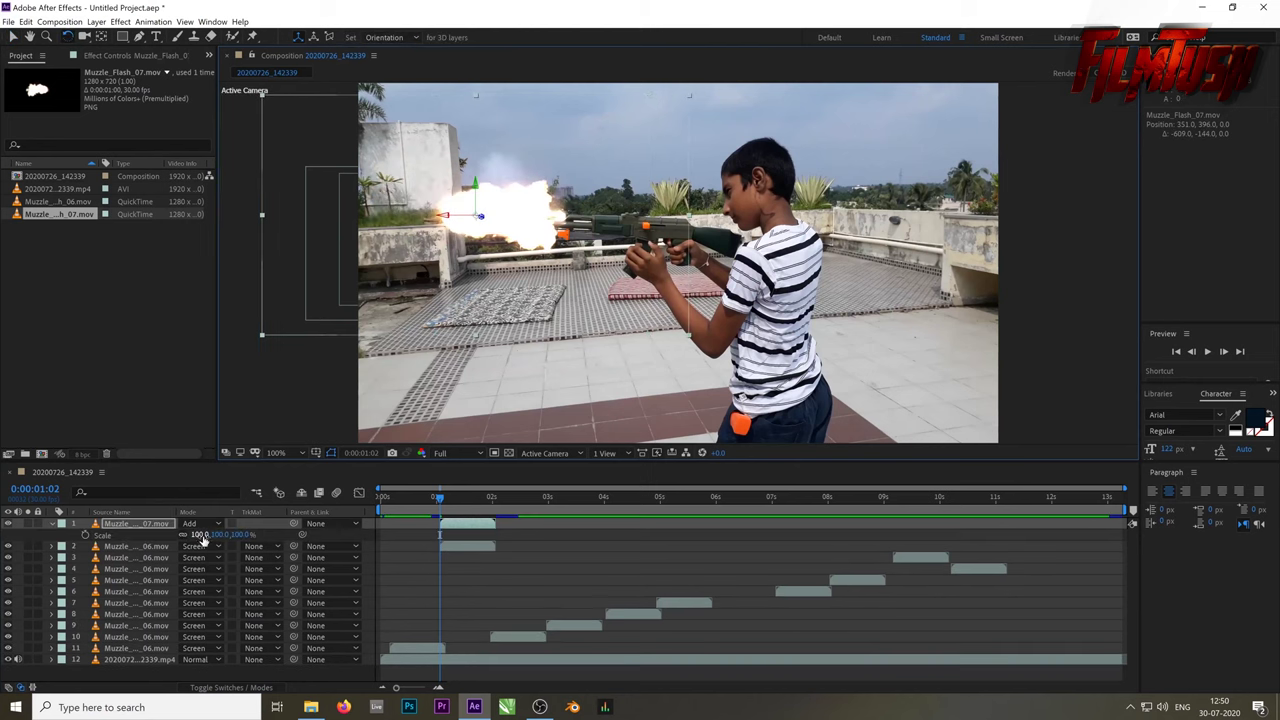
left_click_drag(203, 537, 165, 535)
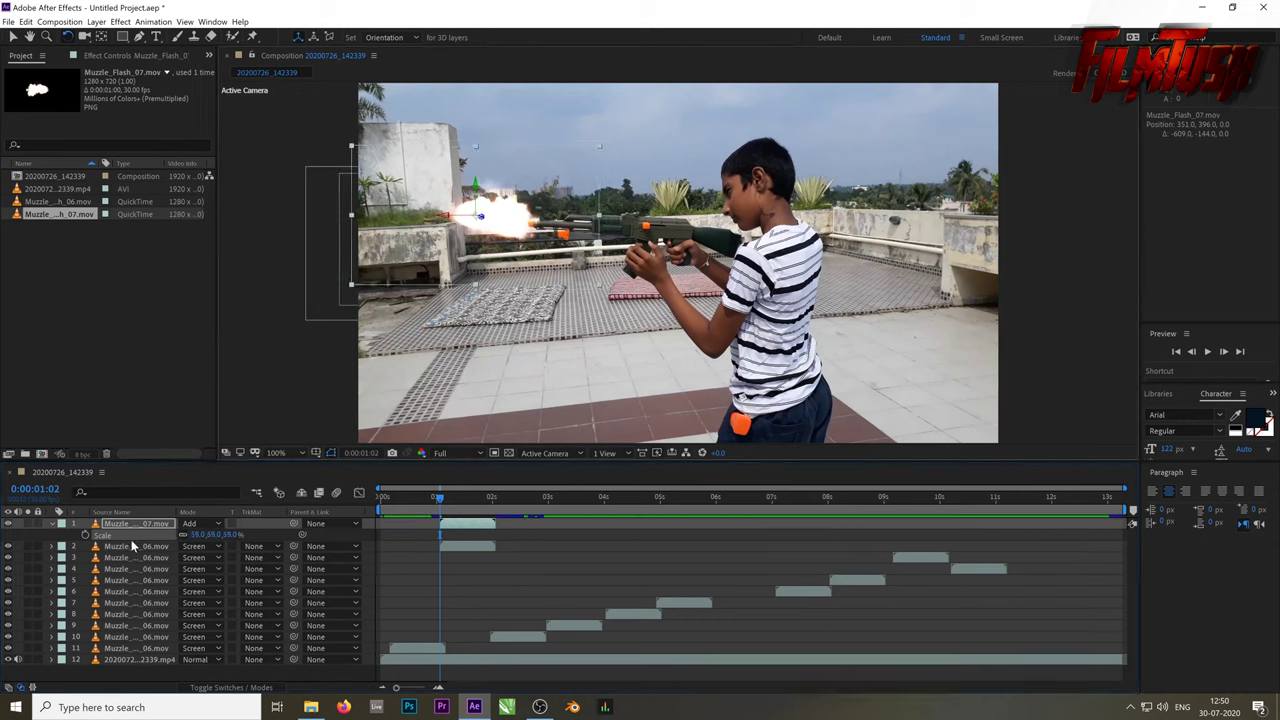
left_click(13, 37)
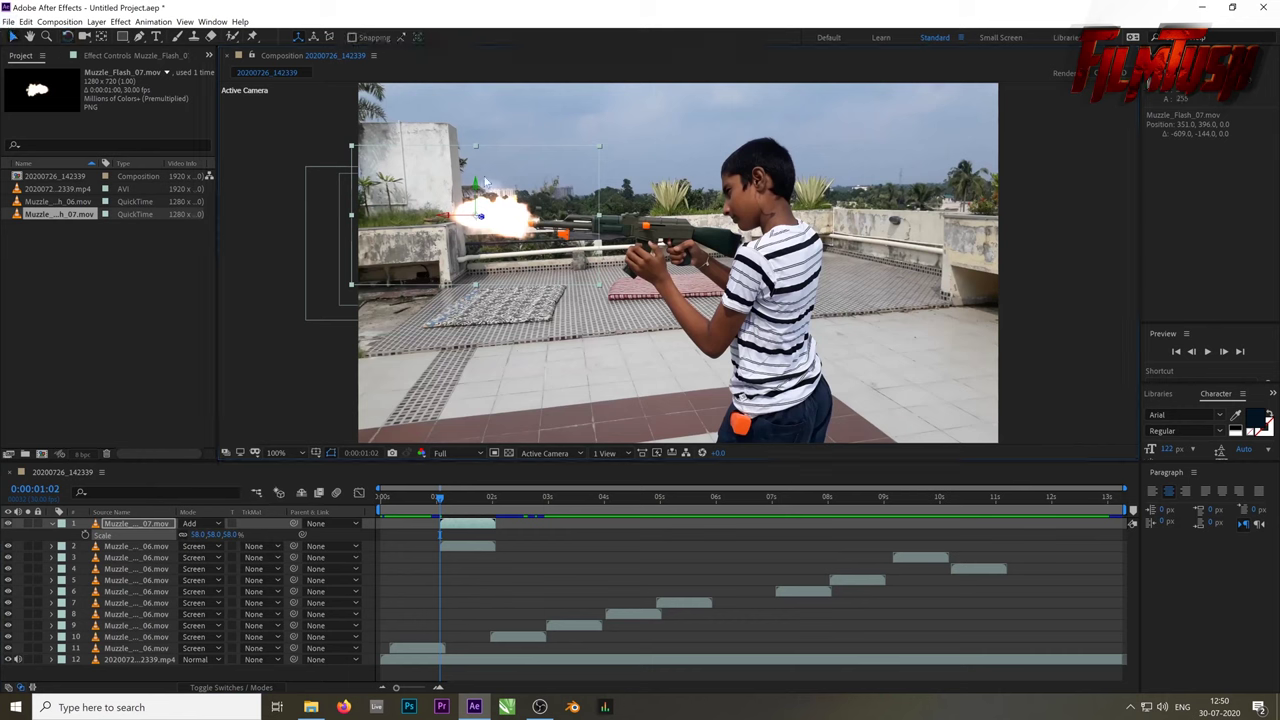
left_click_drag(516, 224, 518, 224)
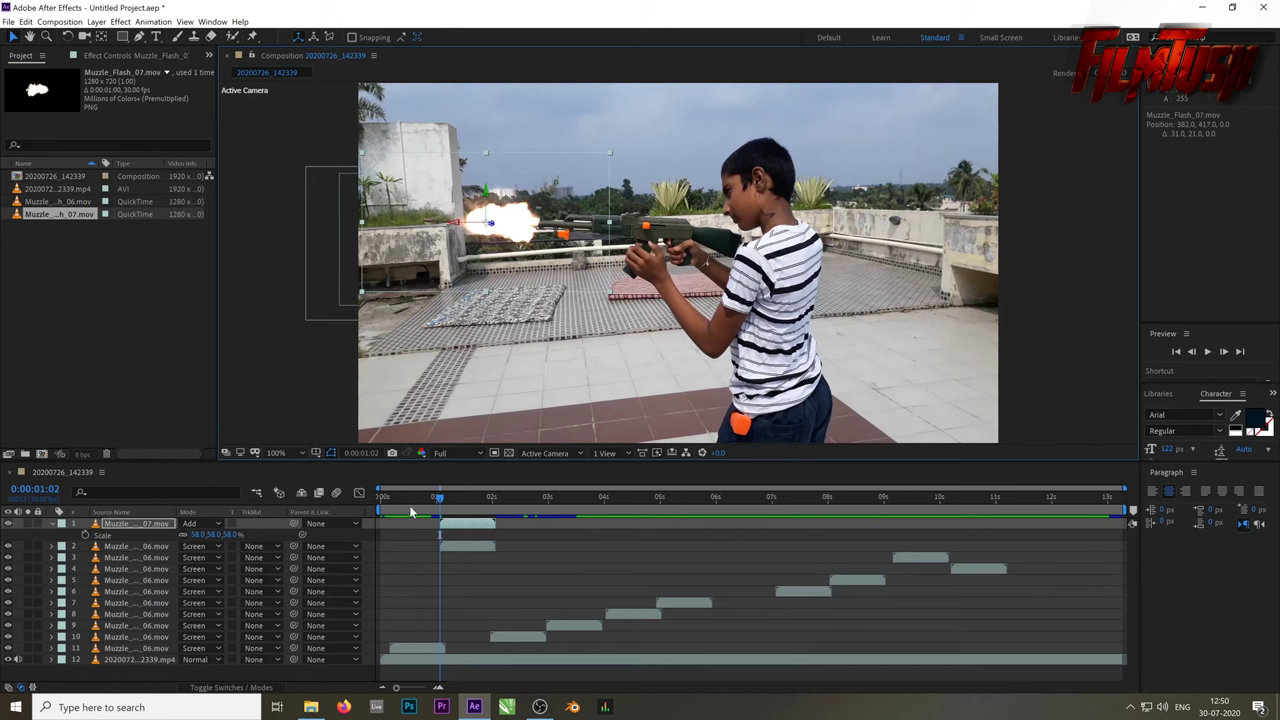
Preview the clip from the start, then move the playhead to the second shot at 0:00:01:29
left_click_drag(437, 497, 432, 500)
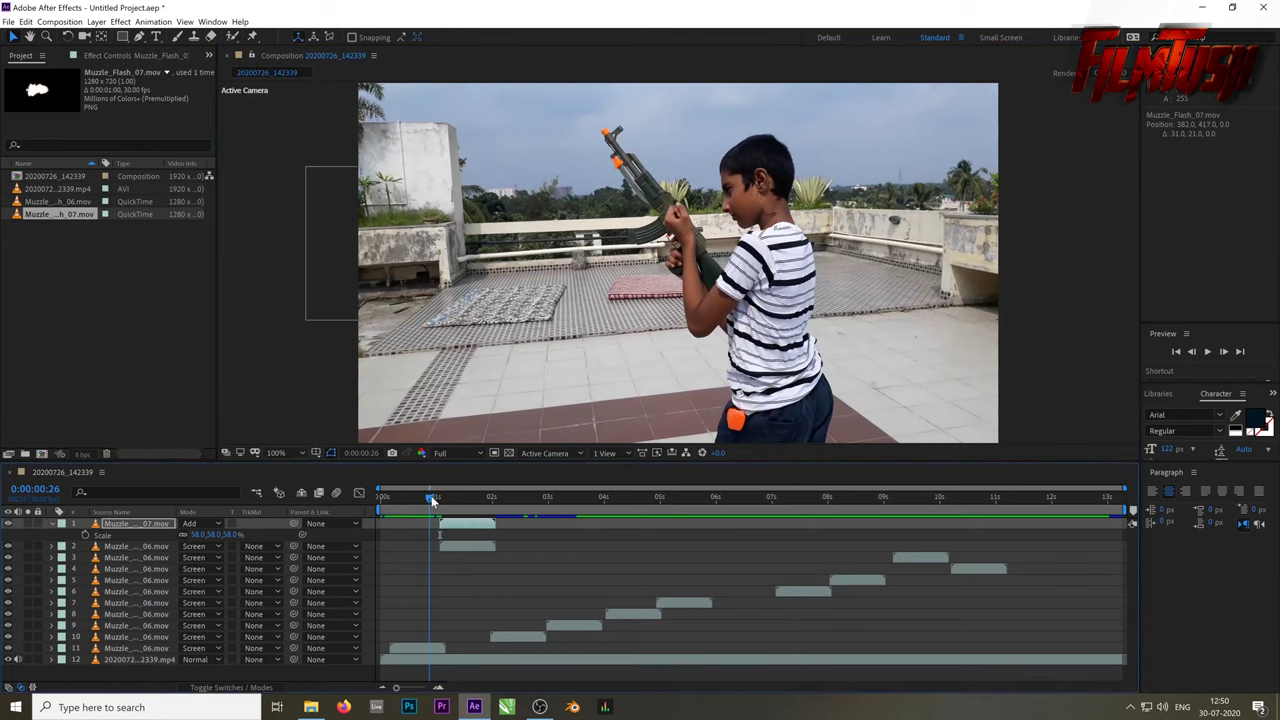
key("space")
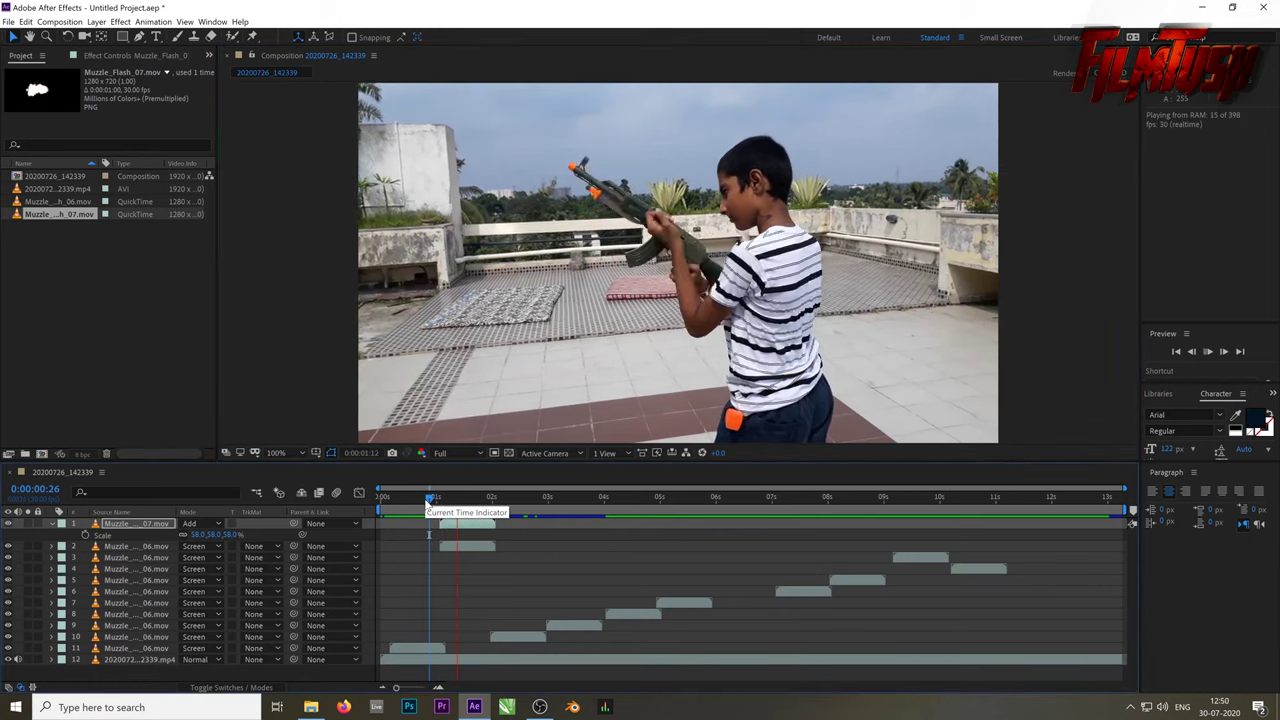
left_click_drag(462, 494, 374, 499)
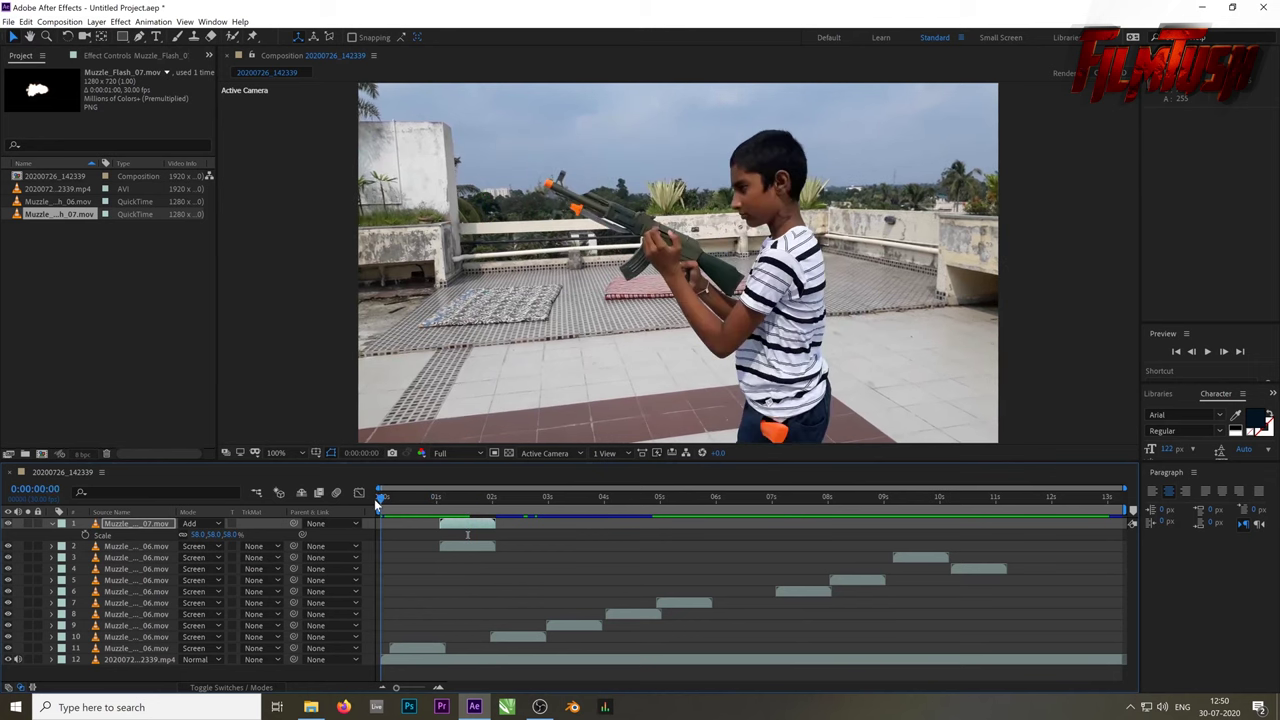
key("space")
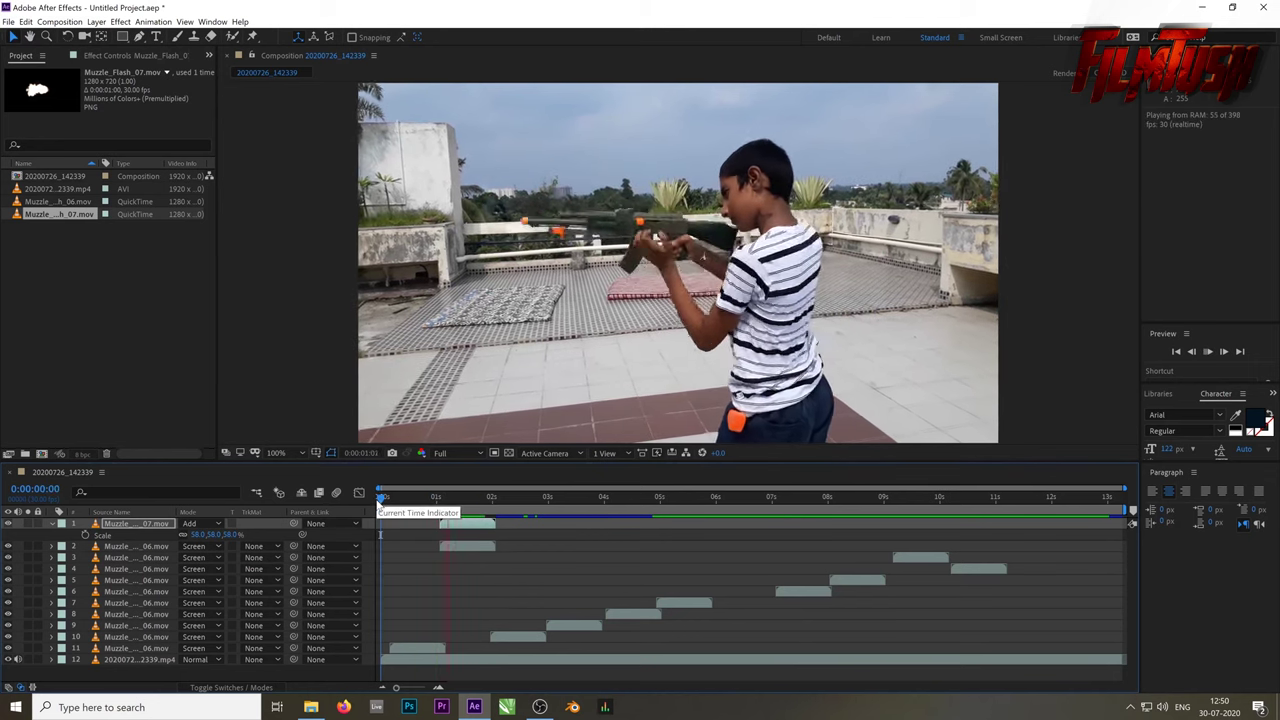
key("space")
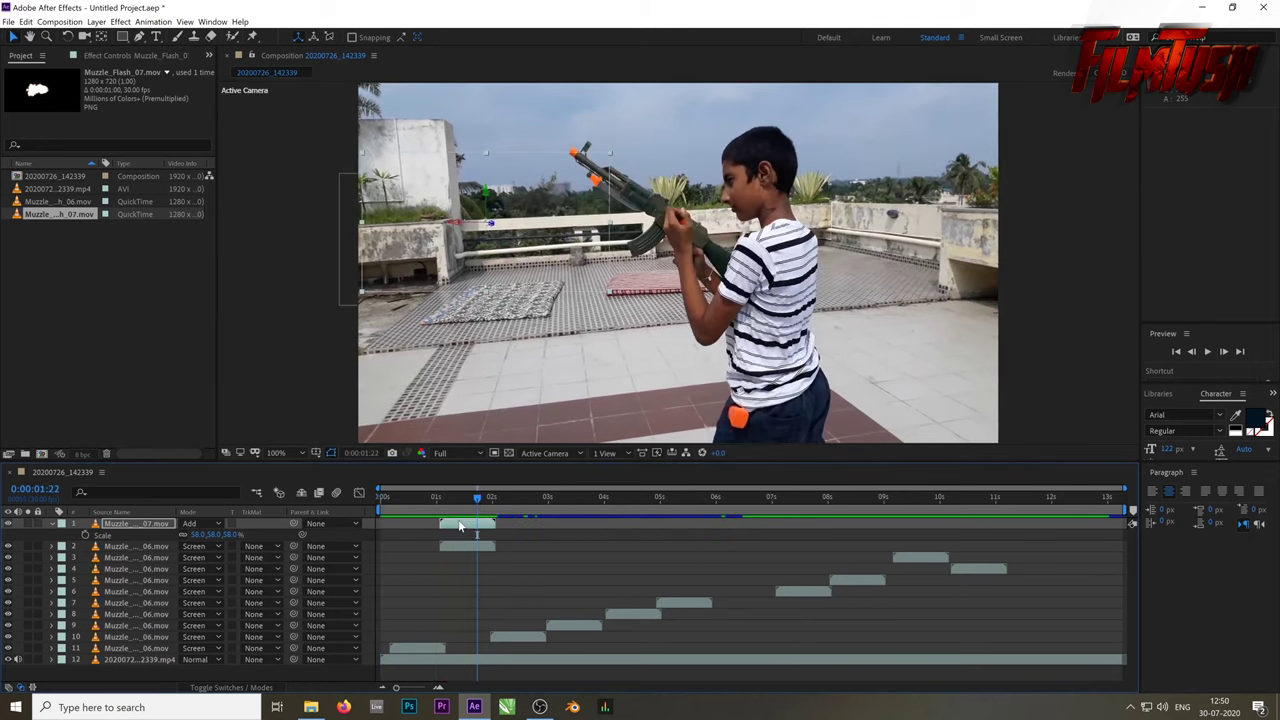
left_click(460, 526)
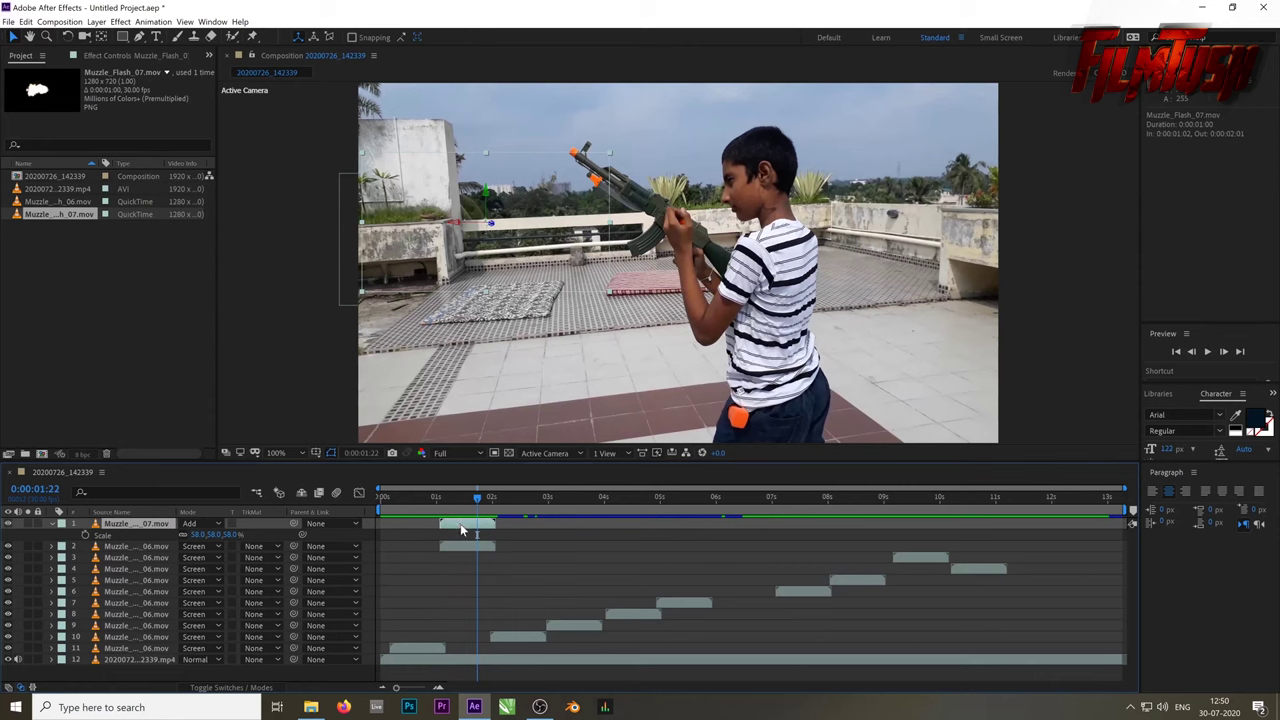
left_click_drag(479, 497, 488, 501)
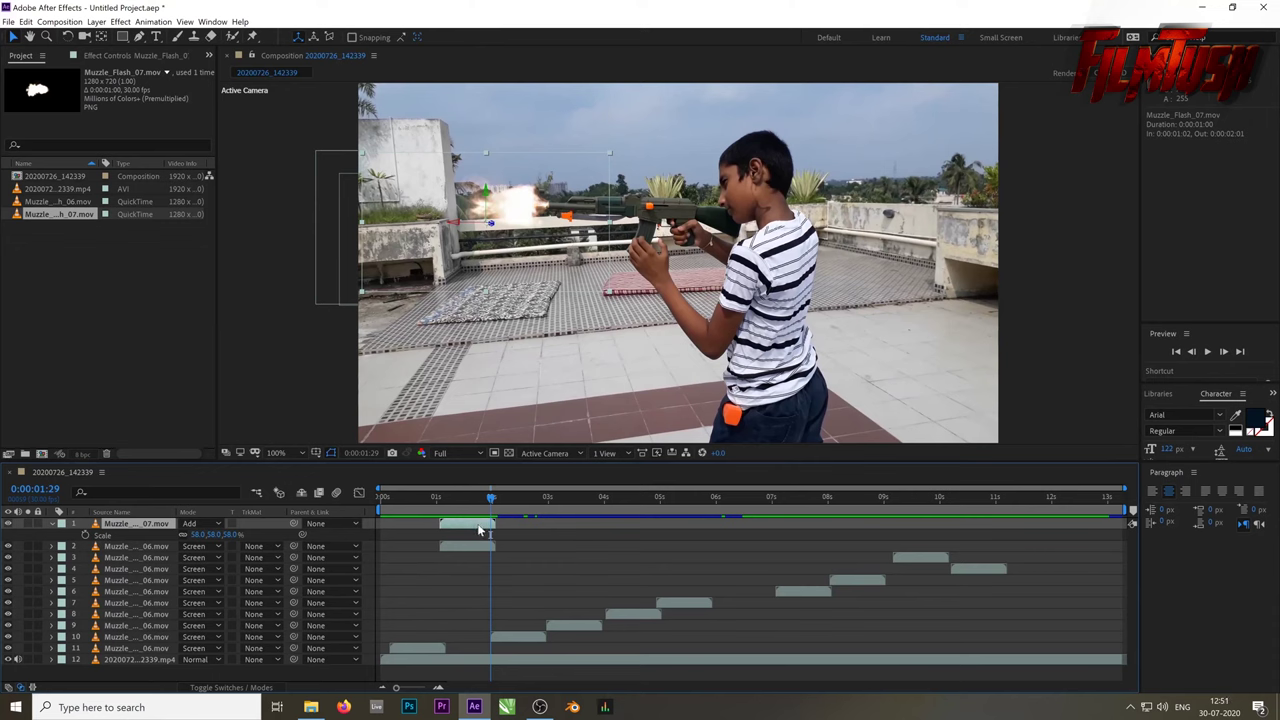
Duplicate the flash layer, start the copy at the second shot, and stretch it along the barrel
key("ctrl+d")
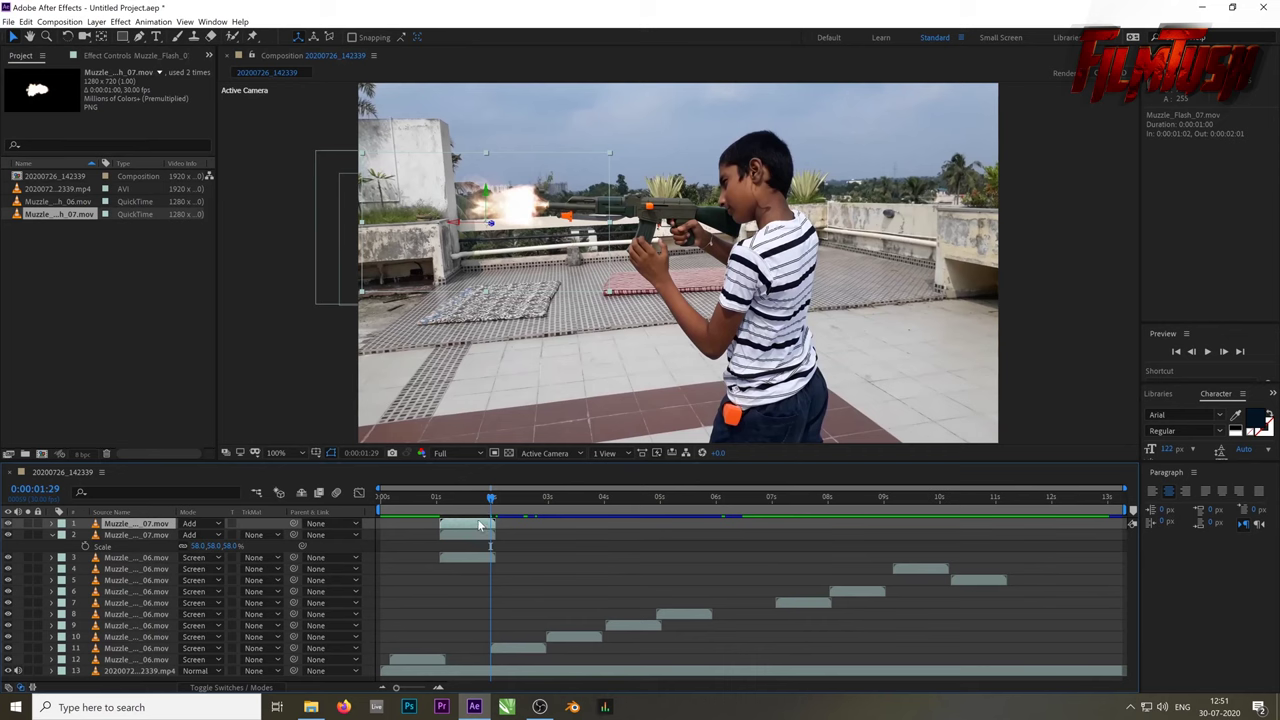
left_click_drag(479, 525, 524, 527)
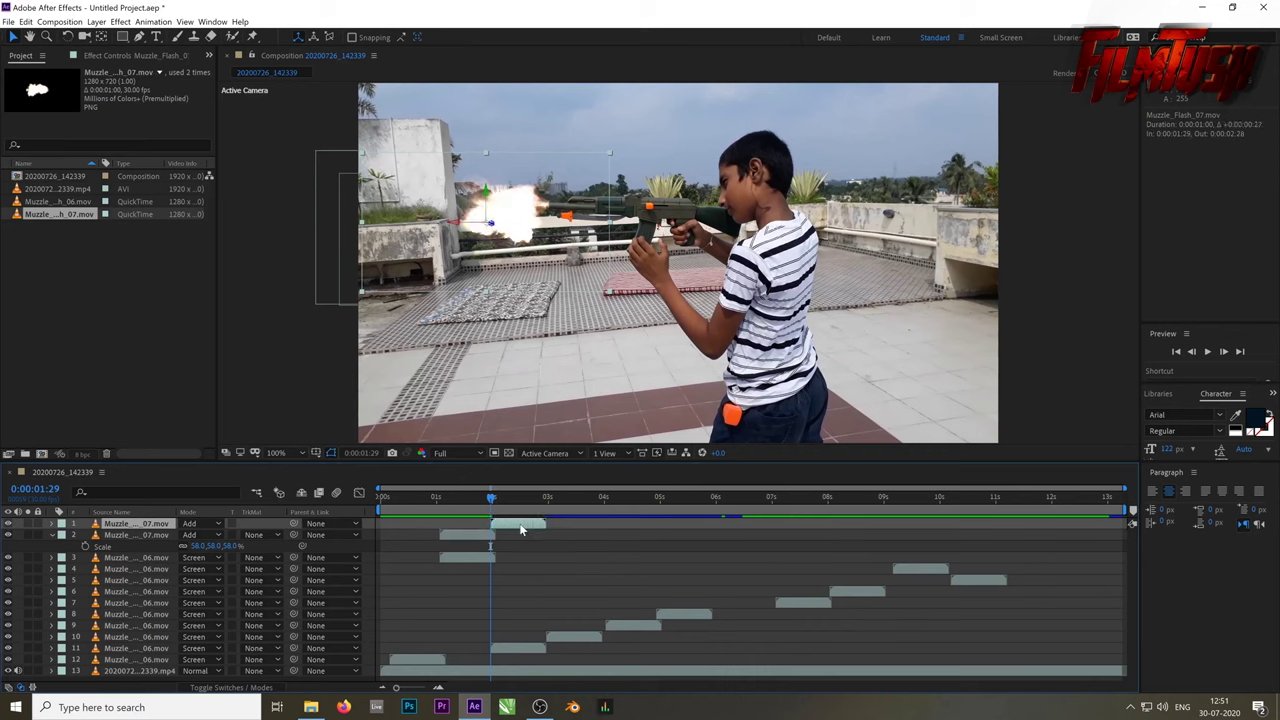
mouse_move(519, 231)
left_mouse_down()
mouse_move(496, 200)
mouse_move(517, 213)
left_mouse_up()
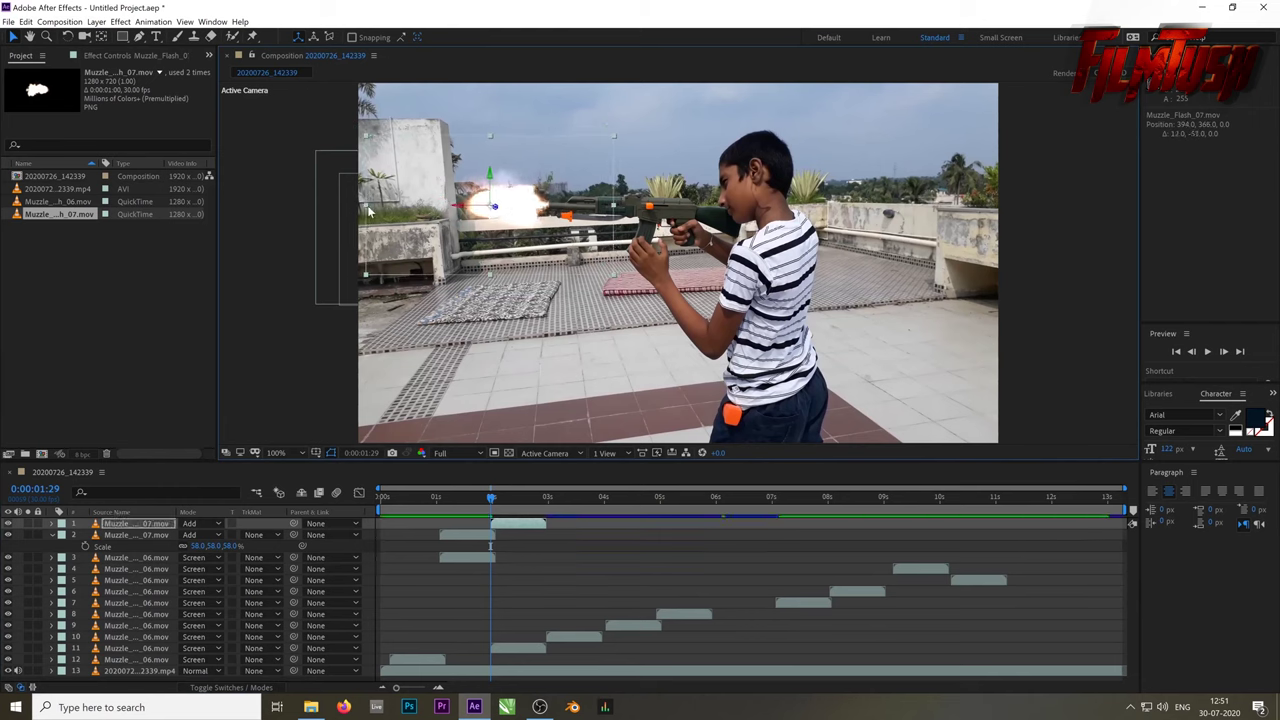
left_click_drag(347, 208, 331, 205)
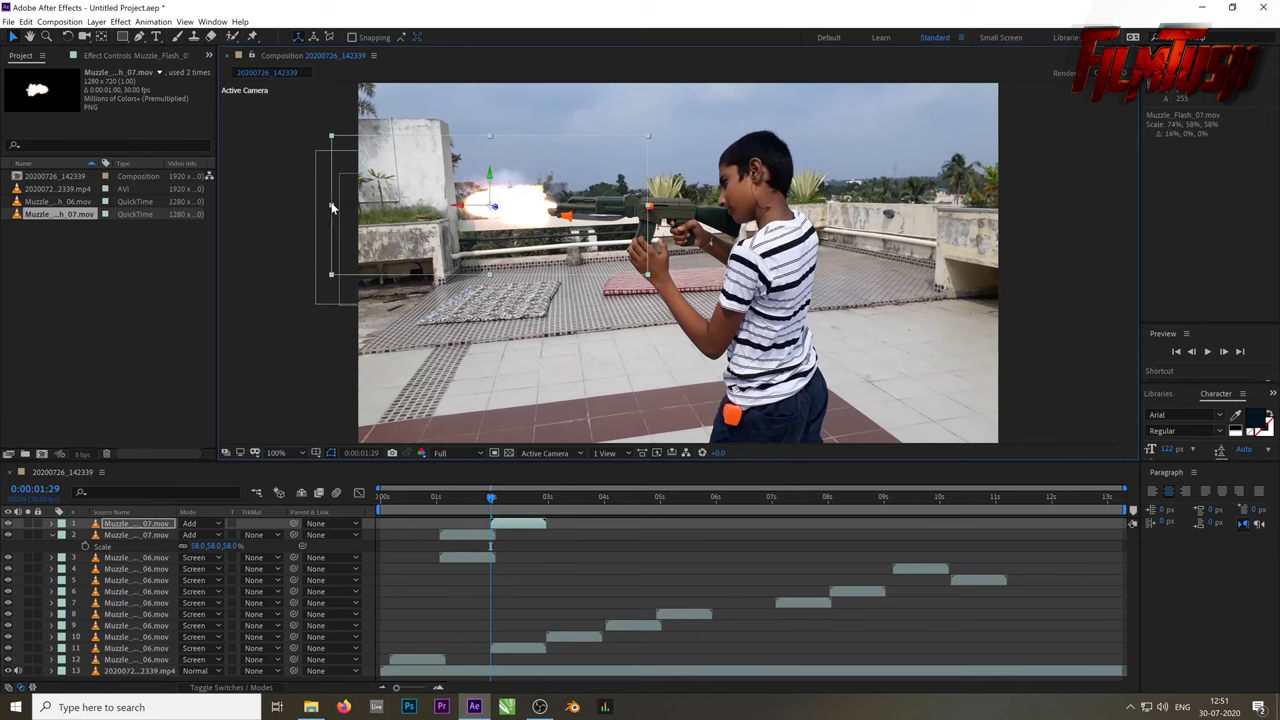
left_click_drag(537, 213, 535, 209)
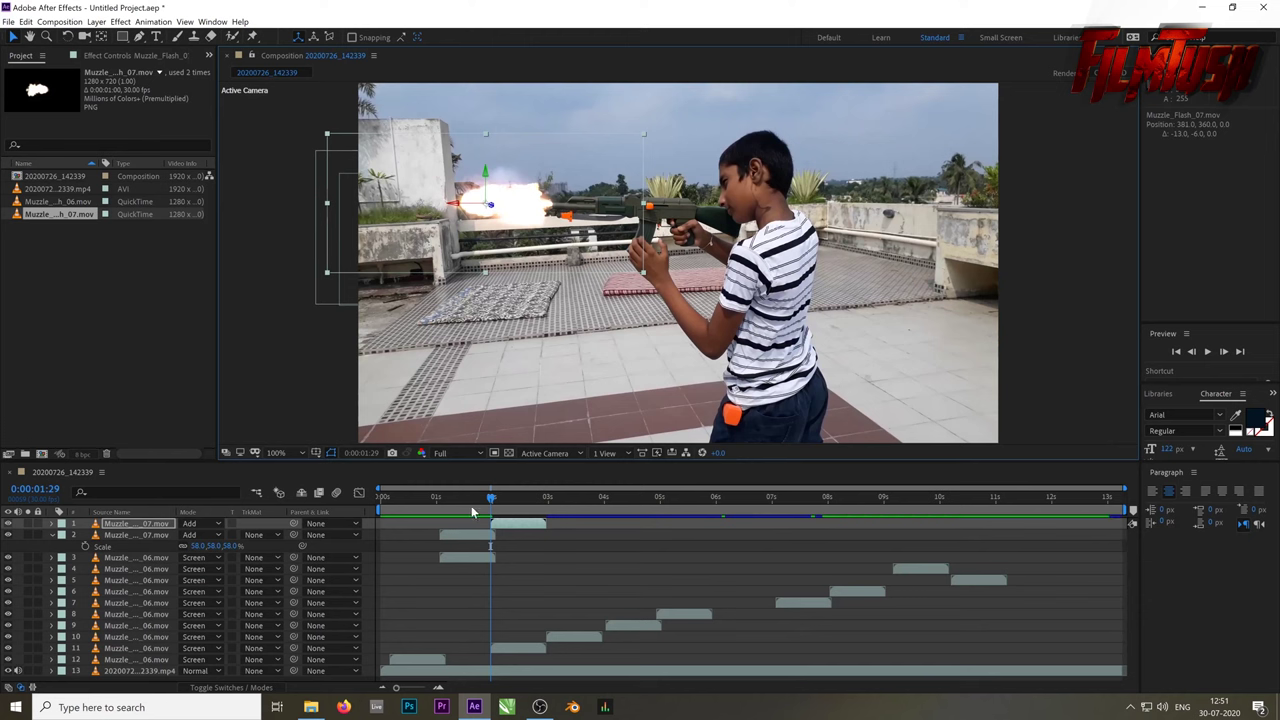
Add another flash copy starting at 0:00:02:29, scaled to 48% on the gun barrel
left_click_drag(490, 503, 547, 499)
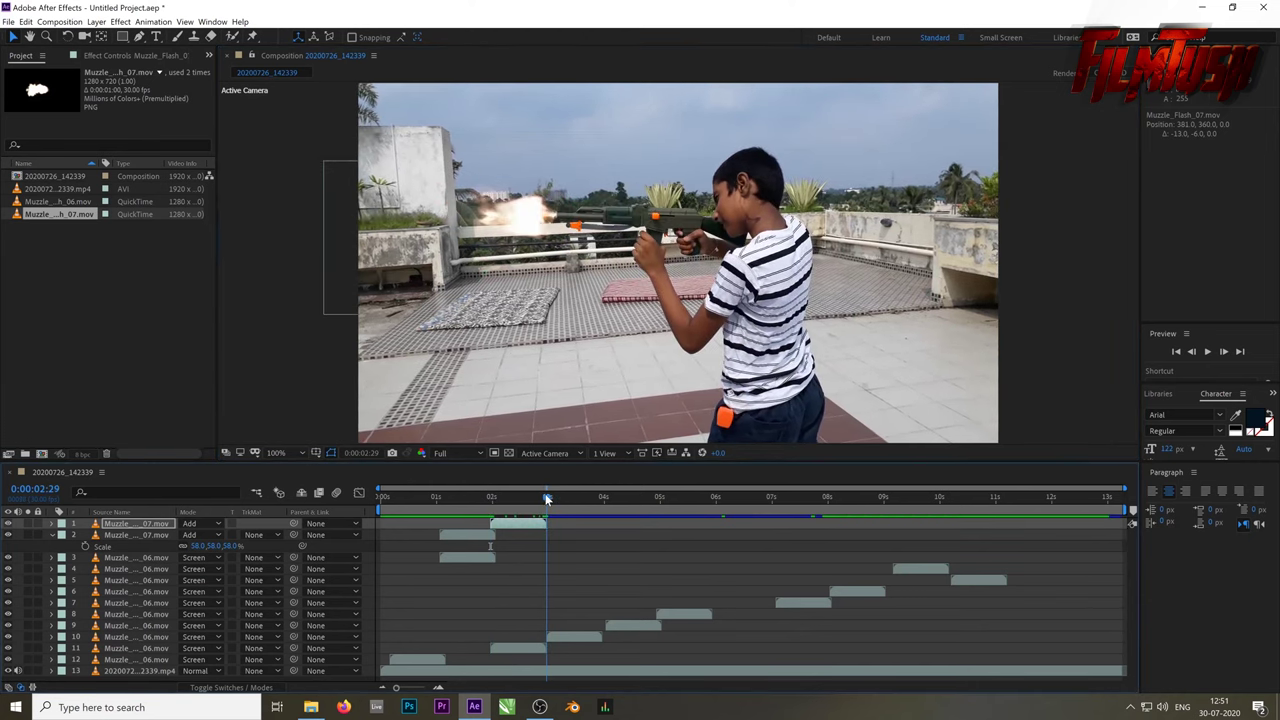
left_click(481, 539)
key("ctrl+d")
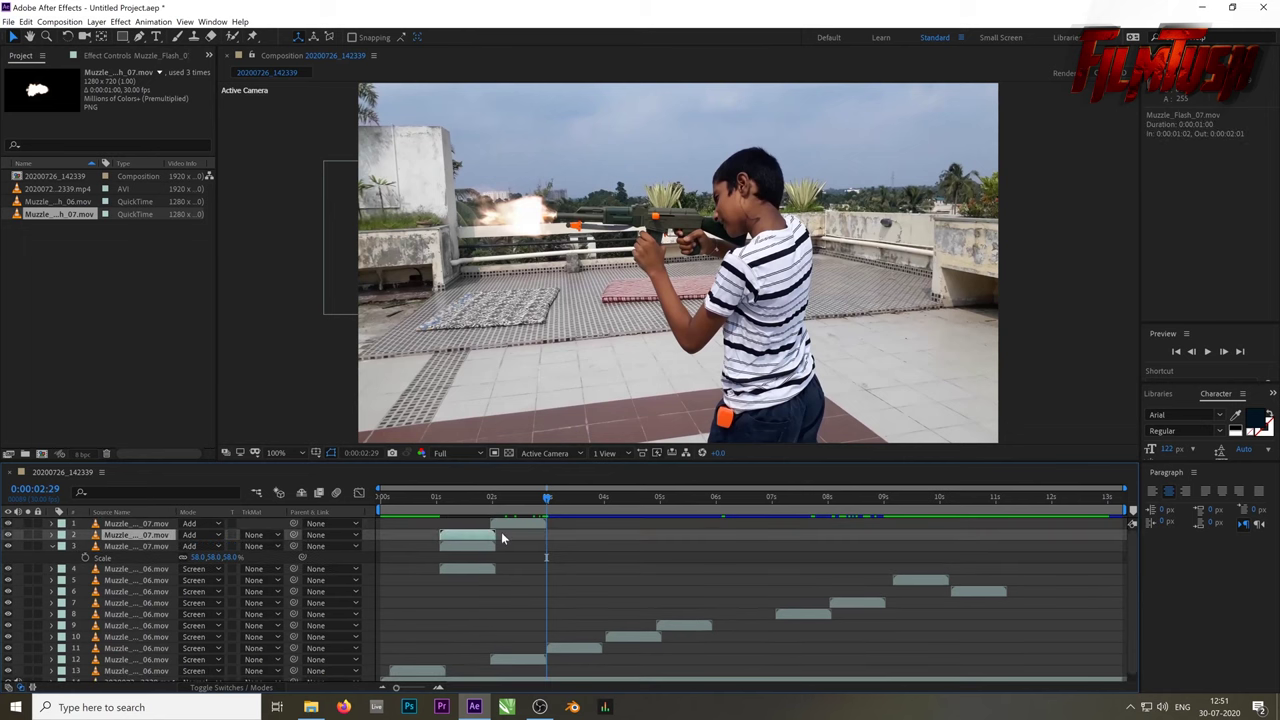
left_click_drag(502, 539, 590, 545)
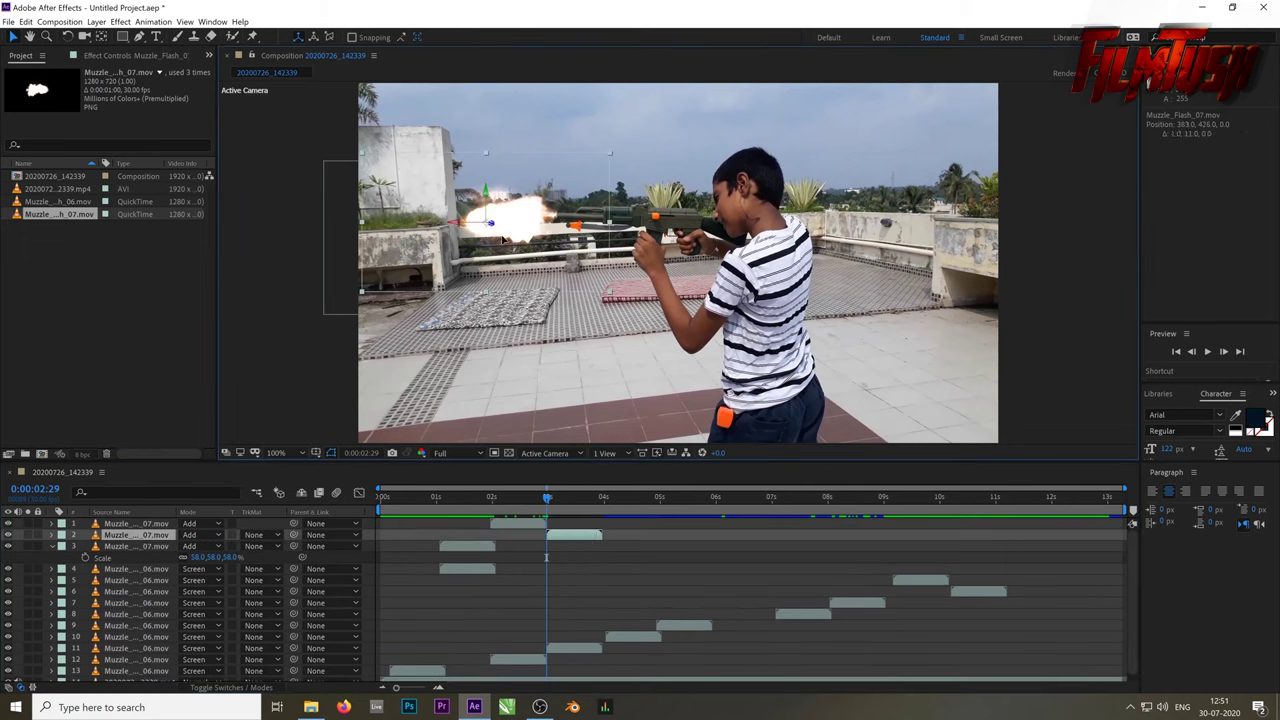
mouse_move(497, 247)
left_mouse_down()
mouse_move(521, 218)
mouse_move(508, 232)
left_mouse_up()
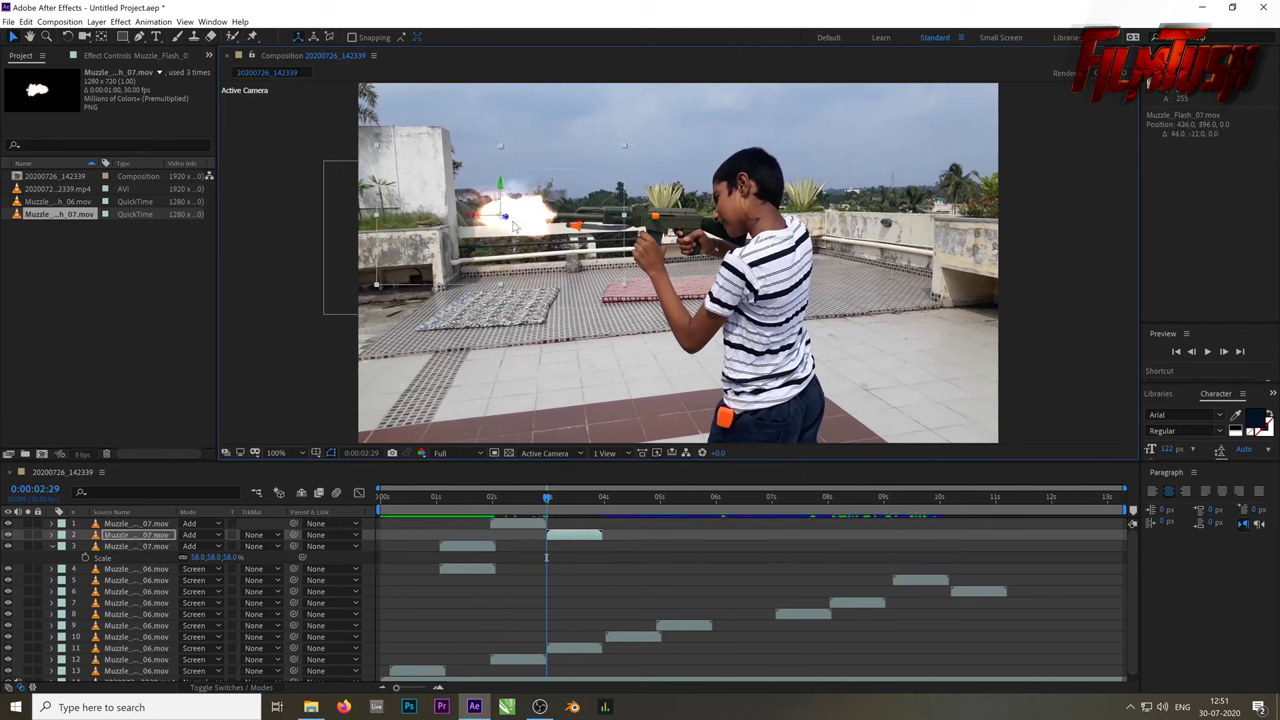
key("s")
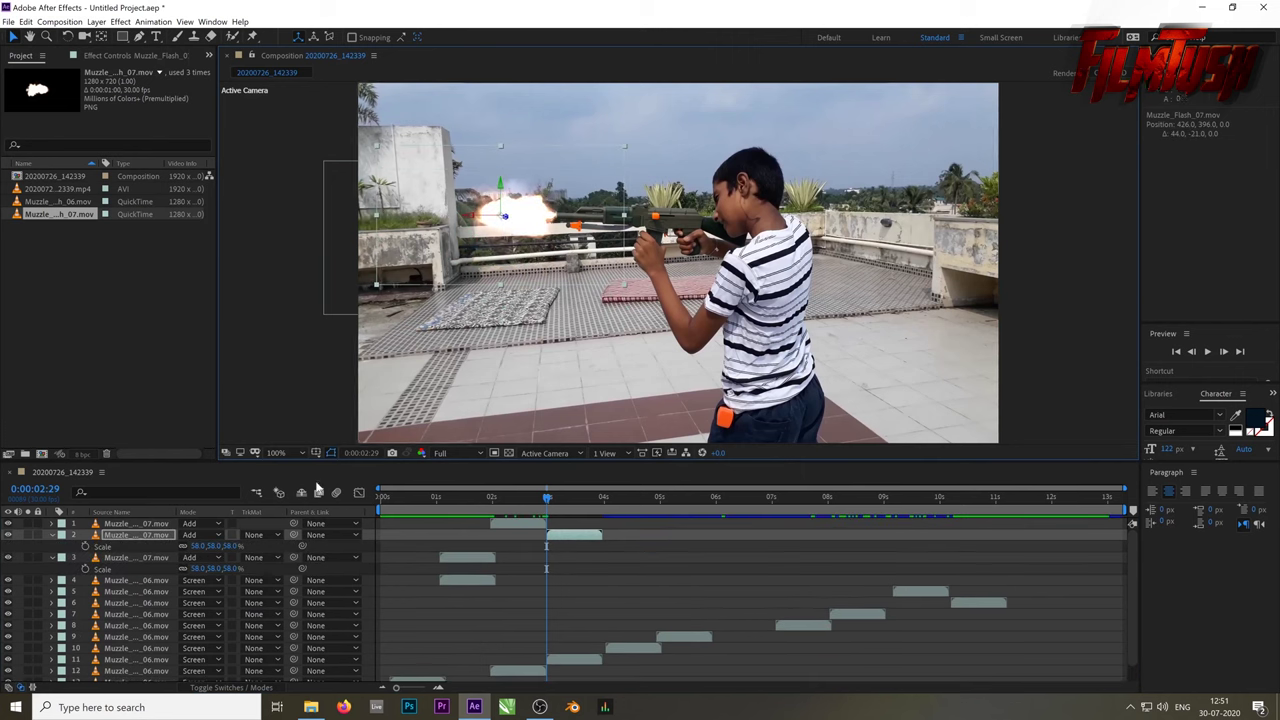
left_click_drag(198, 546, 193, 546)
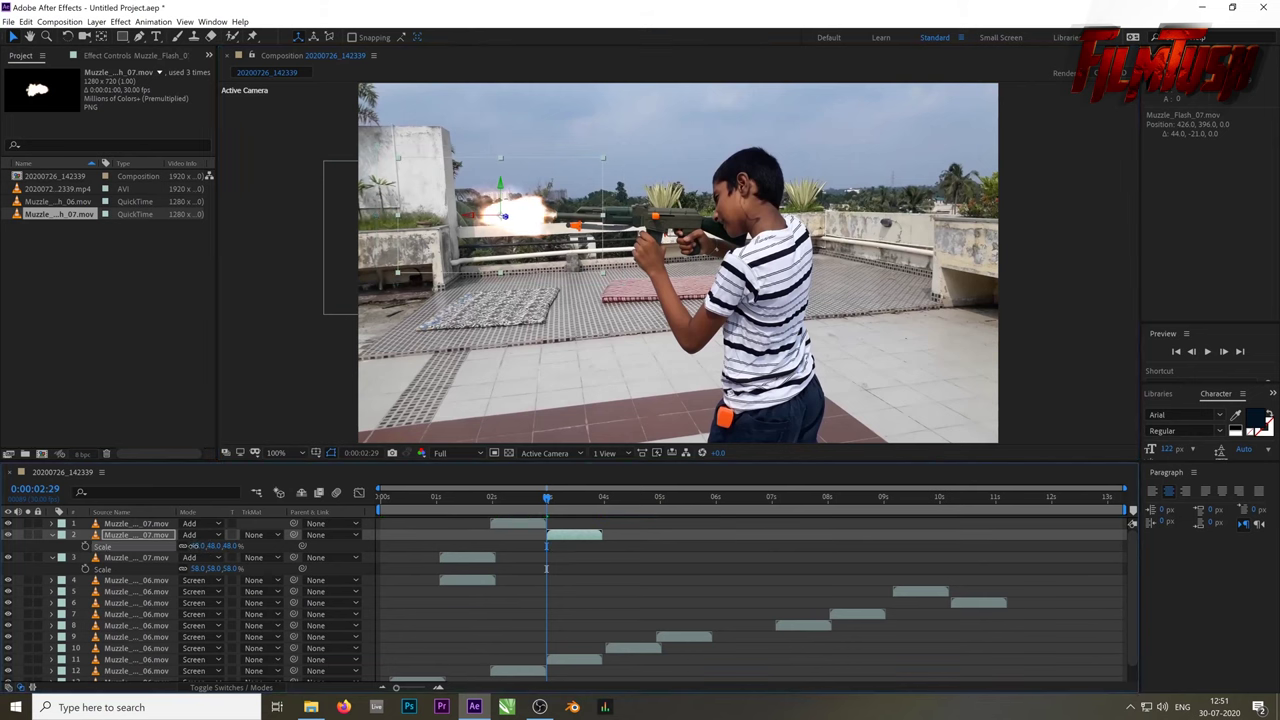
left_click_drag(524, 222, 535, 224)
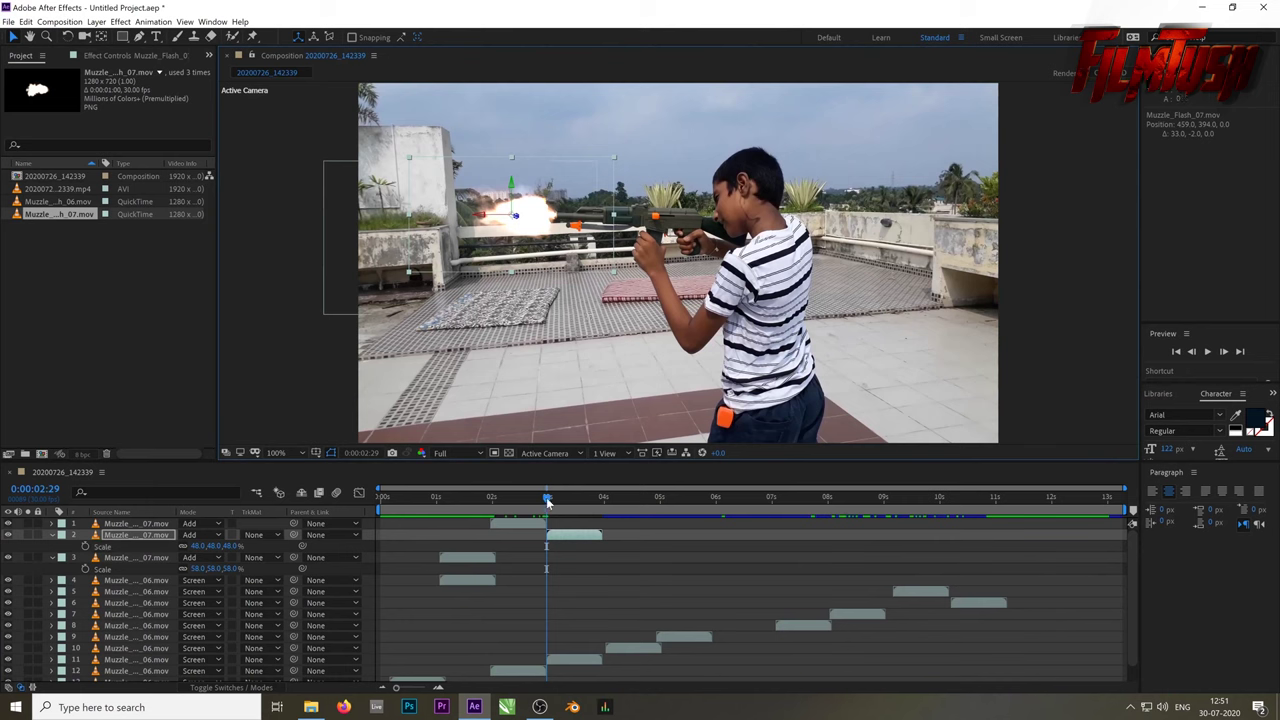
left_click_drag(546, 497, 657, 497)
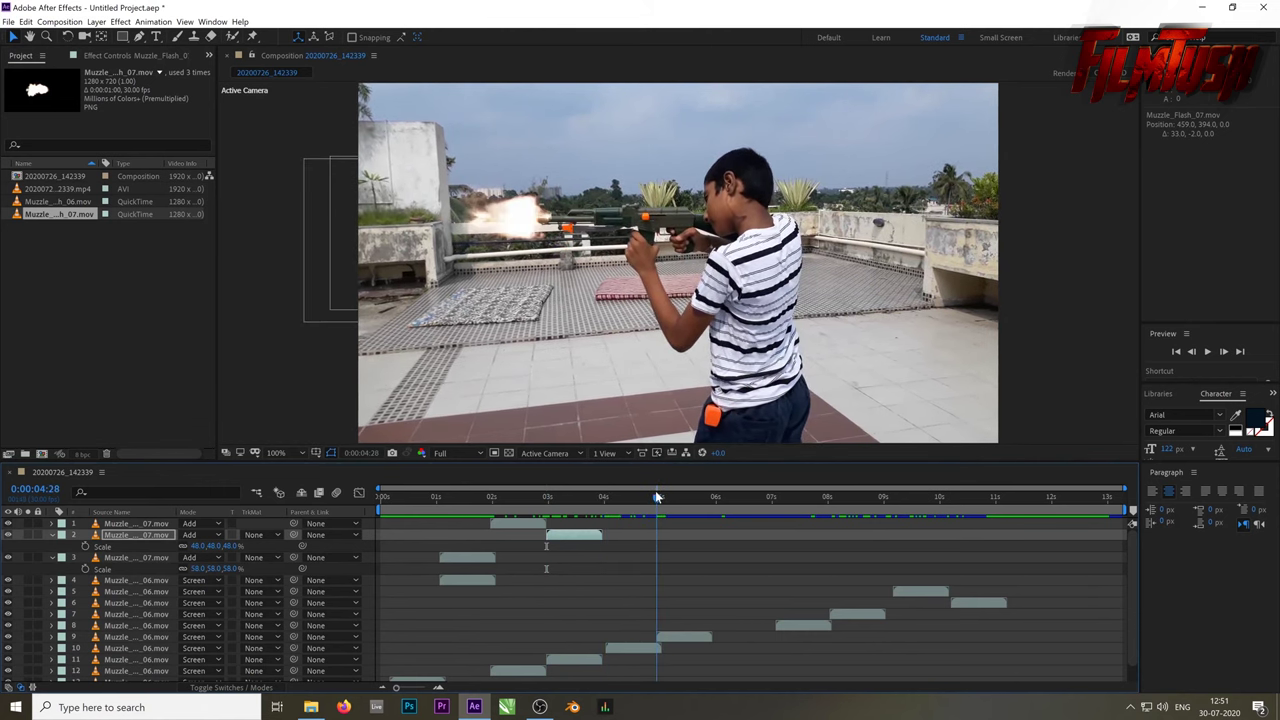
Duplicate the latest flash, start the copy at 0:00:04:28, and move it to the barrel
left_click(585, 537)
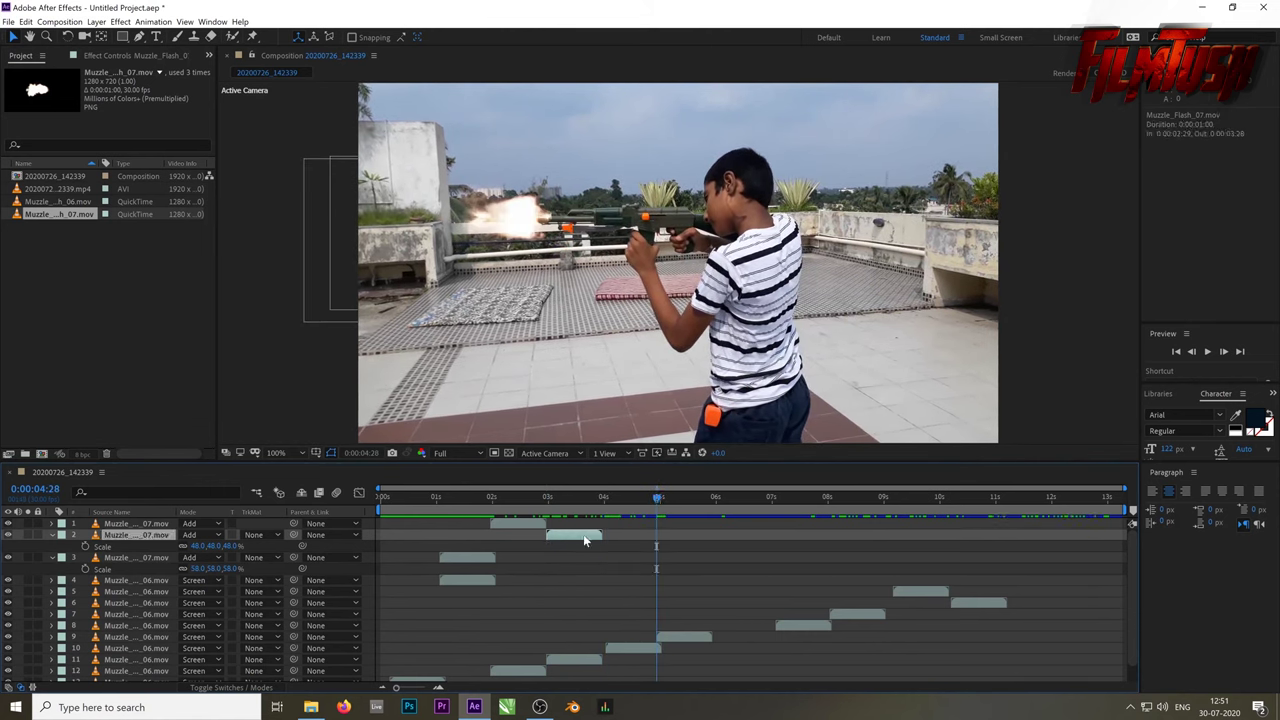
key("ctrl+d")
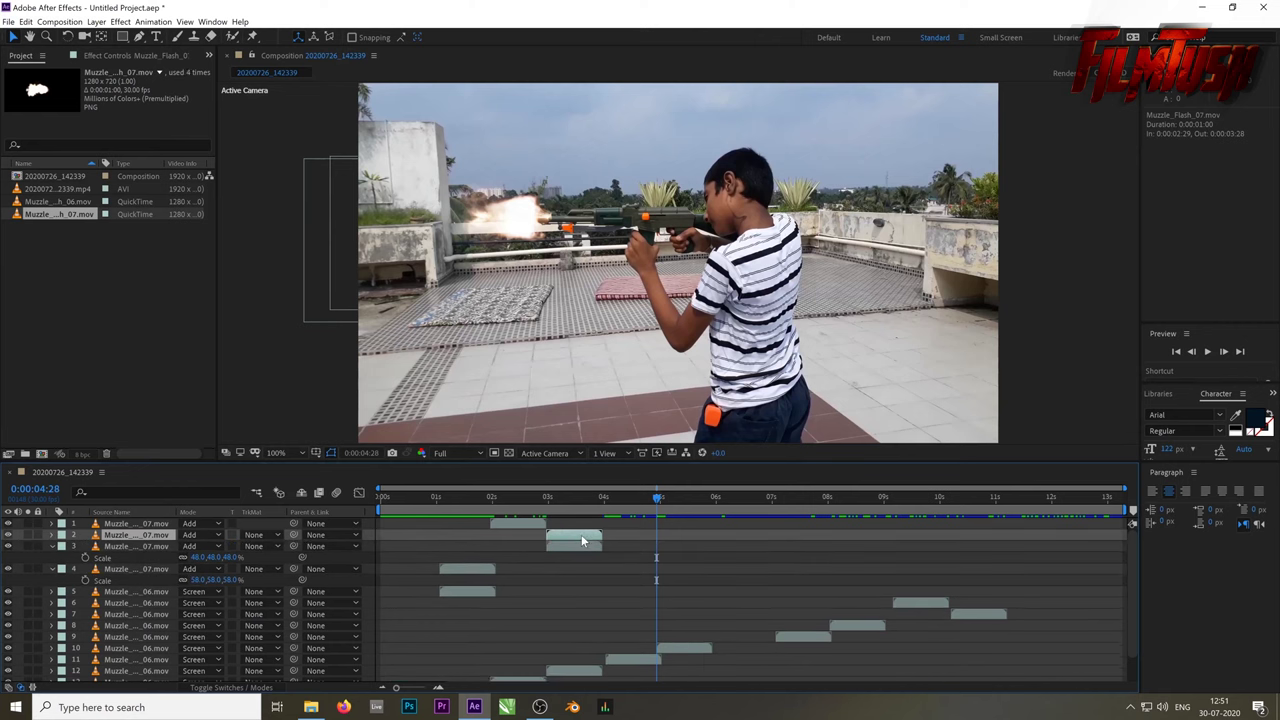
left_click_drag(581, 540, 680, 543)
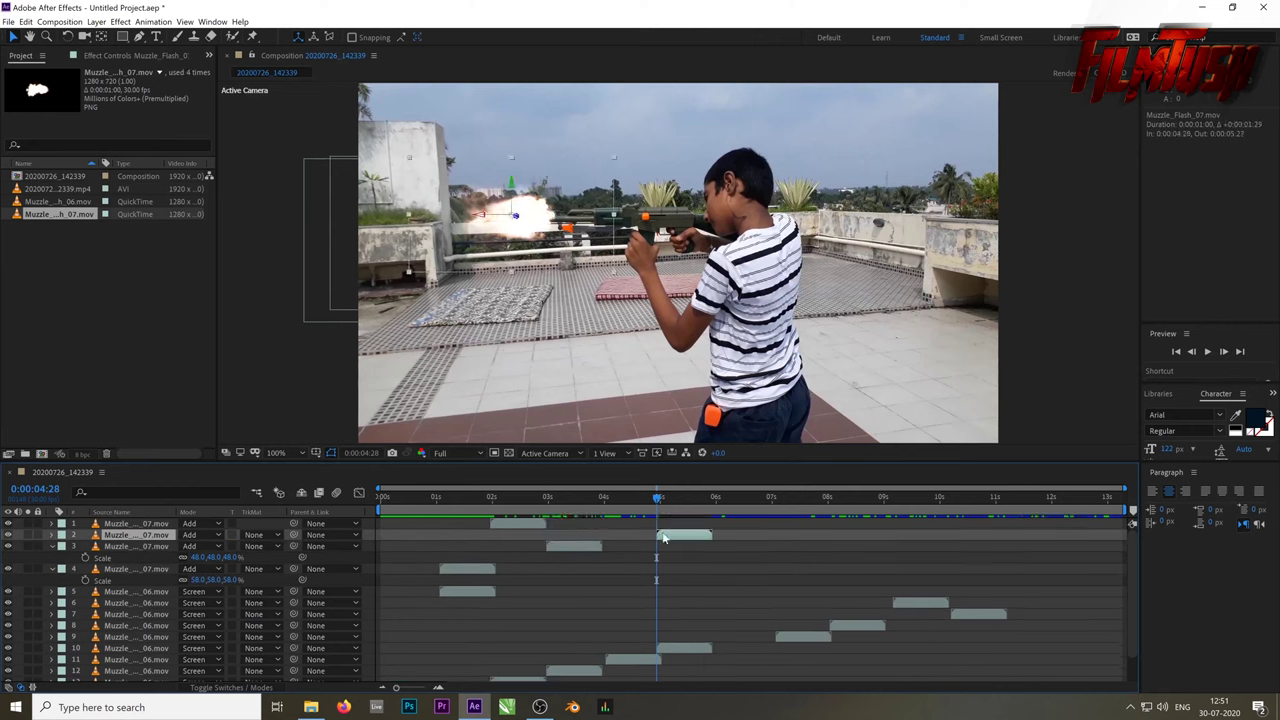
mouse_move(525, 230)
left_mouse_down()
mouse_move(503, 262)
mouse_move(517, 220)
mouse_move(508, 227)
left_mouse_up()
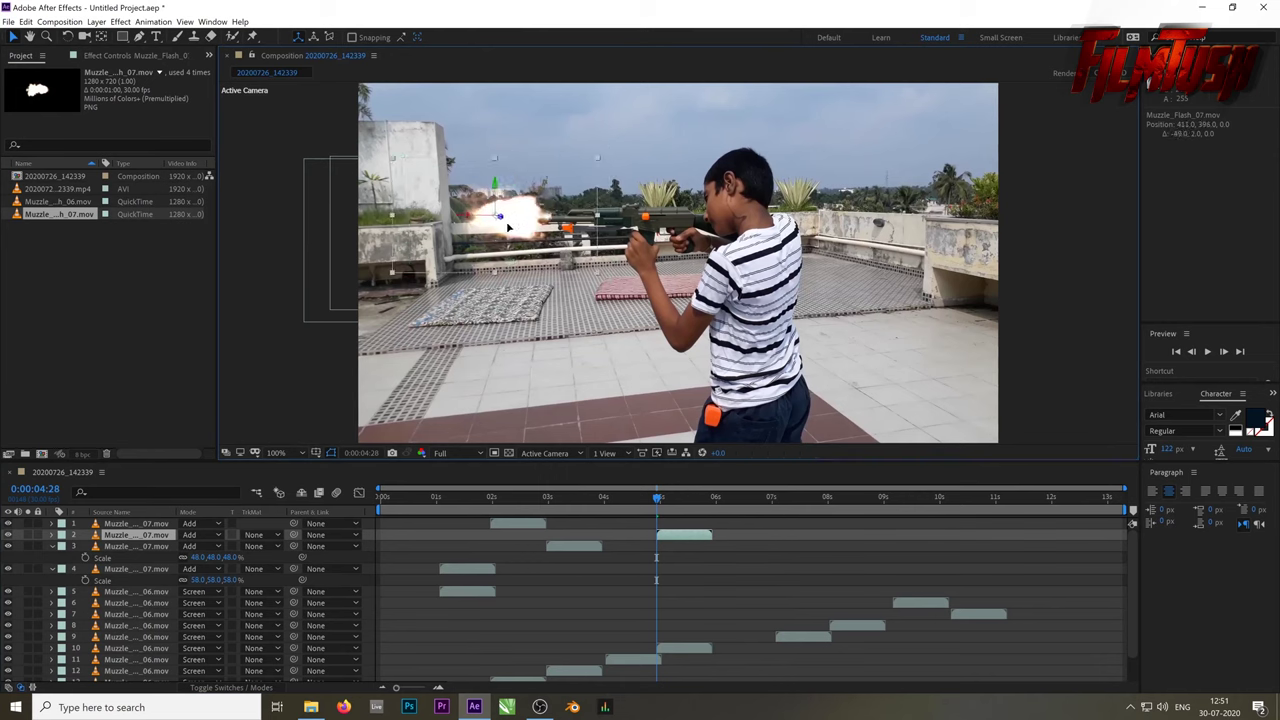
key("space")
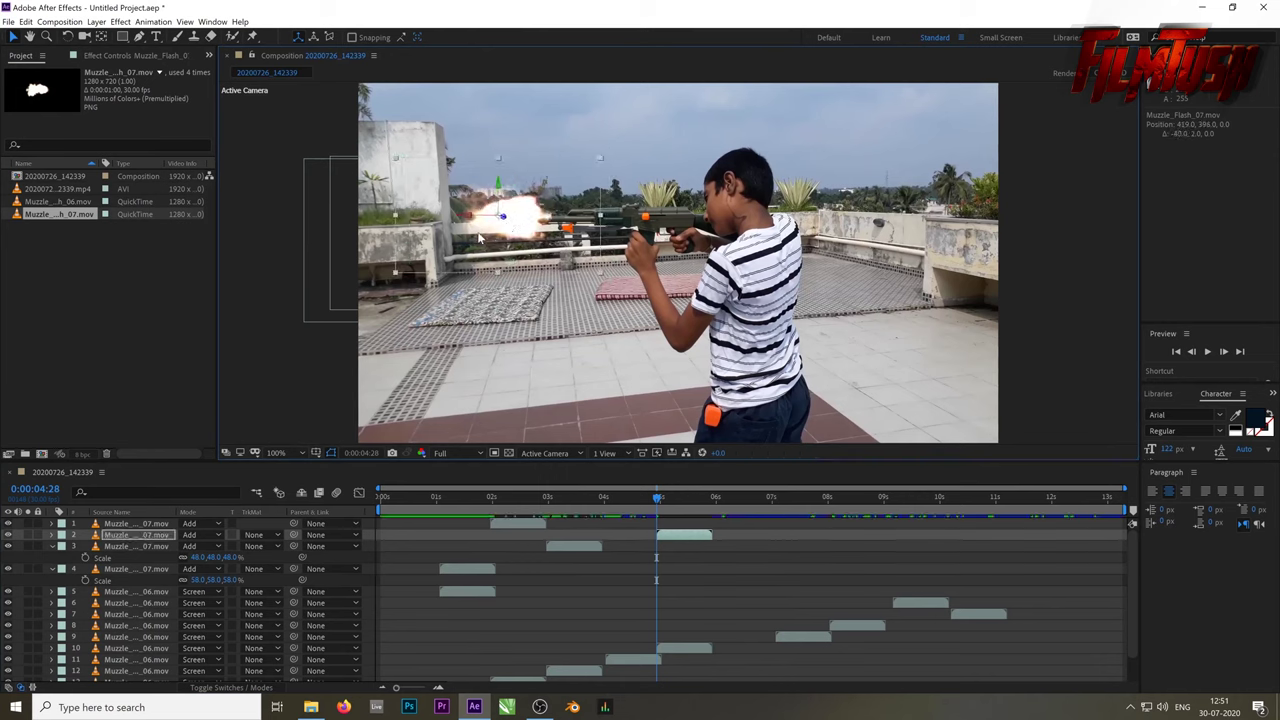
key("space")
Set the copy's Scale to 42%, realign it on the barrel, and advance to 0:00:08:01
key("s")
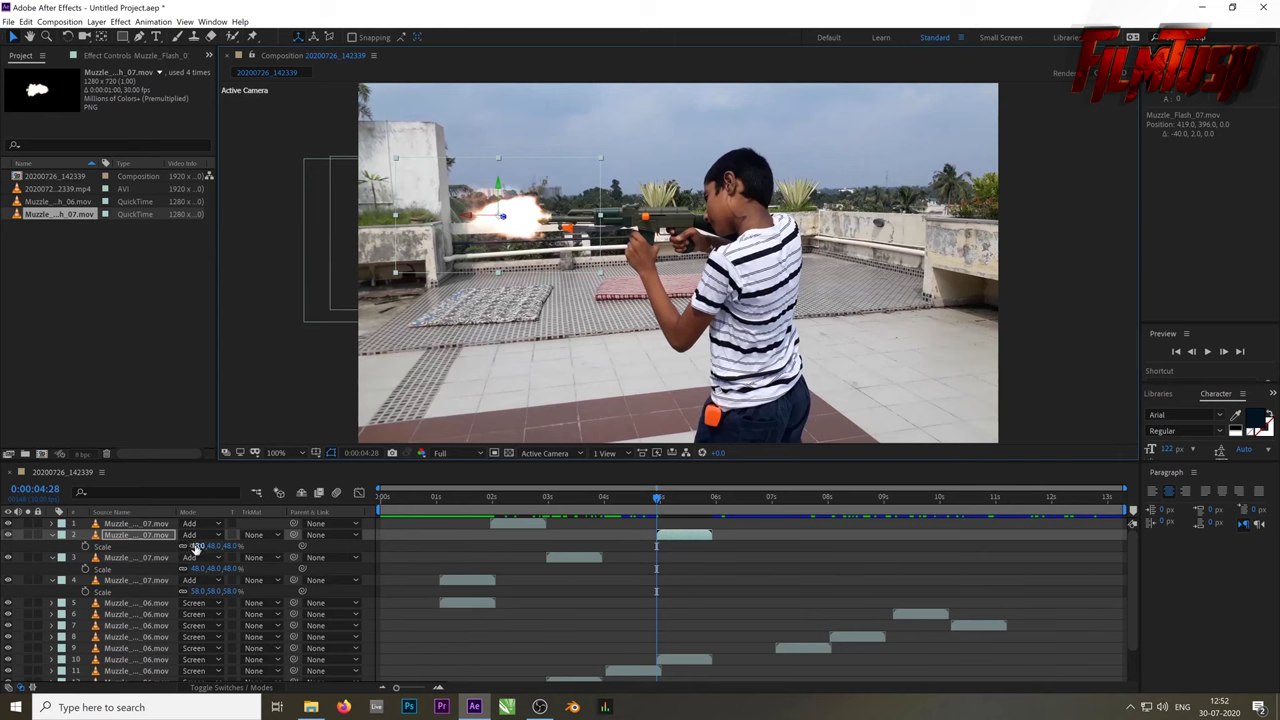
key("space")
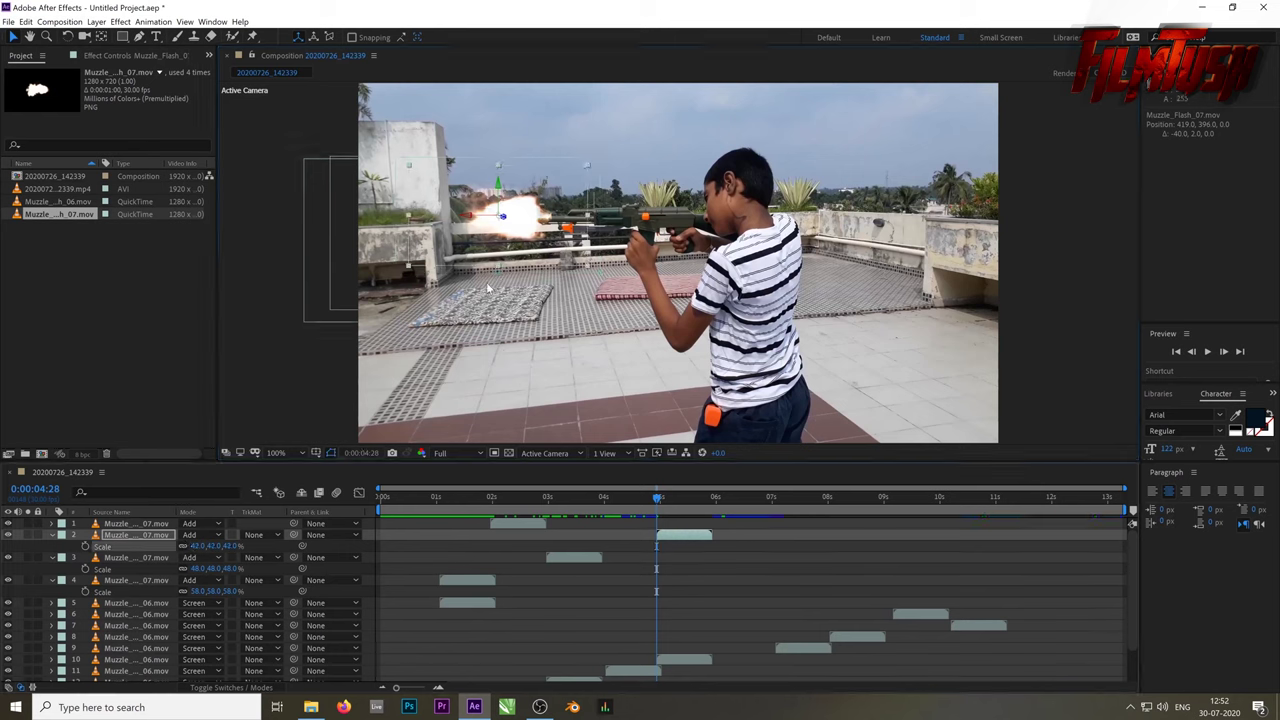
key("space")
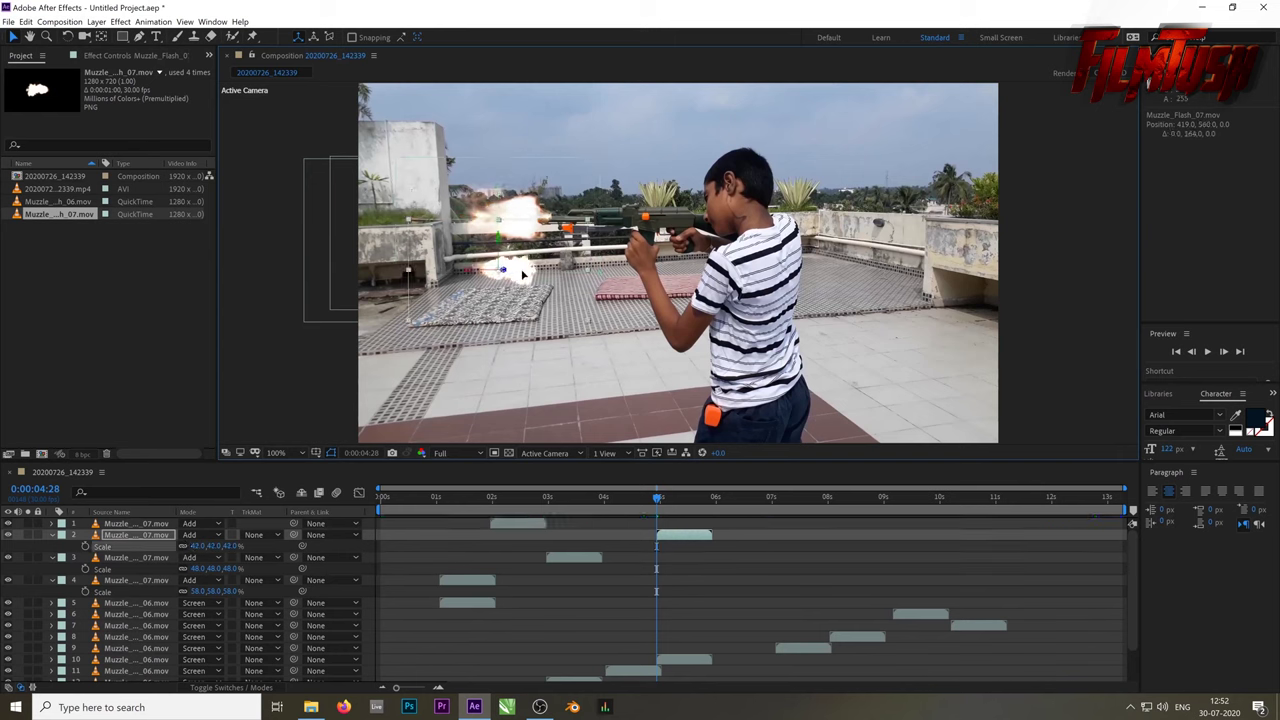
left_click_drag(522, 234, 534, 219)
key("space")
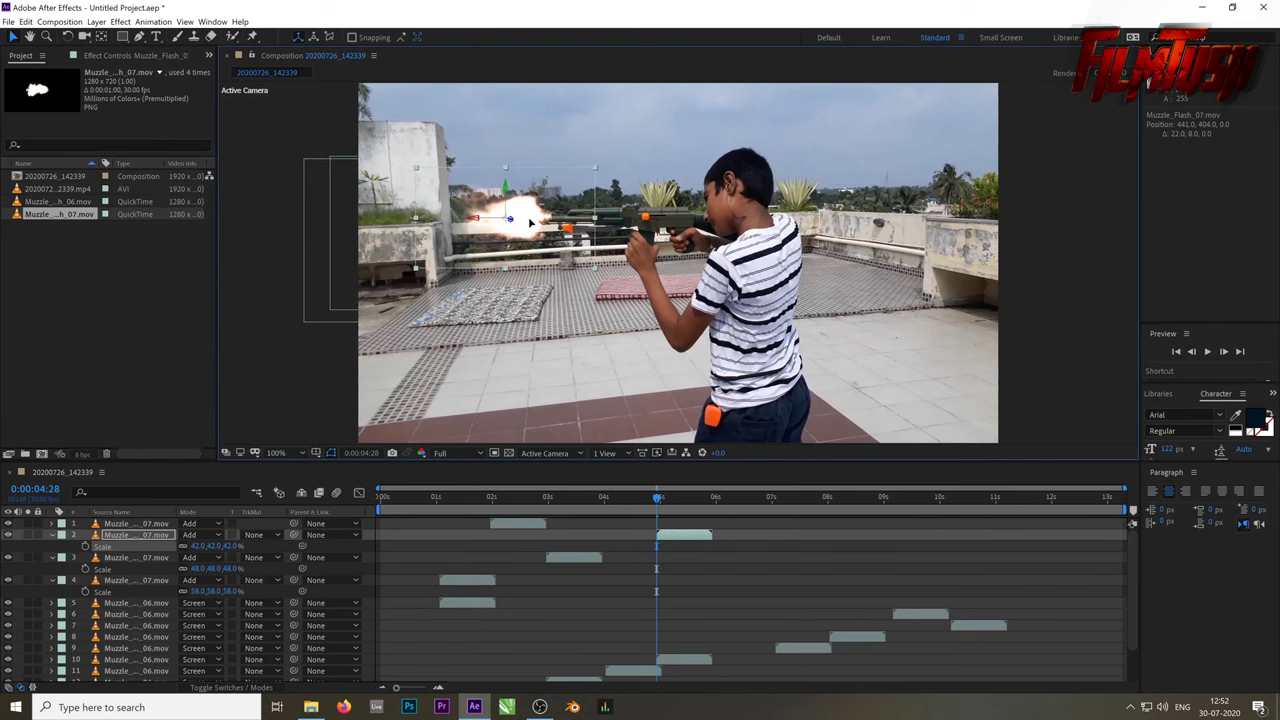
key("space")
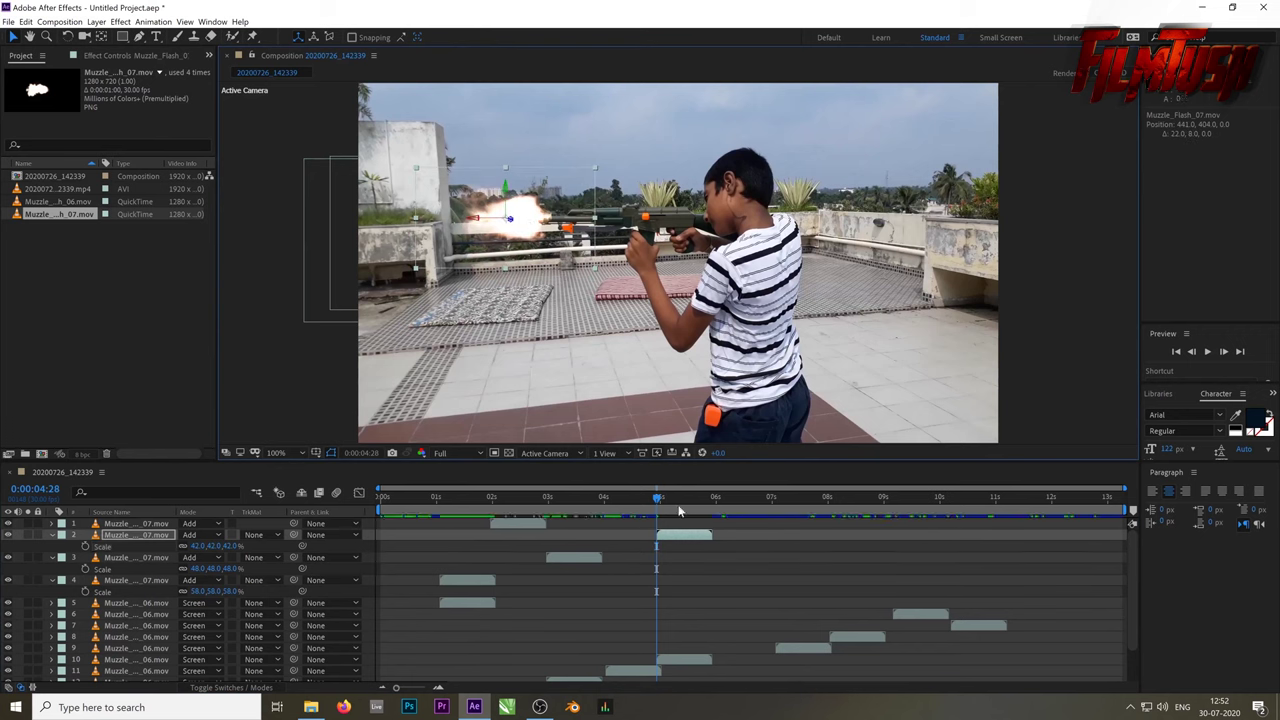
left_click_drag(658, 500, 774, 508)
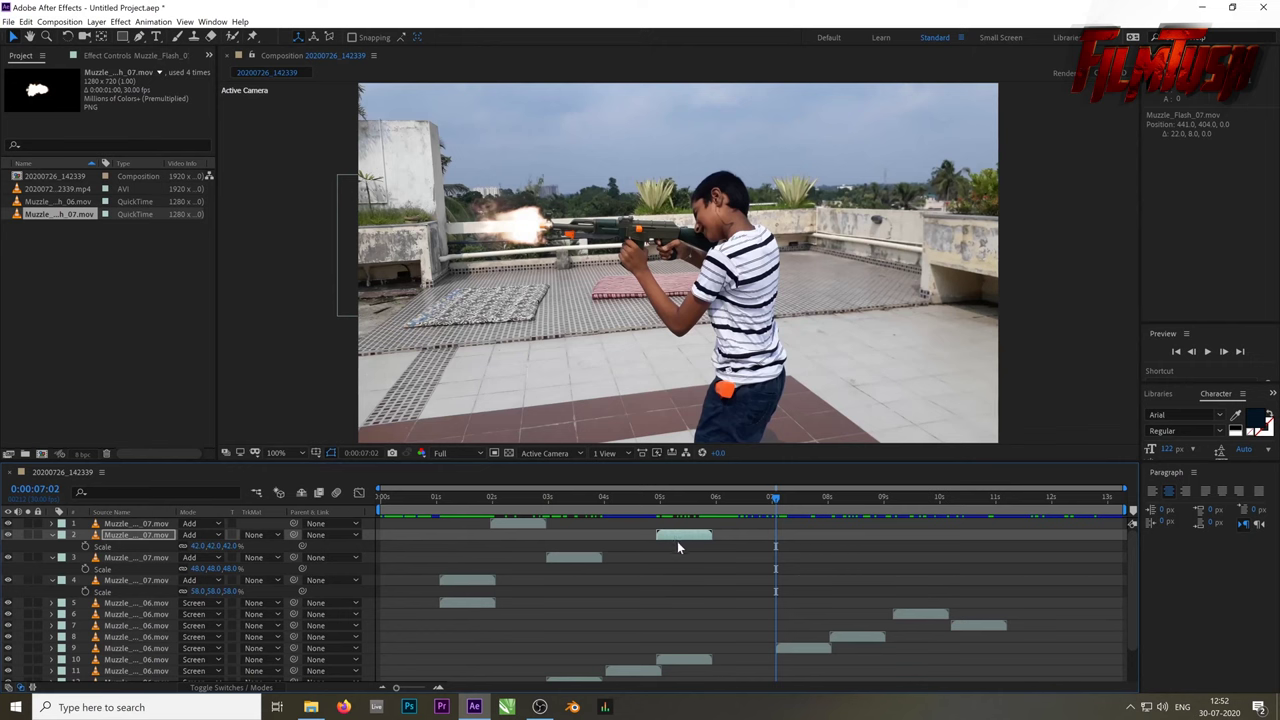
left_click_drag(778, 499, 833, 499)
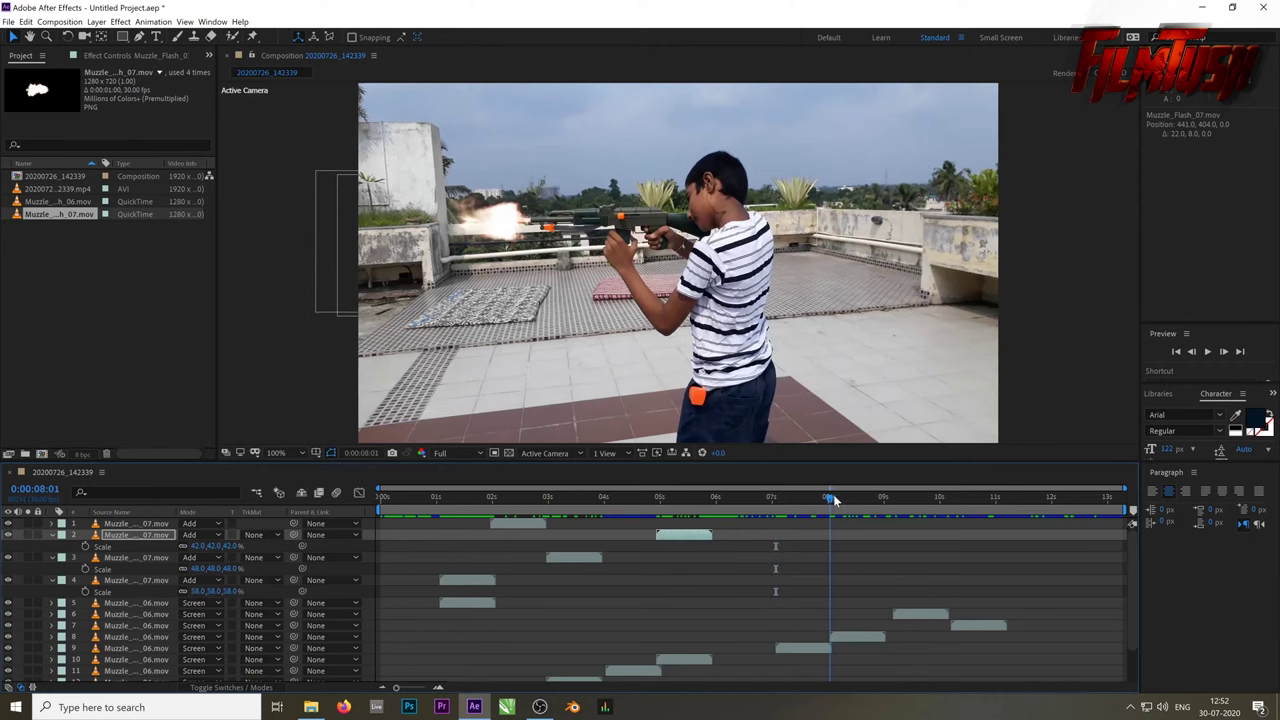
Add a flash copy at 0:00:08:01, stretched wider and flattened onto the gun's muzzle
left_click(696, 538)
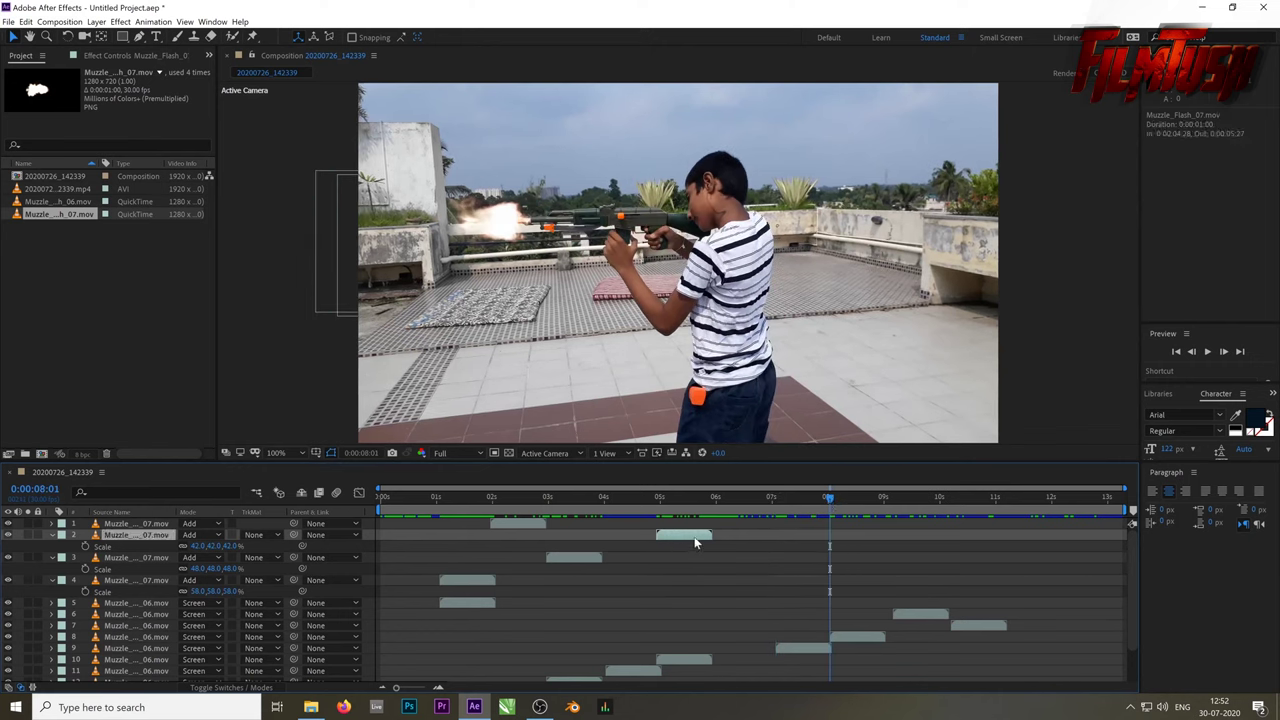
key("ctrl+d")
left_click_drag(696, 540, 862, 548)
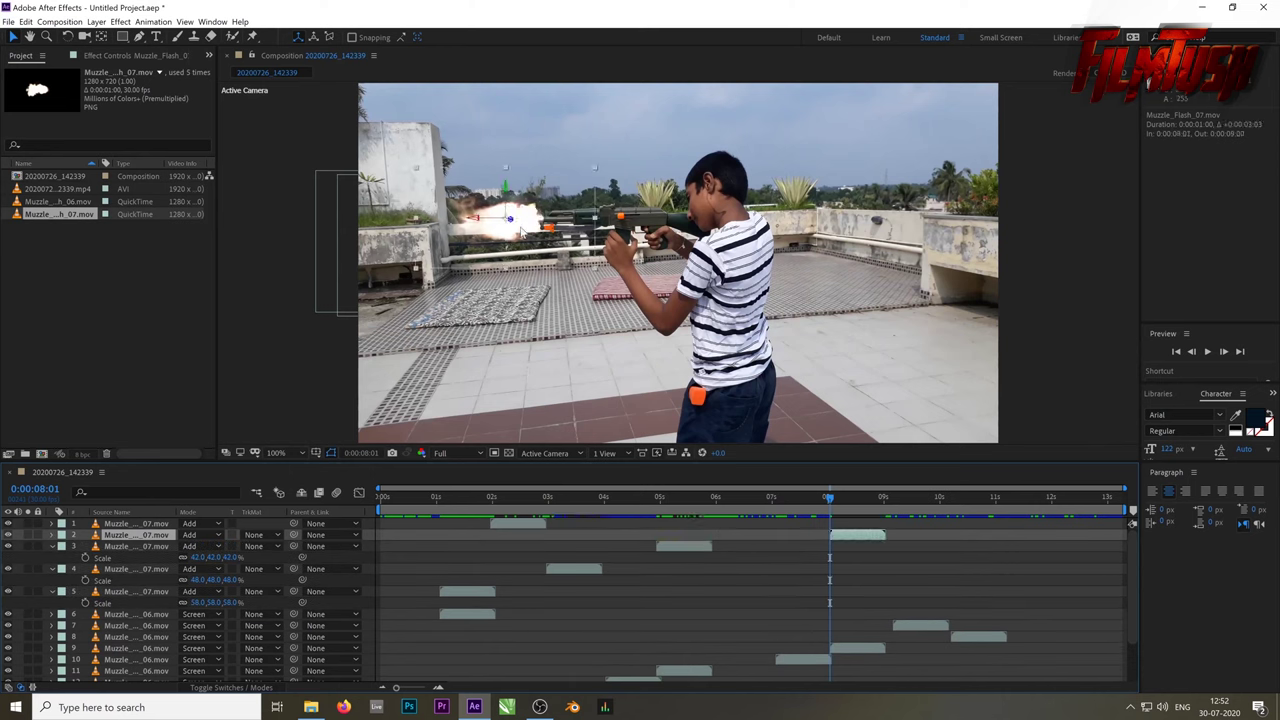
mouse_move(516, 240)
left_mouse_down()
mouse_move(510, 258)
mouse_move(504, 235)
left_mouse_up()
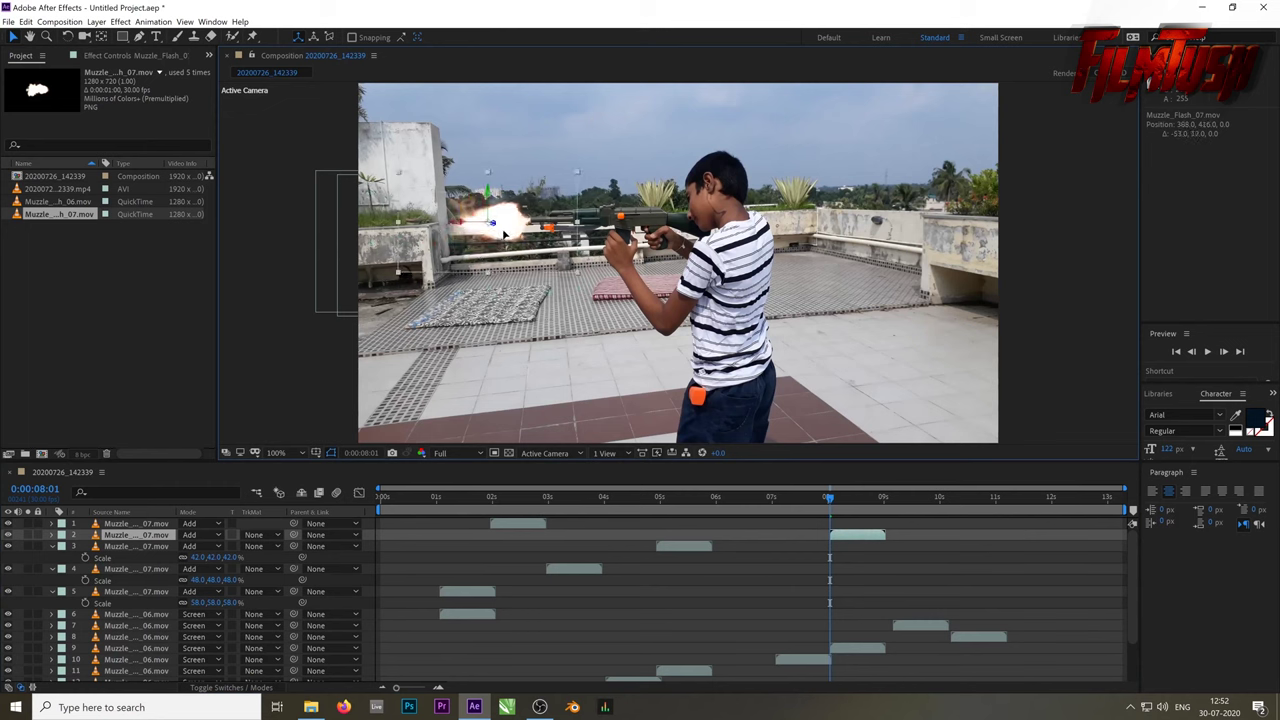
key("Return")
left_click_drag(399, 228, 371, 225)
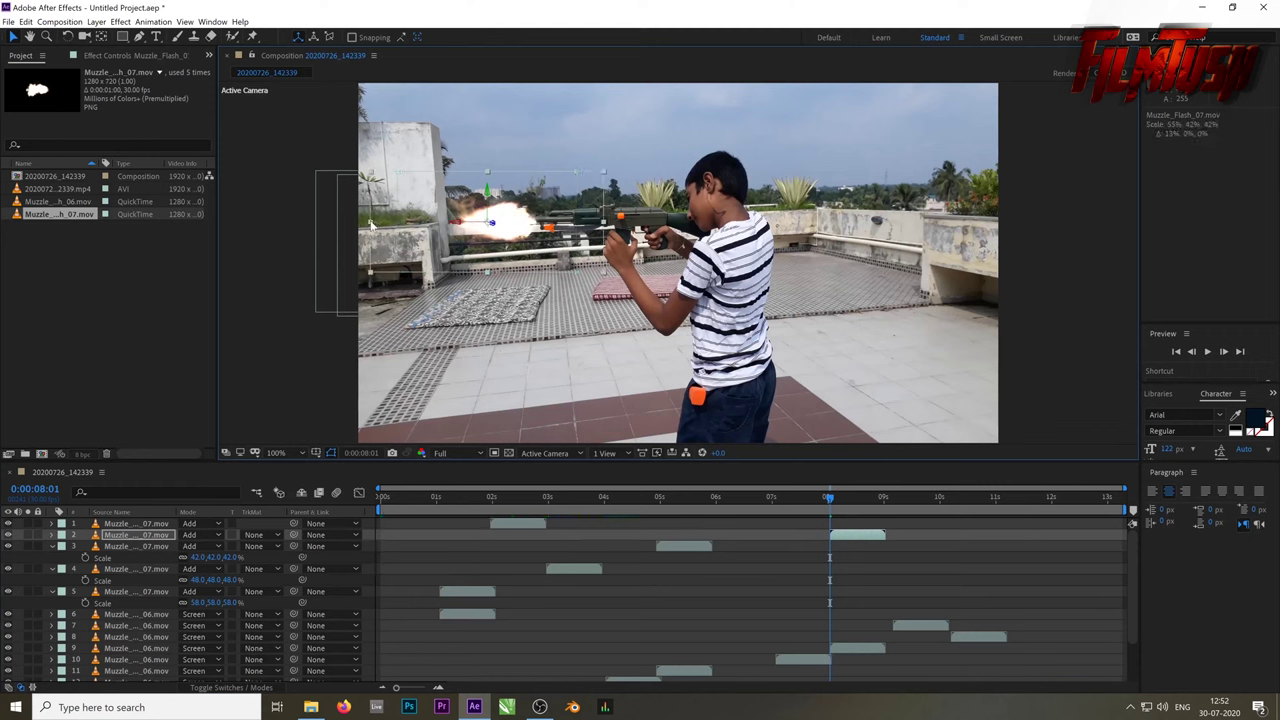
left_click_drag(520, 225, 511, 224)
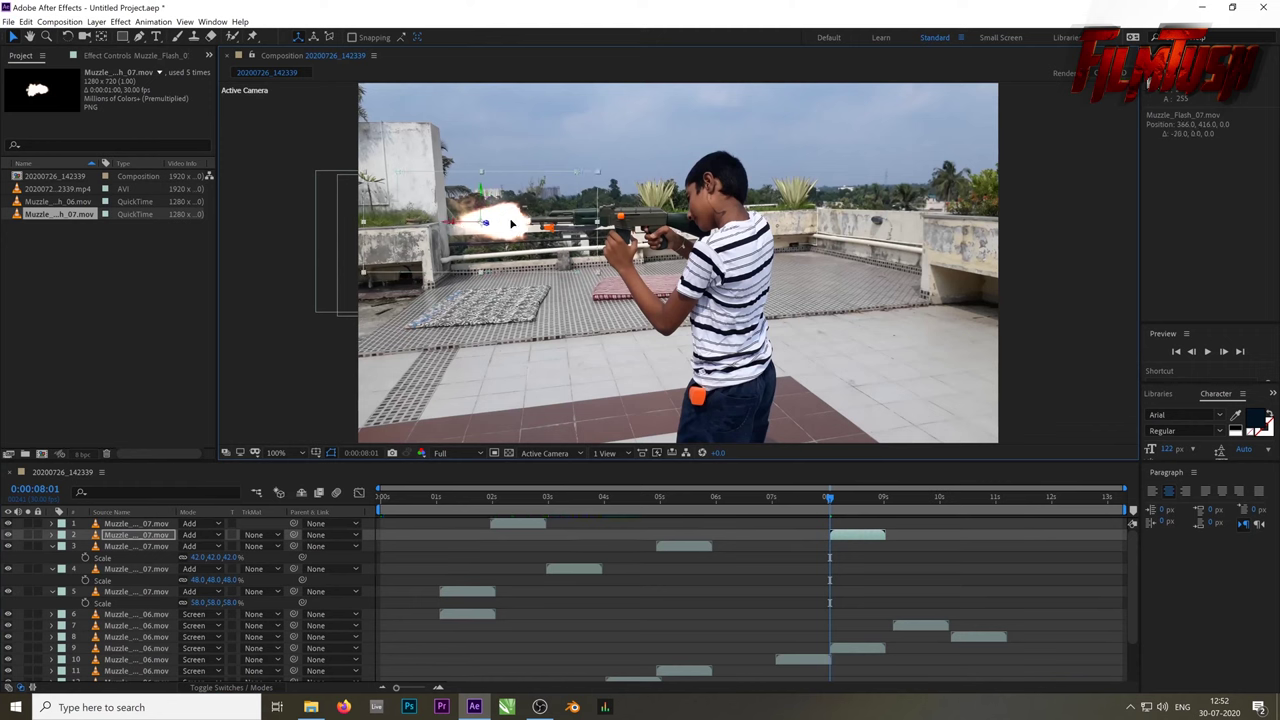
left_click_drag(486, 273, 503, 225)
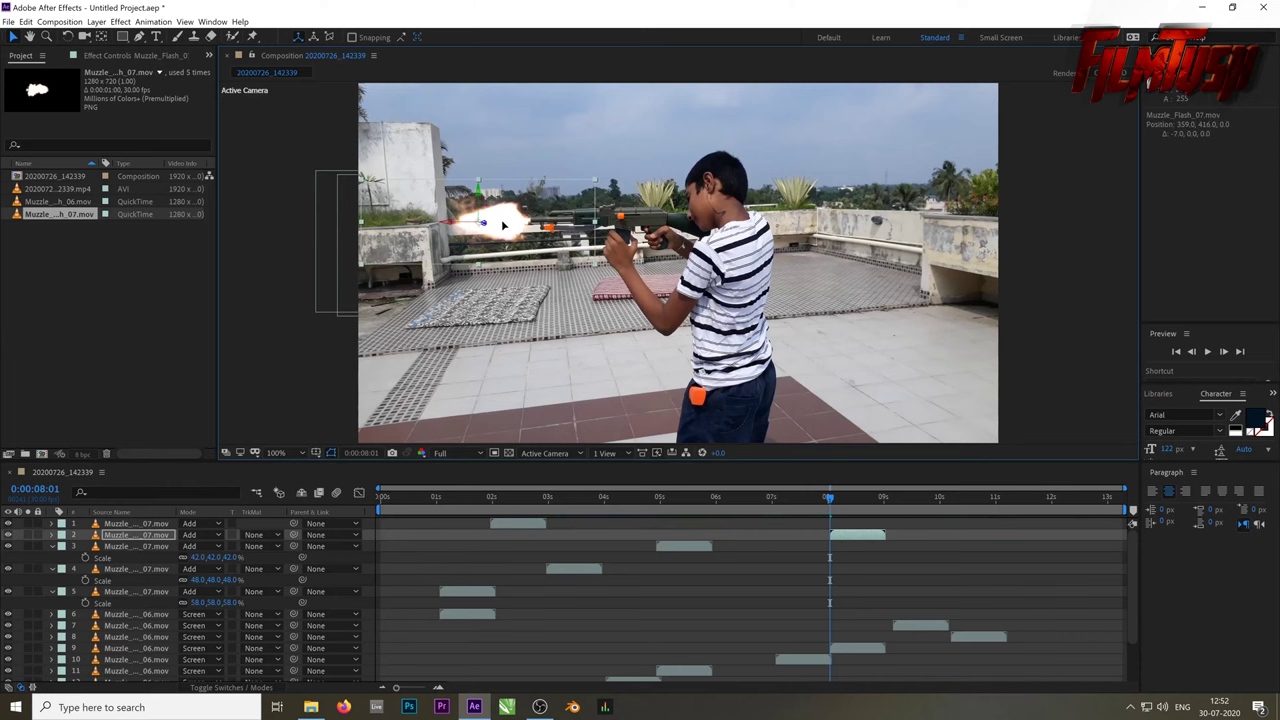
key("space")
key("space")
Add another flash copy at 0:00:10:06 on the barrel tip, then play from 0:00:00
left_click_drag(829, 495, 895, 499)
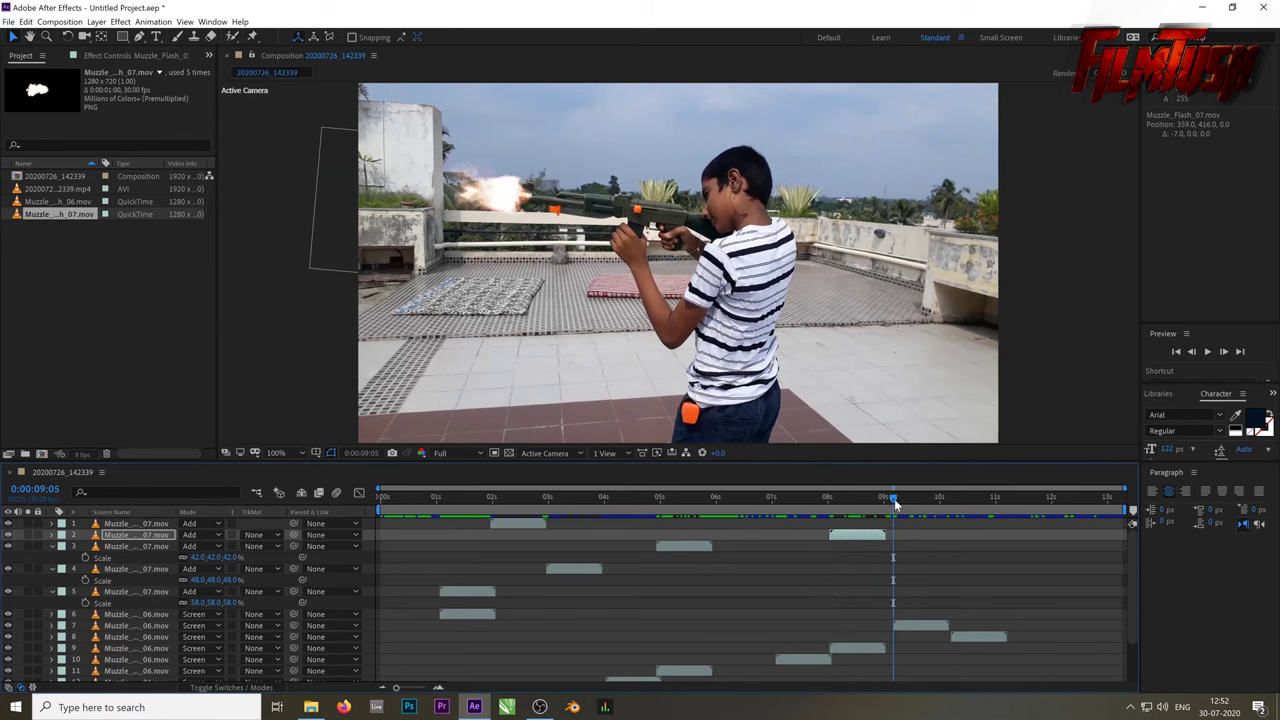
left_click_drag(894, 502, 955, 517)
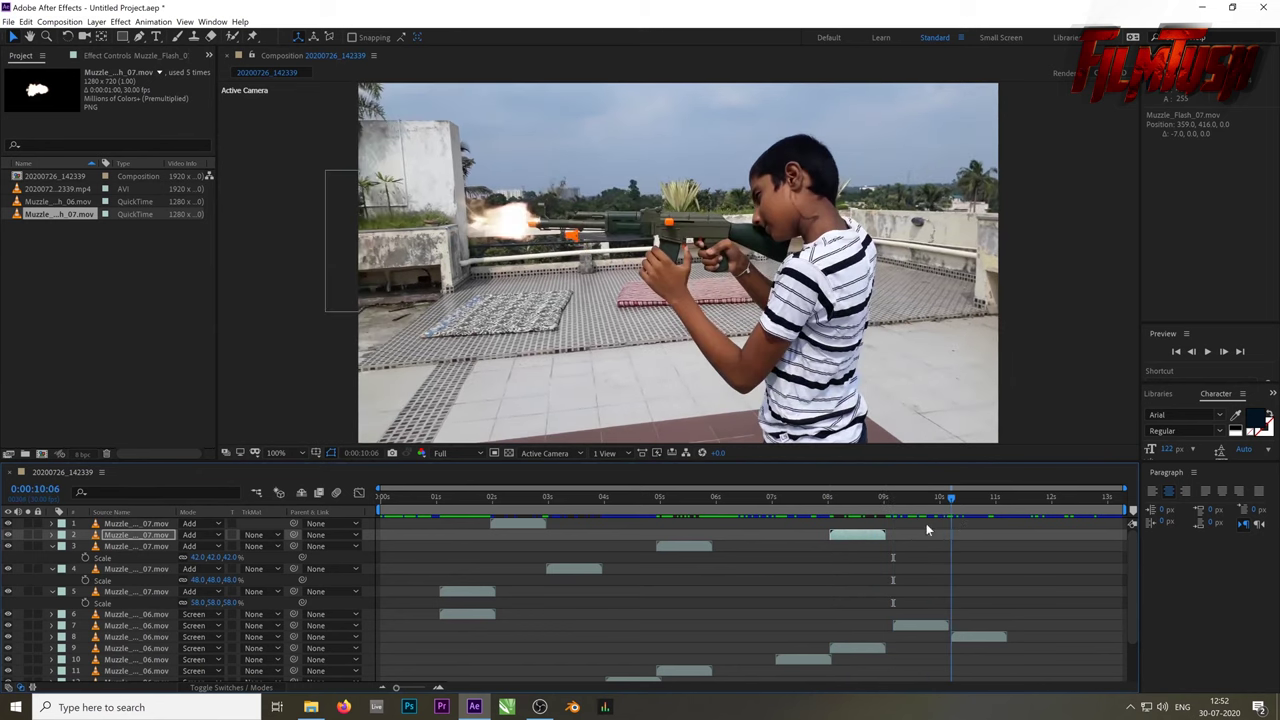
left_click(876, 538)
key("ctrl+d")
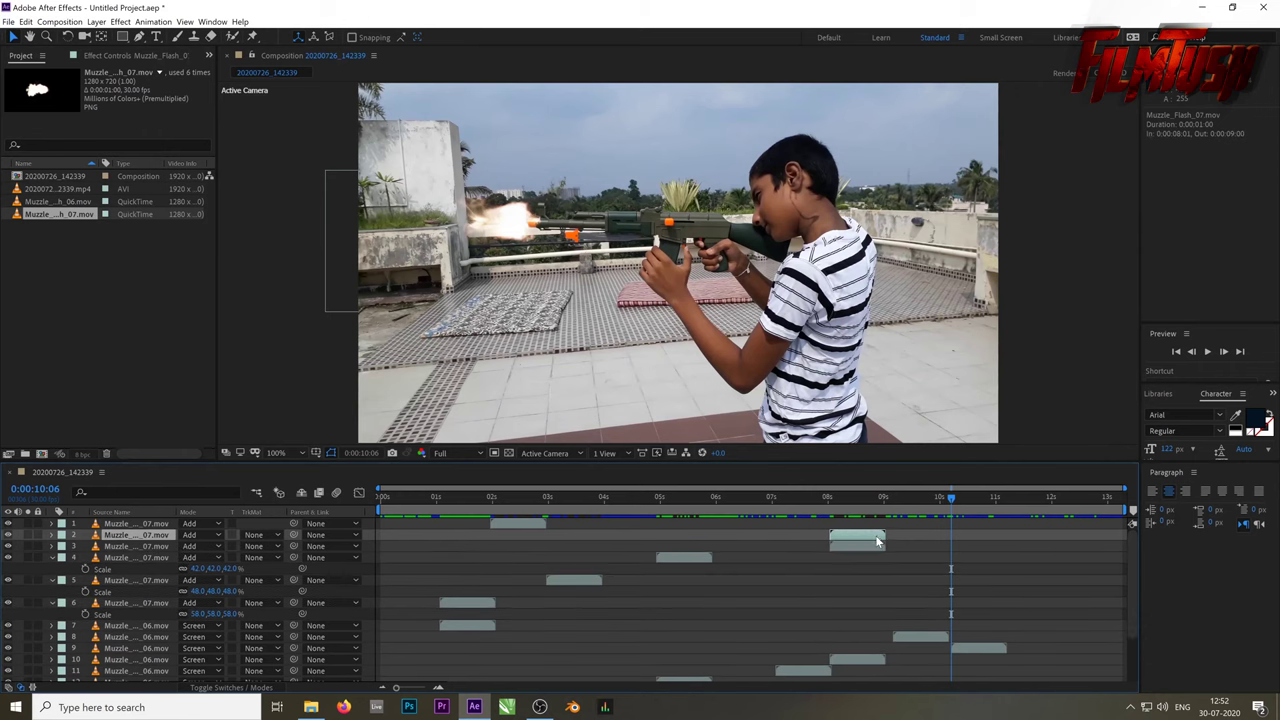
left_click_drag(876, 536, 998, 538)
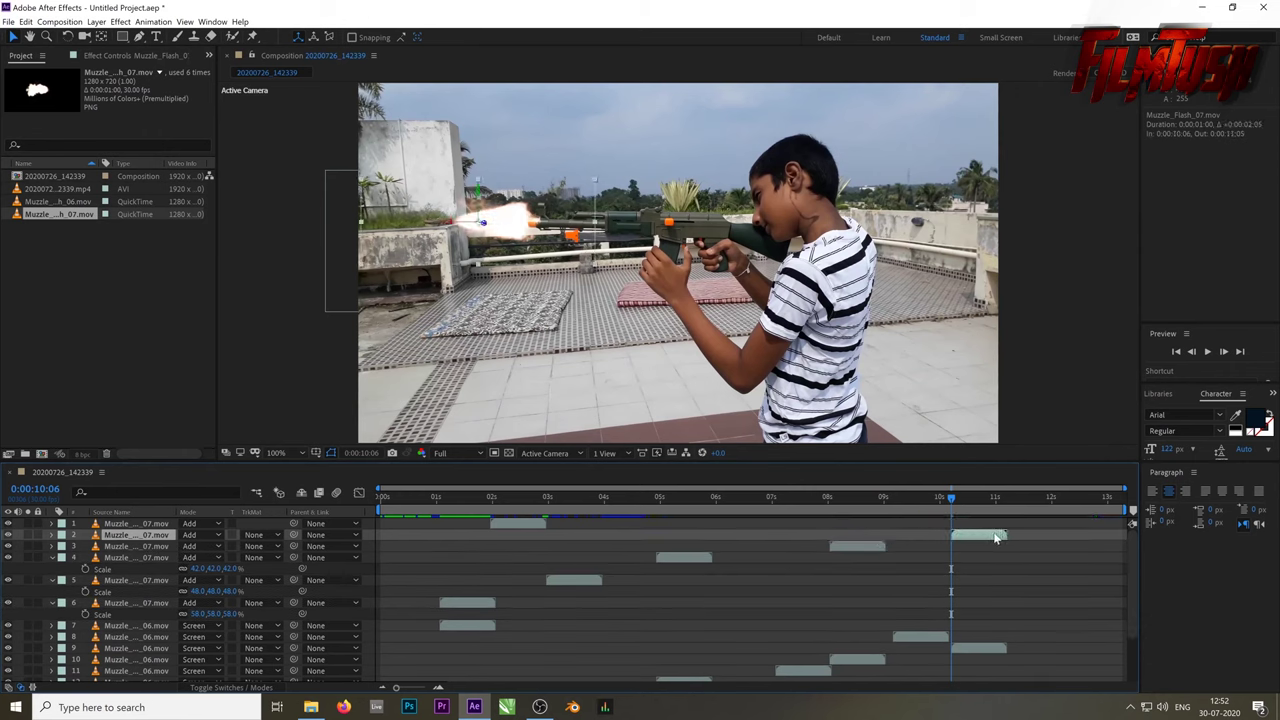
left_click_drag(506, 232, 514, 231)
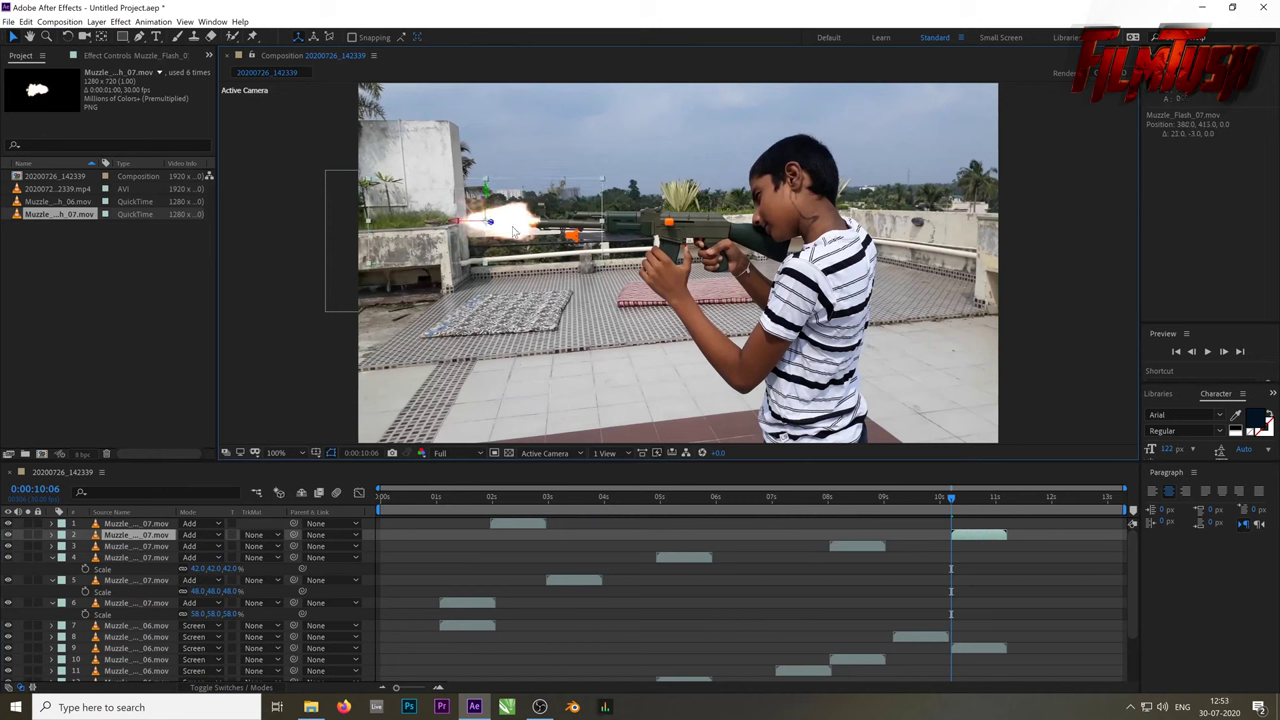
left_click_drag(396, 222, 399, 227)
left_click_drag(546, 225, 549, 227)
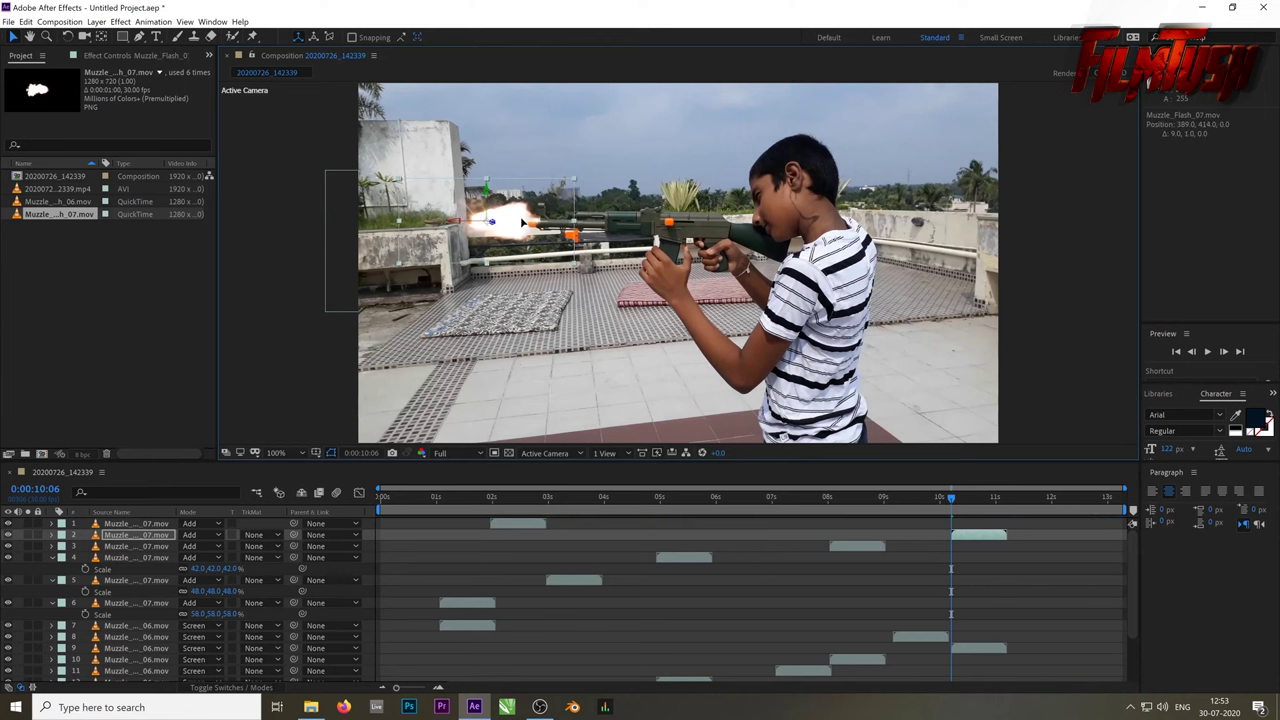
left_click_drag(953, 503, 230, 507)
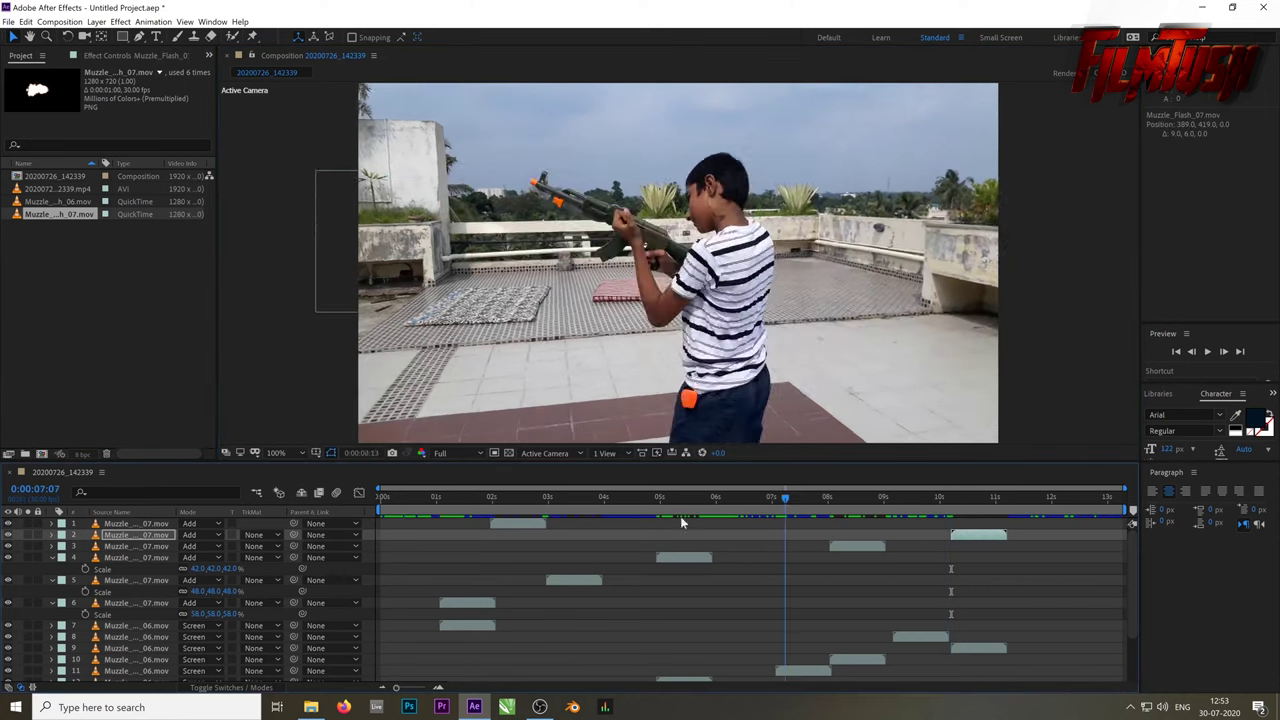
key("space")
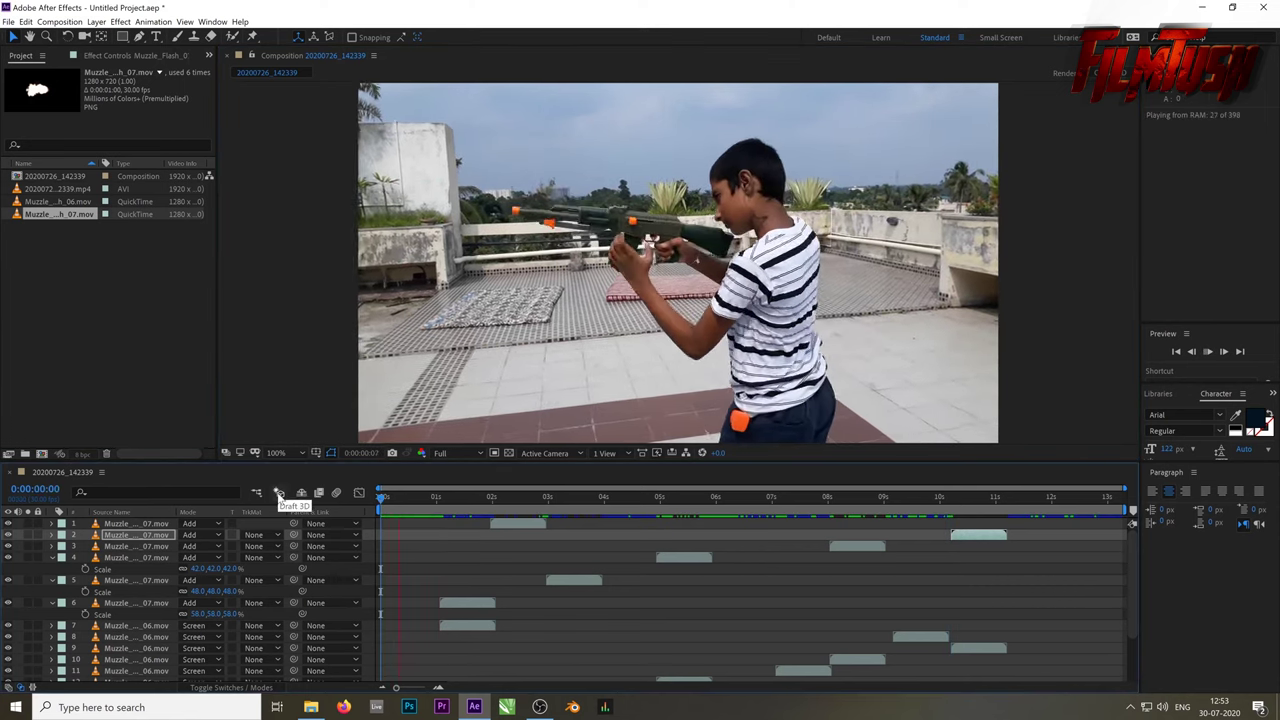
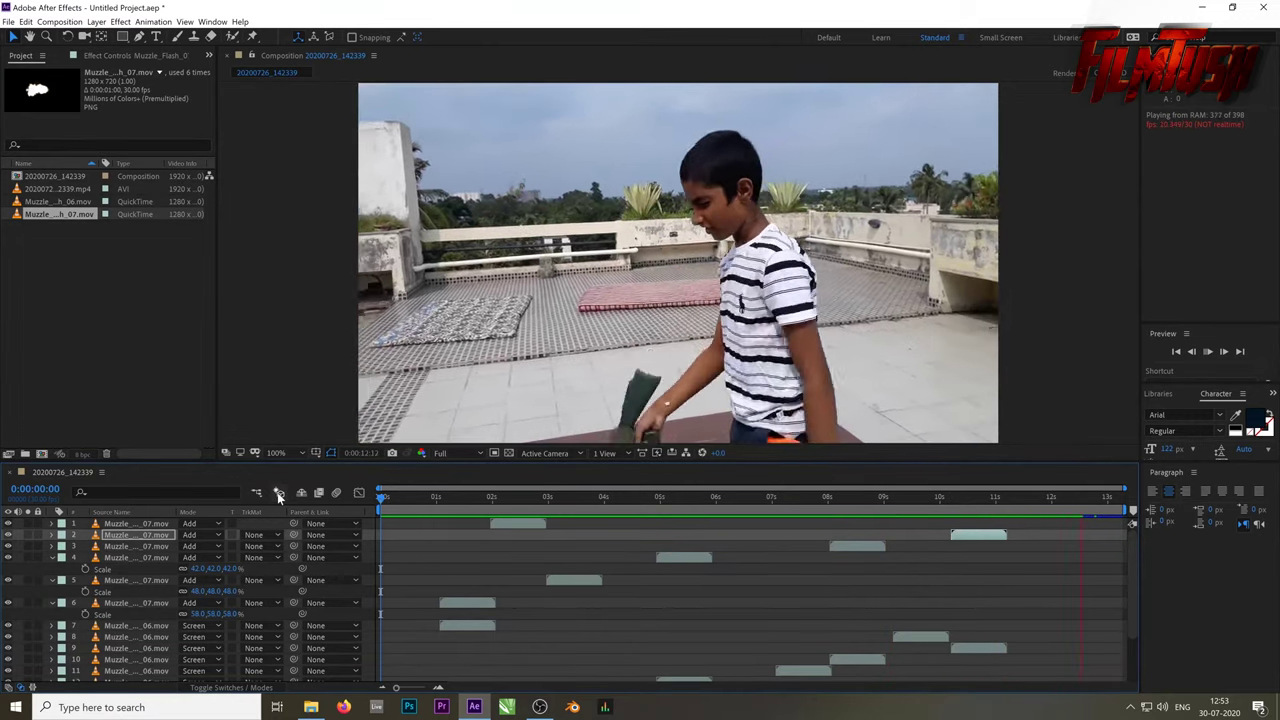
Stop the looping preview, collapse the three Scale properties, and return the playhead to frame 0
key("space")
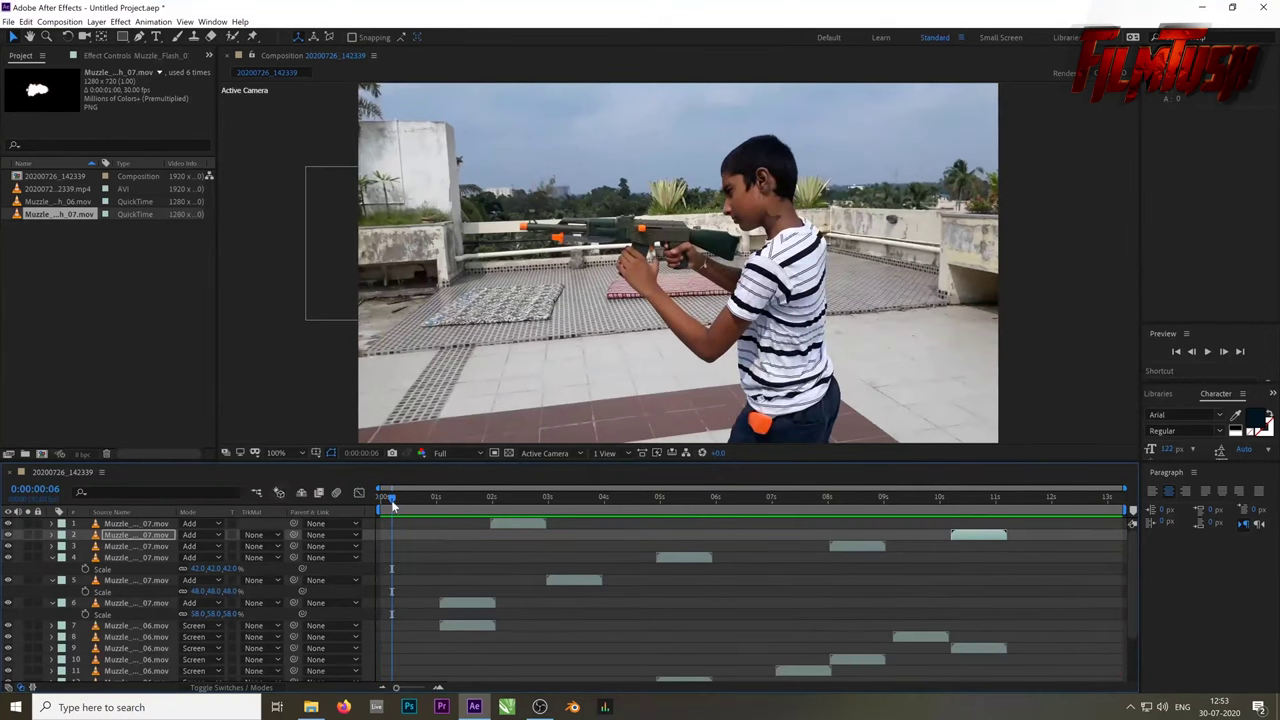
left_click(52, 557)
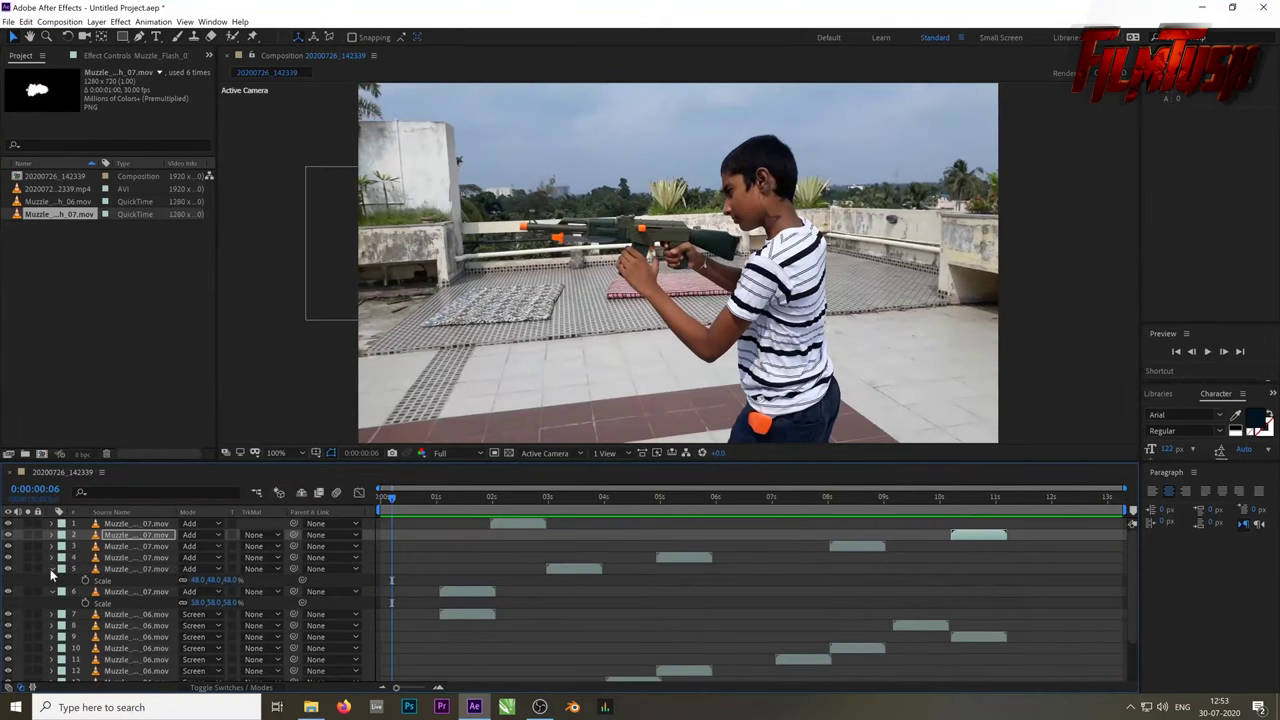
left_click(51, 571)
left_click(51, 581)
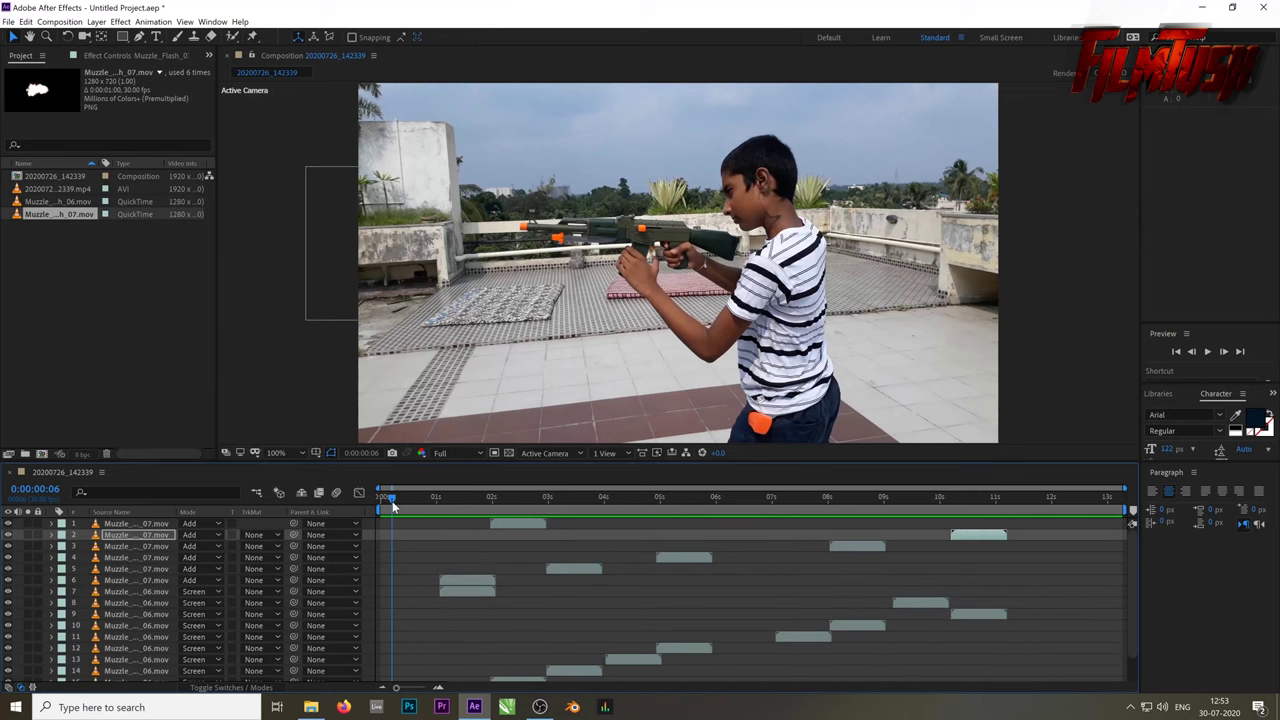
left_click_drag(393, 507, 380, 507)
Select the top muzzle flash layer and reset the Standard workspace to its saved layout
left_click(166, 523)
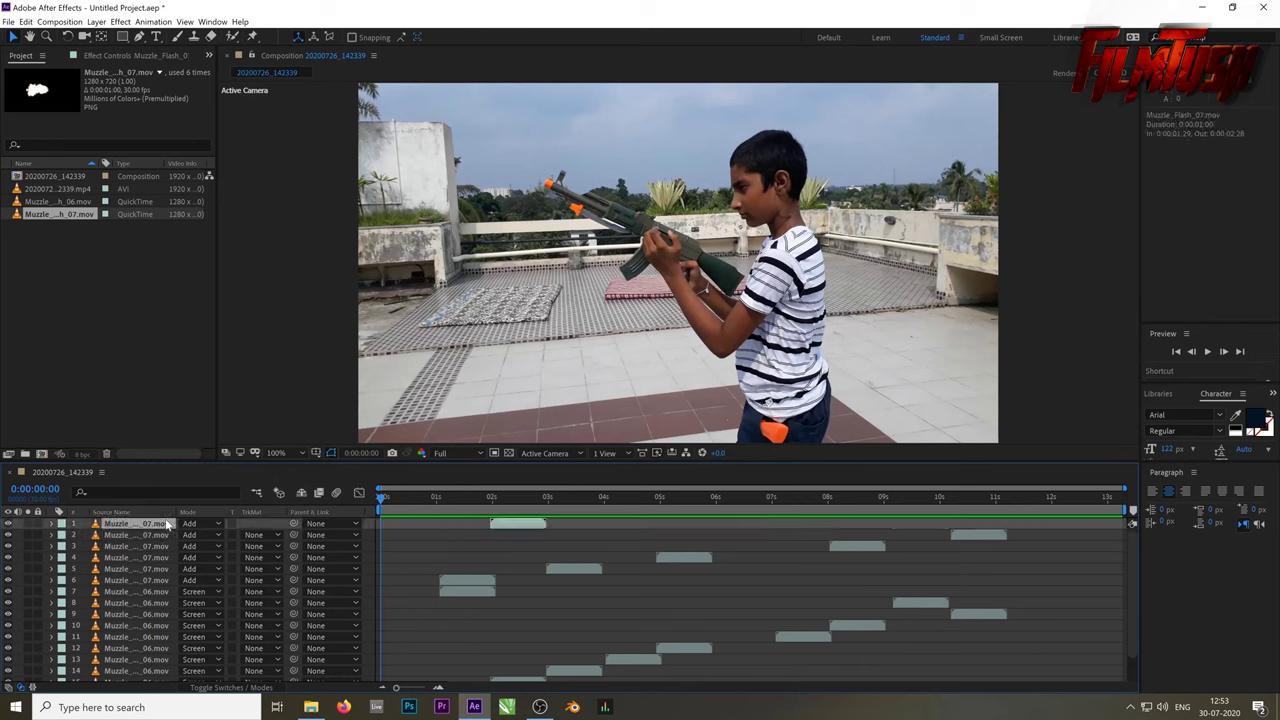
scroll(174, 553, "down", 1)
scroll(172, 538, "up", 1)
left_click(963, 38)
left_click(989, 39)
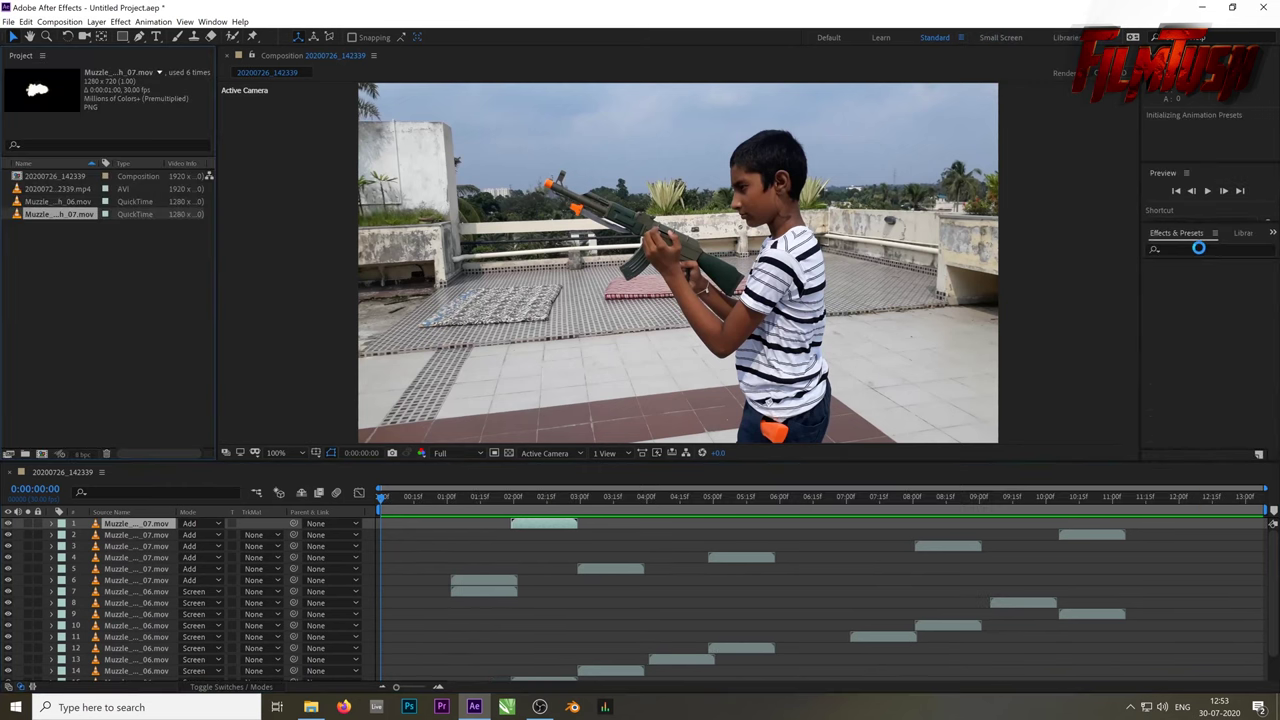
Search Effects & Presets for 'tur' and select Turbulent Displace under Distort
left_click(1189, 248)
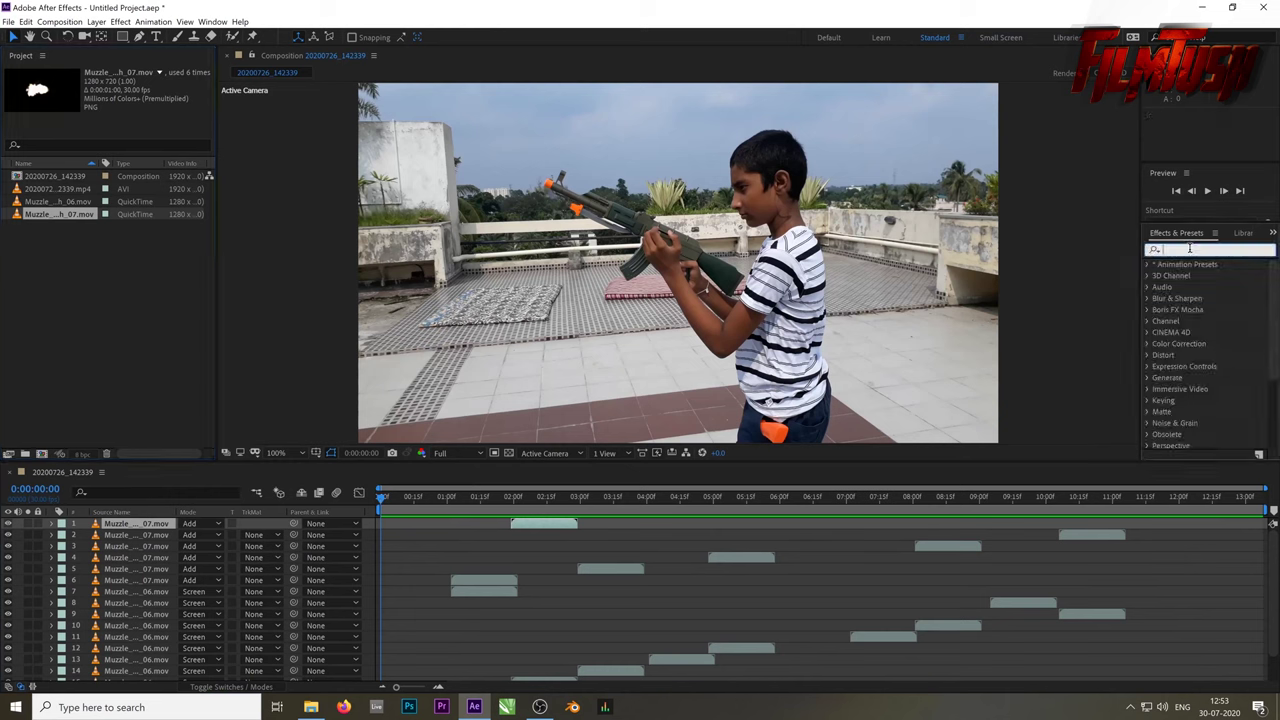
type("tur")
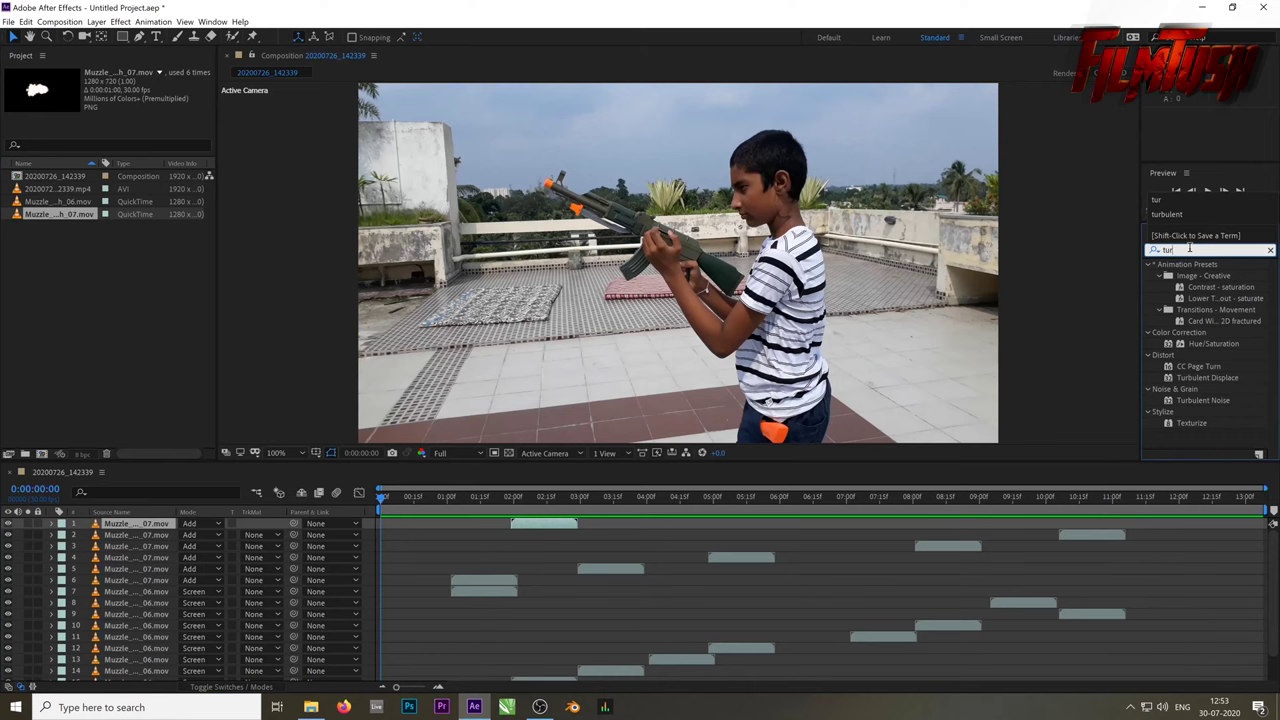
left_click(1199, 378)
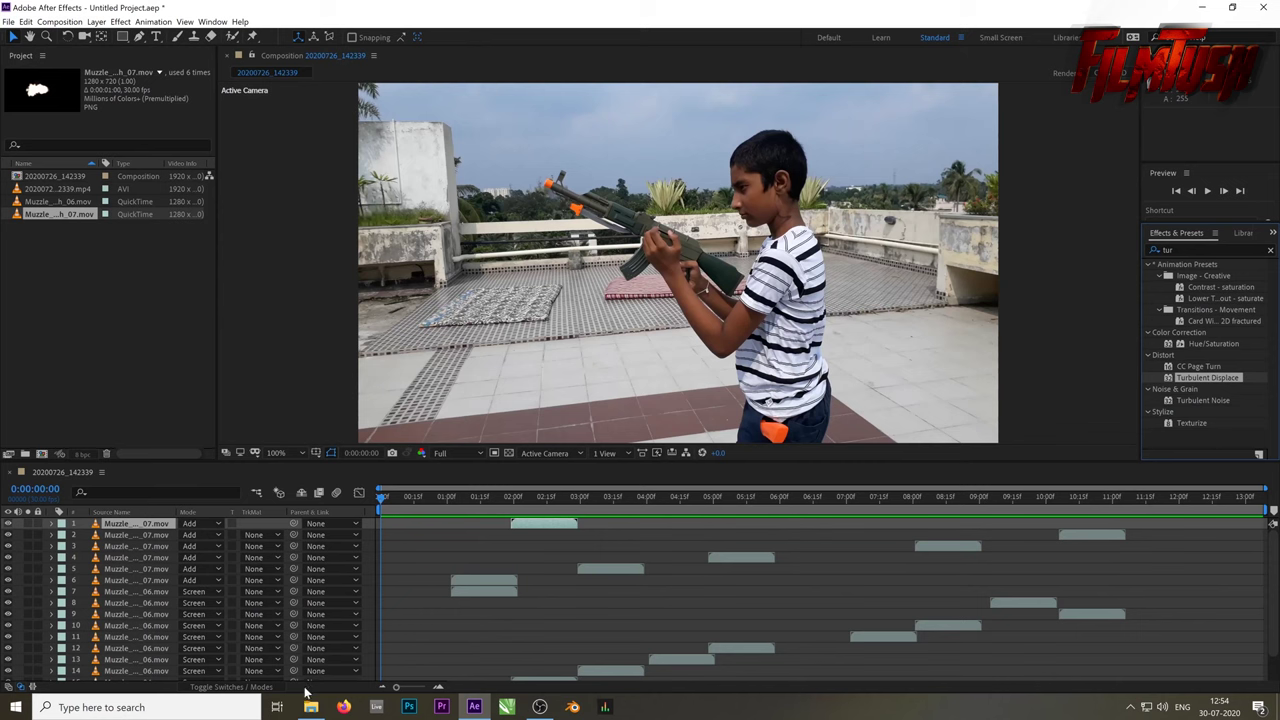
scroll(304, 612, "down", 1)
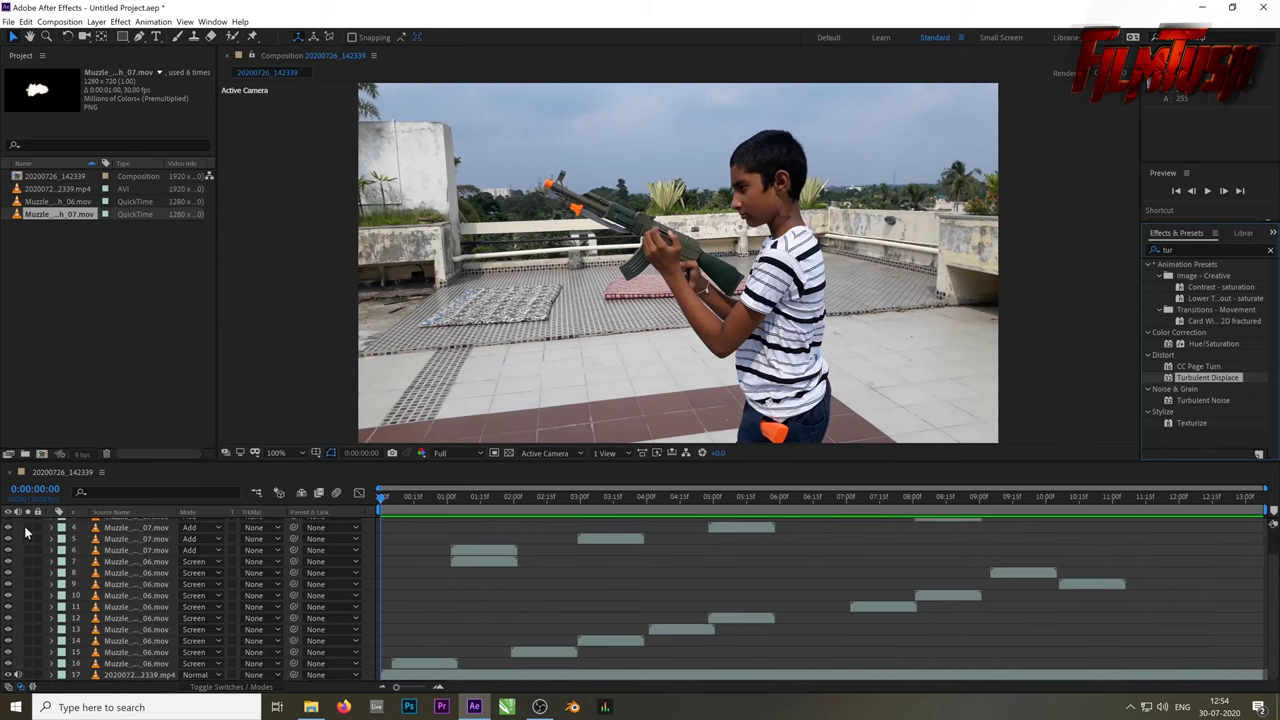
Drag the viewer/timeline divider upward so all seventeen layers are visible, keeping the blending mode columns shown
left_click(262, 690)
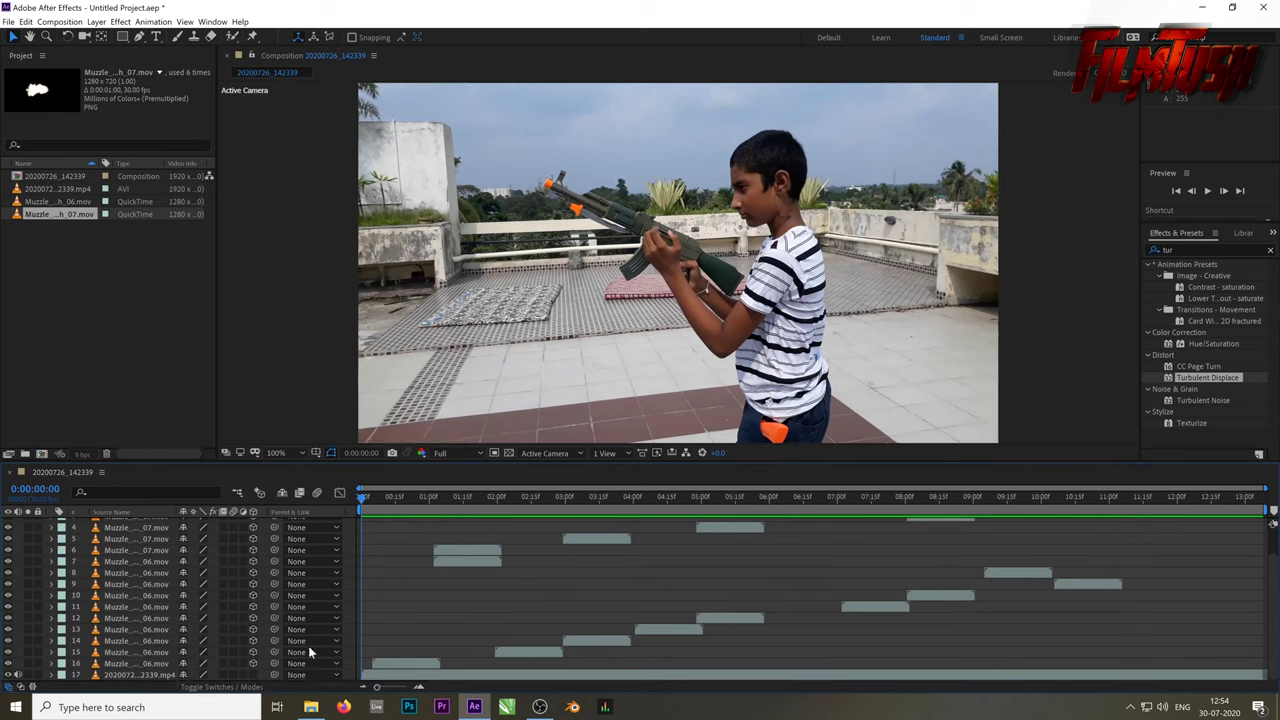
left_click(245, 689)
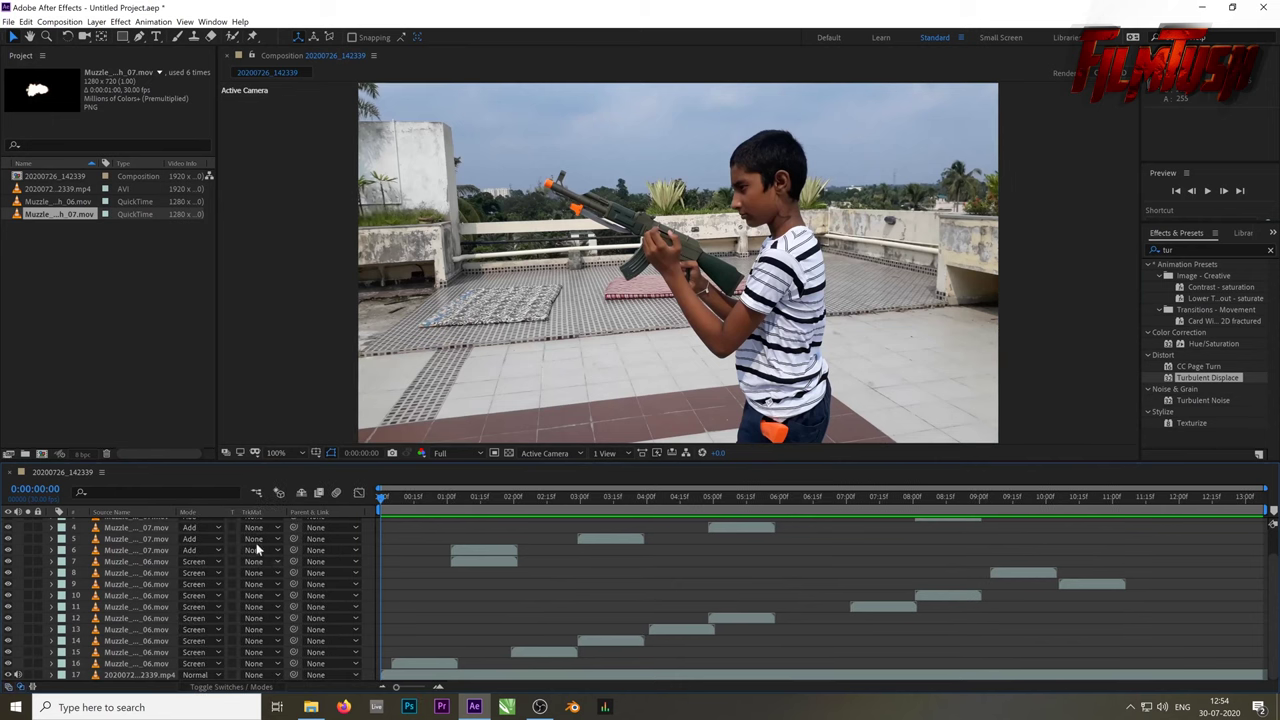
right_click(173, 564)
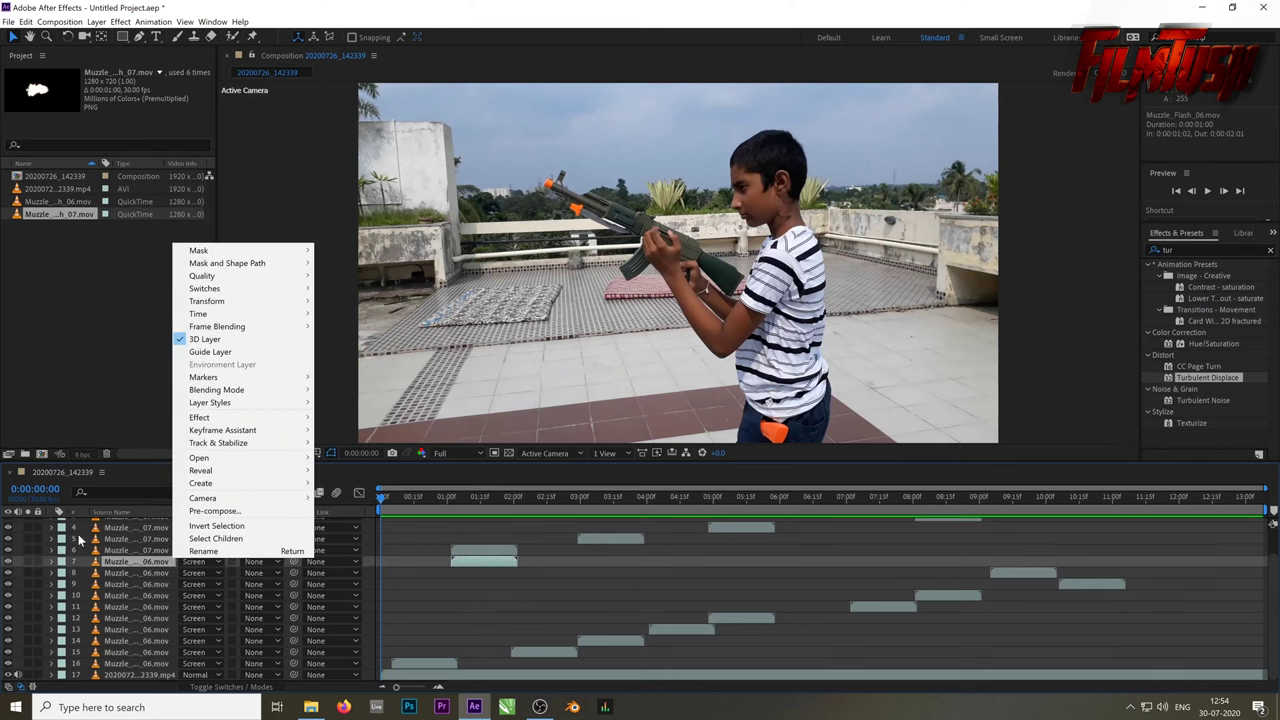
left_click(113, 530)
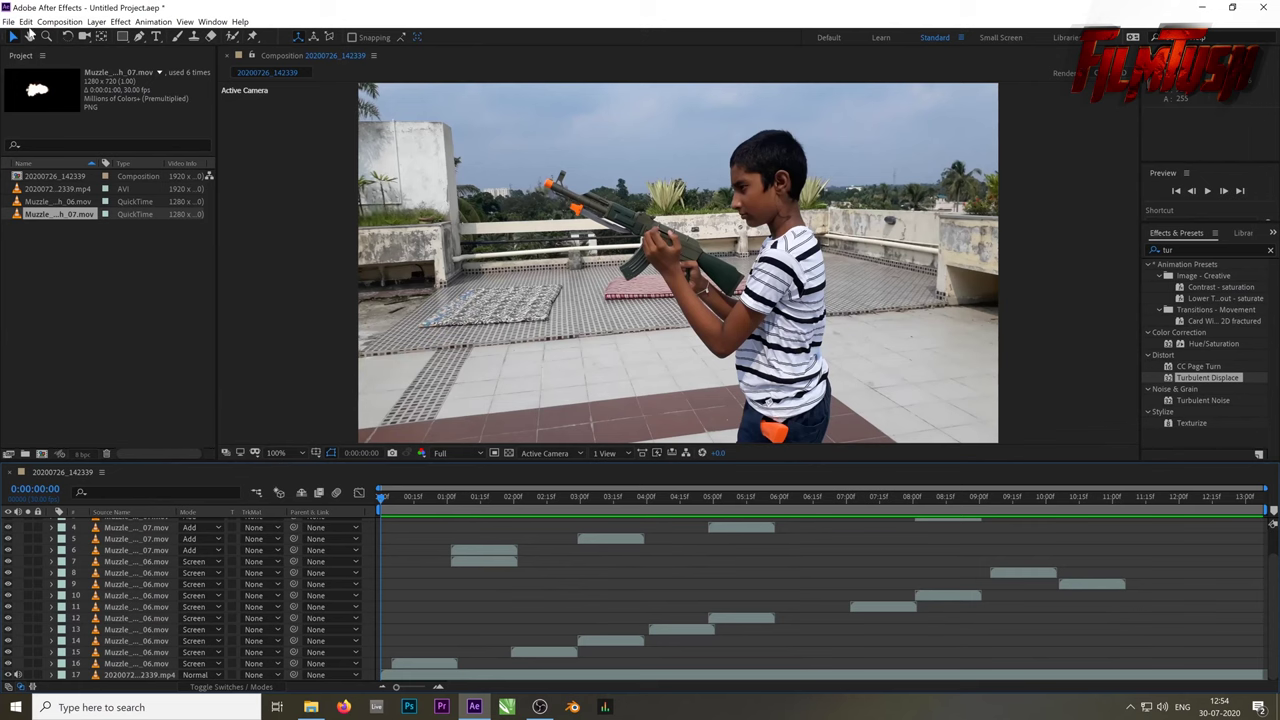
left_click(58, 22)
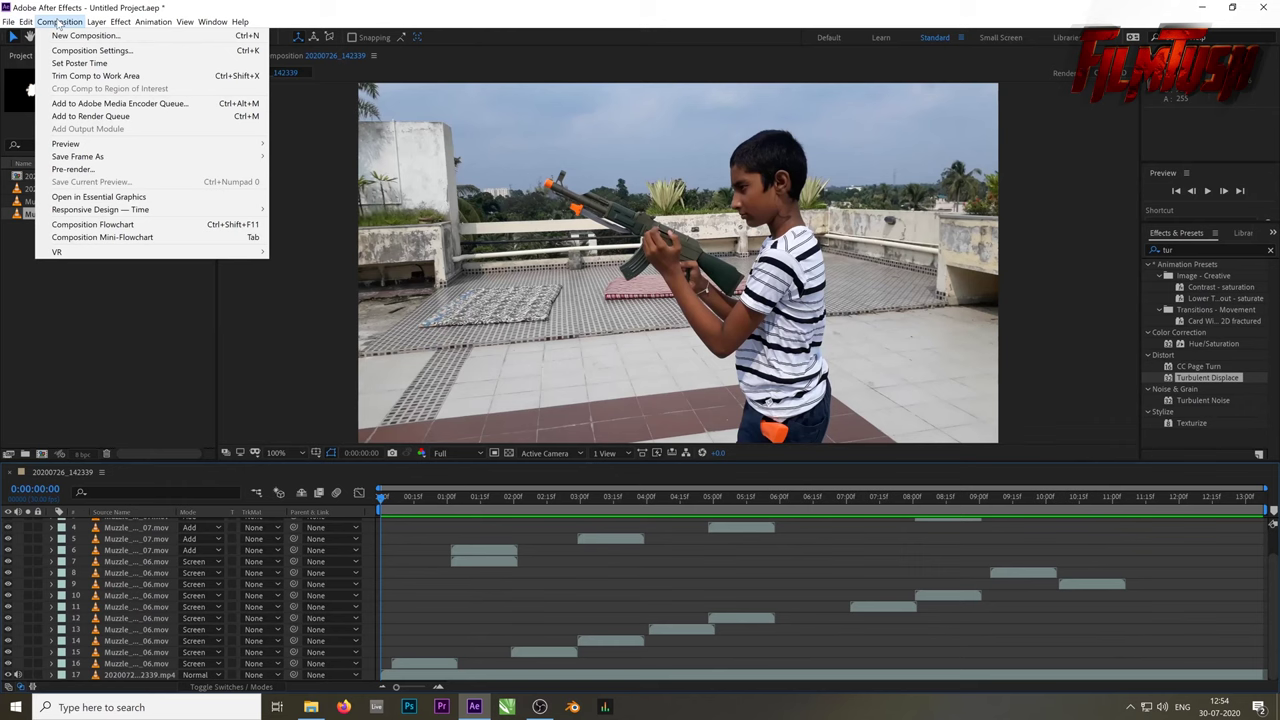
left_click(137, 352)
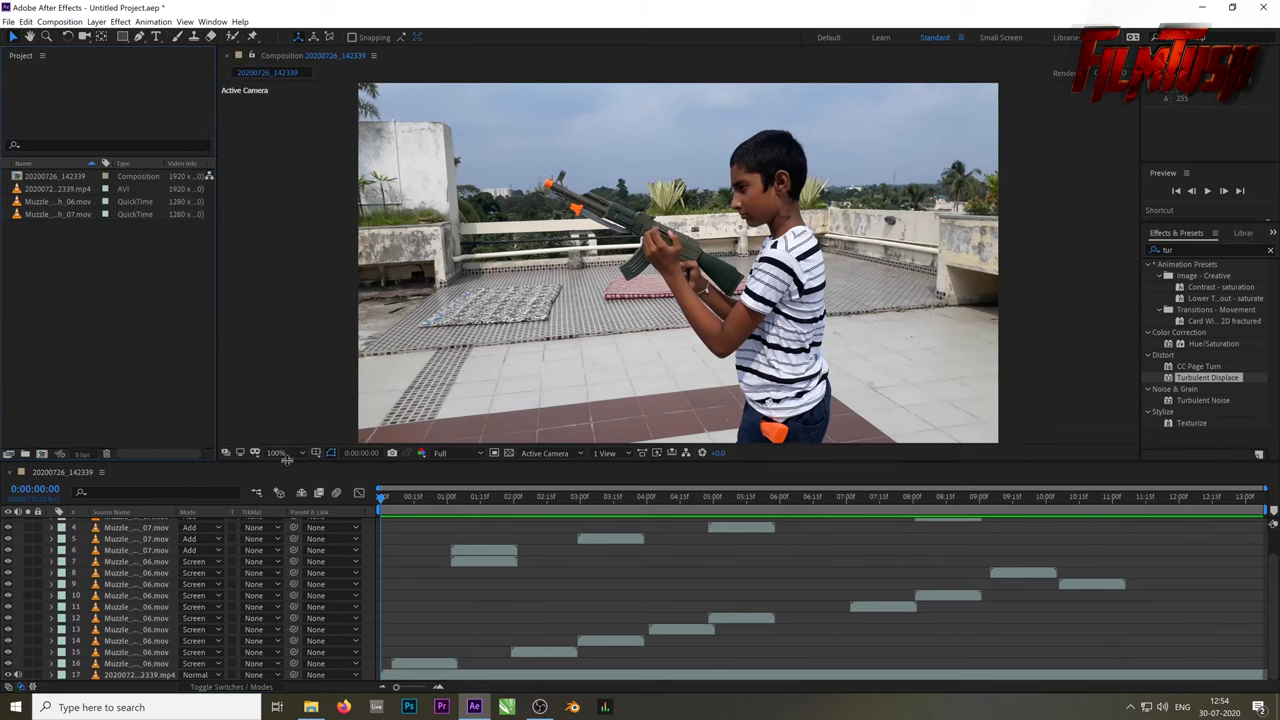
left_click_drag(290, 464, 285, 403)
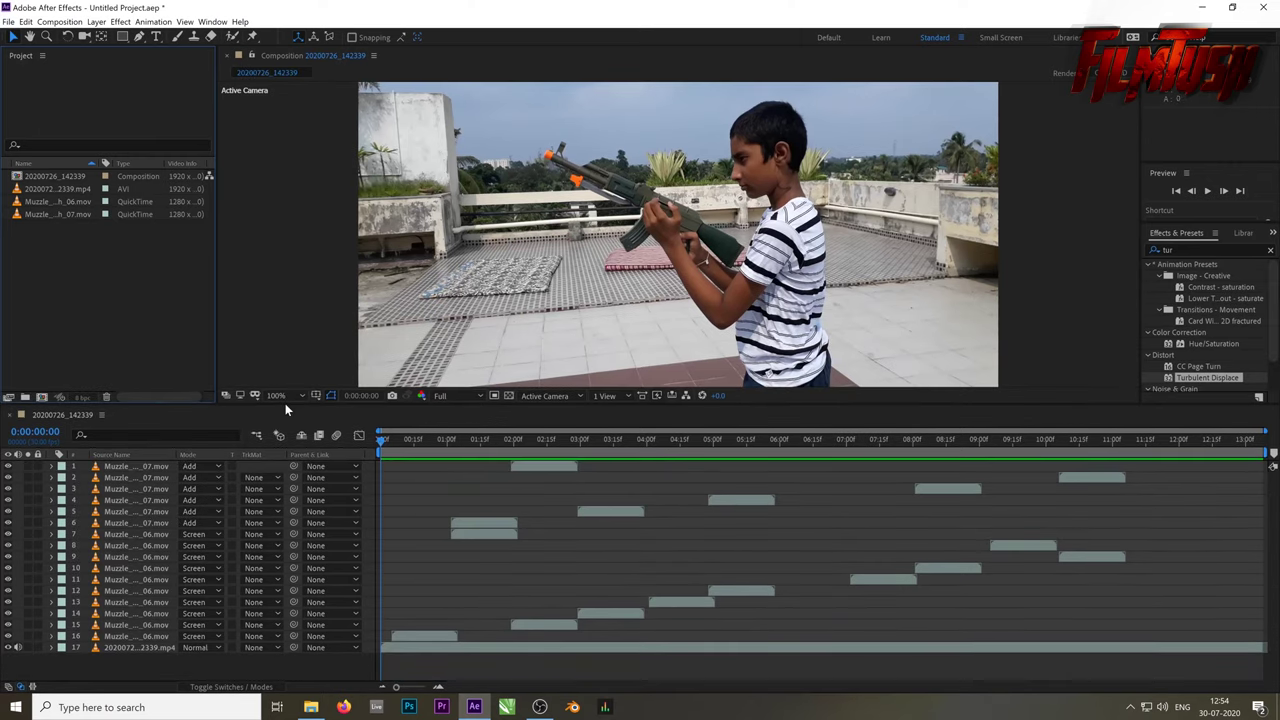
Add a new Adjustment Layer 1 and apply Turbulent Displace to it
right_click(284, 685)
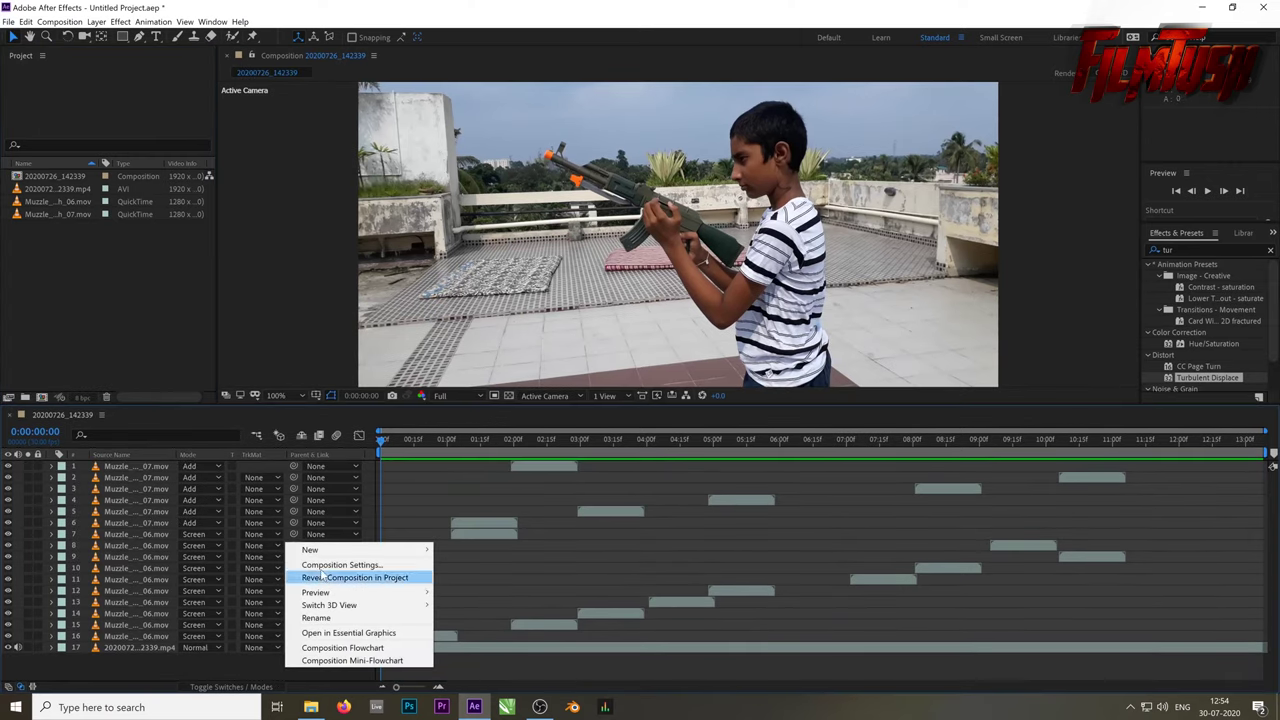
mouse_move(320, 550)
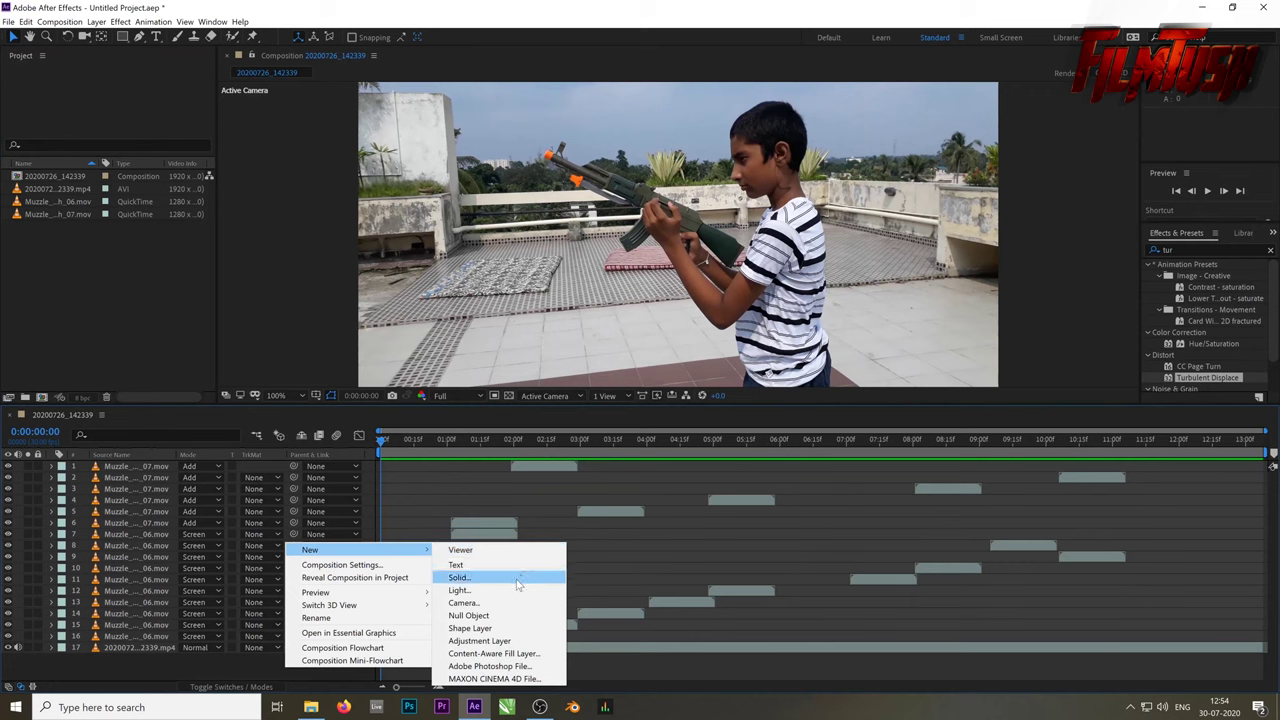
left_click(486, 641)
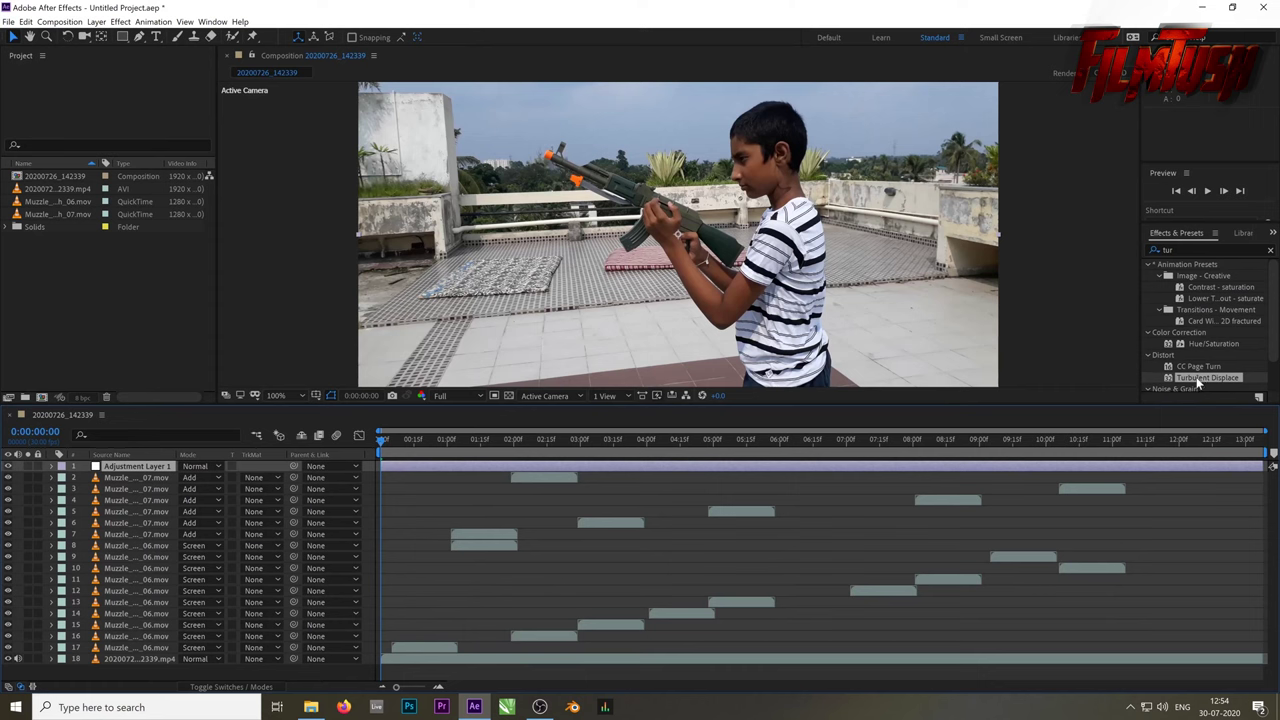
left_click_drag(1199, 383, 441, 467)
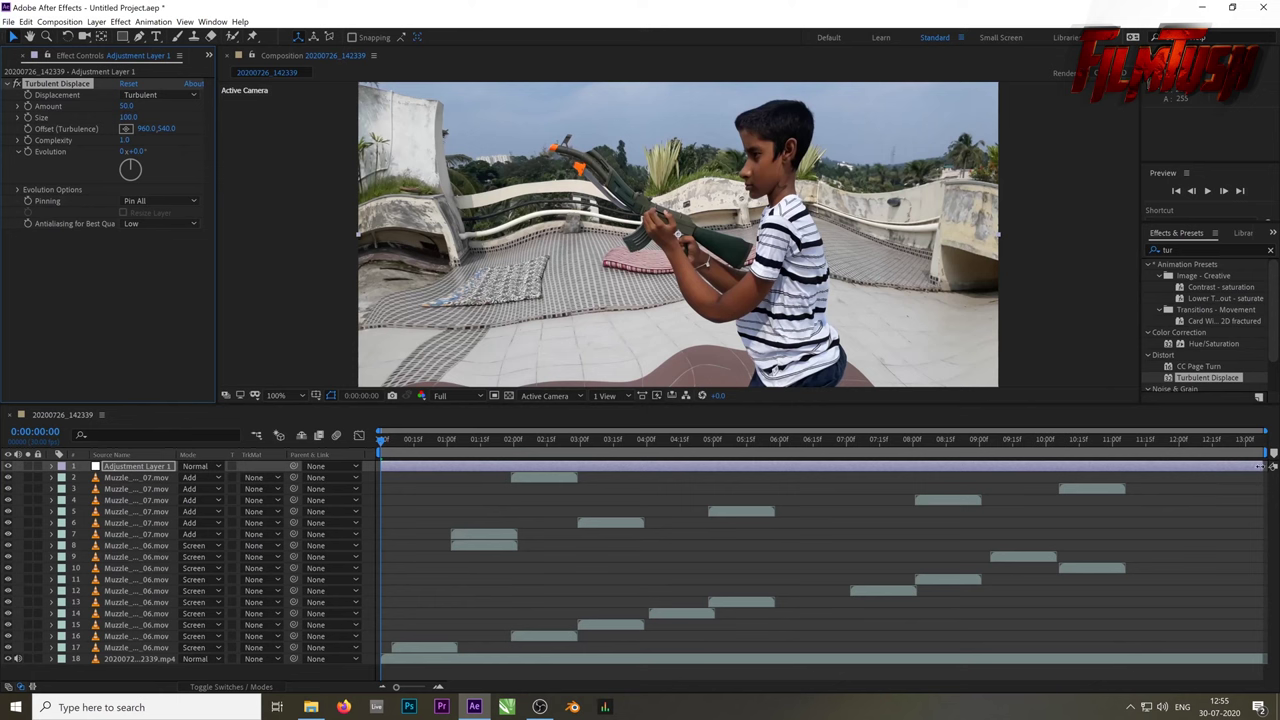
Trim Adjustment Layer 1 much shorter and shift its start to frame 5
mouse_move(1262, 466)
left_mouse_down()
mouse_move(455, 485)
mouse_move(434, 465)
left_mouse_up()
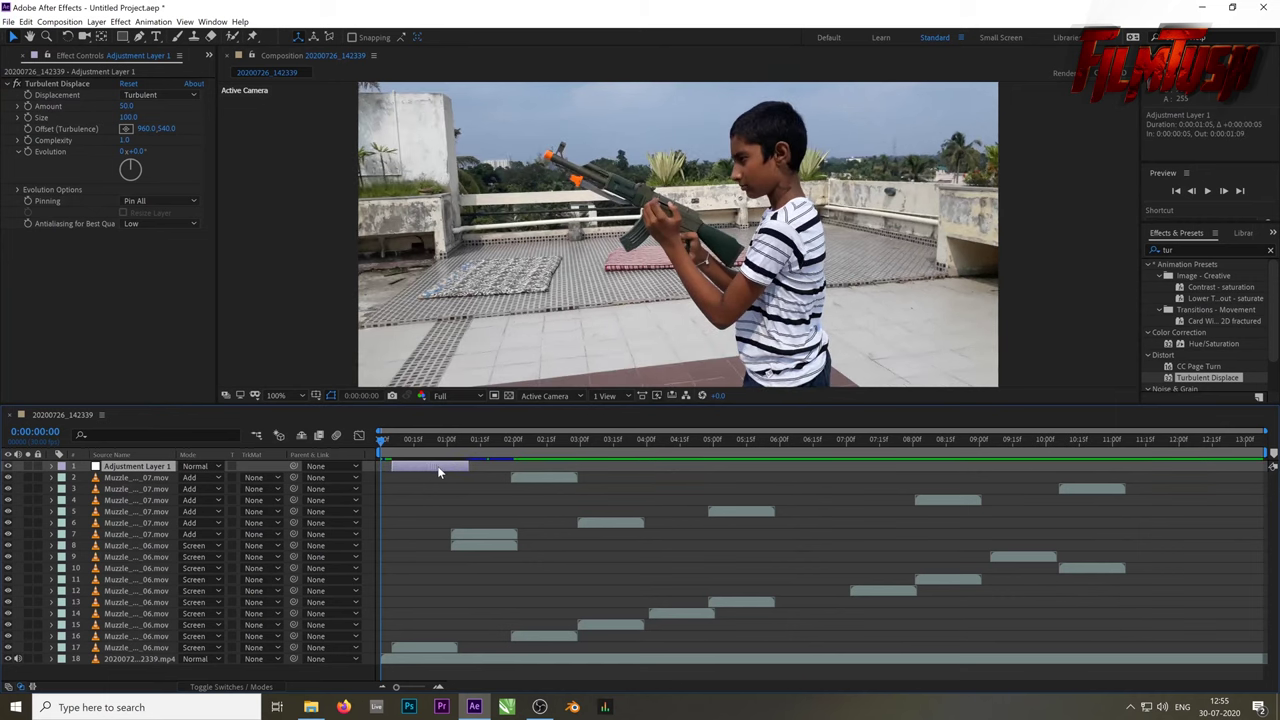
key("i")
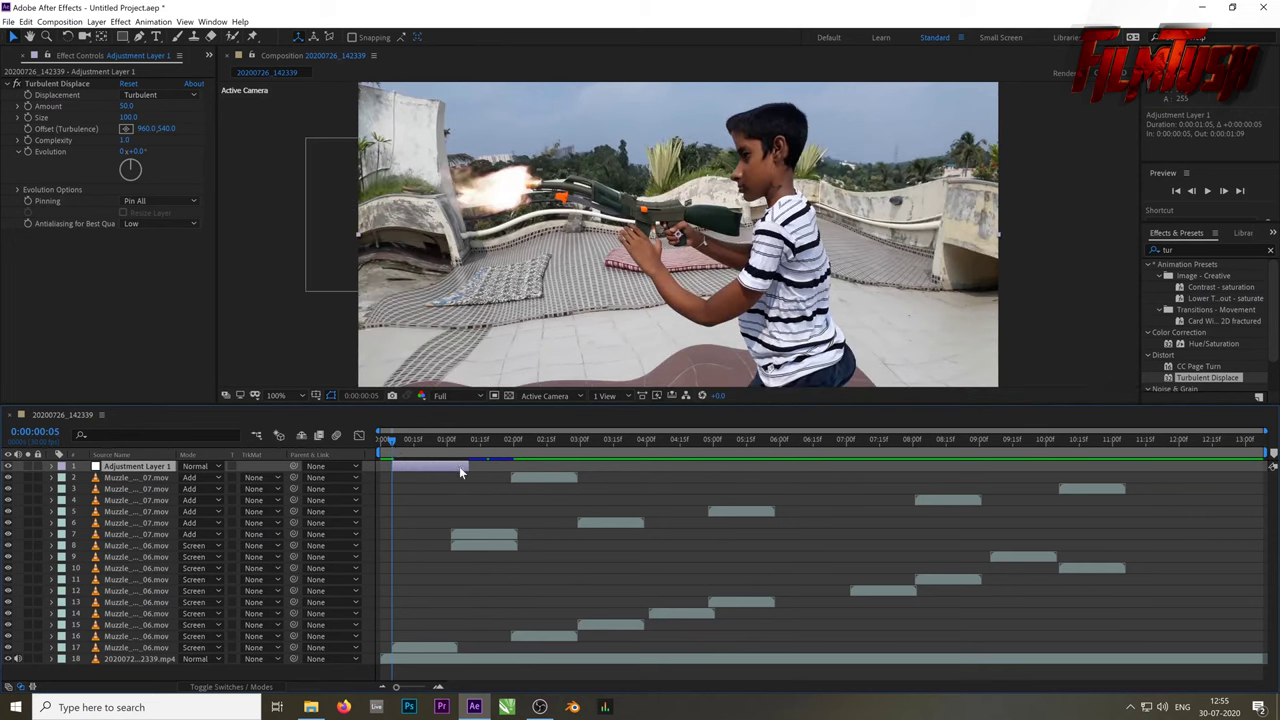
key("Right")
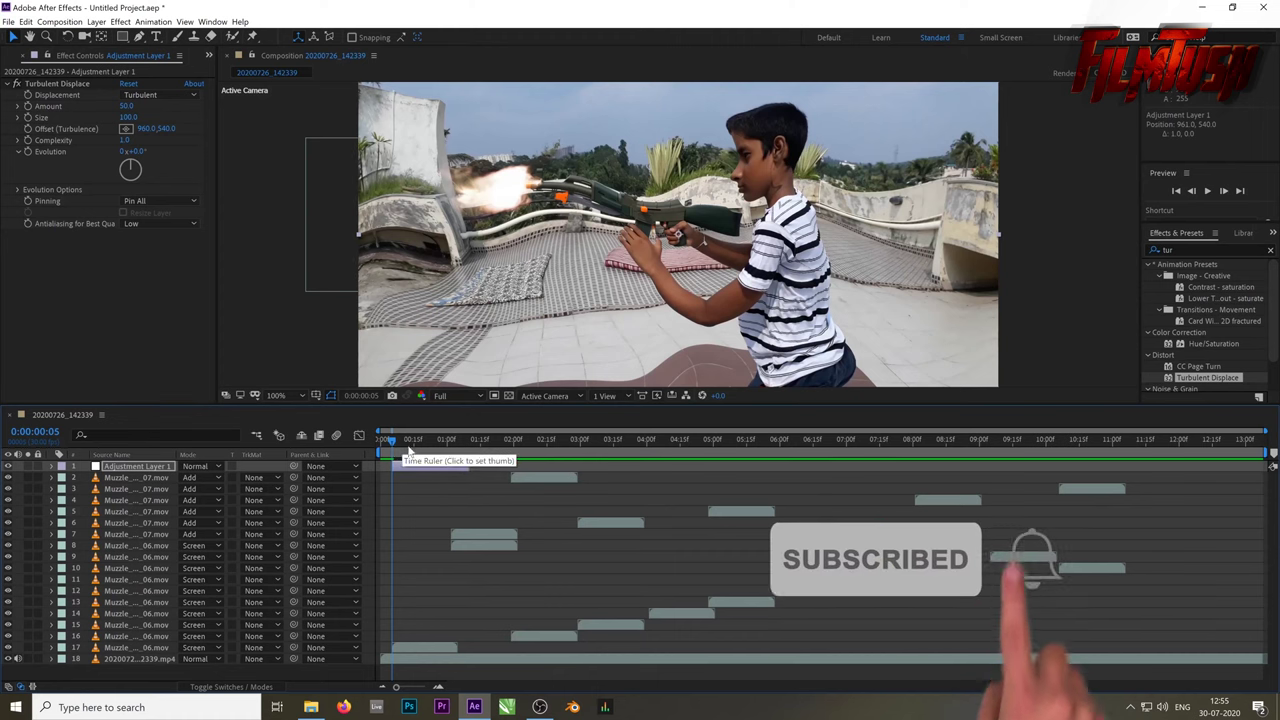
key("ctrl+z")
key("Home")
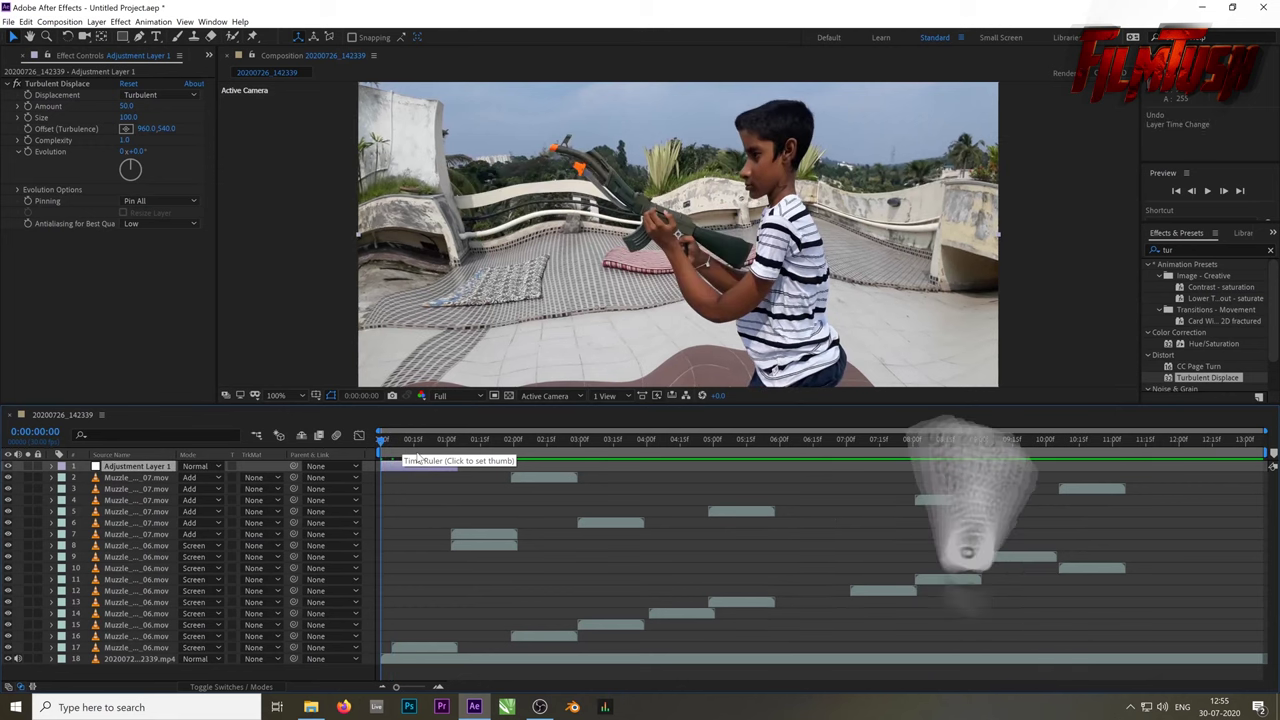
left_click(426, 467)
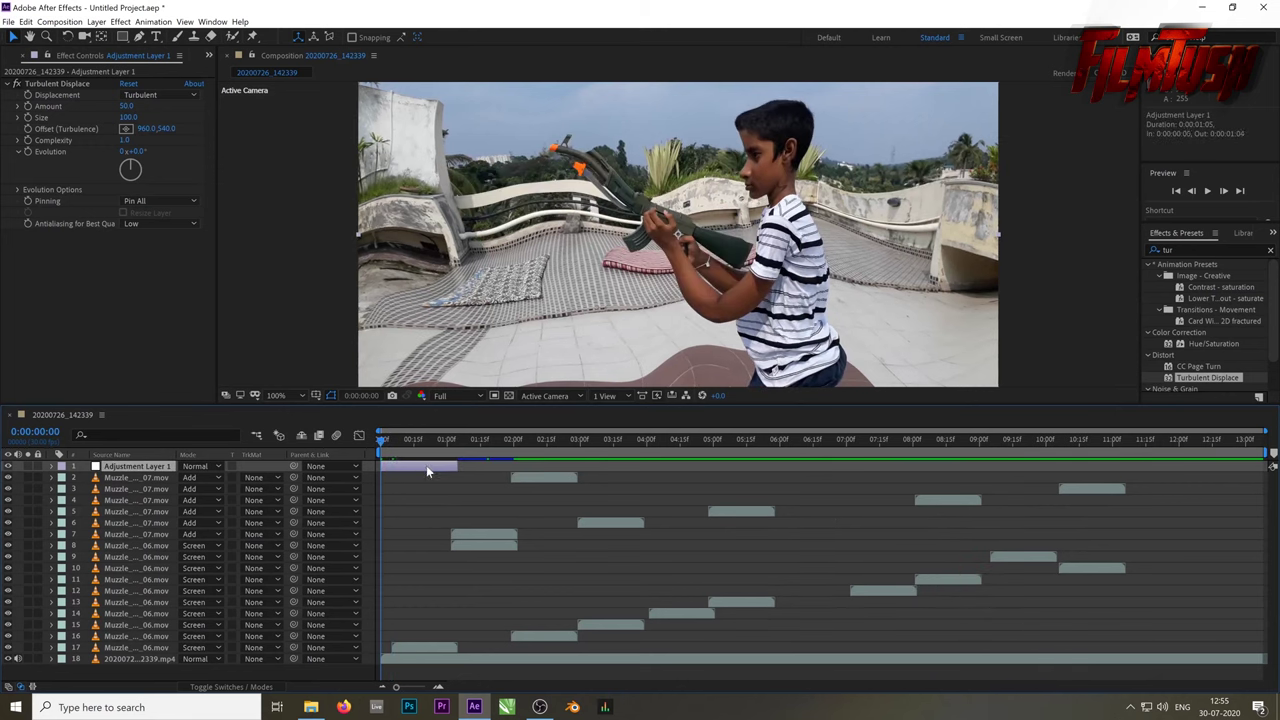
left_click_drag(426, 465, 390, 450)
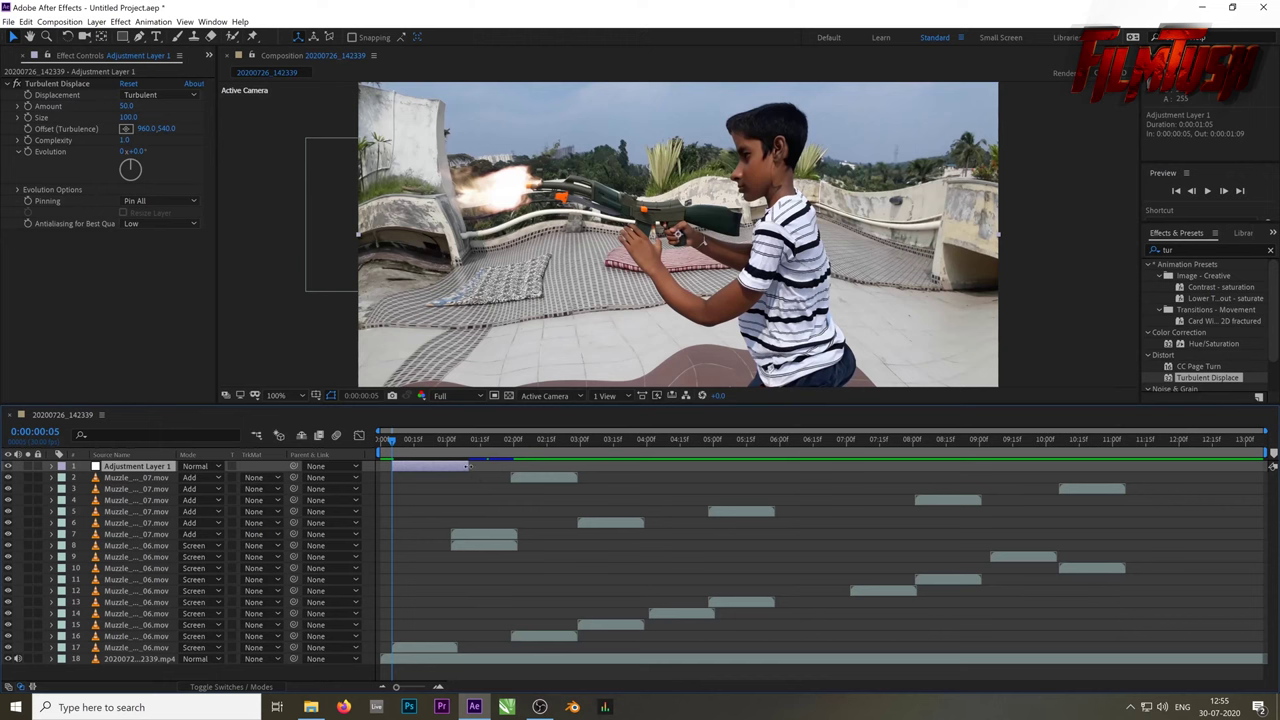
Shorten Adjustment Layer 1 to a single frame at 0:00:00:05, previewing and stepping frames to check
mouse_move(467, 466)
left_mouse_down()
mouse_move(448, 466)
mouse_move(458, 450)
left_mouse_up()
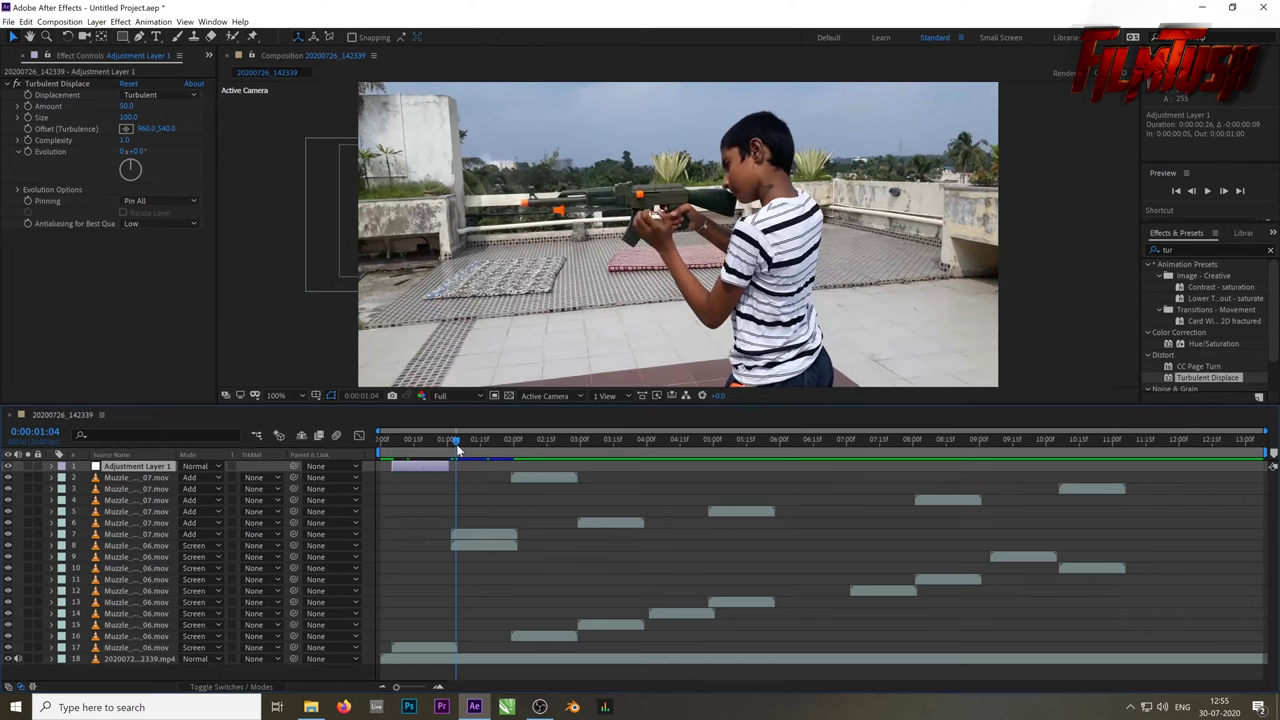
key("space")
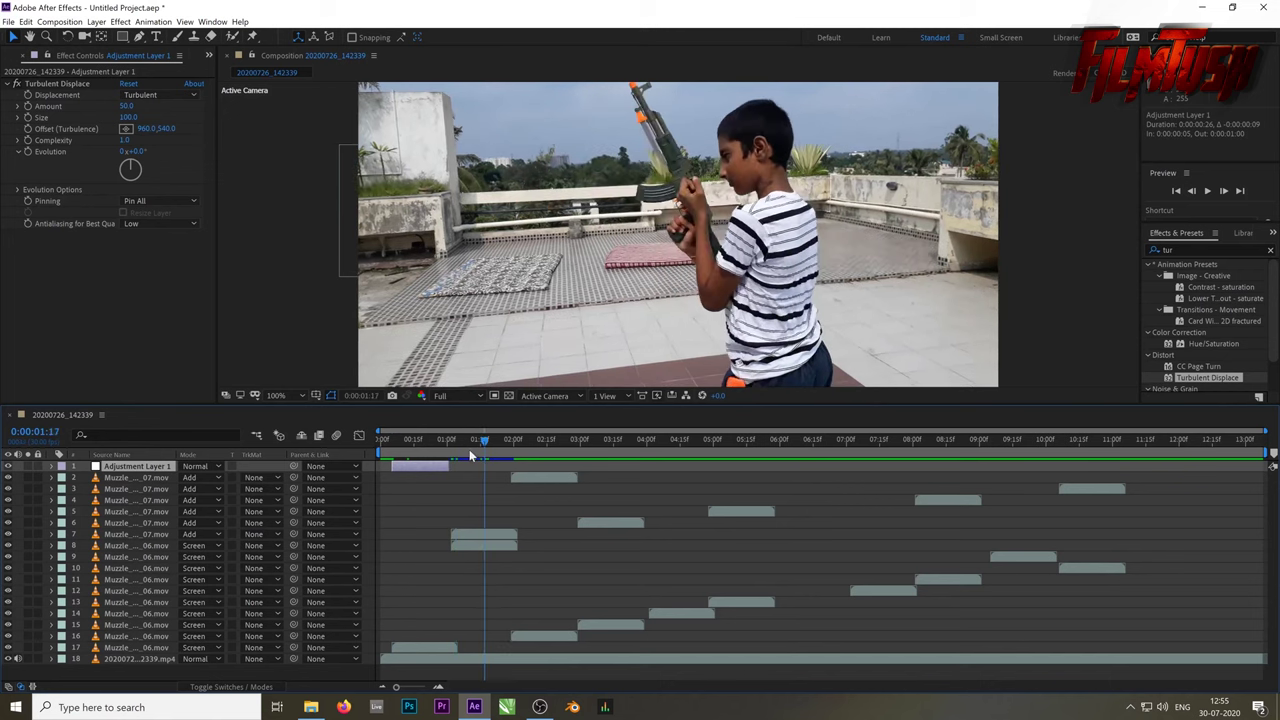
key("space")
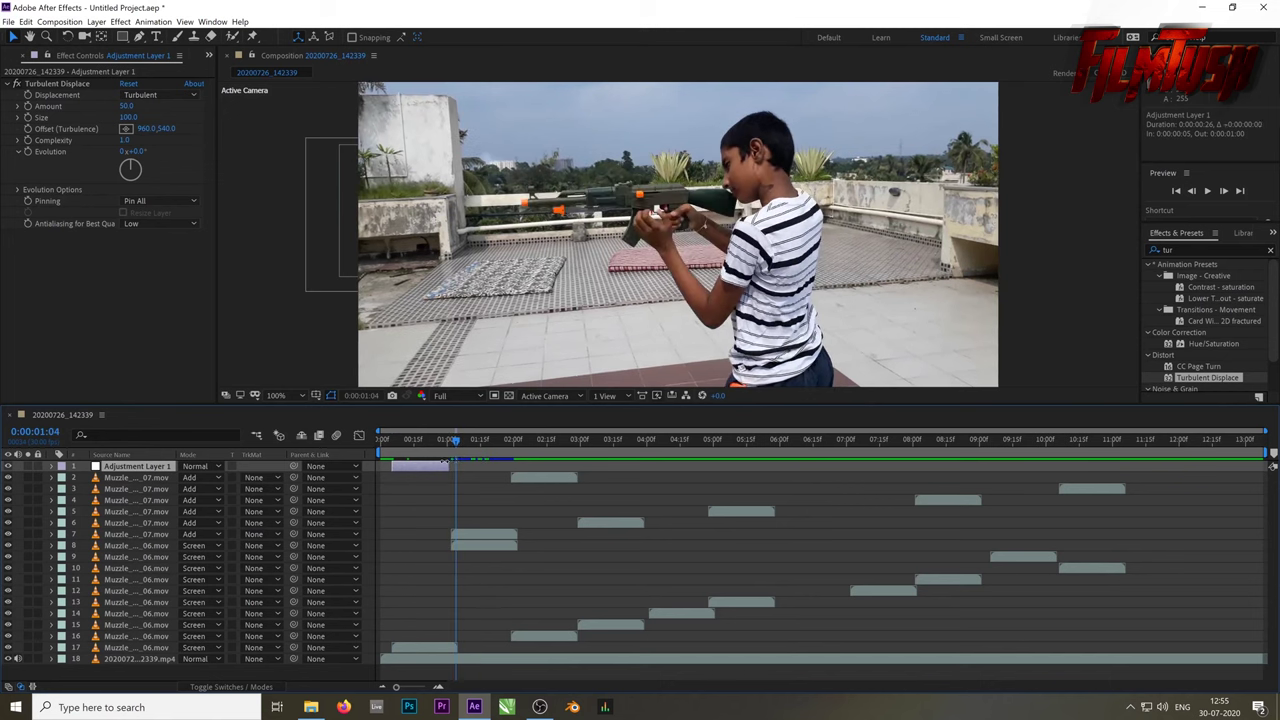
mouse_move(447, 465)
left_mouse_down()
mouse_move(403, 465)
mouse_move(392, 451)
left_mouse_up()
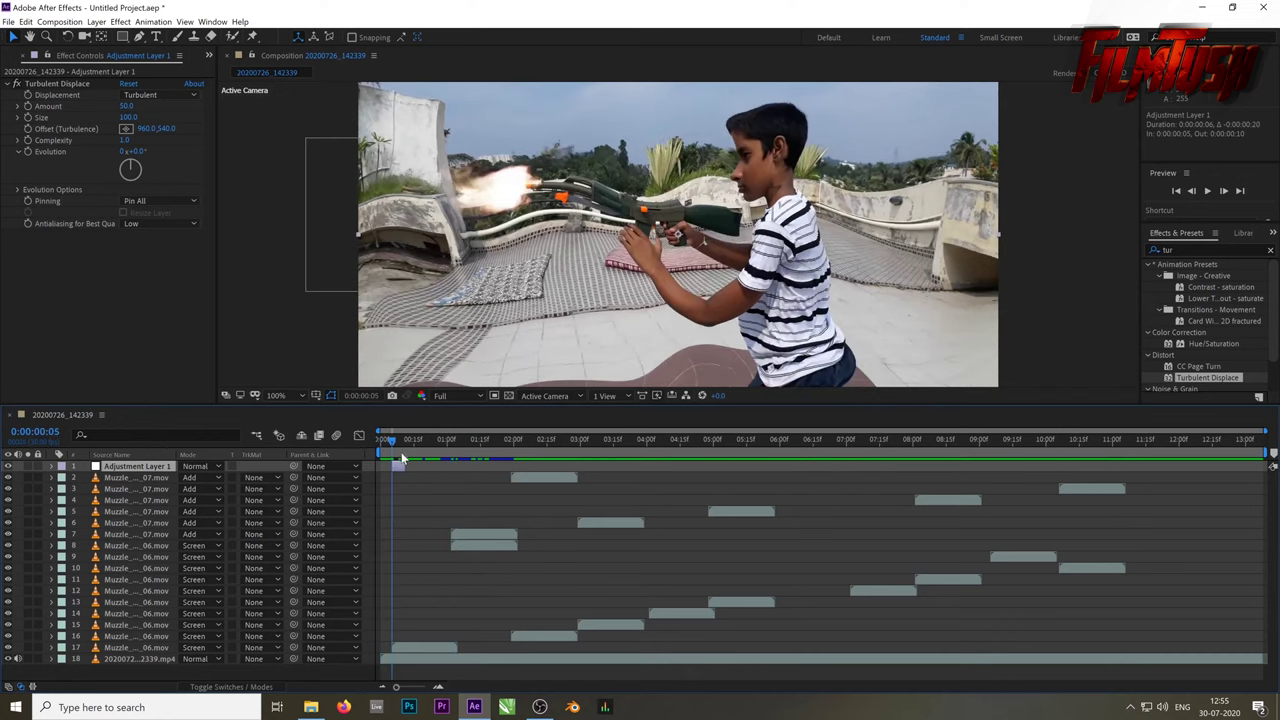
key("Page_Down")
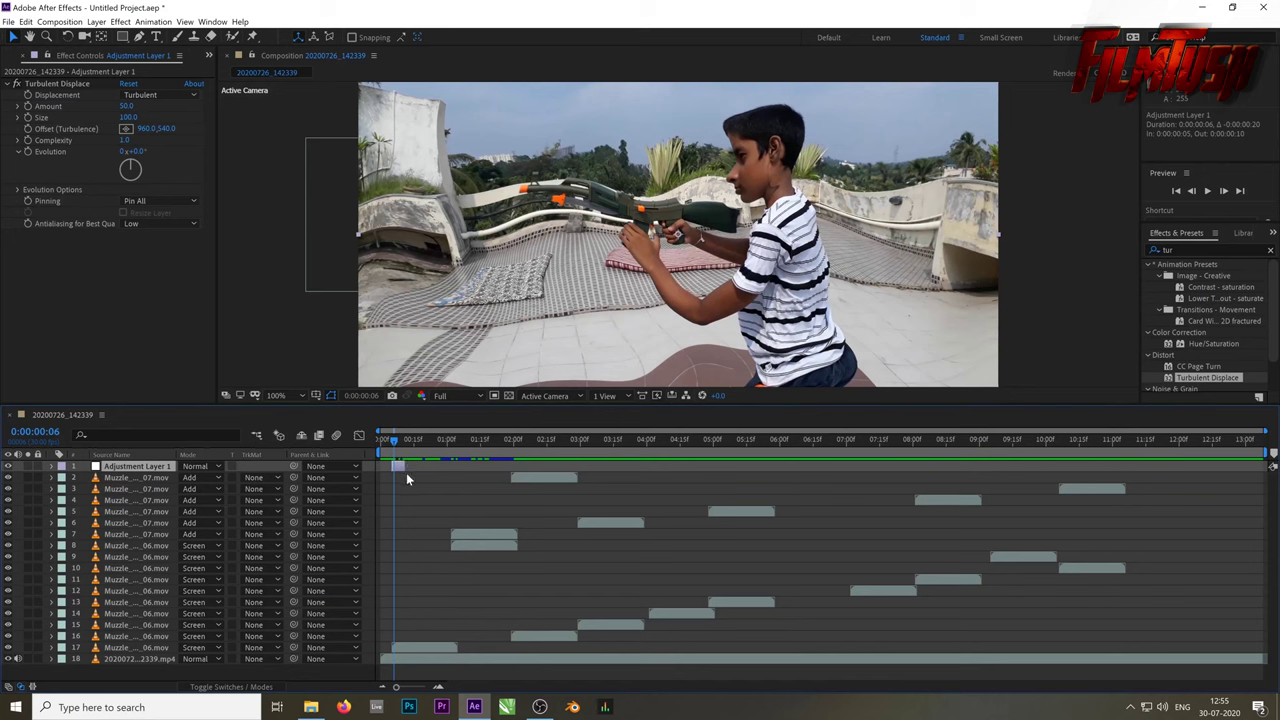
left_click_drag(398, 467, 395, 478)
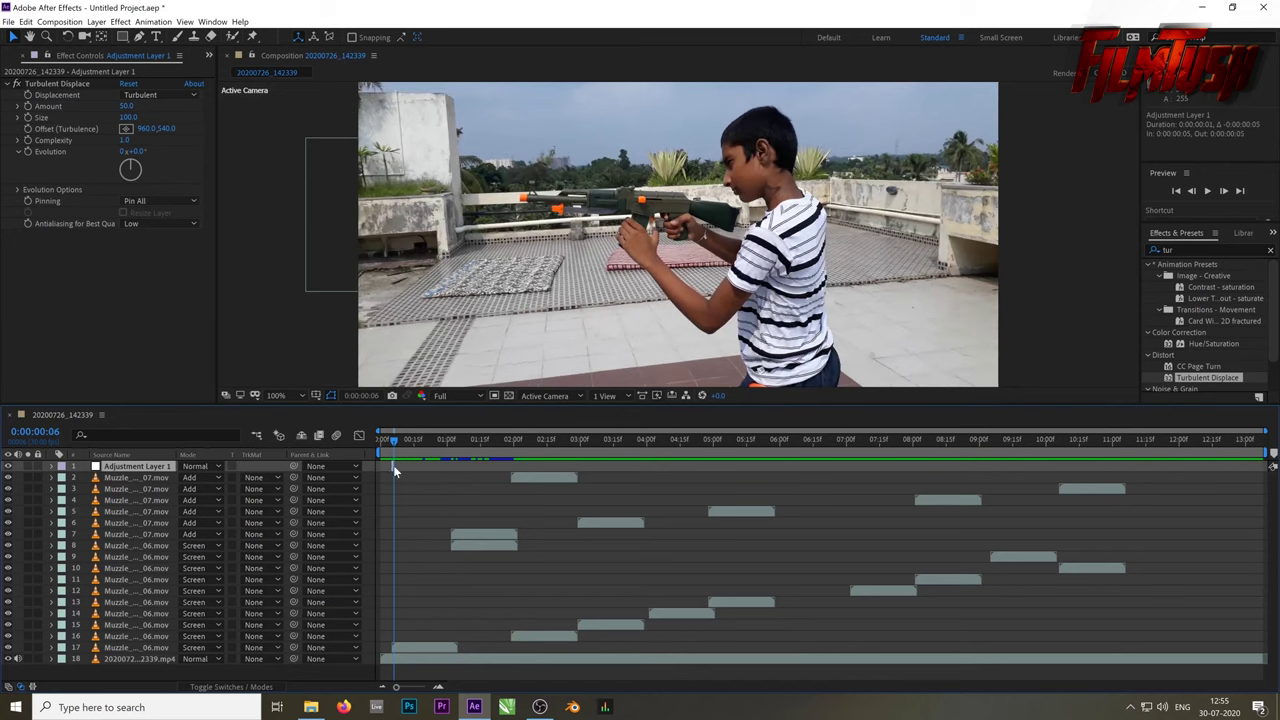
key("Page_Up")
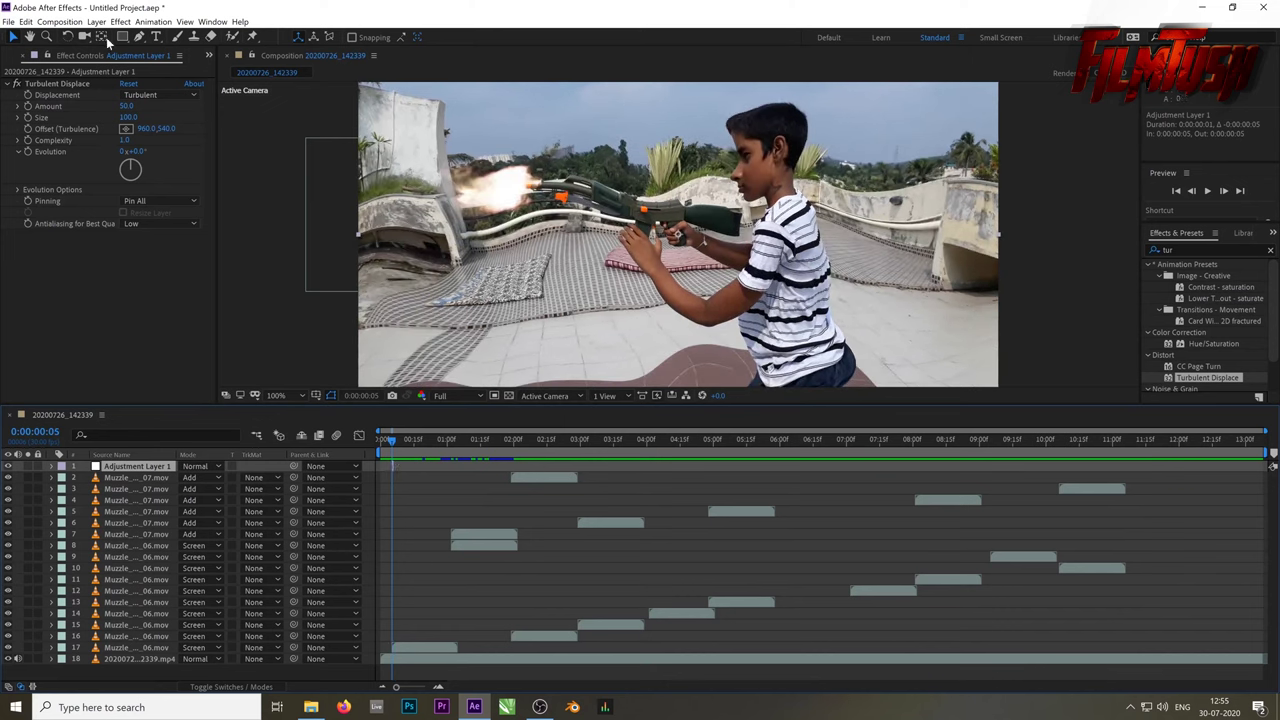
left_click_drag(121, 37, 161, 66)
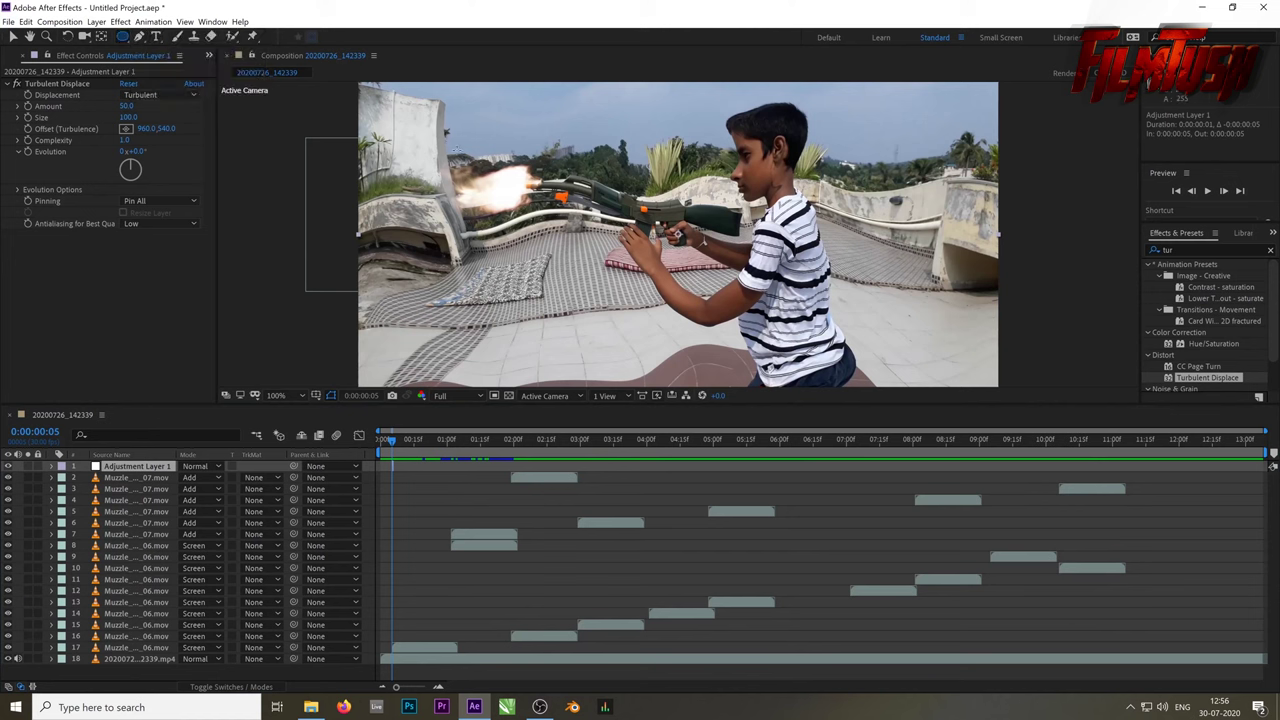
Draw an elliptical Mask 1 around the muzzle flash and set its feather to about 13 px
left_click_drag(444, 144, 533, 232)
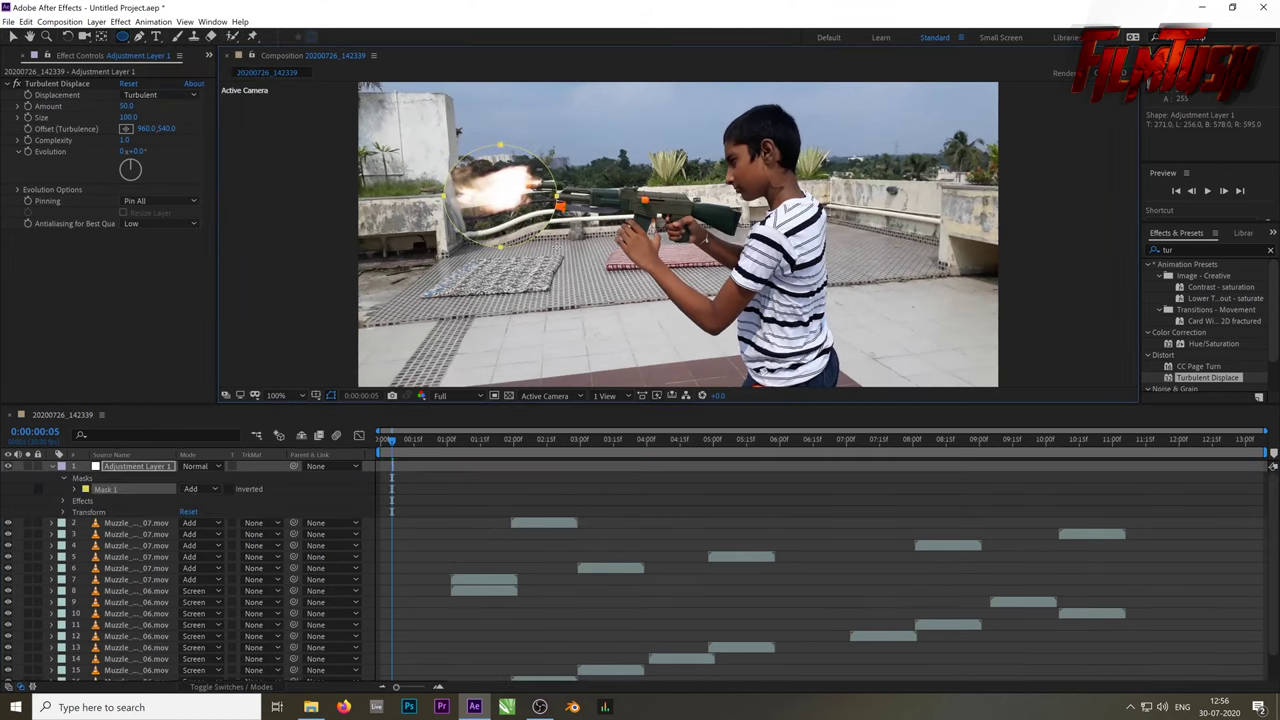
mouse_move(533, 232)
left_mouse_down()
mouse_move(556, 146)
mouse_move(555, 256)
mouse_move(543, 242)
mouse_move(556, 257)
left_mouse_up()
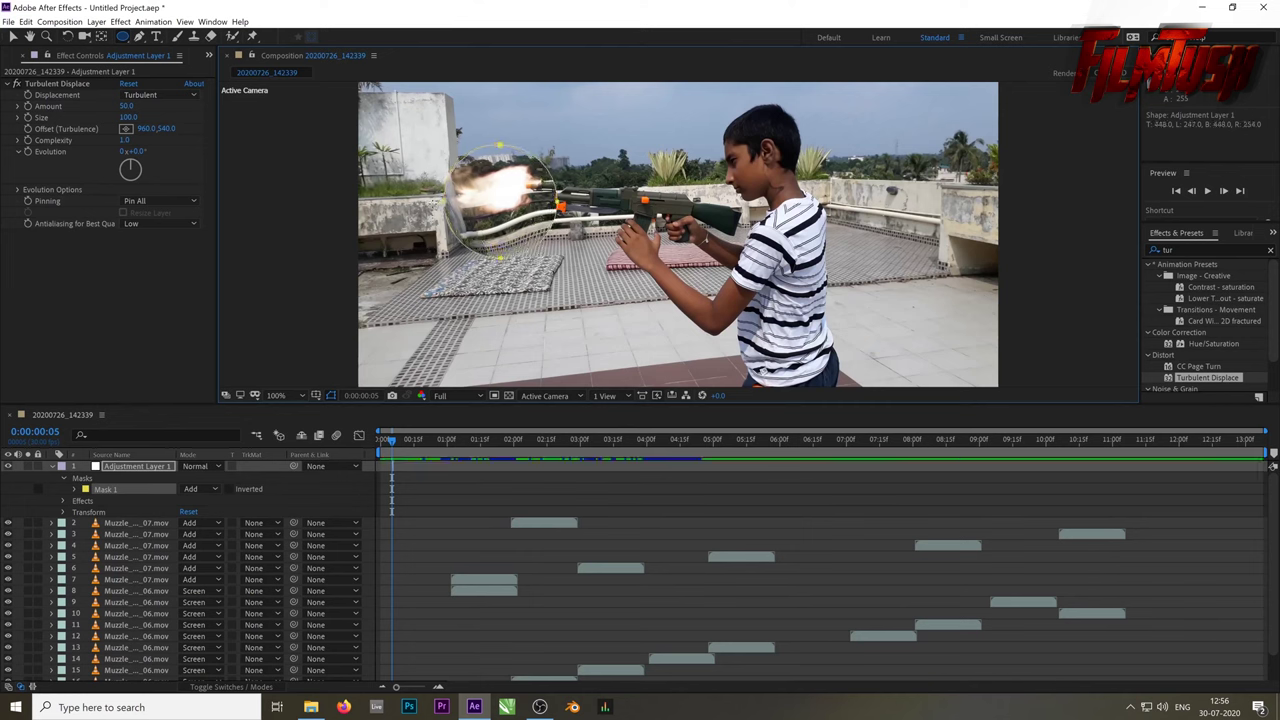
key("ctrl+z")
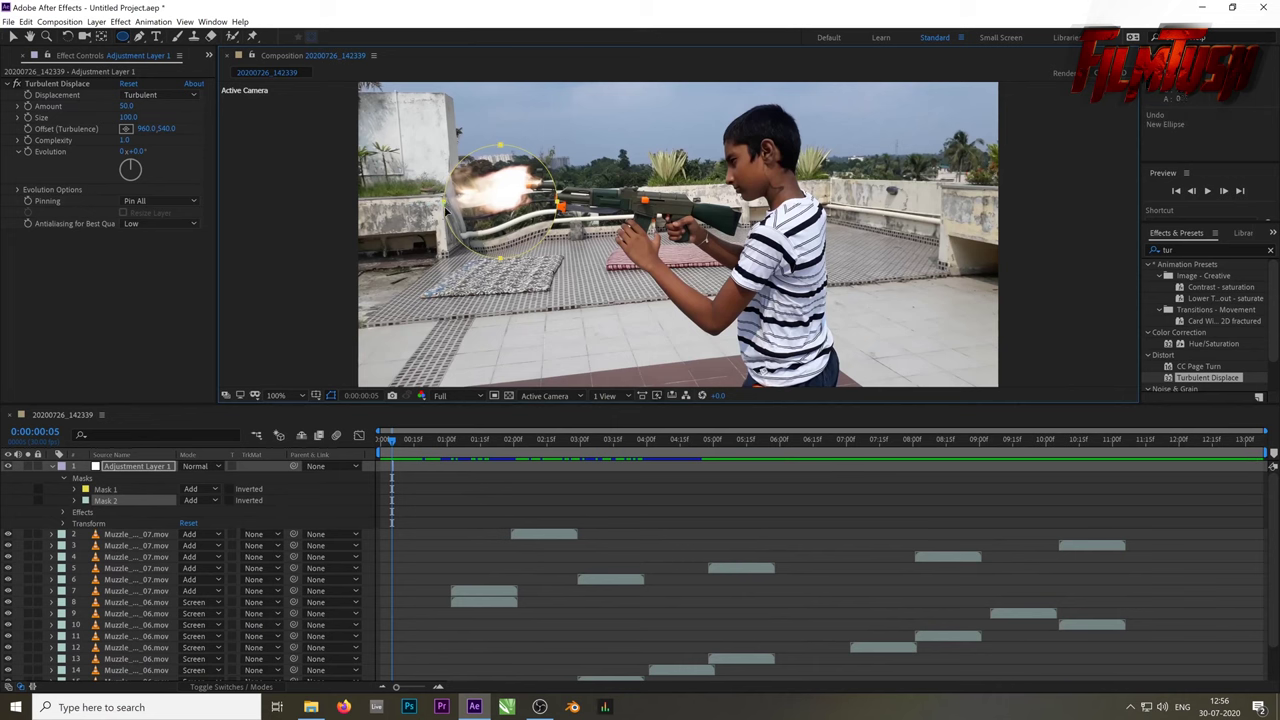
left_click(12, 36)
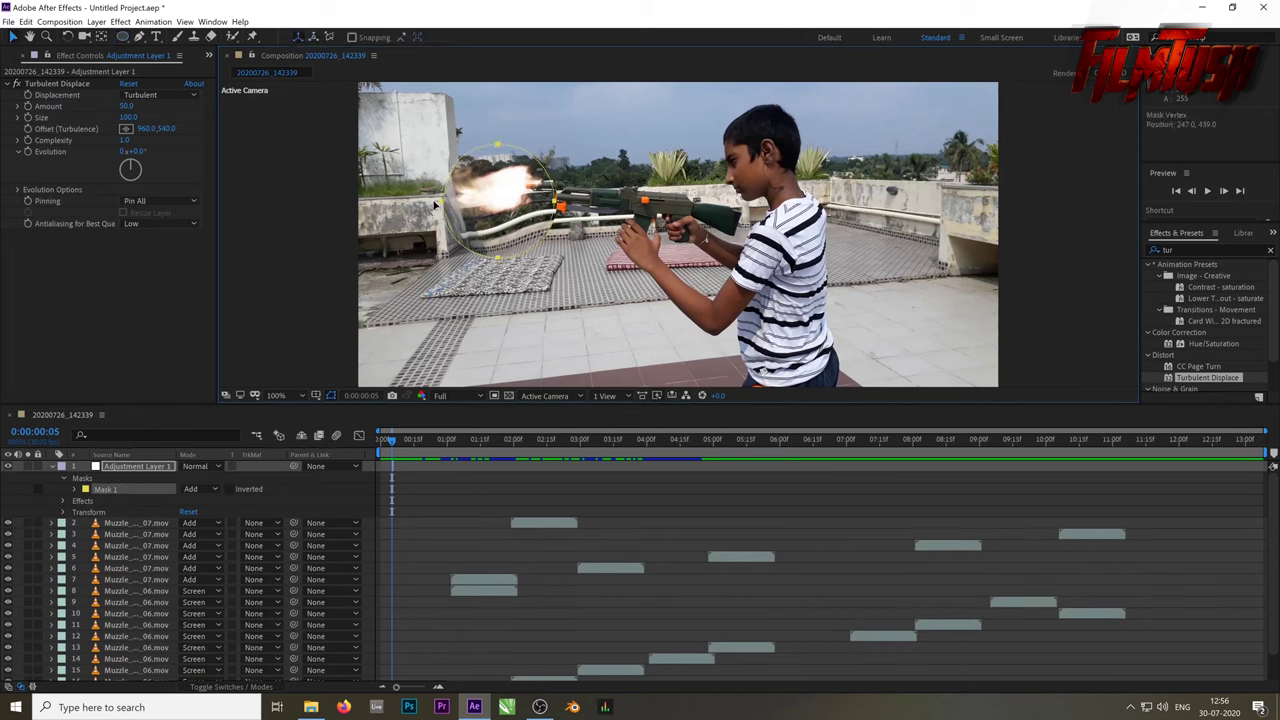
mouse_move(446, 206)
left_mouse_down()
mouse_move(429, 205)
mouse_move(443, 200)
left_mouse_up()
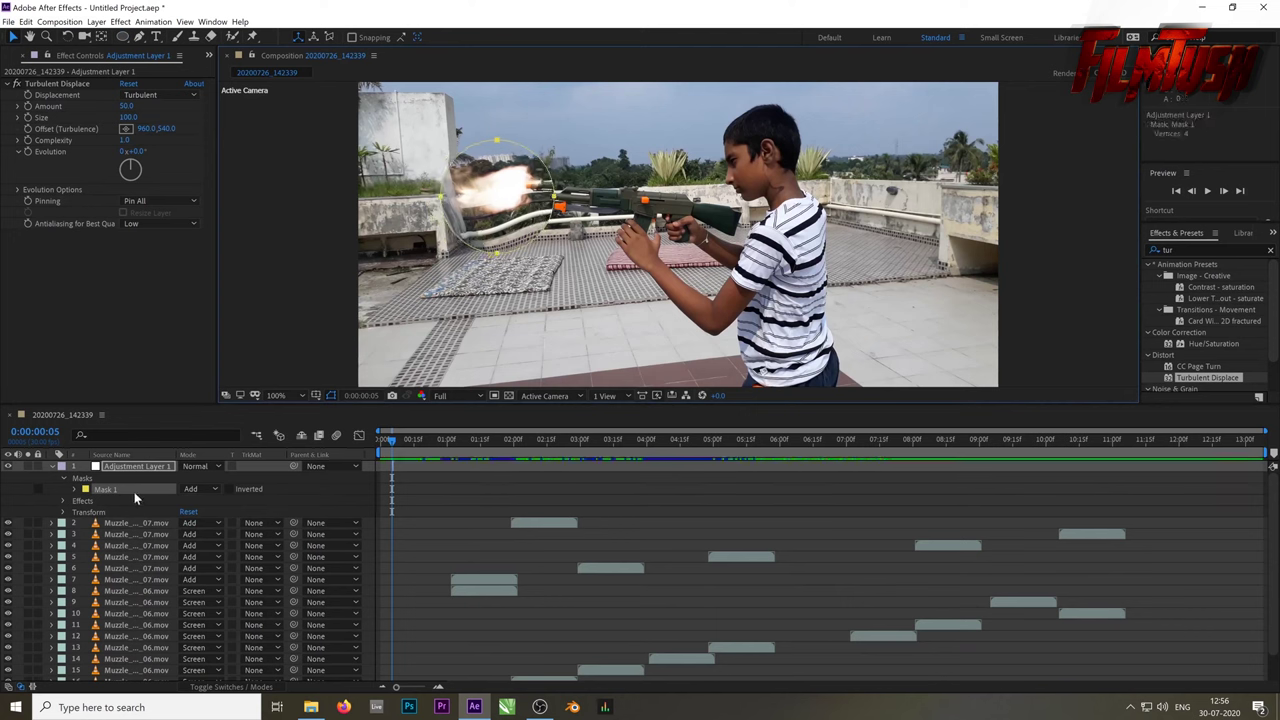
key("m")
key("m")
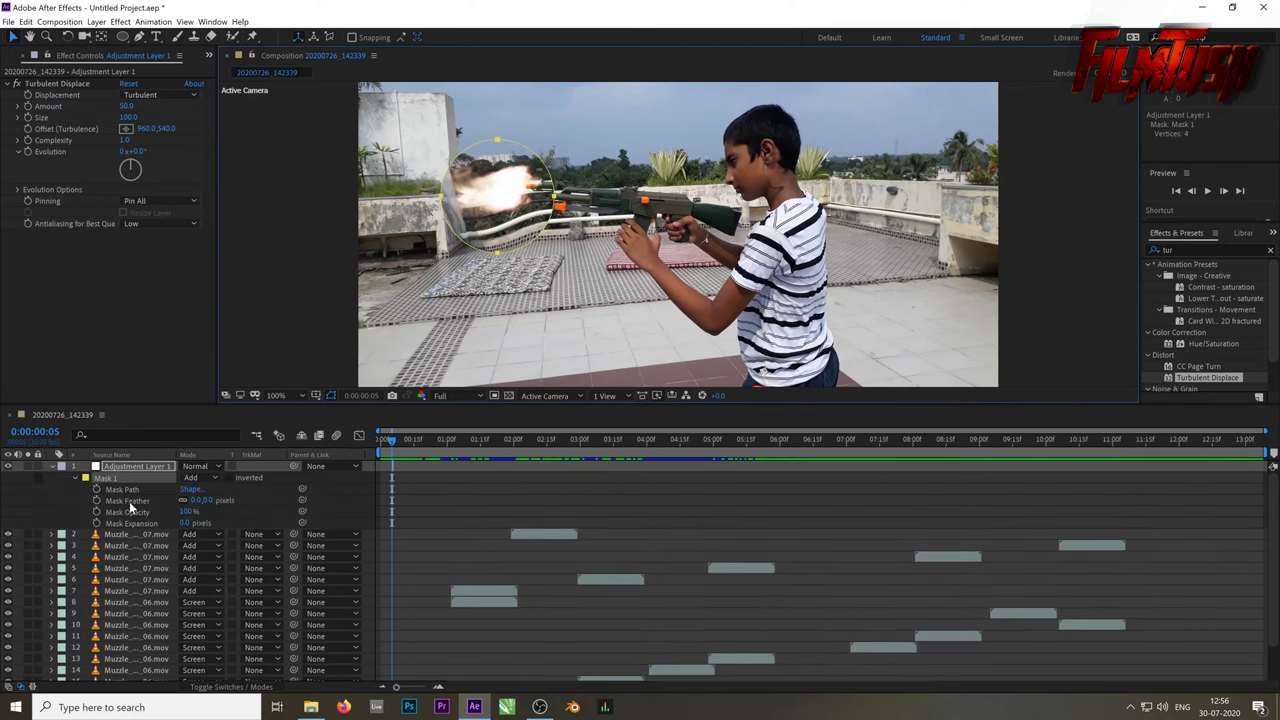
left_click_drag(192, 500, 215, 500)
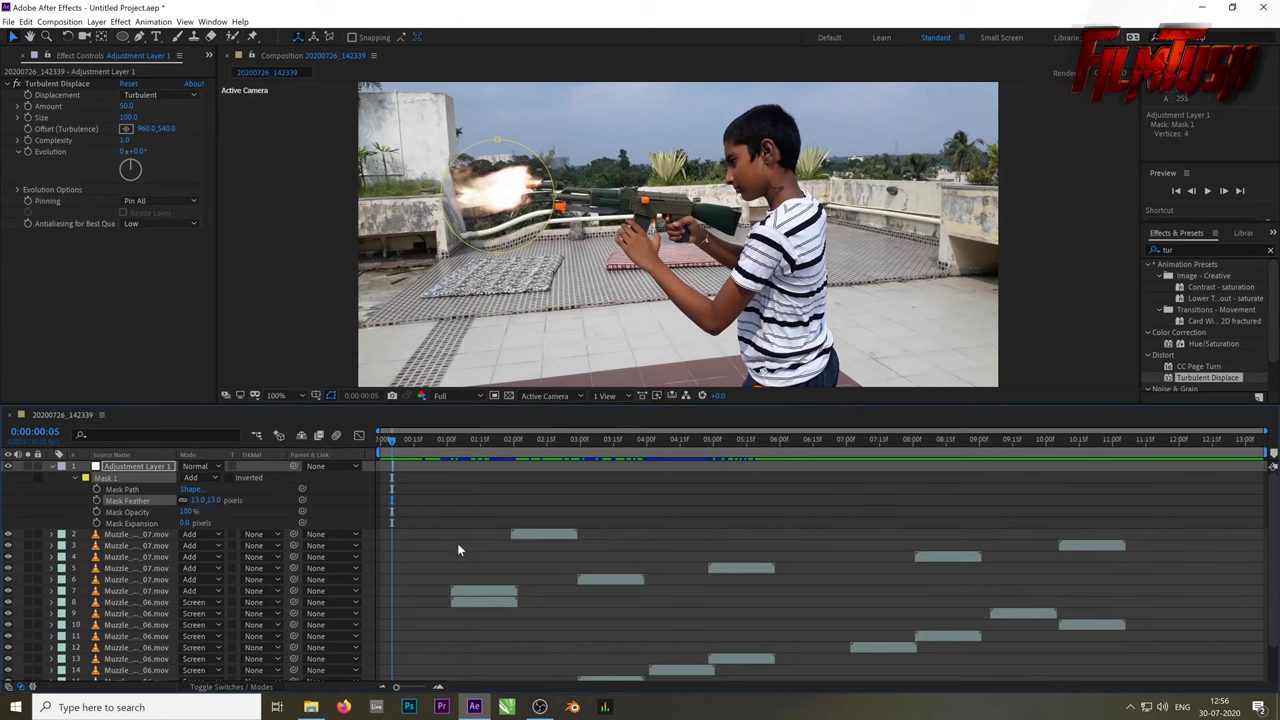
Set Turbulent Displace Size to 10 and Amount to 20 on Adjustment Layer 1
left_click(133, 468)
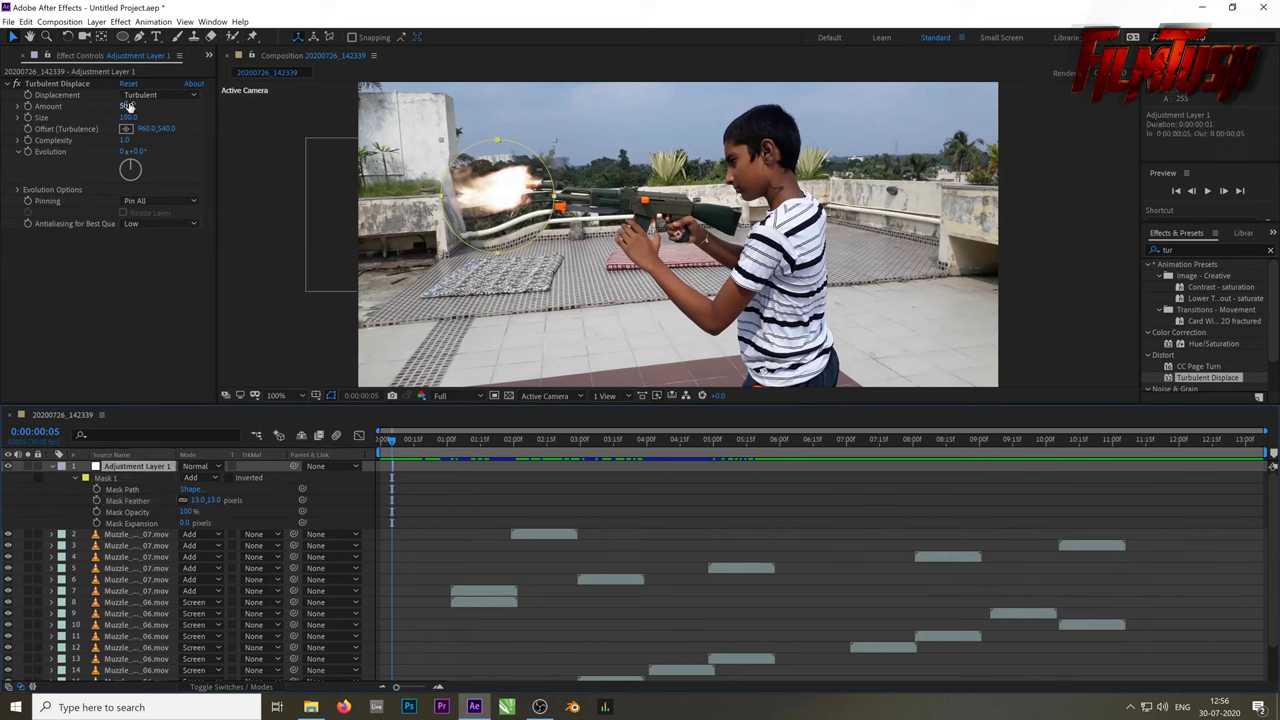
left_click_drag(125, 117, 68, 128)
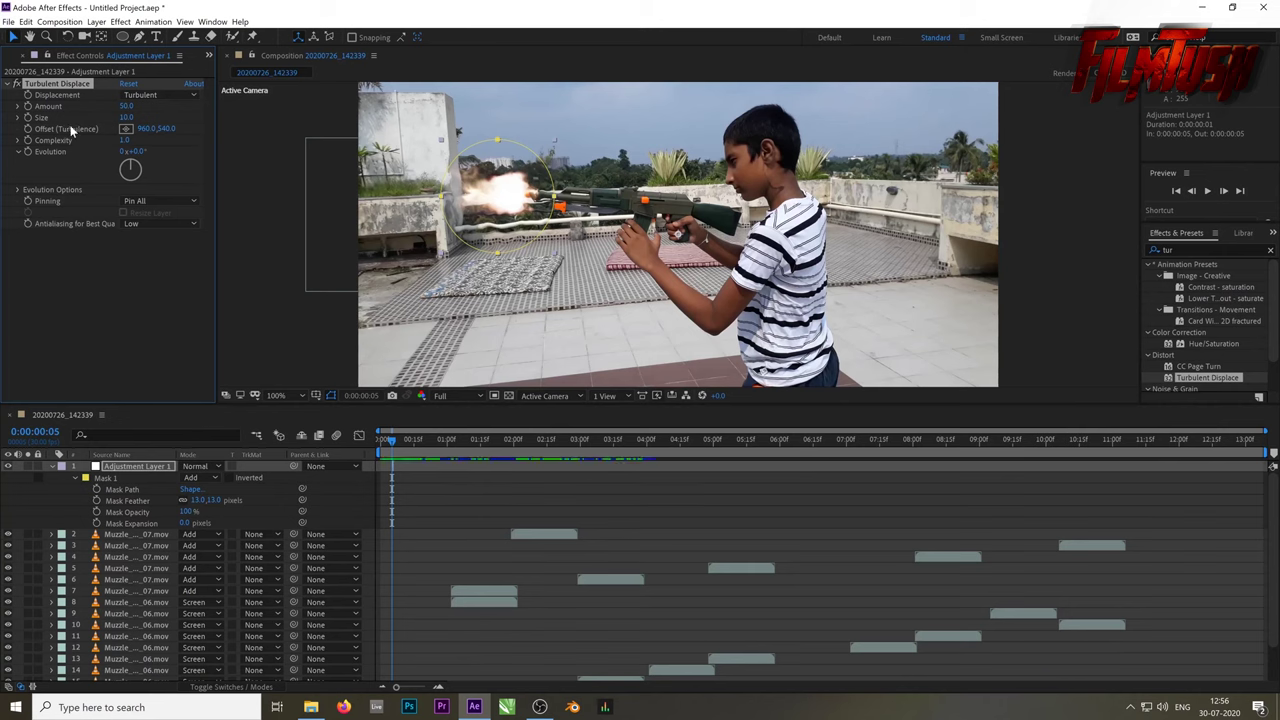
left_click_drag(126, 107, 160, 105)
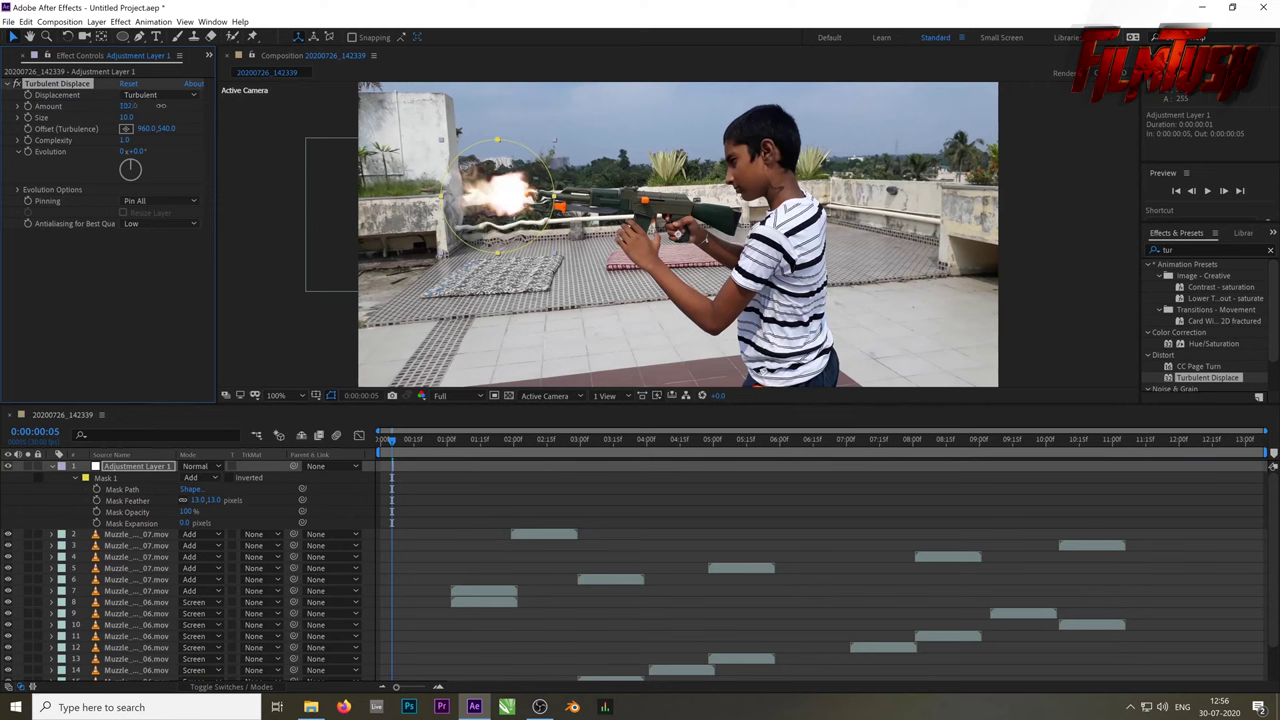
mouse_move(142, 105)
left_mouse_down()
mouse_move(89, 106)
mouse_move(101, 105)
left_mouse_up()
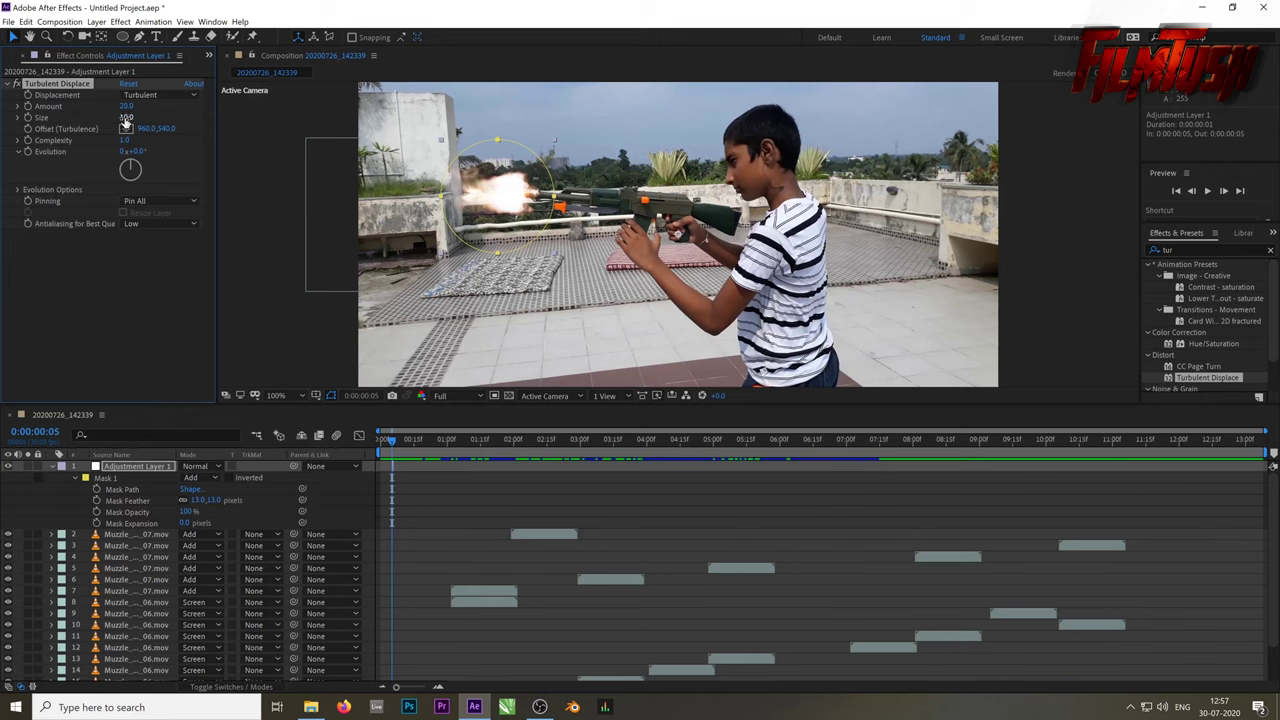
left_click(51, 466)
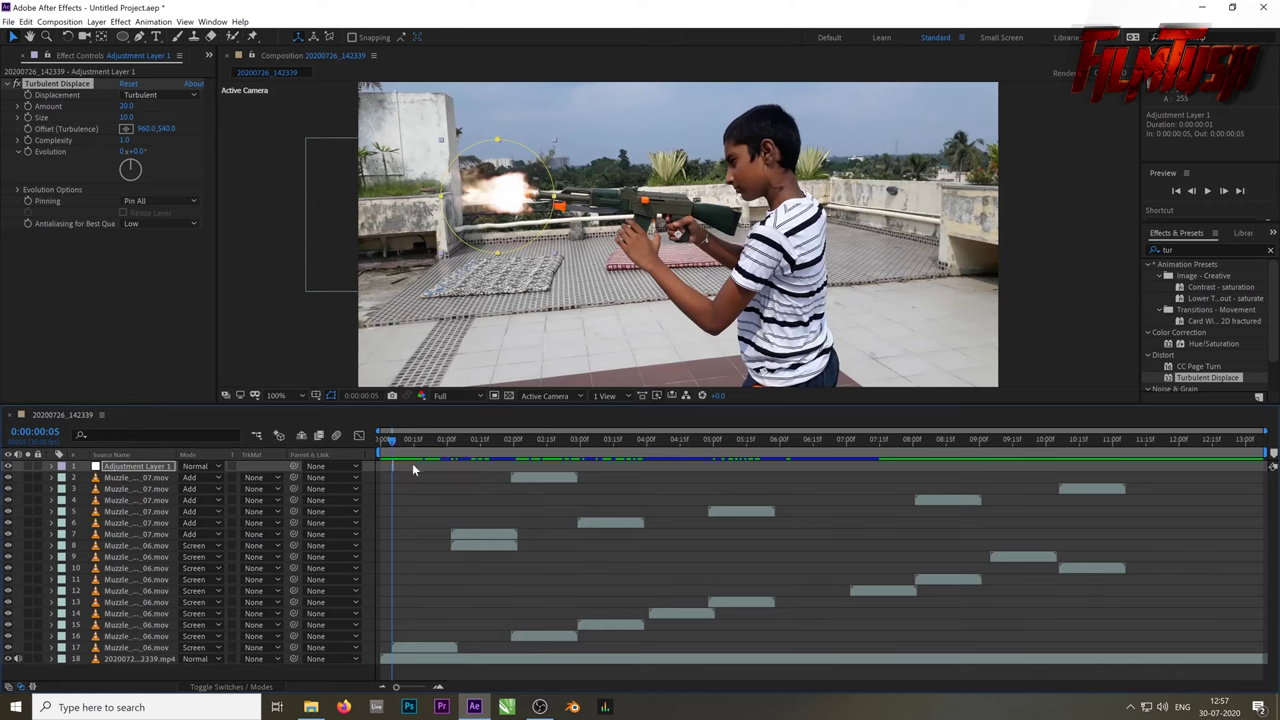
left_click_drag(396, 688, 409, 688)
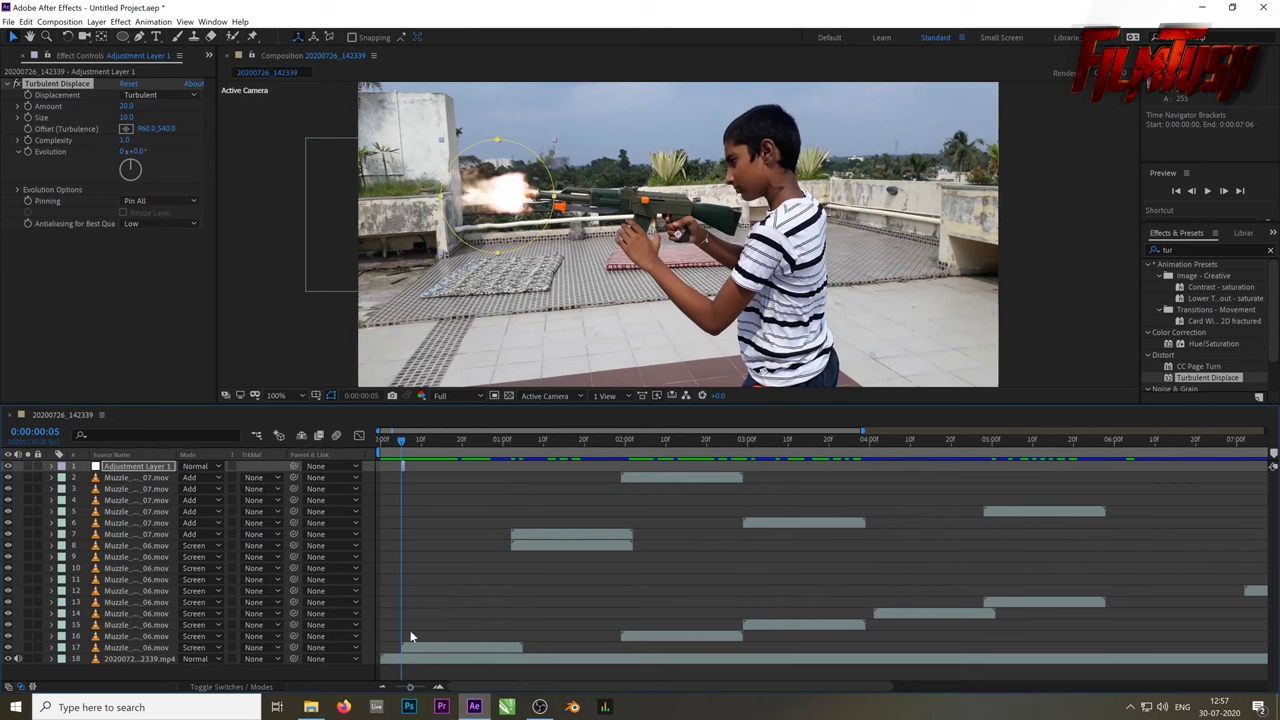
left_click_drag(400, 440, 329, 440)
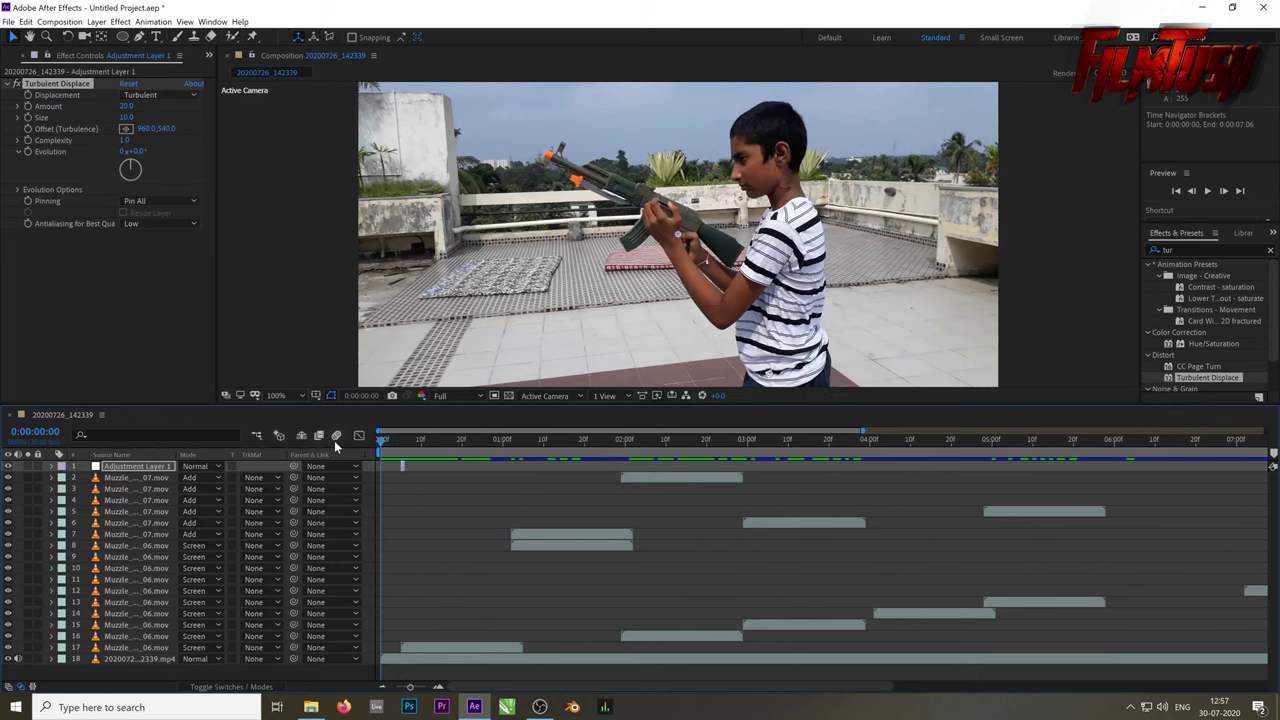
key("space")
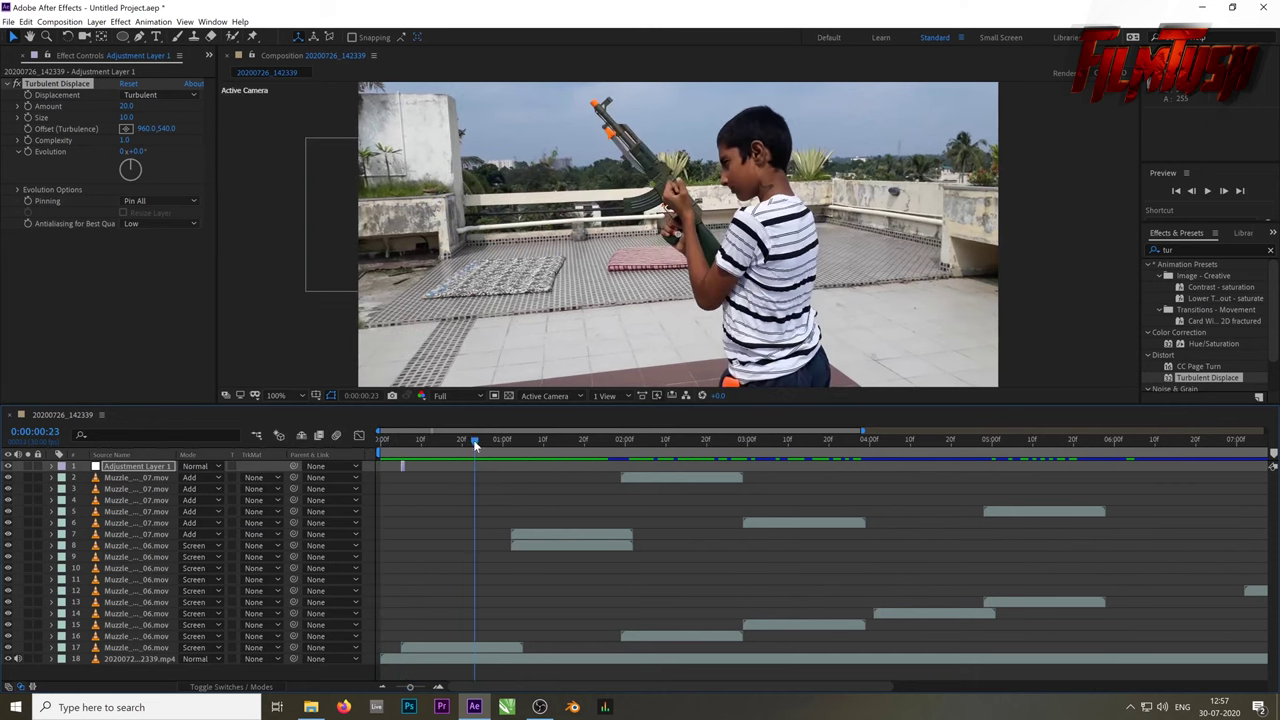
left_click_drag(475, 441, 401, 443)
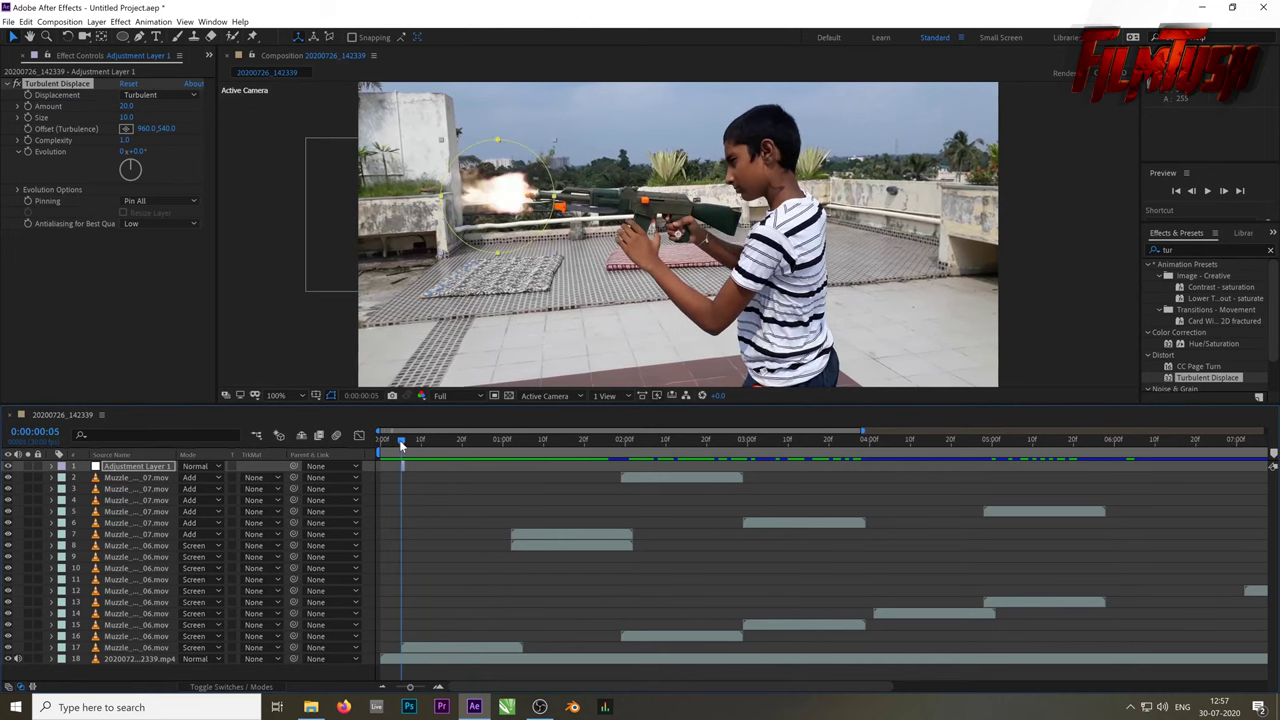
left_click_drag(401, 445, 503, 445)
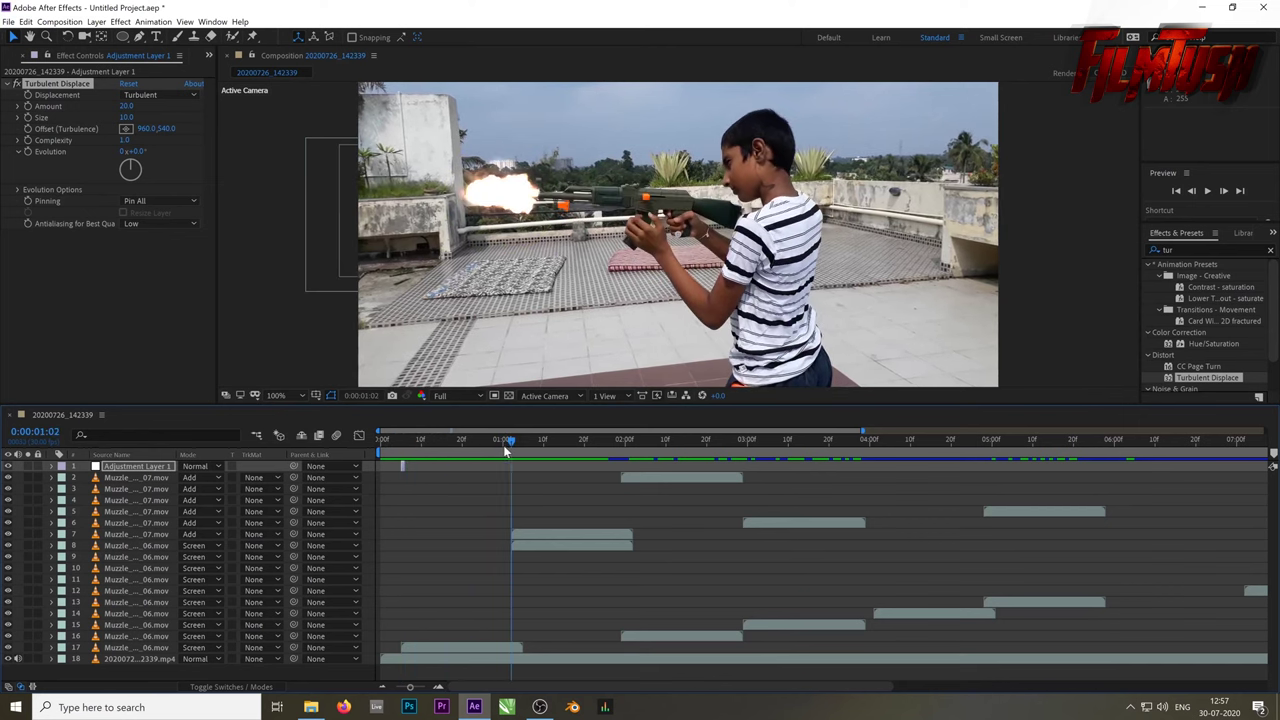
left_click(401, 466)
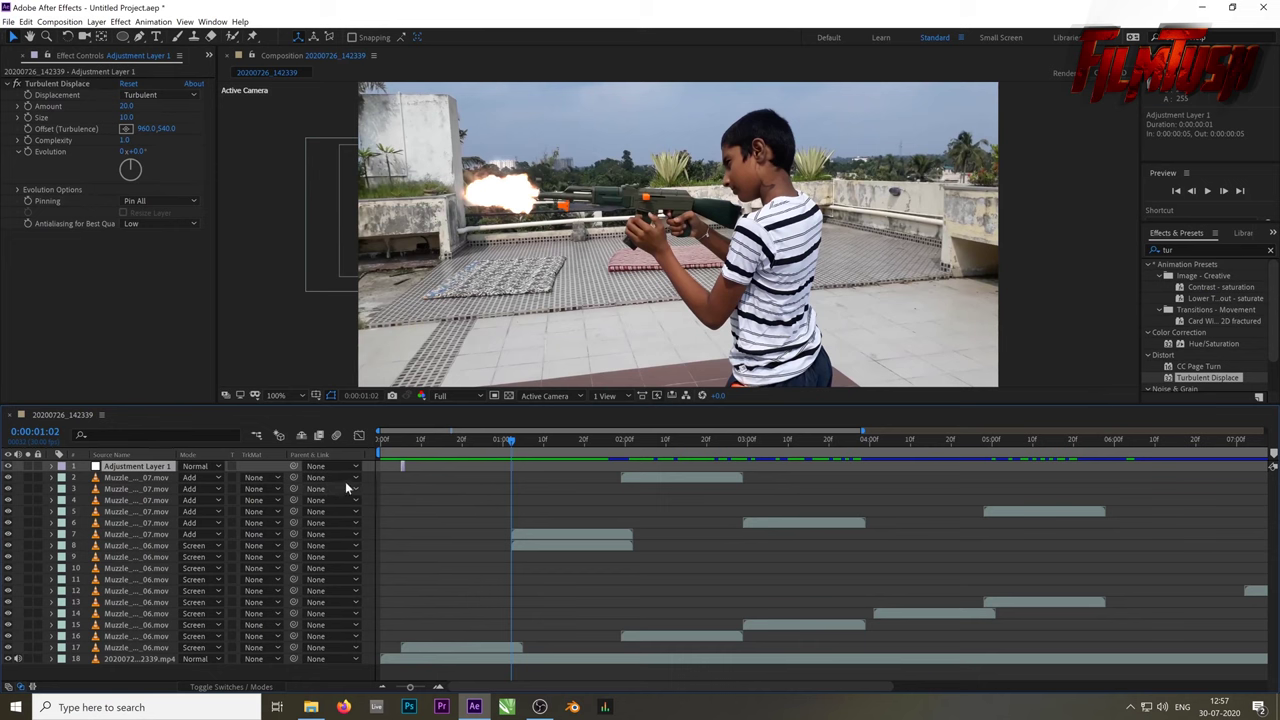
Duplicate the warp adjustment layer and zoom the timeline to show individual frames
key("ctrl+d")
left_click(402, 467)
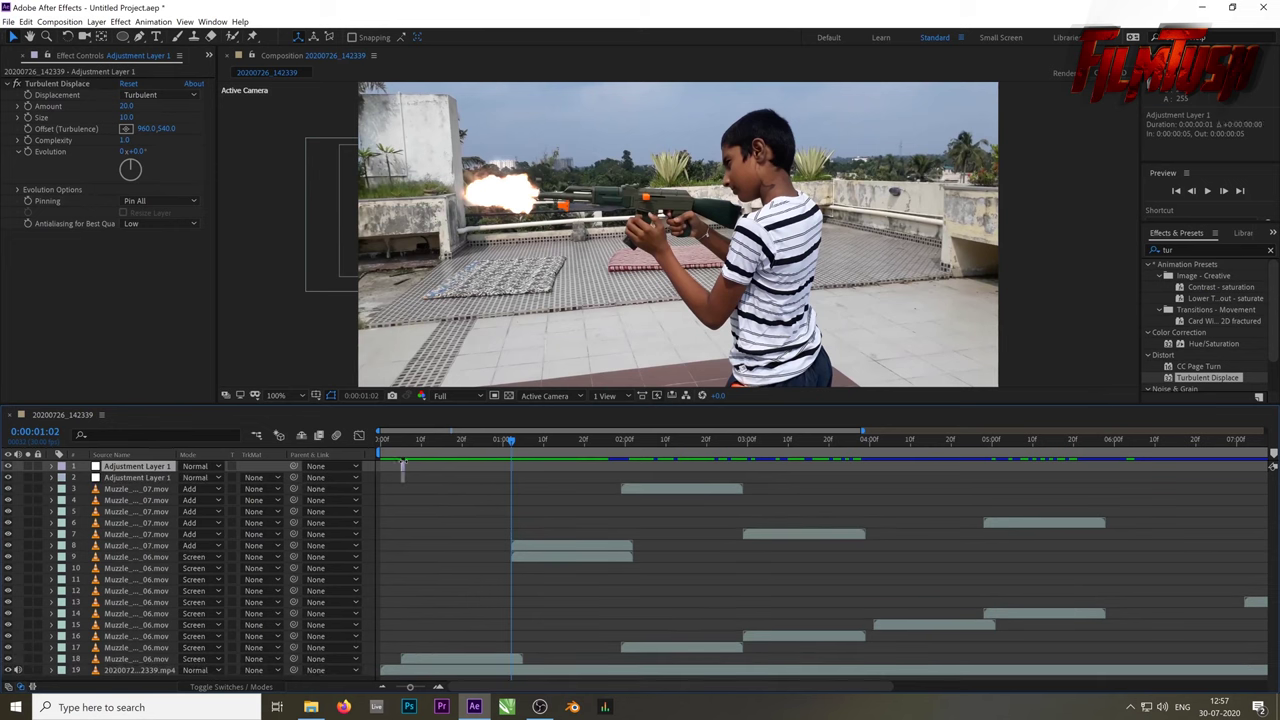
left_click_drag(410, 688, 420, 690)
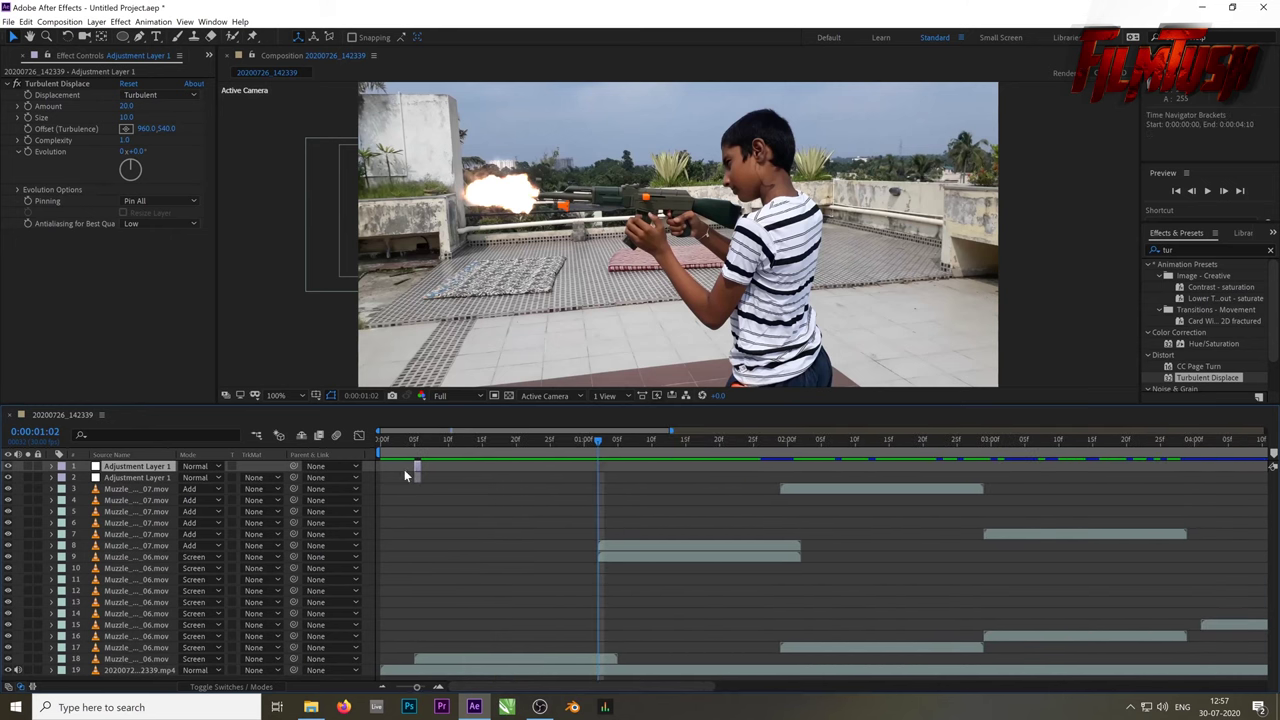
left_click(400, 464)
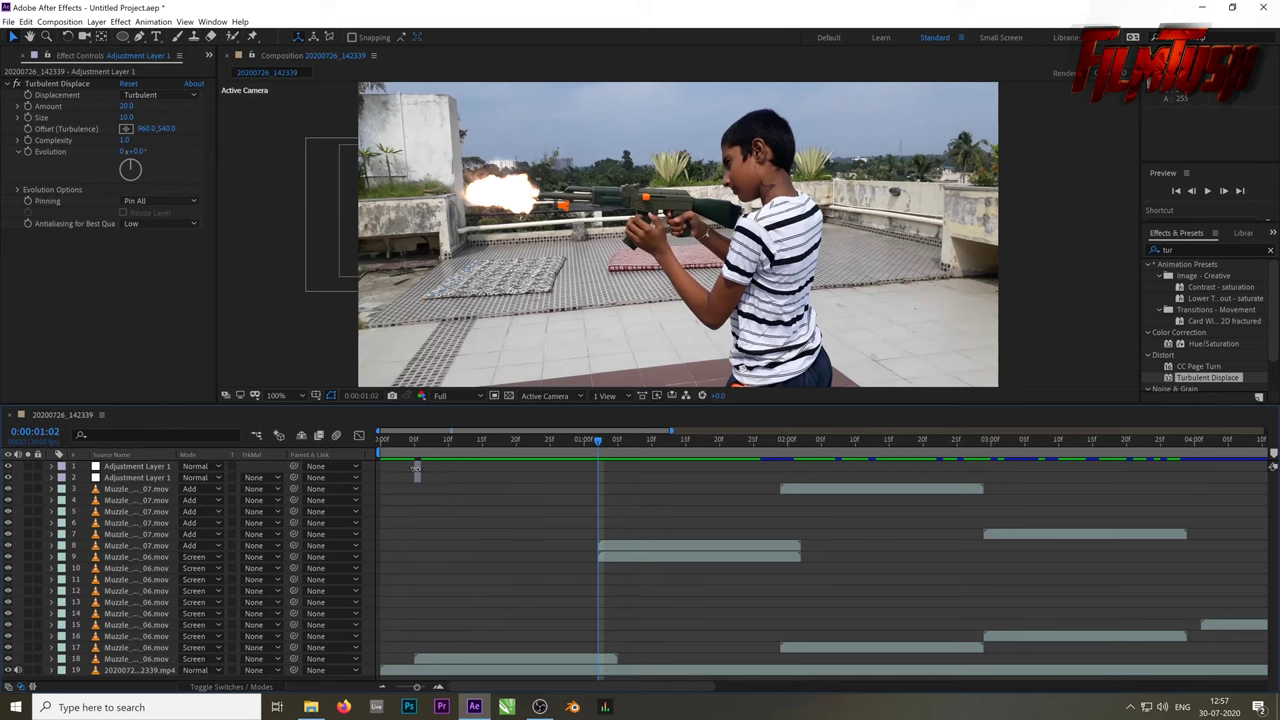
left_click(164, 468)
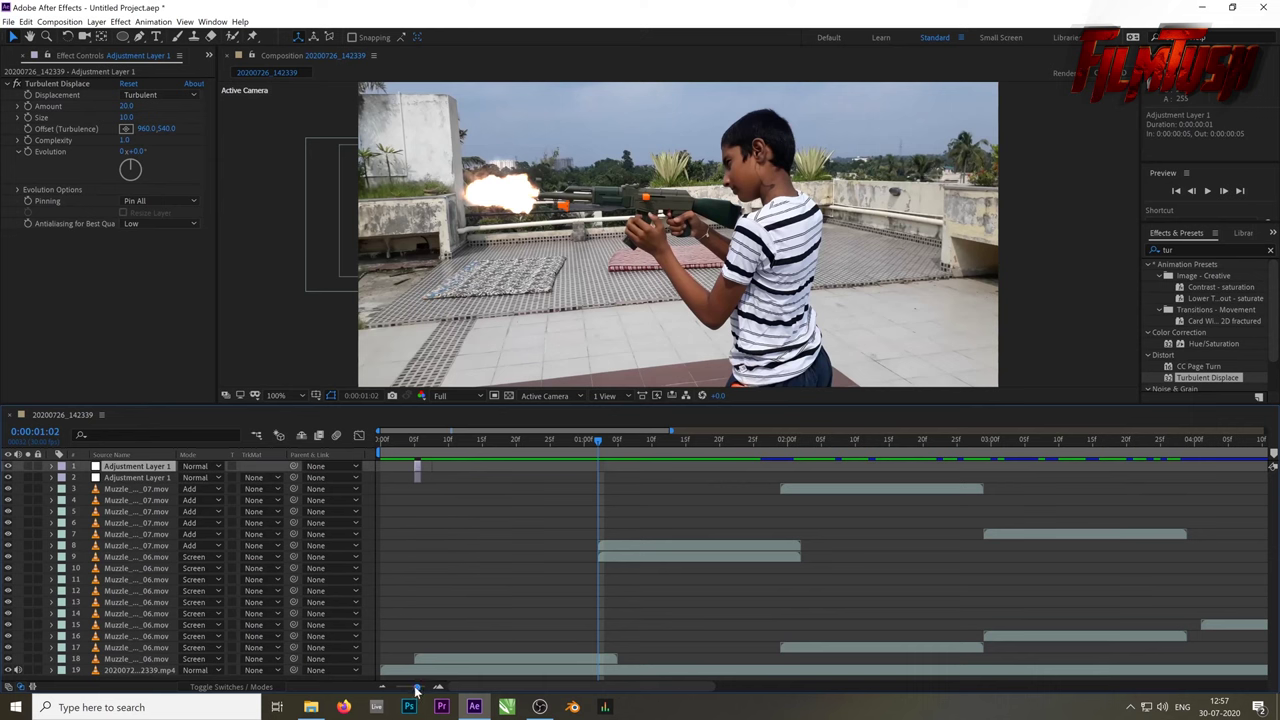
left_click_drag(416, 687, 421, 688)
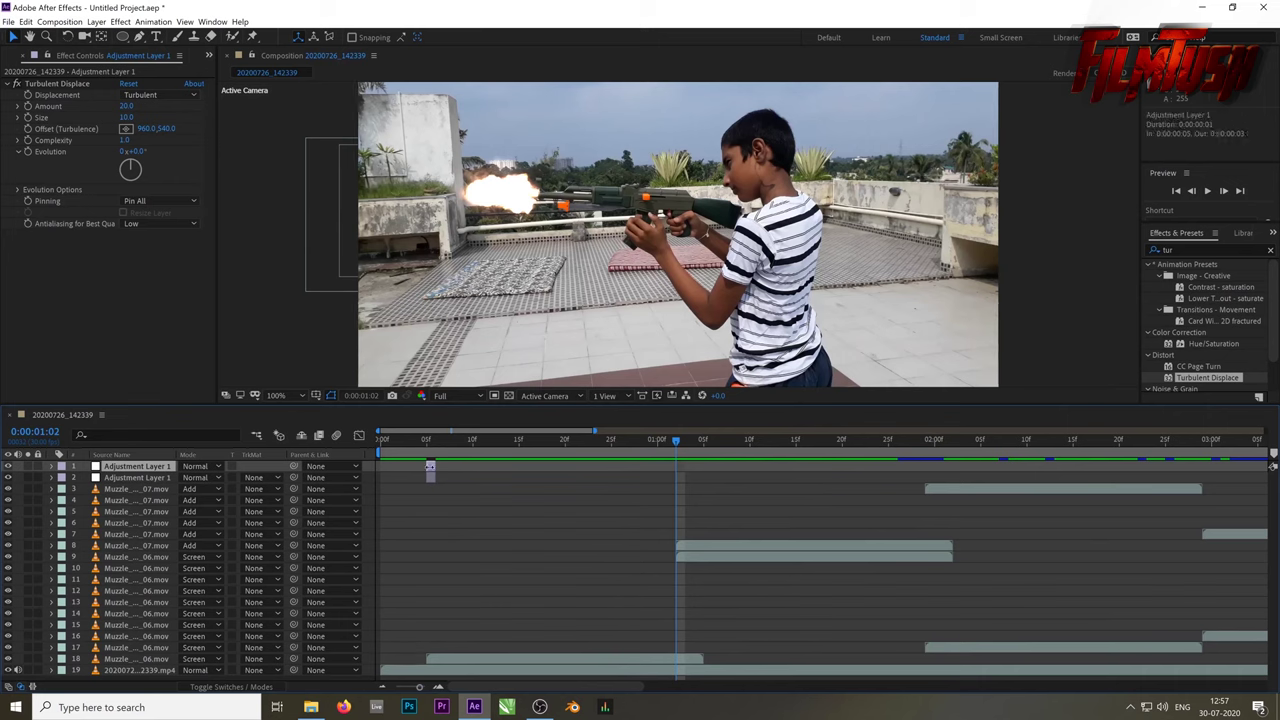
Move the copy to start at 0:00:01:02 and scrub ahead toward the next flash
left_click_drag(431, 467, 679, 474)
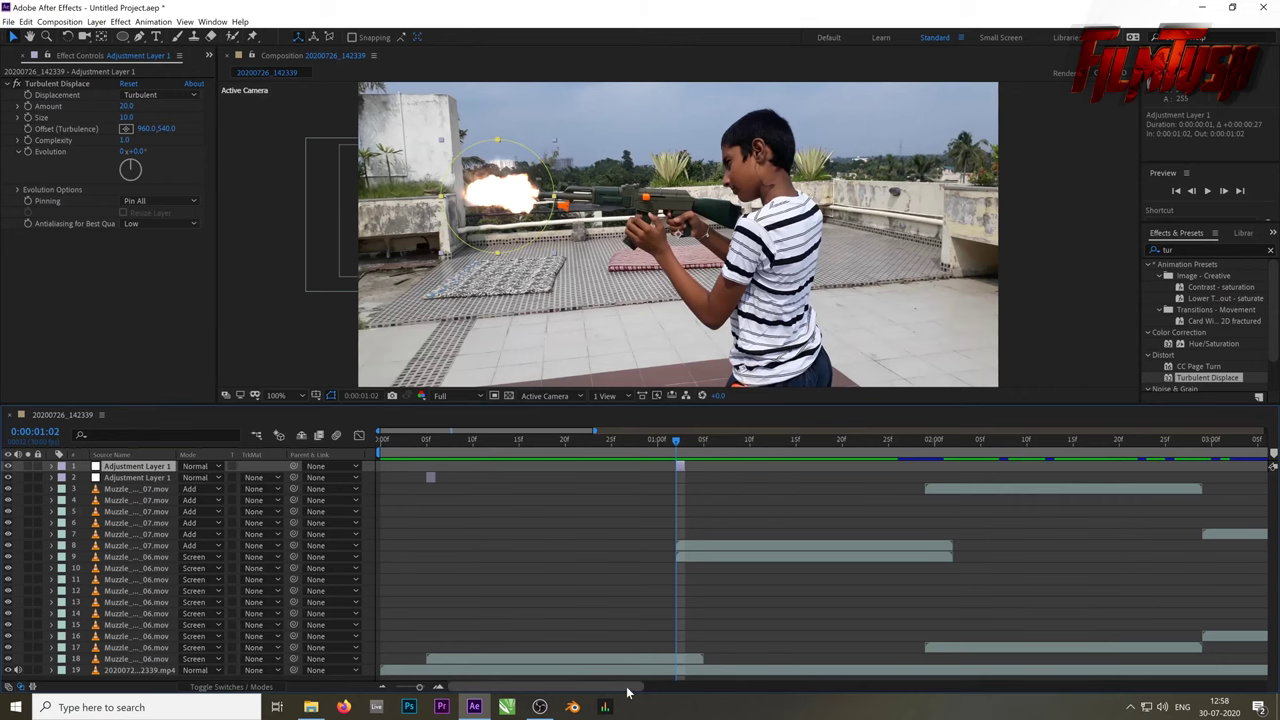
left_click_drag(627, 689, 633, 689)
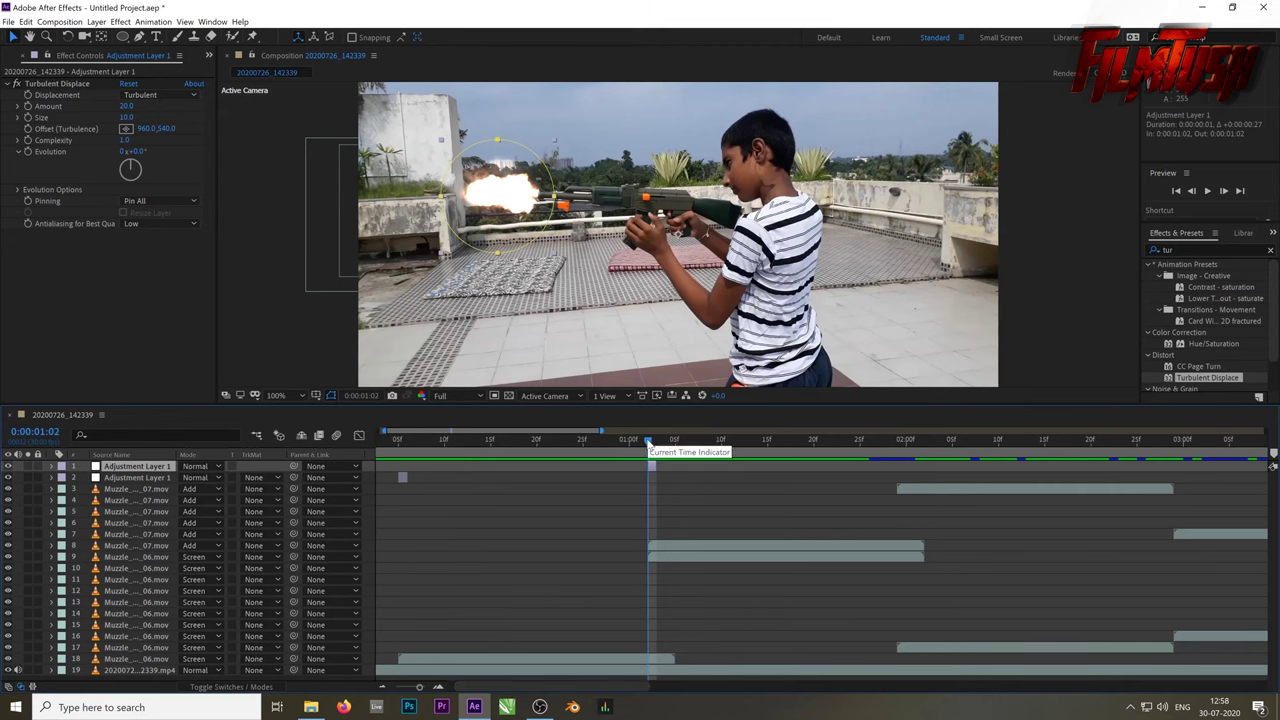
left_click_drag(650, 440, 771, 490)
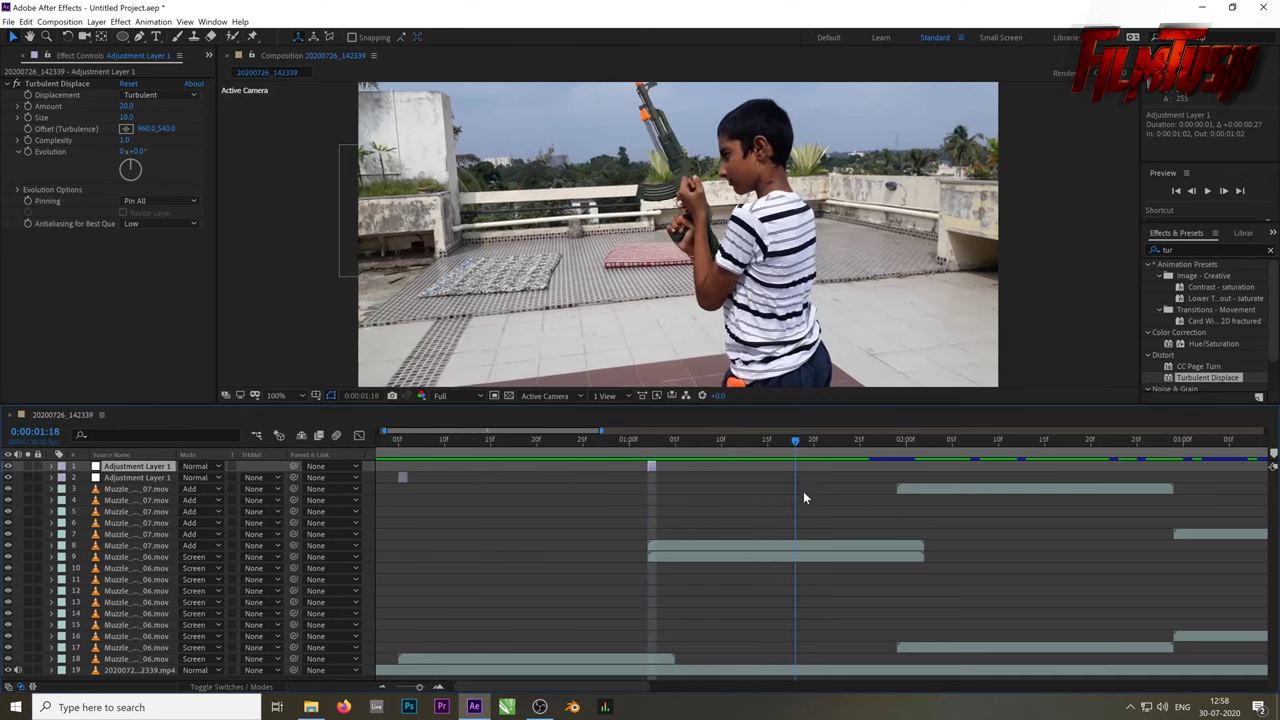
left_click_drag(771, 490, 890, 519)
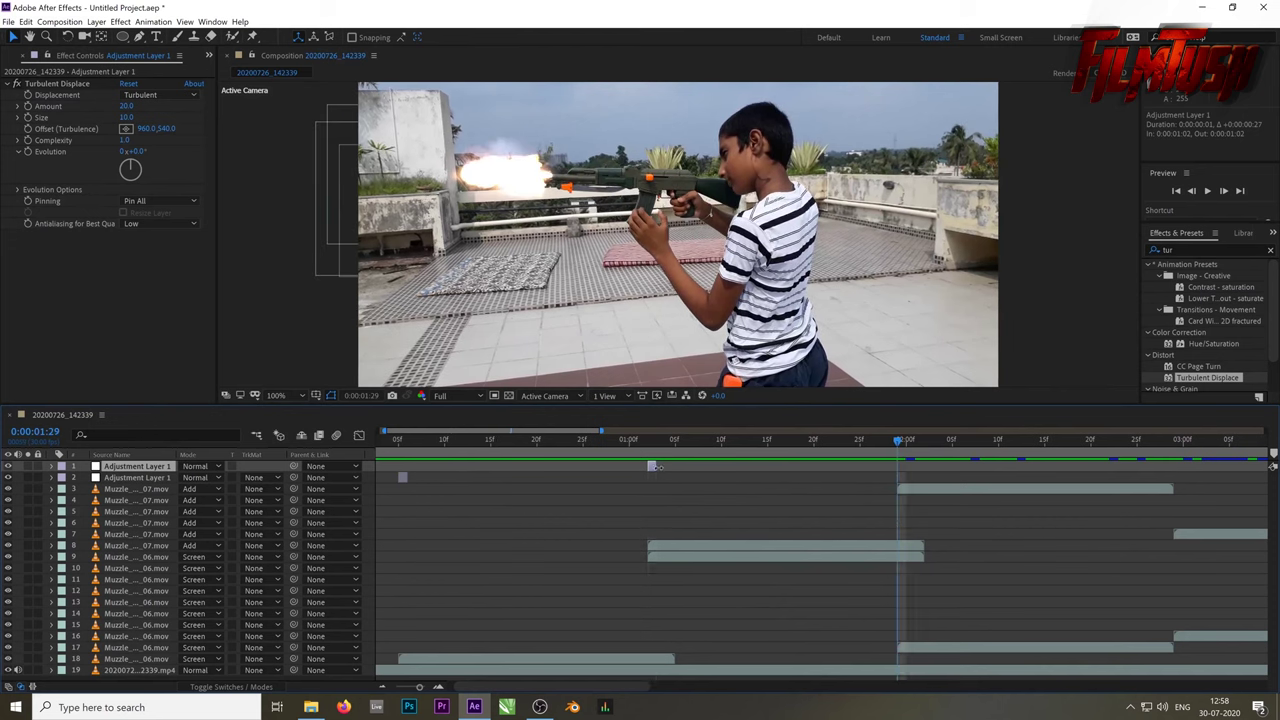
Duplicate the warp layer to the flash at 0:00:01:29 and widen its Mask 1 leftward
left_click_drag(652, 466, 652, 467)
key("ctrl+d")
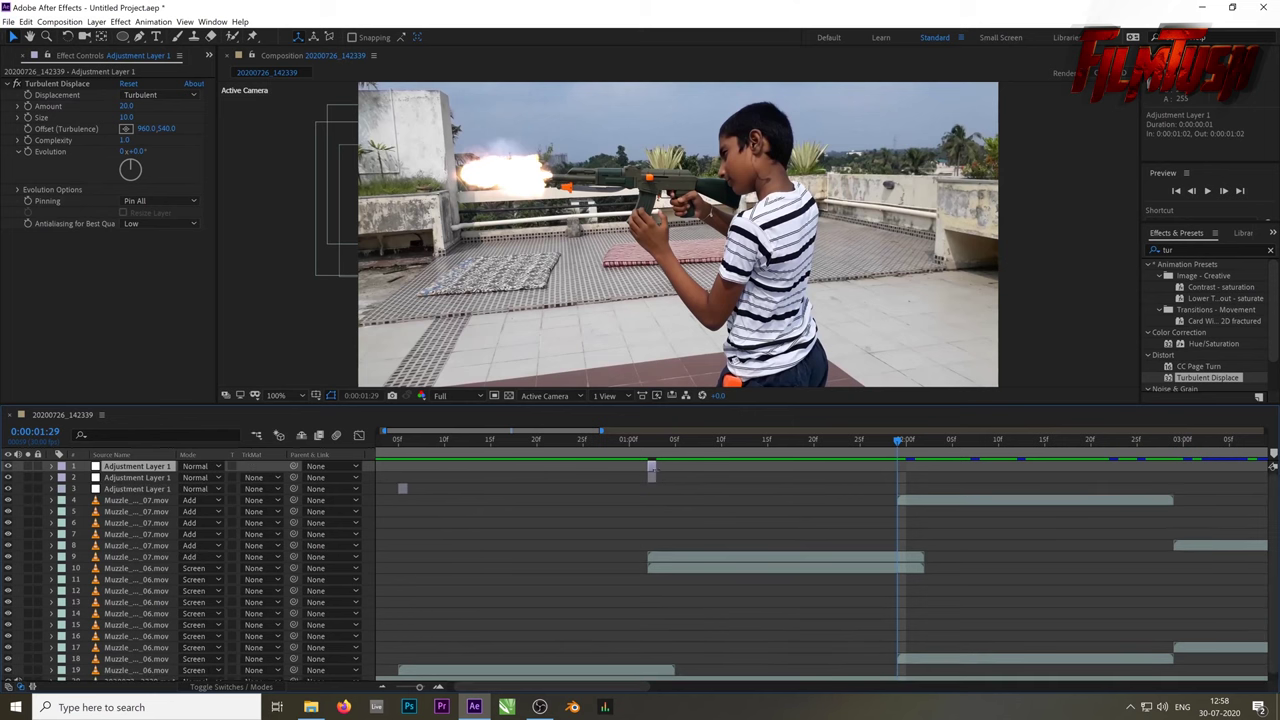
left_click_drag(652, 468, 902, 486)
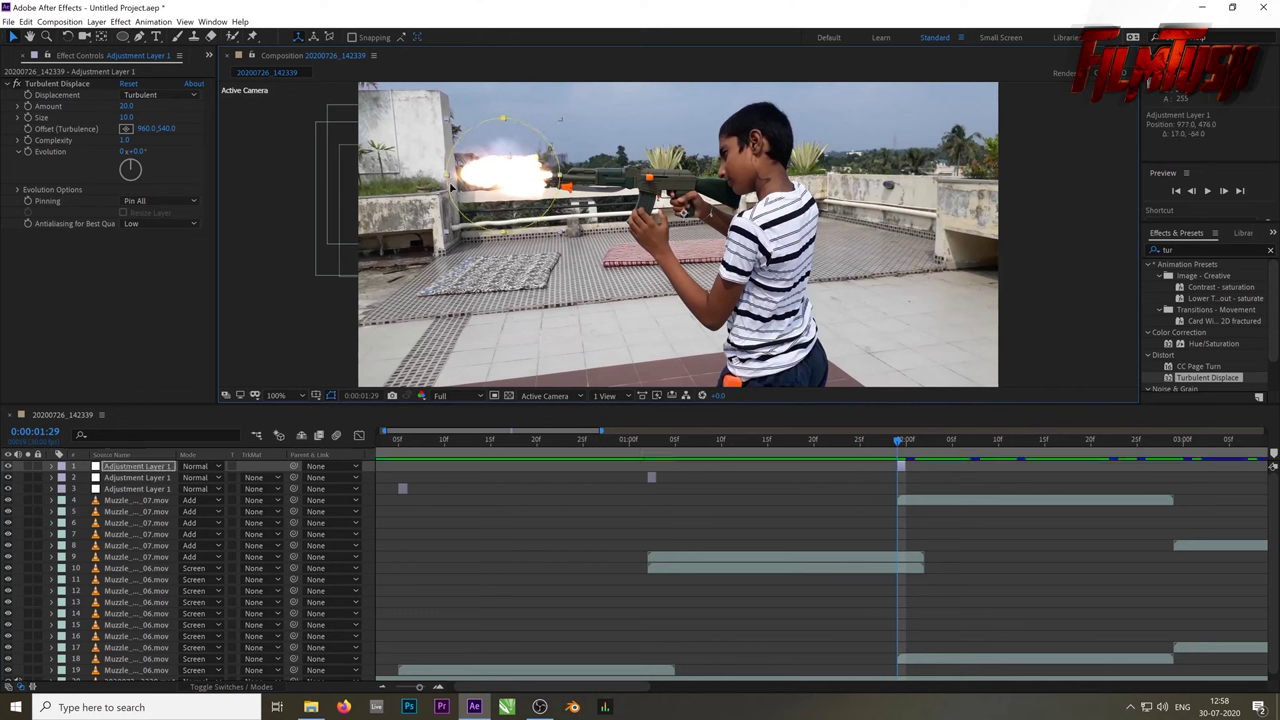
left_click(451, 187)
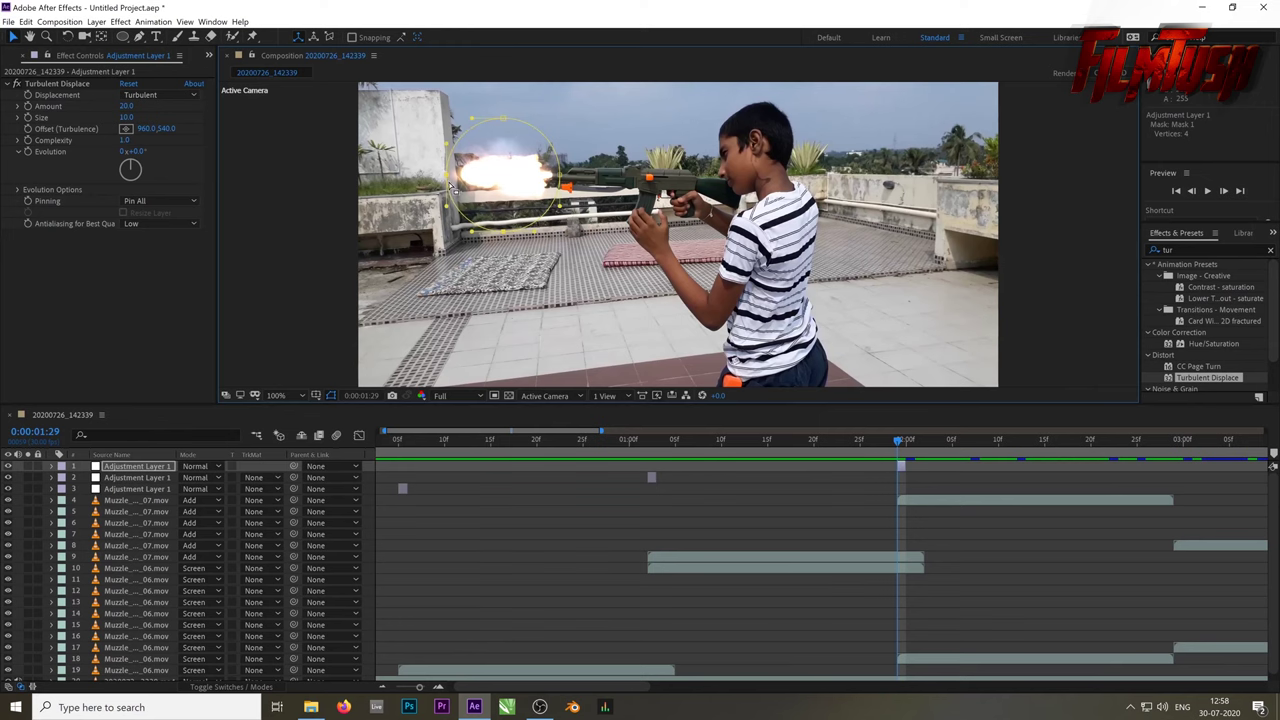
left_click_drag(451, 183, 435, 180)
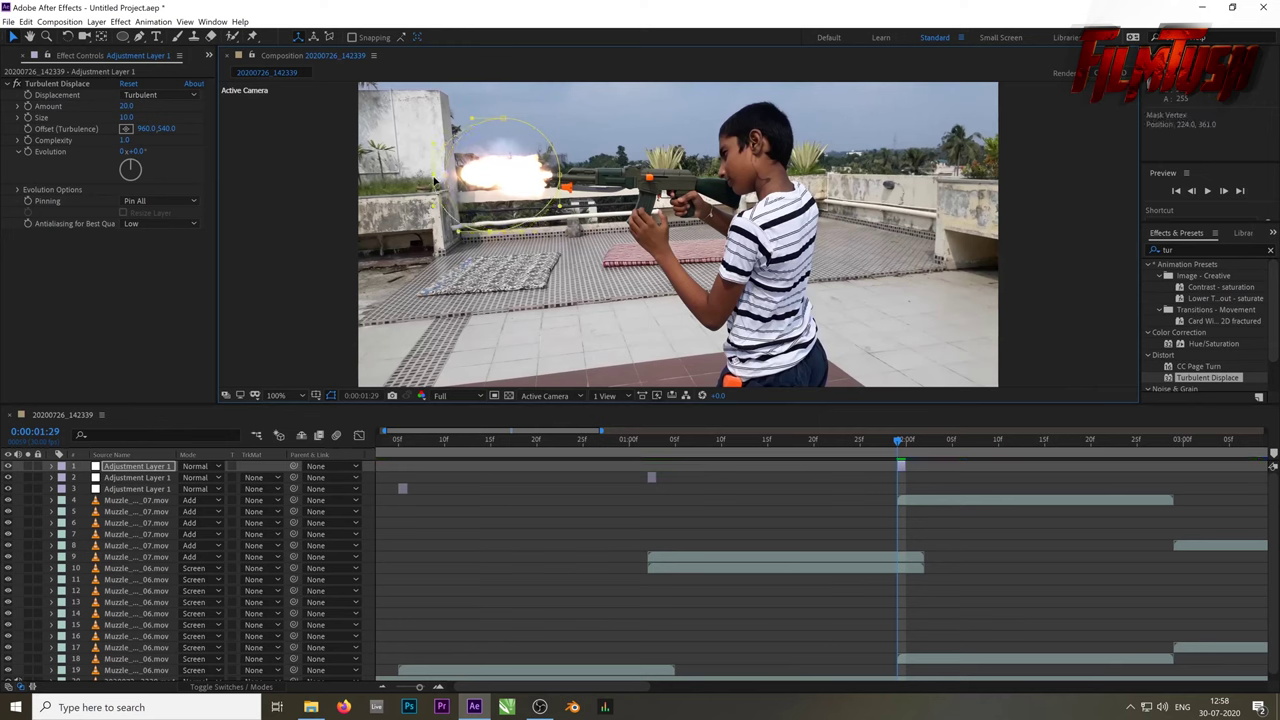
key("space")
key("space")
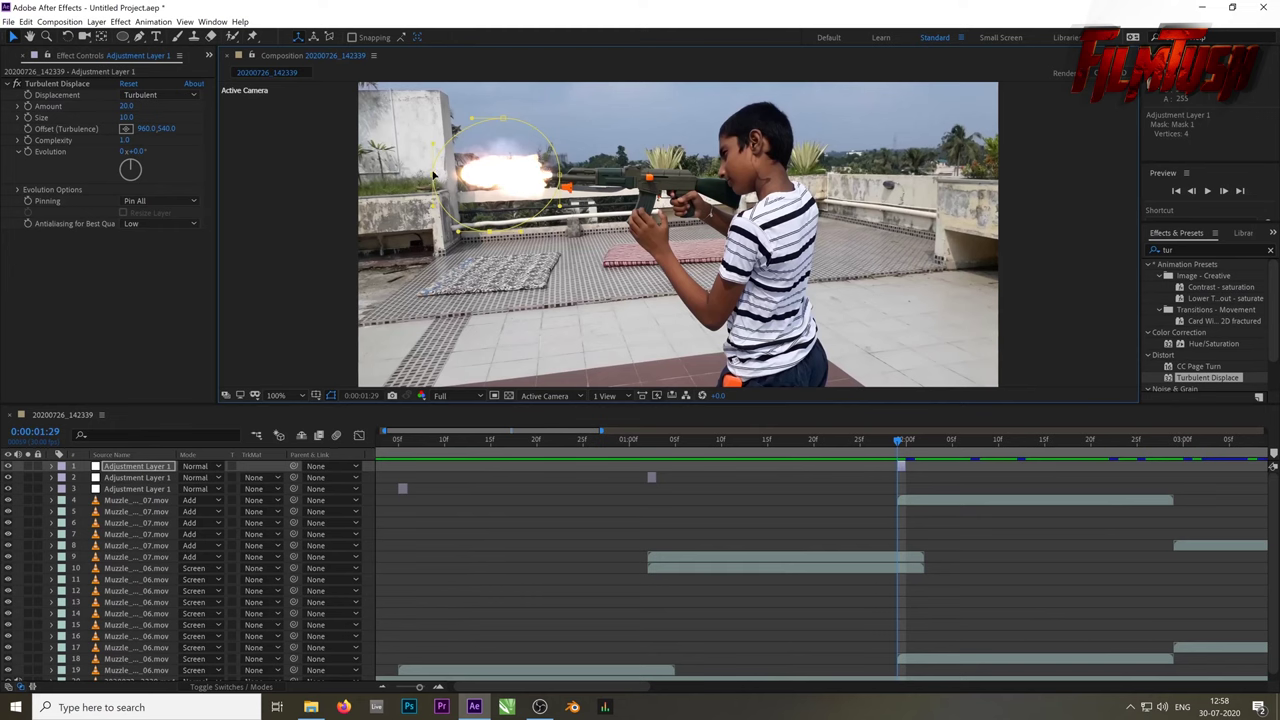
left_click_drag(434, 175, 430, 170)
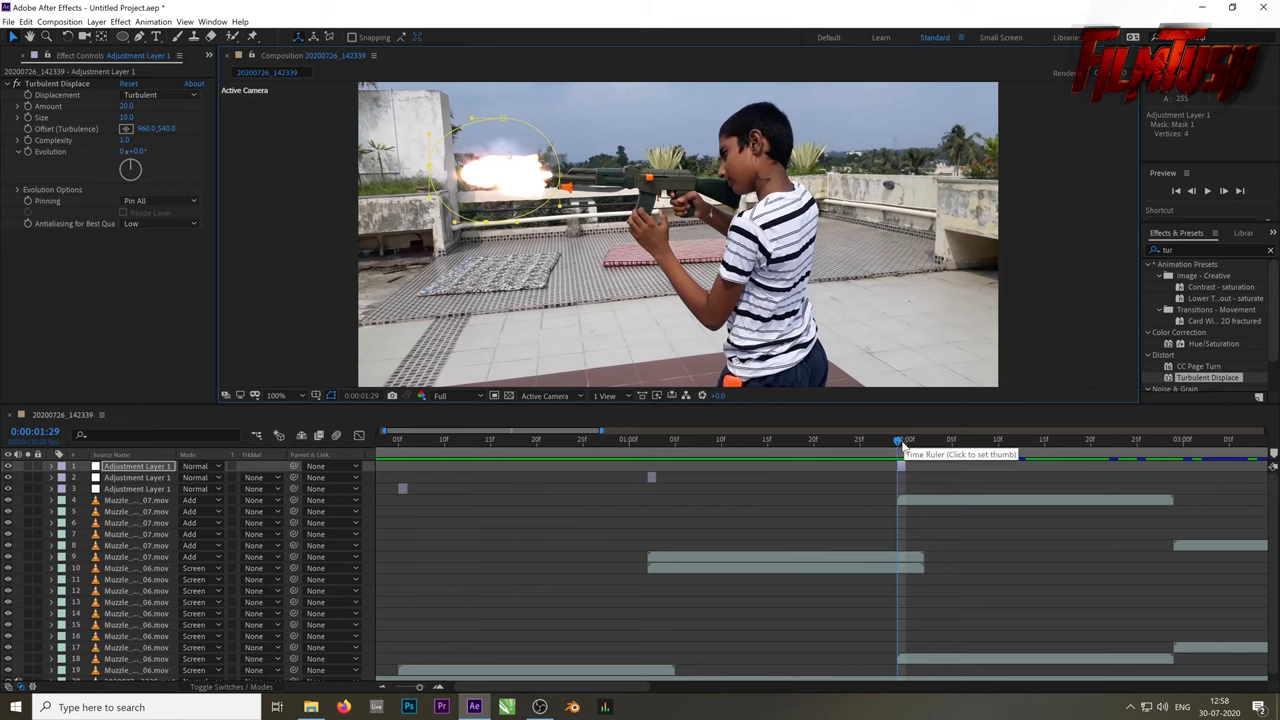
left_click_drag(898, 443, 1175, 491)
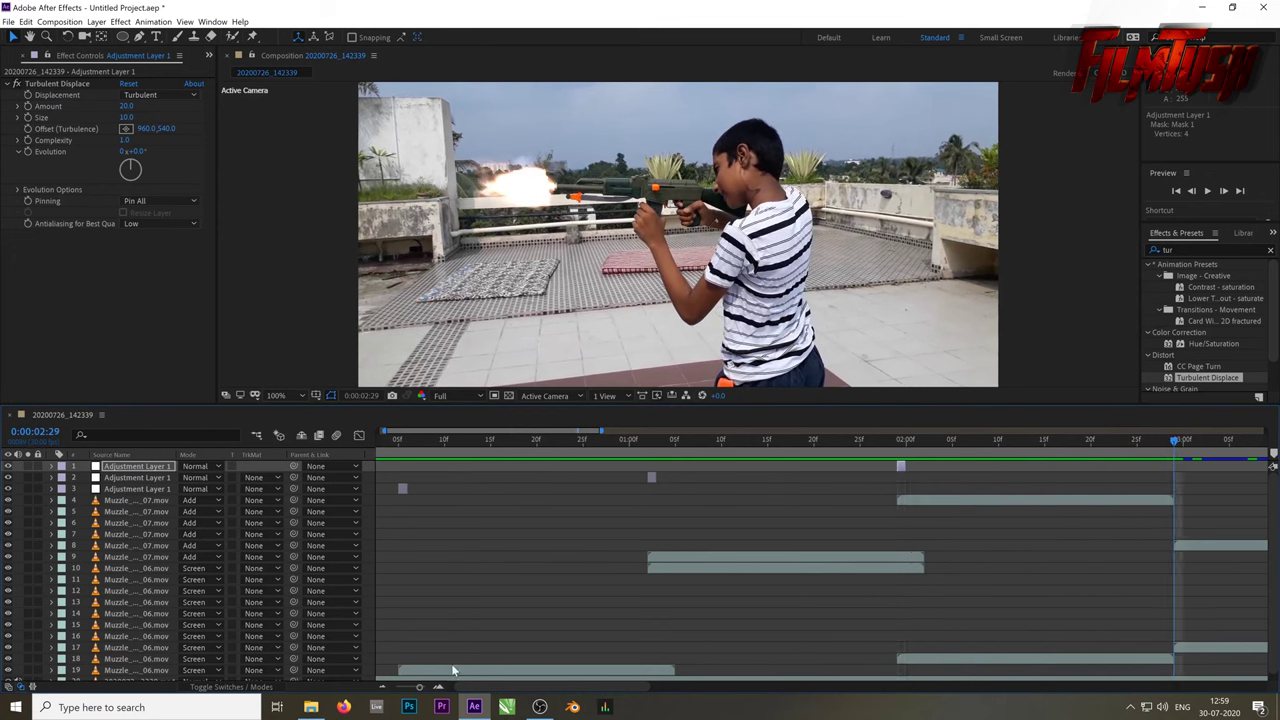
Undo the accidental clip shift, then duplicate the warp layer to 0:00:02:29 over that flash
left_click_drag(460, 675, 525, 682)
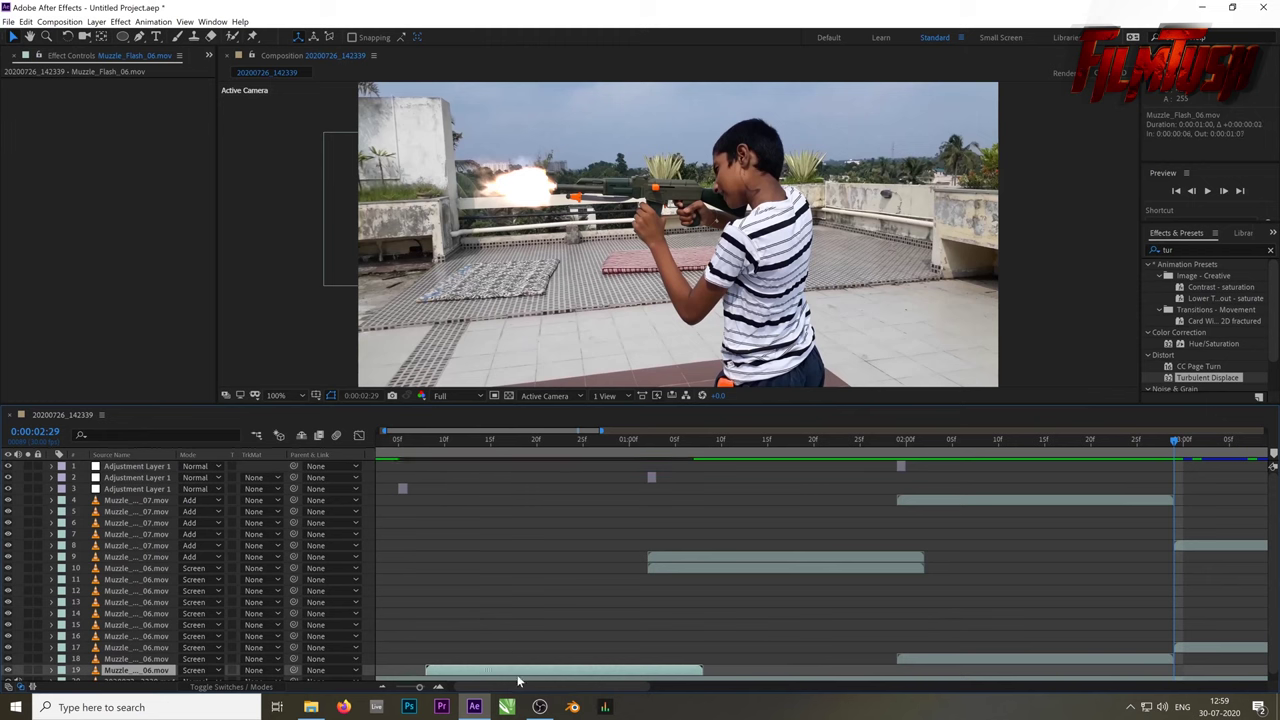
key("ctrl+z")
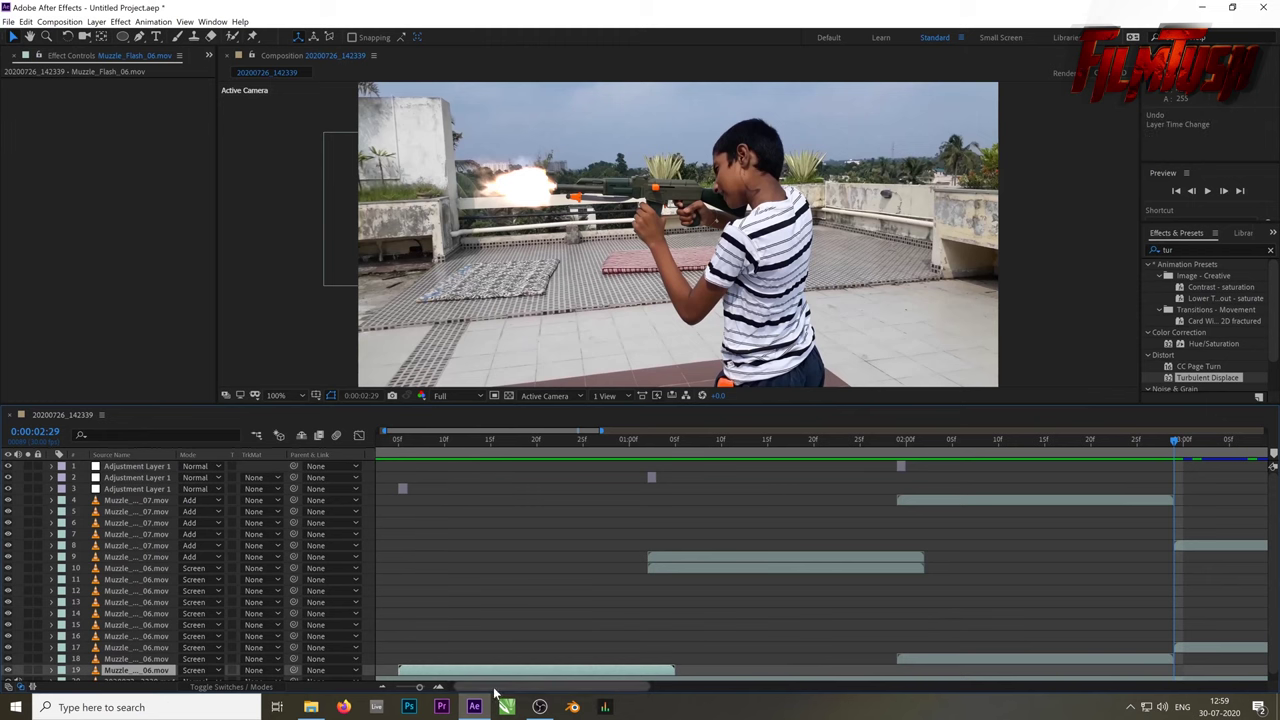
left_click_drag(494, 688, 568, 700)
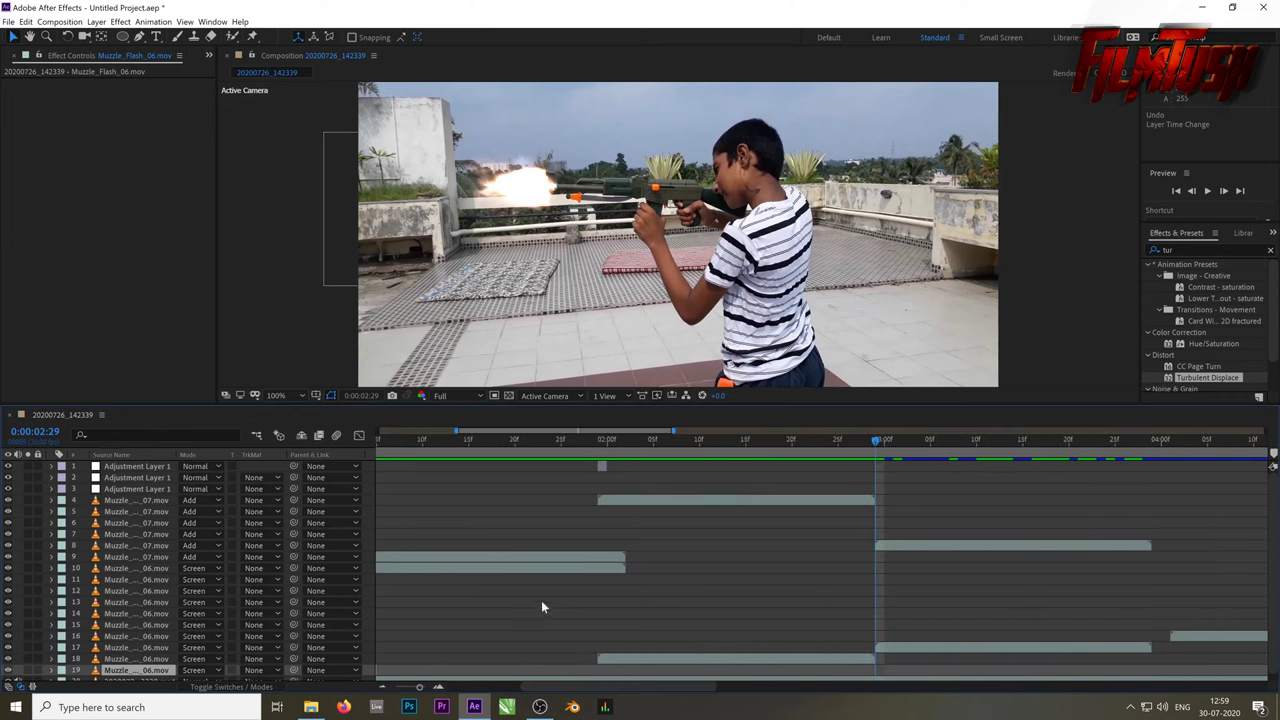
left_click(602, 467)
key("ctrl+d")
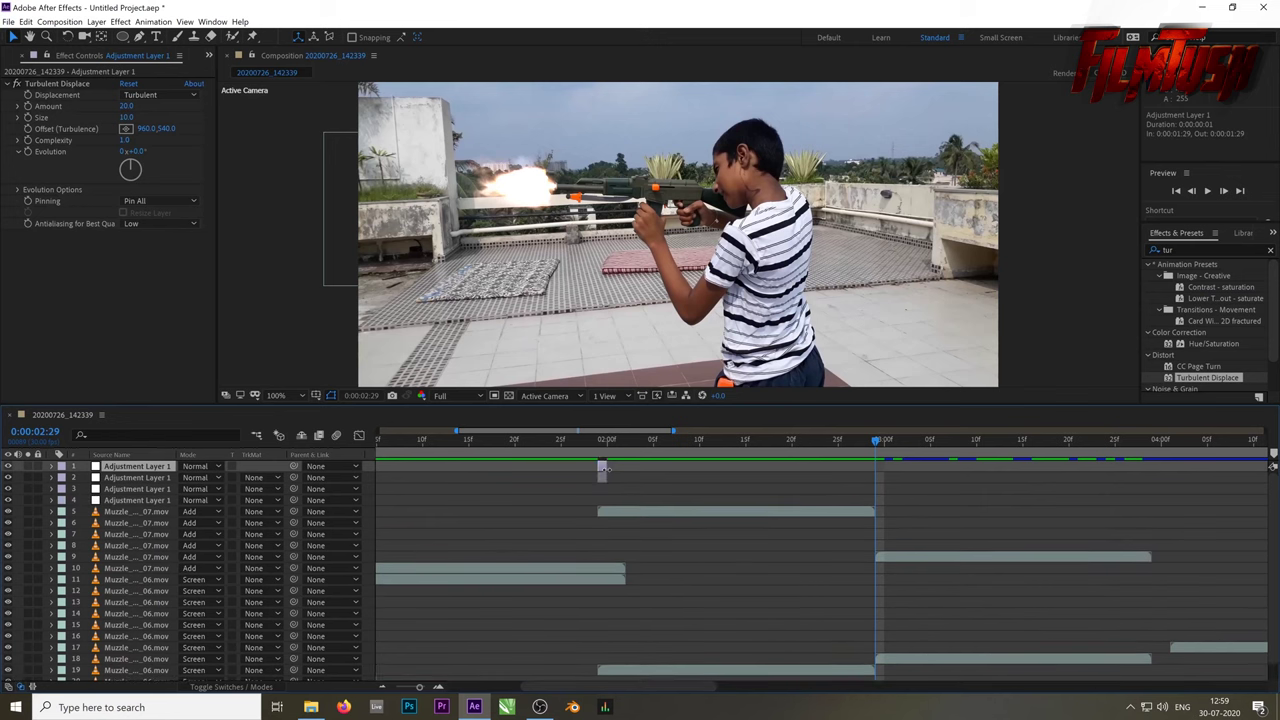
left_click_drag(601, 467, 877, 467)
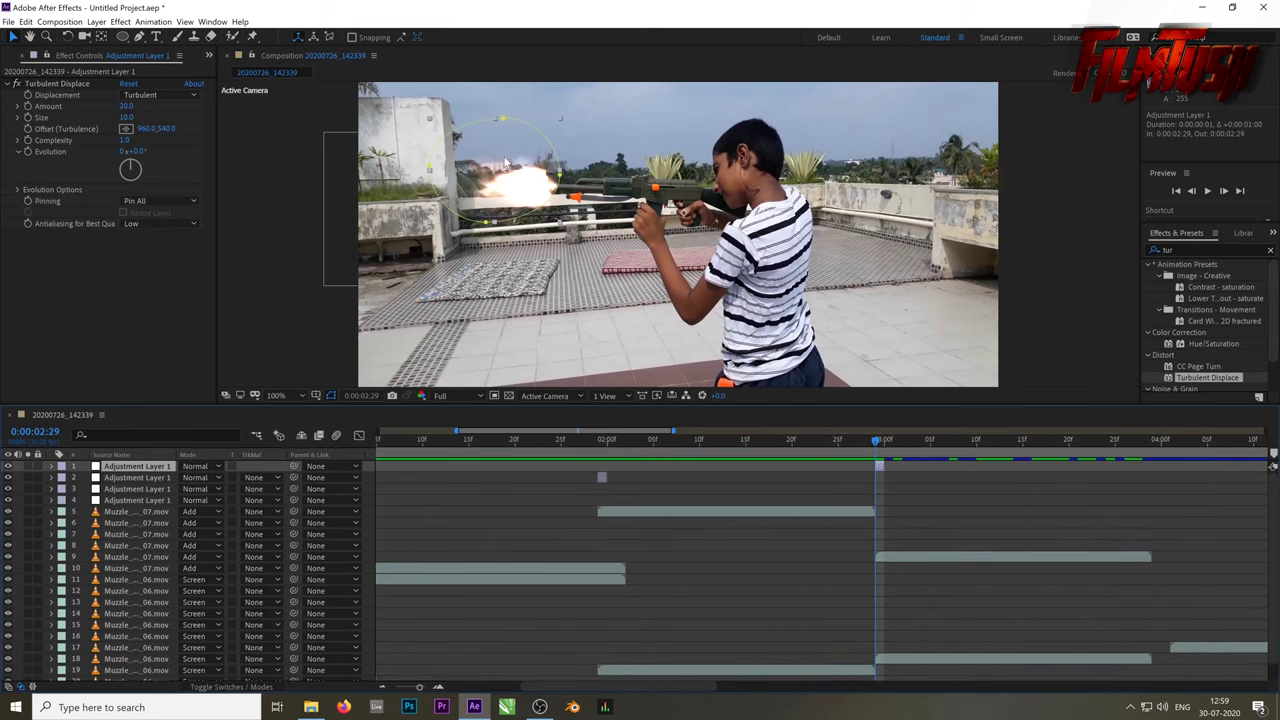
left_click_drag(505, 159, 514, 176)
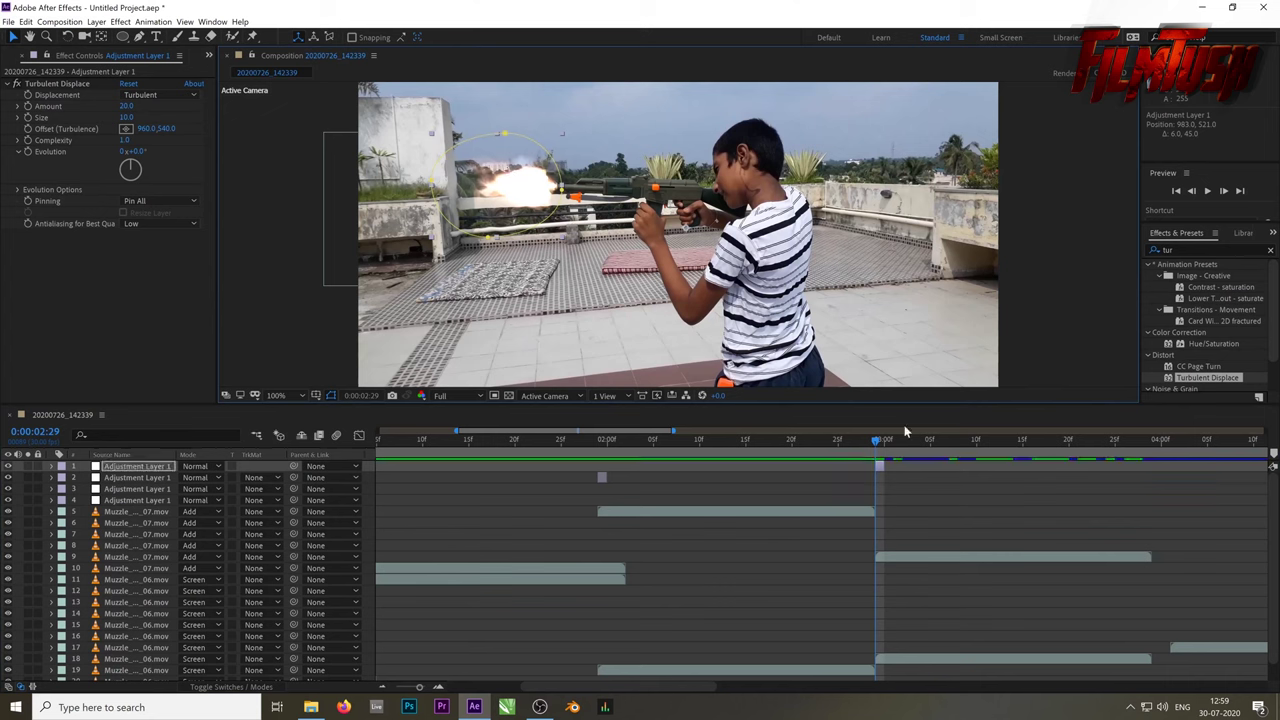
left_click_drag(881, 442, 1170, 512)
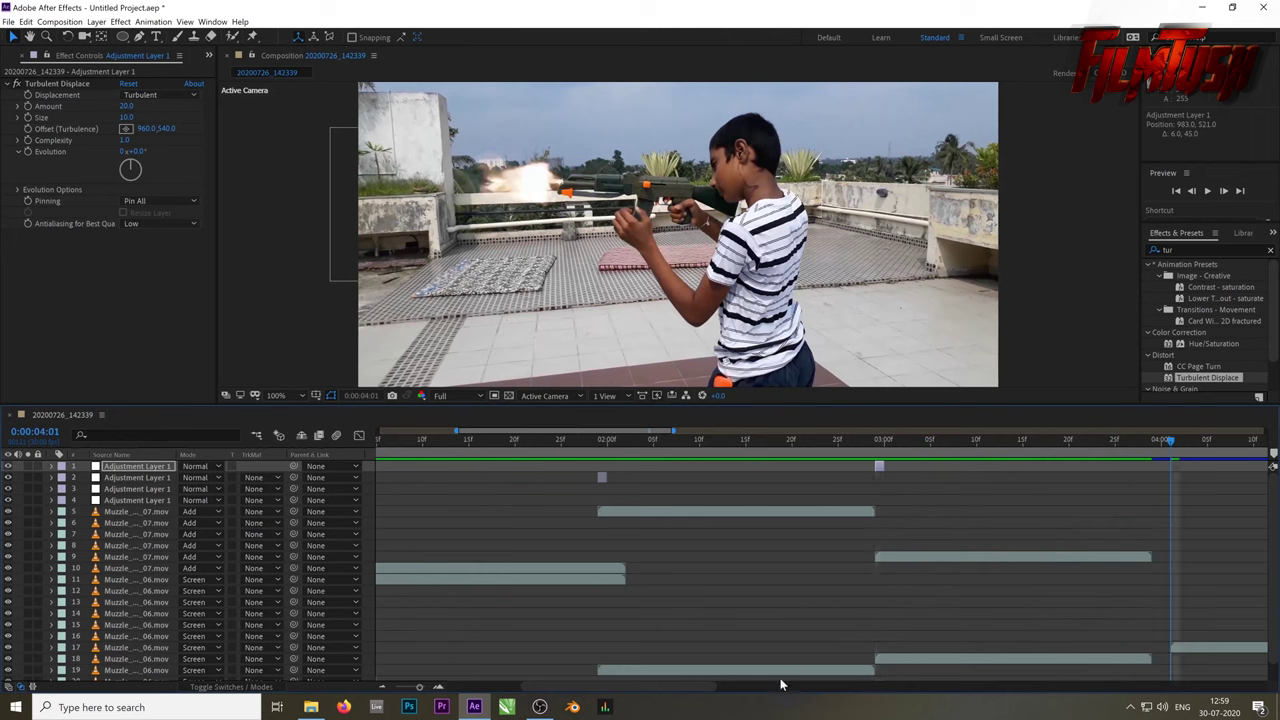
Duplicate the warp adjustment layer to 0:00:04:01, fit its mask over the flash, and preview
left_click_drag(705, 686, 791, 700)
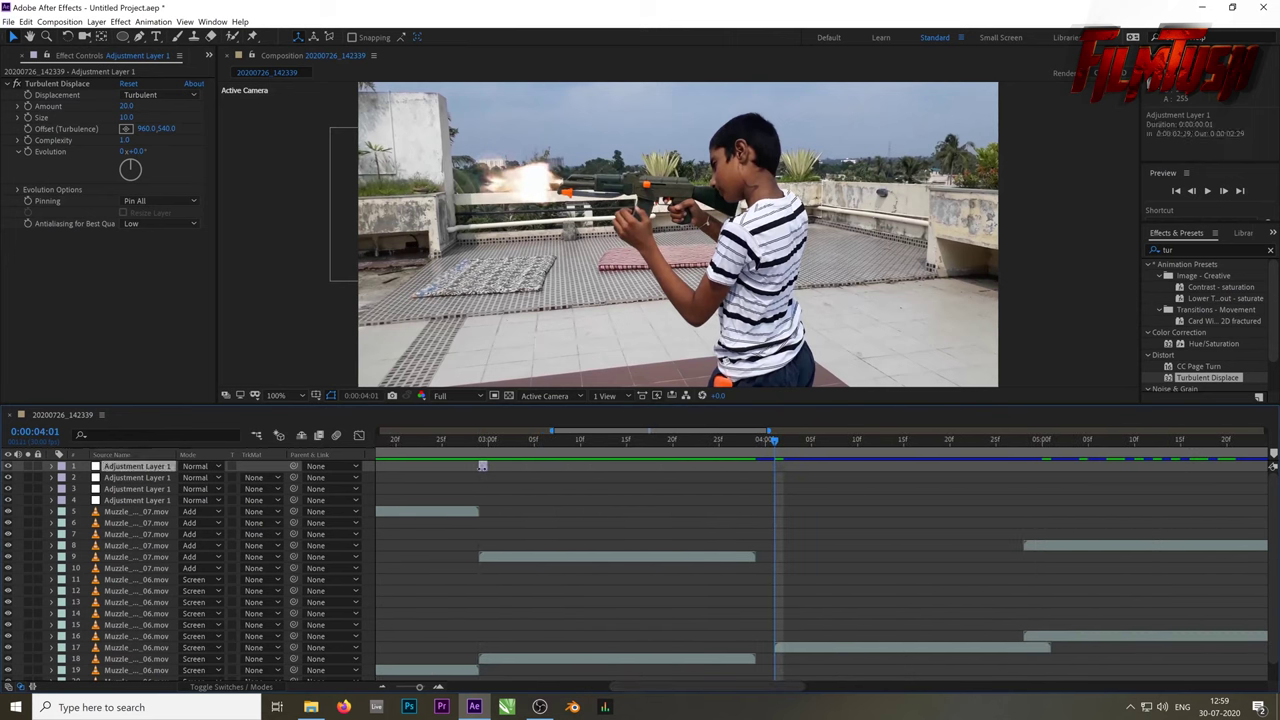
key("ctrl+d")
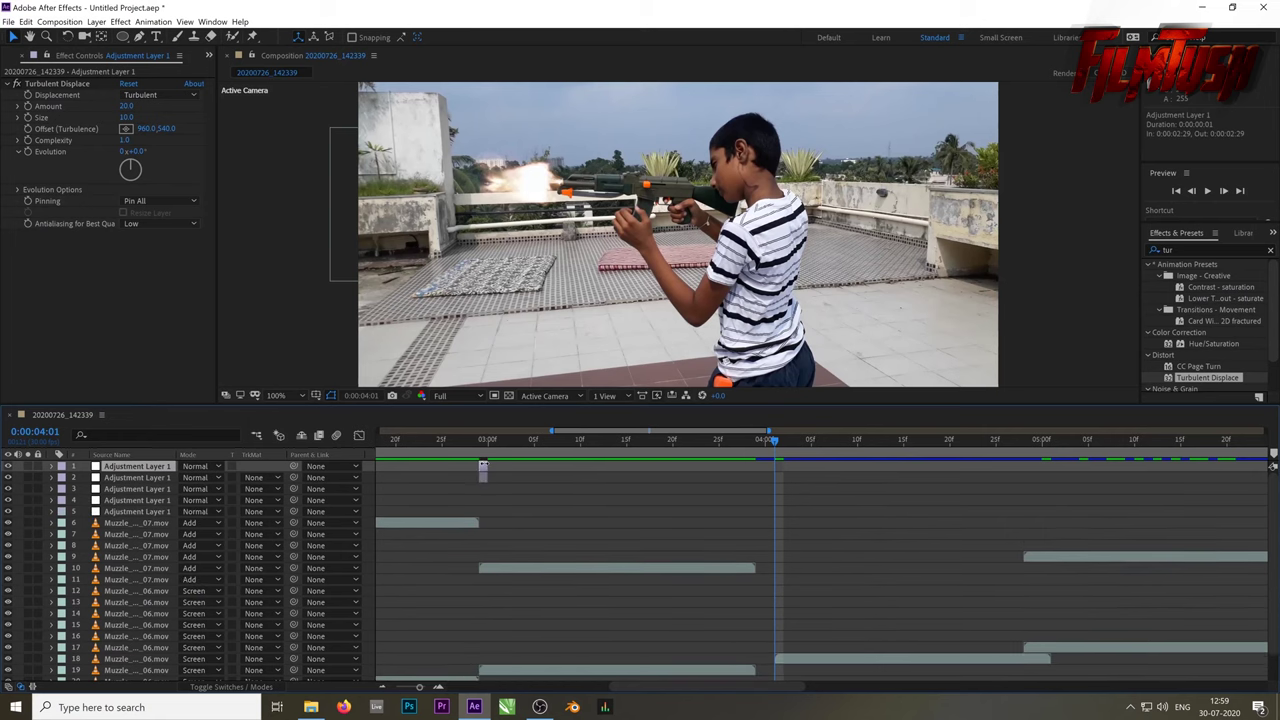
left_click_drag(484, 470, 779, 477)
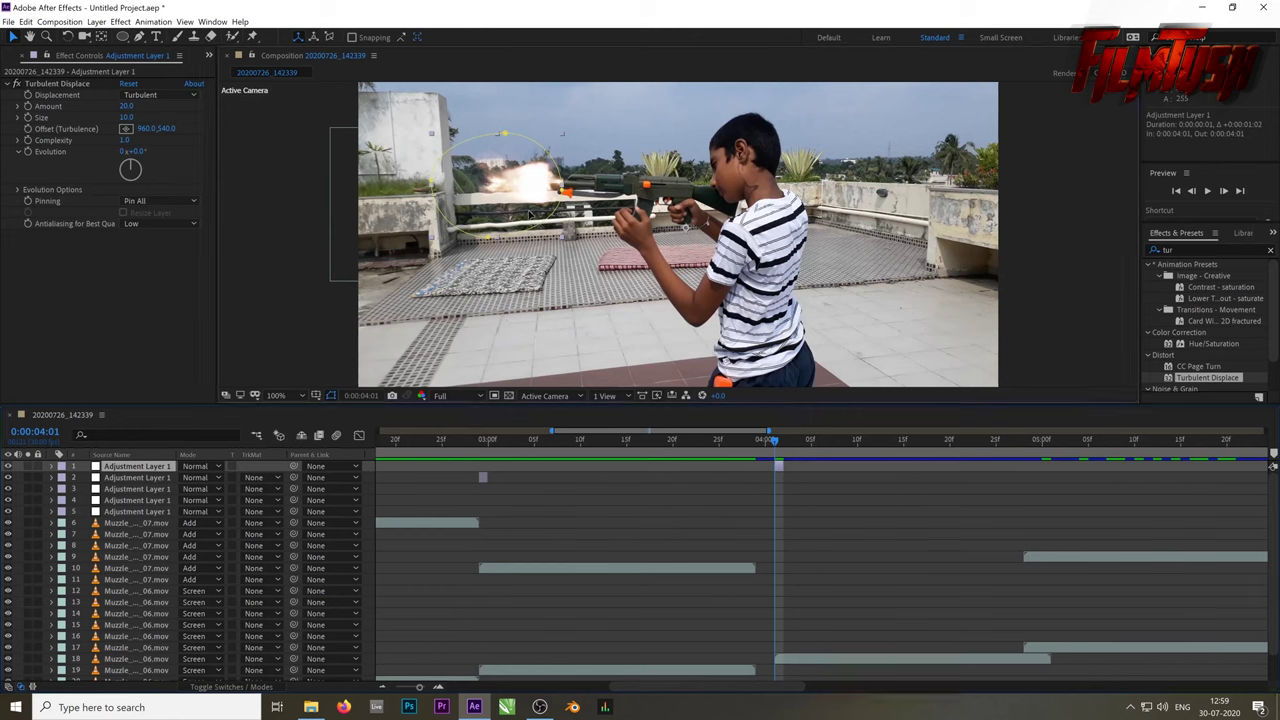
left_click_drag(530, 216, 533, 212)
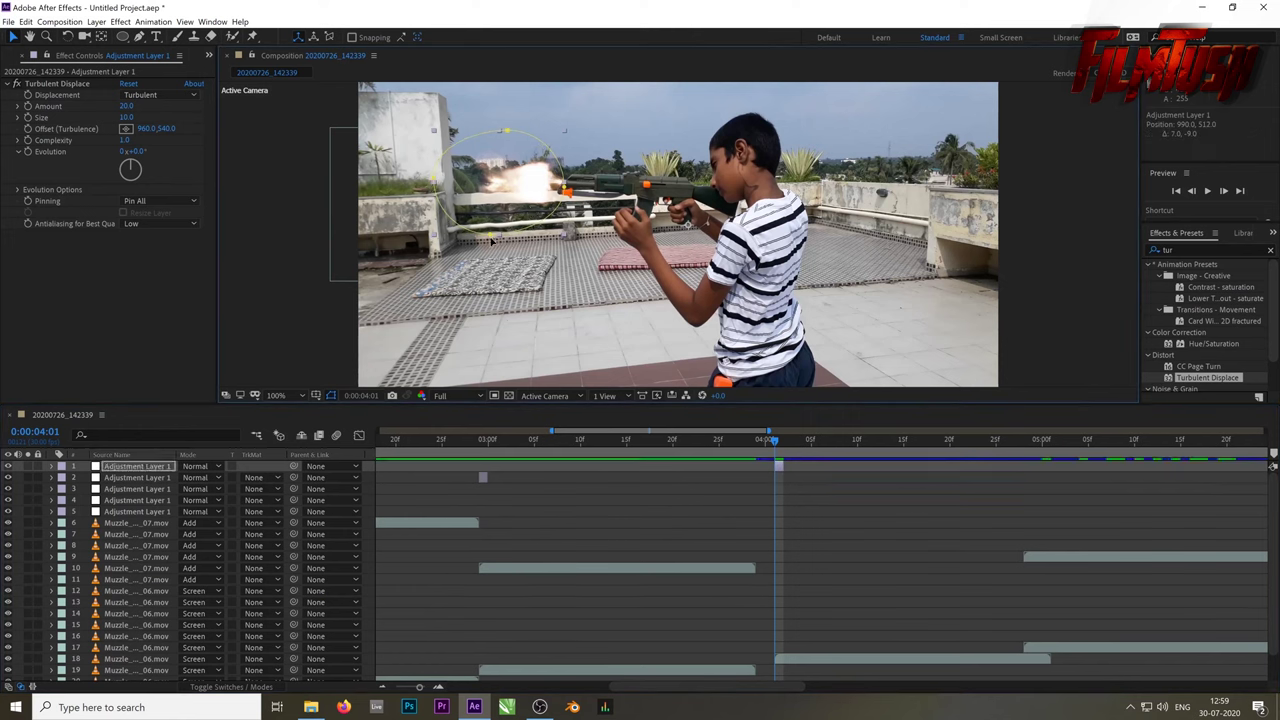
left_click_drag(491, 237, 496, 234)
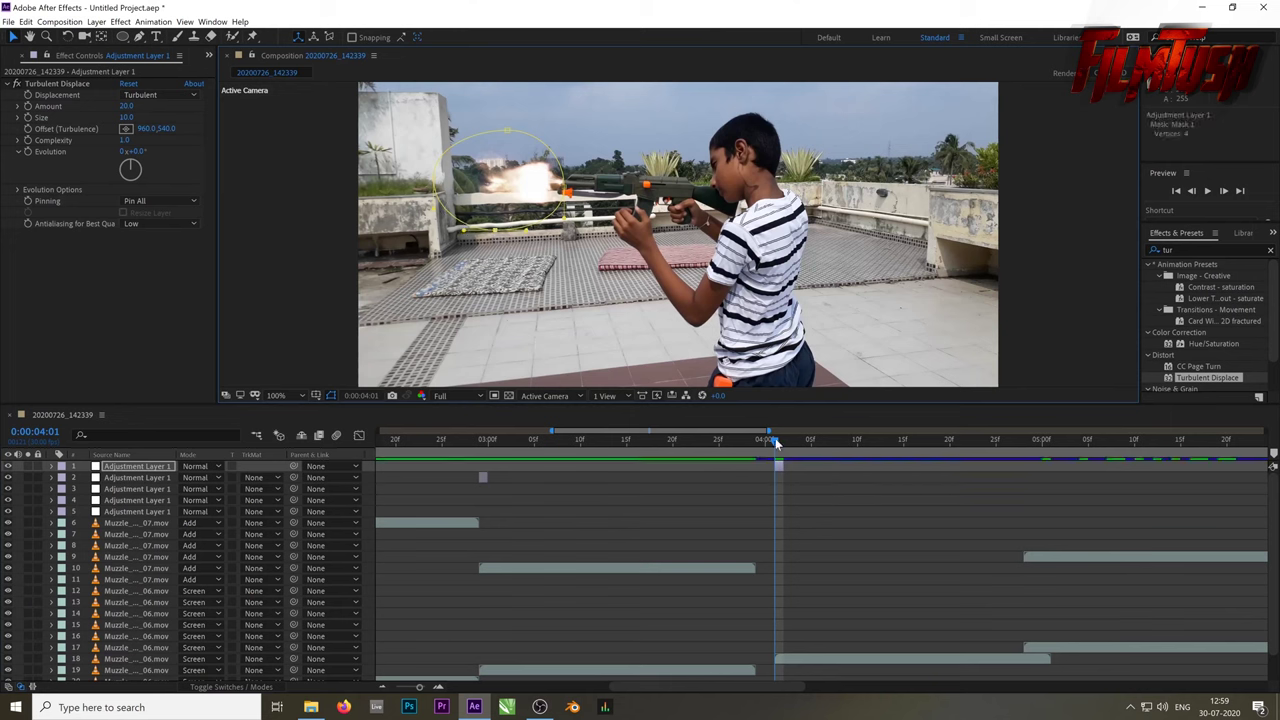
key("space")
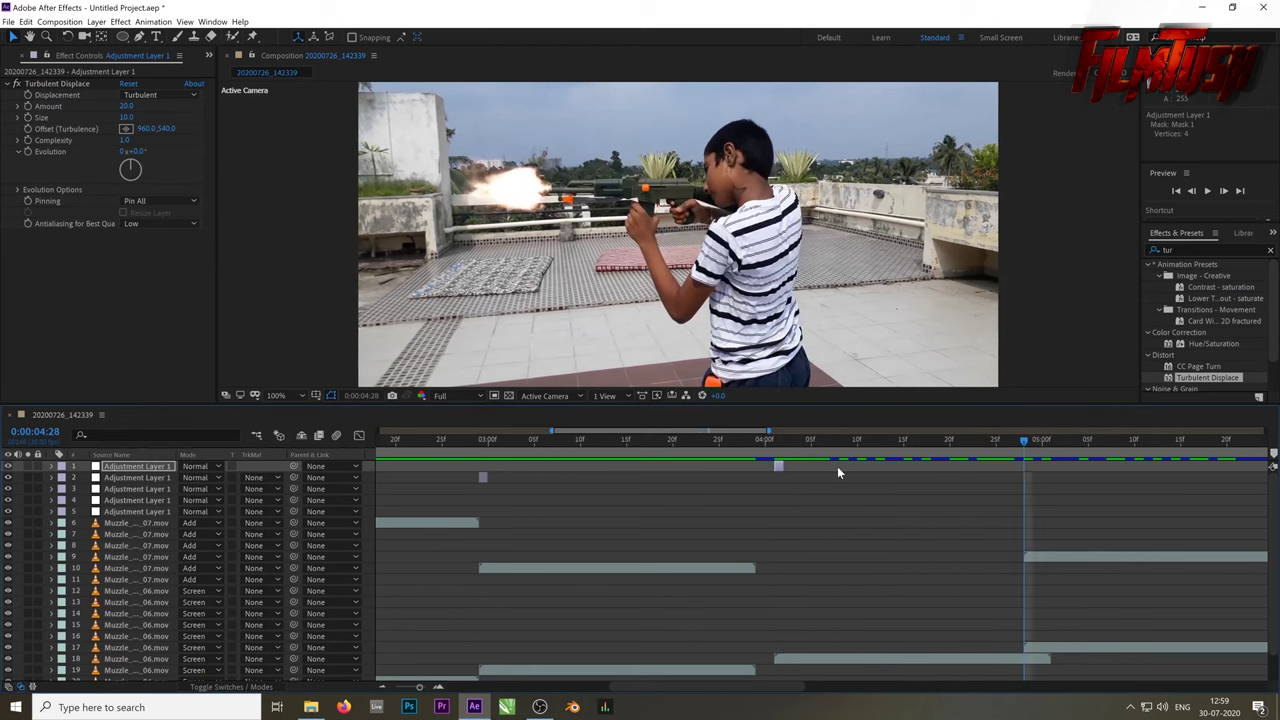
Add a one-frame heat-distortion copy at the 4:28 muzzle flash, positioned over the flash
left_click(779, 466)
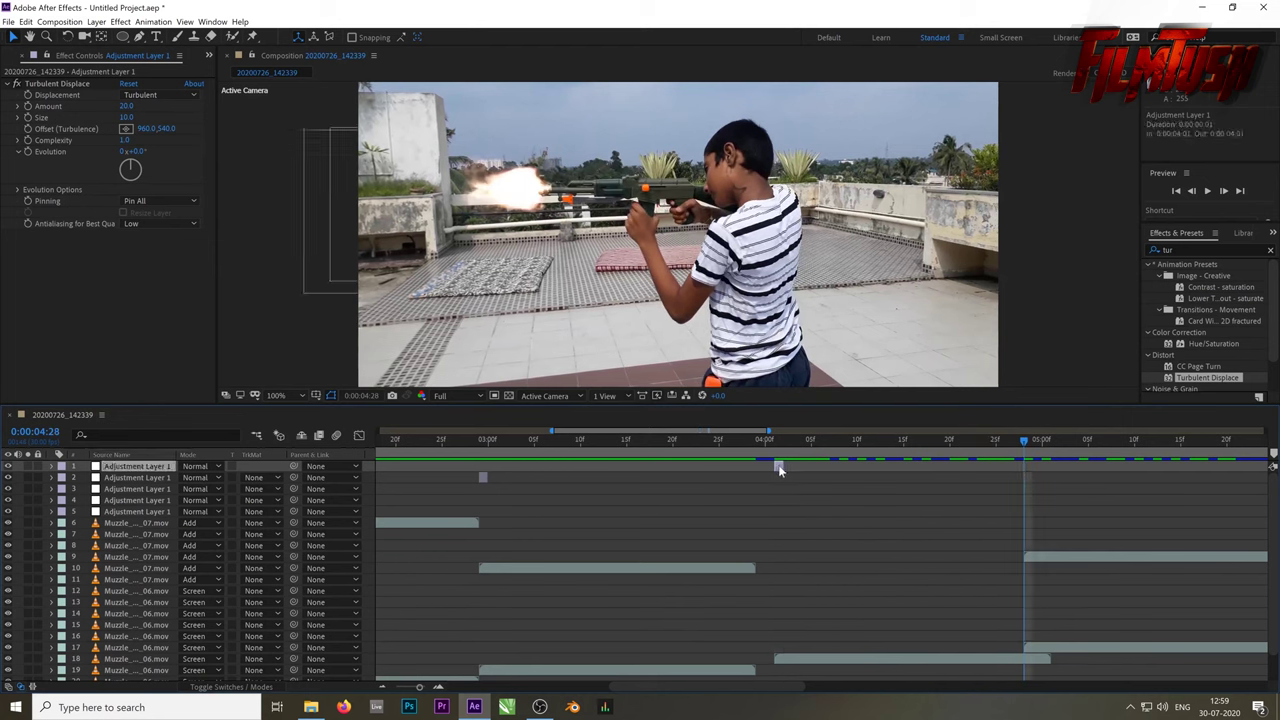
key("ctrl+shift+a")
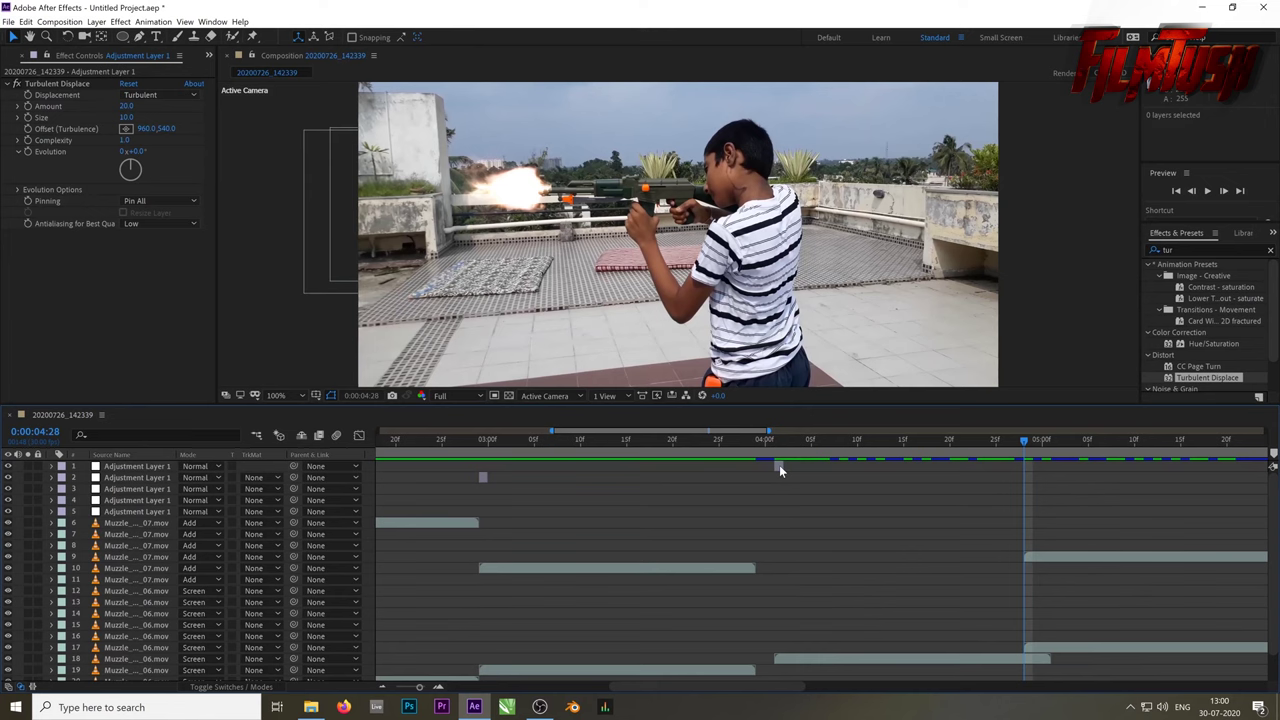
left_click(779, 466)
key("ctrl+d")
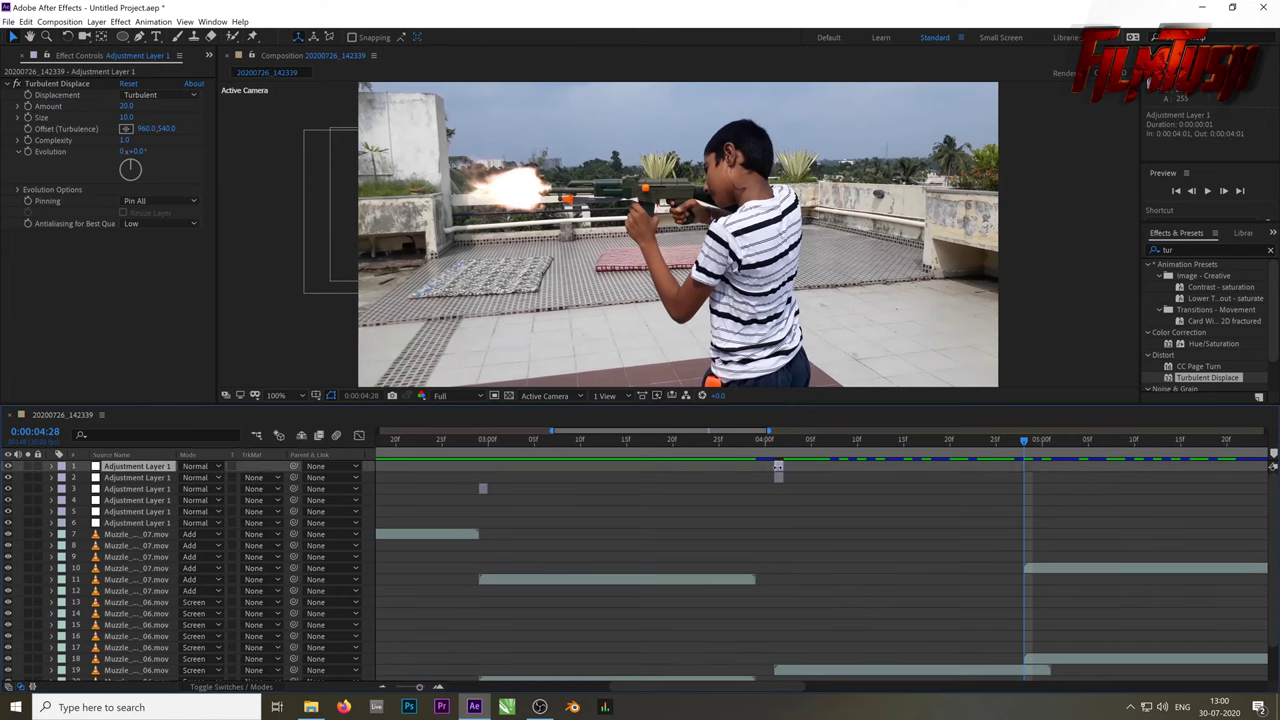
left_click_drag(778, 466, 988, 477)
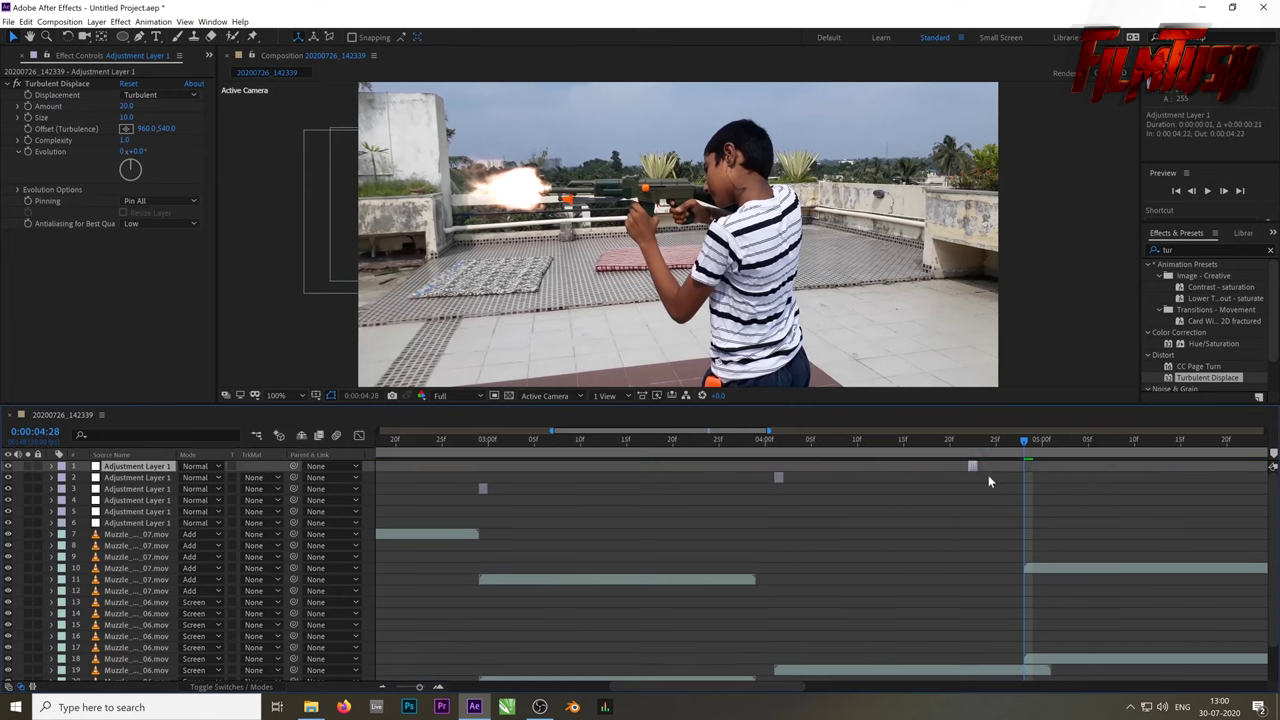
key("space")
key("space")
left_click_drag(1022, 440, 1028, 469)
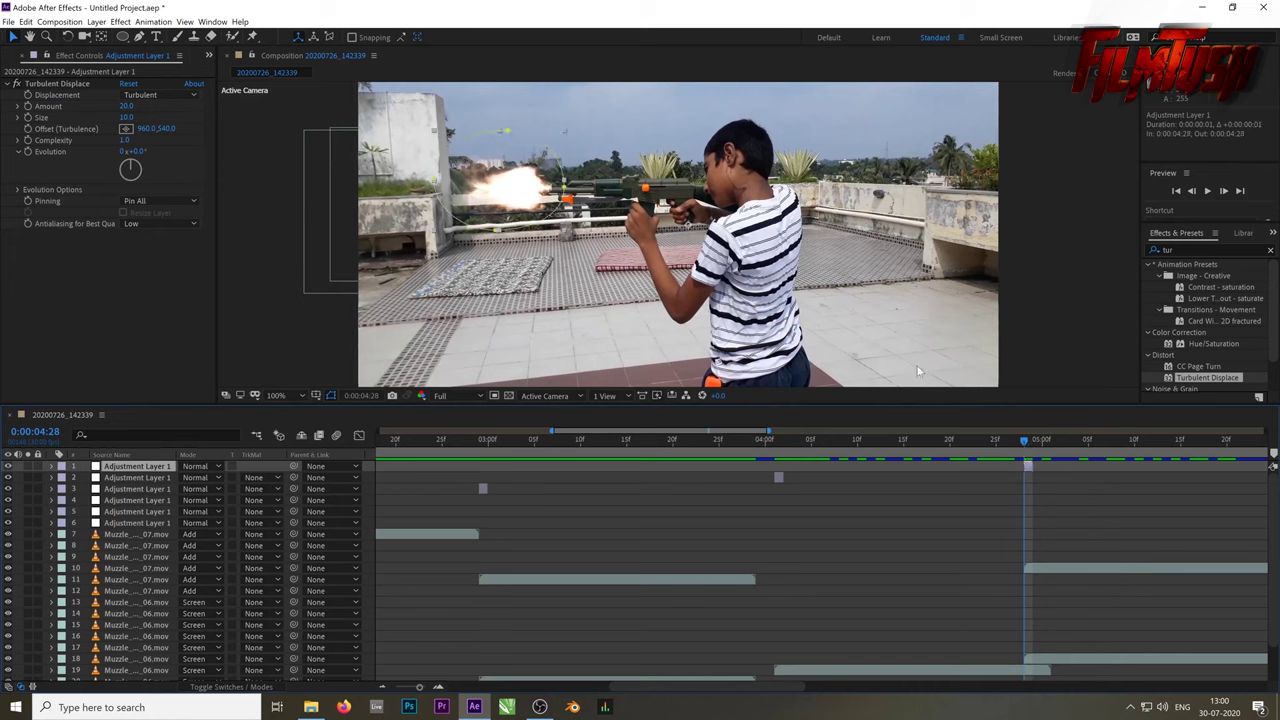
left_click(518, 226)
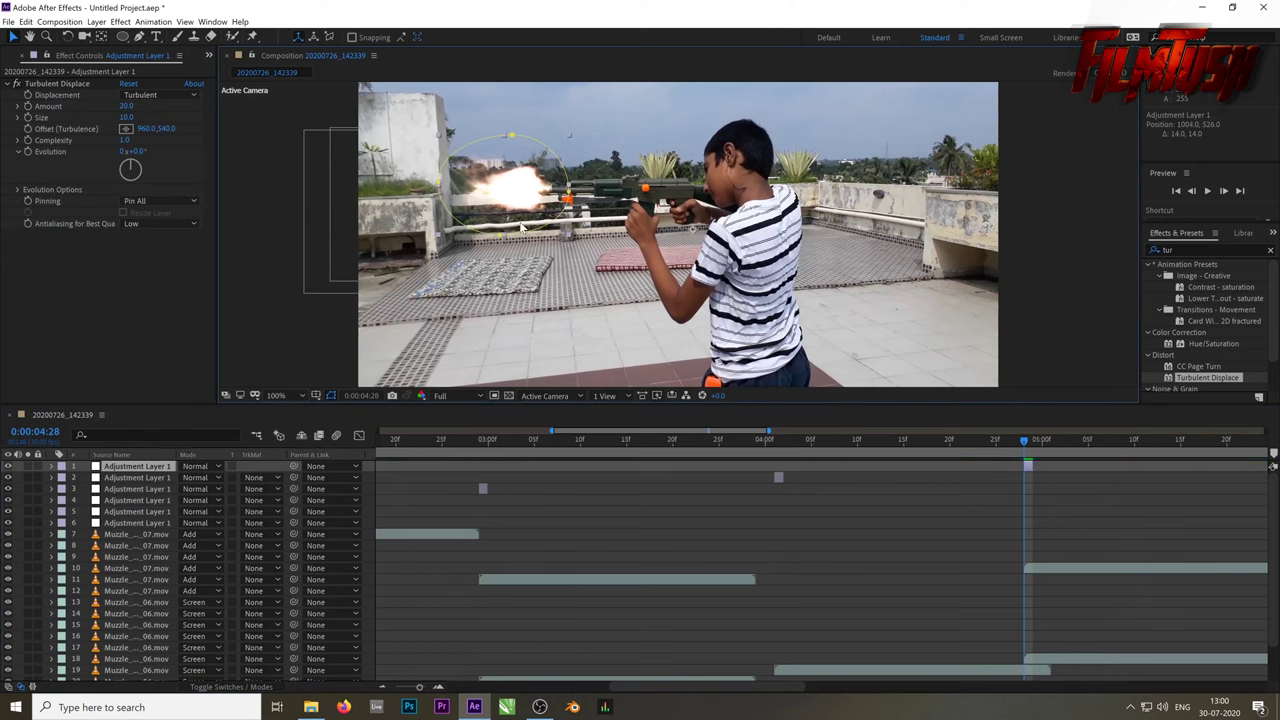
left_click_drag(722, 683, 844, 695)
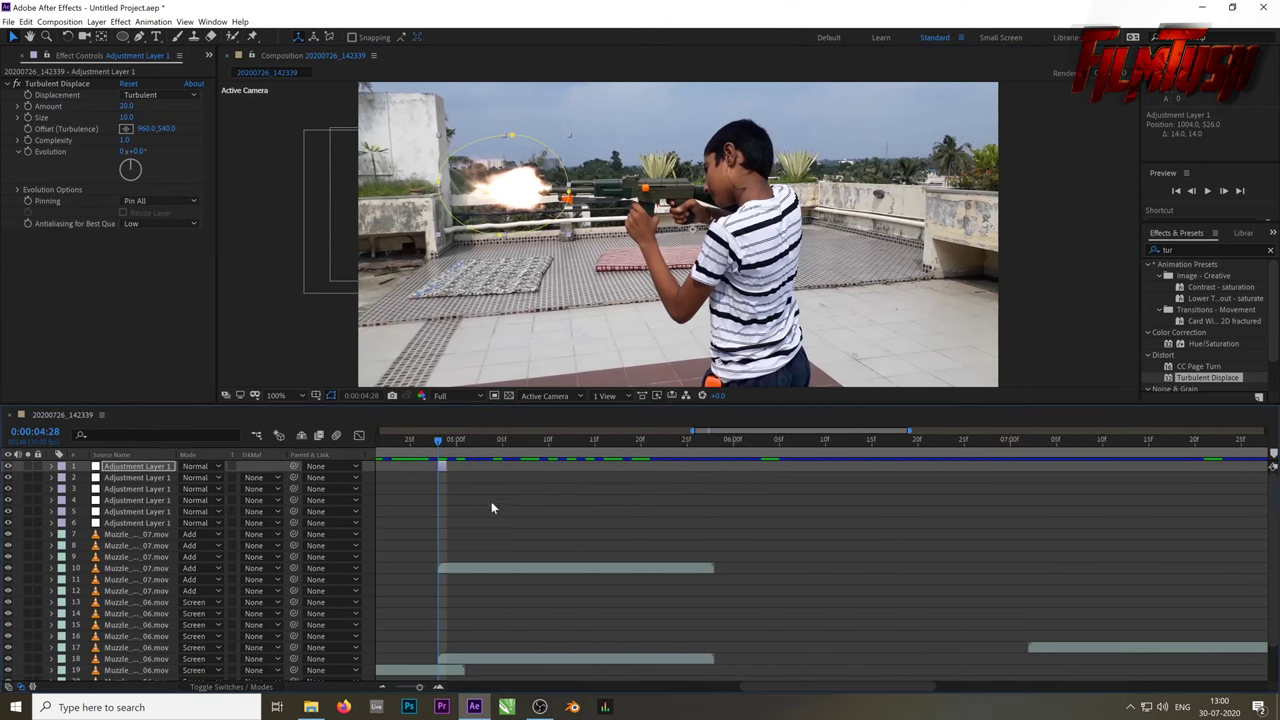
Add another distortion copy at 7:02, place its mask over that flash, and preview
mouse_move(438, 442)
left_mouse_down()
mouse_move(967, 554)
mouse_move(1030, 551)
left_mouse_up()
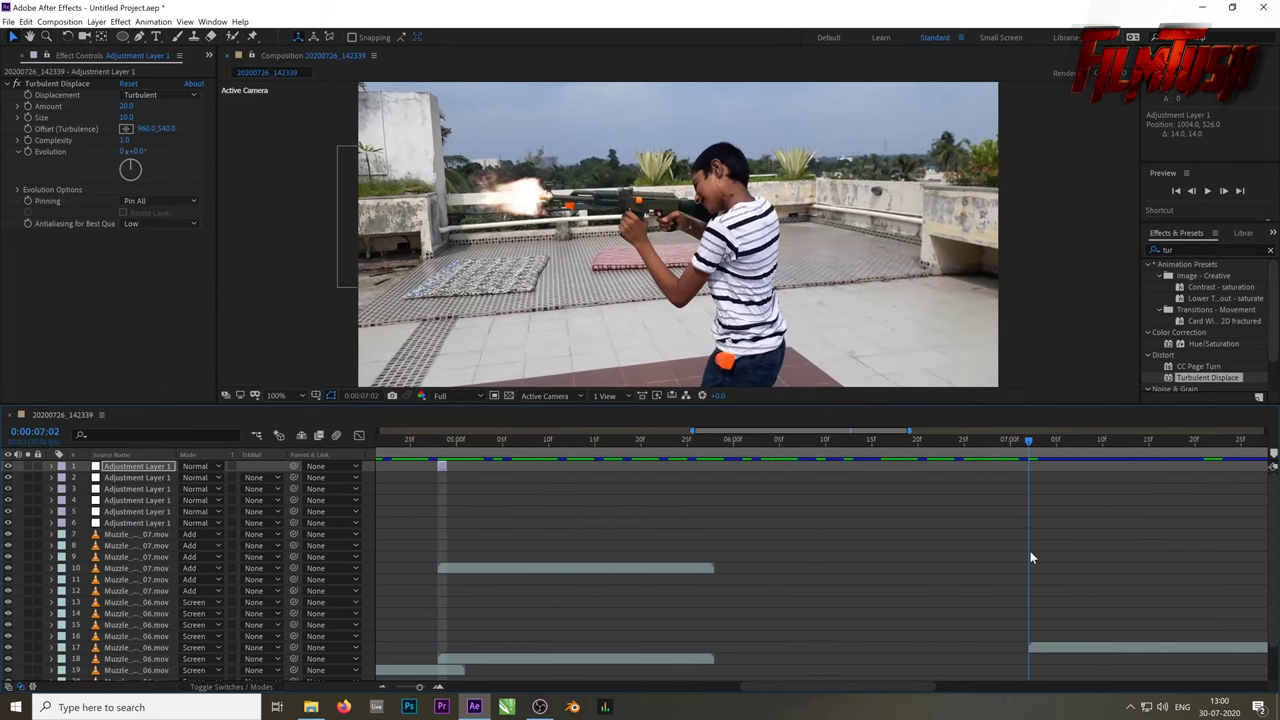
left_click(441, 466)
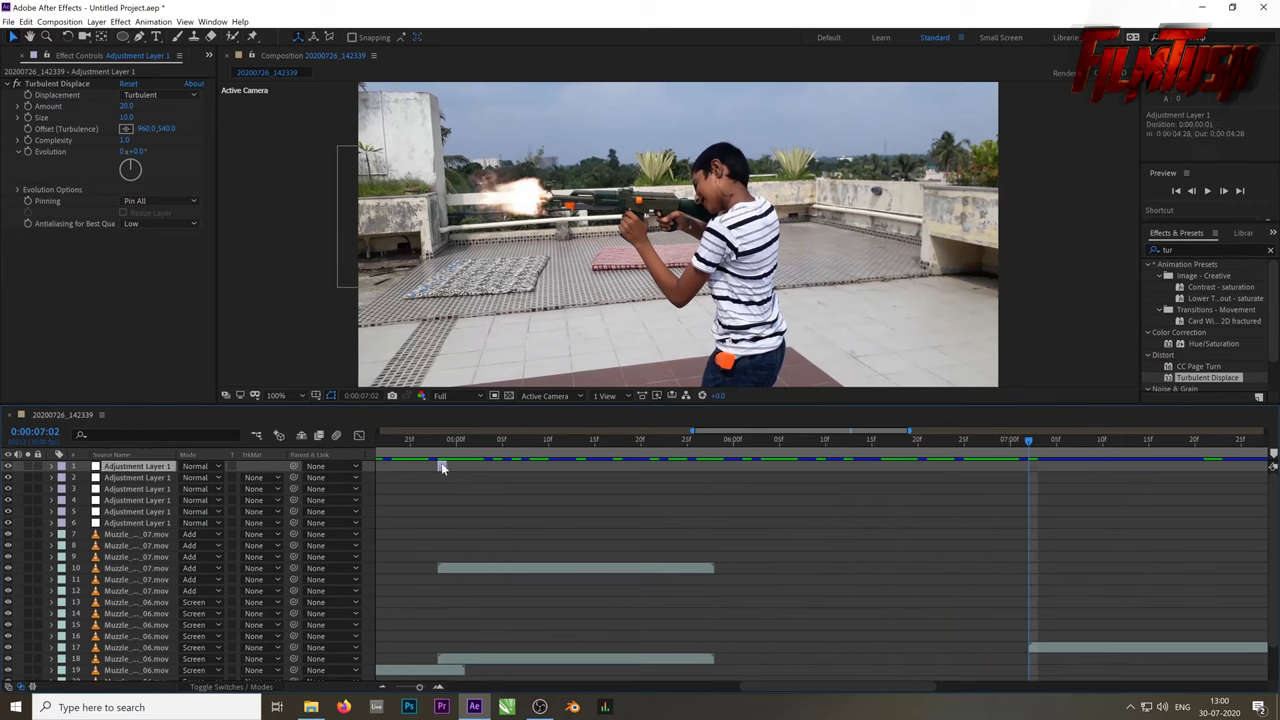
key("ctrl+d")
left_click_drag(441, 467, 1034, 540)
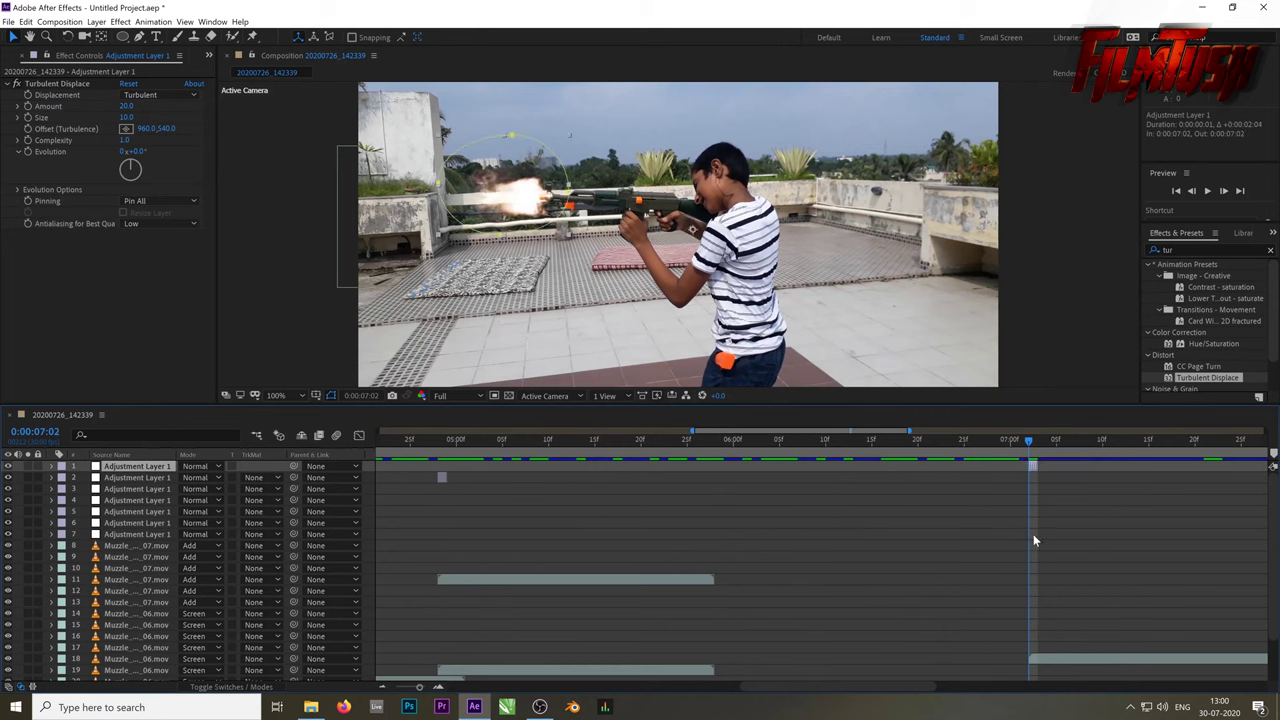
left_click_drag(790, 686, 896, 686)
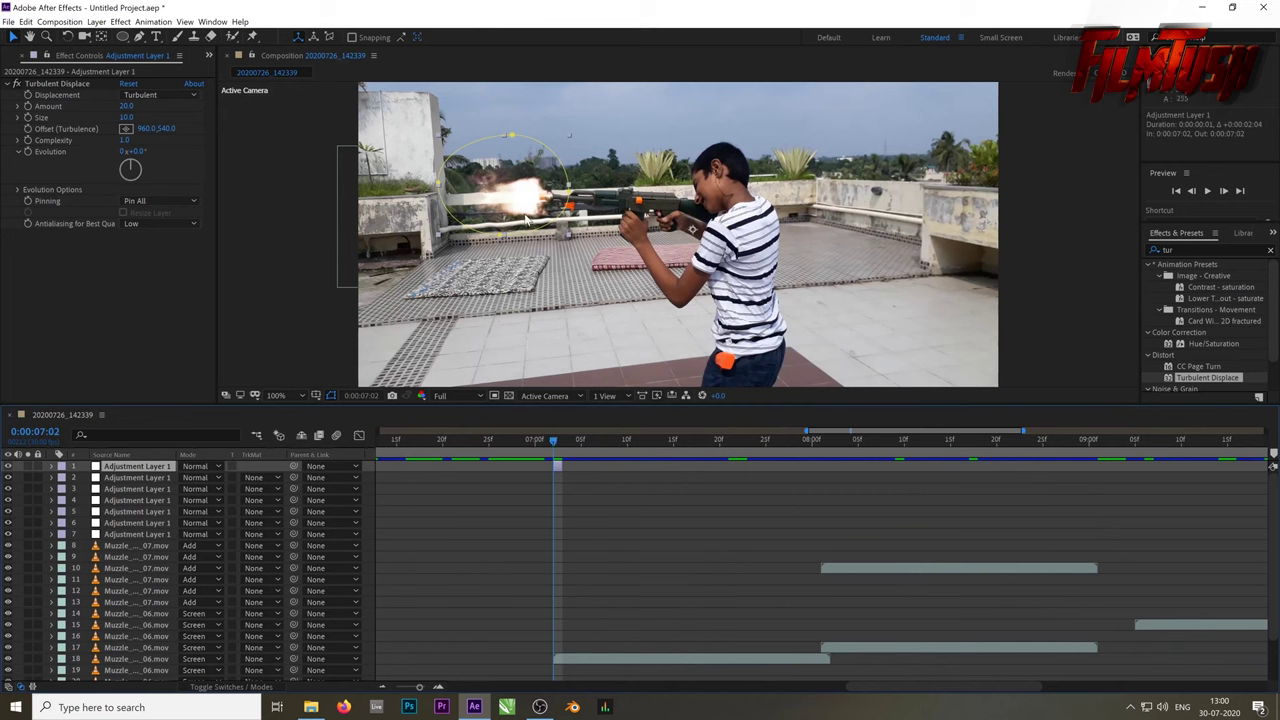
left_click_drag(576, 136, 560, 144)
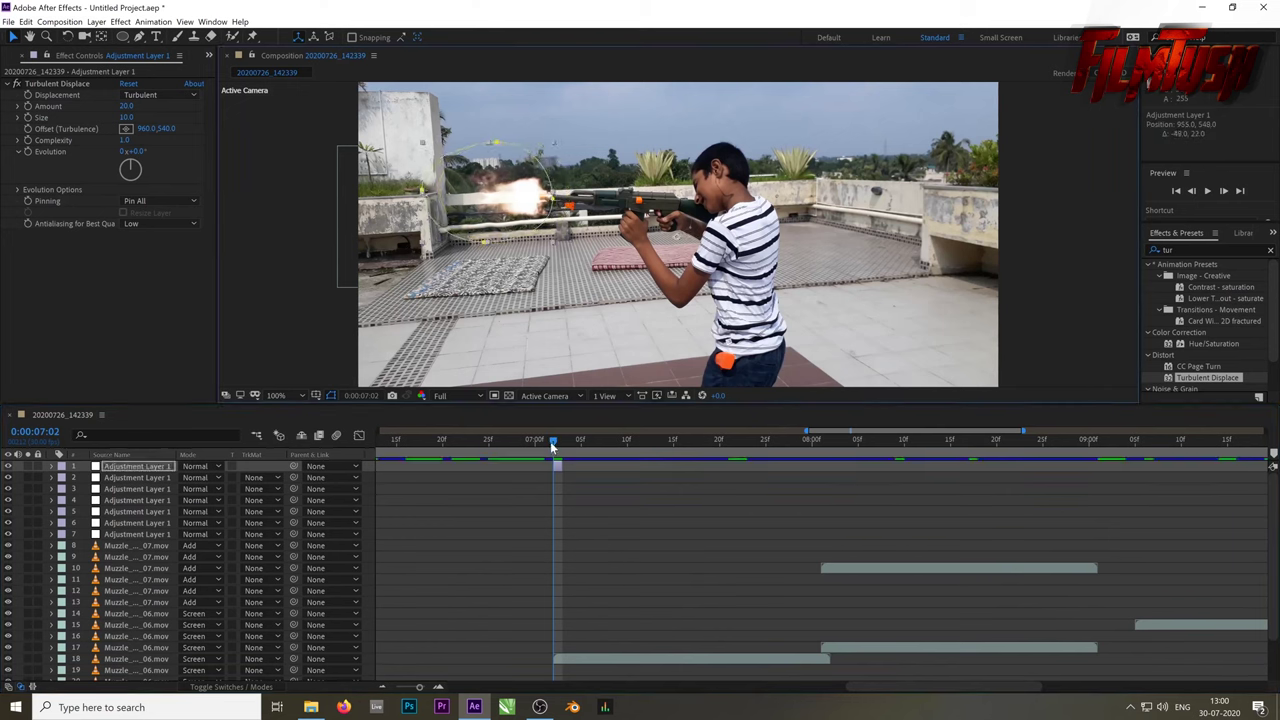
key("space")
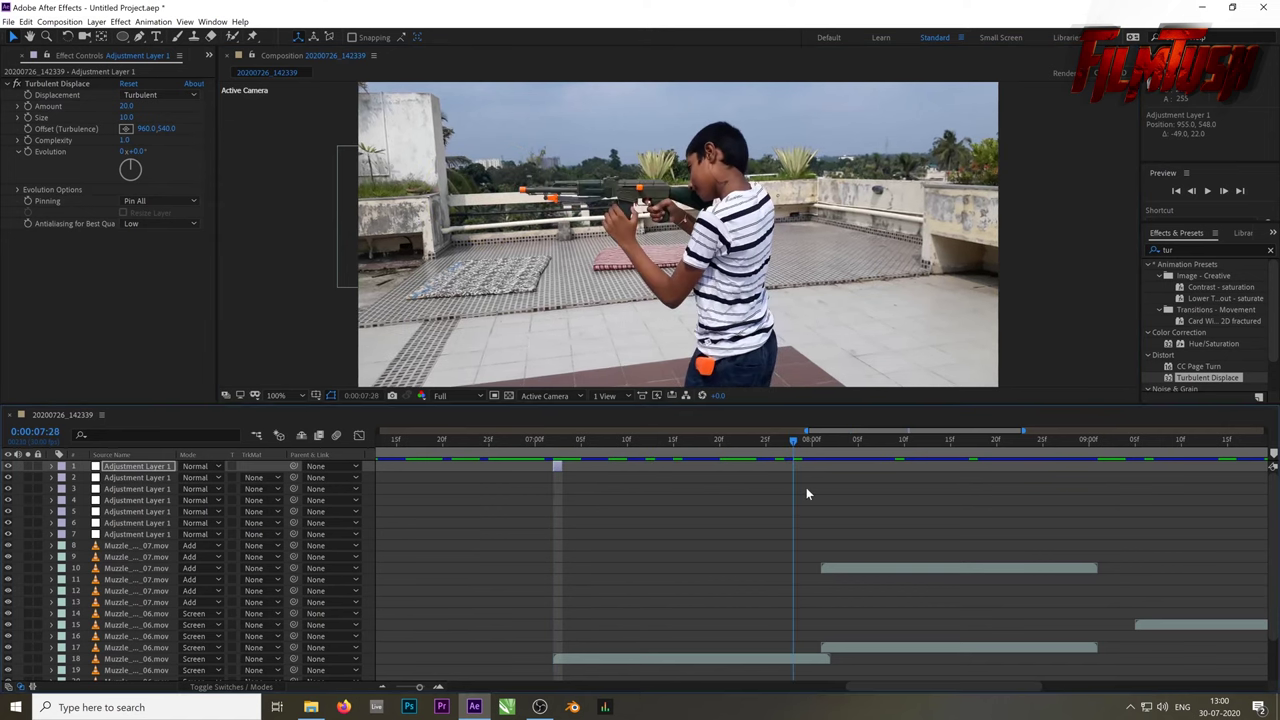
Duplicate the top adjustment layer to 0:00:08:01 and centre its distortion mask on the flash
left_click(557, 466)
key("ctrl+d")
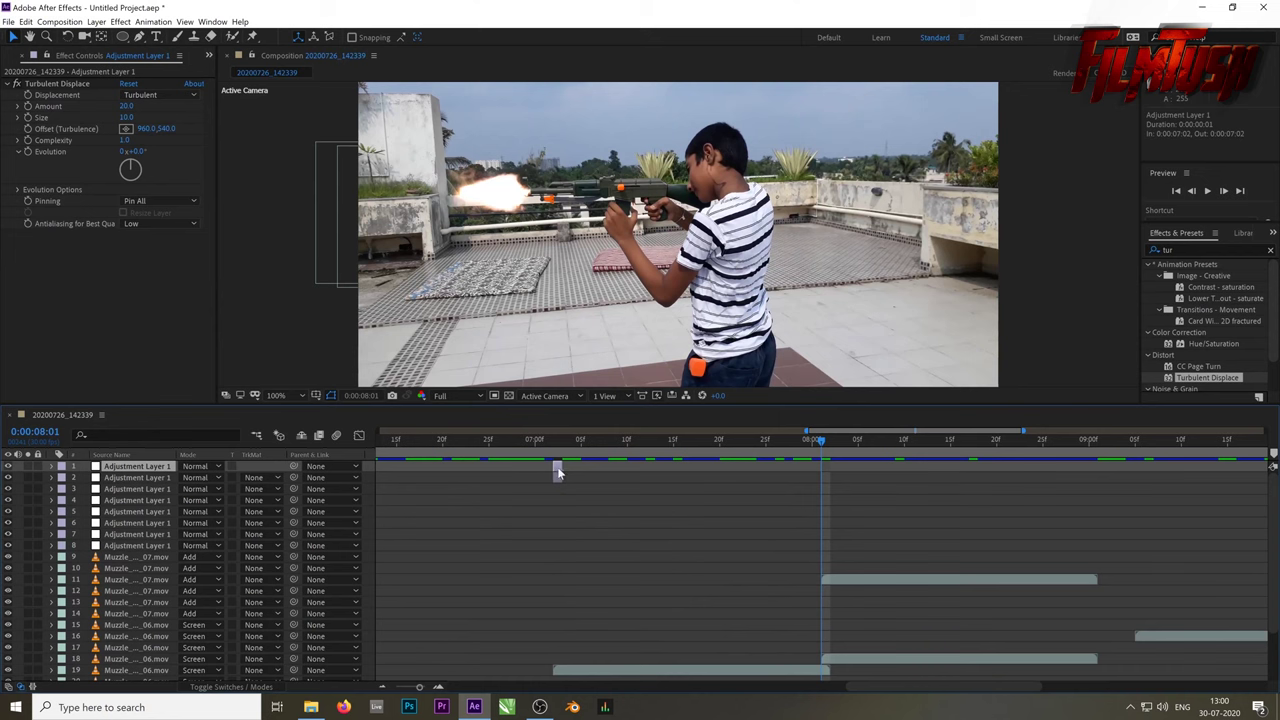
left_click_drag(557, 469, 824, 487)
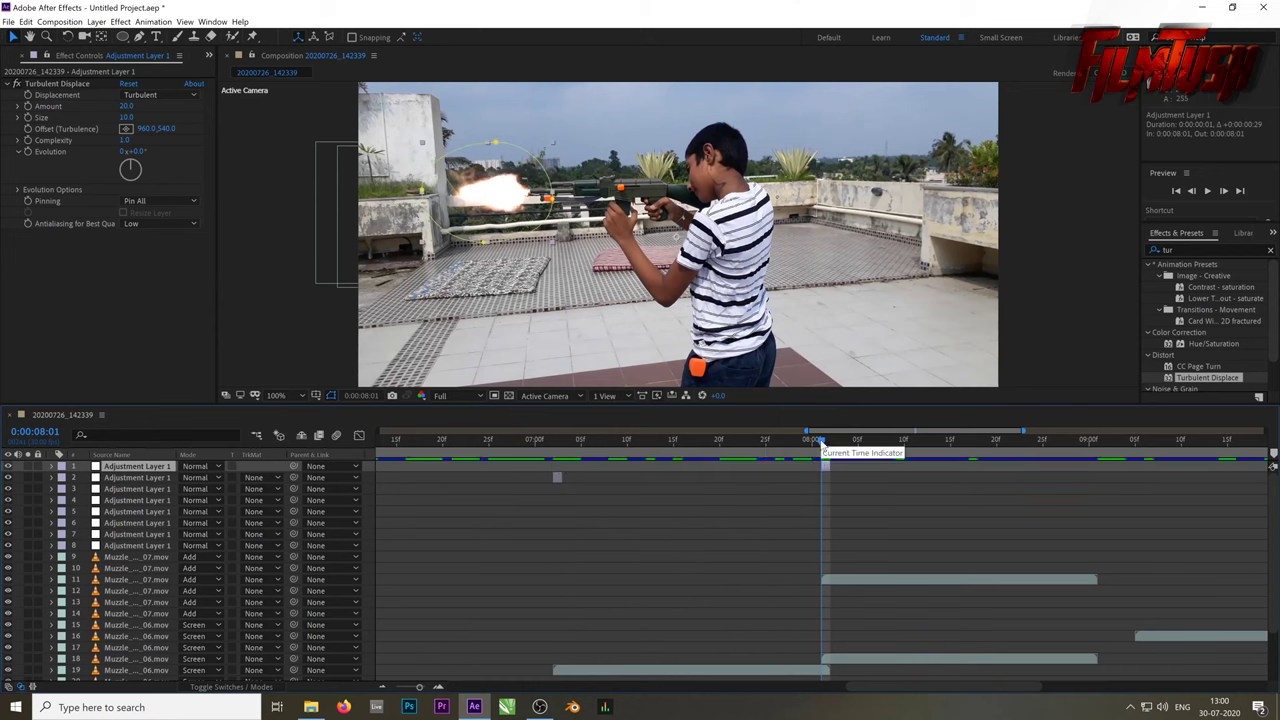
mouse_move(820, 439)
left_mouse_down()
mouse_move(842, 448)
mouse_move(824, 453)
left_mouse_up()
left_click_drag(570, 211, 517, 212)
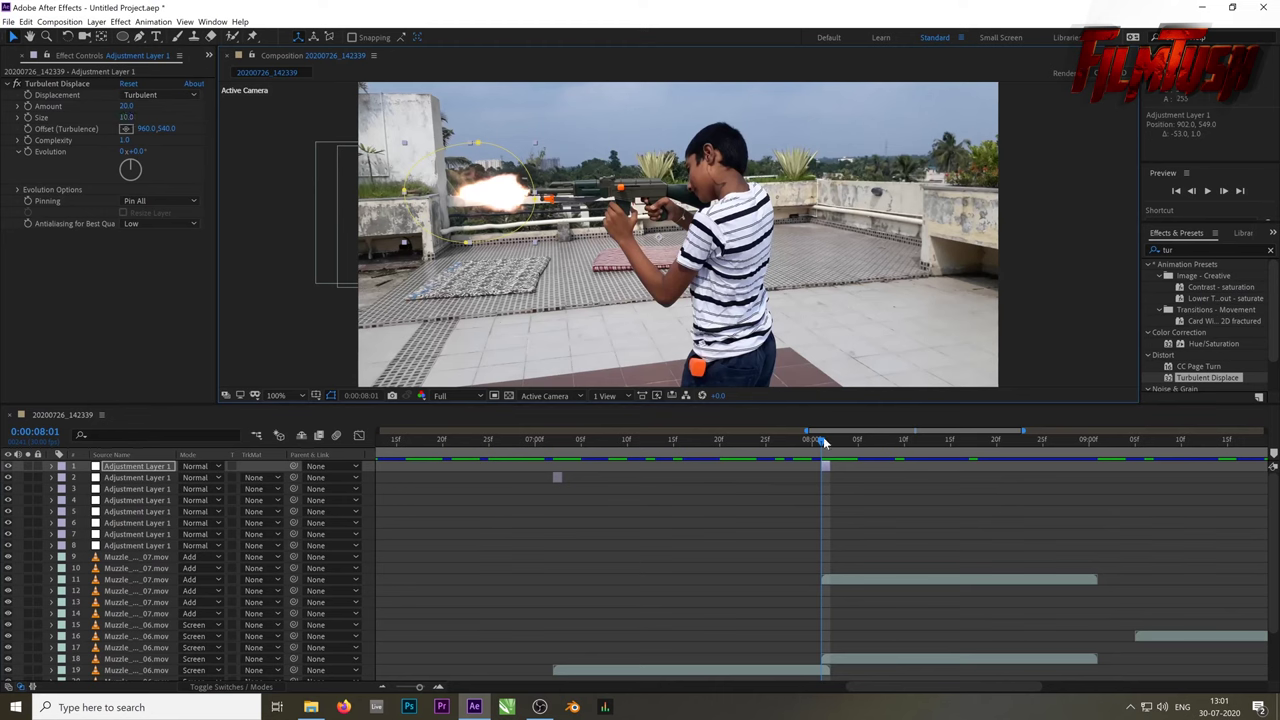
left_click_drag(824, 444, 922, 441)
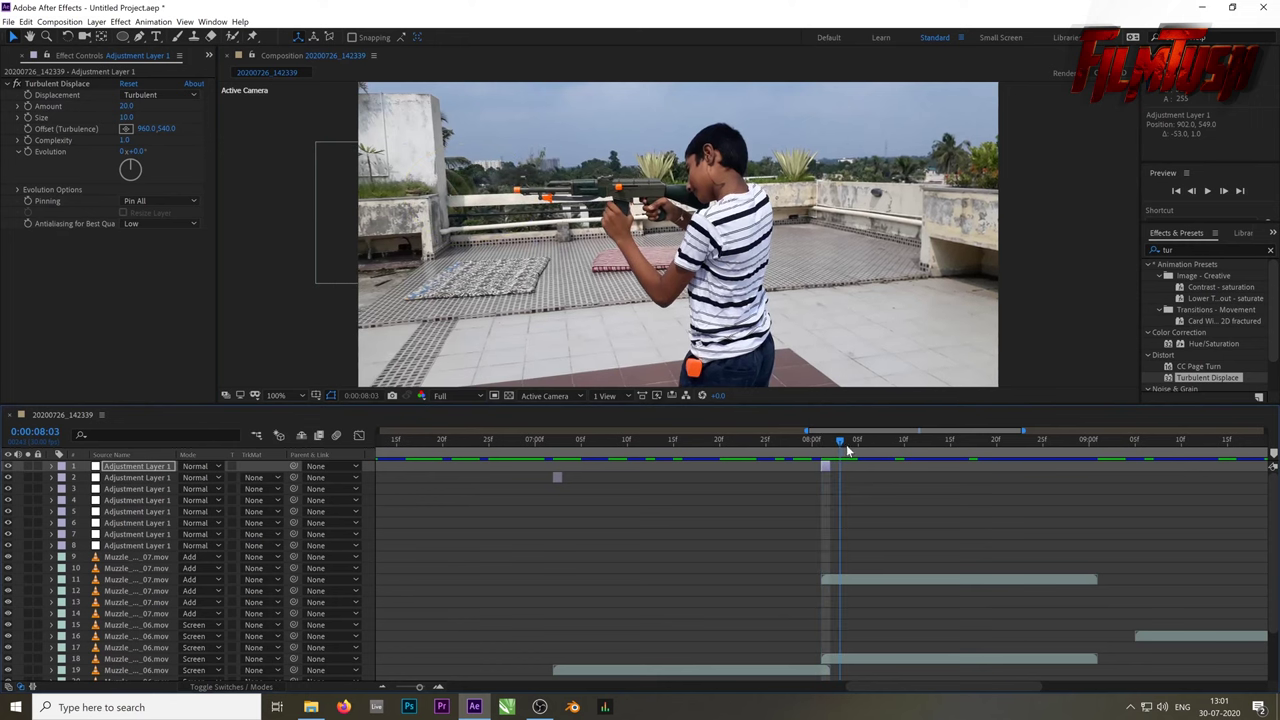
left_click_drag(983, 468, 1128, 483)
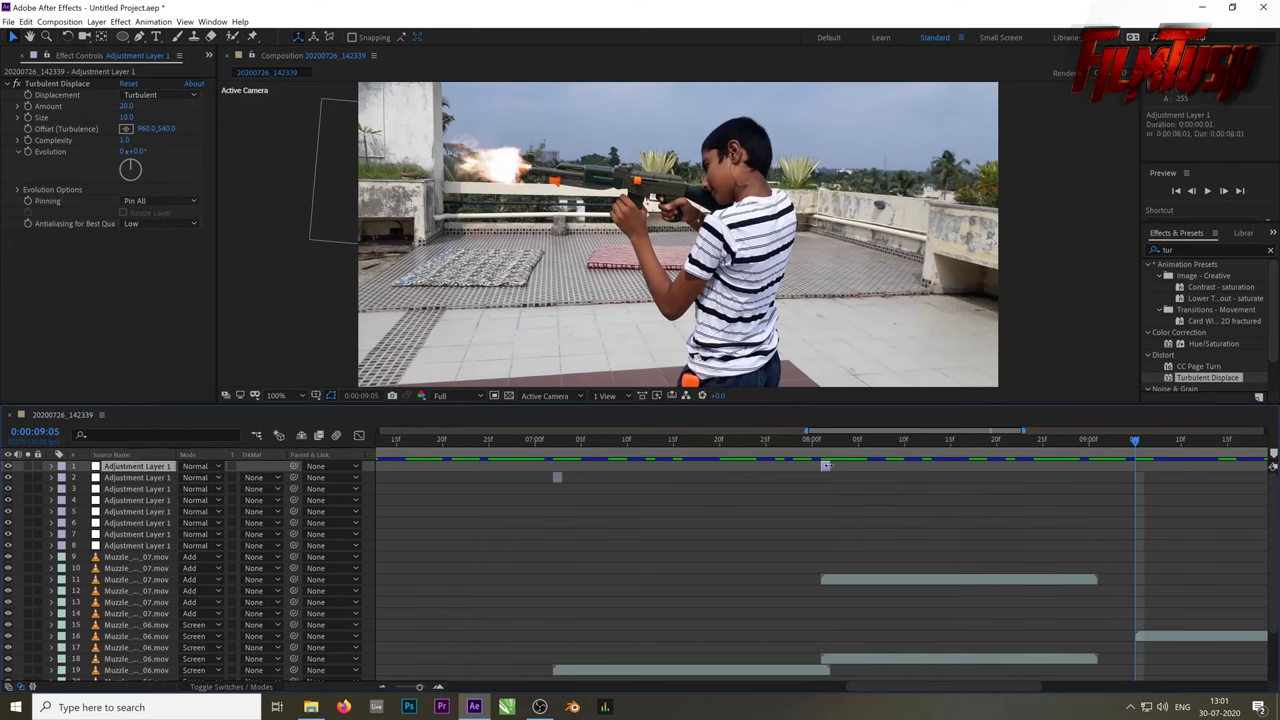
Duplicate the adjustment layer to the 0:00:09:05 muzzle flash and position it over the flash
key("ctrl+d")
left_click_drag(835, 465, 1056, 466)
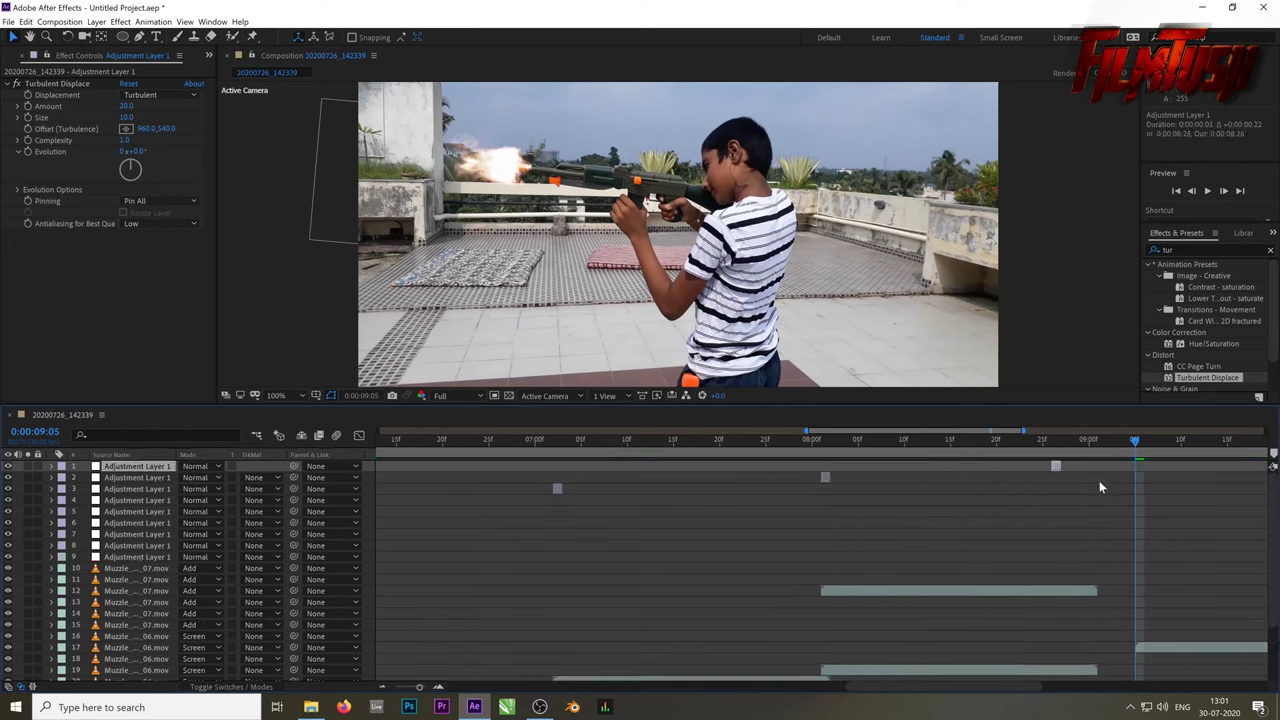
left_click_drag(1130, 483, 1134, 483)
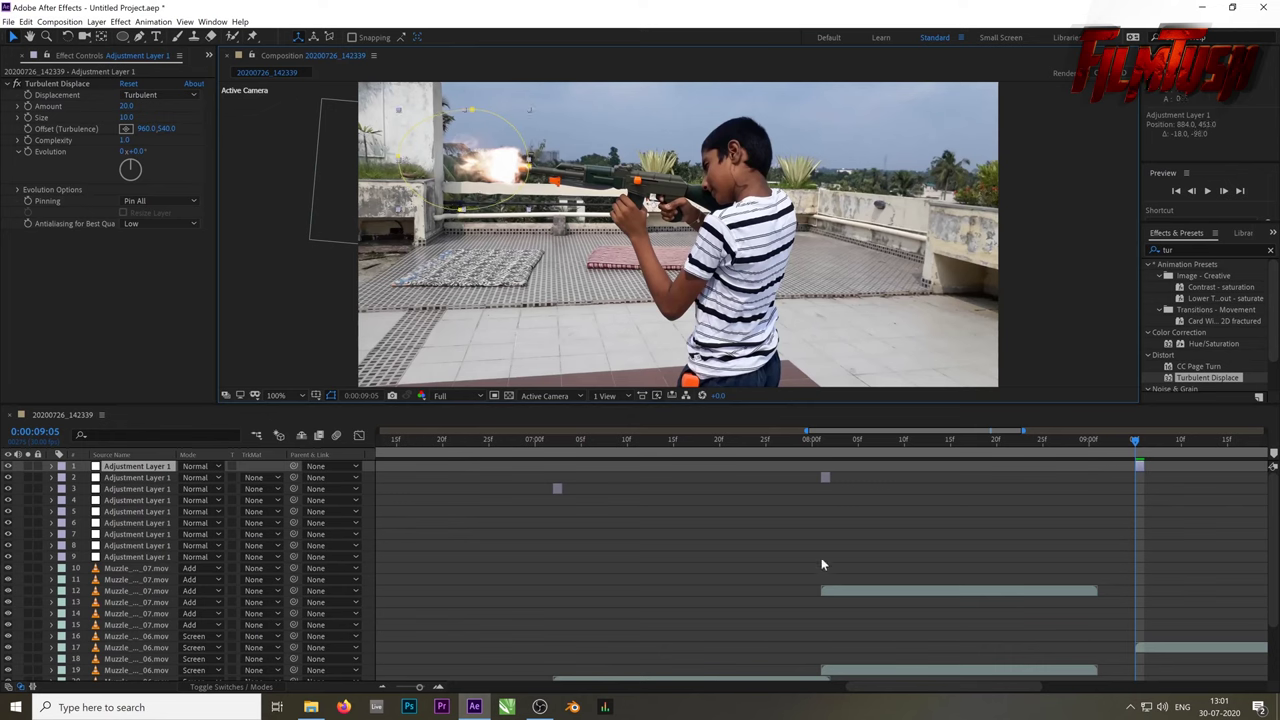
left_click_drag(895, 690, 963, 706)
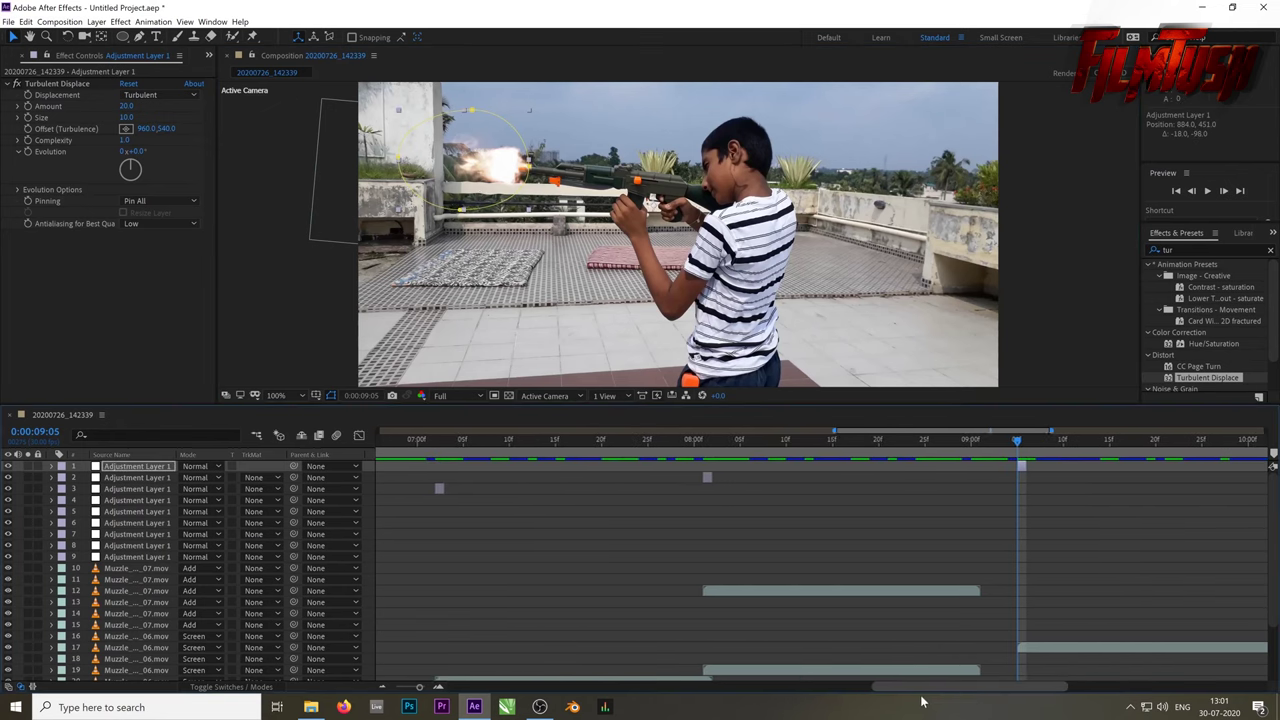
scroll(835, 601, "right", 5)
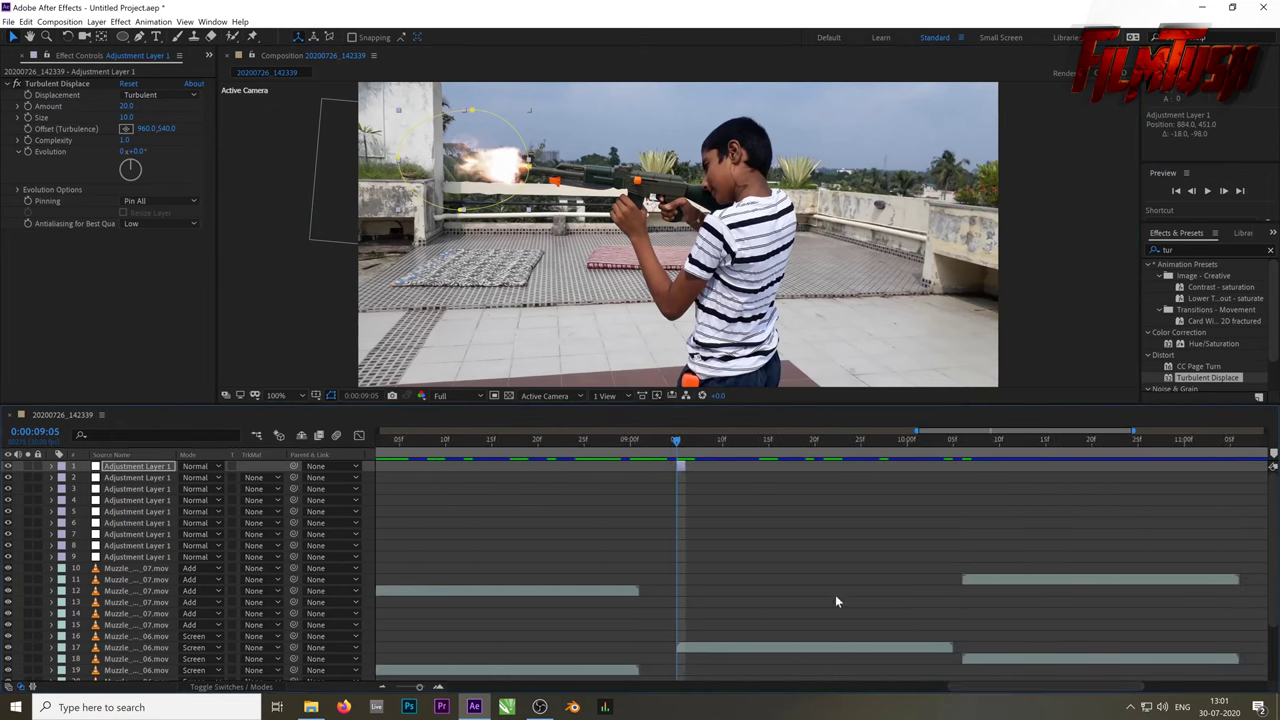
mouse_move(677, 439)
left_mouse_down()
mouse_move(903, 481)
mouse_move(959, 478)
left_mouse_up()
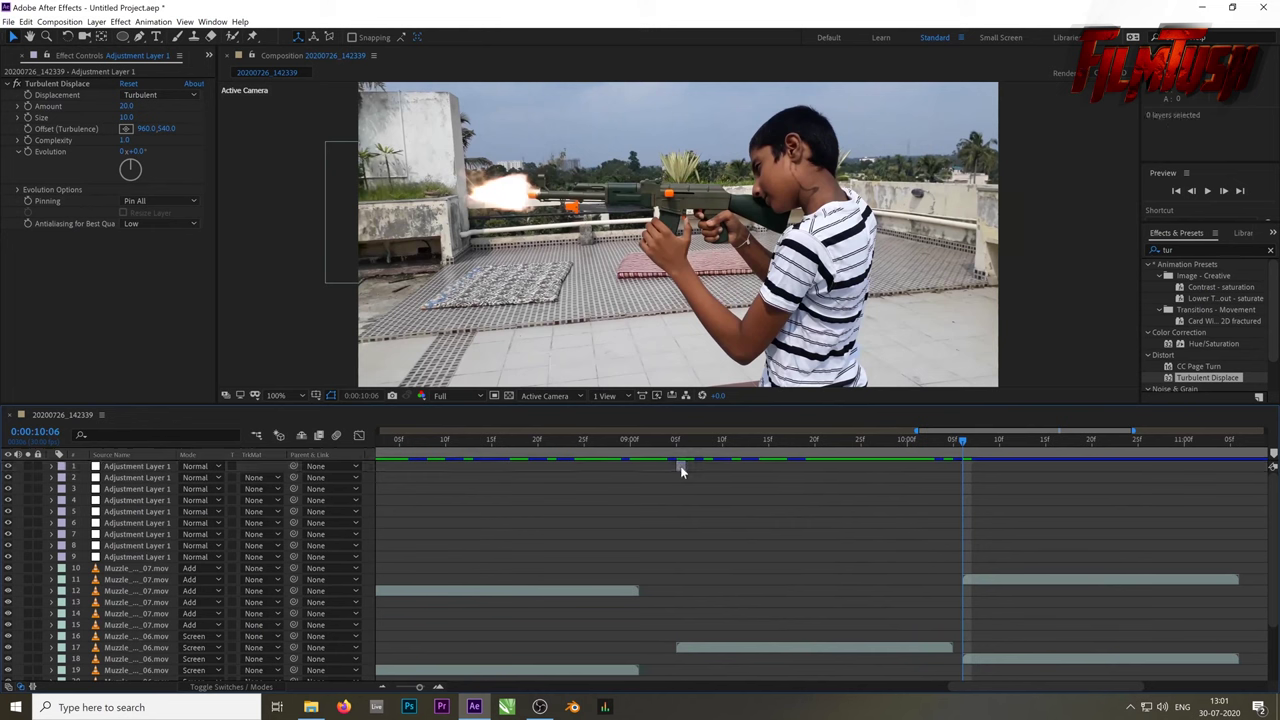
Duplicate the adjustment layer and start it at the 0:00:10:06 muzzle flash frame
key("ctrl+d")
left_click_drag(680, 466, 866, 467)
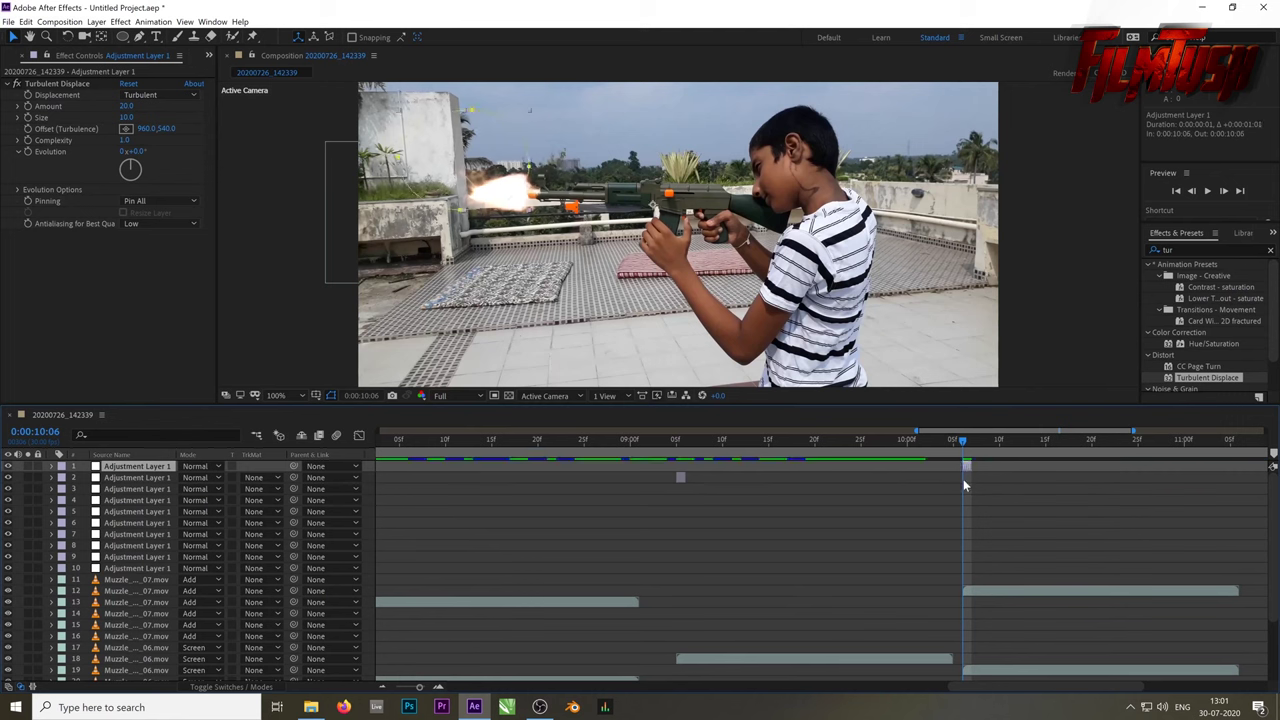
key("bracketleft")
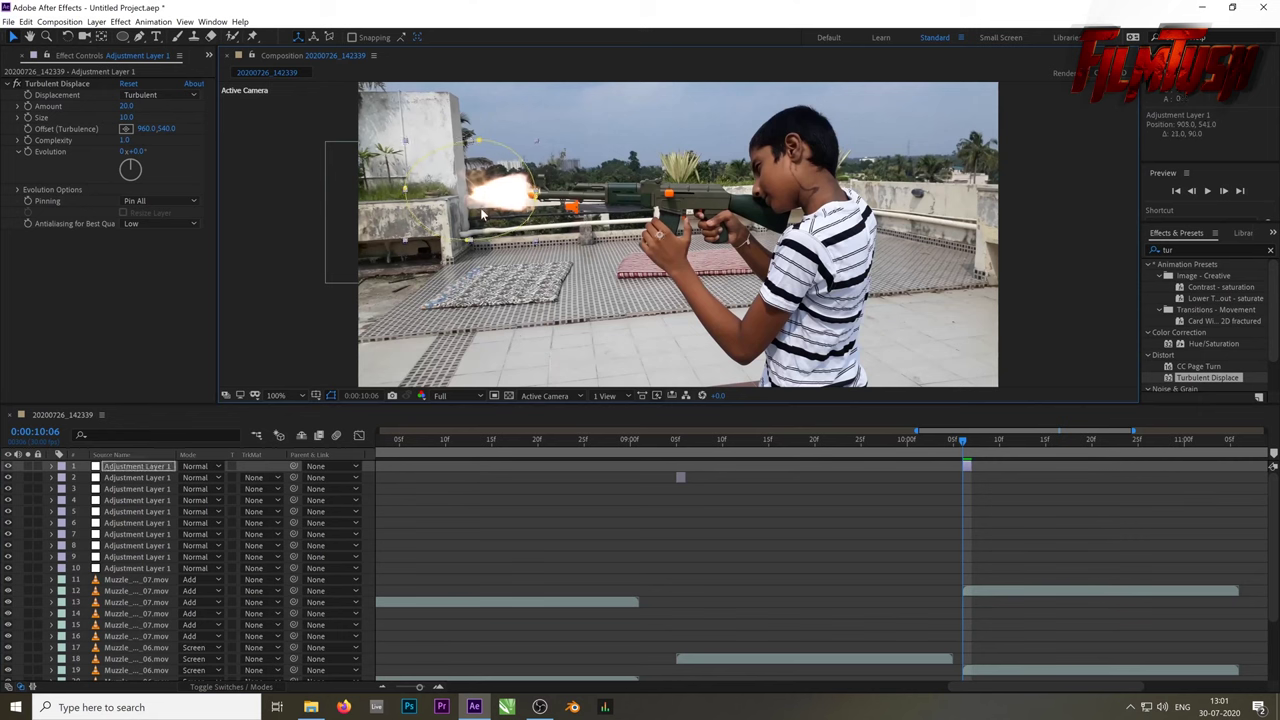
left_click_drag(960, 439, 1216, 432)
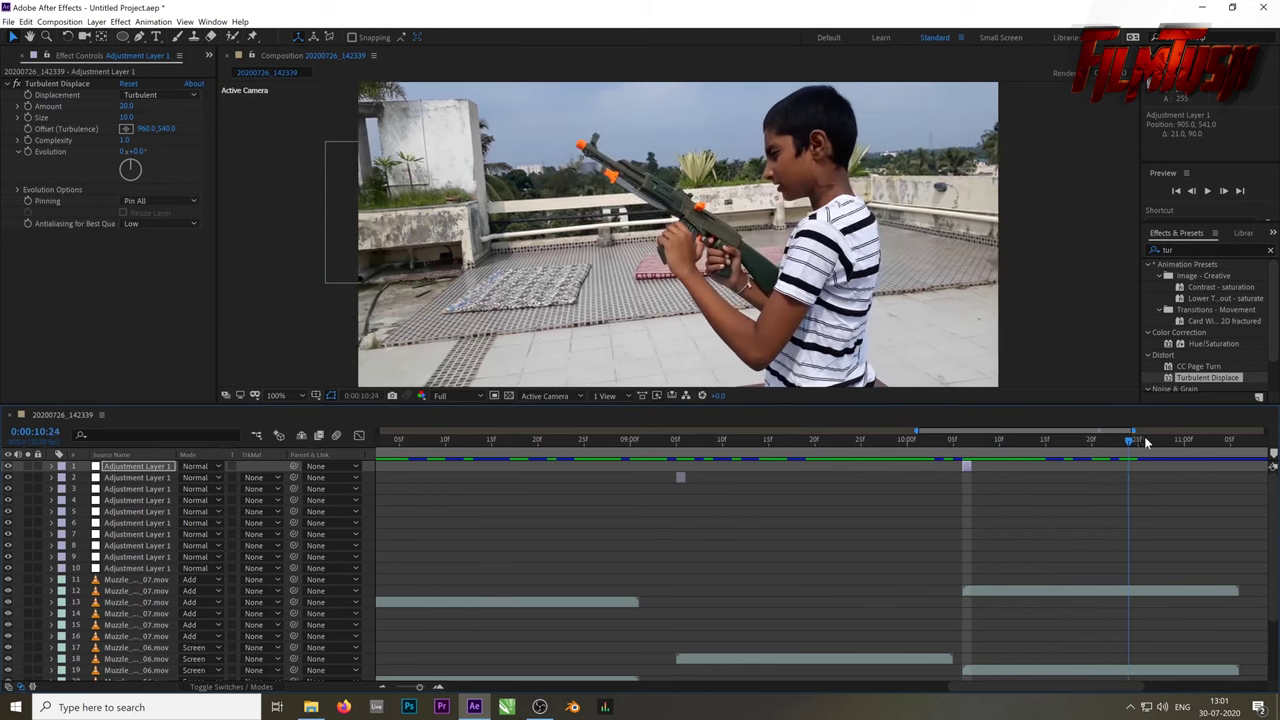
key("space")
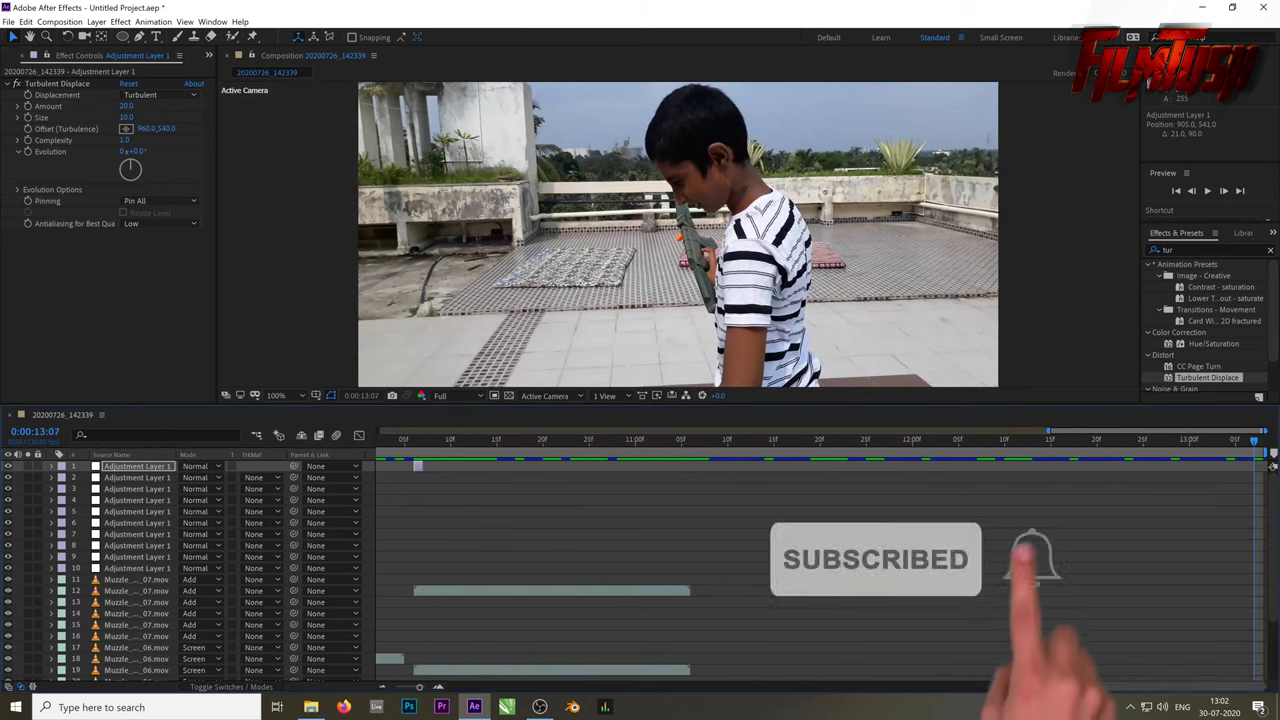
mouse_move(975, 703)
left_mouse_down()
mouse_move(442, 663)
mouse_move(384, 690)
mouse_move(420, 690)
mouse_move(392, 687)
left_mouse_up()
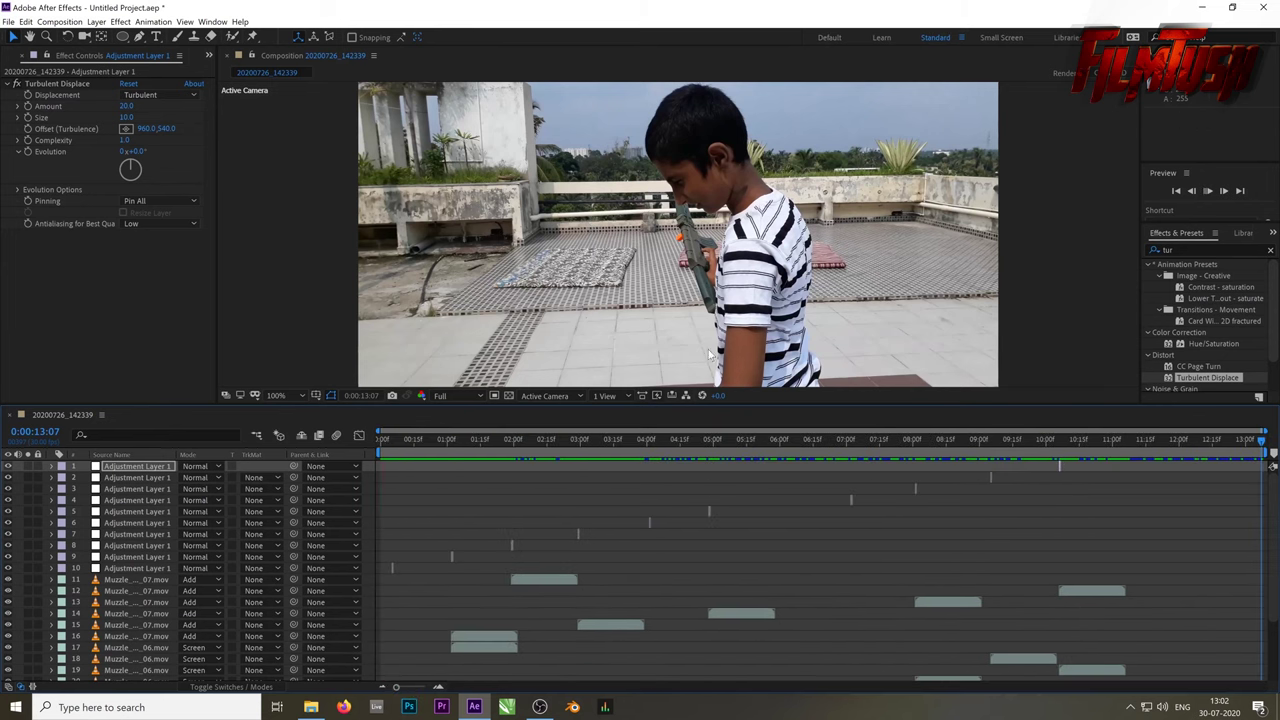
key("space")
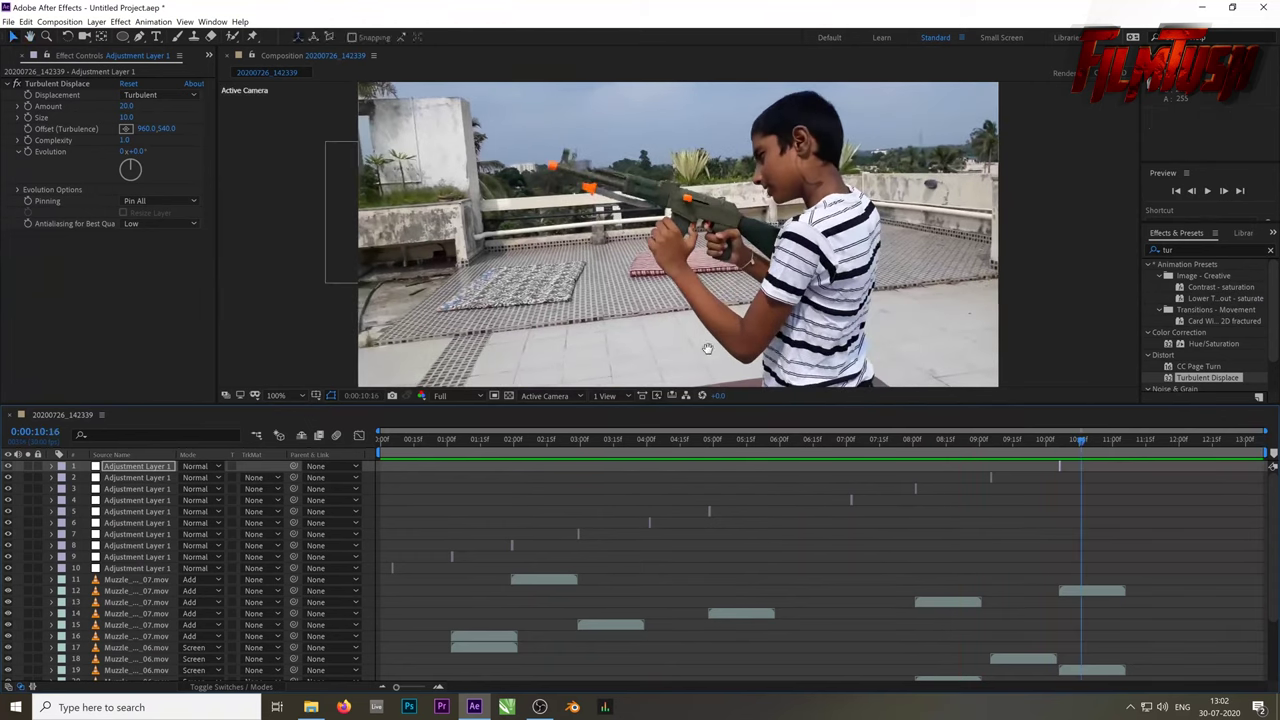
key("space")
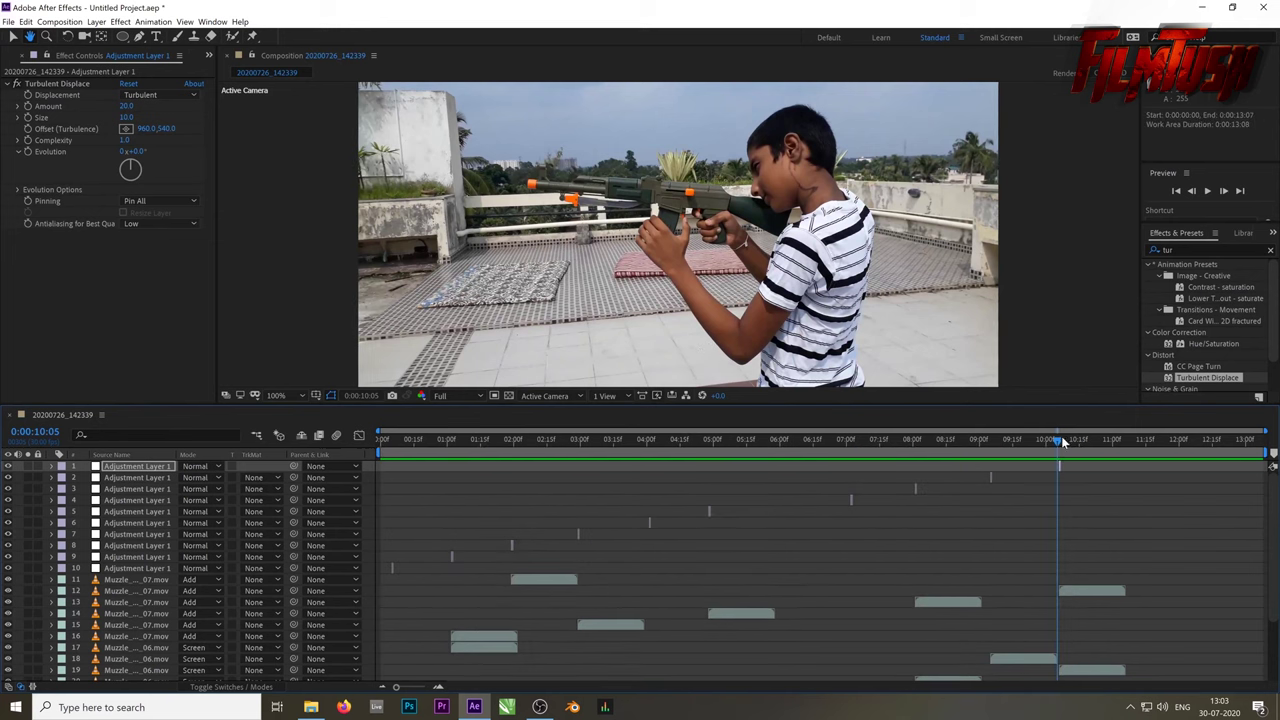
key("space")
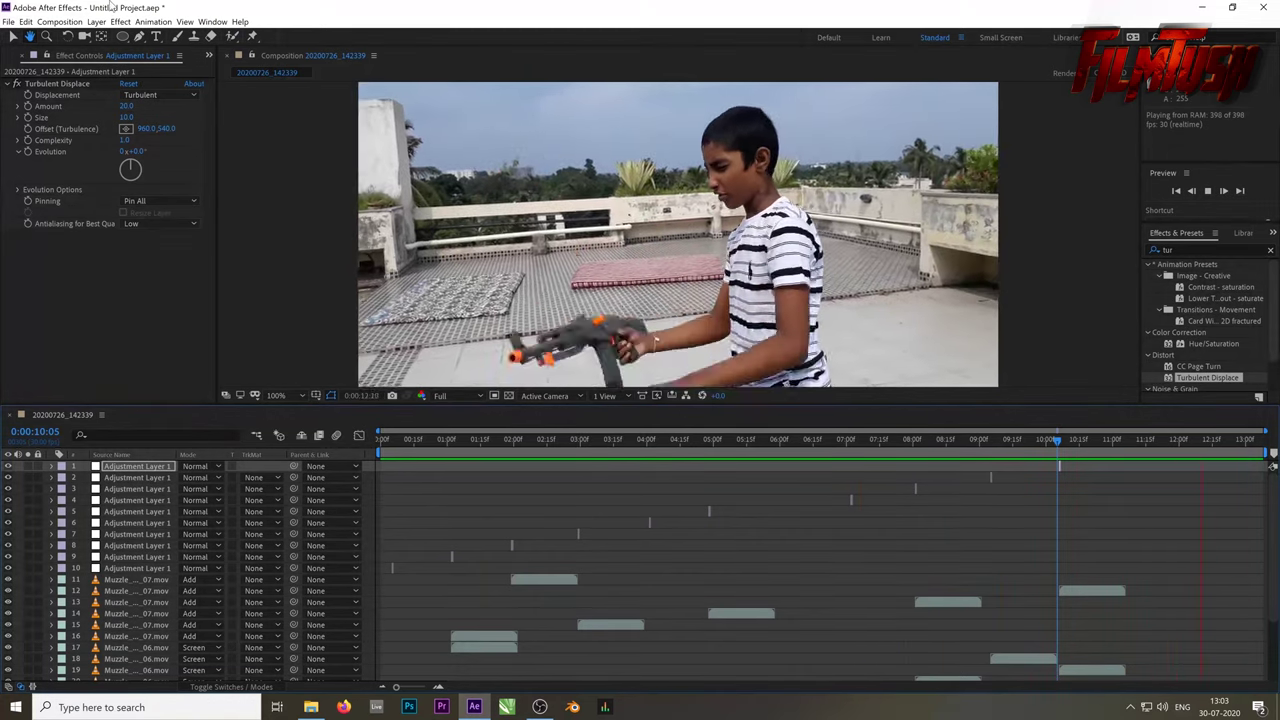
key("space")
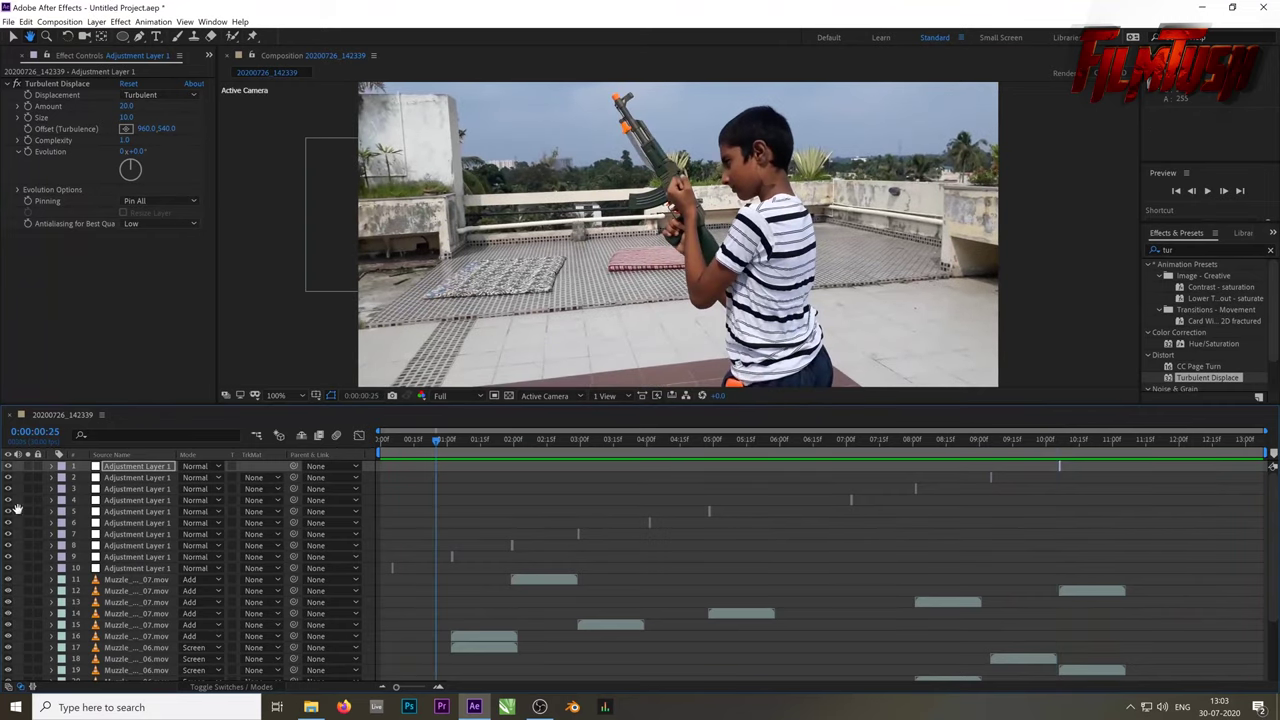
scroll(64, 600, "down", 3)
scroll(66, 582, "up", 3)
Add the rooftop composition to the Render Queue from the Composition menu
left_click(49, 25)
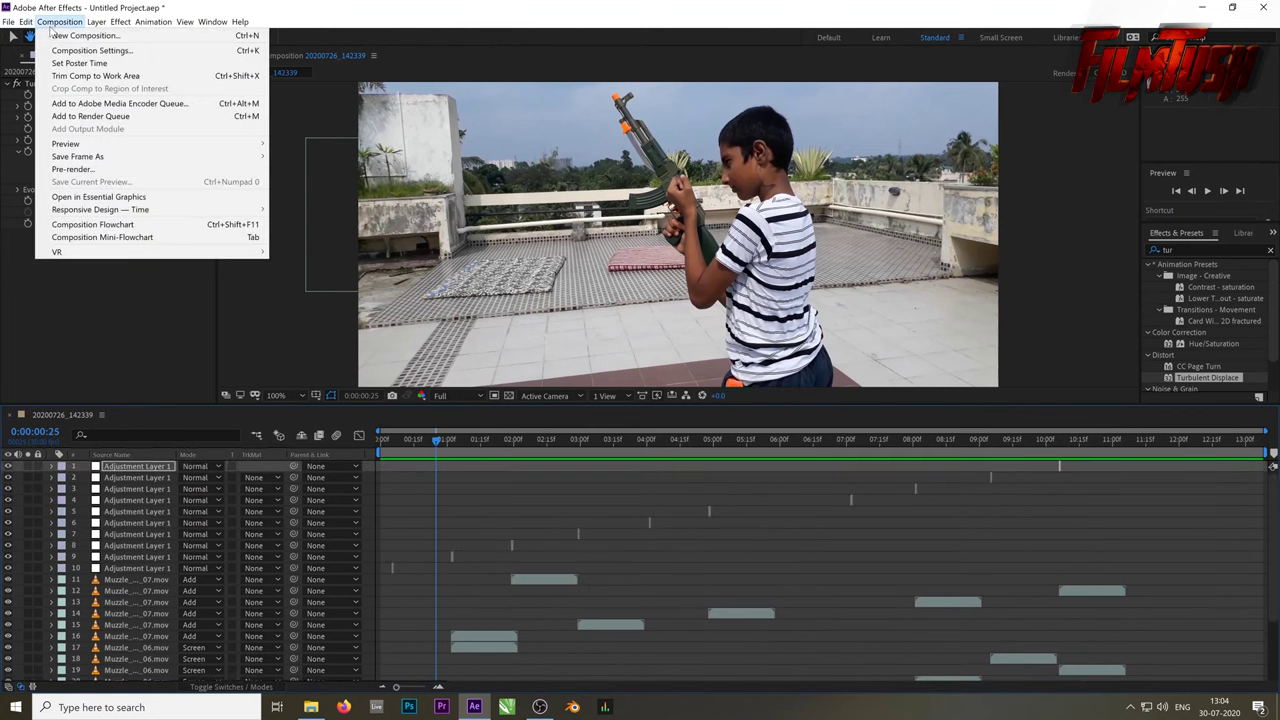
left_click(115, 120)
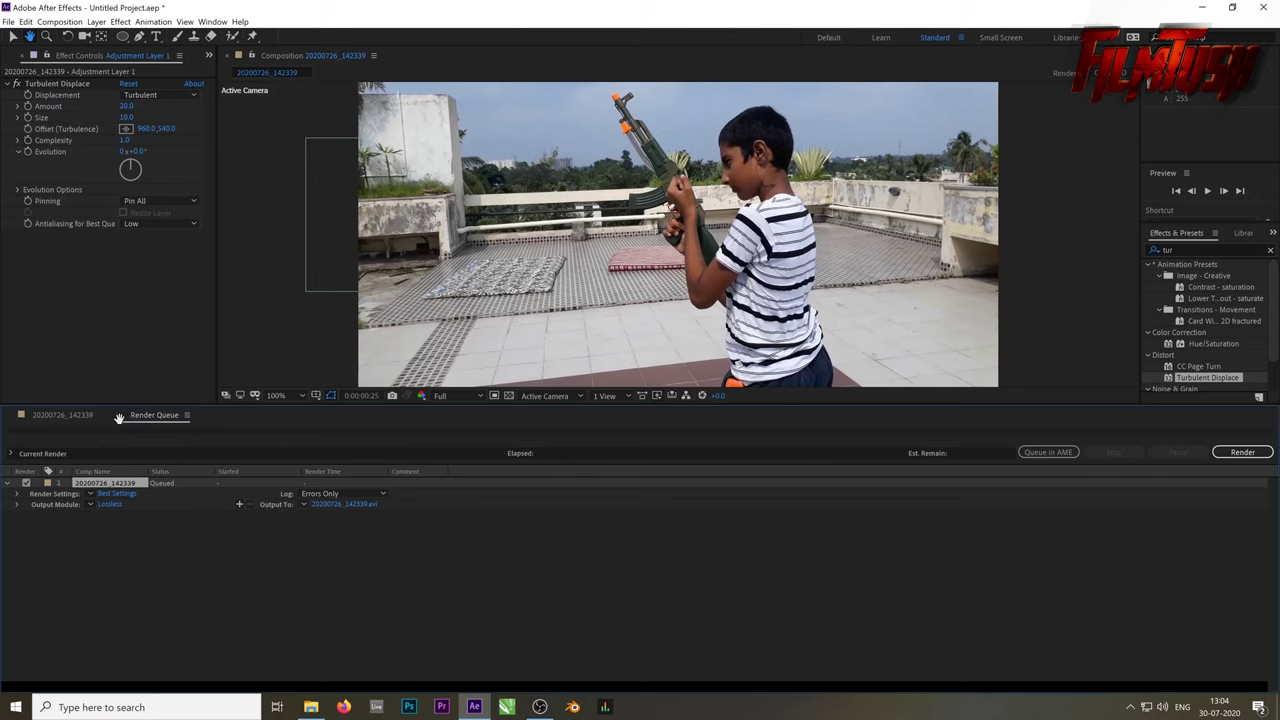
Save the project as gun.aep on the Desktop and close the Render Queue to show the timeline
left_click(8, 21)
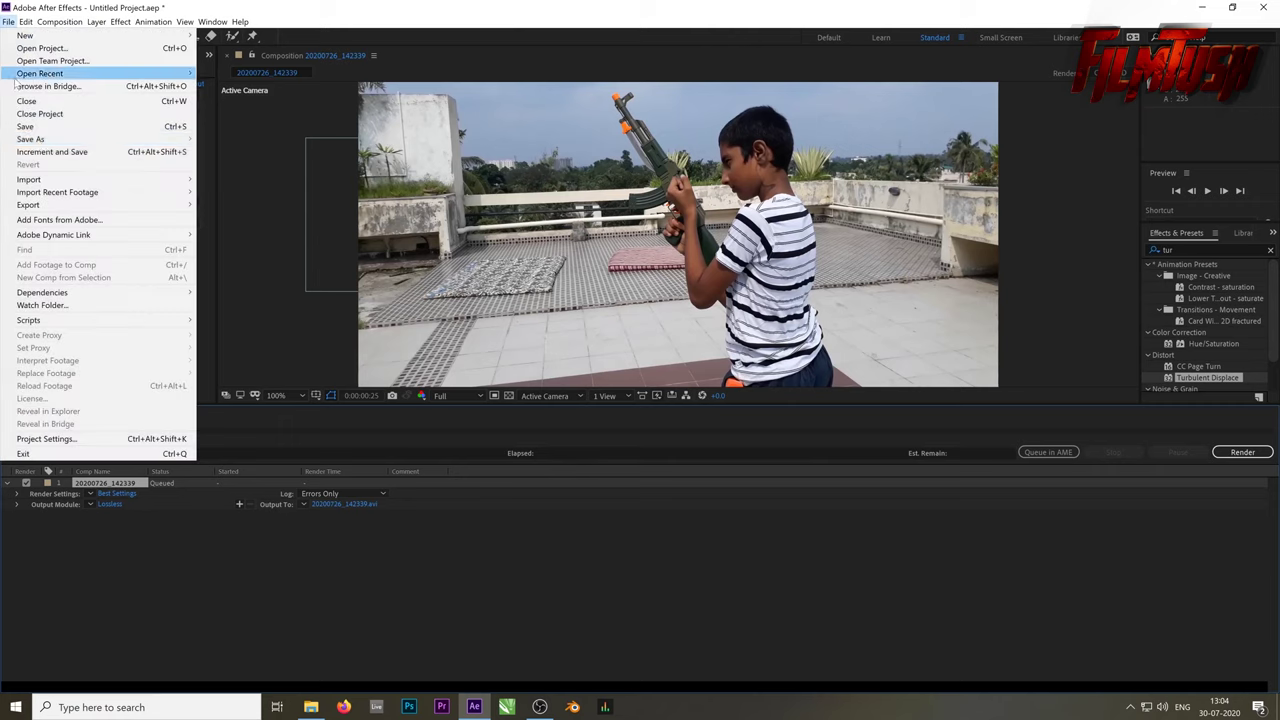
mouse_move(47, 140)
left_click(225, 138)
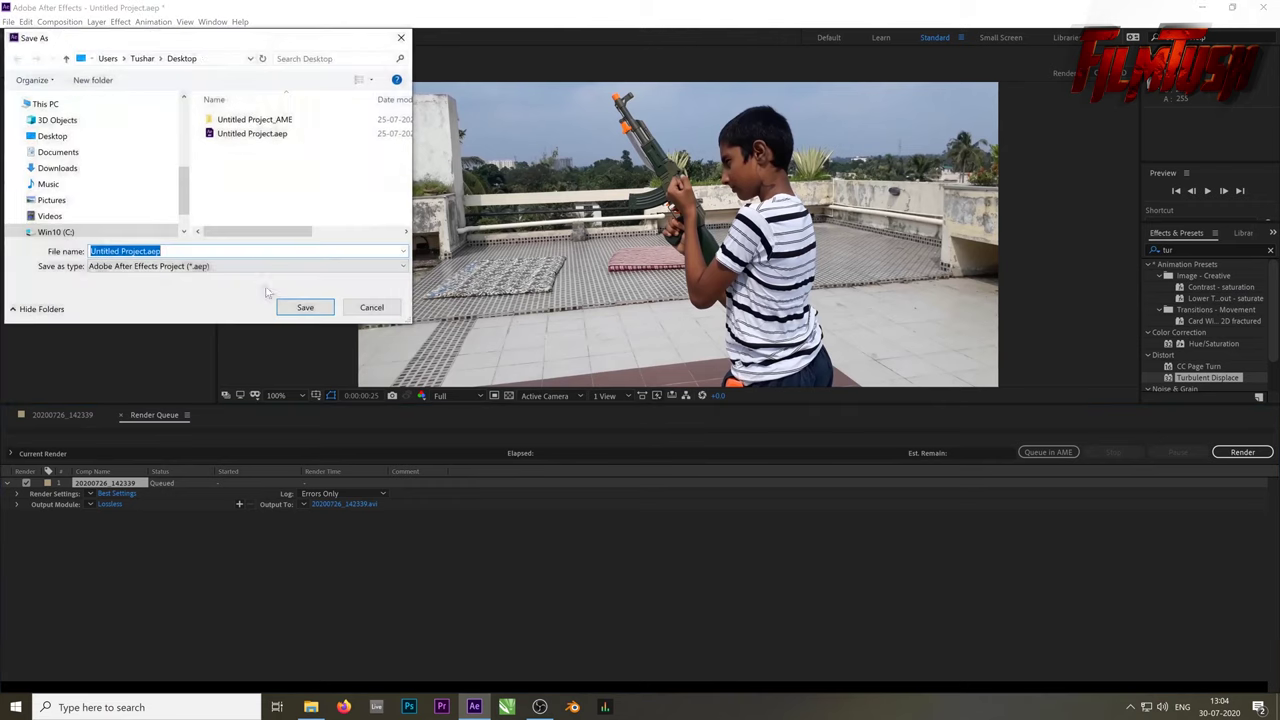
left_click(85, 136)
type("gun")
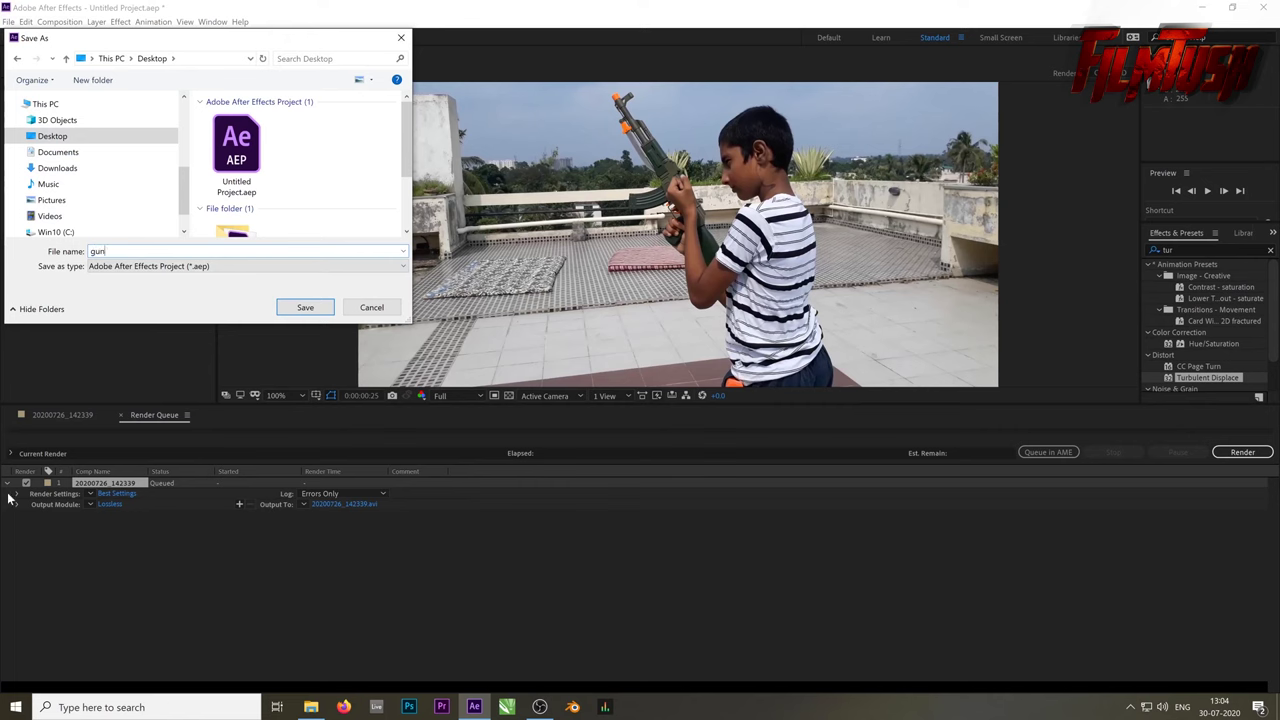
left_click(305, 305)
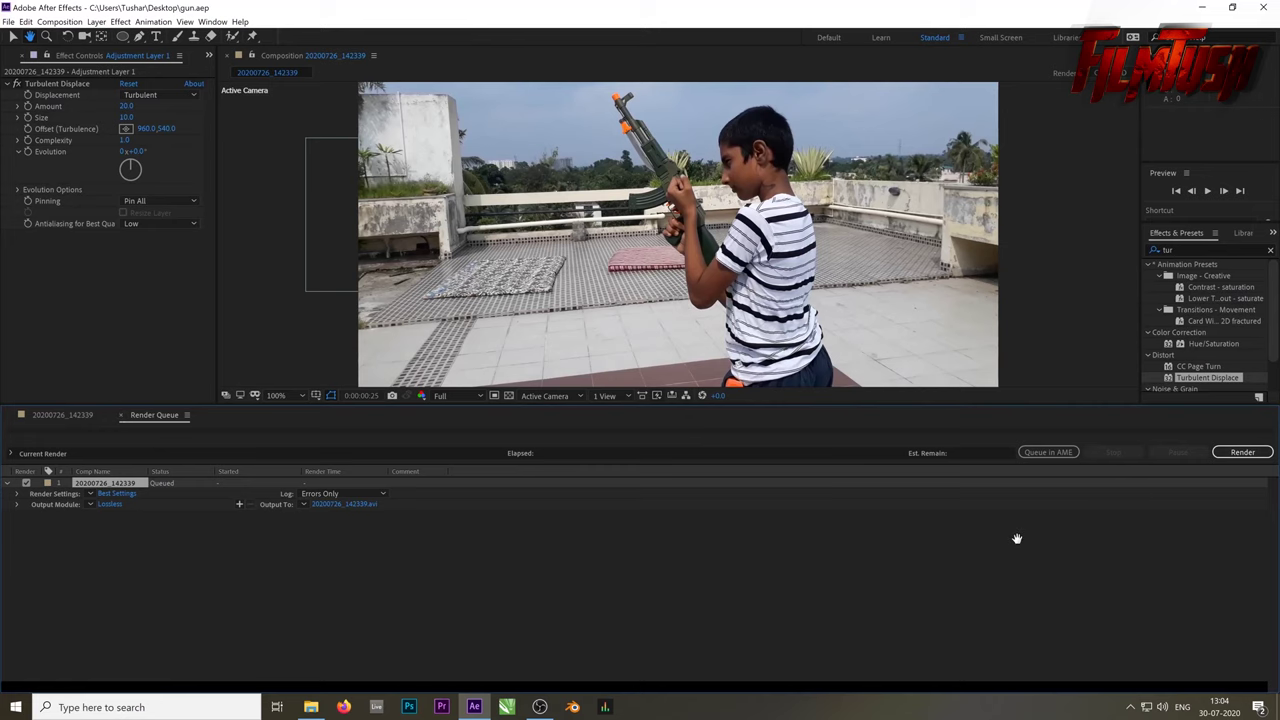
left_click(14, 37)
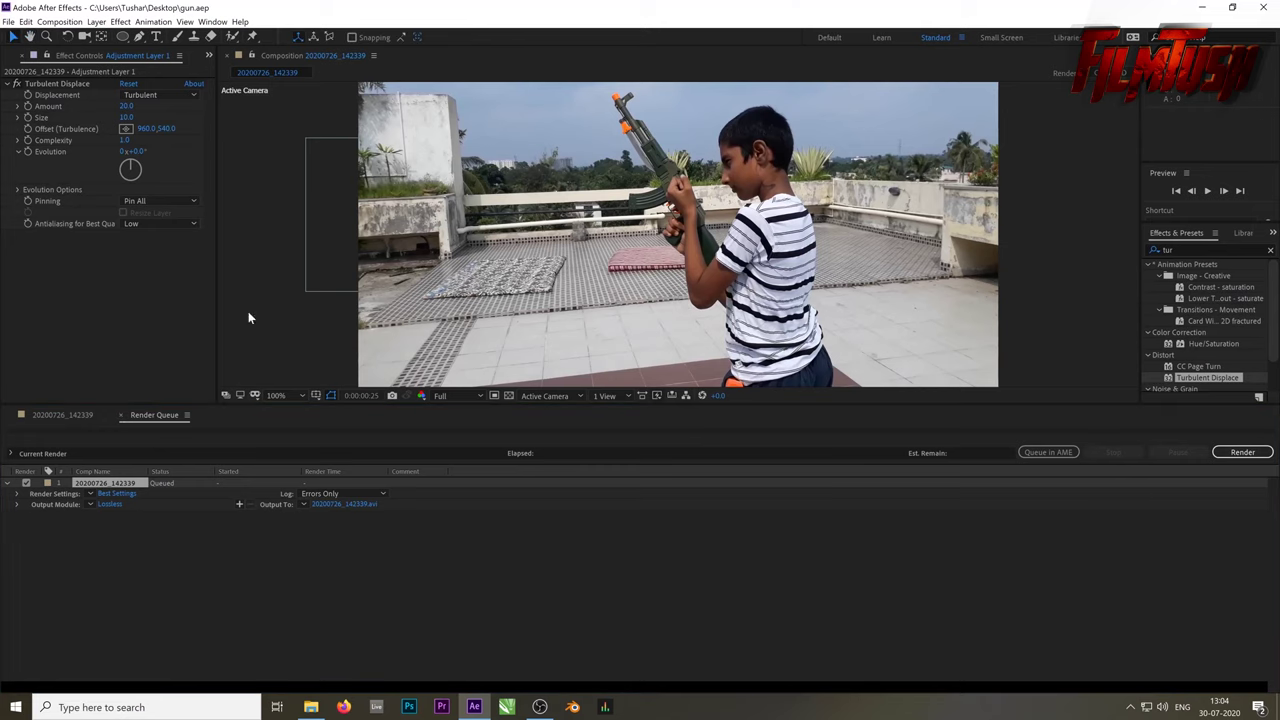
left_click(121, 414)
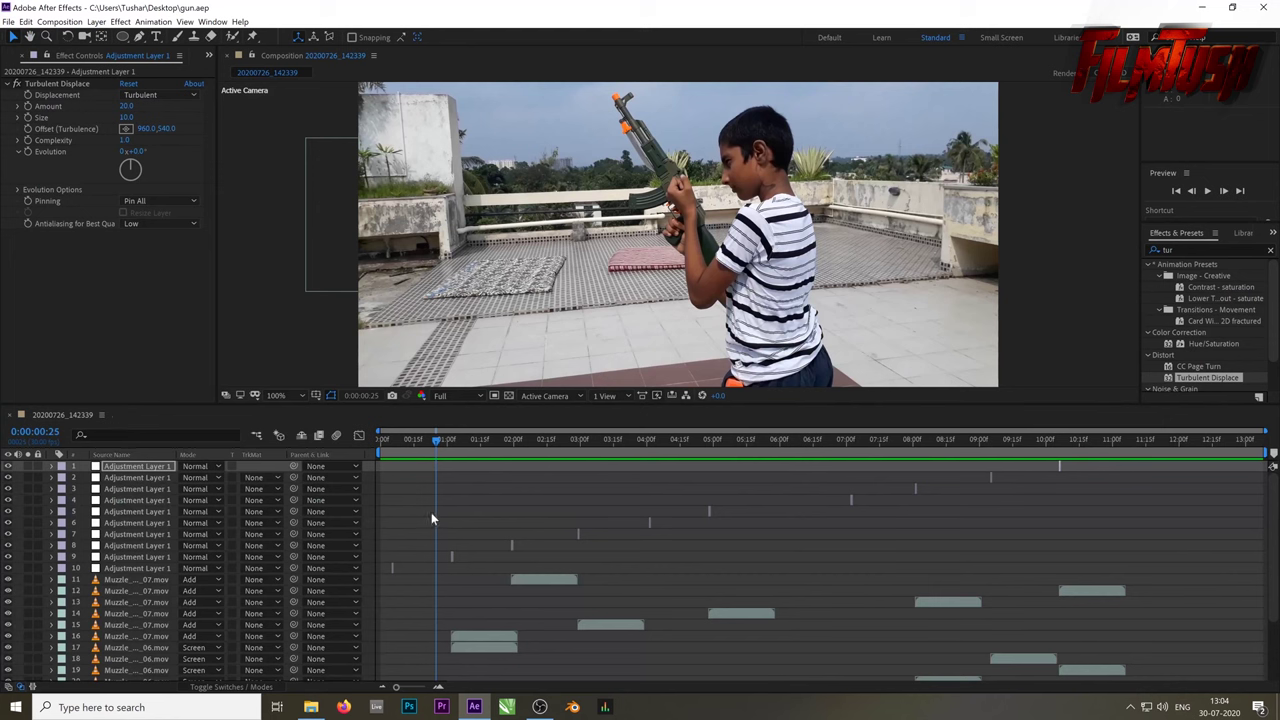
Return to 0:00:00:00 and add the composition to the Adobe Media Encoder queue
left_click_drag(436, 438, 325, 438)
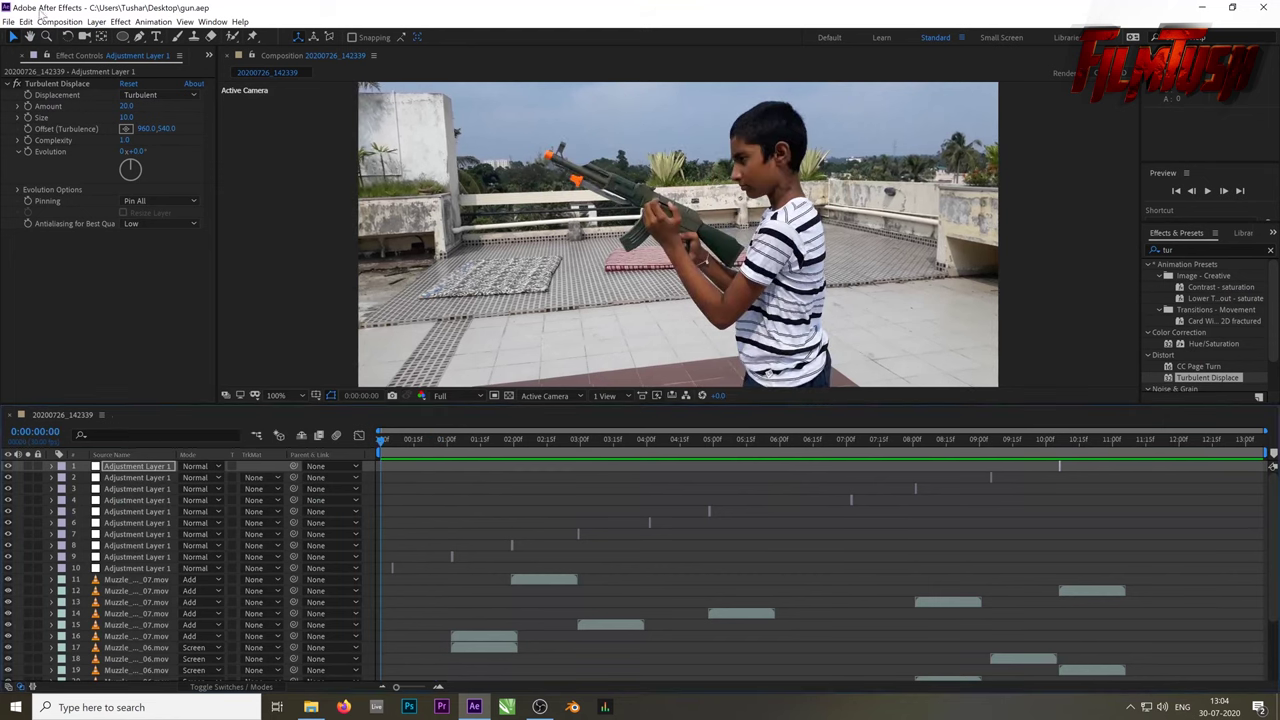
left_click(60, 21)
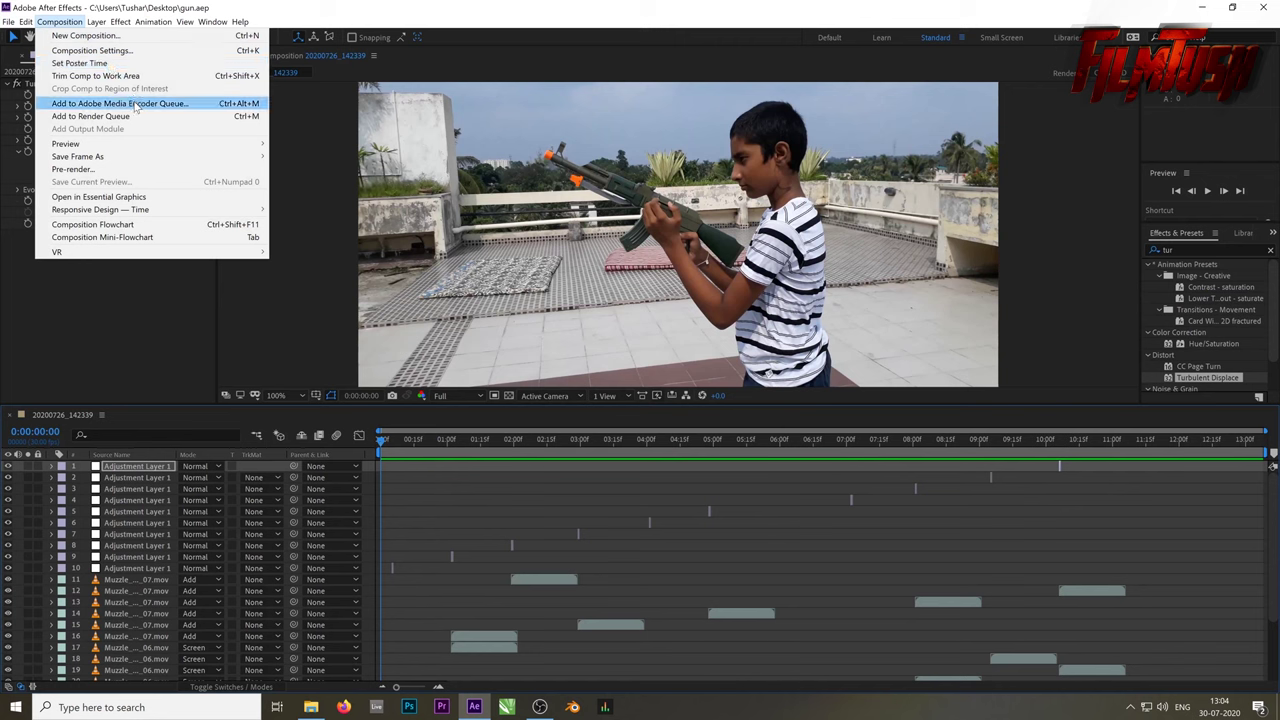
left_click(137, 105)
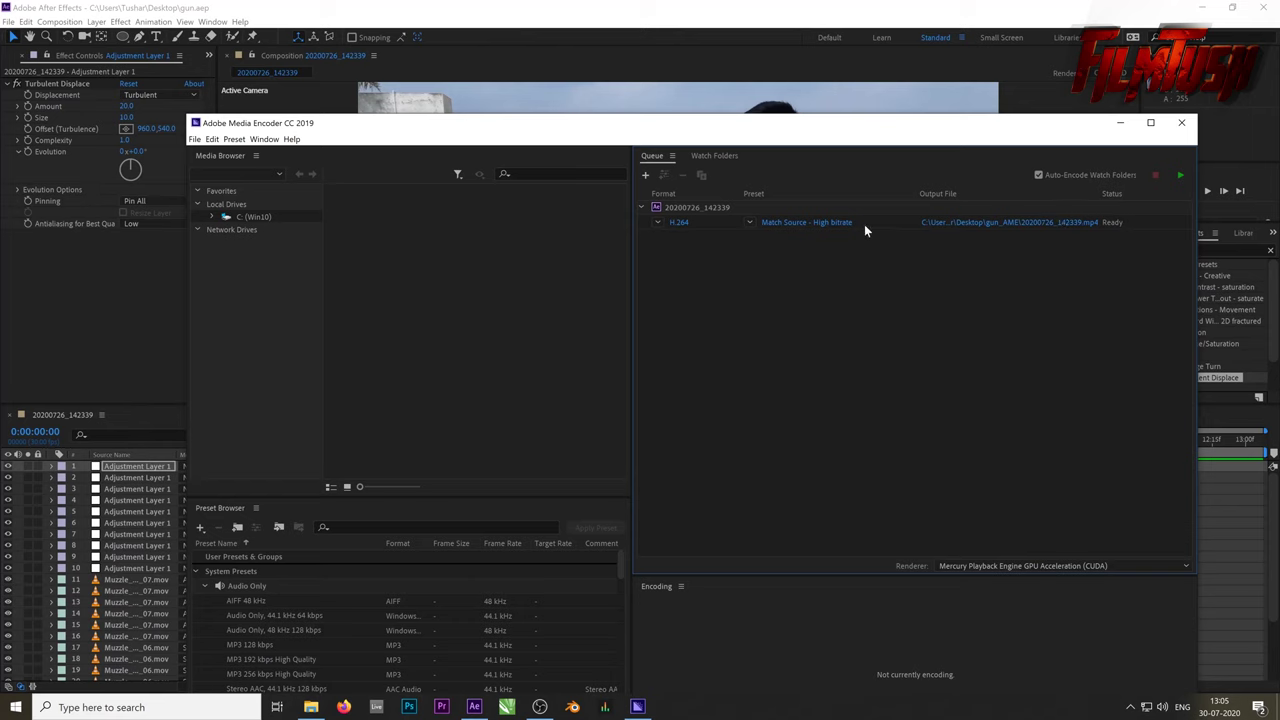
left_click(686, 224)
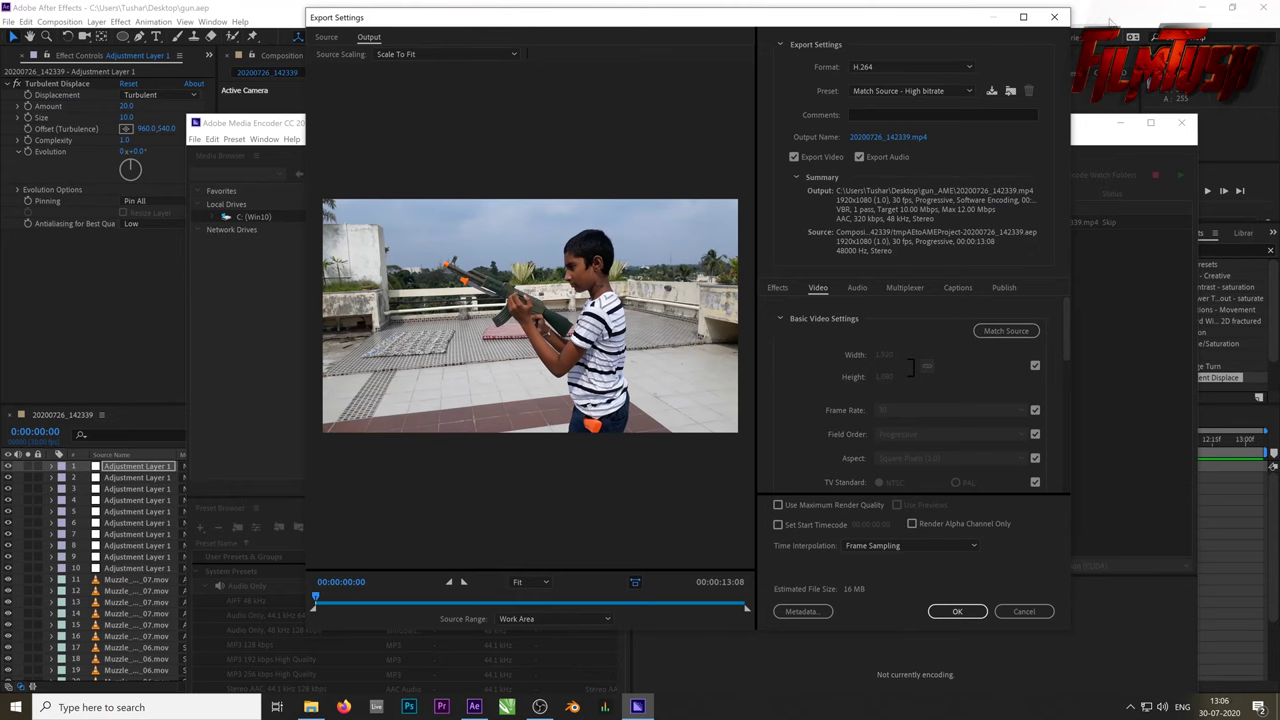
left_click(897, 65)
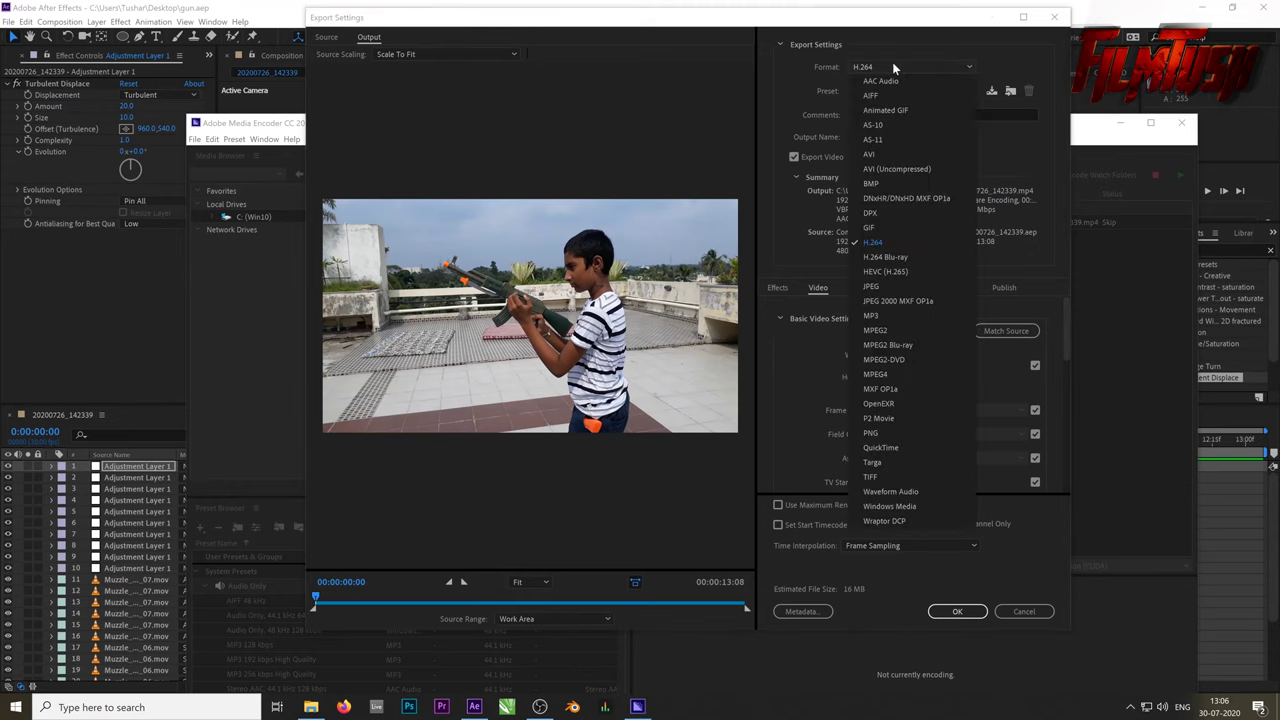
left_click(890, 249)
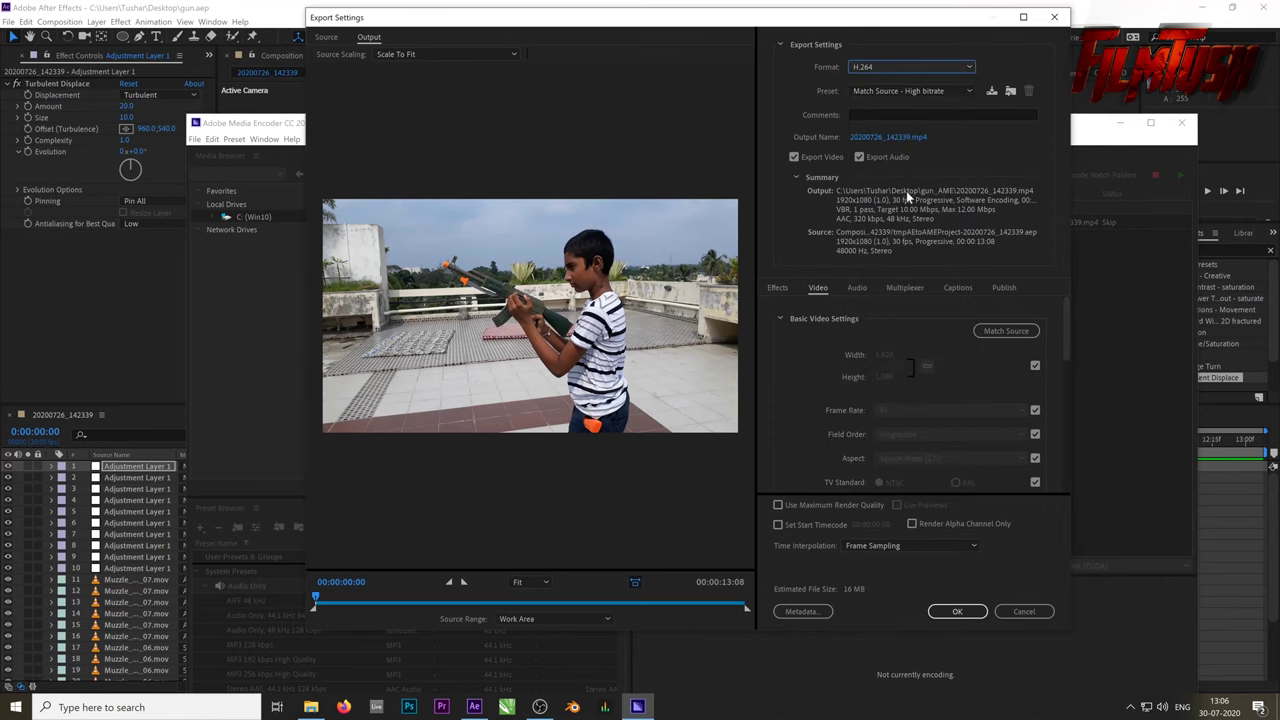
left_click(934, 97)
left_click(929, 104)
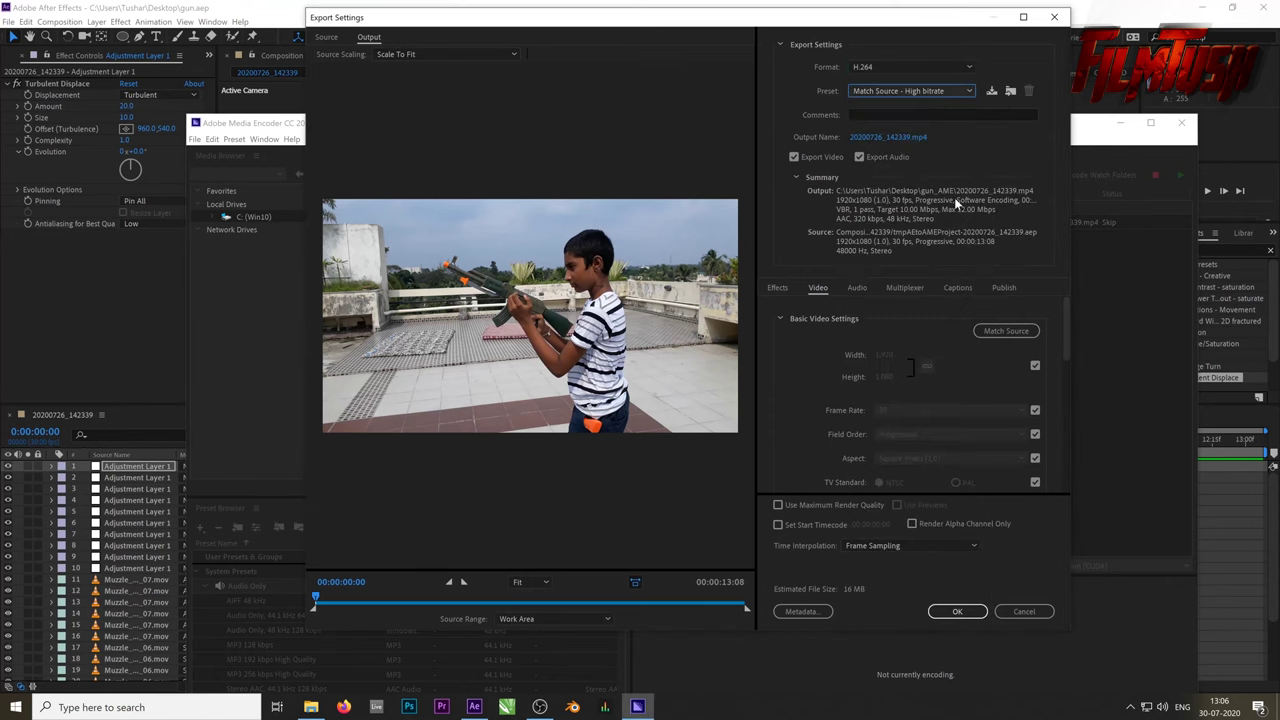
left_click(960, 612)
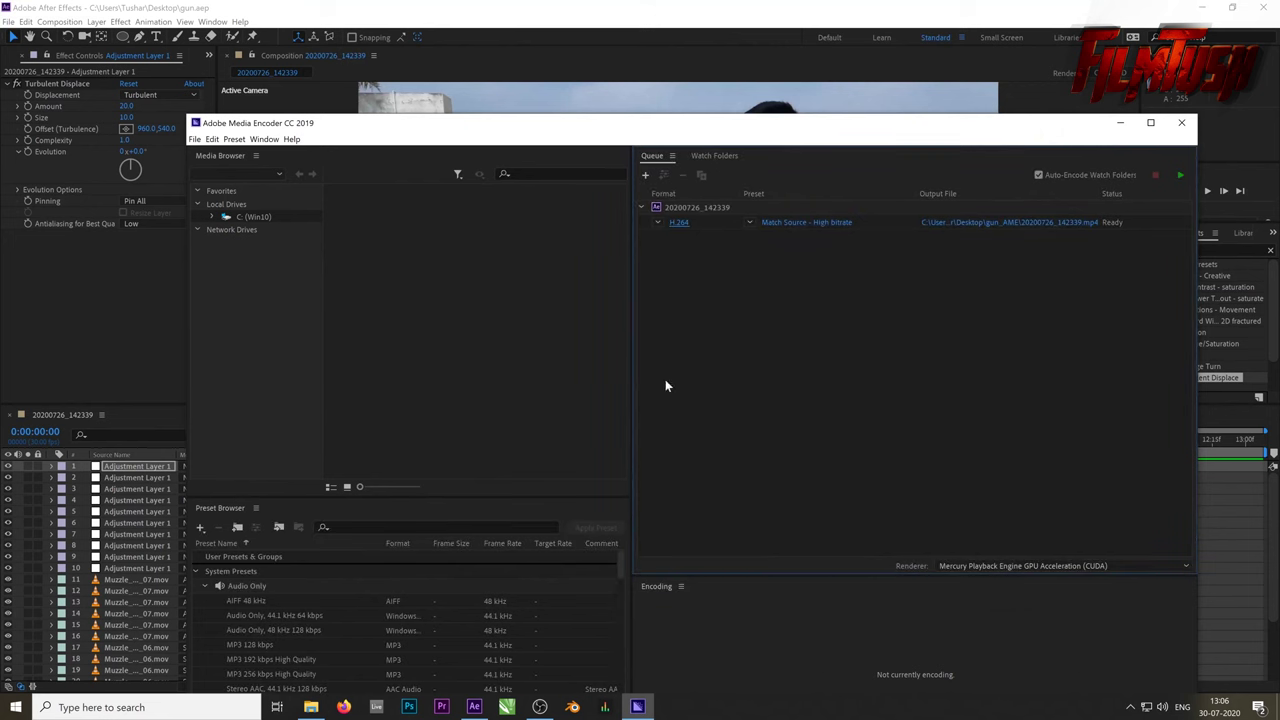
Set the queued item's output file to gun.mp4 on the Desktop
left_click(1027, 223)
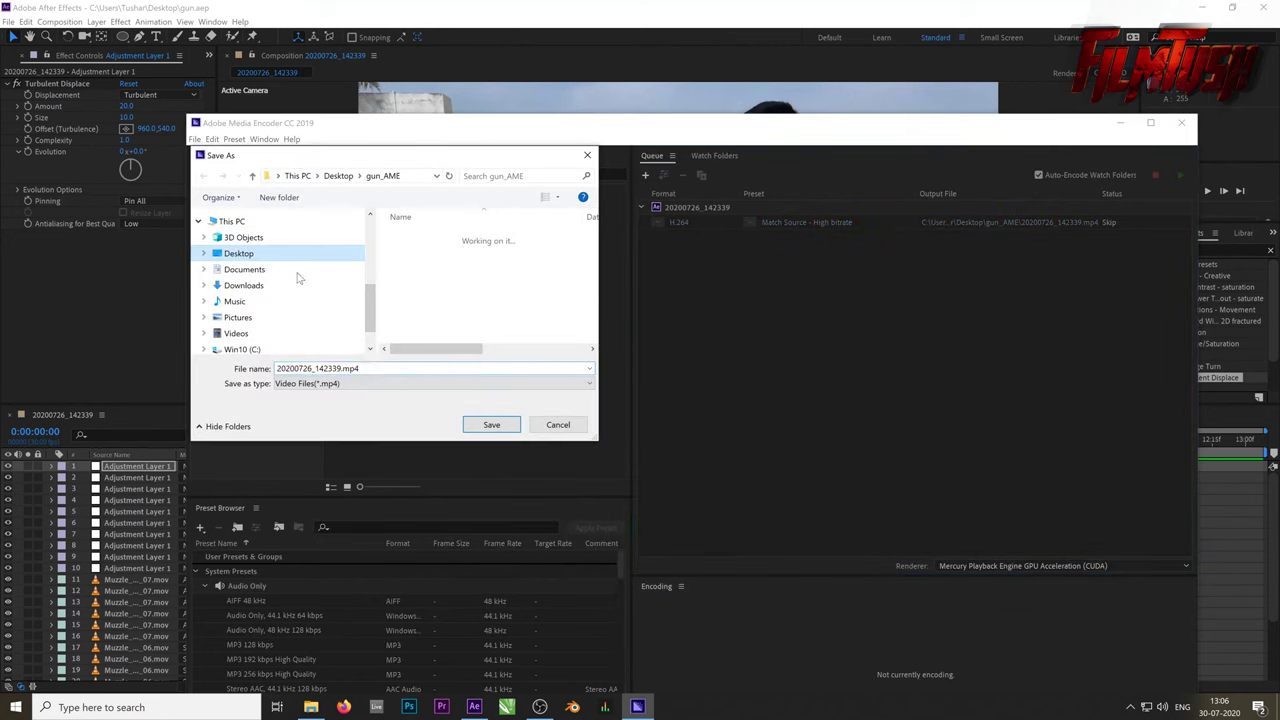
type("g")
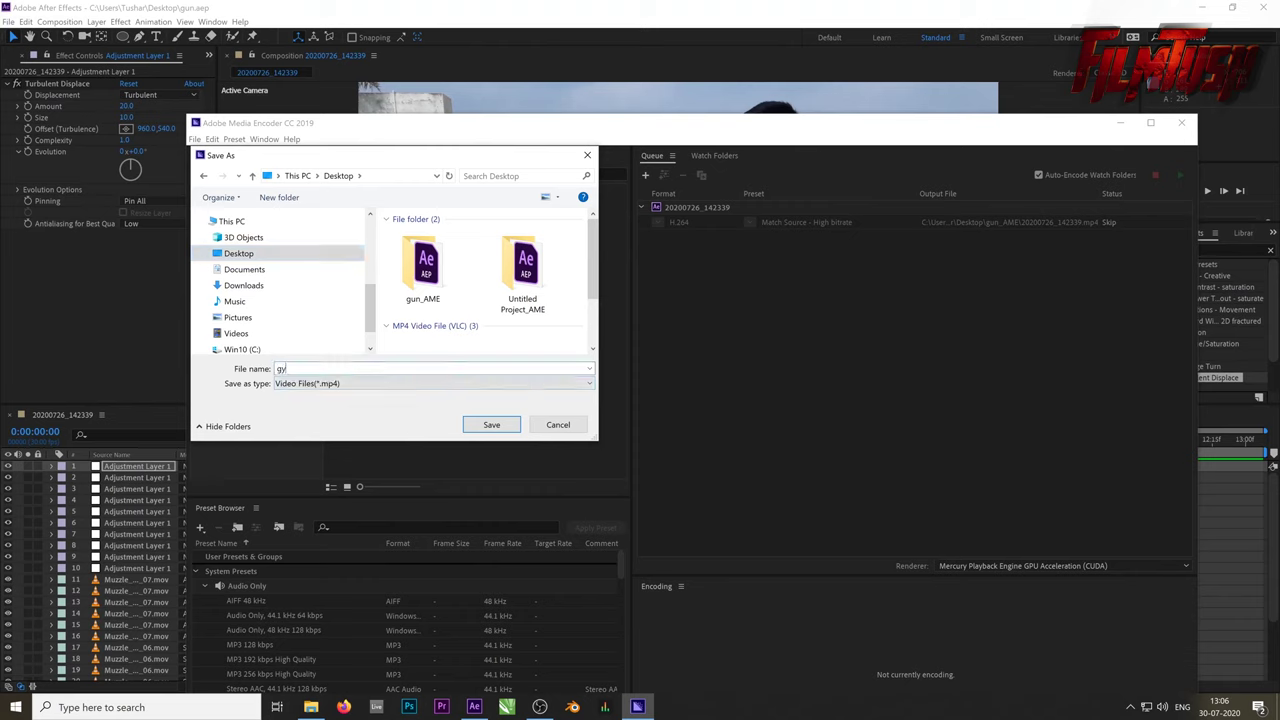
type("un")
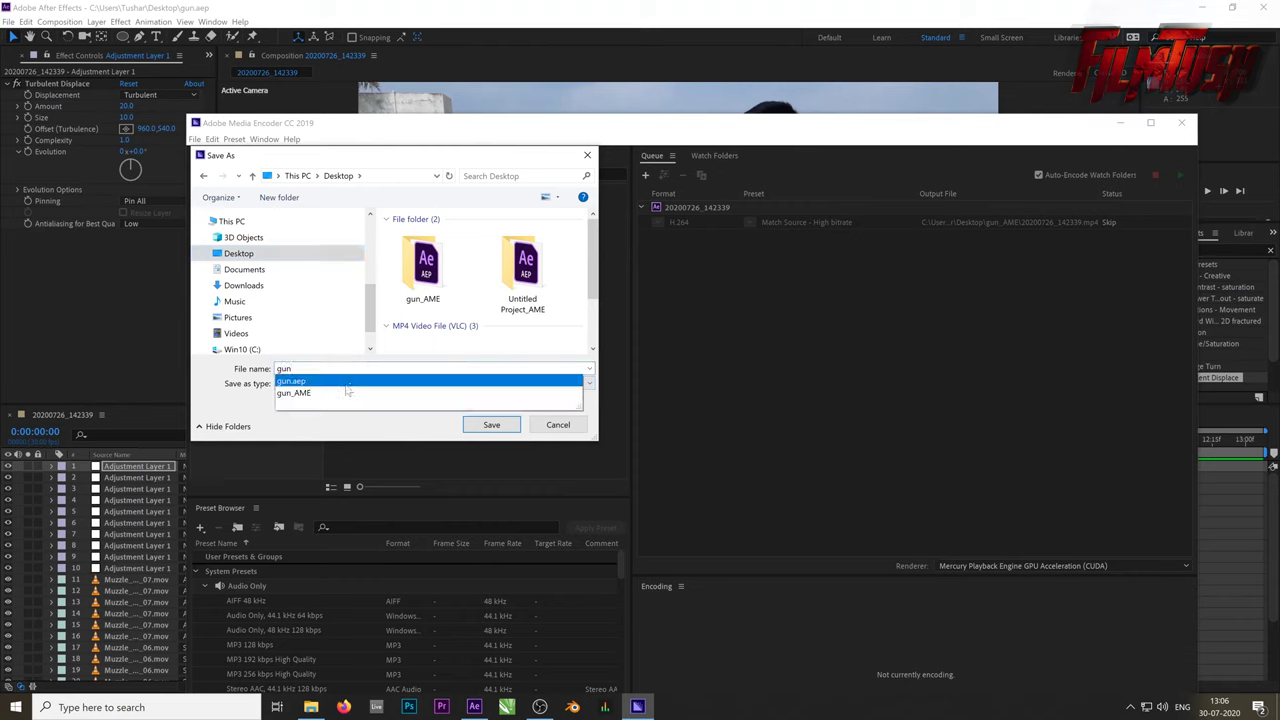
left_click(353, 427)
left_click(491, 426)
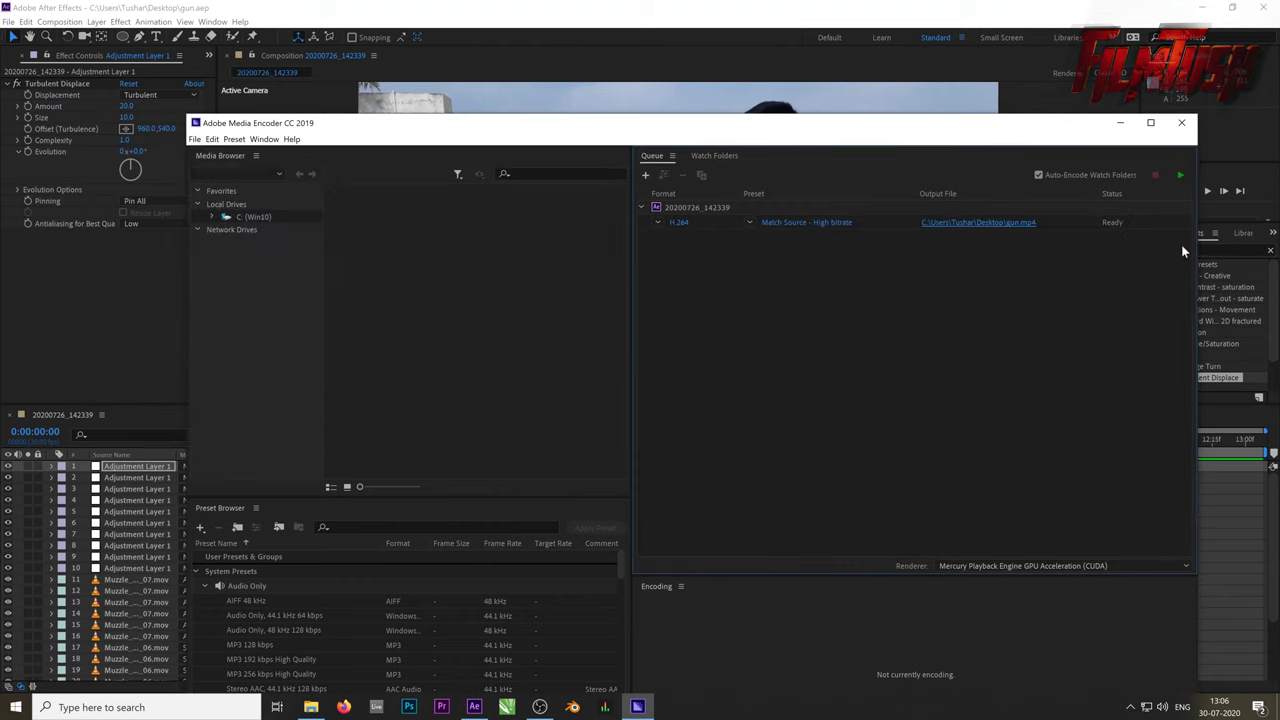
Render the queue, close Media Encoder, and play the exported gun.mp4
left_click(1180, 175)
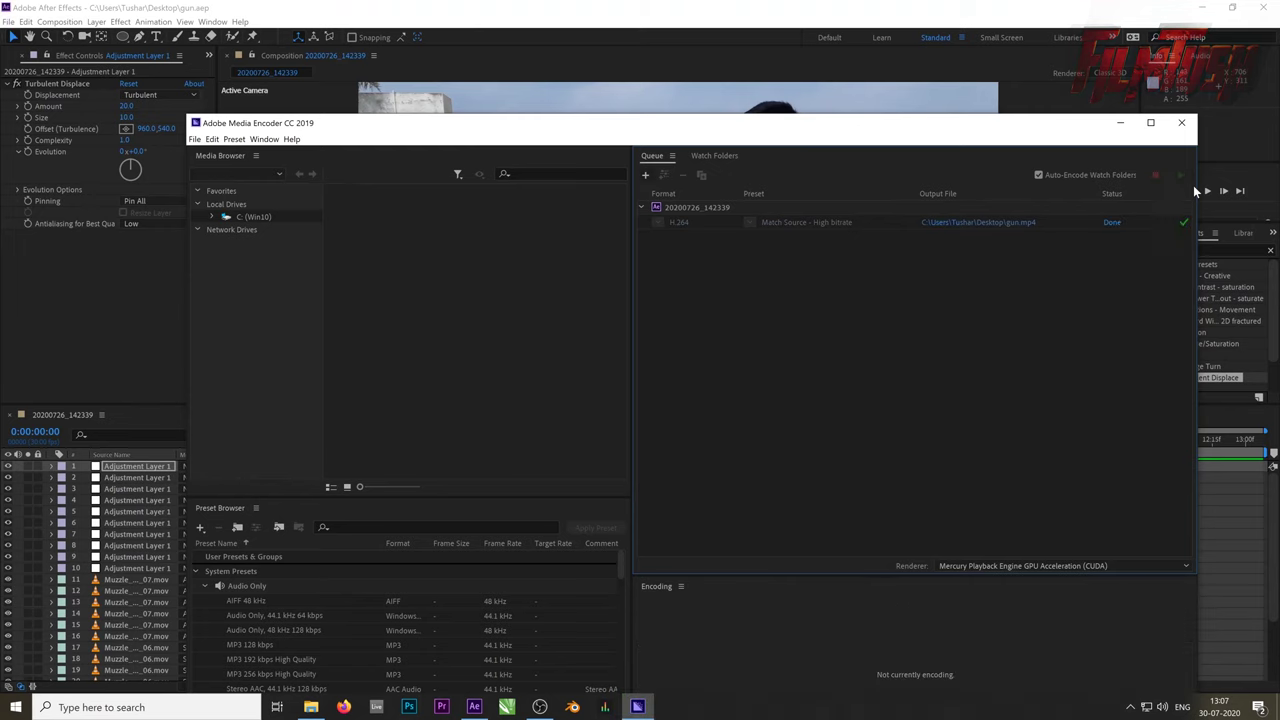
left_click(1181, 122)
left_click(1202, 7)
double_click(530, 245)
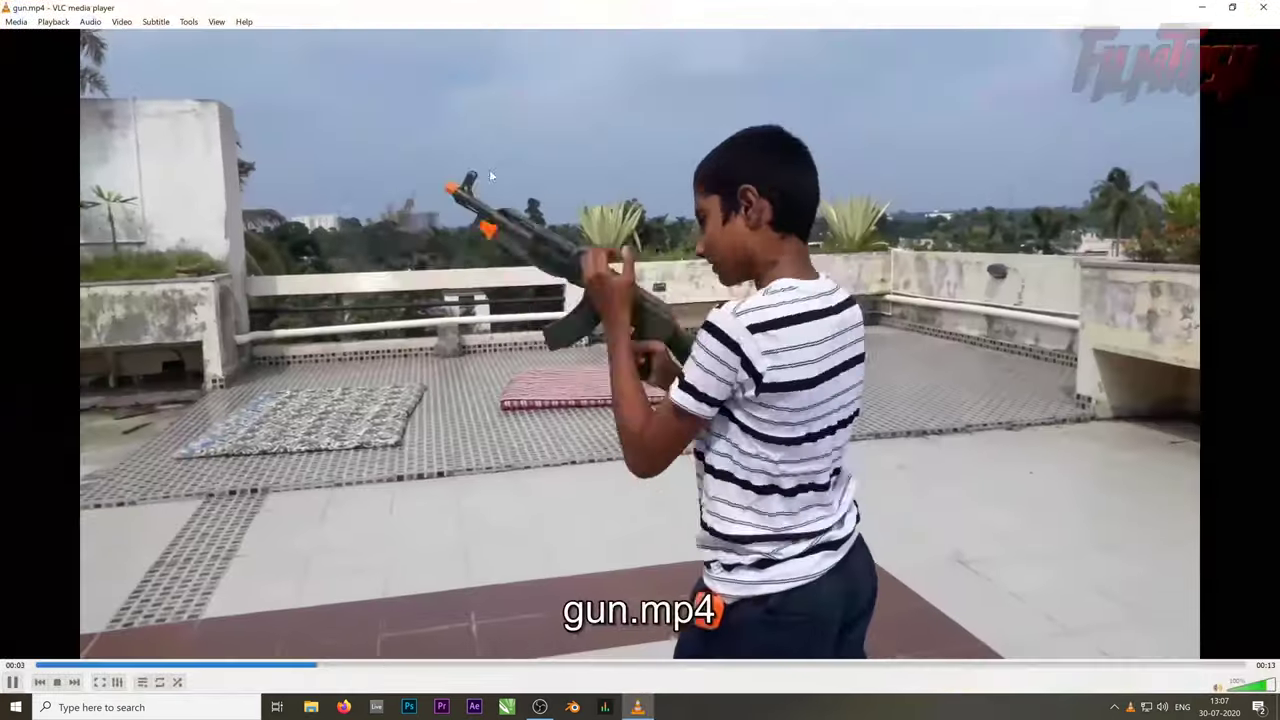